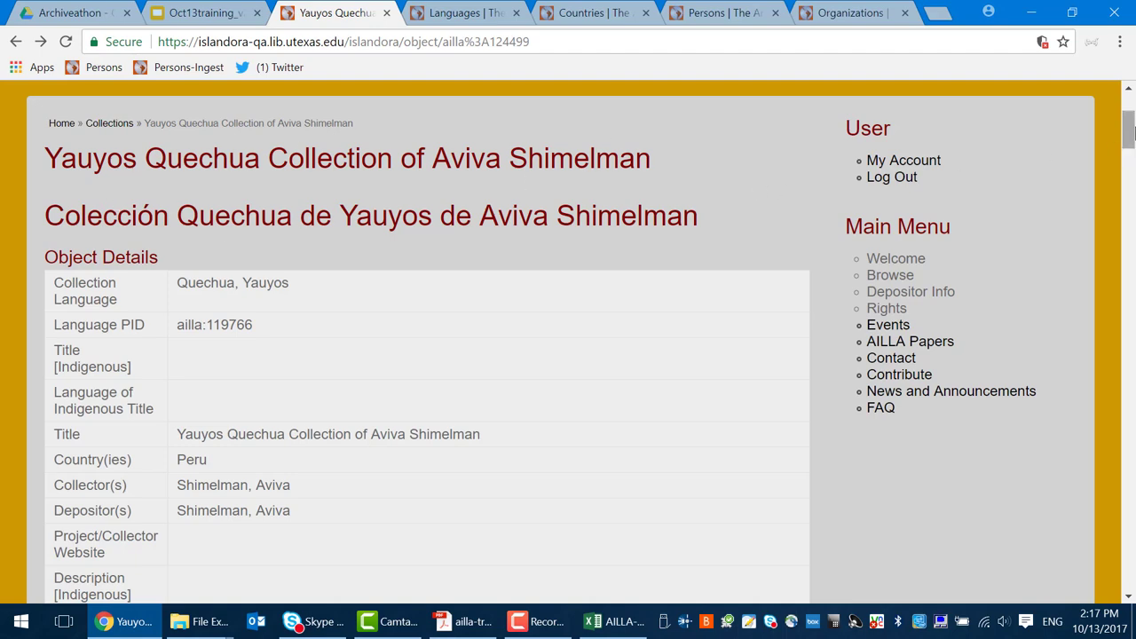
Scroll the Yauyos Quechua collection and open the Cacra MB Life history folder.
drag(1128, 132, 1125, 220)
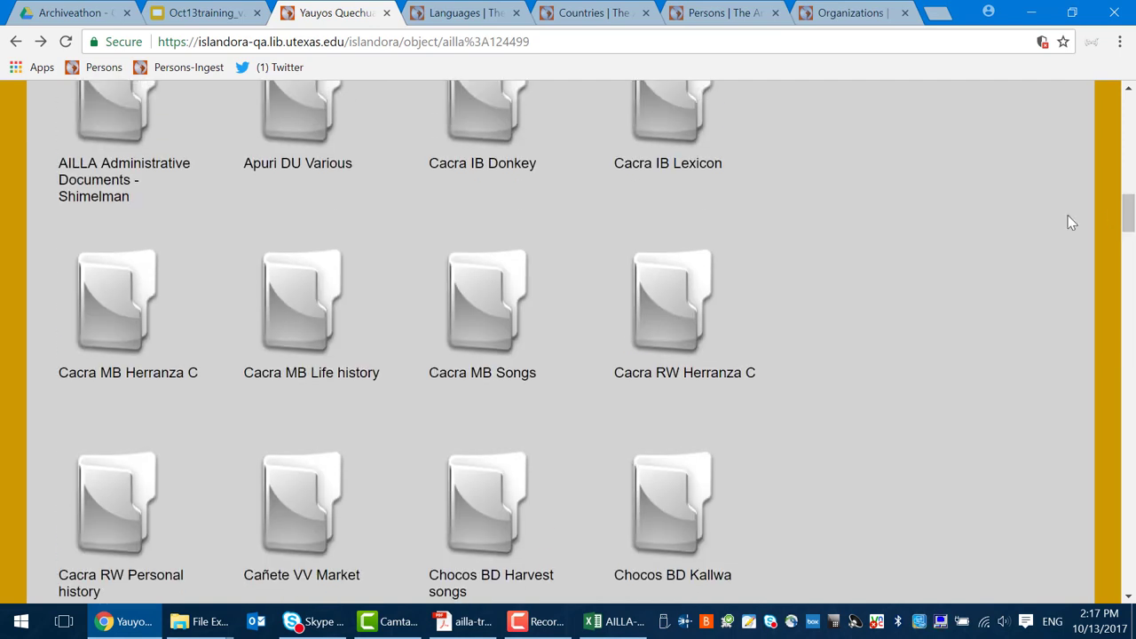
click(301, 324)
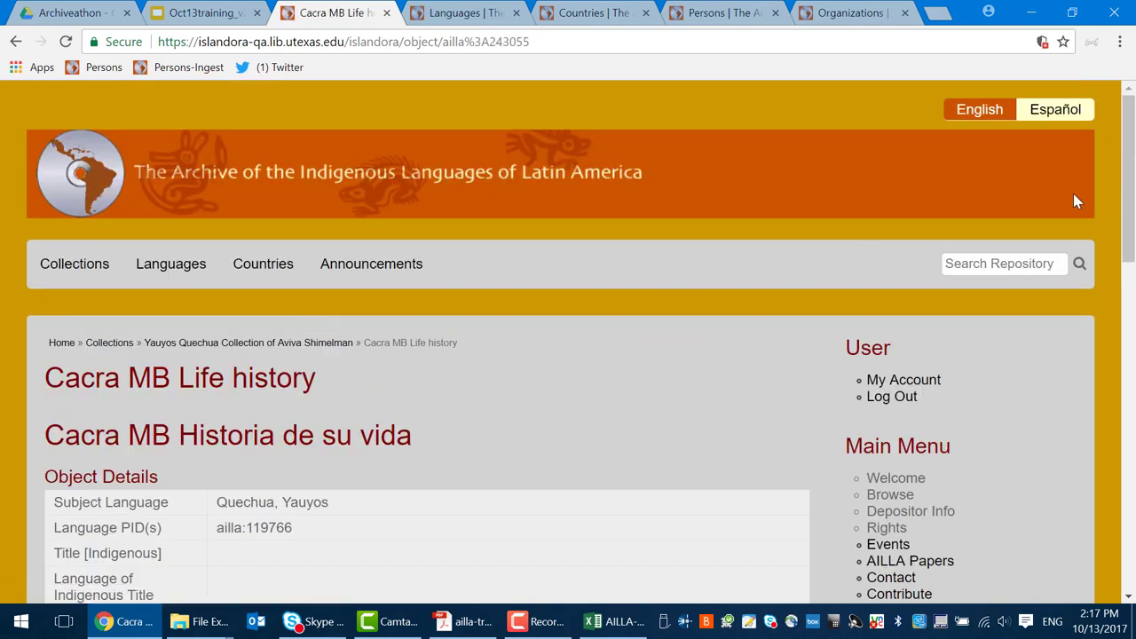
Scroll to the Media Files table and open the Cacra_MB_LifeHistory.mpg video's page.
drag(1127, 134, 1058, 269)
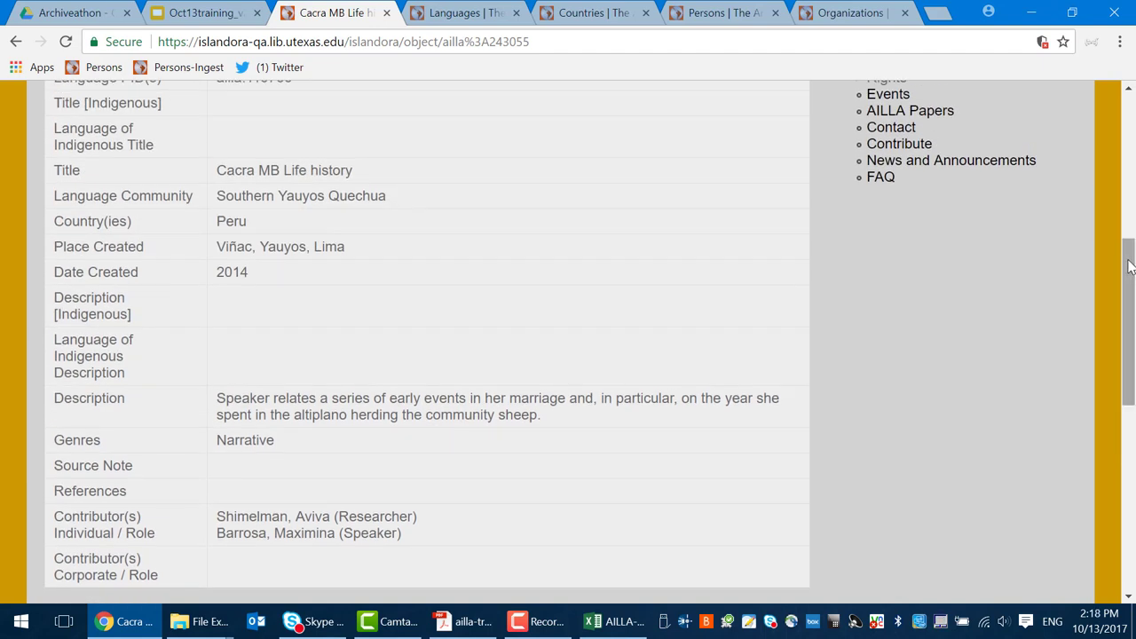
drag(1129, 267, 1068, 439)
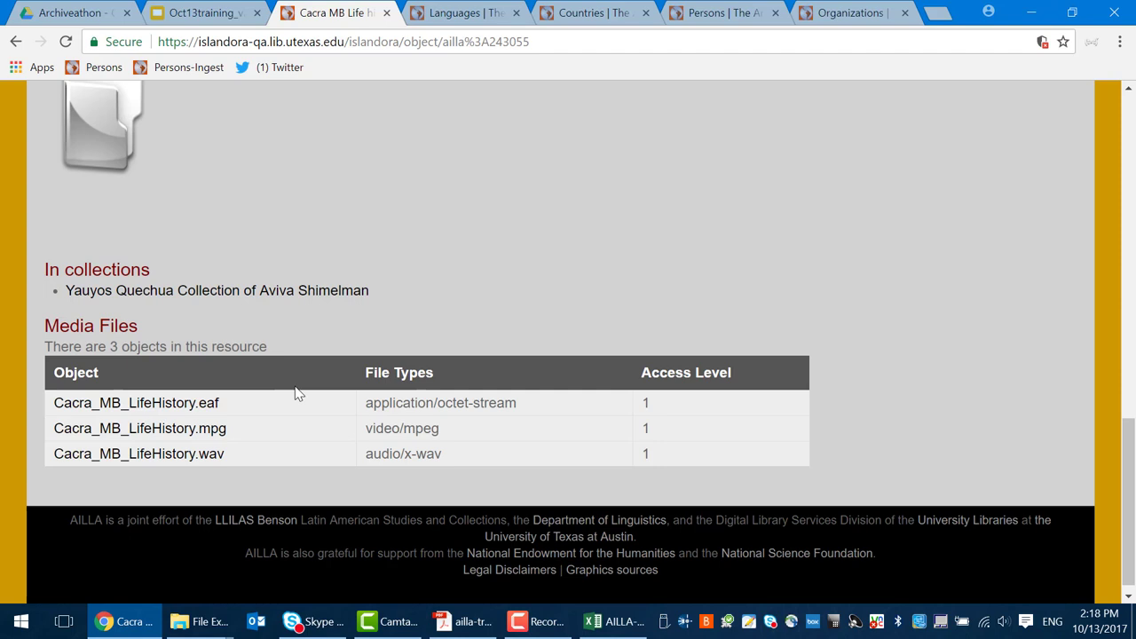
click(216, 430)
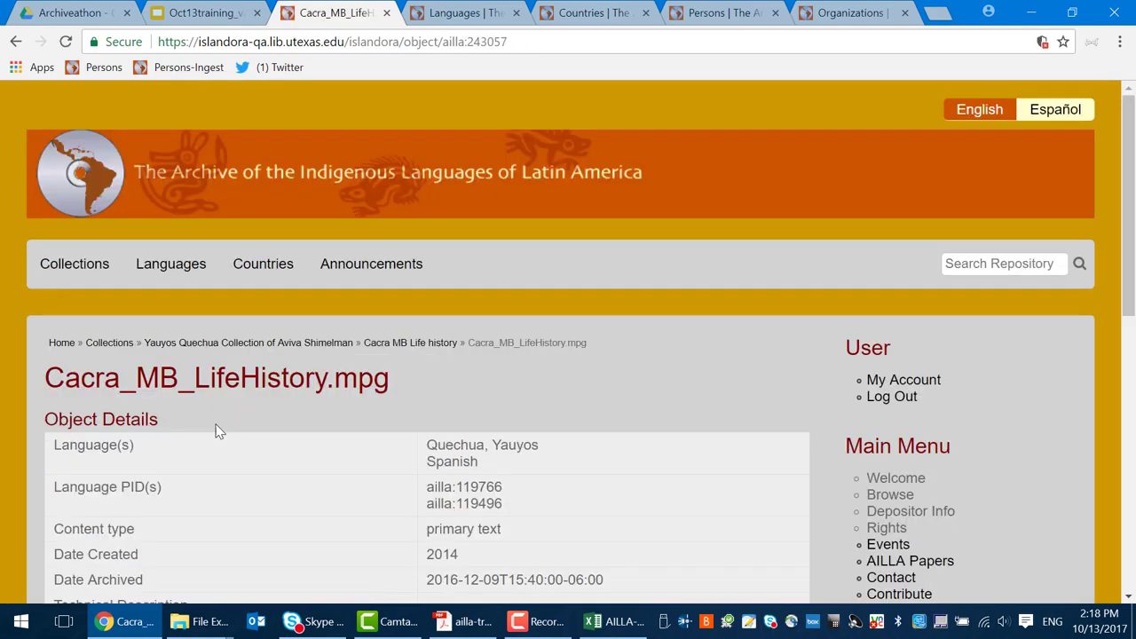
Scroll down the Cacra_MB_LifeHistory.mpg page to the embedded 23:51 video player.
drag(1130, 144, 1071, 377)
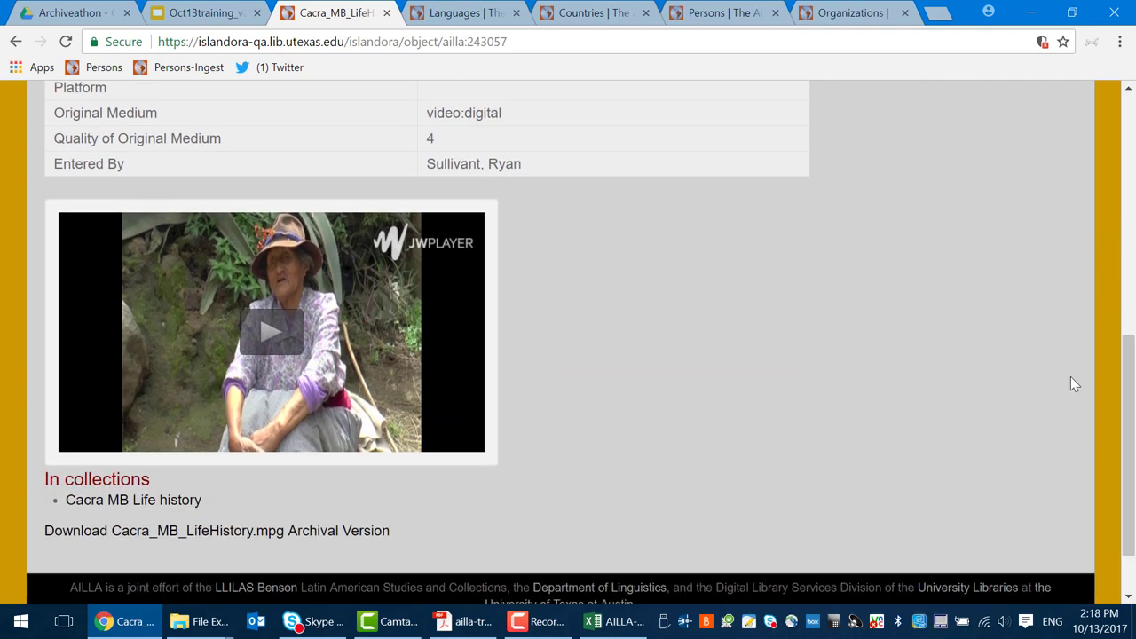
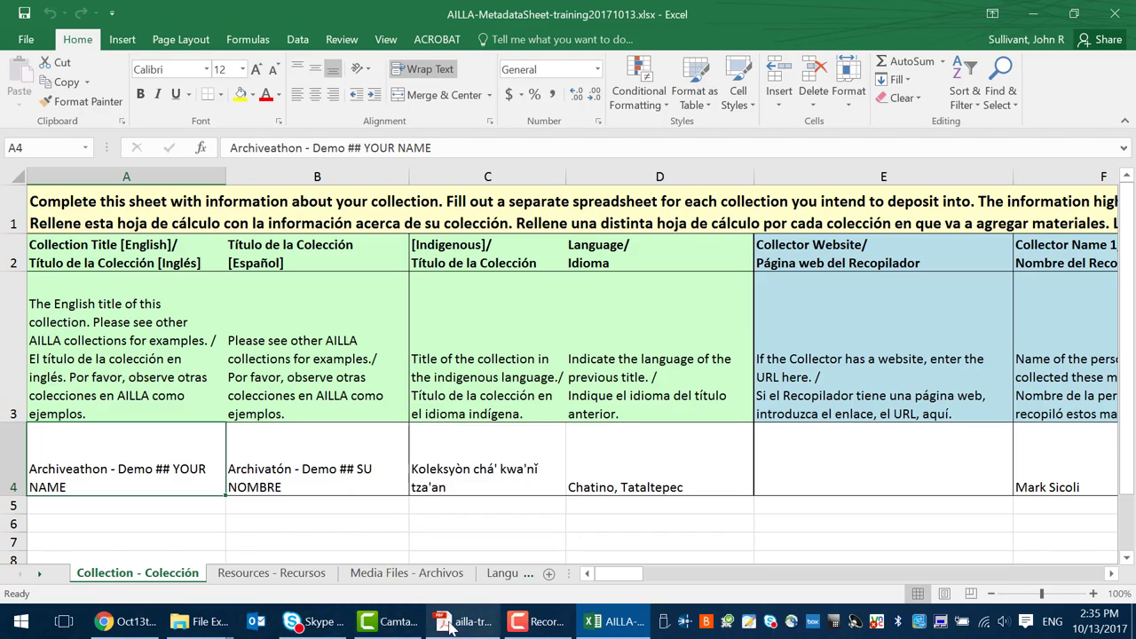
Switch to the AILLA training PDF showing slide 4, 'What constitutes a collection?'.
click(465, 623)
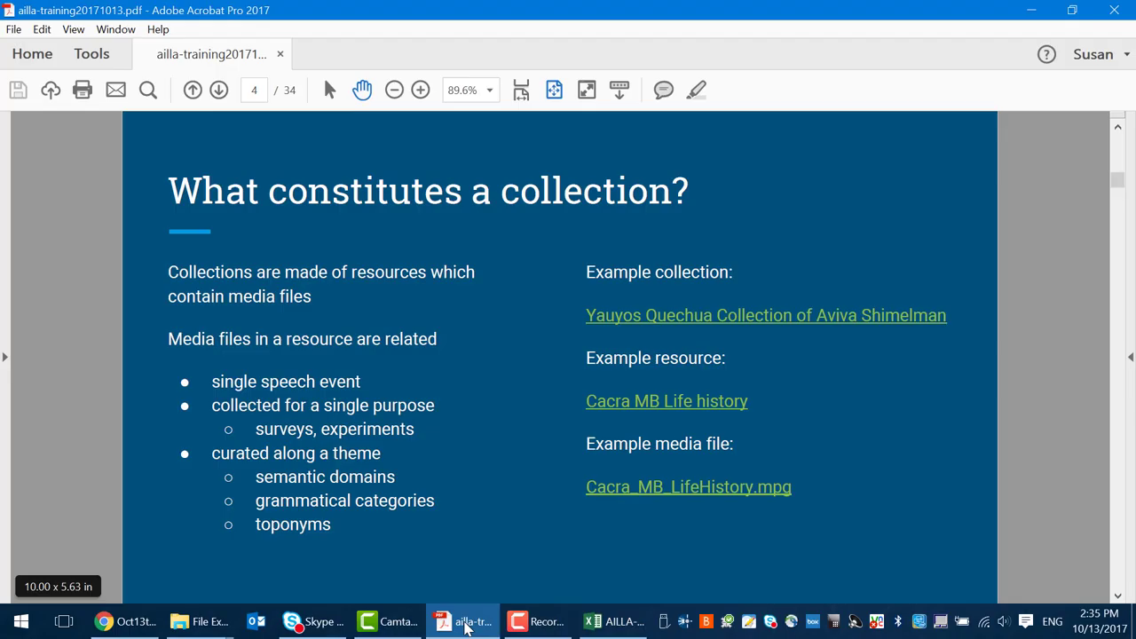
Advance the Chrome slideshow to slide 16, 'AILLA test site (QA)', with the test-site login details.
click(133, 622)
key(Right)
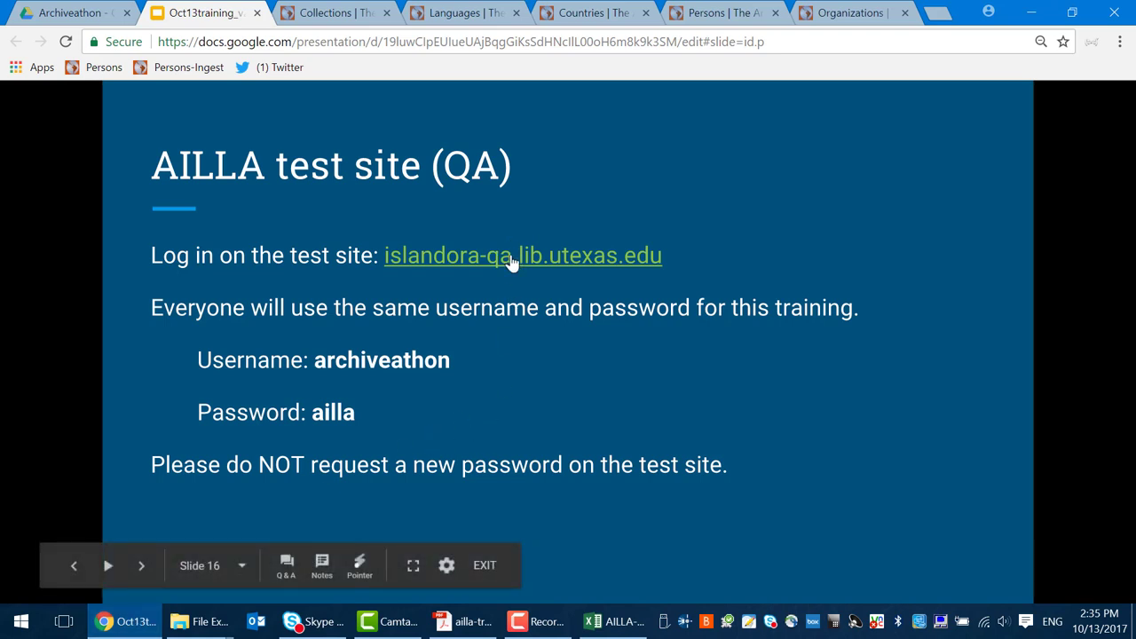
Go from the Collections tab to the signed-in home page of the AILLA QA test site.
click(333, 16)
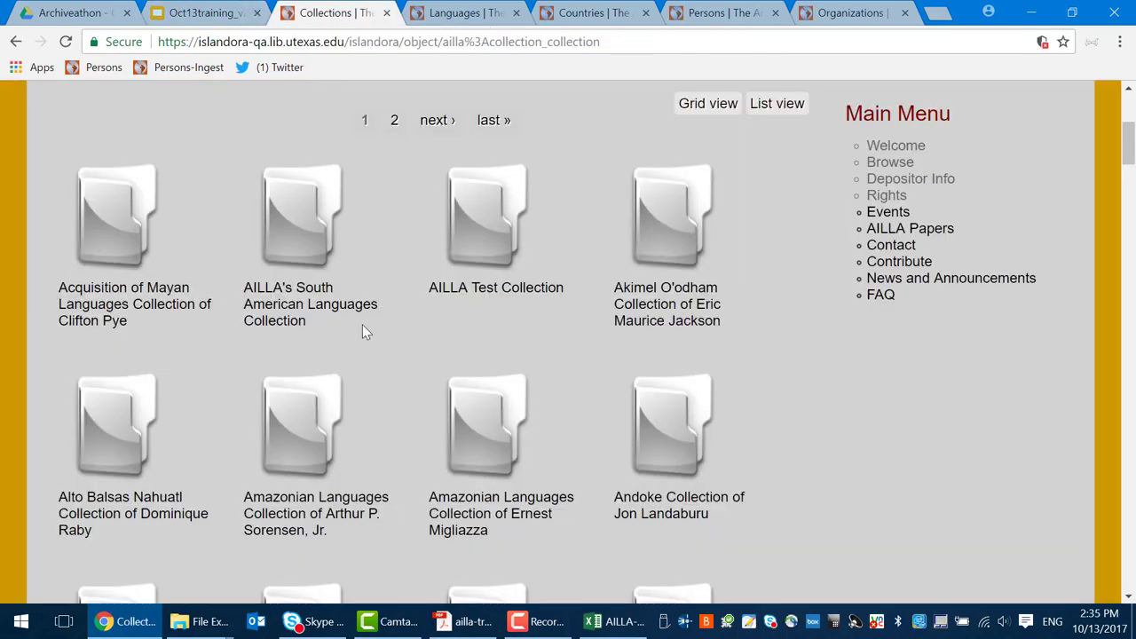
scroll(362, 311, down, 5)
scroll(364, 304, down, 1)
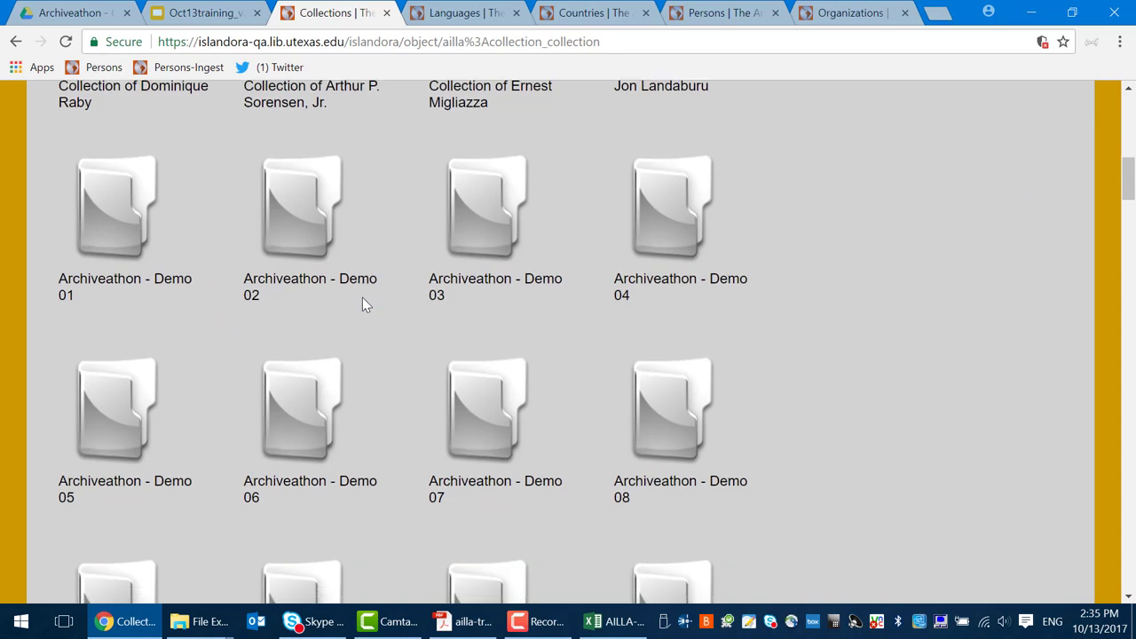
scroll(363, 304, up, 10)
scroll(362, 304, down, 1)
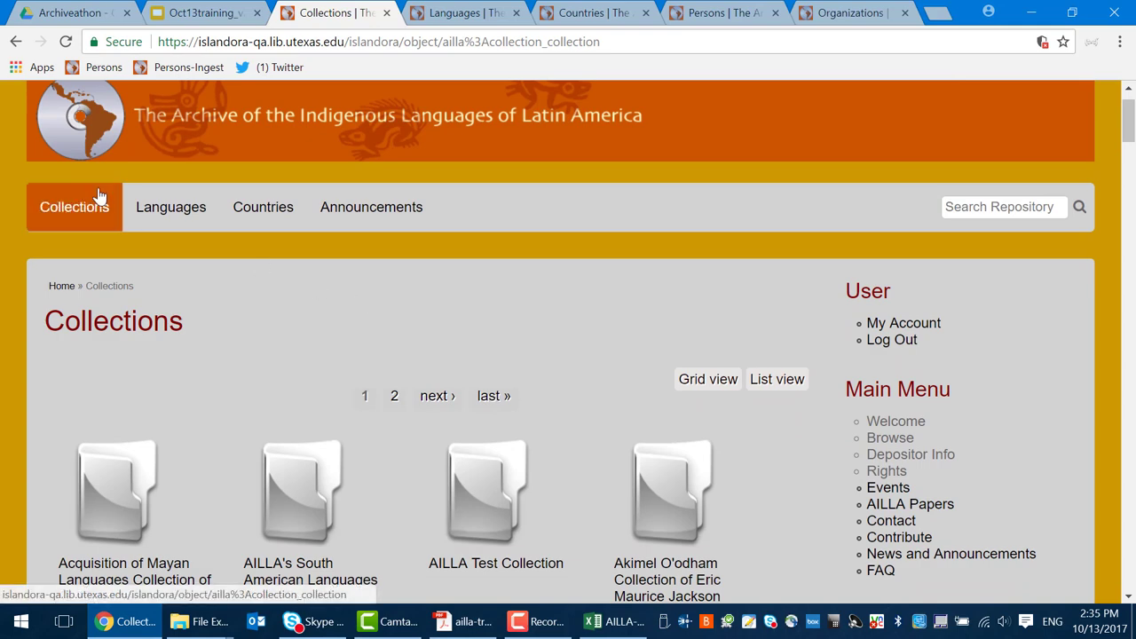
click(71, 127)
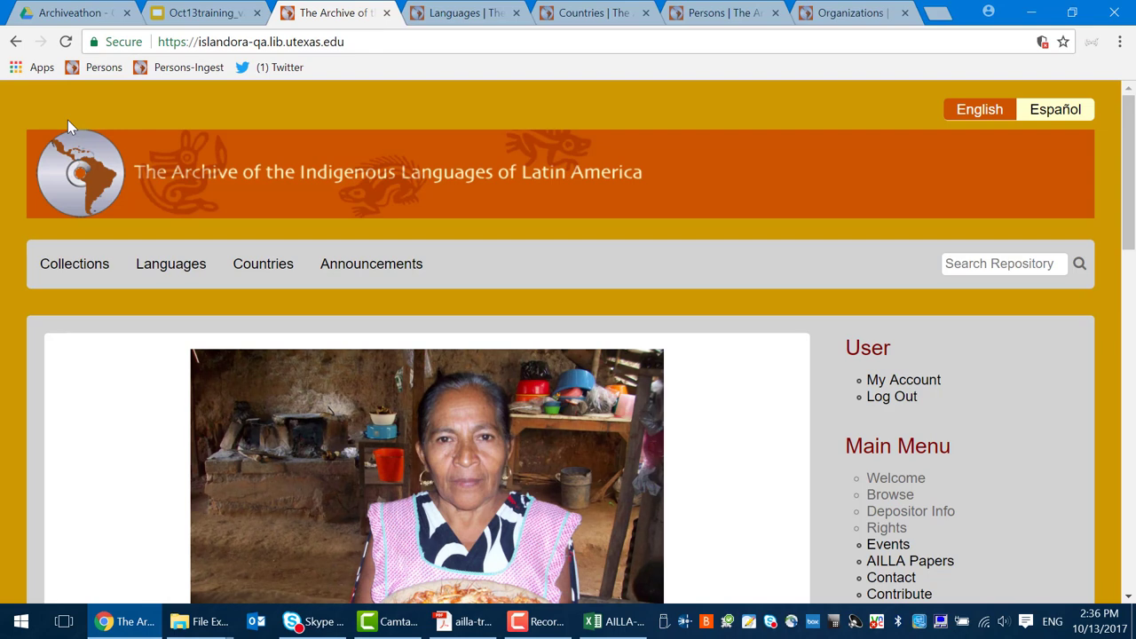
Open the Collections page from the top navigation bar.
scroll(67, 122, down, 4)
scroll(67, 127, up, 3)
scroll(67, 127, up, 1)
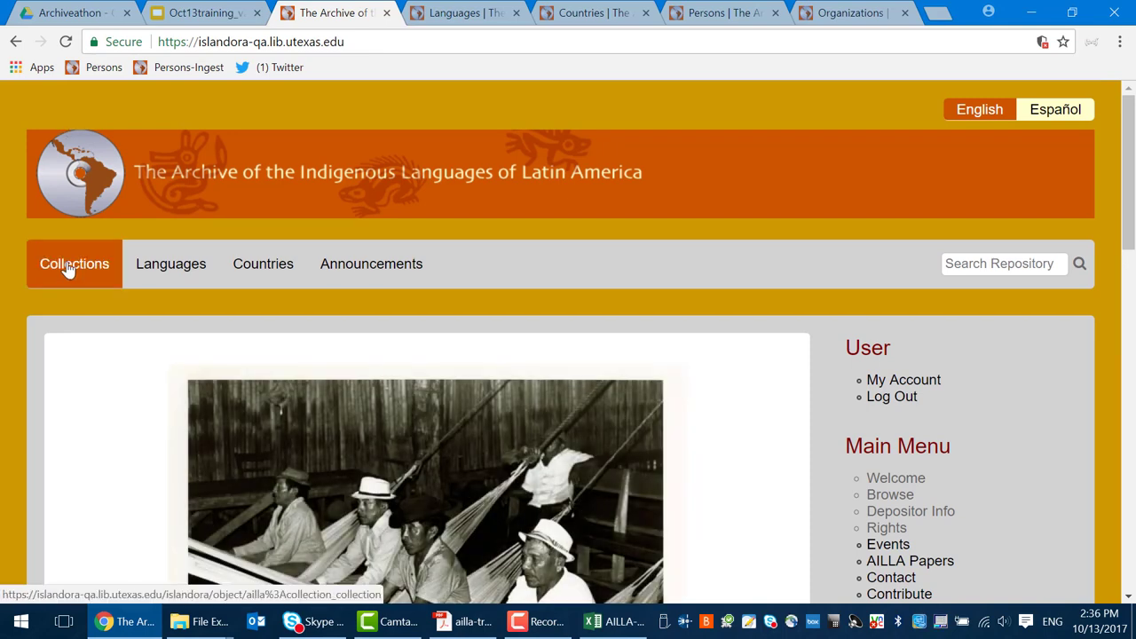
click(67, 268)
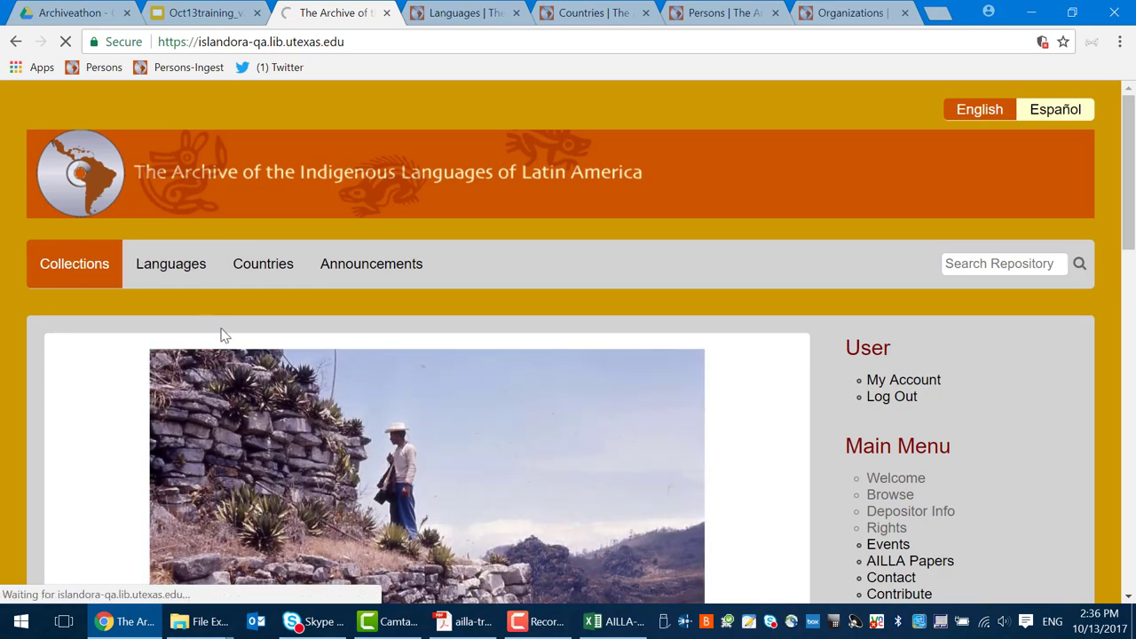
scroll(222, 335, down, 10)
scroll(222, 335, down, 2)
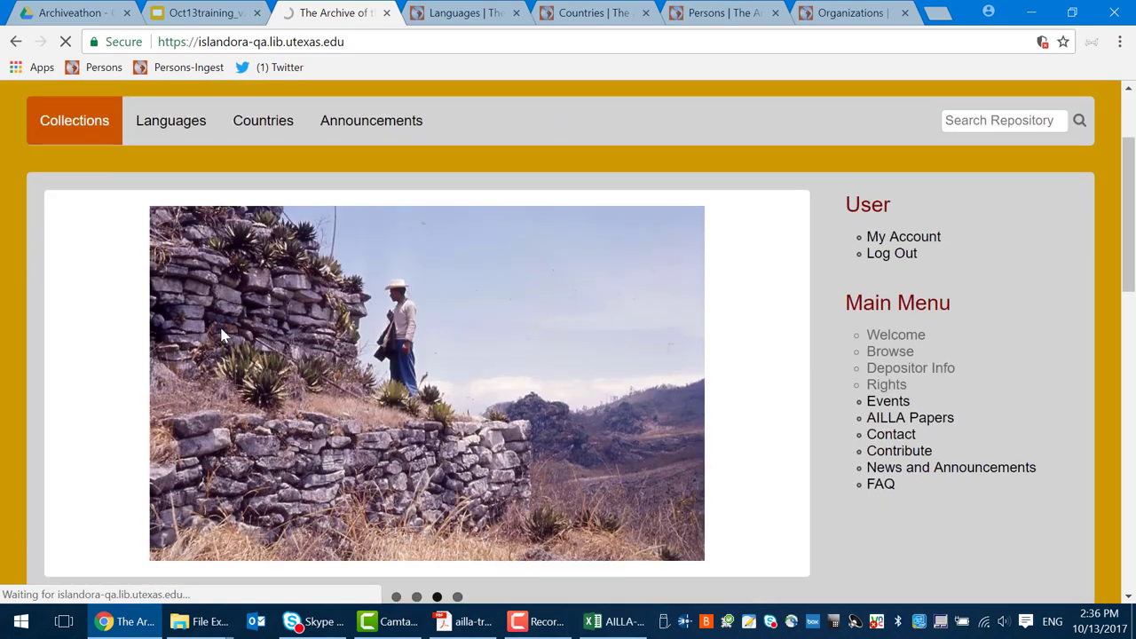
scroll(221, 336, down, 3)
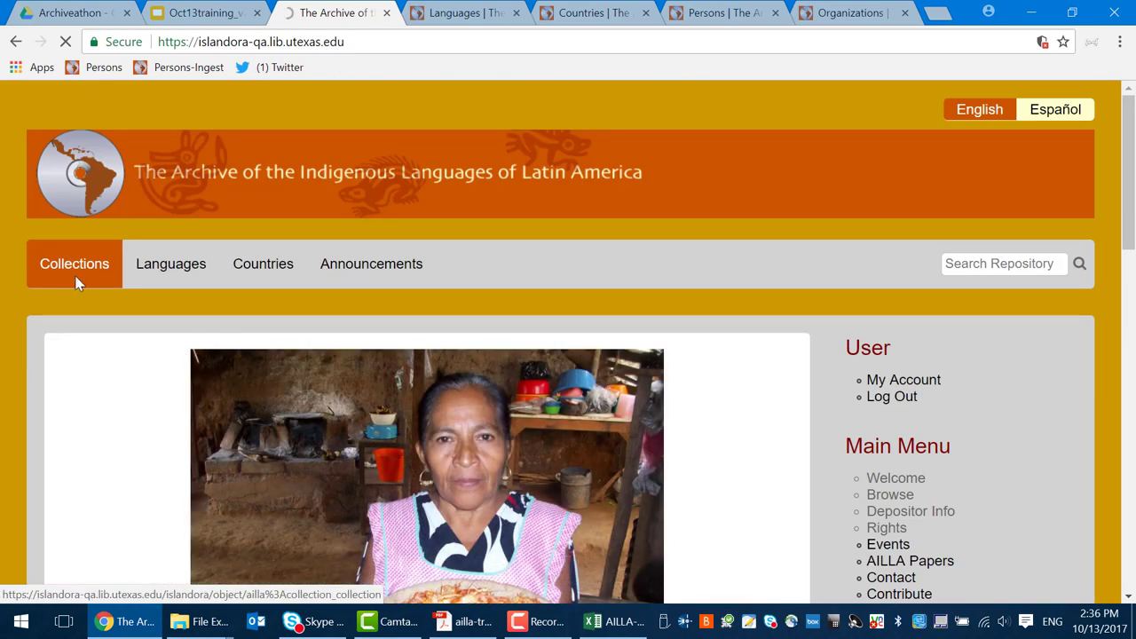
click(76, 276)
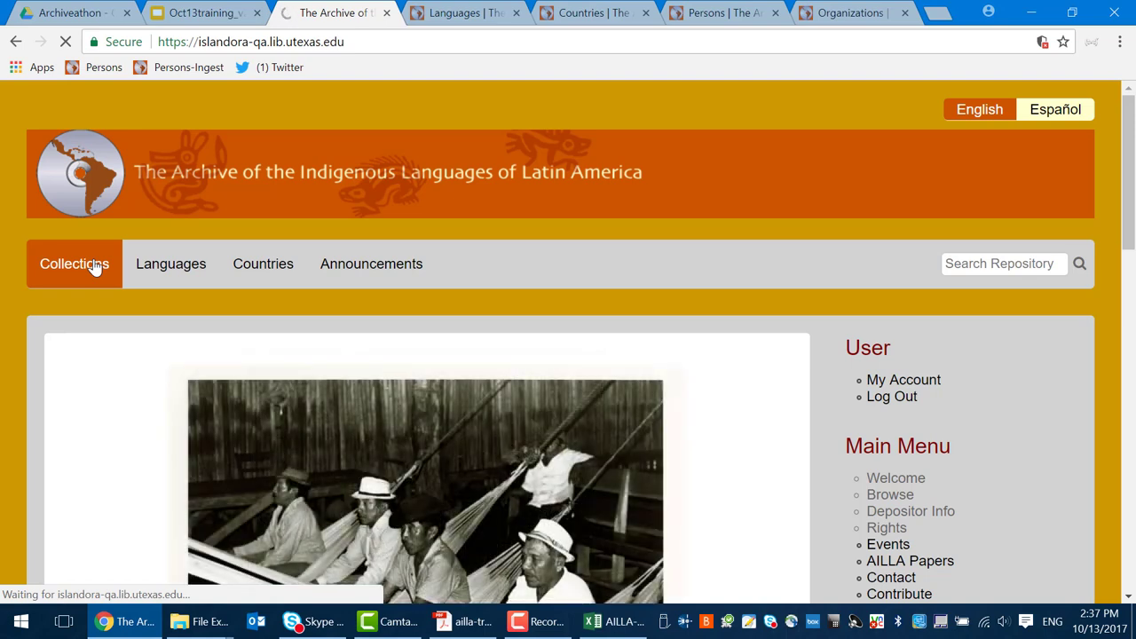
Go back to get the Collections page loaded, listing collections including the AILLA Test Collection.
click(14, 50)
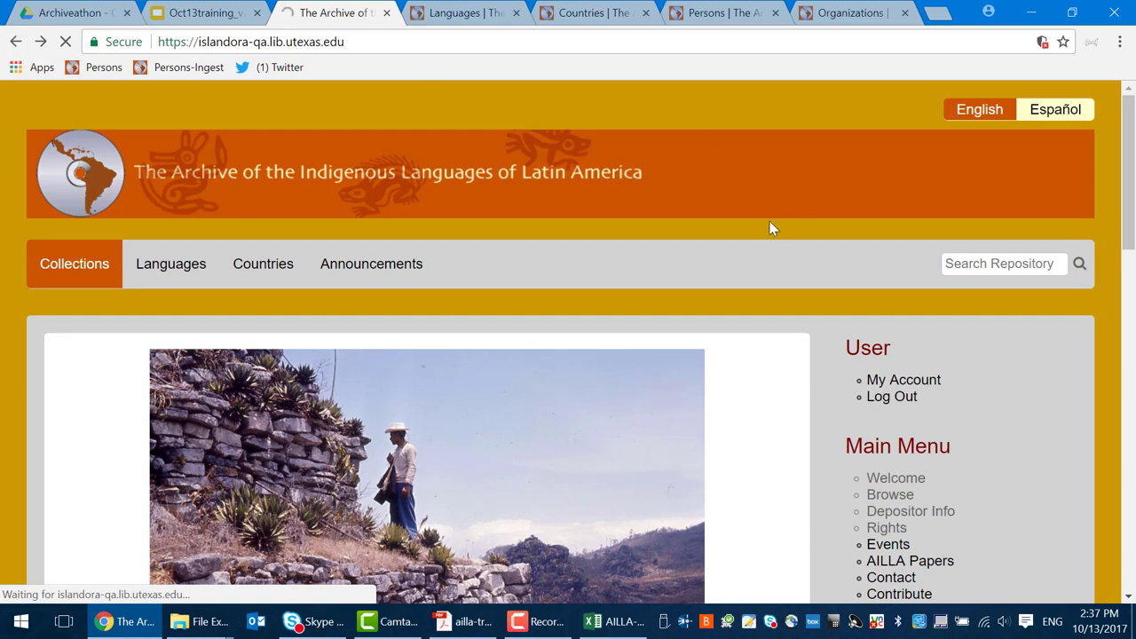
scroll(843, 351, down, 9)
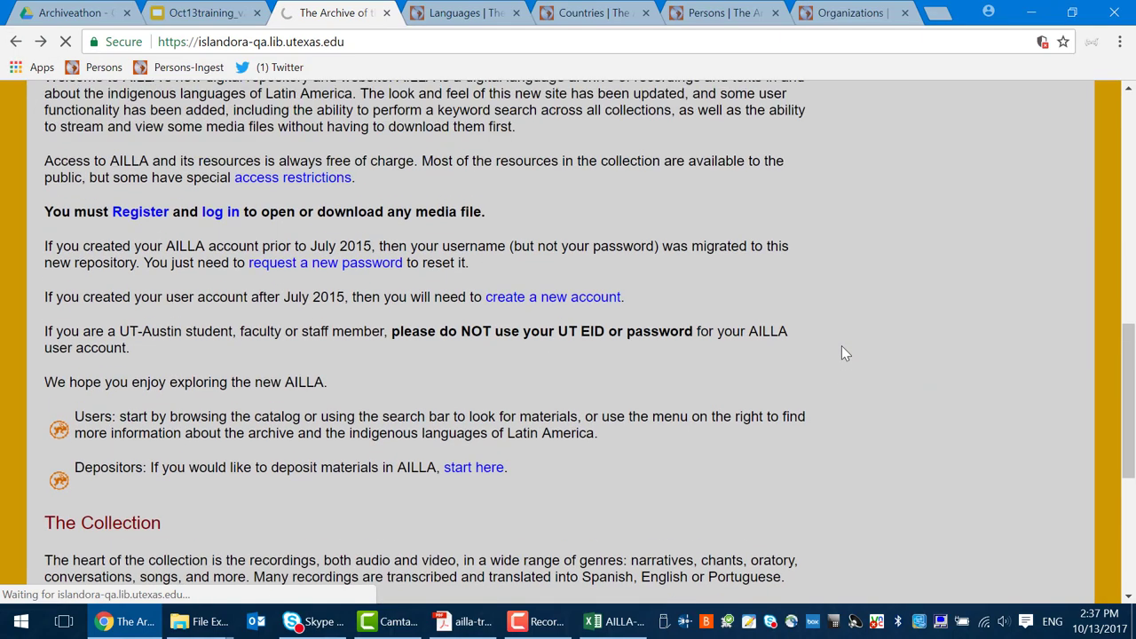
scroll(845, 353, up, 3)
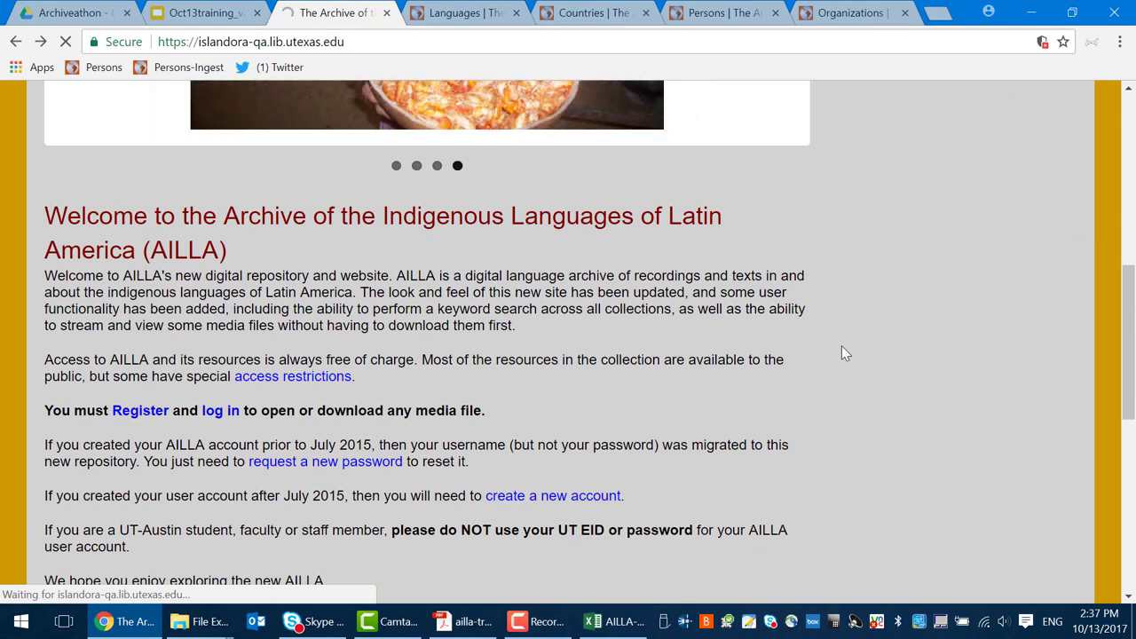
scroll(463, 390, up, 4)
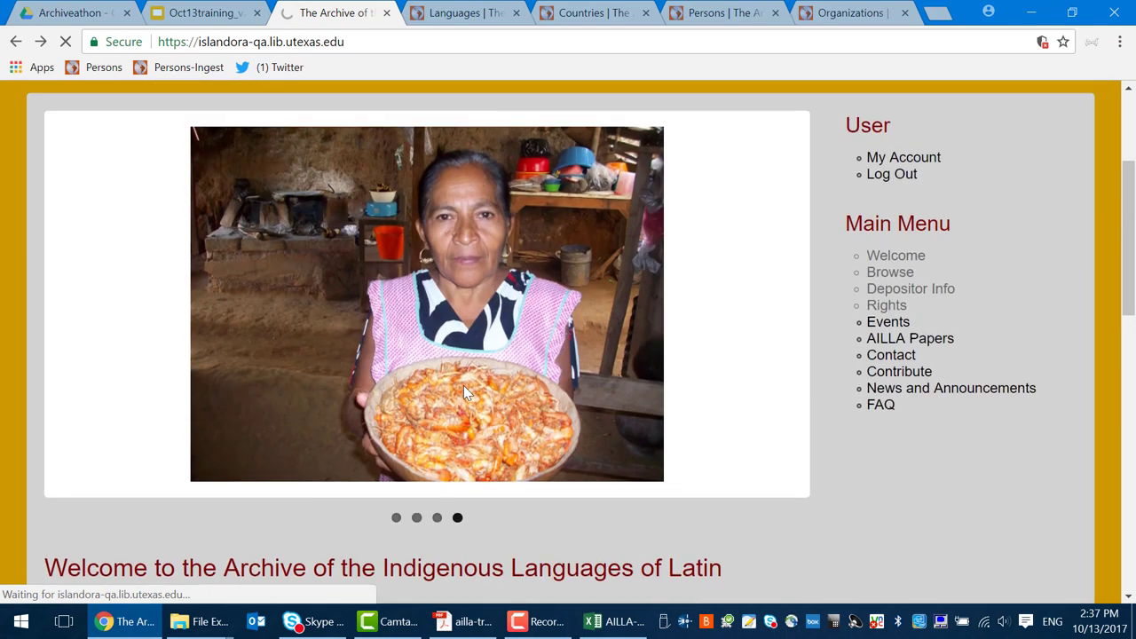
scroll(463, 390, up, 2)
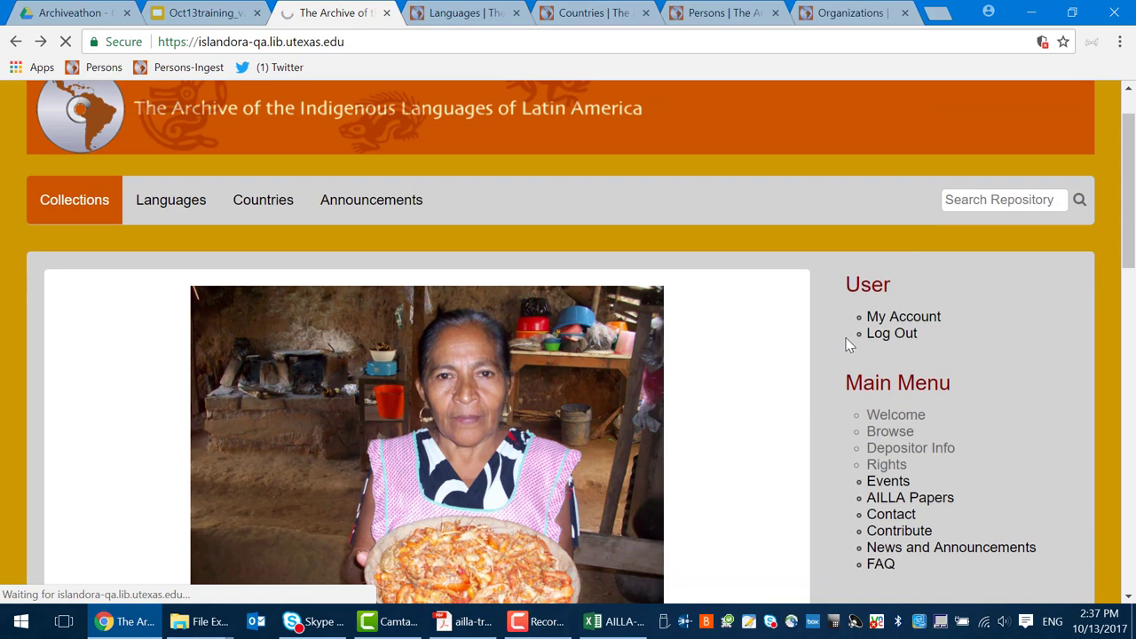
scroll(846, 335, down, 1)
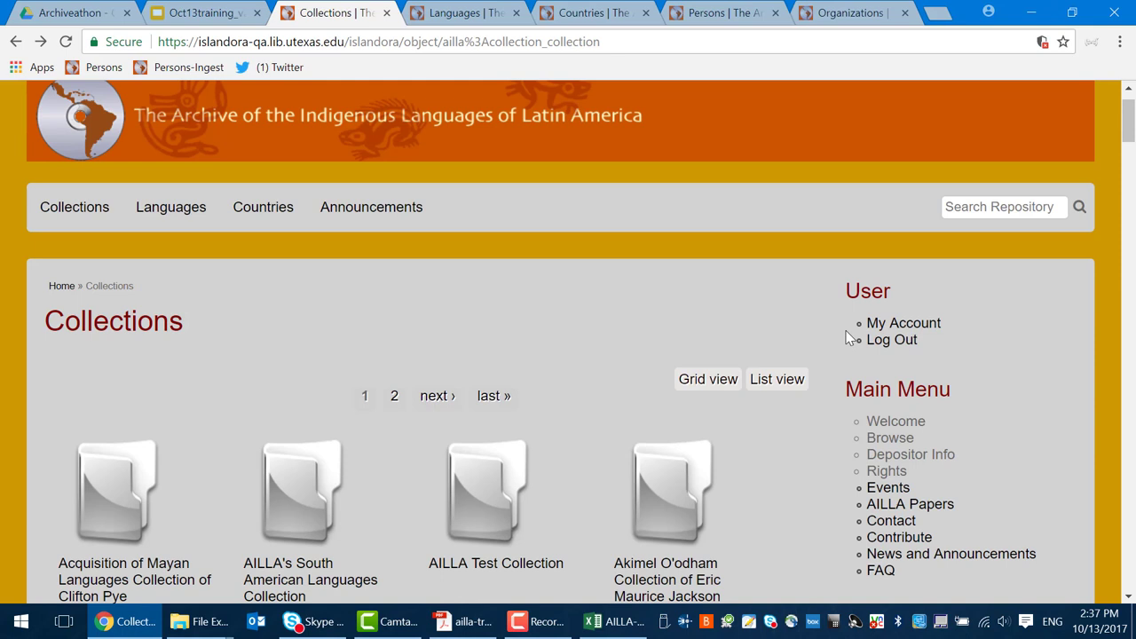
scroll(848, 335, down, 7)
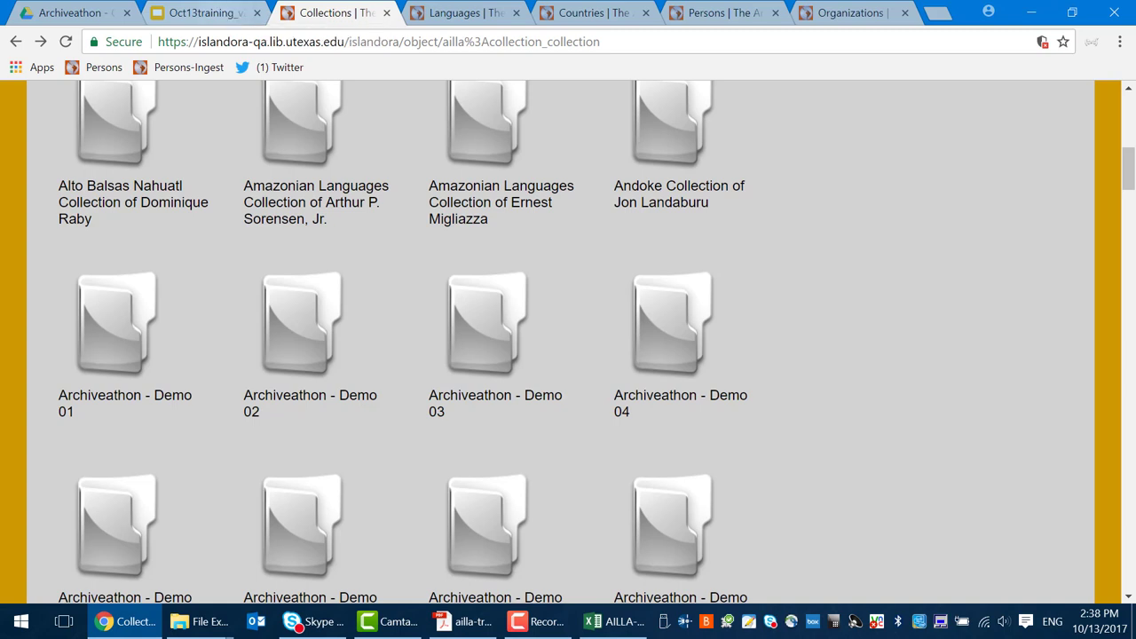
scroll(388, 394, down, 10)
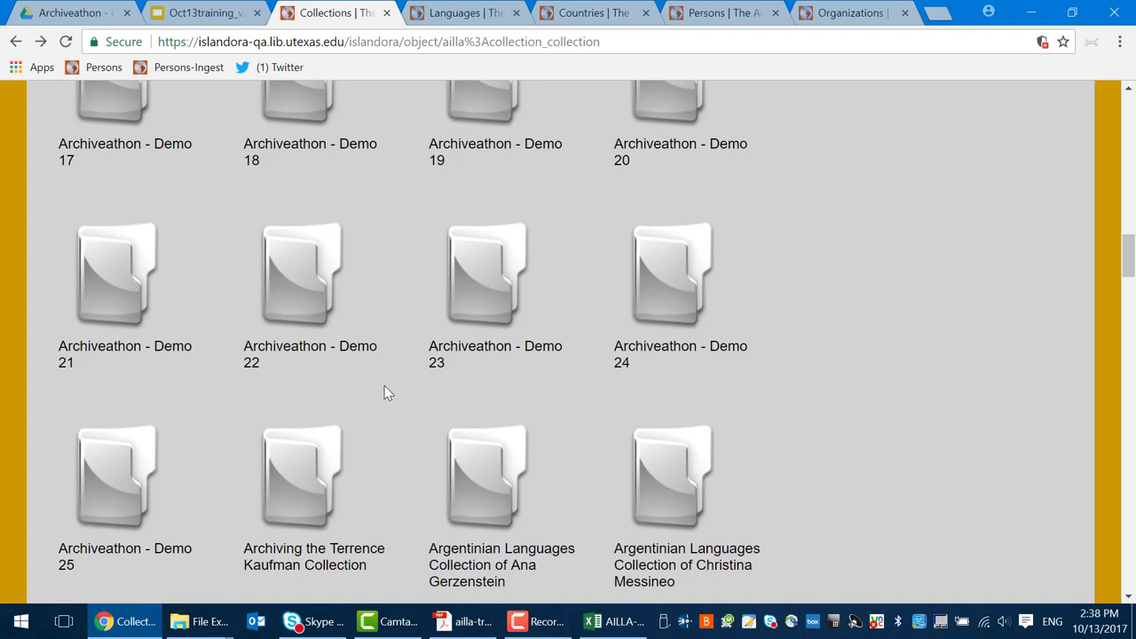
scroll(386, 394, up, 8)
scroll(386, 393, down, 2)
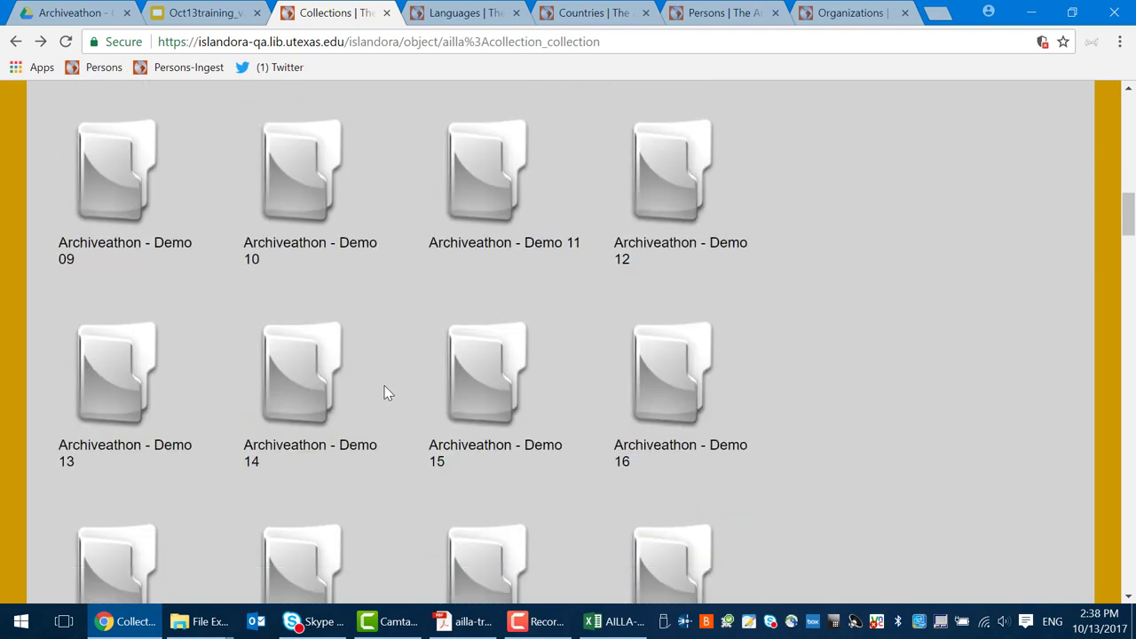
scroll(386, 393, down, 2)
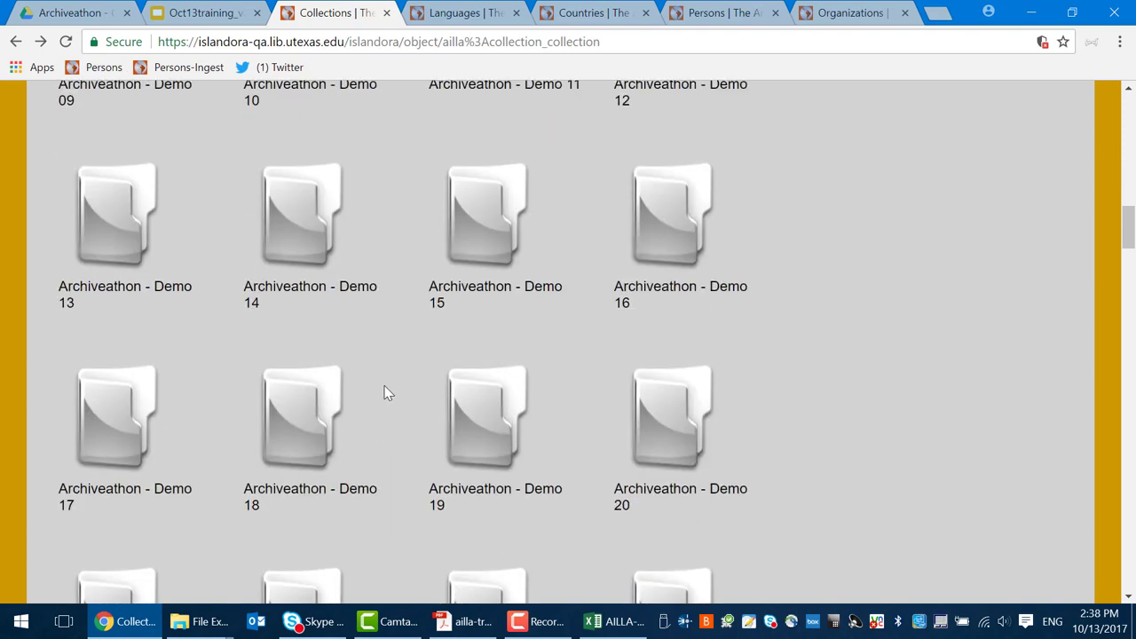
Open the Archiveathon - Demo 13 collection and review its Object Details, which show only the title.
click(122, 233)
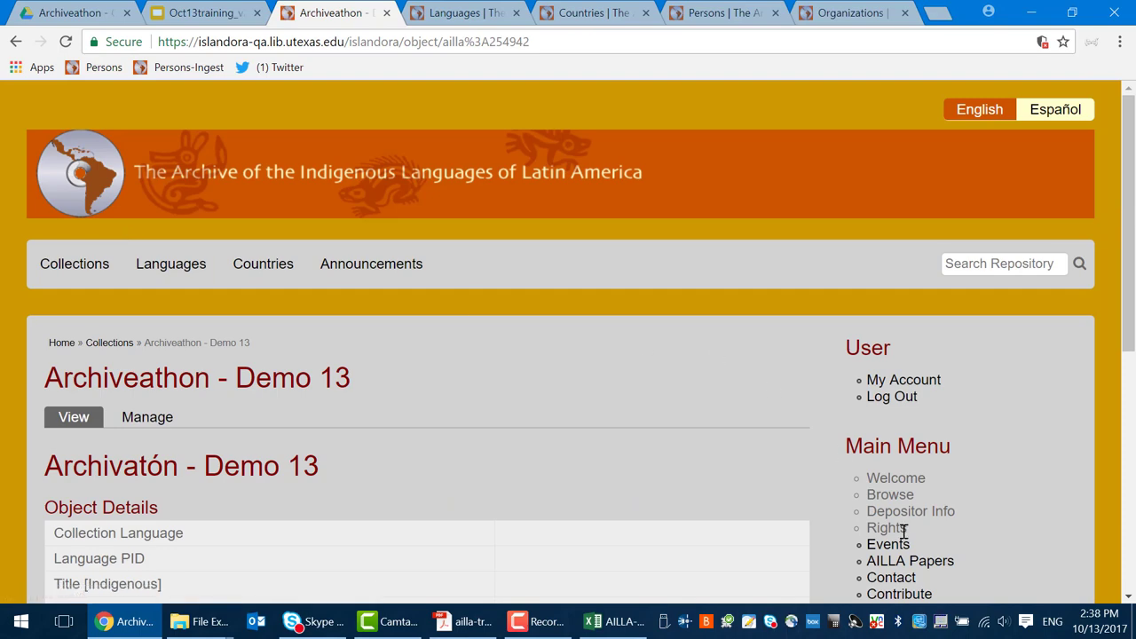
scroll(904, 531, down, 5)
scroll(903, 530, up, 3)
scroll(903, 530, down, 1)
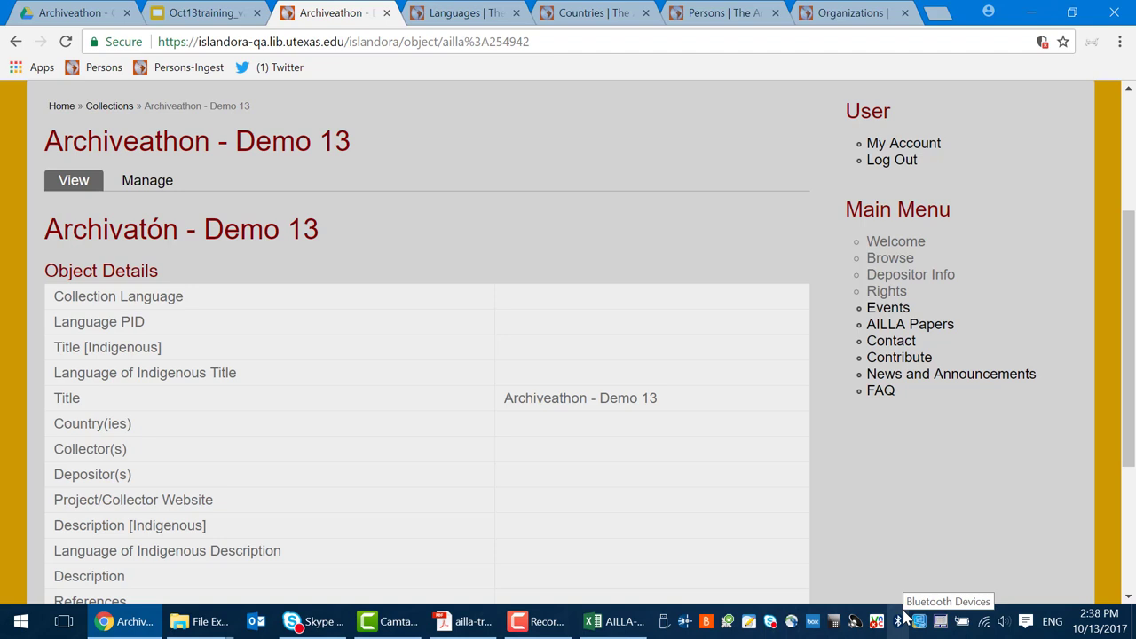
scroll(946, 441, up, 2)
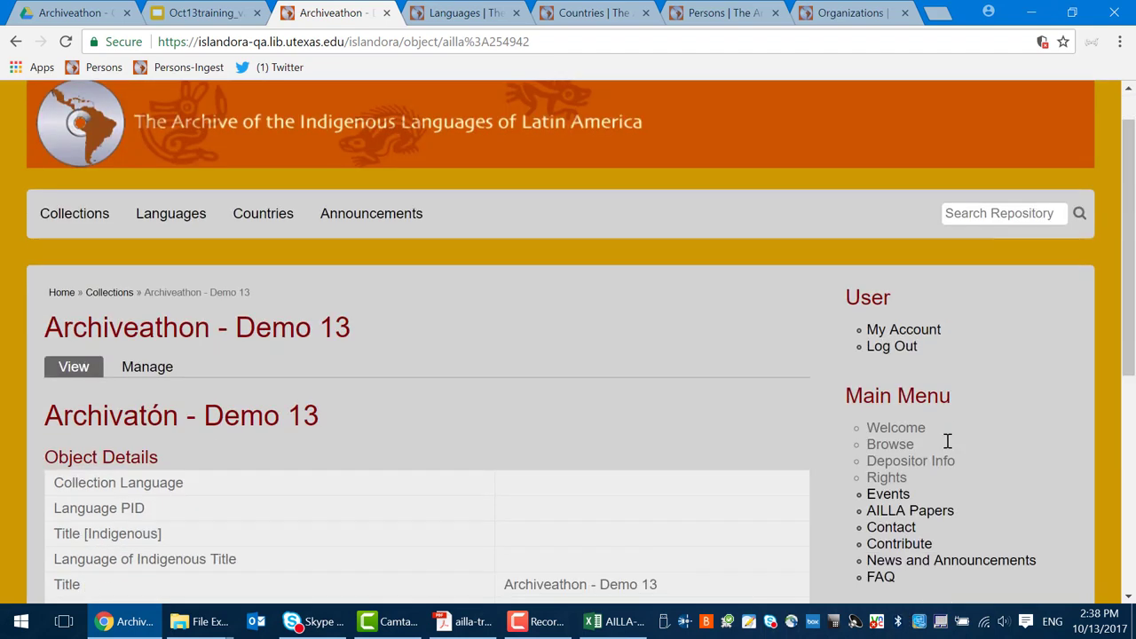
scroll(947, 440, up, 1)
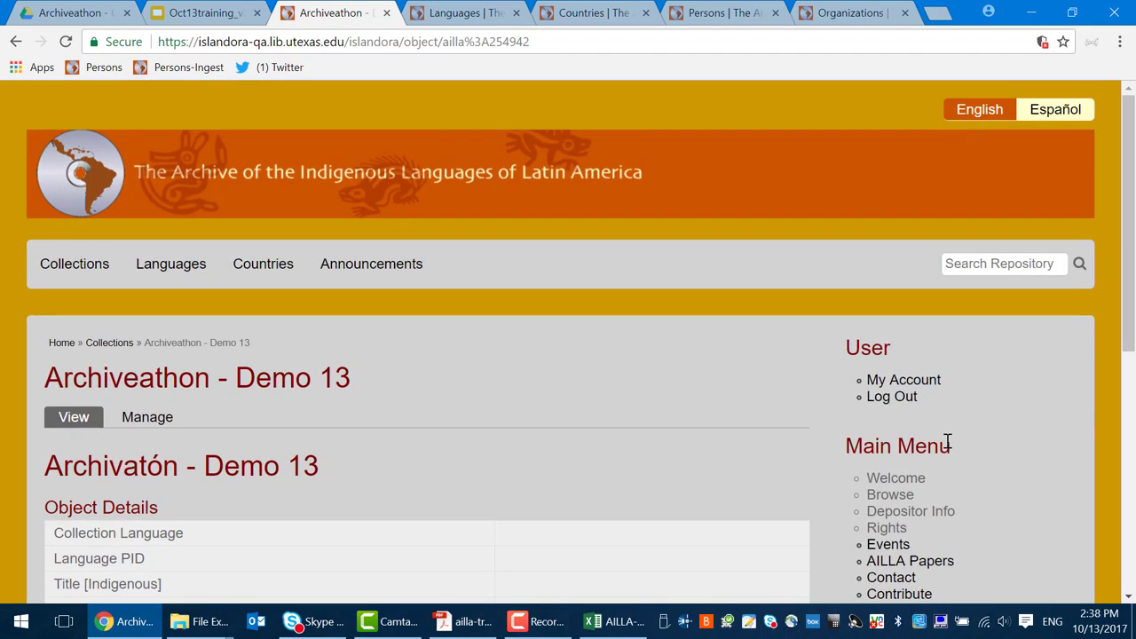
scroll(946, 440, down, 1)
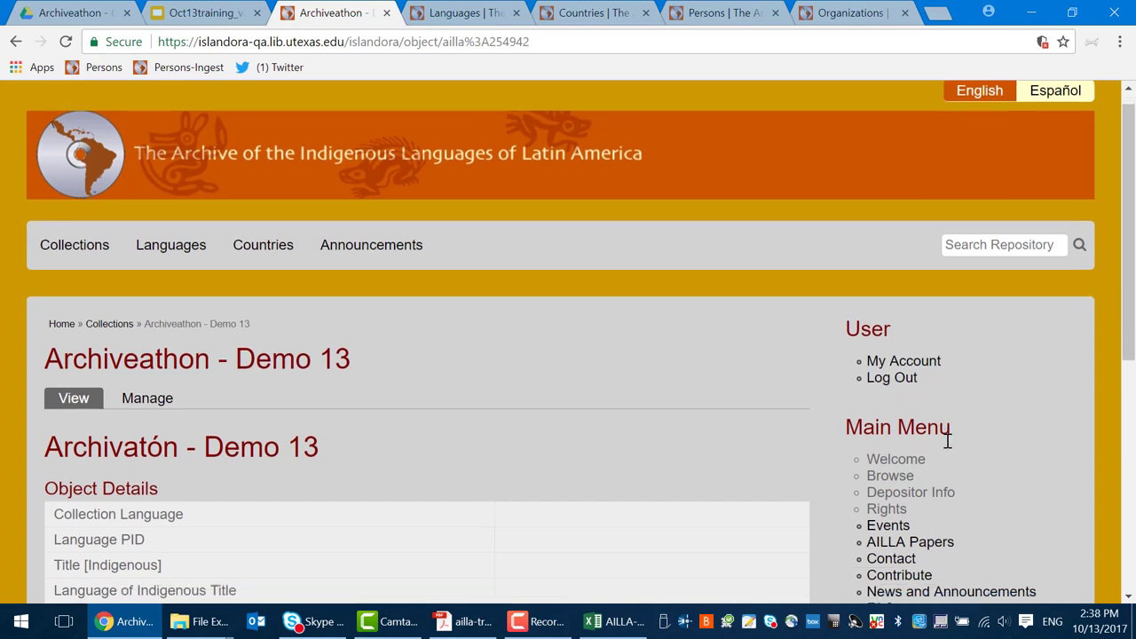
scroll(946, 440, up, 1)
scroll(947, 441, down, 1)
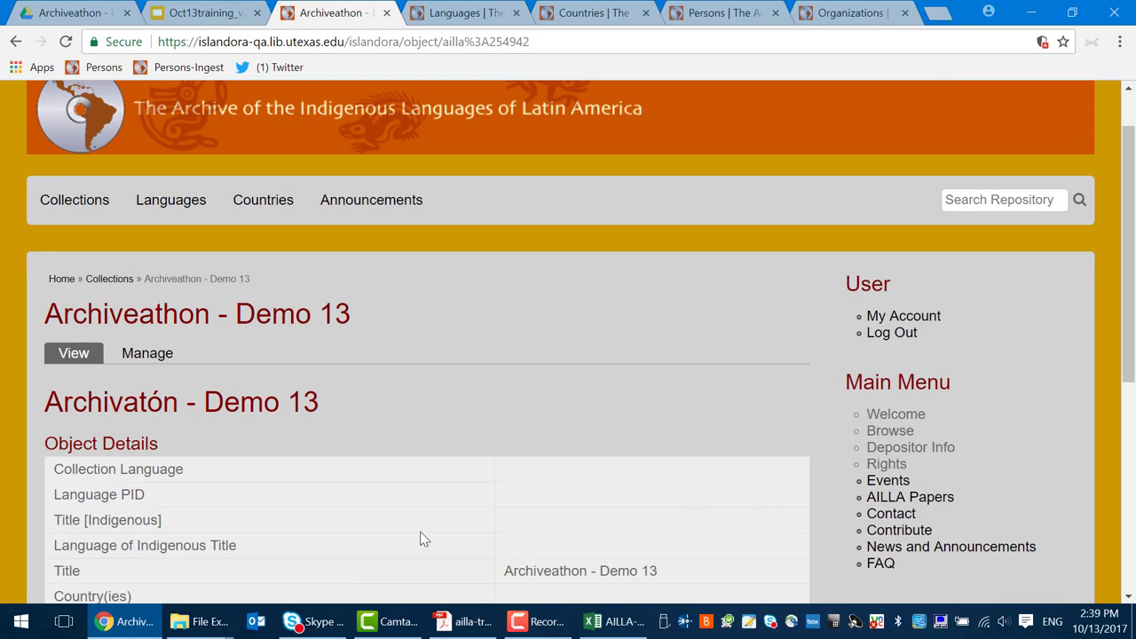
scroll(422, 533, down, 5)
scroll(423, 534, down, 1)
scroll(423, 534, up, 5)
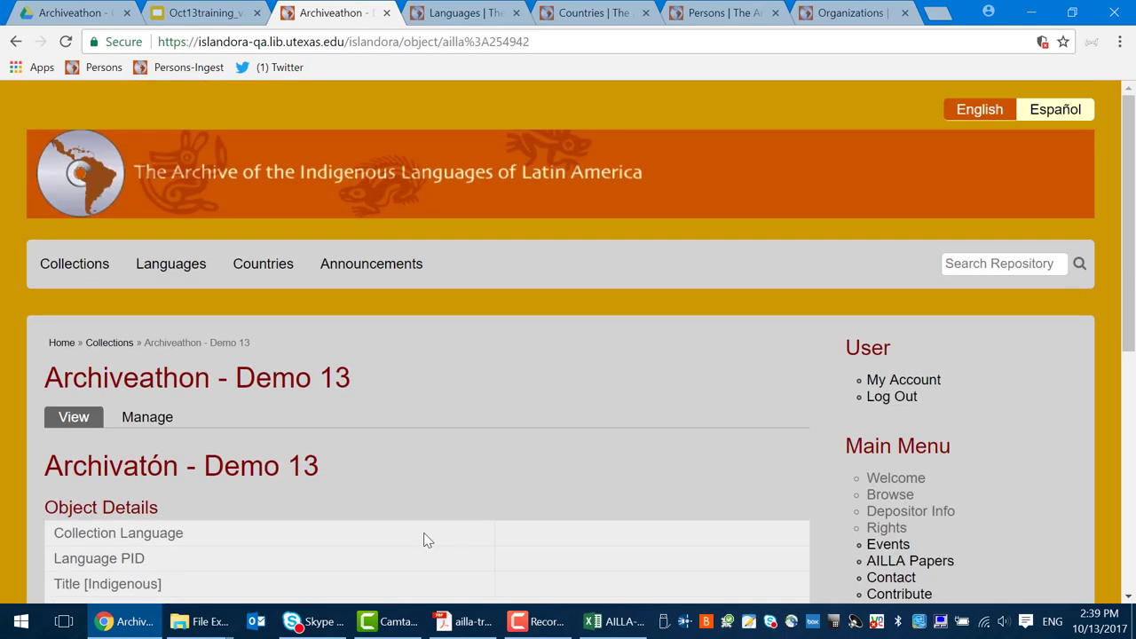
scroll(423, 534, down, 5)
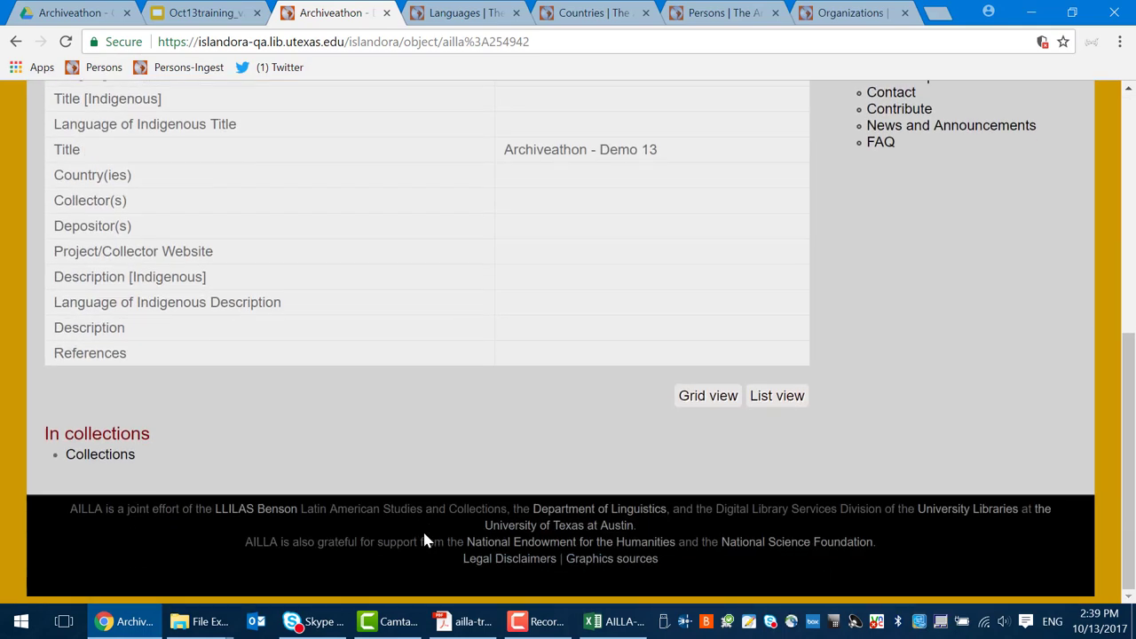
scroll(424, 536, up, 5)
scroll(423, 535, down, 1)
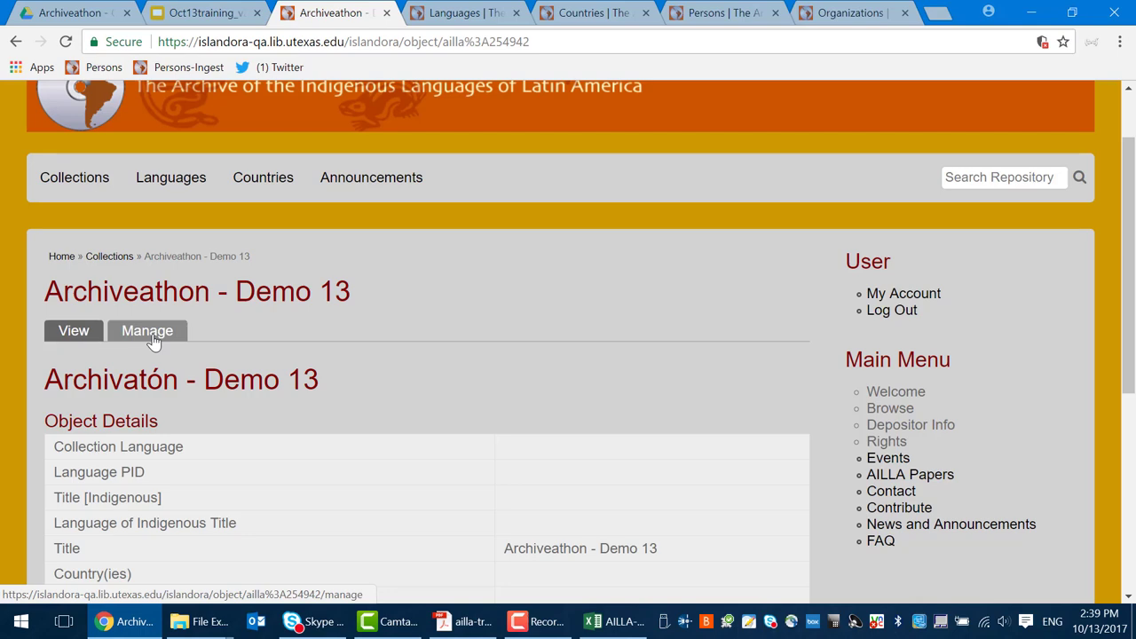
Show the Demo 13 collection's datastreams table under Manage > Datastreams, including the MODS record.
click(152, 339)
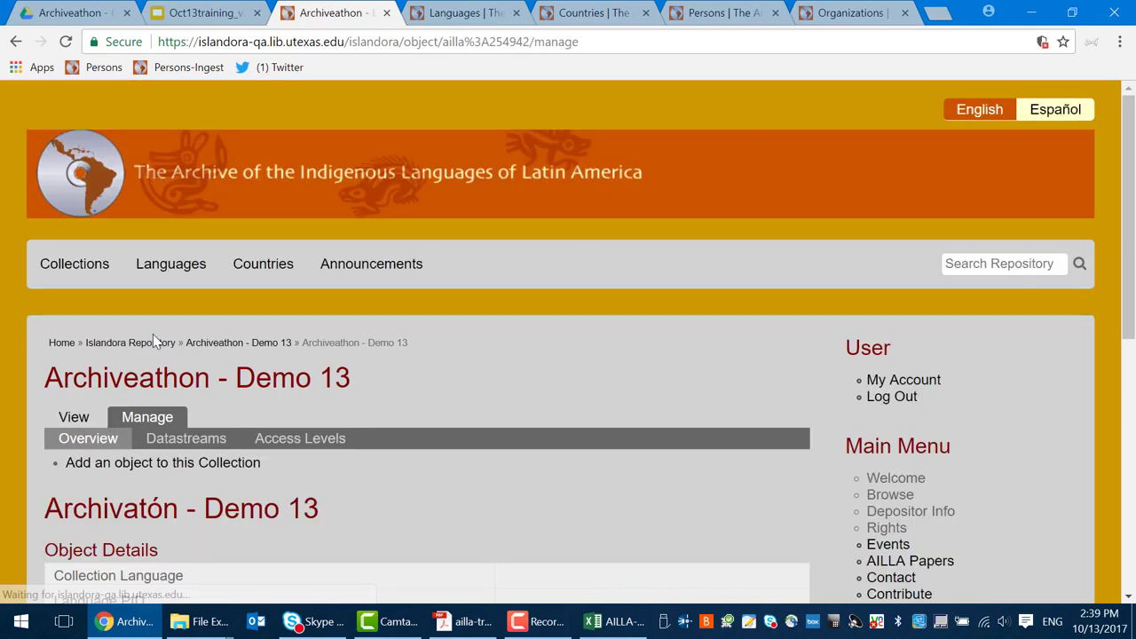
scroll(153, 334, down, 6)
scroll(153, 334, up, 3)
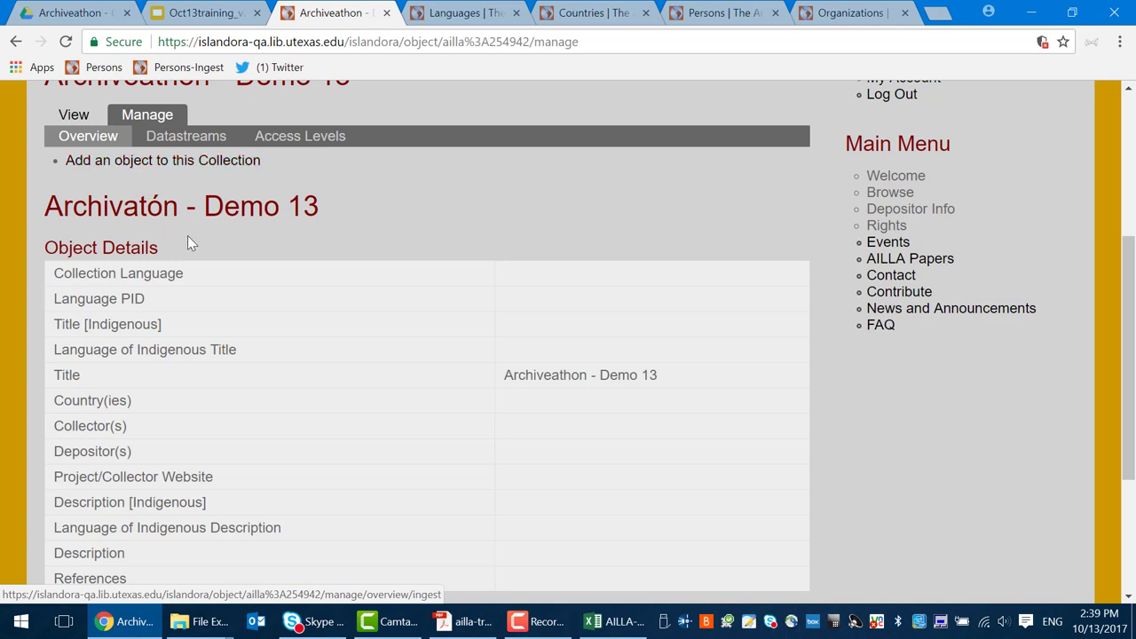
click(179, 145)
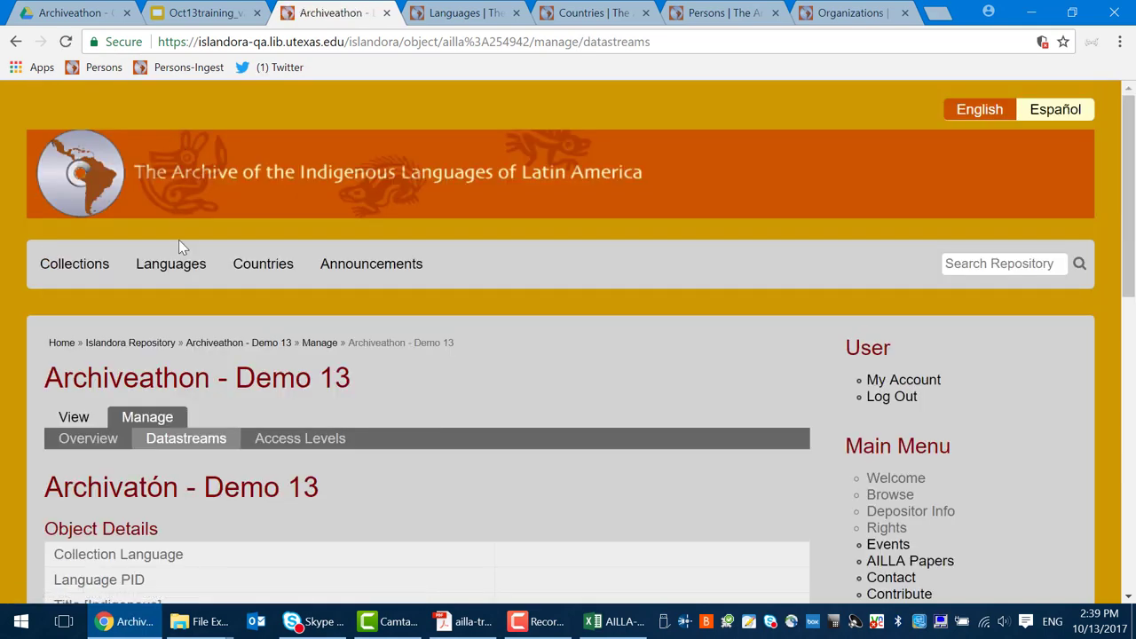
scroll(194, 330, down, 2)
scroll(192, 326, down, 6)
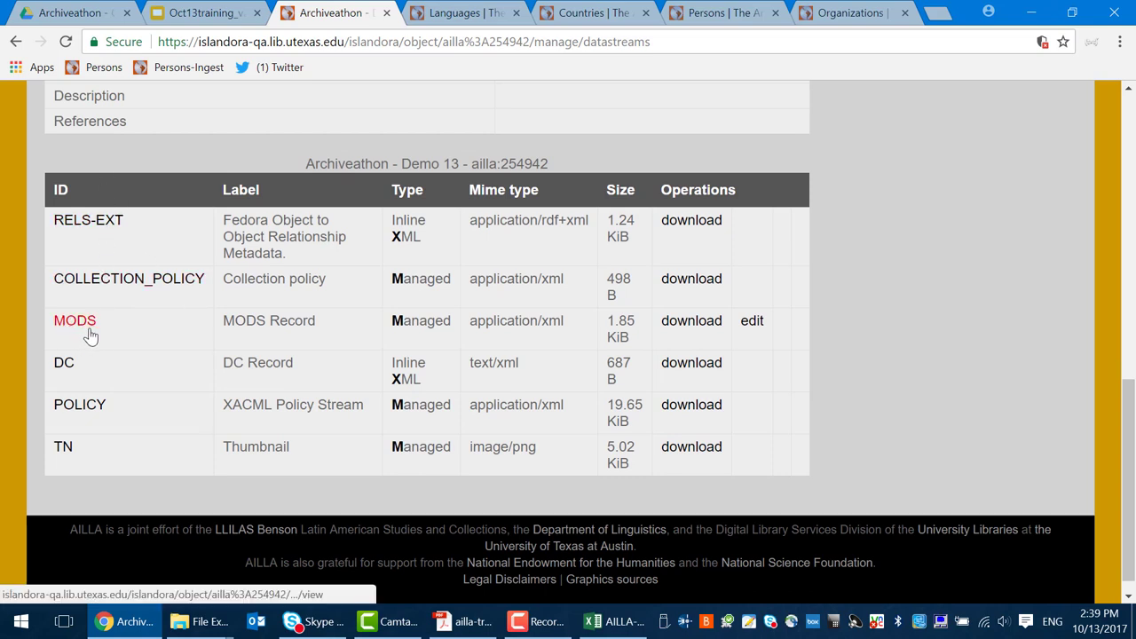
Edit the MODS record, appending the participant's name to the English and Spanish collection titles.
click(752, 323)
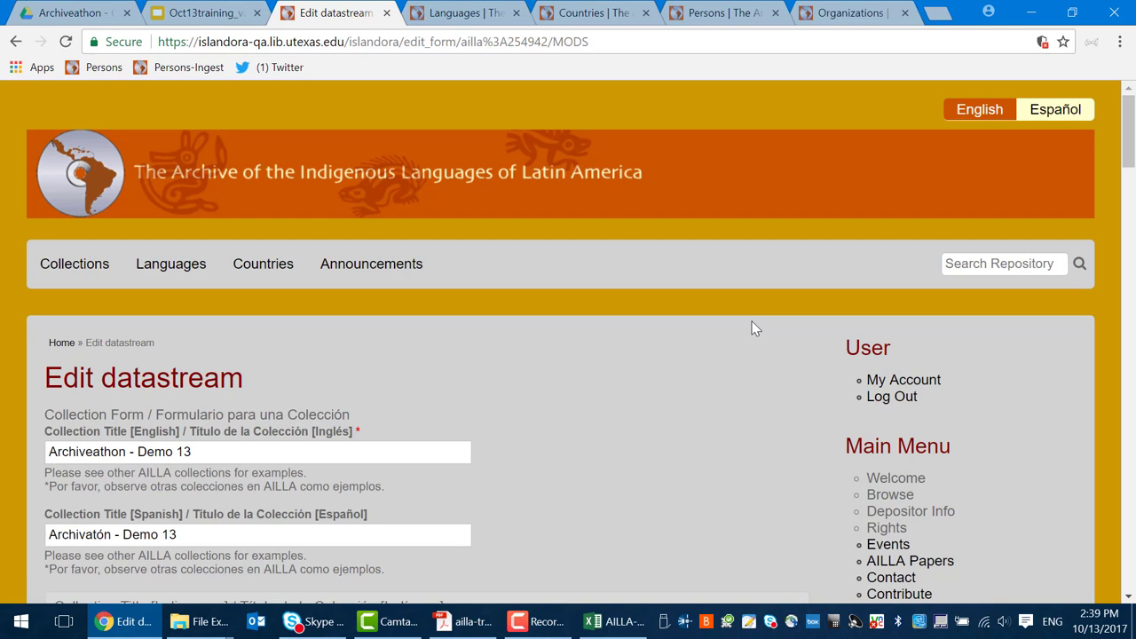
click(232, 453)
text(Susan)
click(211, 537)
text(Susan)
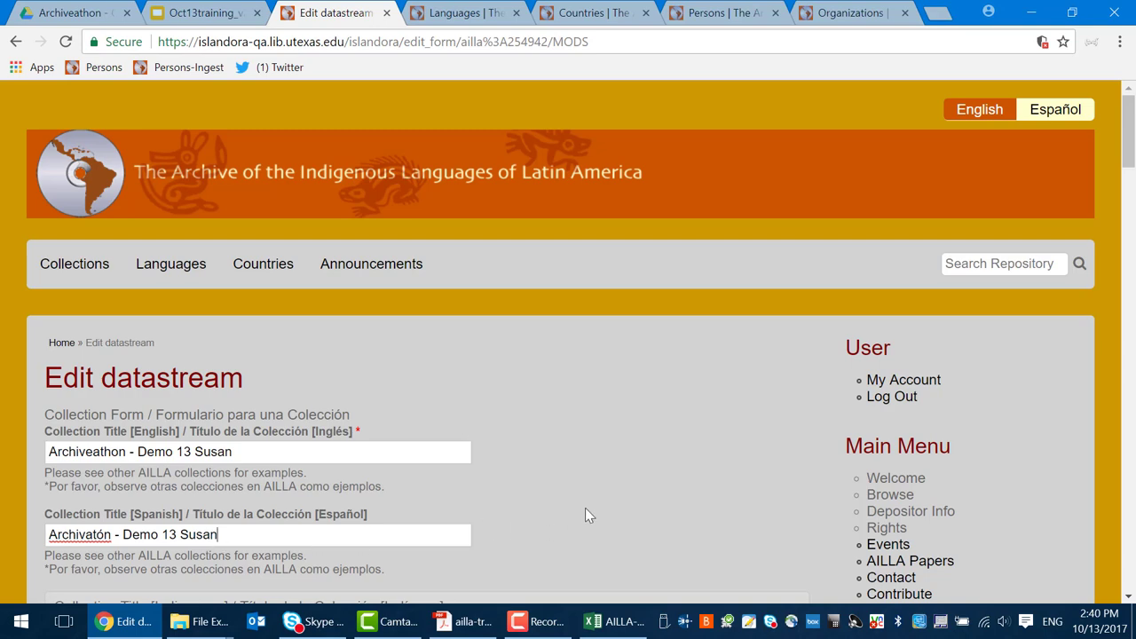
scroll(585, 511, down, 3)
scroll(586, 509, up, 1)
scroll(585, 508, down, 3)
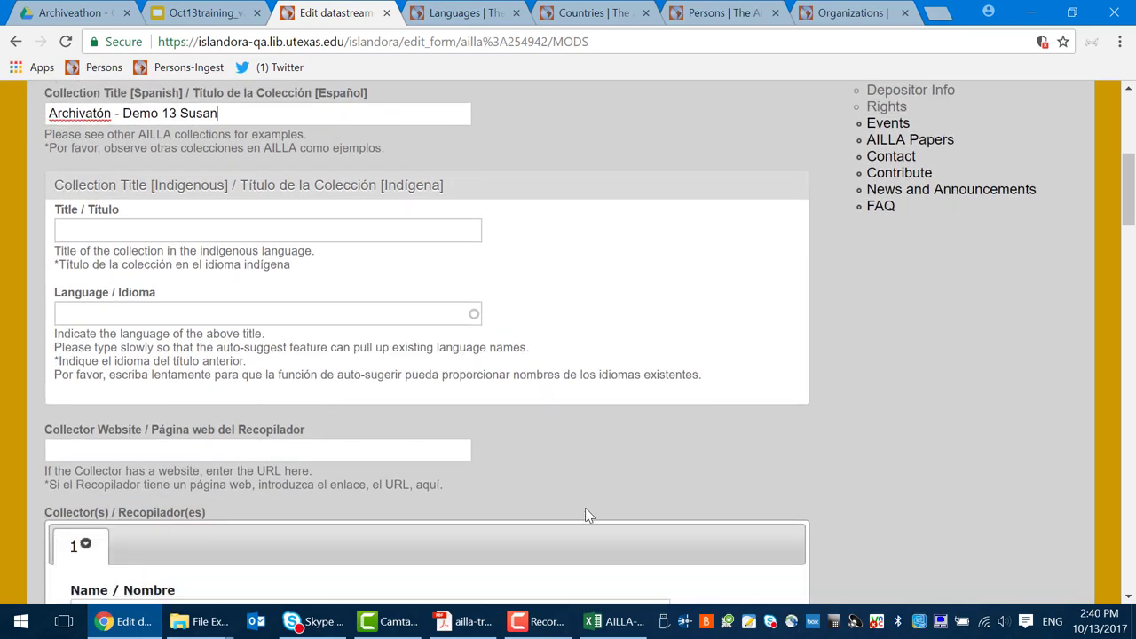
scroll(585, 515, up, 3)
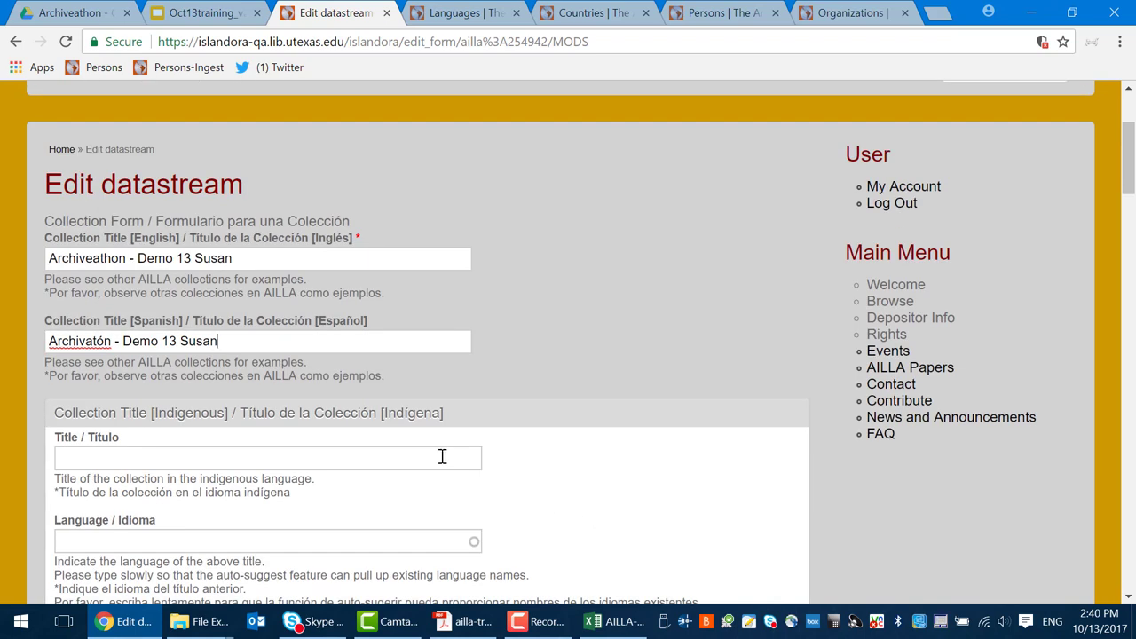
Select the indigenous title text in Excel cell C4, then return to the MODS form's Title field.
click(602, 626)
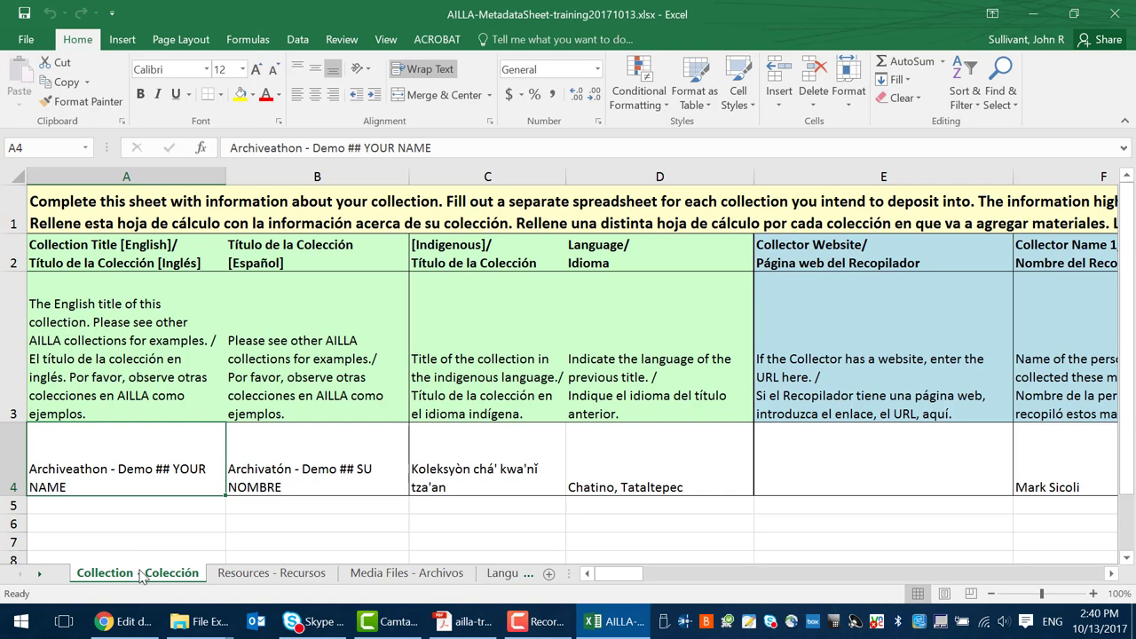
key(Tab)
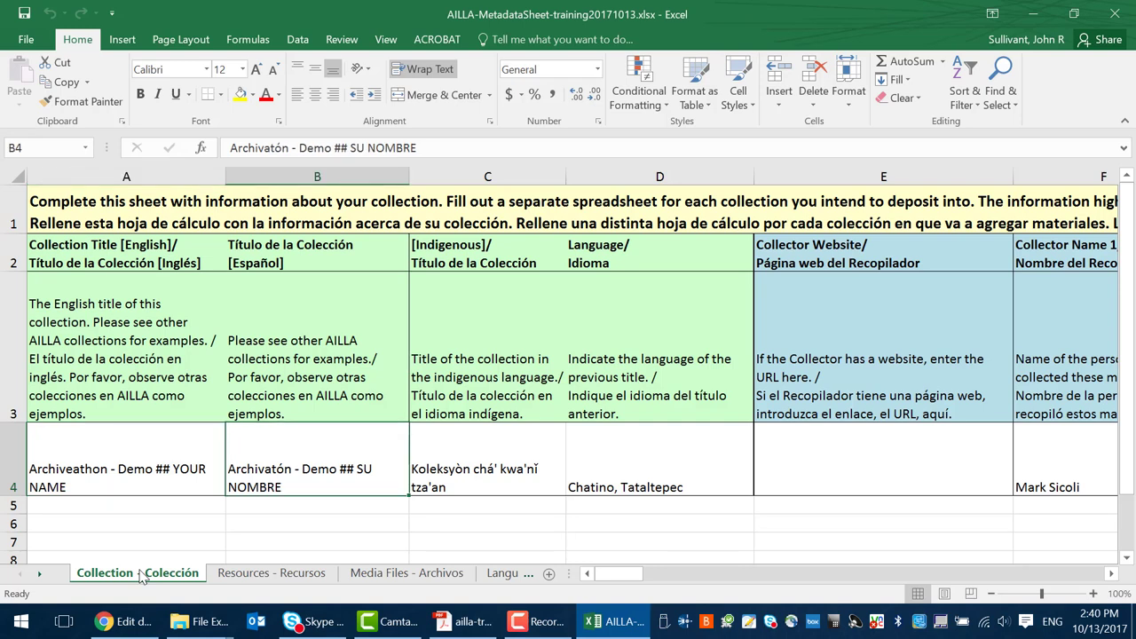
key(Tab)
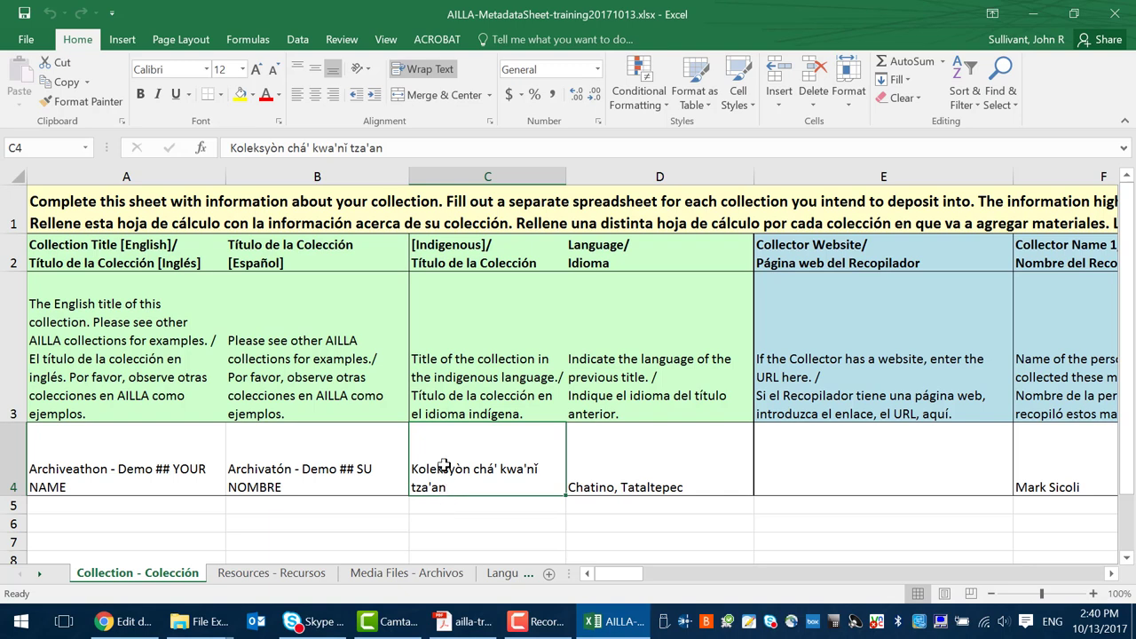
drag(389, 147, 202, 136)
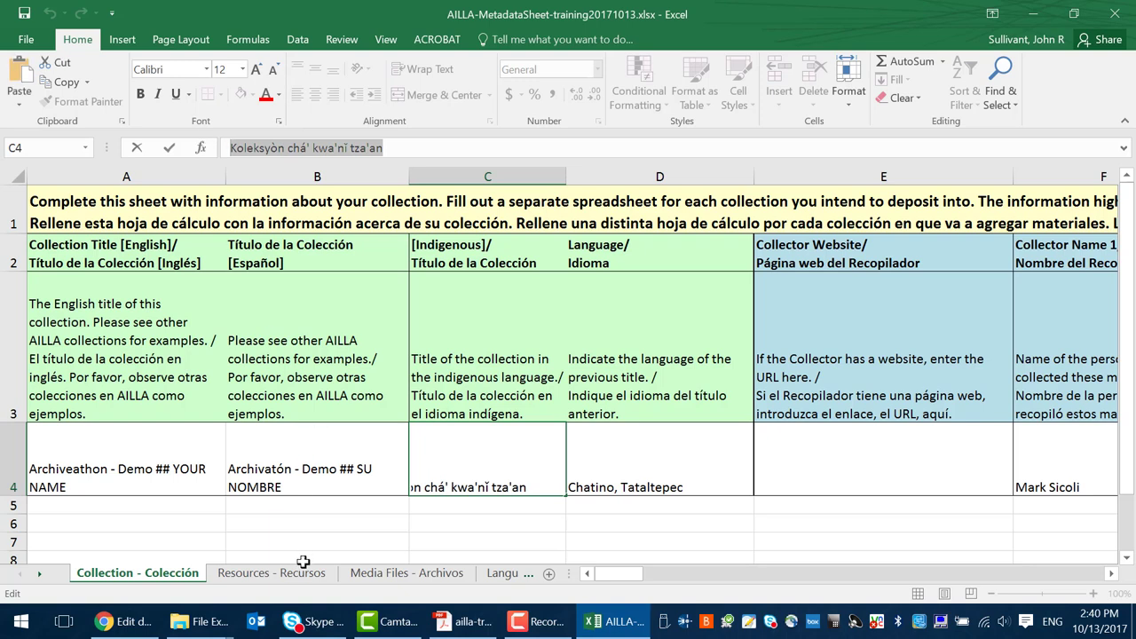
click(142, 619)
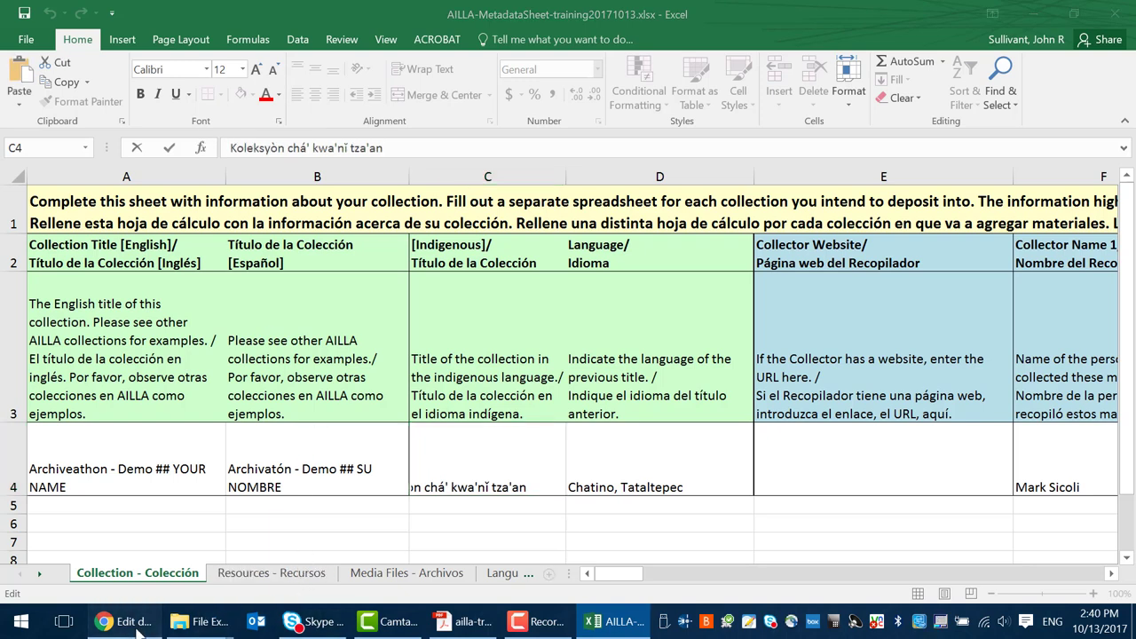
click(120, 458)
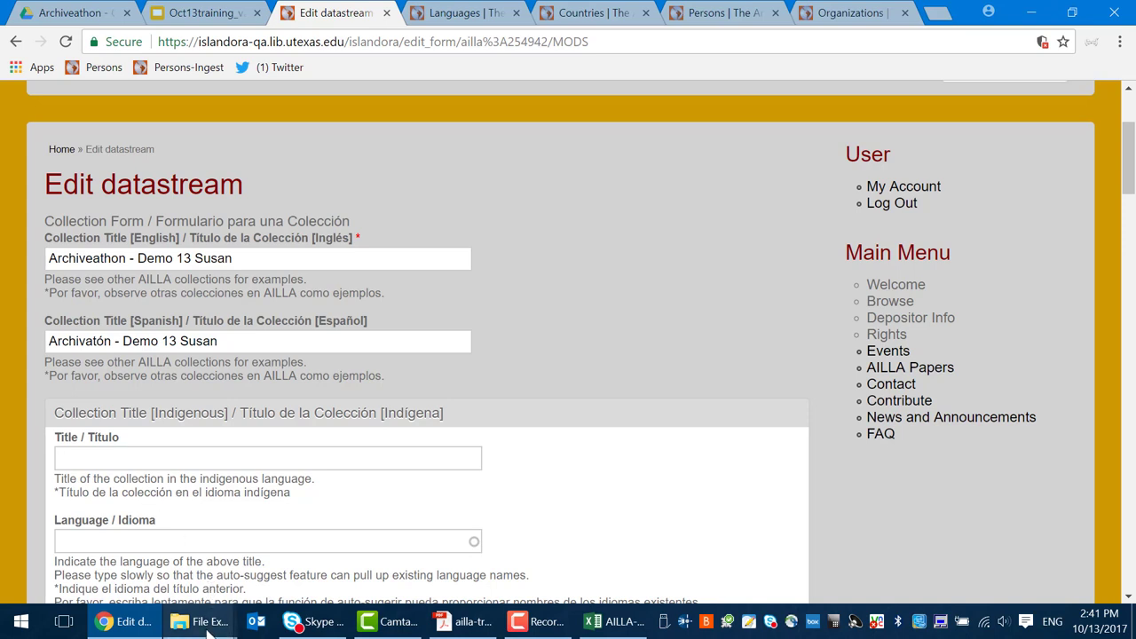
Bring back the Excel sheet showing C4's indigenous title Koleksyòn chá' kwa'nï tza'an.
mouse_move(209, 624)
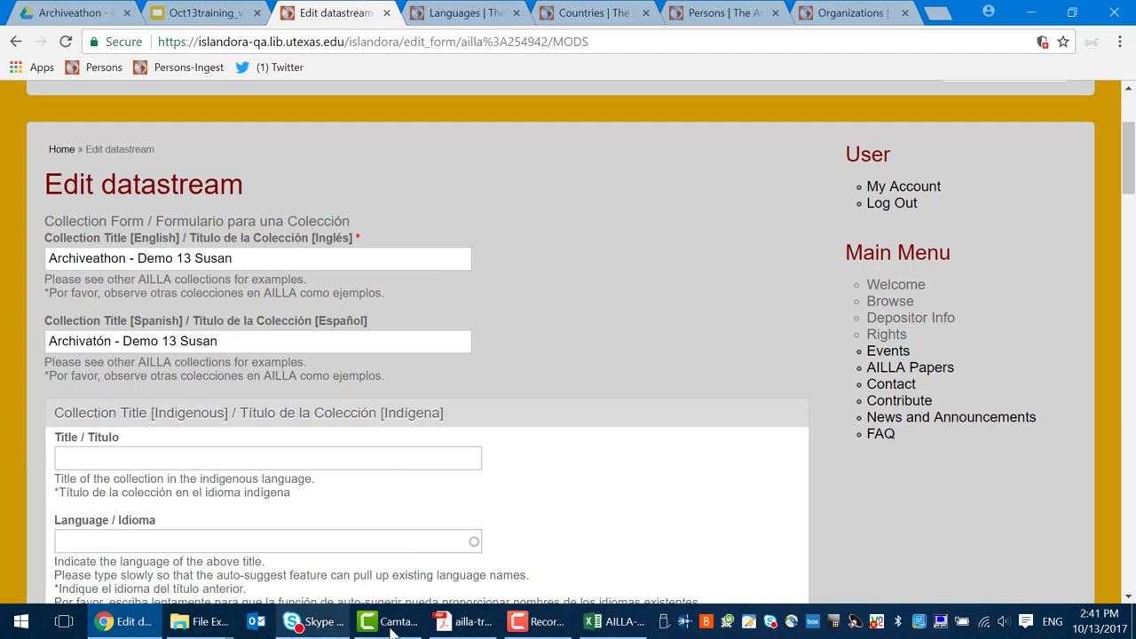
click(595, 630)
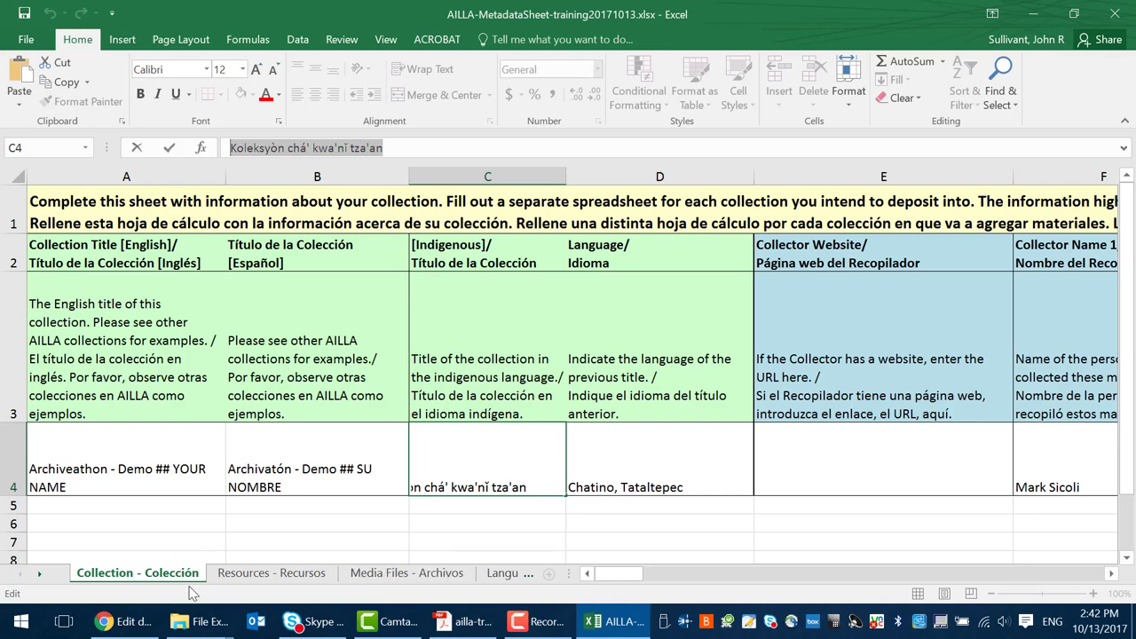
Paste Koleksyòn chá' kwa'nï tza'an into the MODS form's indigenous Title field.
click(134, 624)
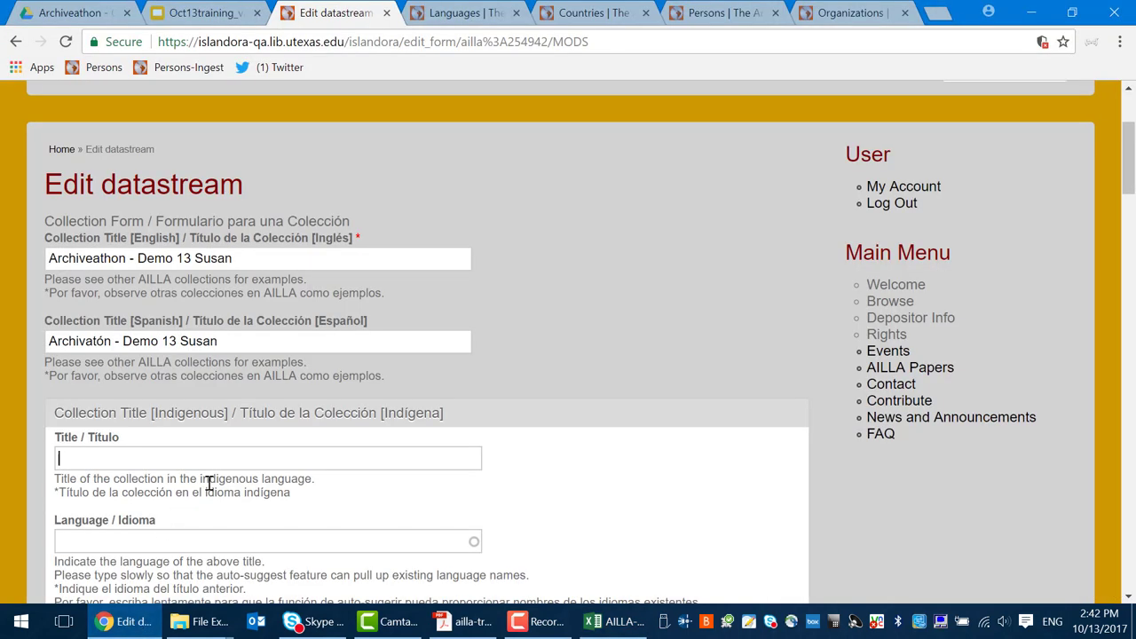
click(164, 455)
text(Koleksyòn chá' kwa'nï tza'an)
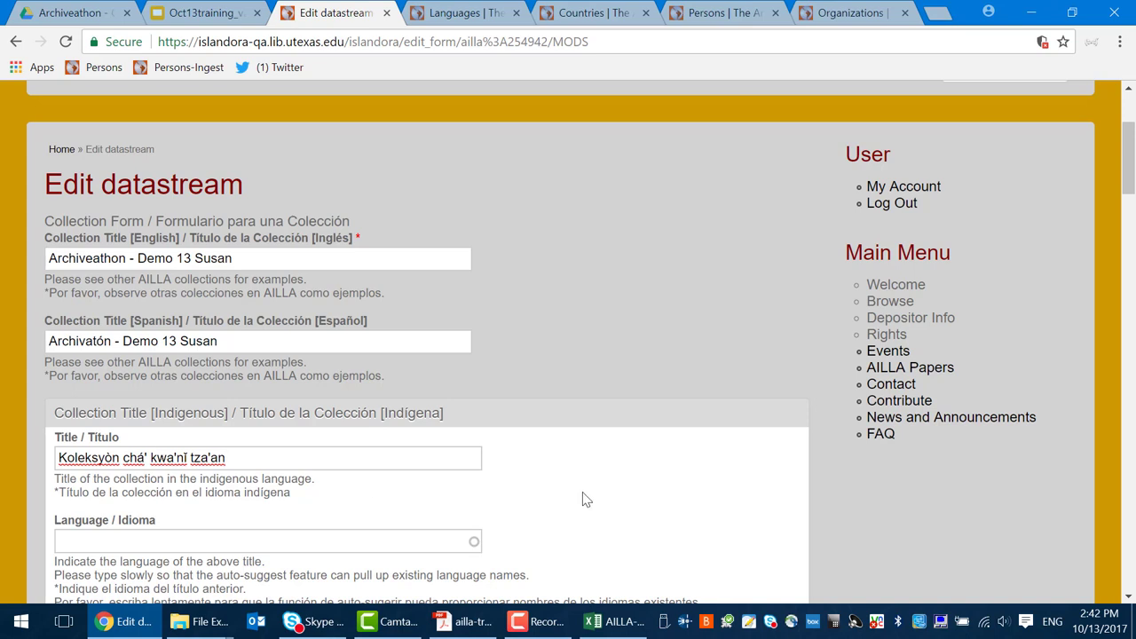
click(433, 536)
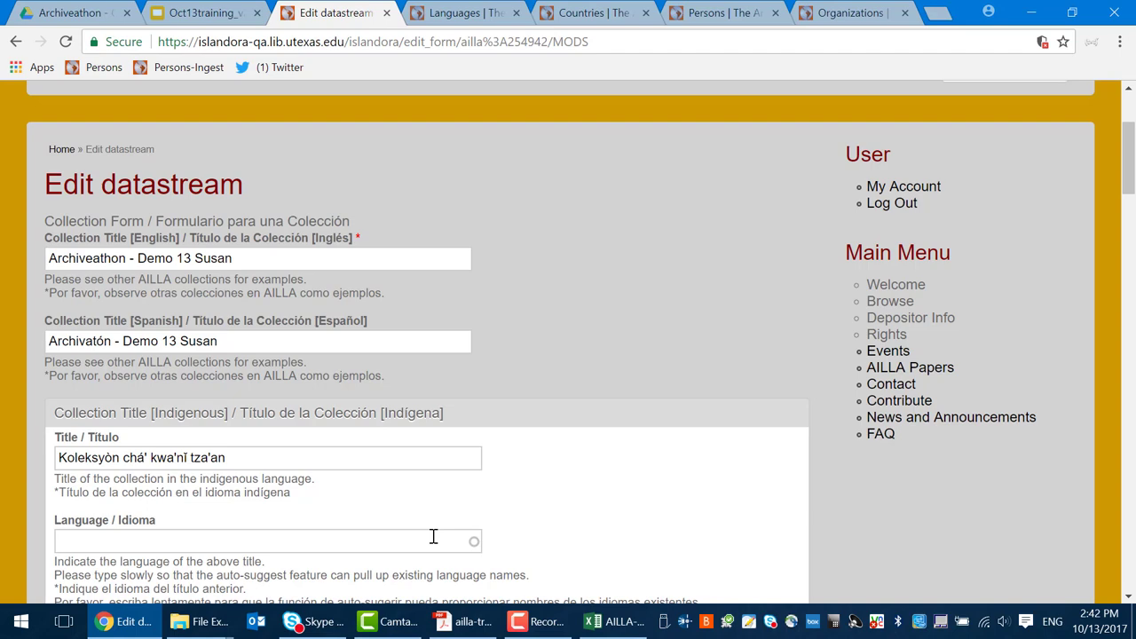
scroll(433, 537, down, 5)
scroll(433, 536, up, 2)
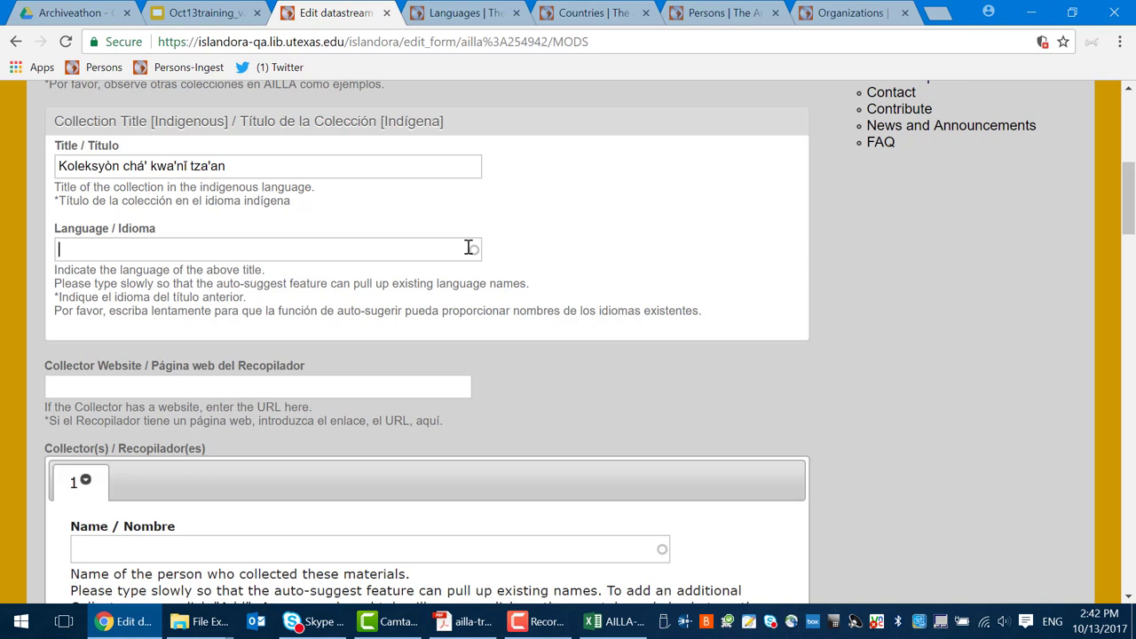
Pick 'Chatino, Tataltepec de Valdés [cta]' as the indigenous title's language after typing 'chat'.
text(chat)
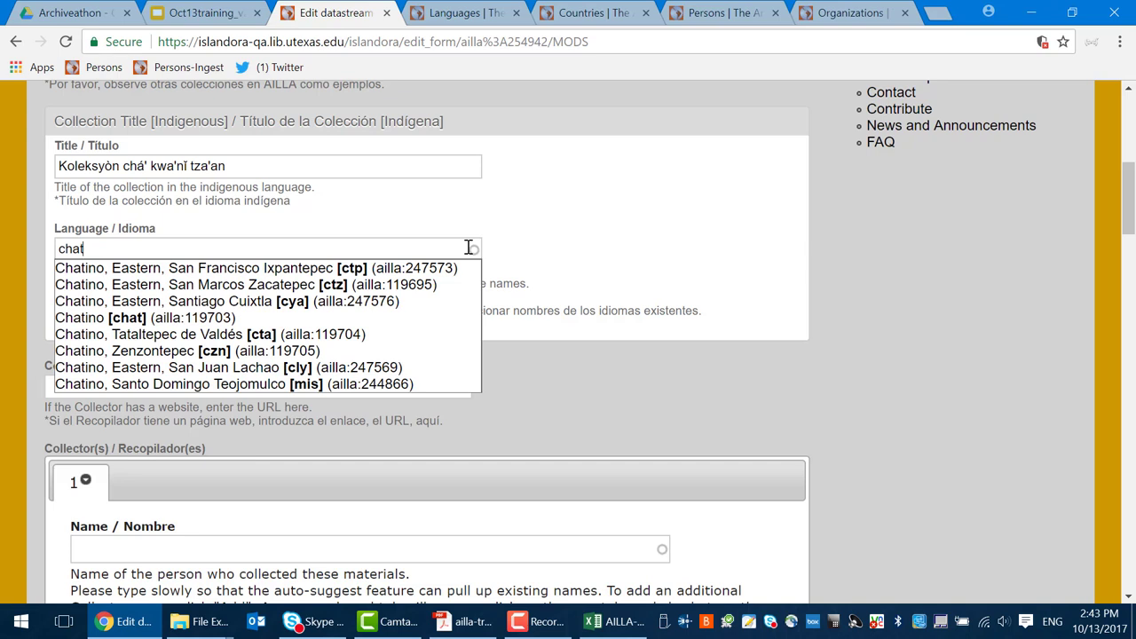
click(388, 335)
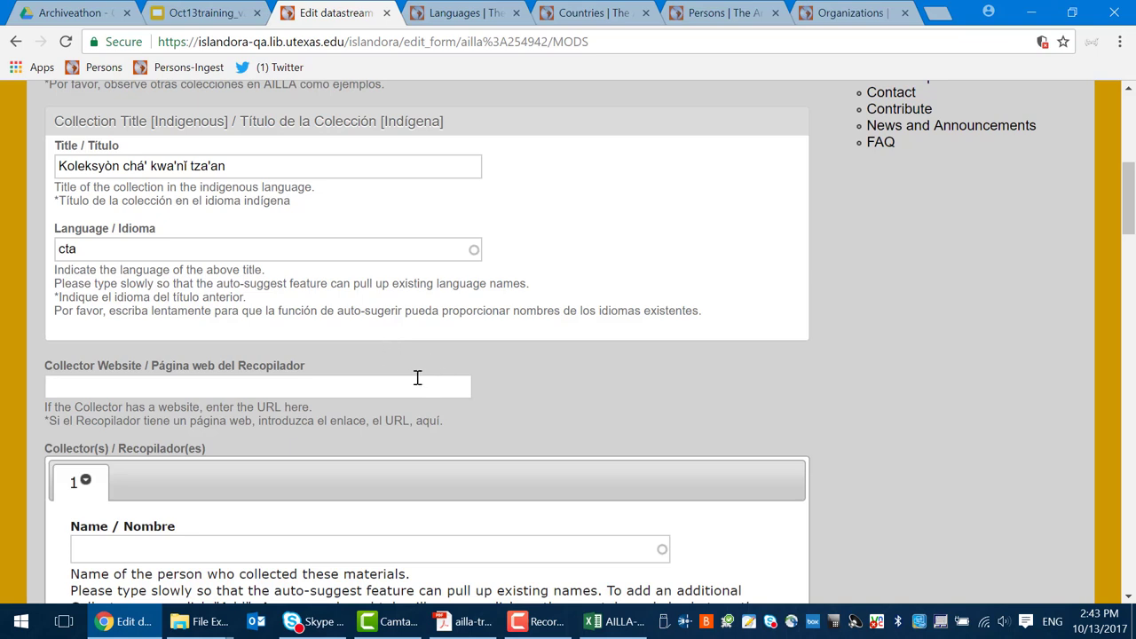
scroll(418, 378, down, 5)
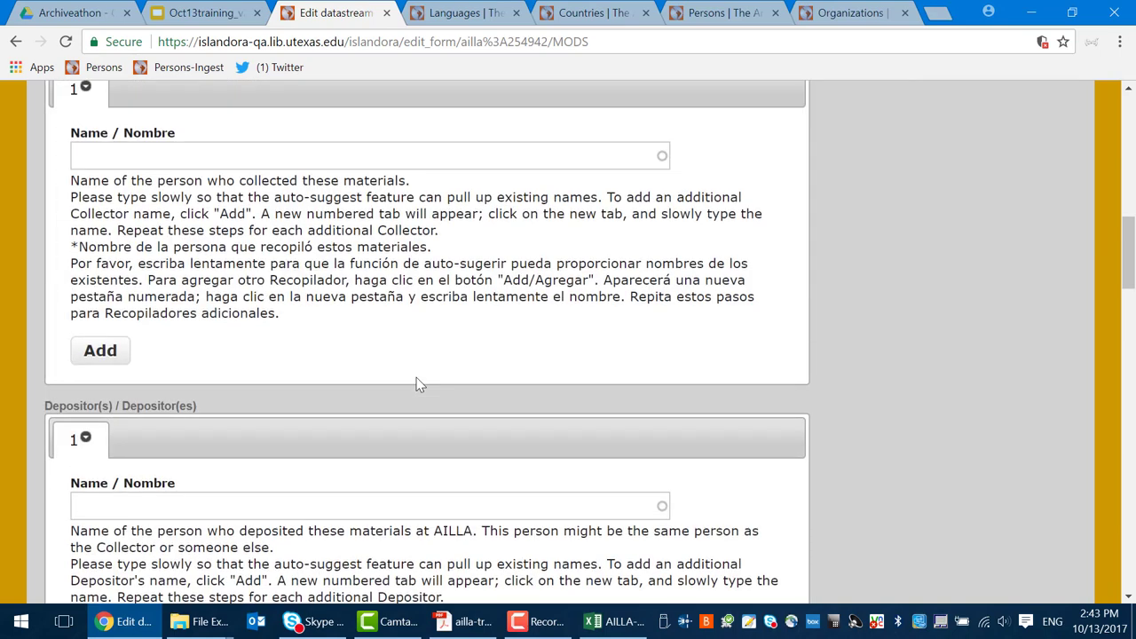
scroll(417, 379, up, 2)
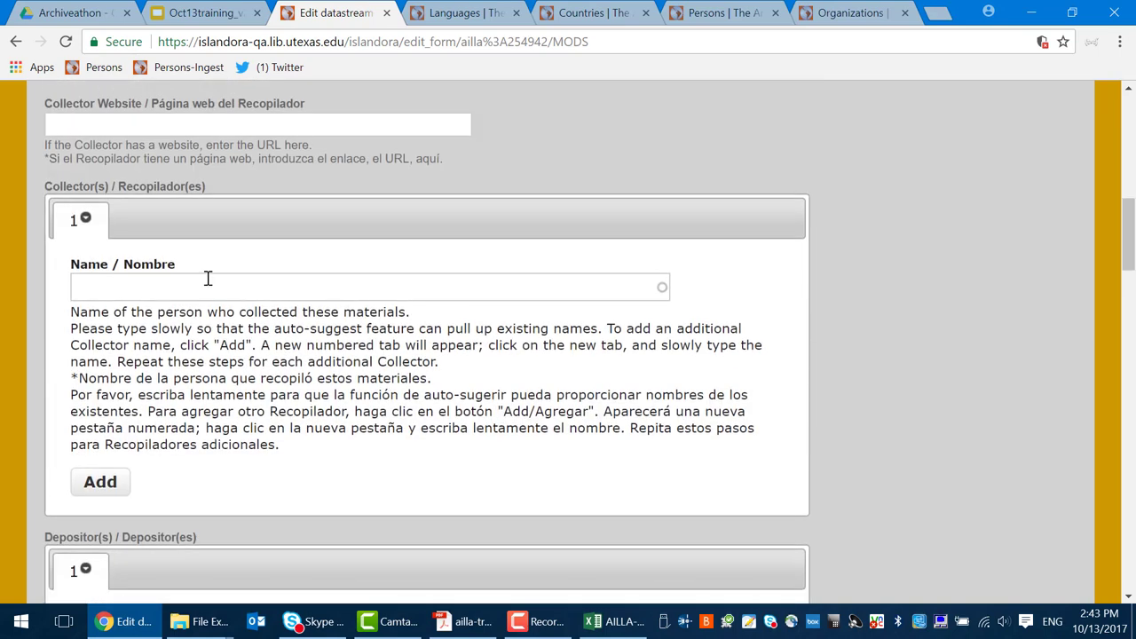
click(66, 134)
drag(43, 105, 300, 117)
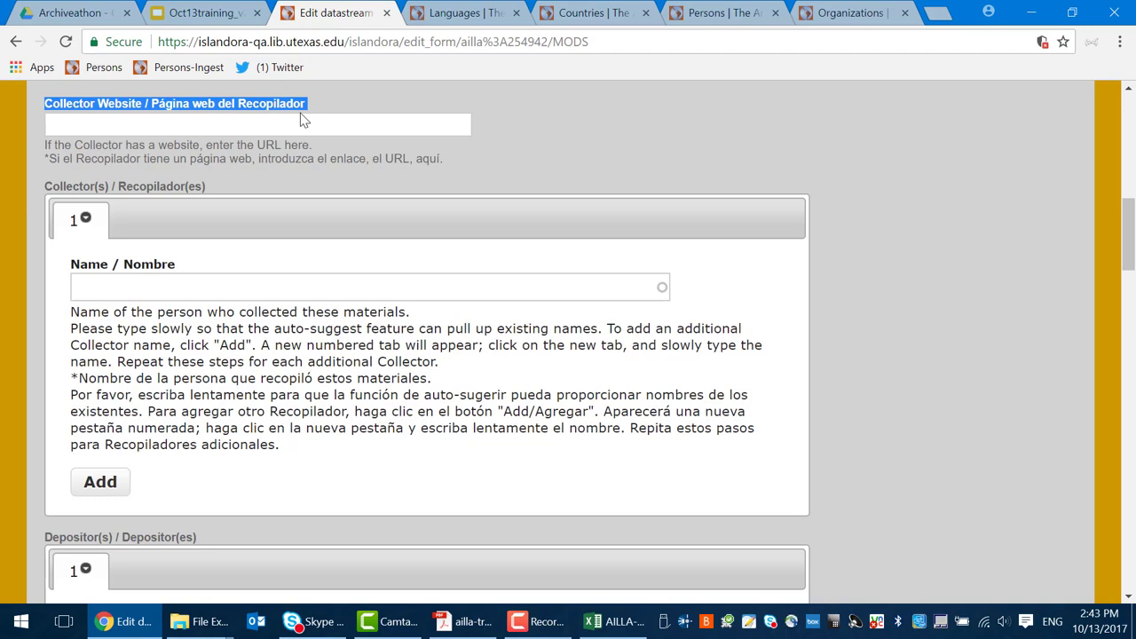
scroll(300, 113, up, 2)
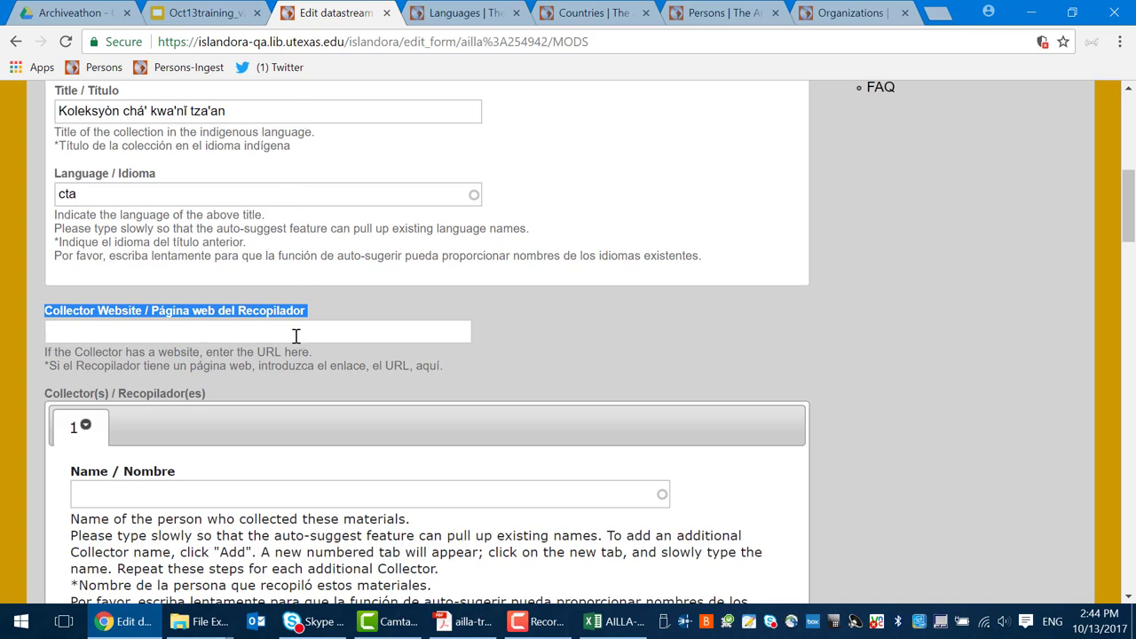
scroll(295, 336, down, 3)
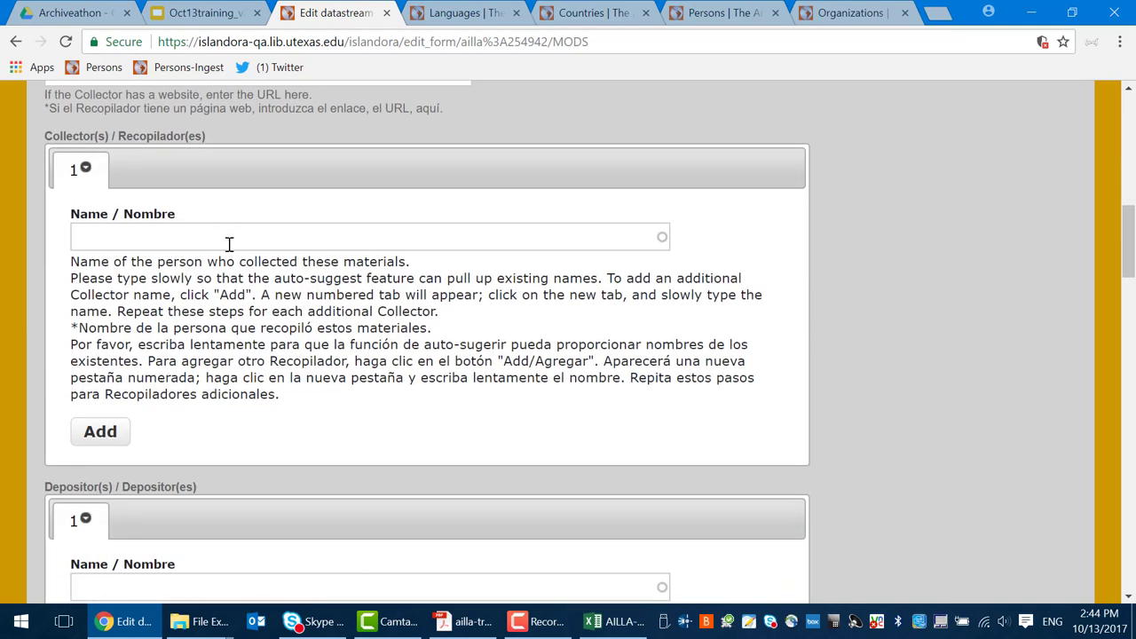
scroll(229, 244, down, 1)
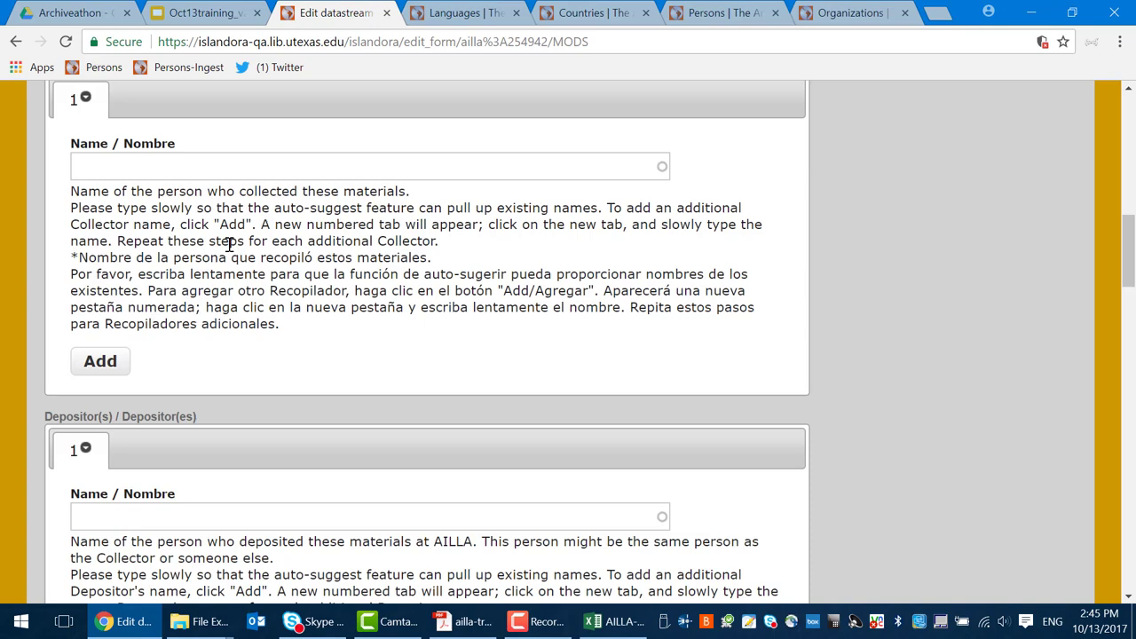
Check the two collector names in row 4 of the Excel sheet, then go back to the MODS form.
click(591, 626)
click(591, 625)
click(590, 626)
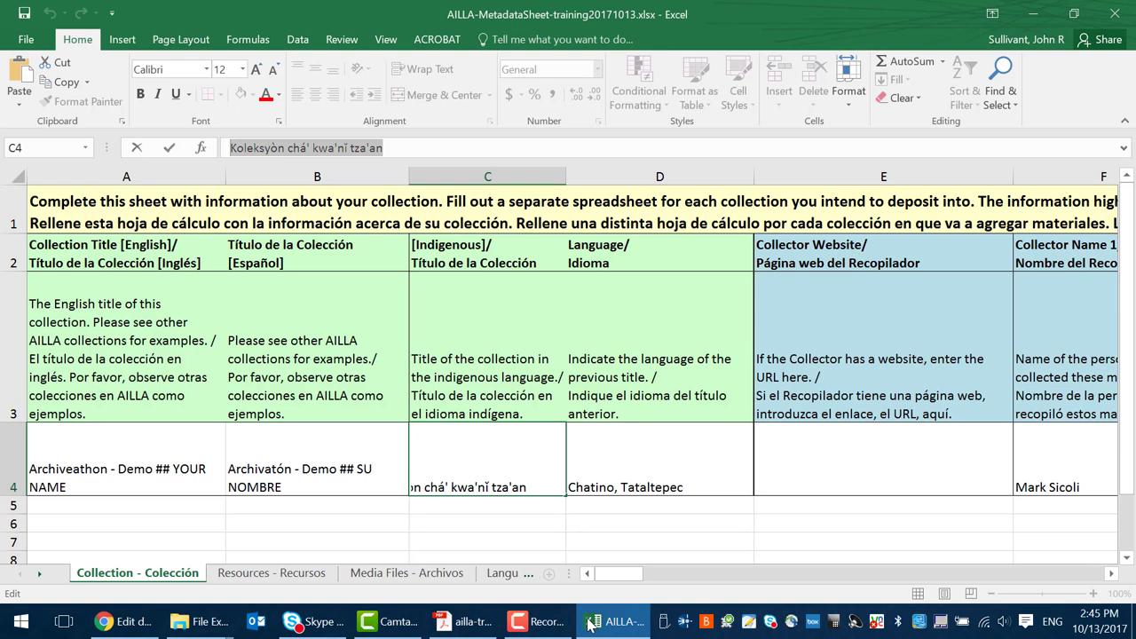
key(Home)
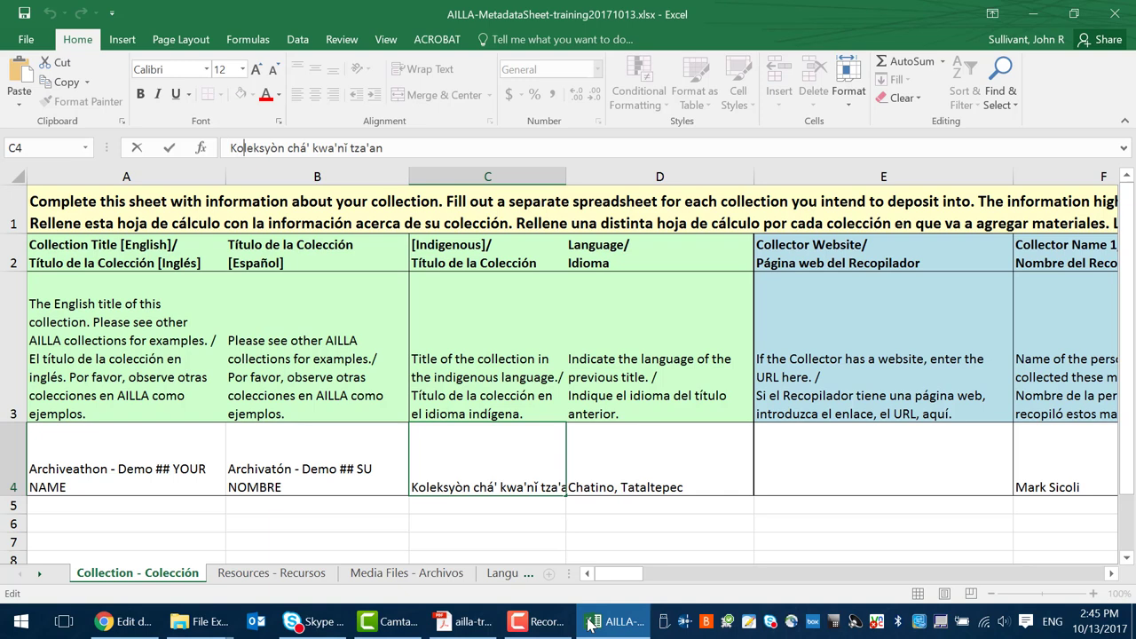
key(Return)
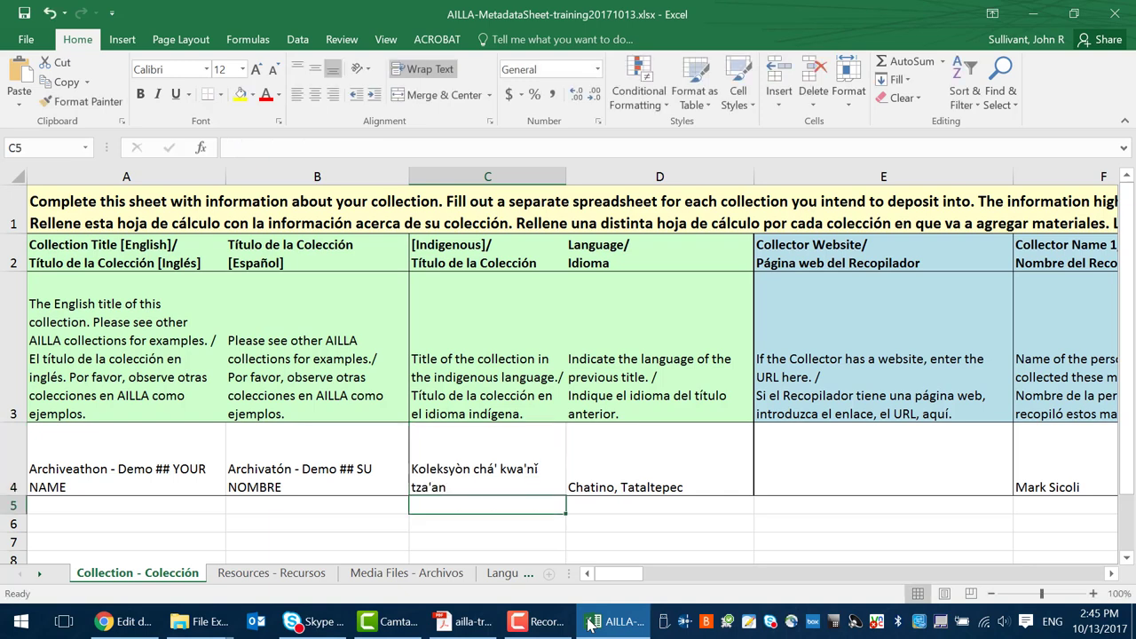
key(Up)
key(Right)
key(Right)
key(Right)
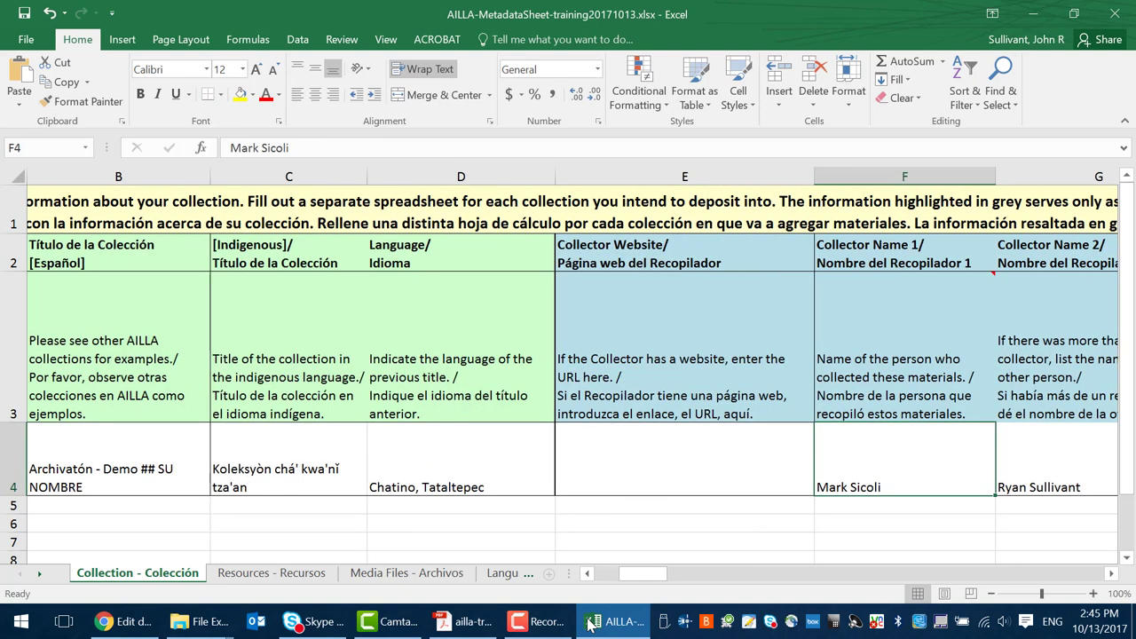
key(Right)
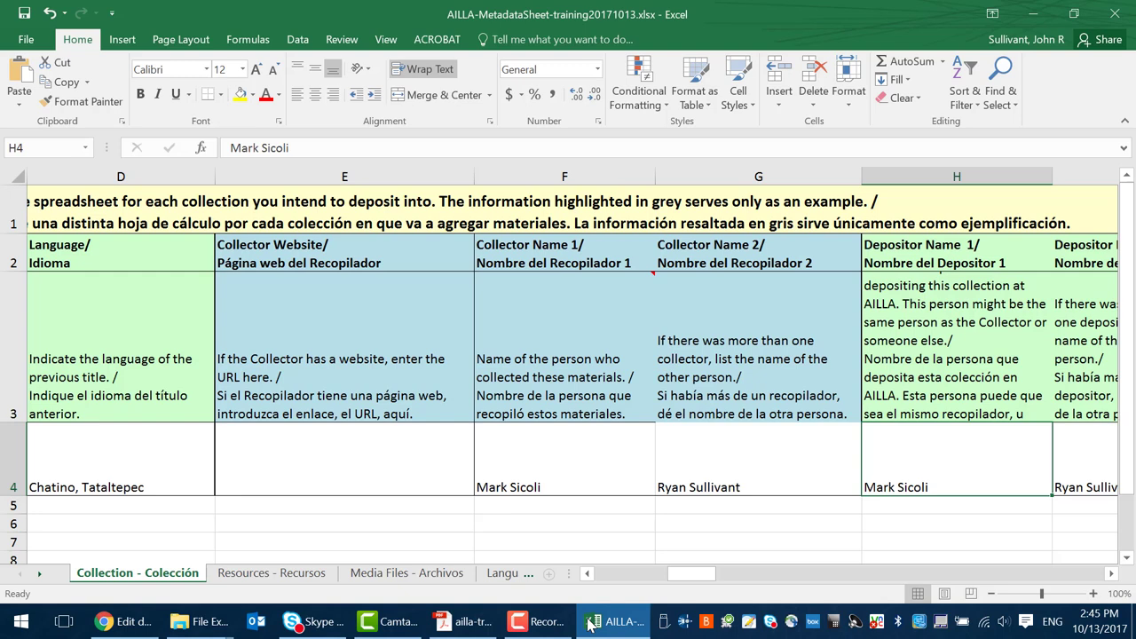
click(139, 624)
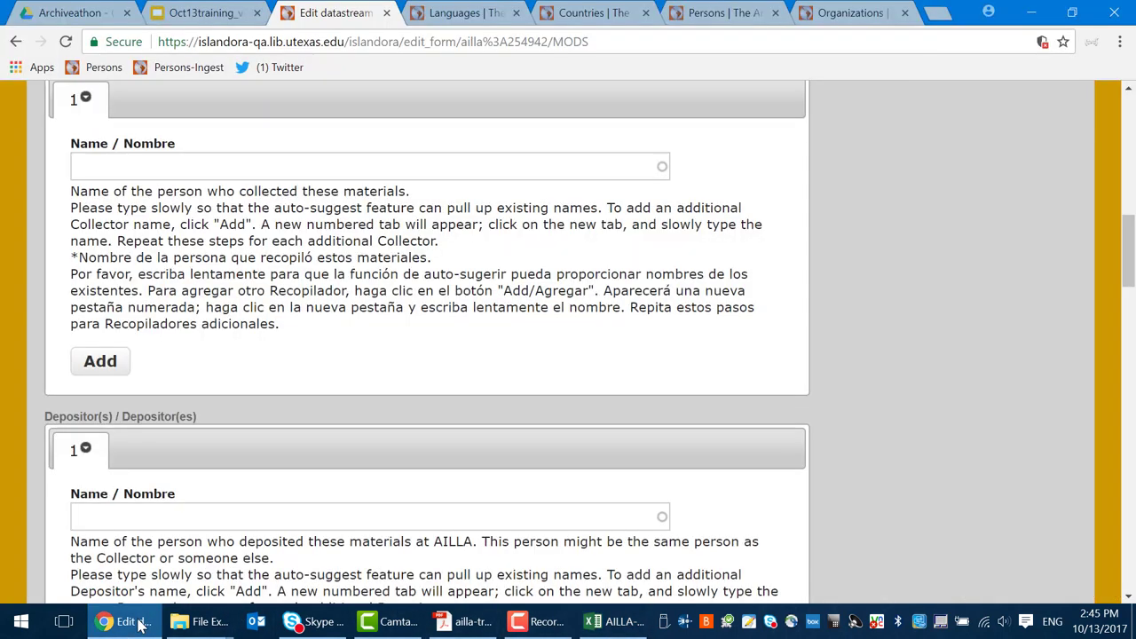
Fill the first Collector Name with the existing person record suggested for the typed surname.
click(158, 175)
text(S)
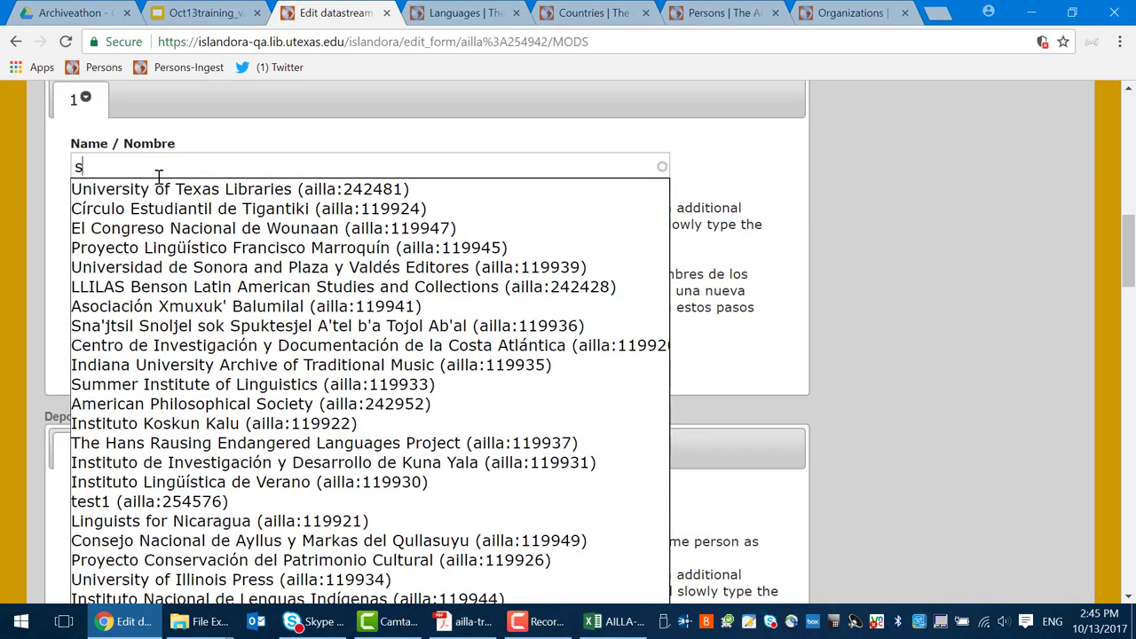
text(icoli)
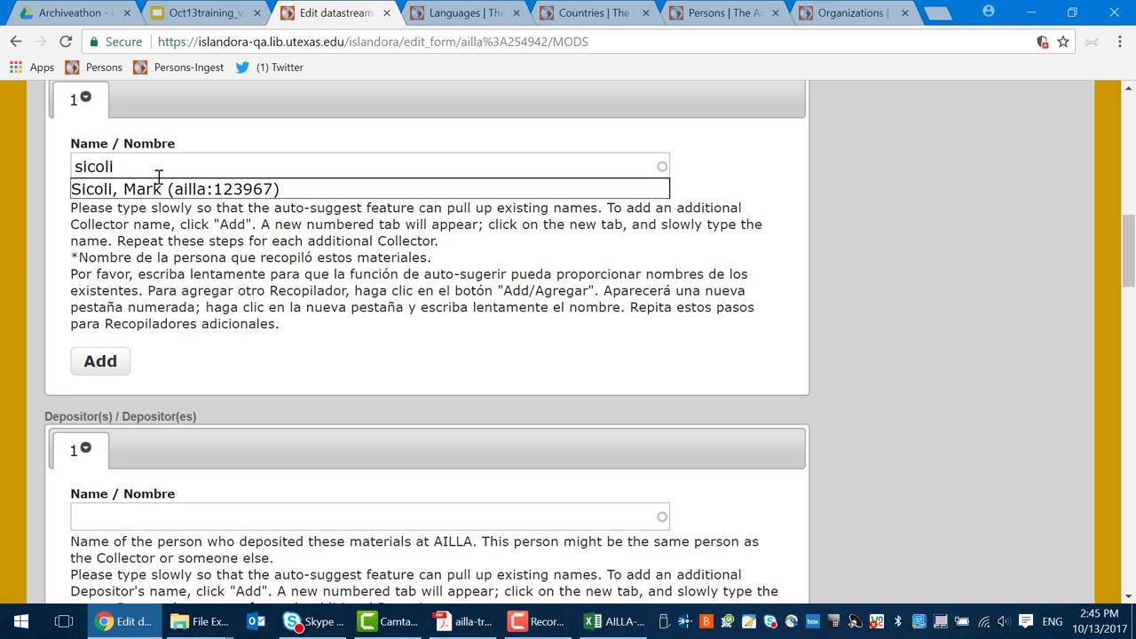
key(Down)
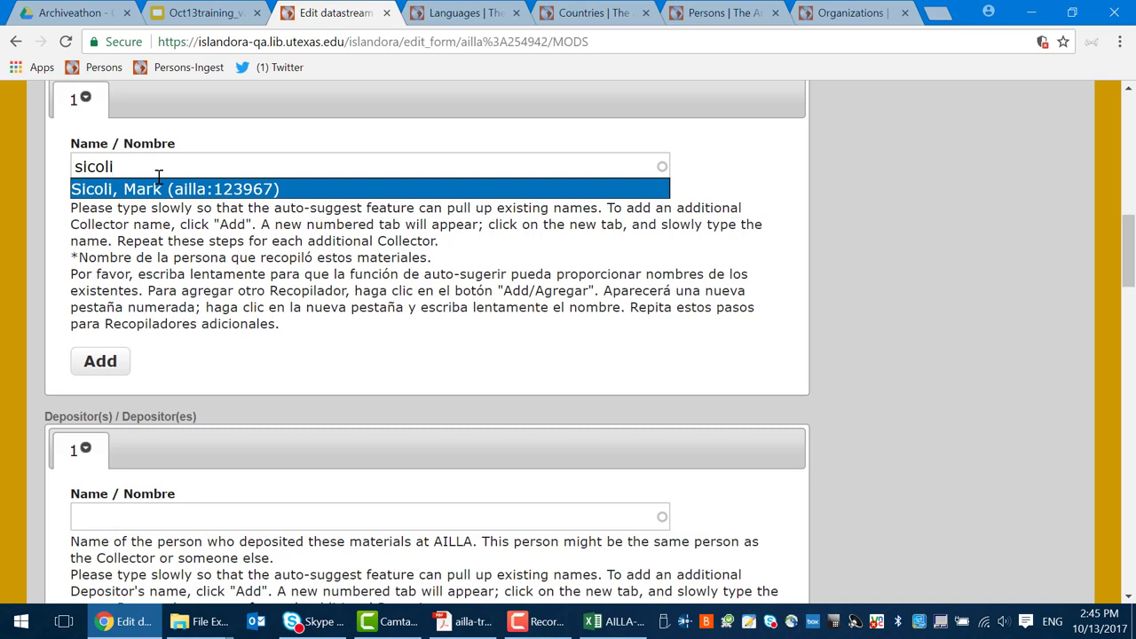
key(Return)
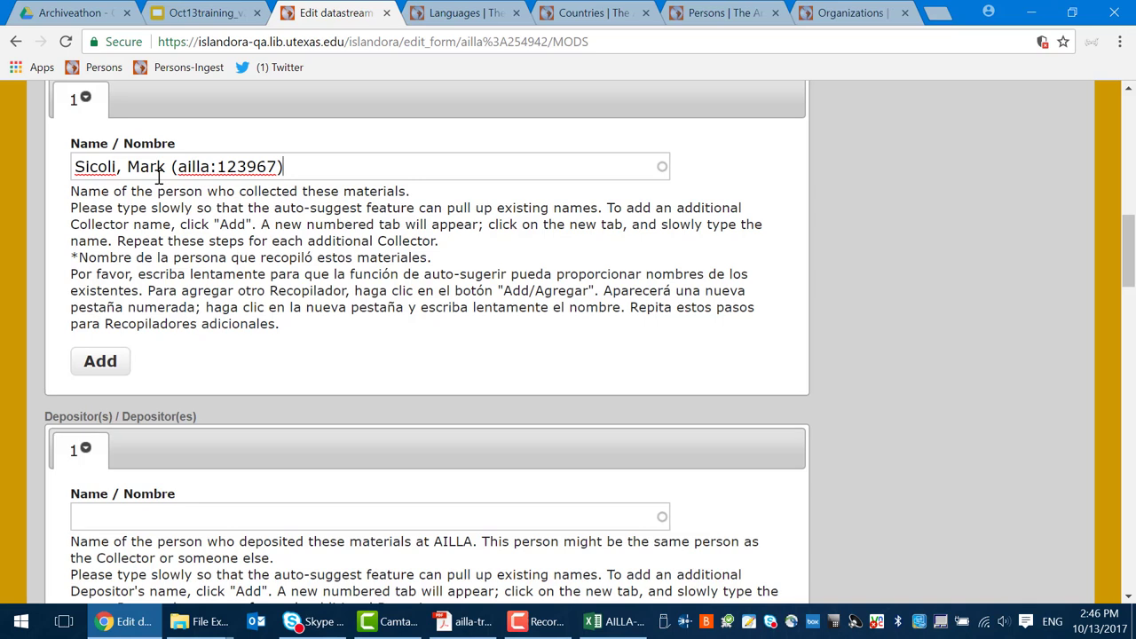
double_click(238, 168)
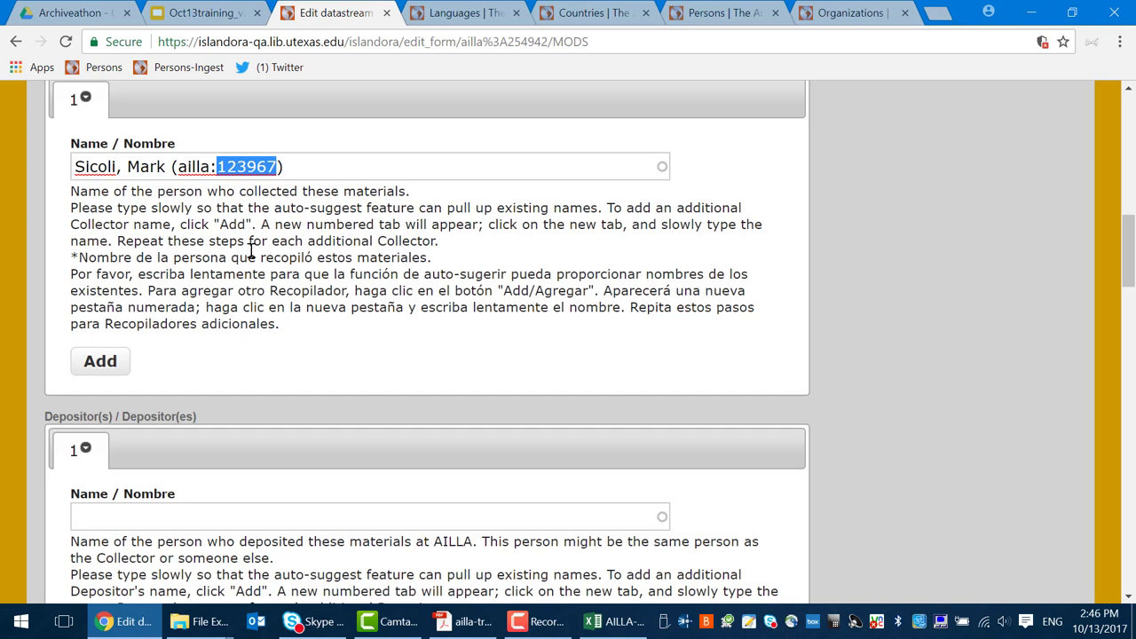
Add a second Collector entry and switch to its empty tab 2.
click(214, 358)
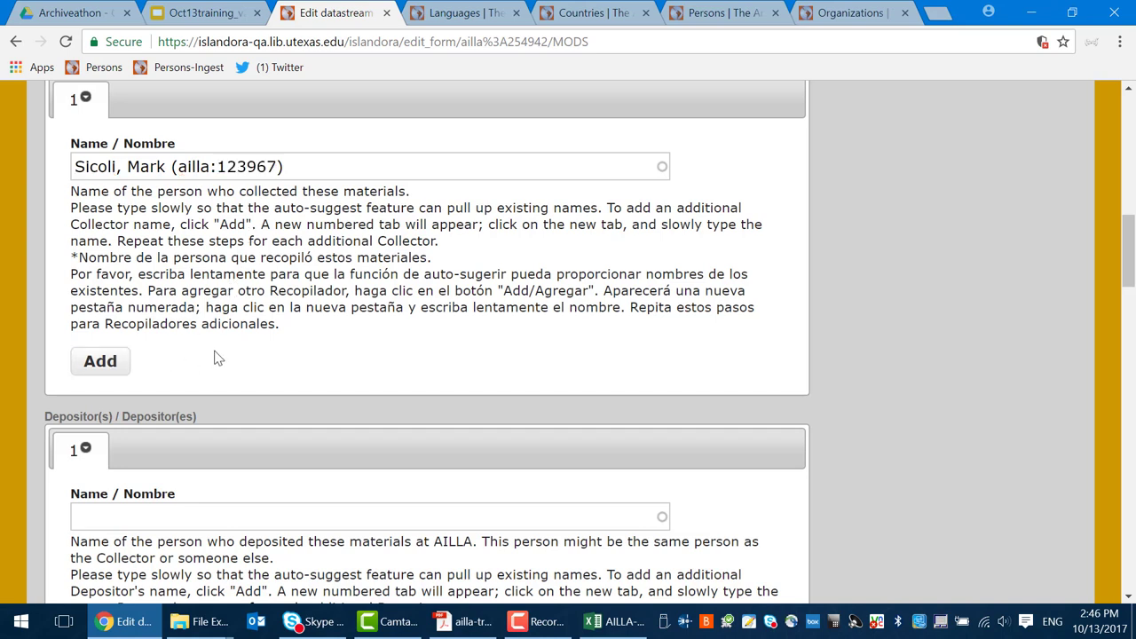
click(83, 370)
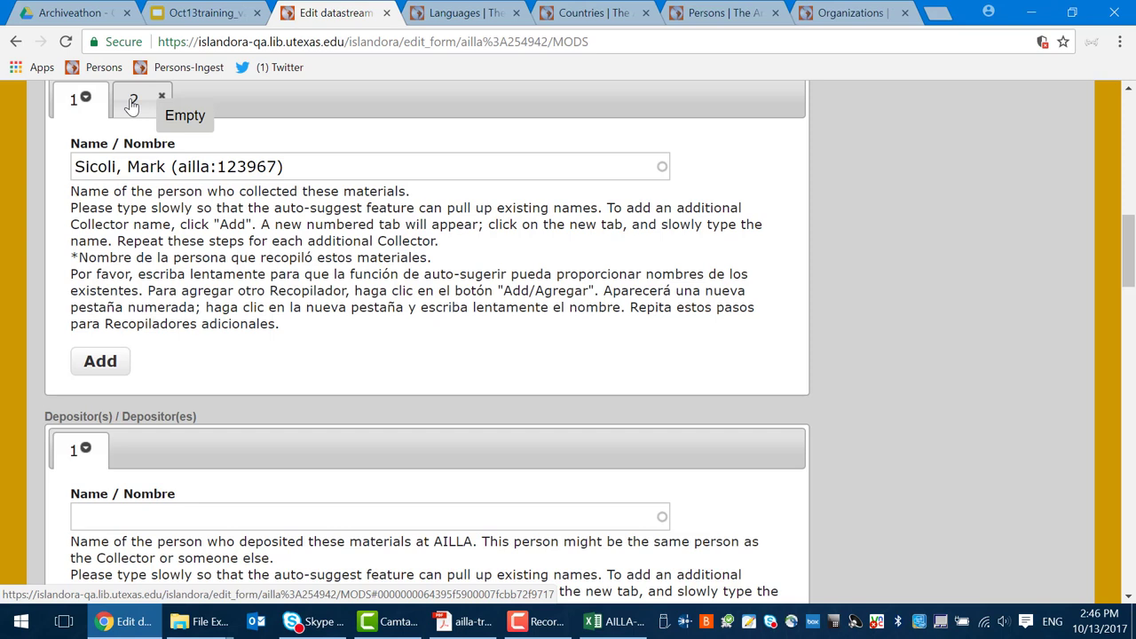
click(133, 104)
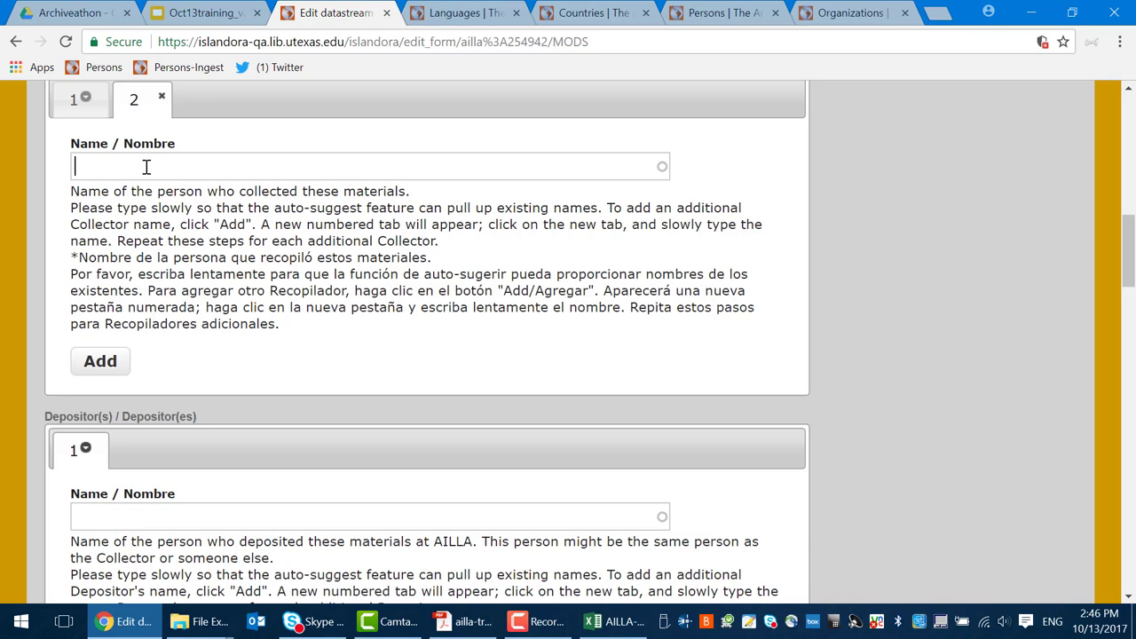
Set the second collector's Name to the existing person record matching 'sull'.
text(sull)
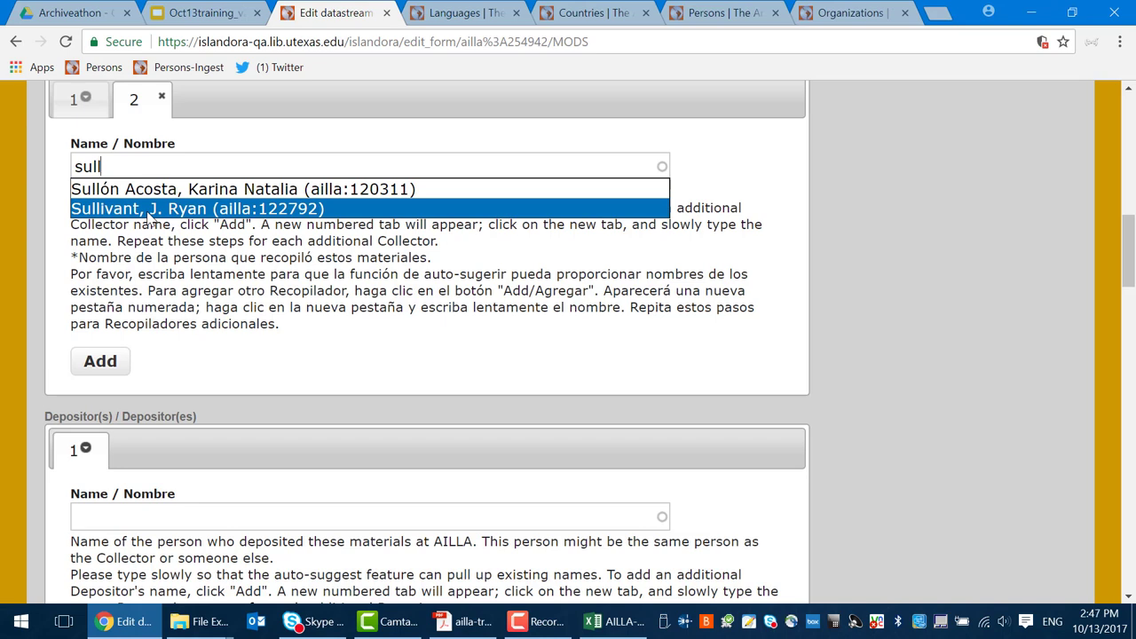
click(149, 215)
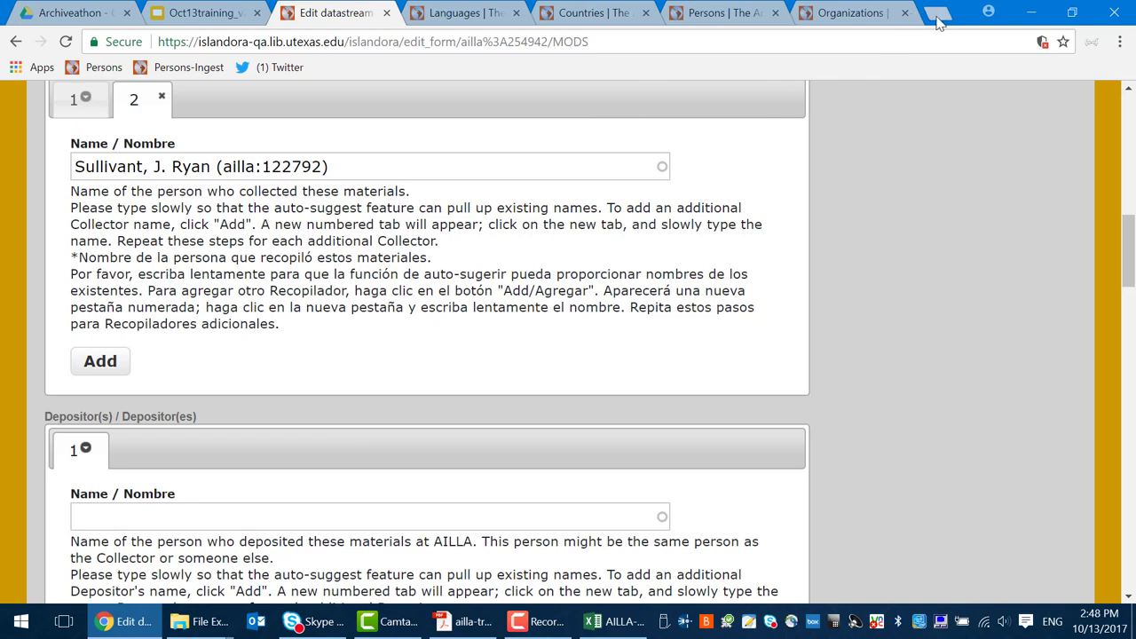
click(313, 41)
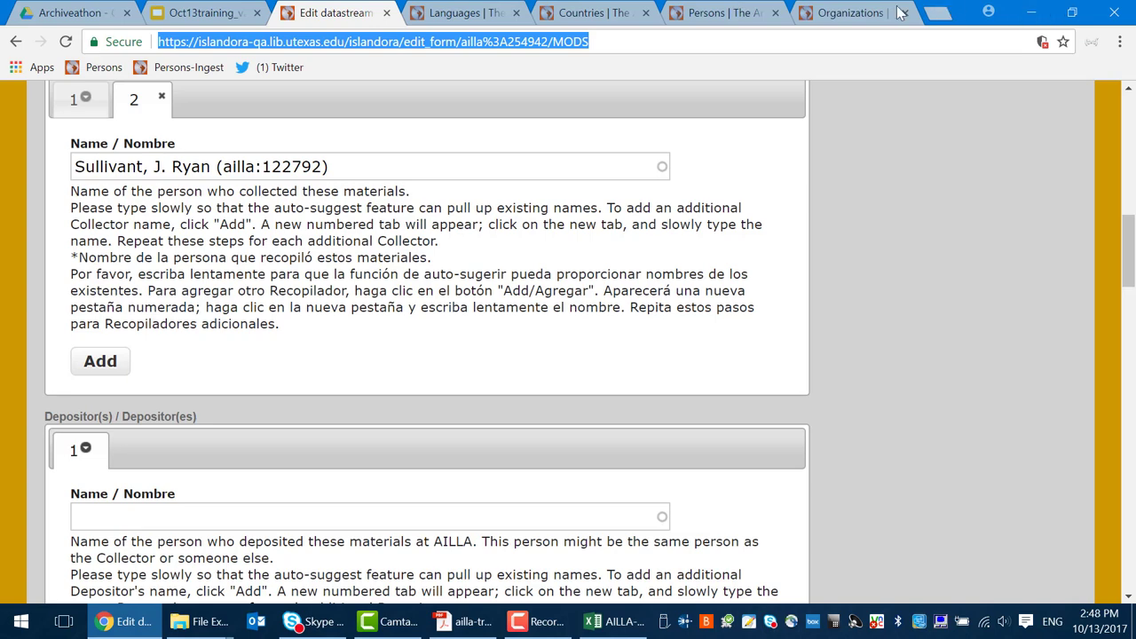
In a new tab, load the islandora-qa AILLA site and search for 'persons'.
click(938, 12)
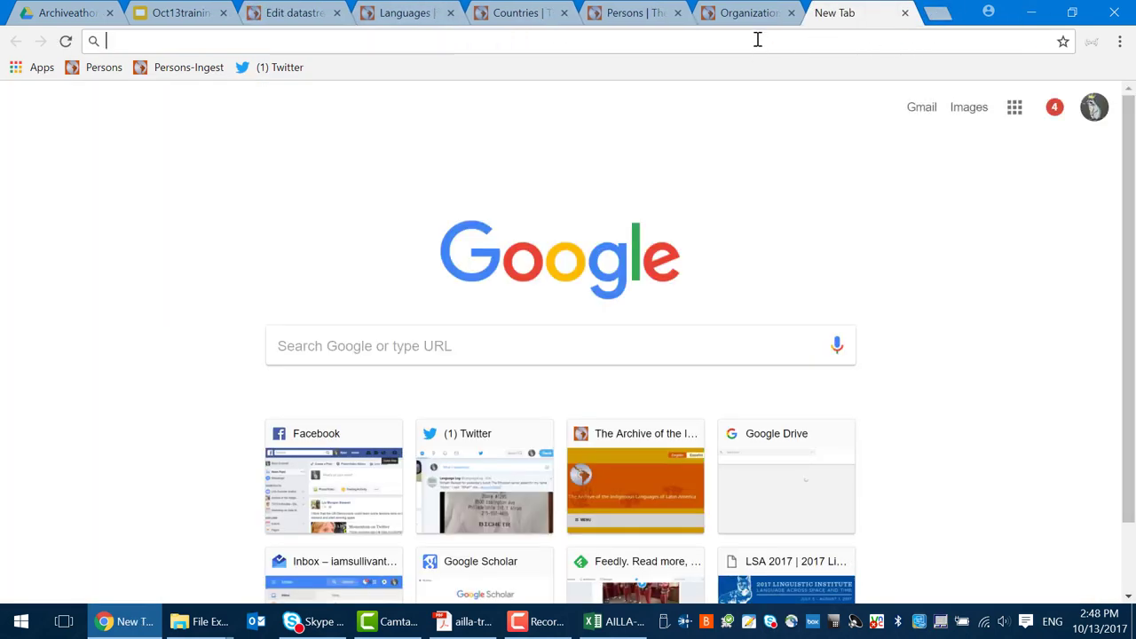
text(islandora-ailla.lib.utexas.edu)
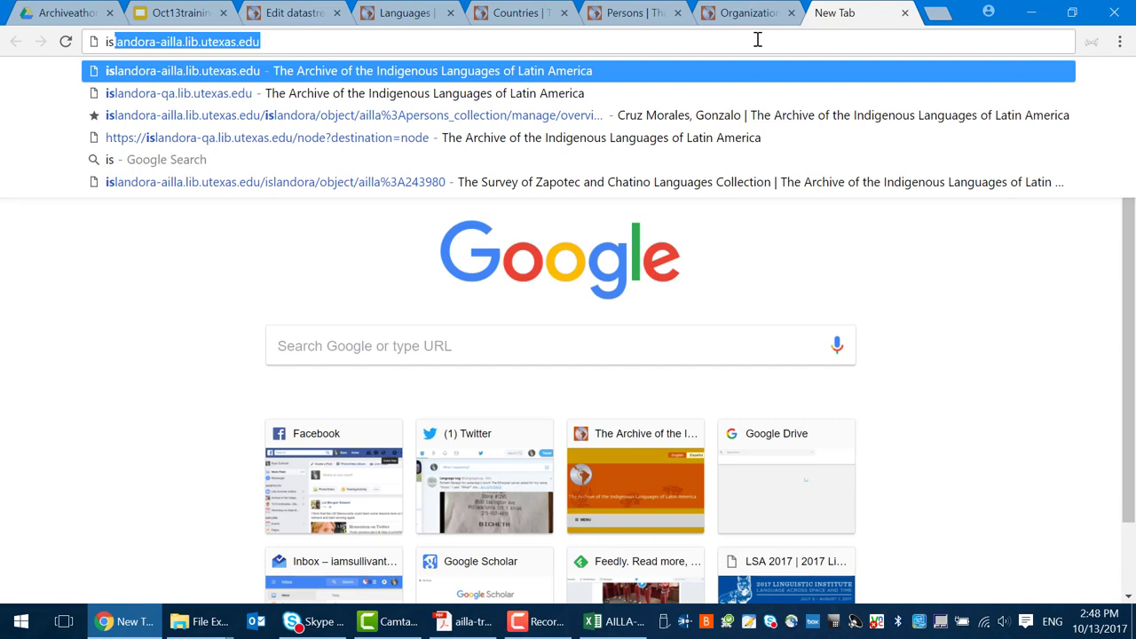
key(Down)
key(Return)
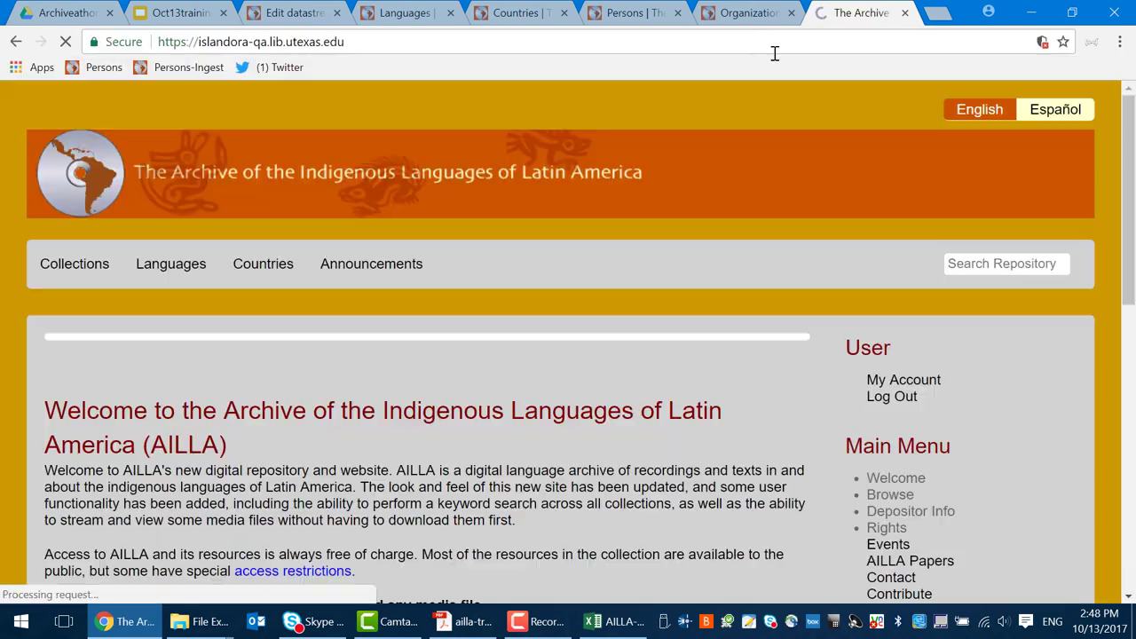
click(983, 266)
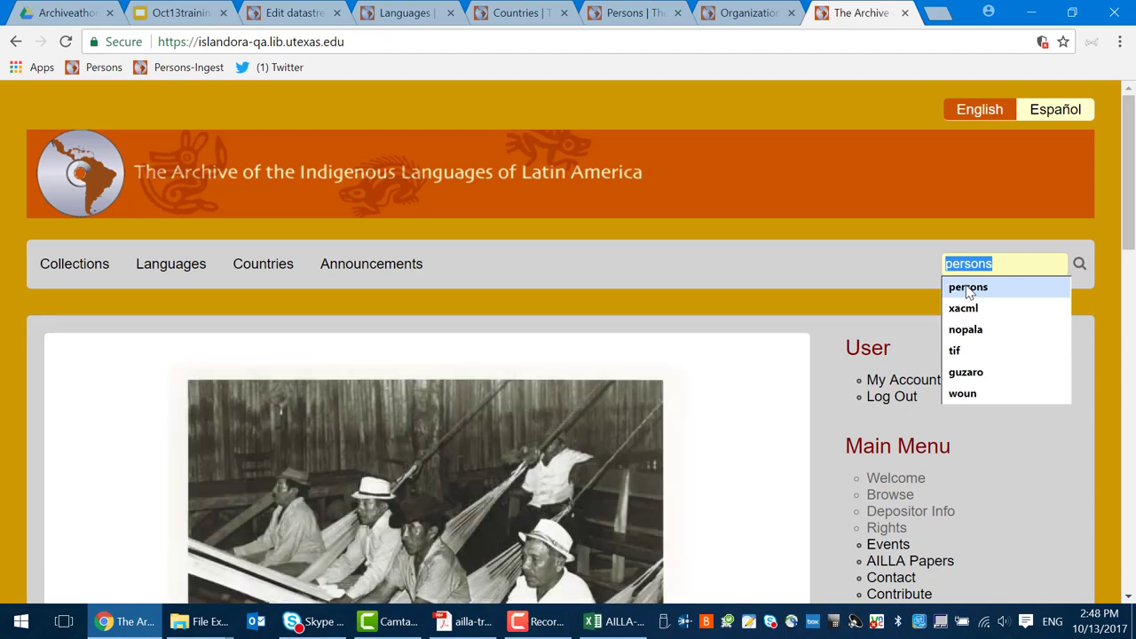
click(967, 287)
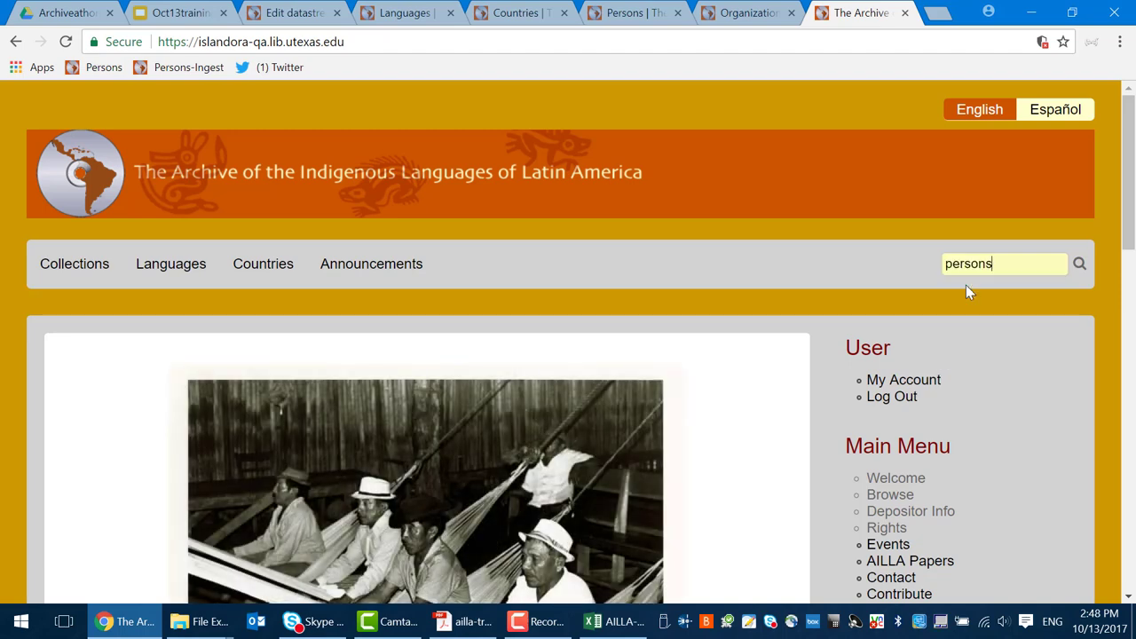
key(Return)
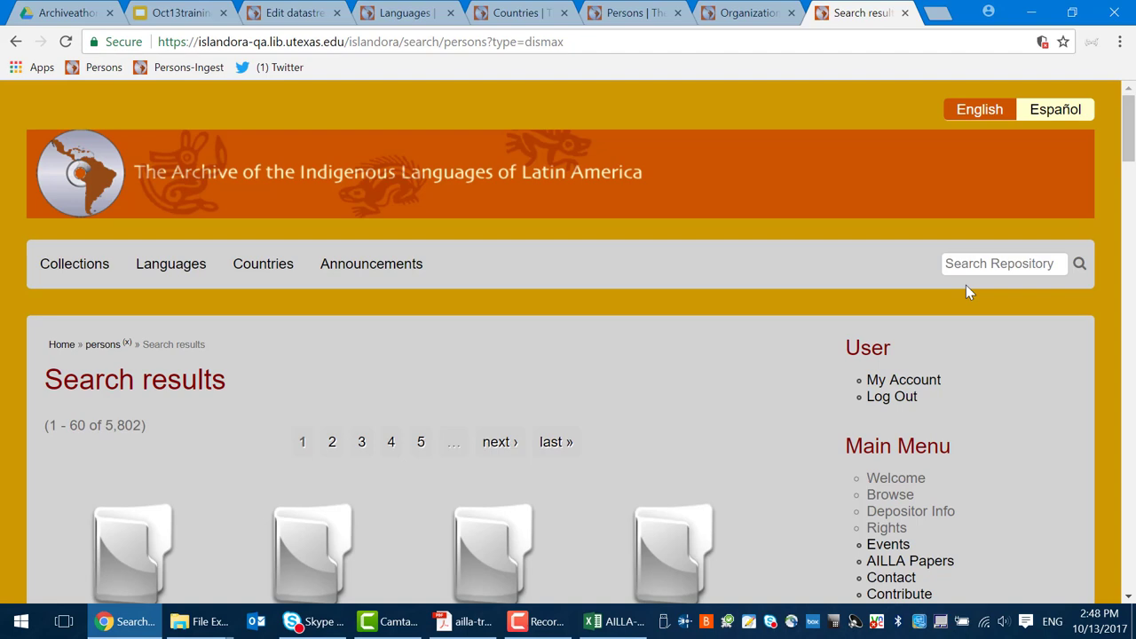
Browse the 5,802 person results from the last page and page 93 back to page one.
click(558, 443)
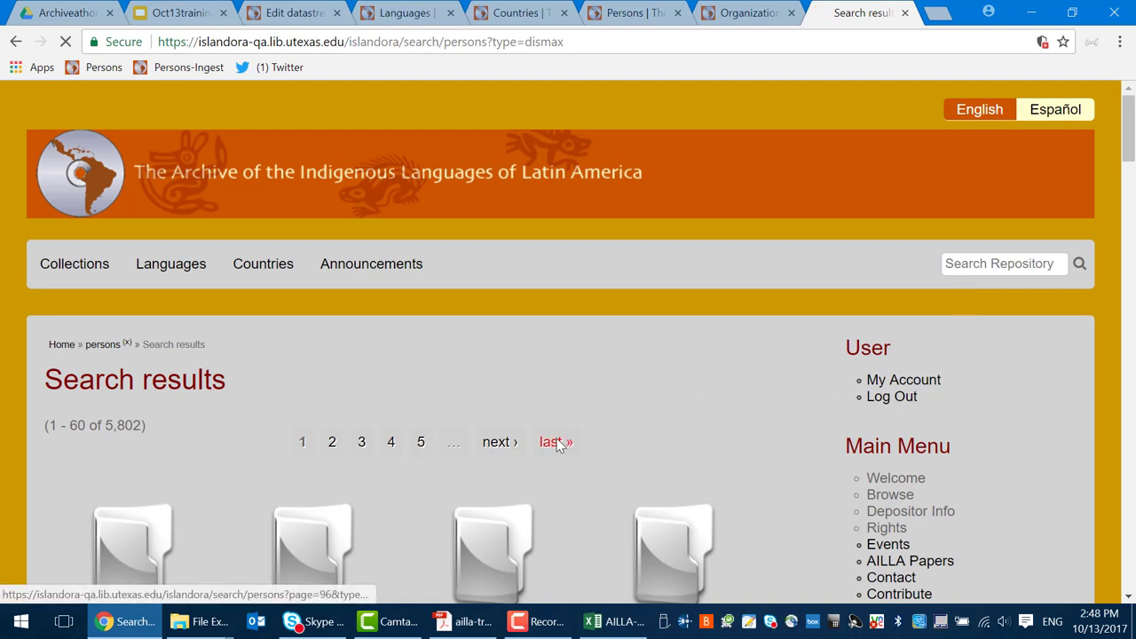
scroll(557, 438, down, 8)
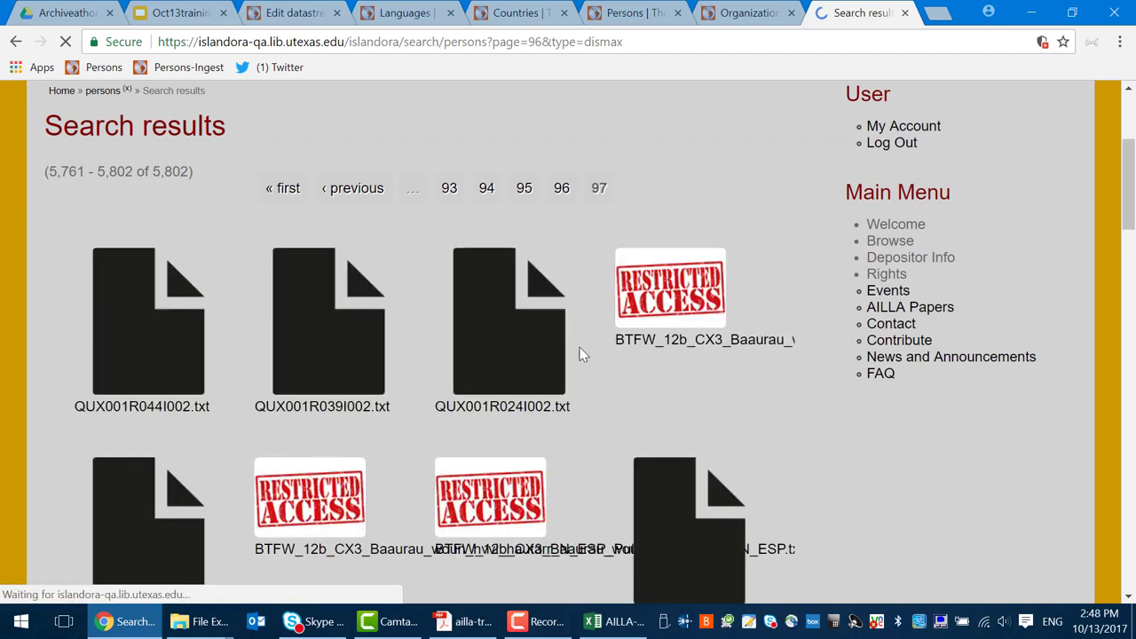
scroll(580, 354, down, 4)
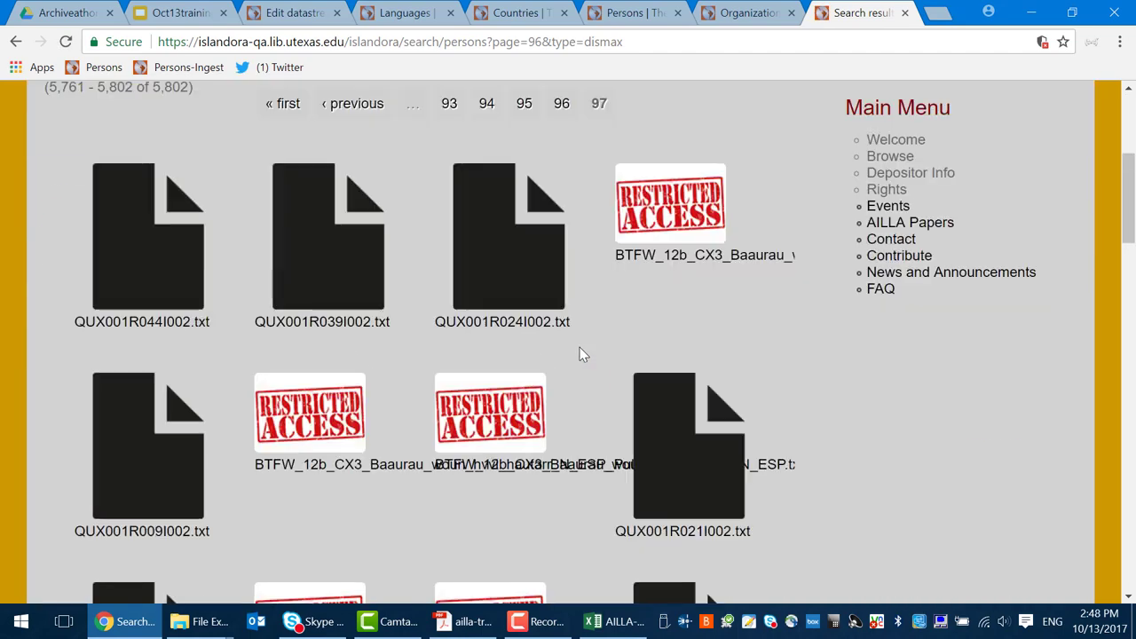
scroll(579, 353, down, 6)
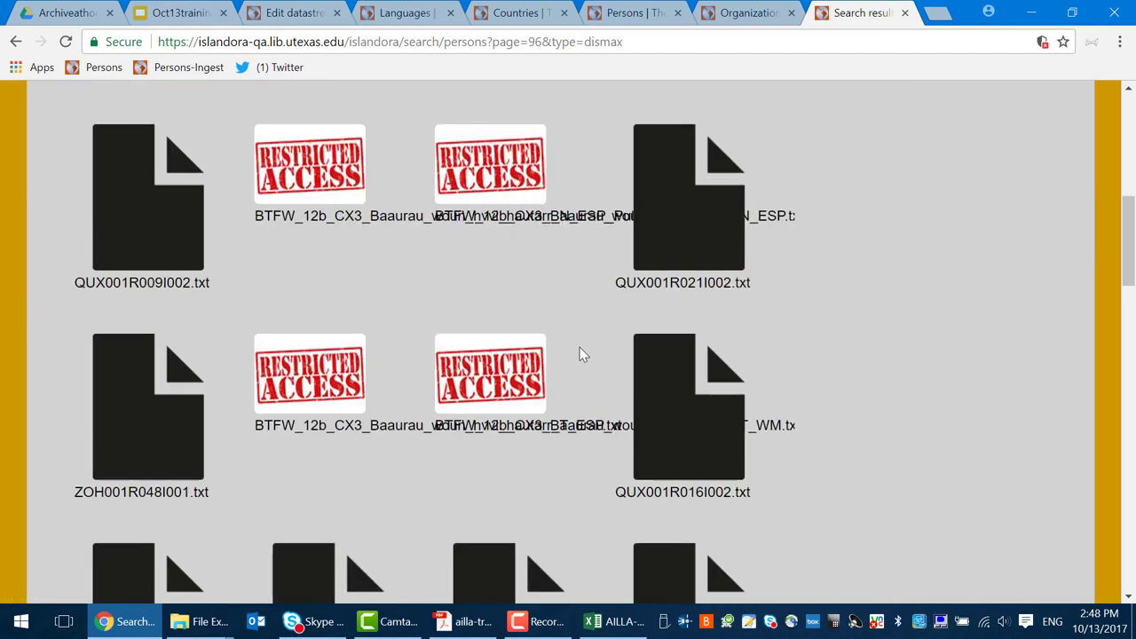
scroll(580, 354, up, 6)
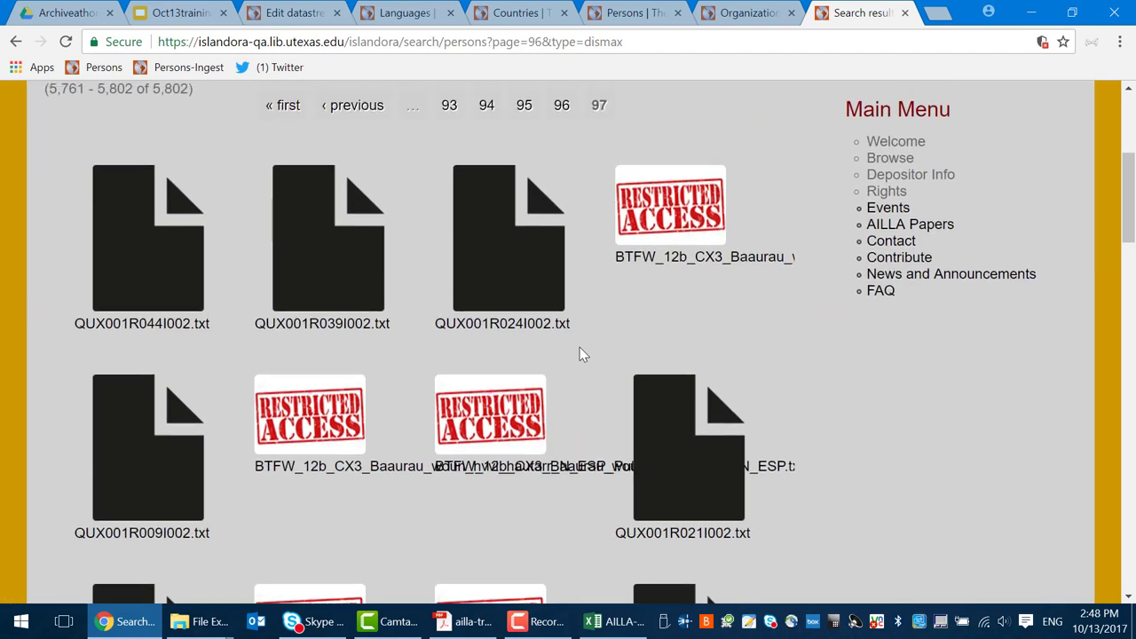
scroll(580, 355, down, 1)
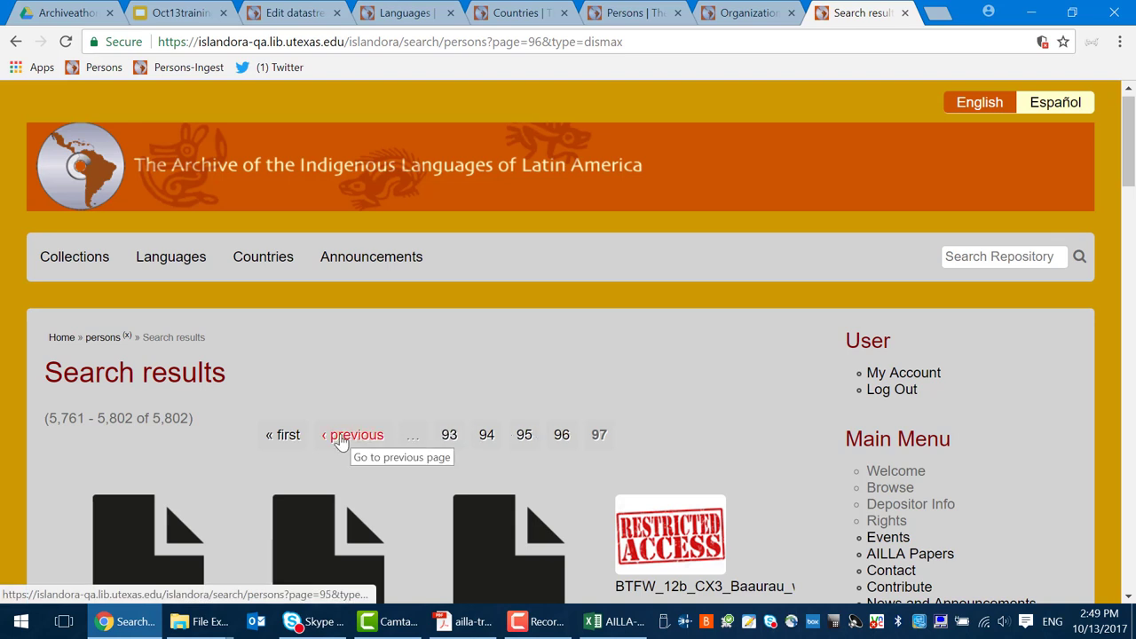
click(450, 435)
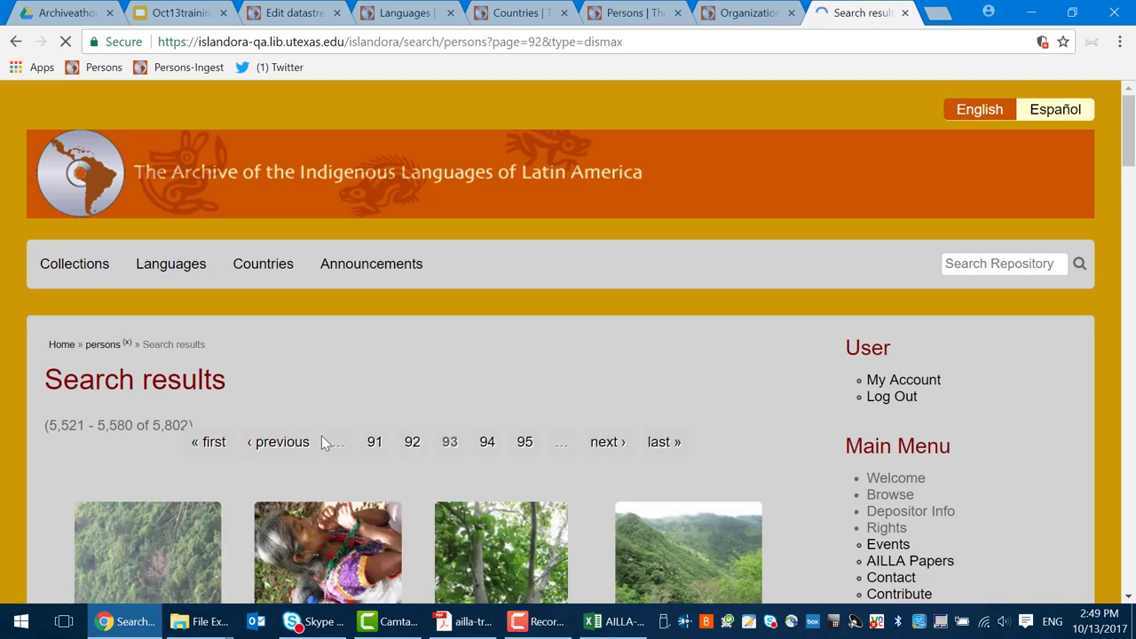
scroll(302, 497, down, 7)
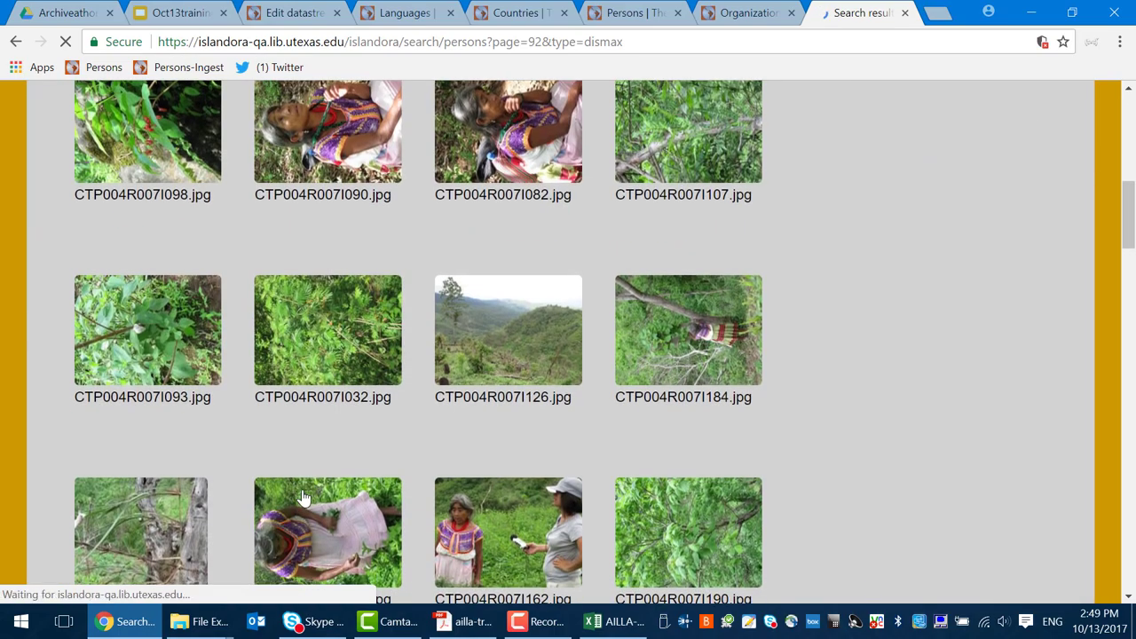
scroll(301, 498, down, 6)
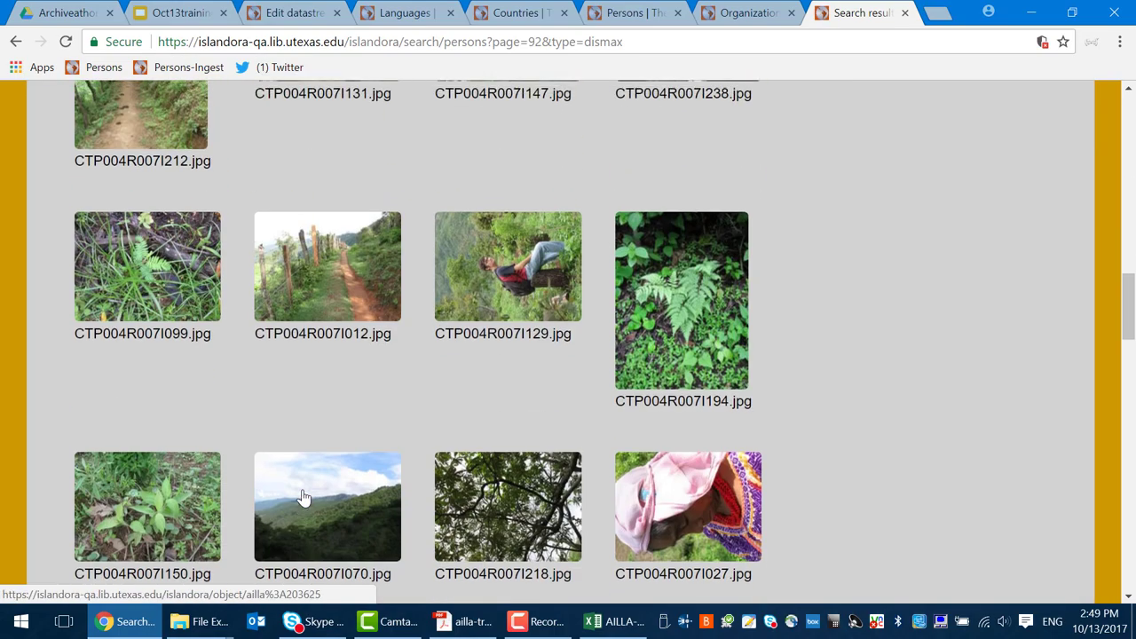
scroll(302, 497, up, 4)
scroll(302, 497, up, 10)
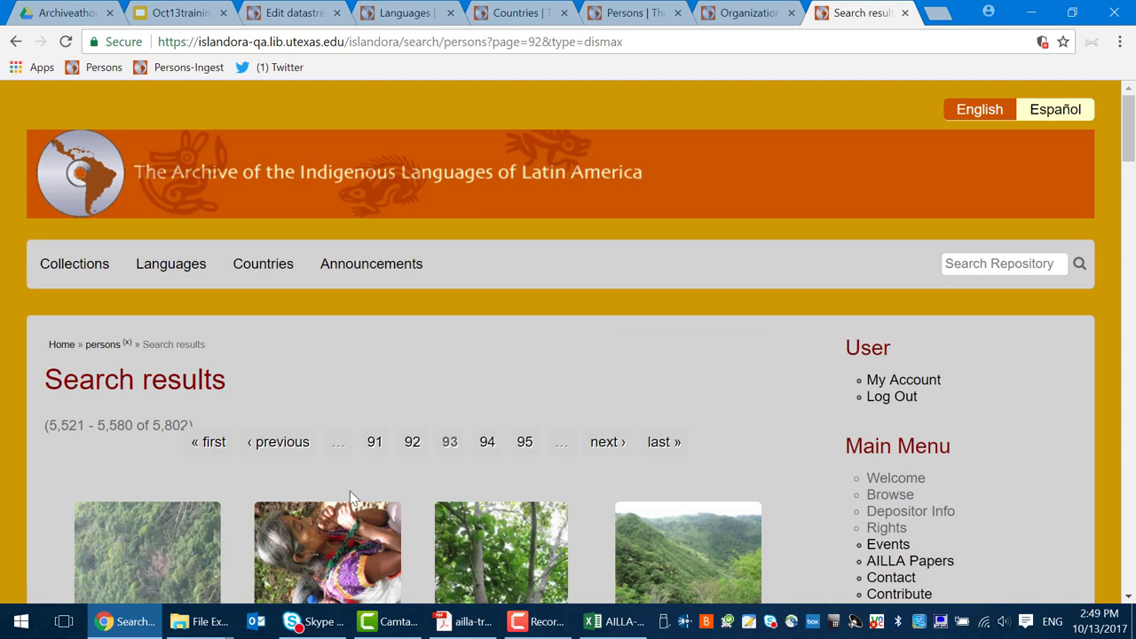
click(216, 442)
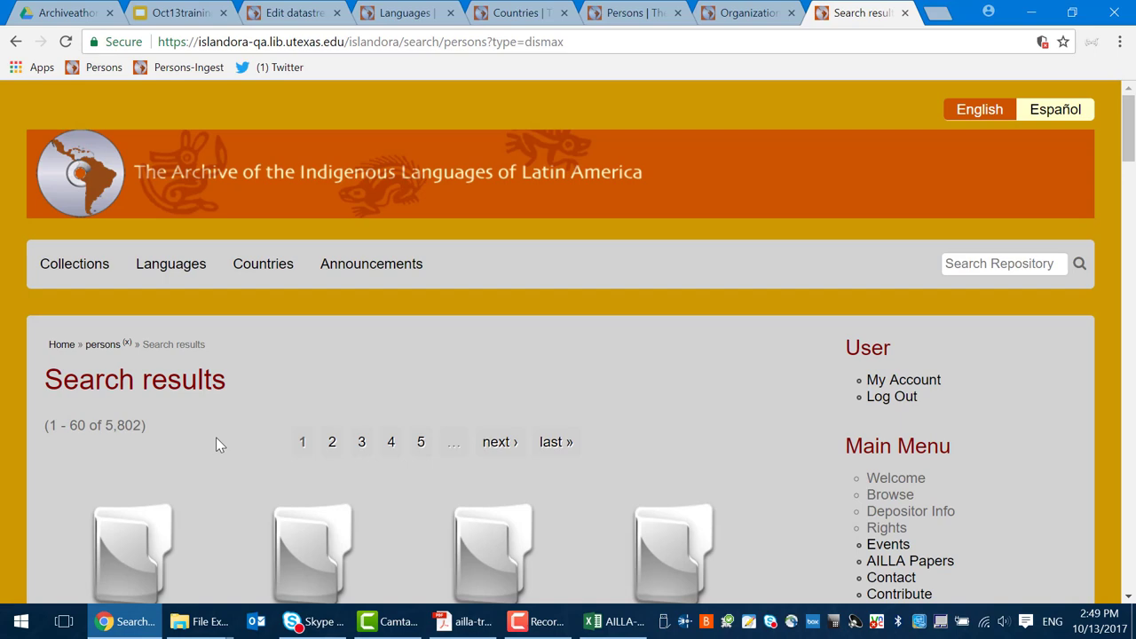
scroll(371, 532, down, 5)
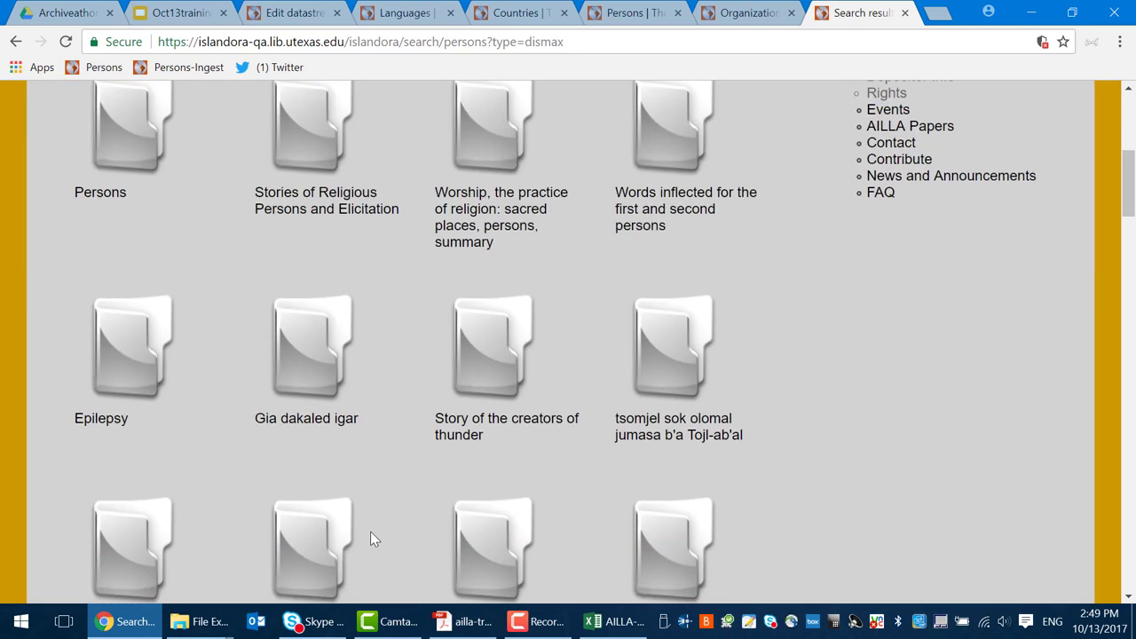
scroll(373, 536, up, 5)
scroll(346, 426, down, 9)
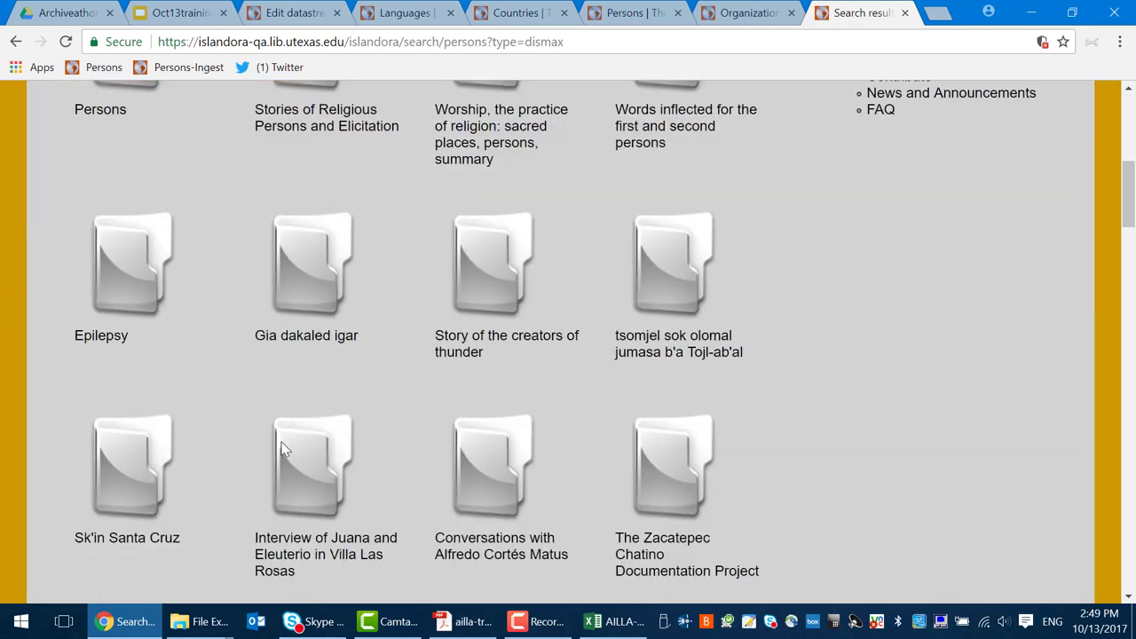
scroll(282, 450, up, 10)
scroll(282, 451, down, 2)
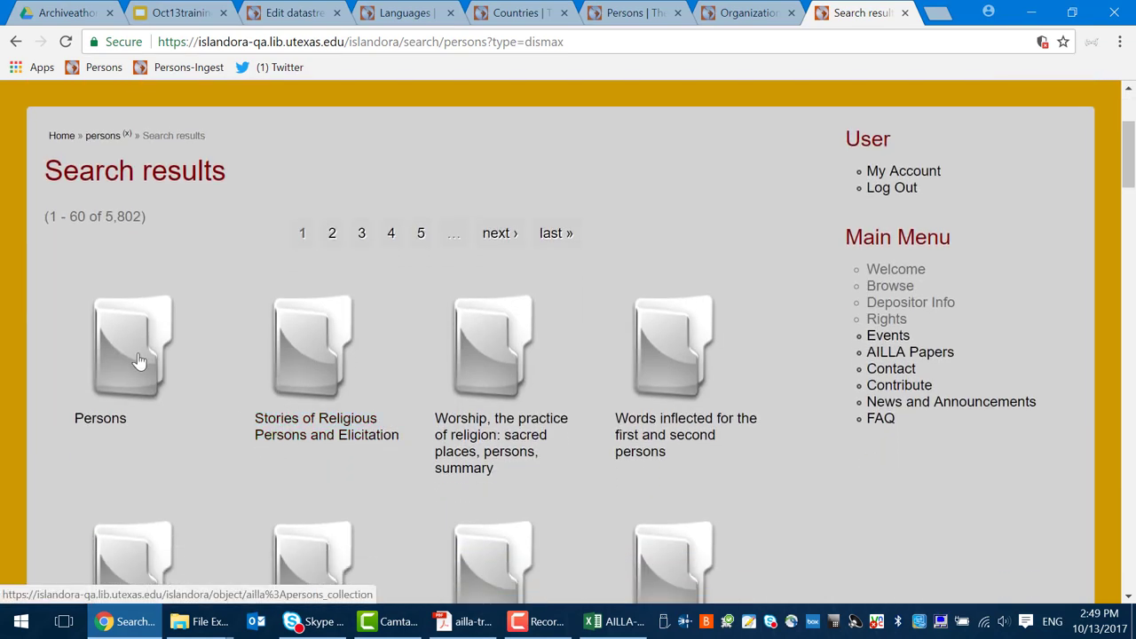
Open the Persons collection and scroll through its alphabetical grid of person records.
click(138, 356)
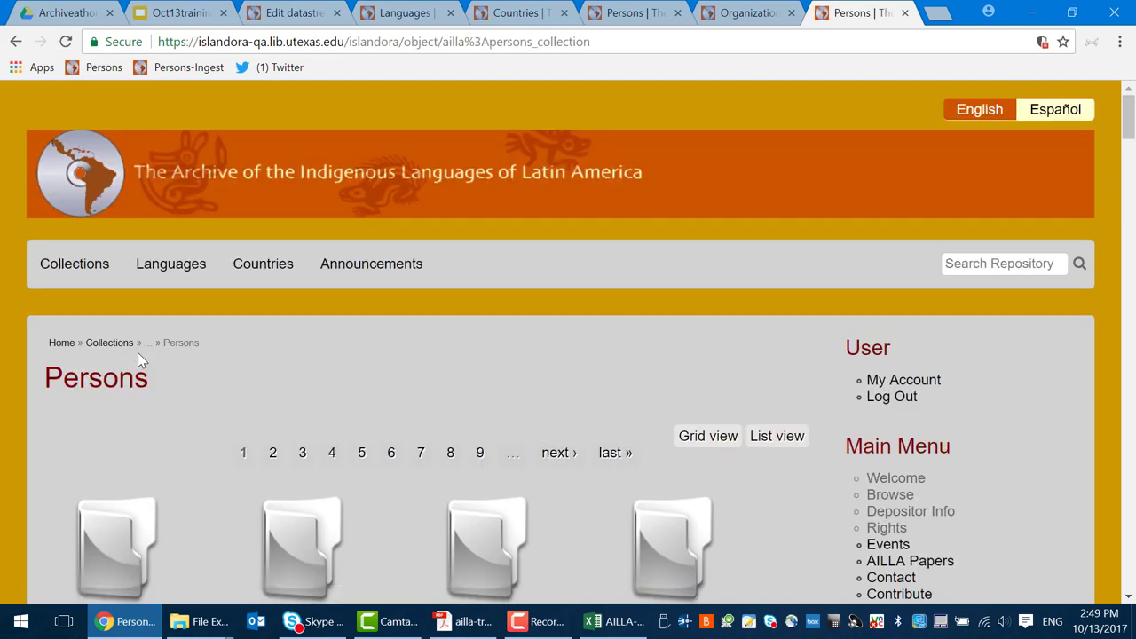
scroll(138, 355, down, 5)
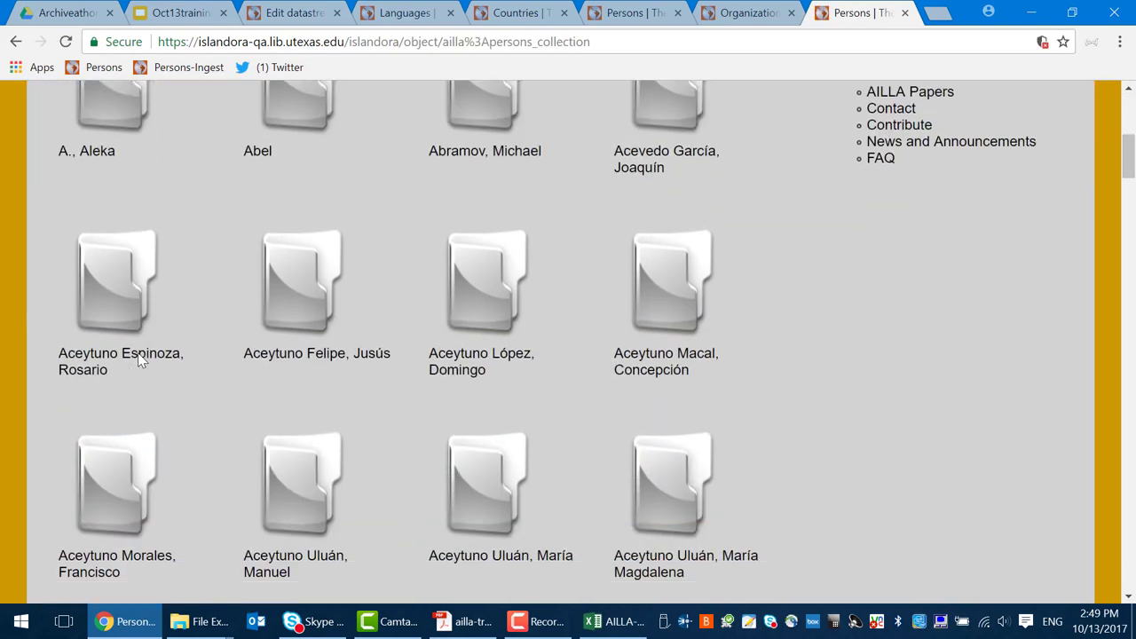
scroll(137, 352, up, 1)
scroll(137, 353, down, 1)
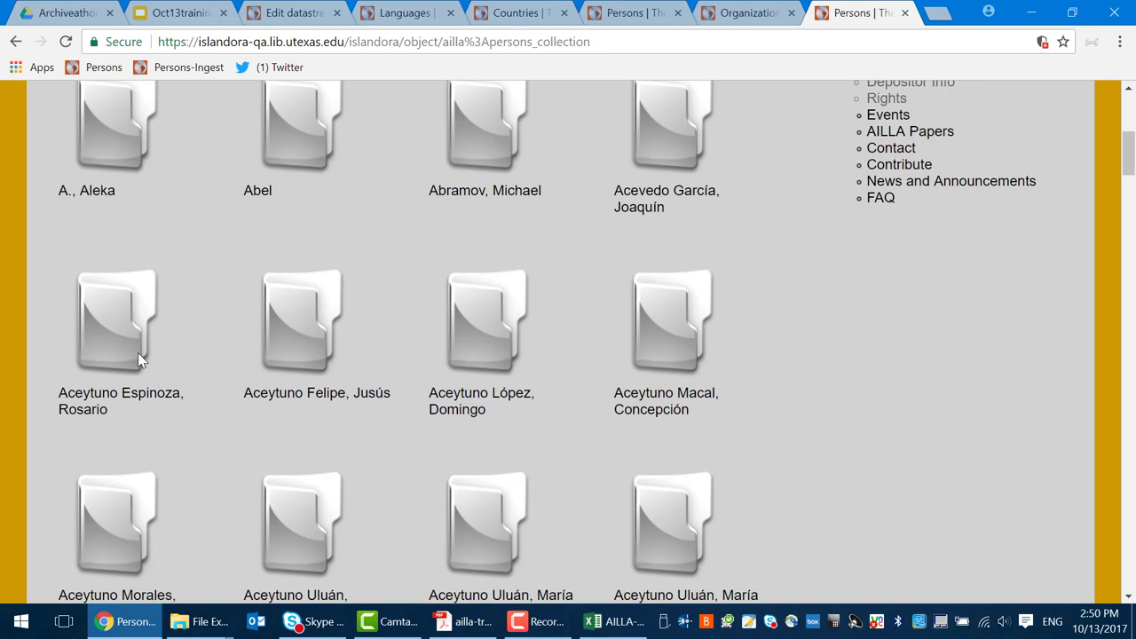
Look at the Oct13training test-site login slide, then return to the Edit datastream page.
click(169, 19)
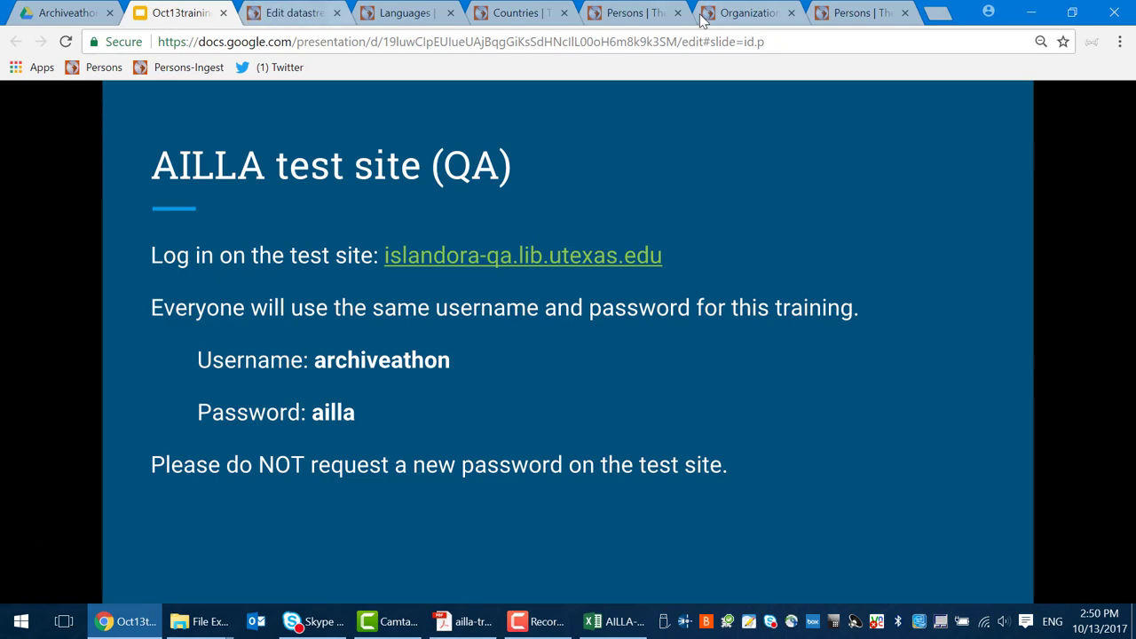
click(301, 12)
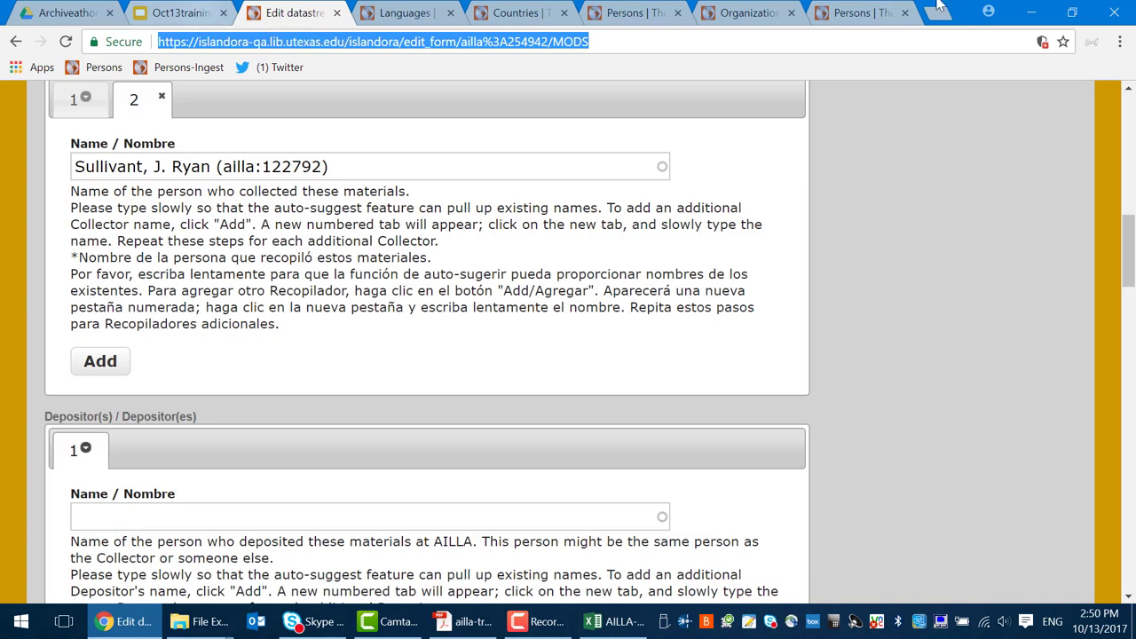
click(866, 12)
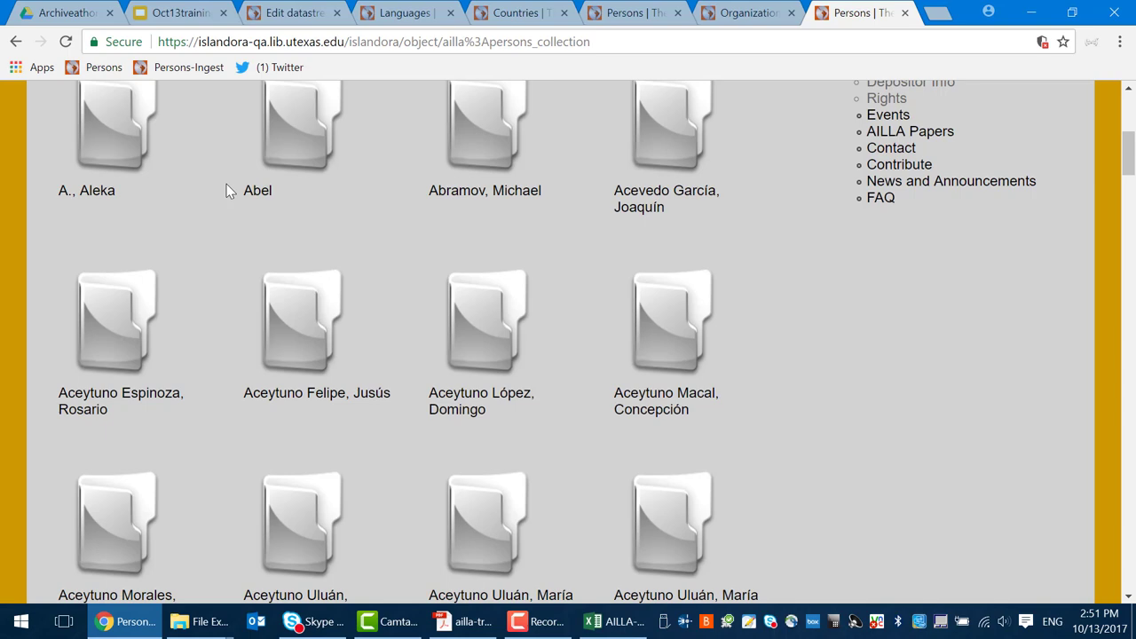
click(184, 15)
click(275, 14)
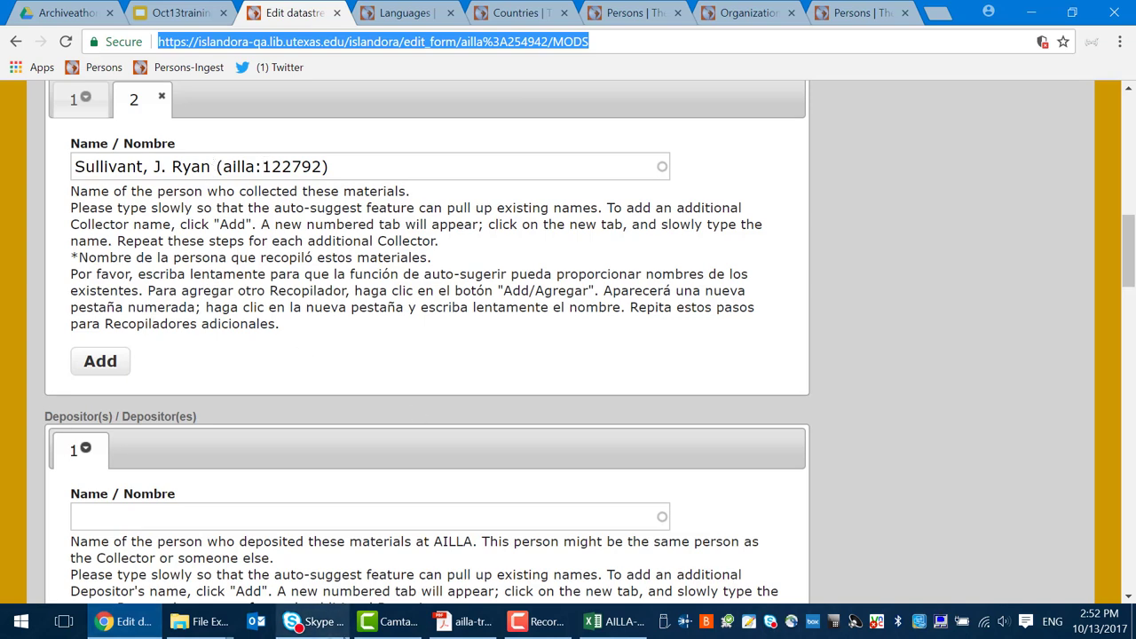
Look over the Depositor and Collection Language sections, then bring up the Excel metadata sheet.
scroll(275, 506, down, 5)
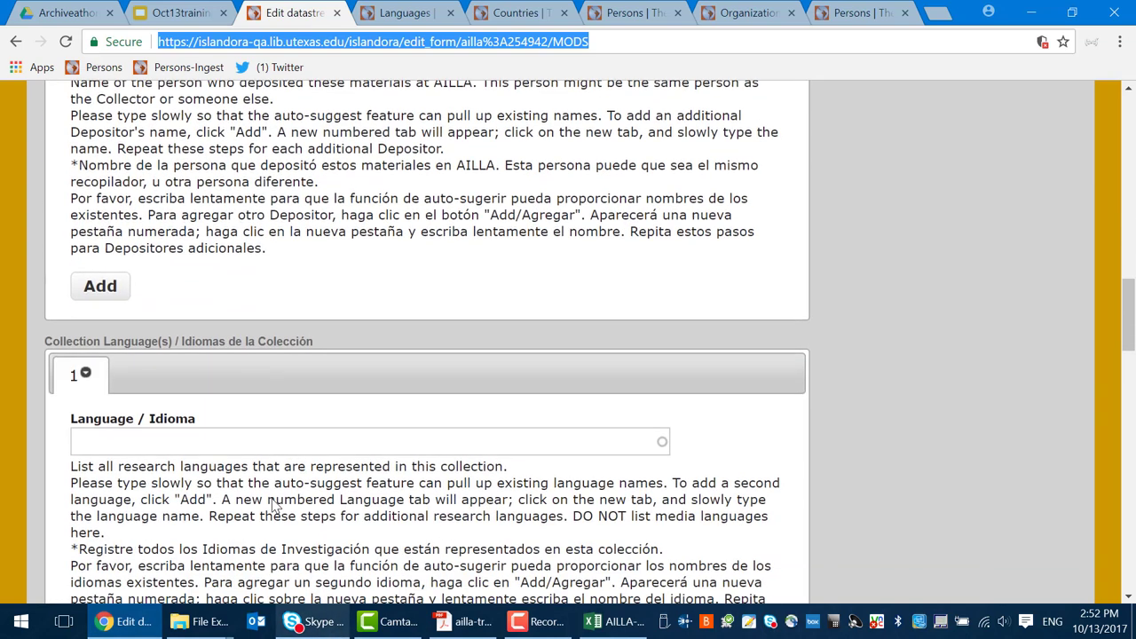
scroll(275, 506, down, 2)
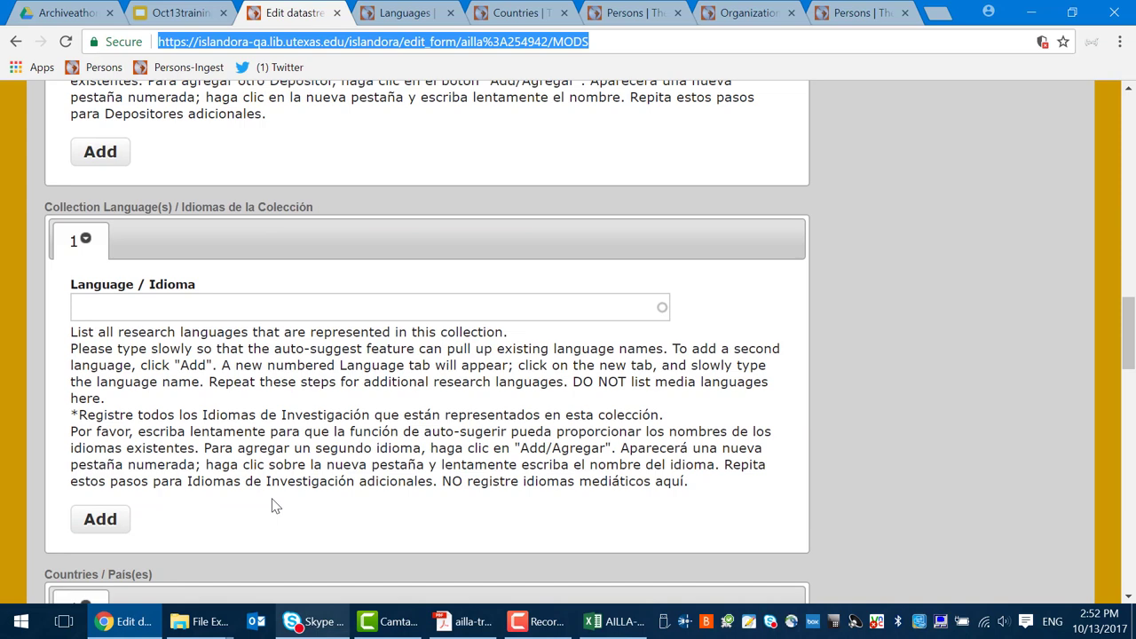
scroll(275, 506, up, 4)
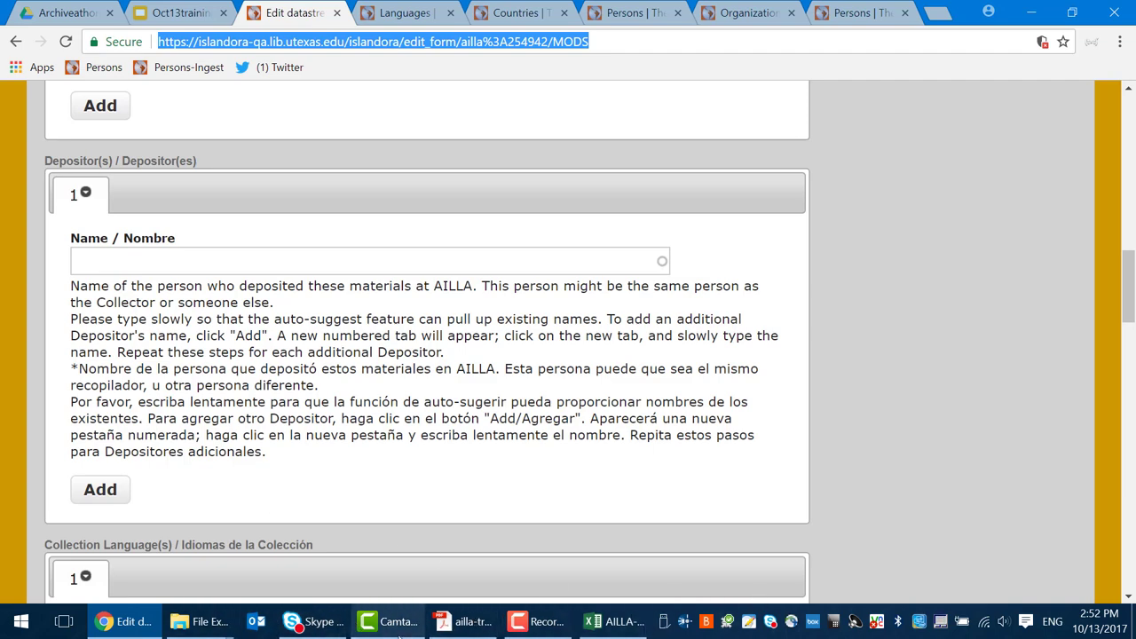
click(638, 625)
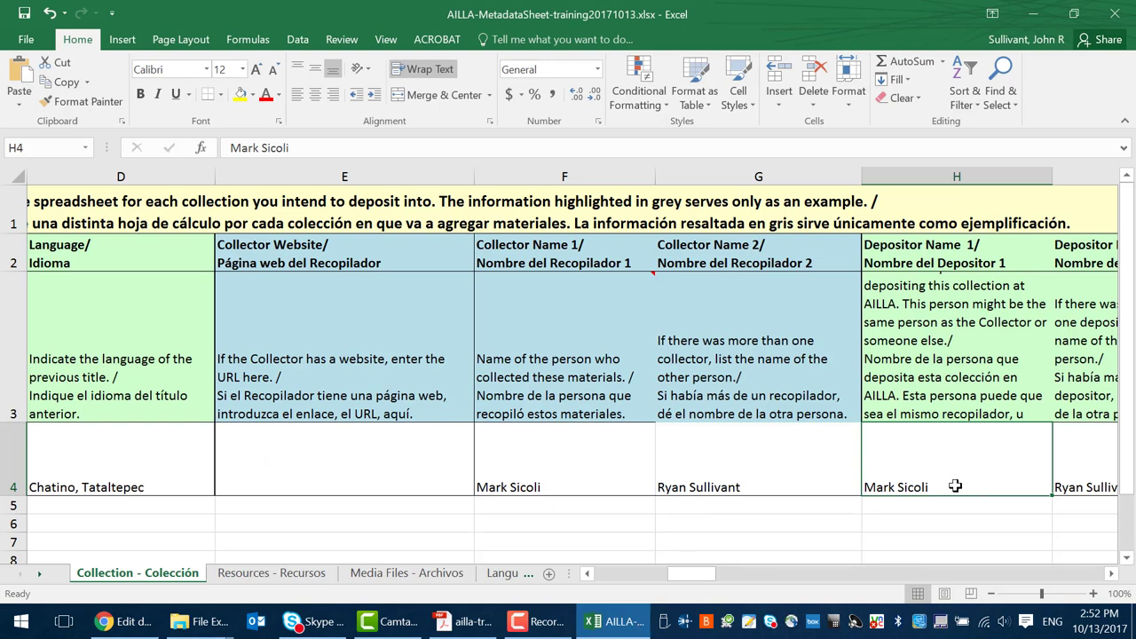
Check the depositor names in H4–I4 and the Resources sheet, then return to the first Depositor Name field.
key(Right)
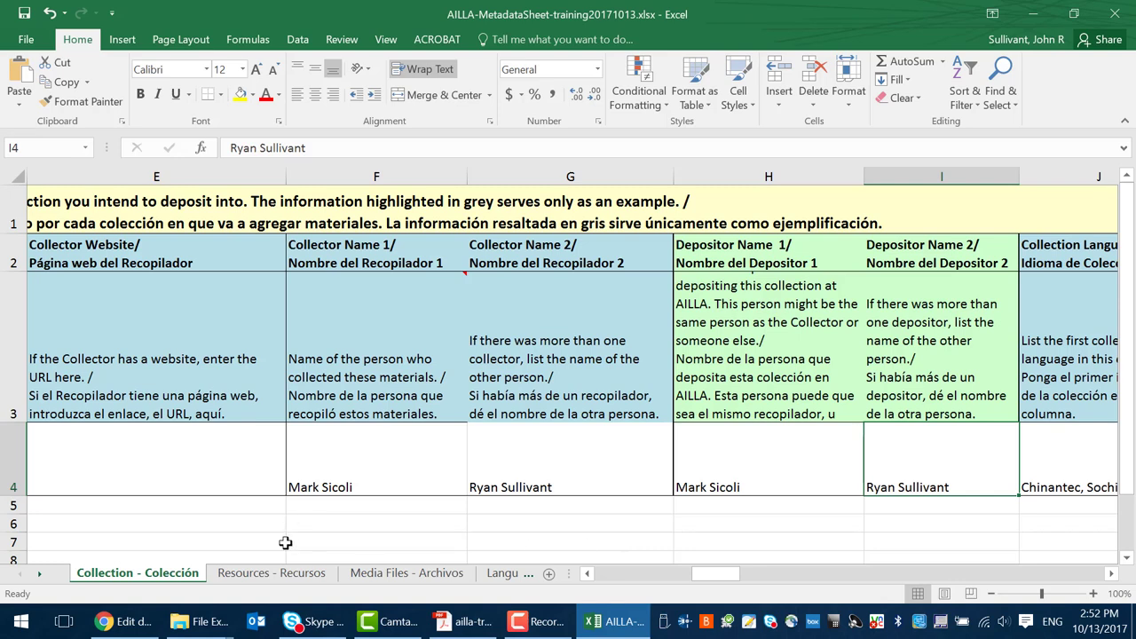
click(266, 573)
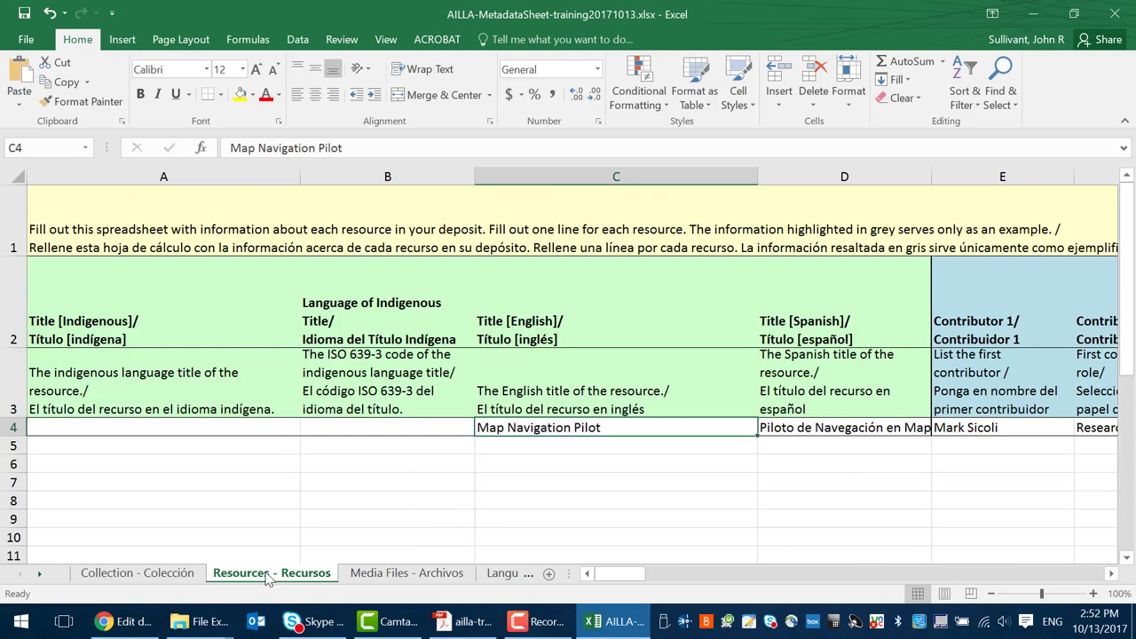
click(165, 573)
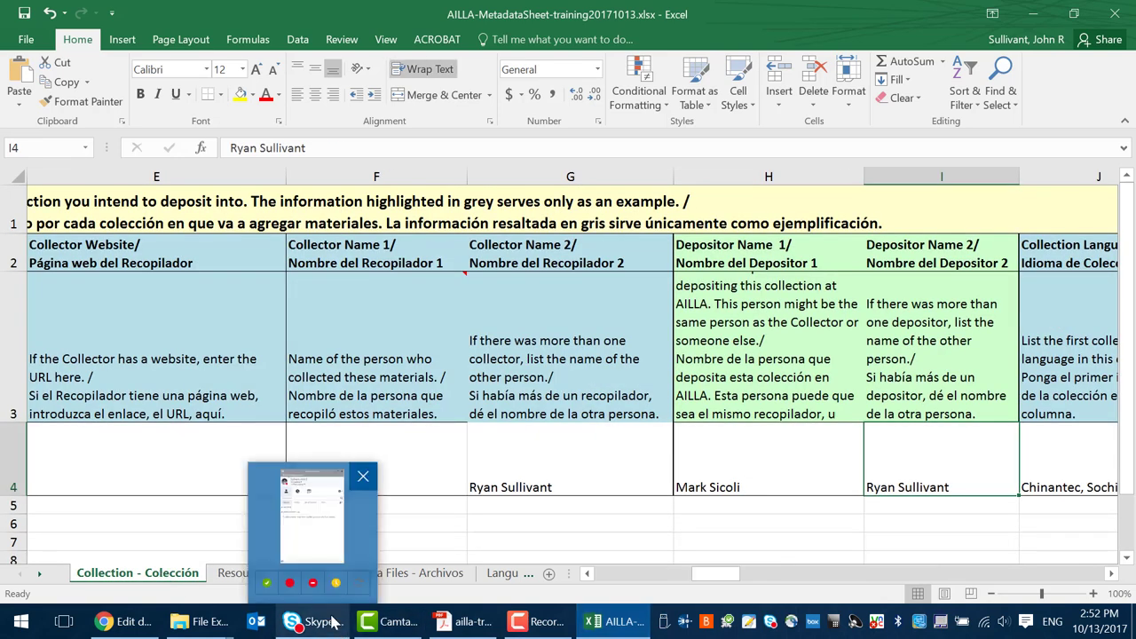
click(142, 623)
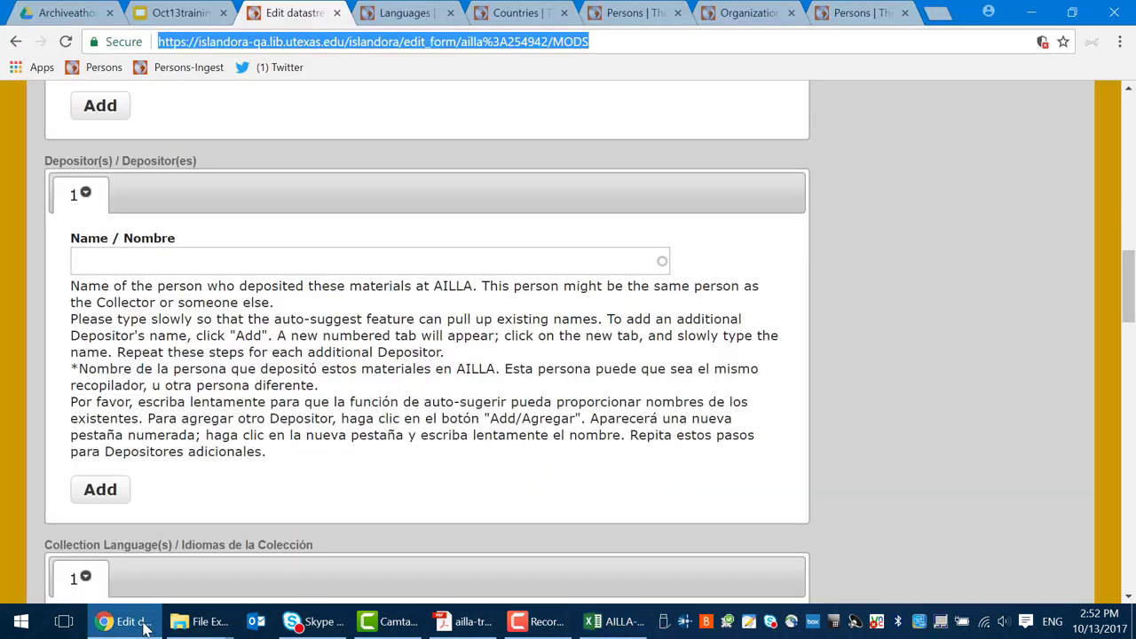
click(147, 252)
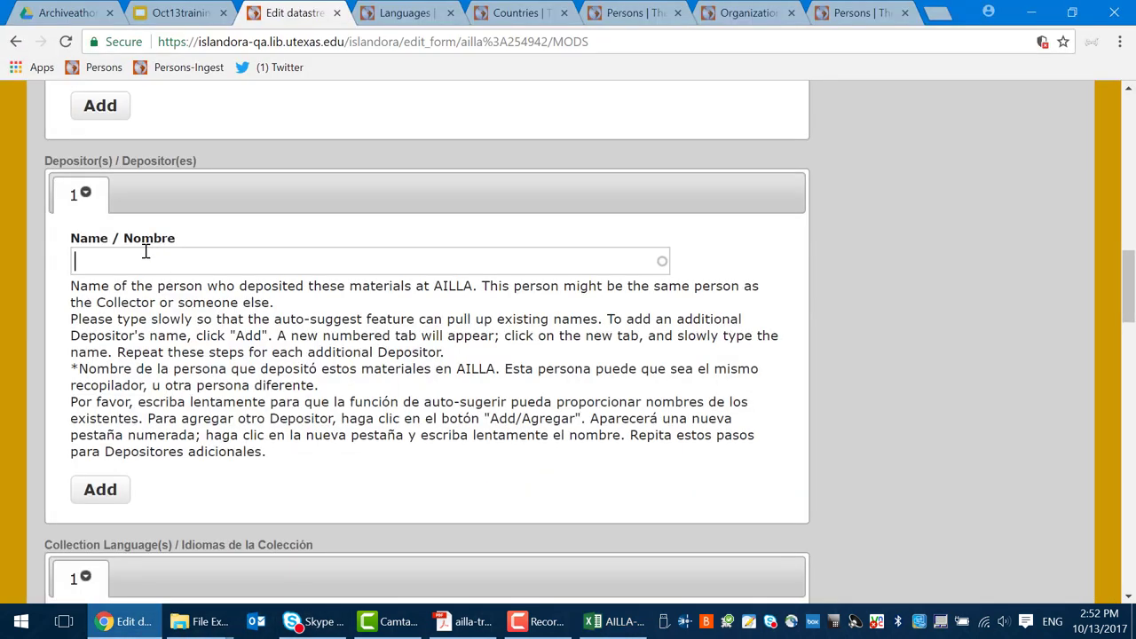
Set the first depositor to the matching existing person record and add a second depositor slot.
text(sicol)
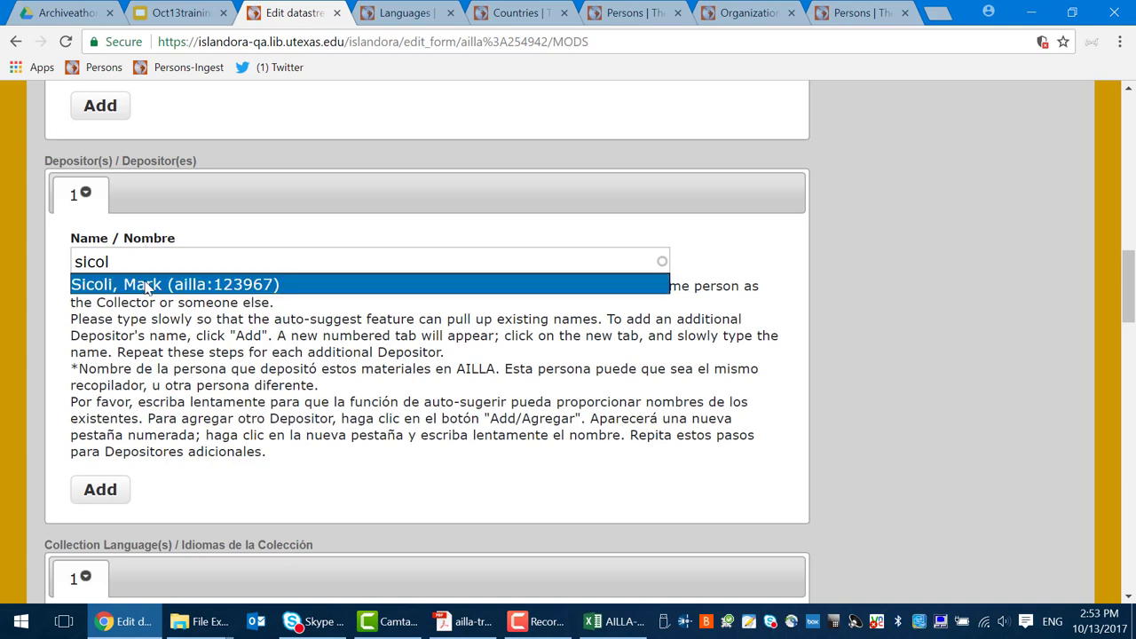
click(146, 284)
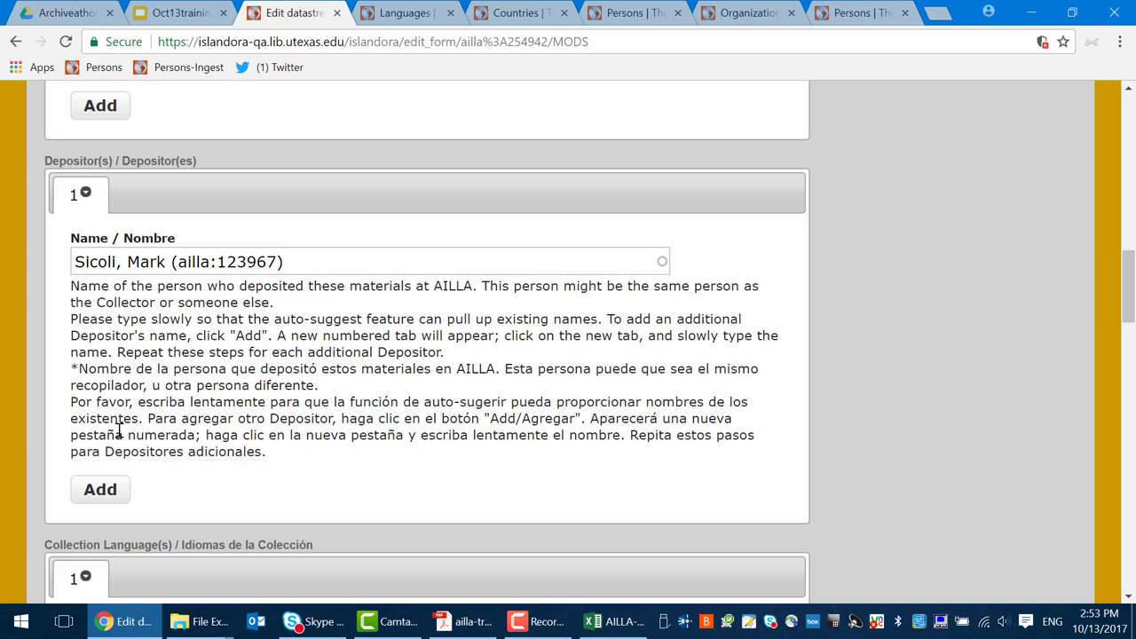
click(101, 491)
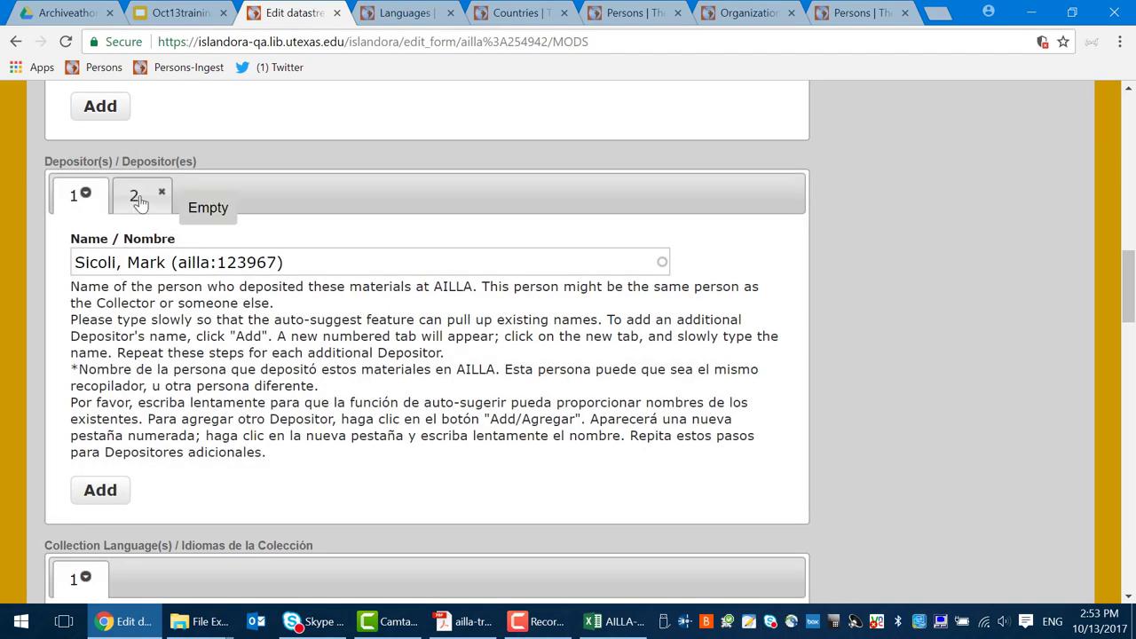
Fill the second depositor entry with the suggested existing person record.
click(142, 200)
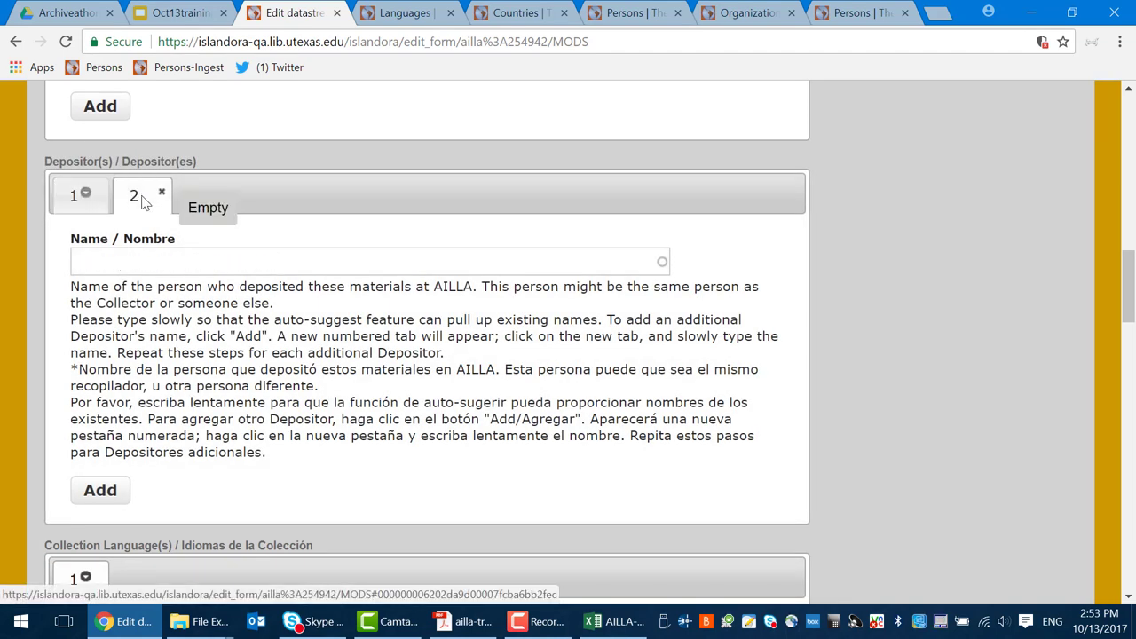
click(114, 259)
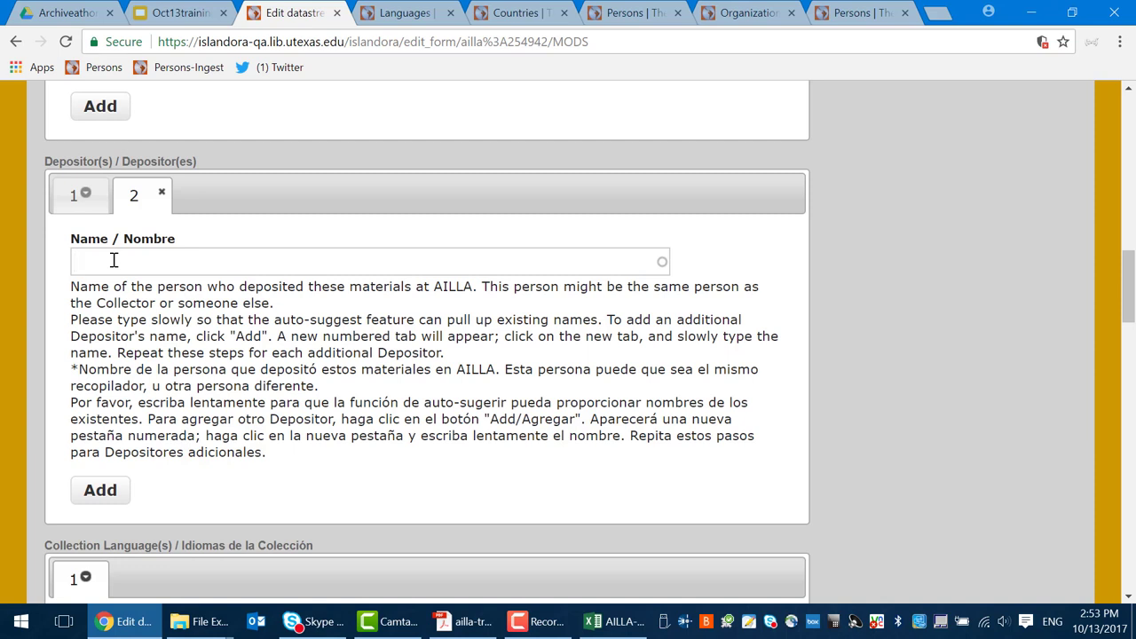
text(sulliva)
key(BackSpace)
key(BackSpace)
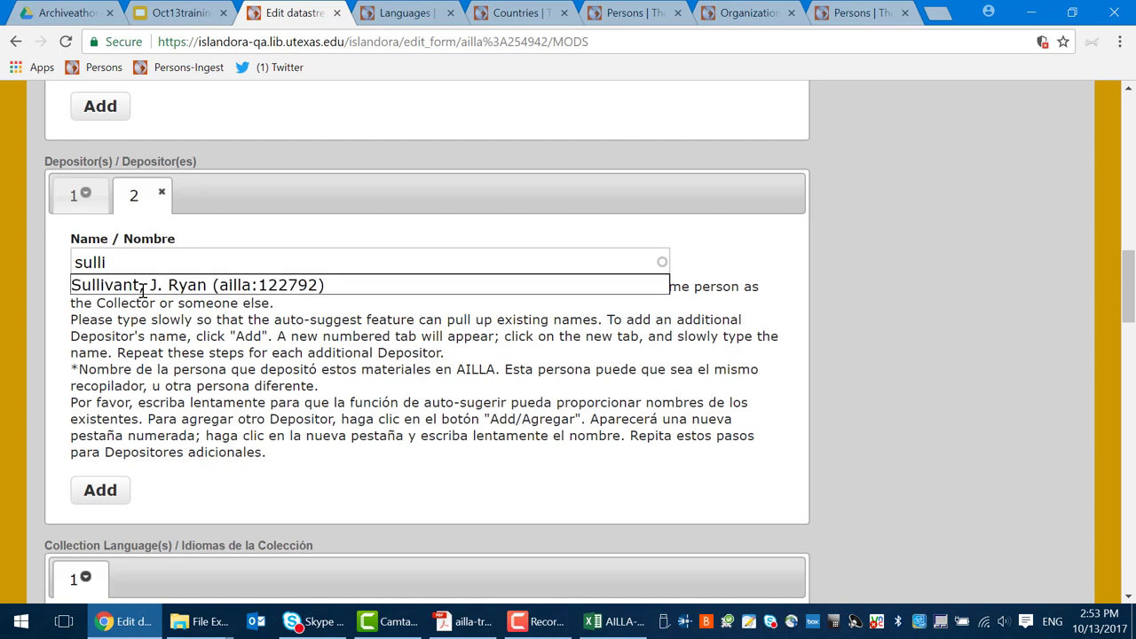
click(142, 285)
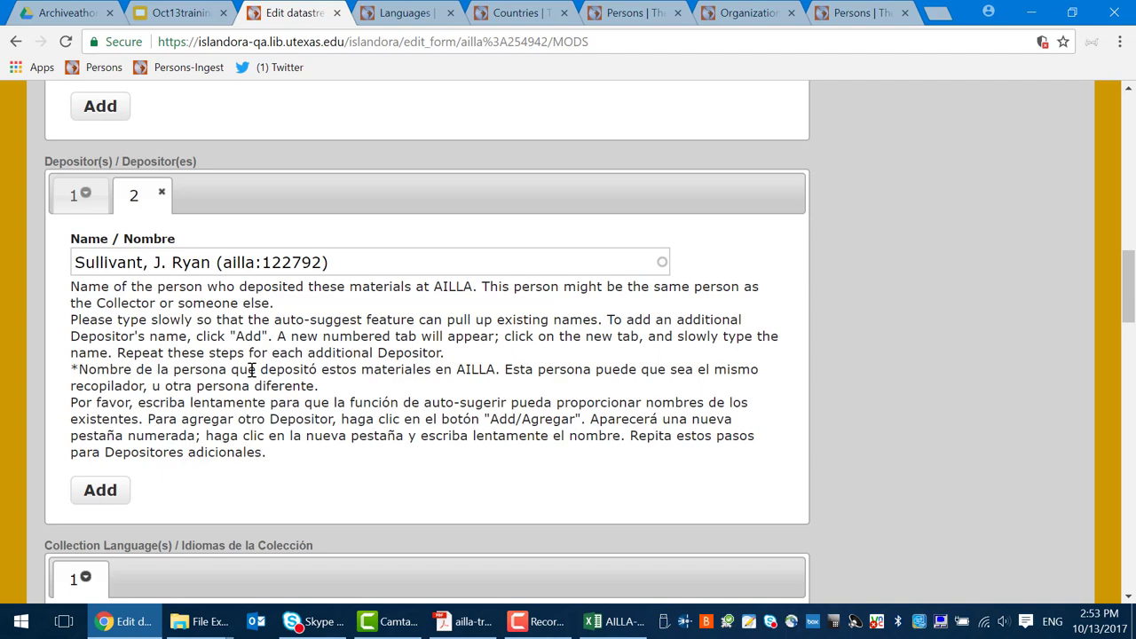
scroll(253, 369, down, 2)
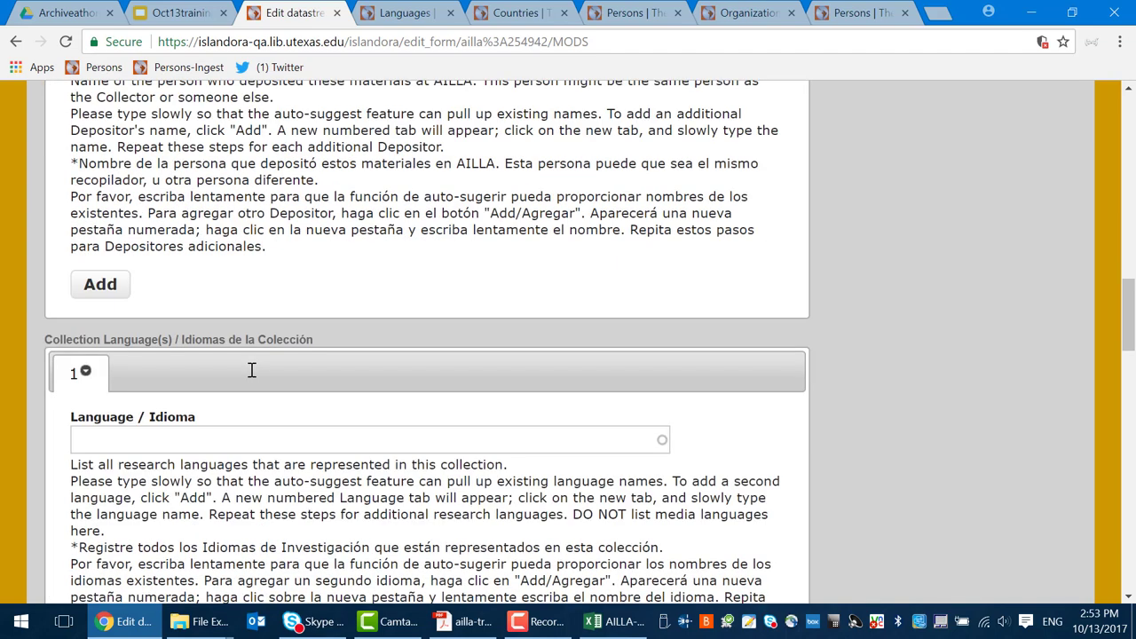
scroll(252, 370, down, 1)
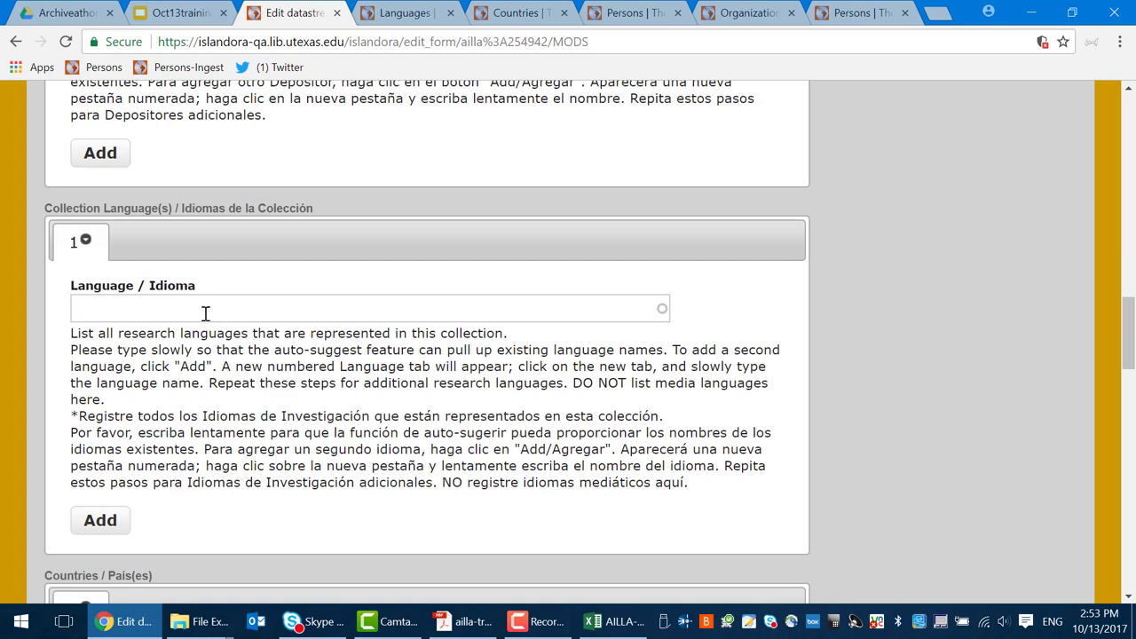
In the spreadsheet, read the second language, Chatino, Tataltepec, and its code cta.
click(597, 626)
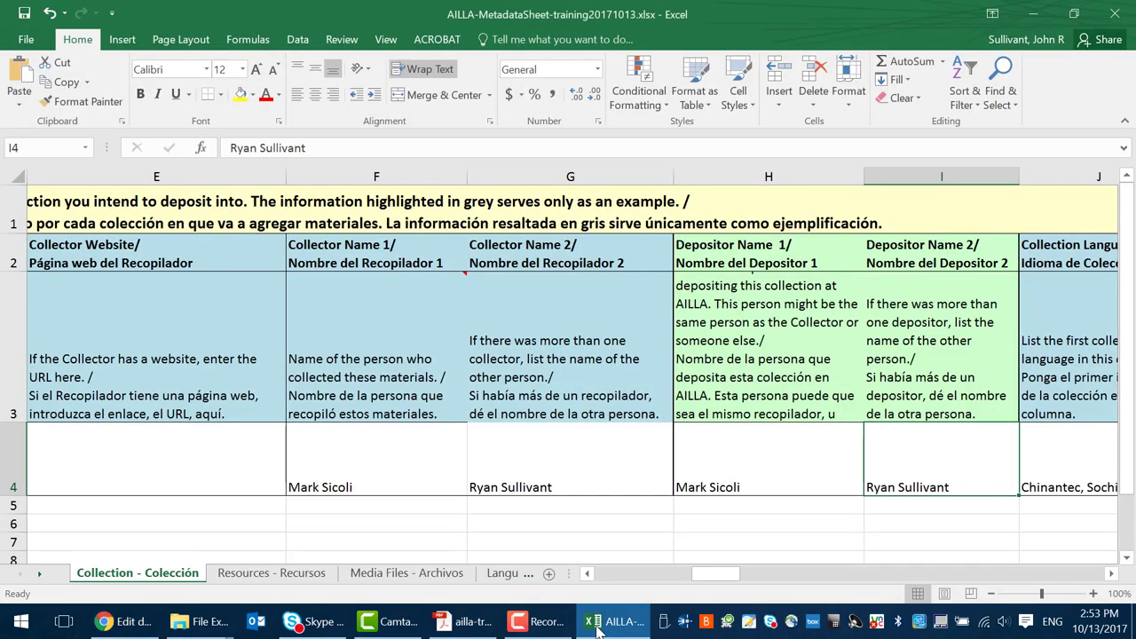
key(Right)
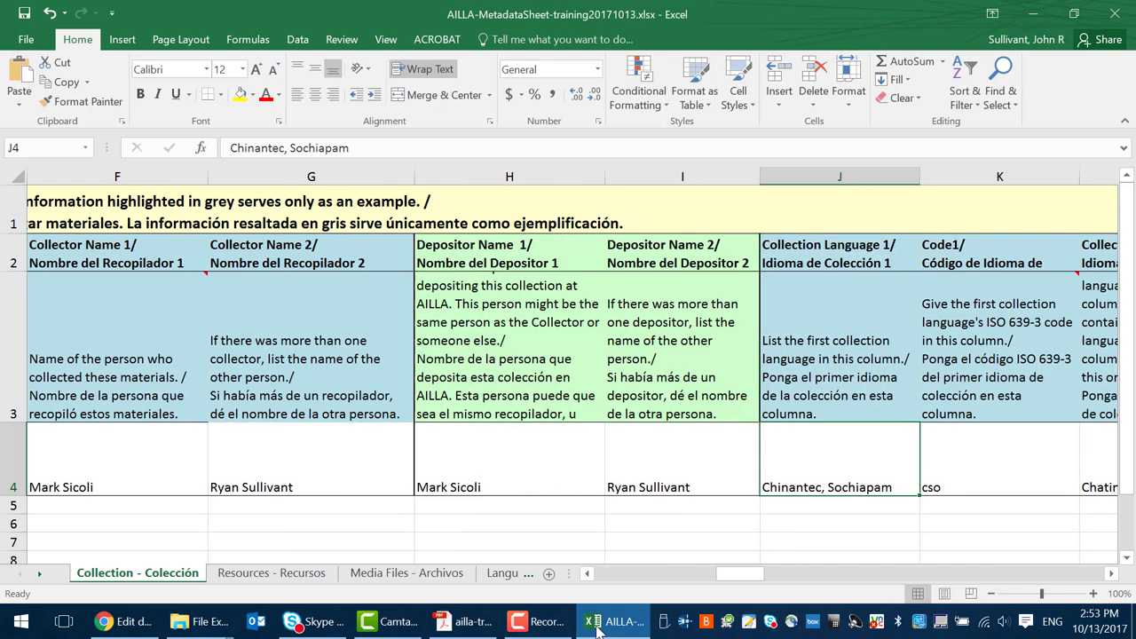
key(Right)
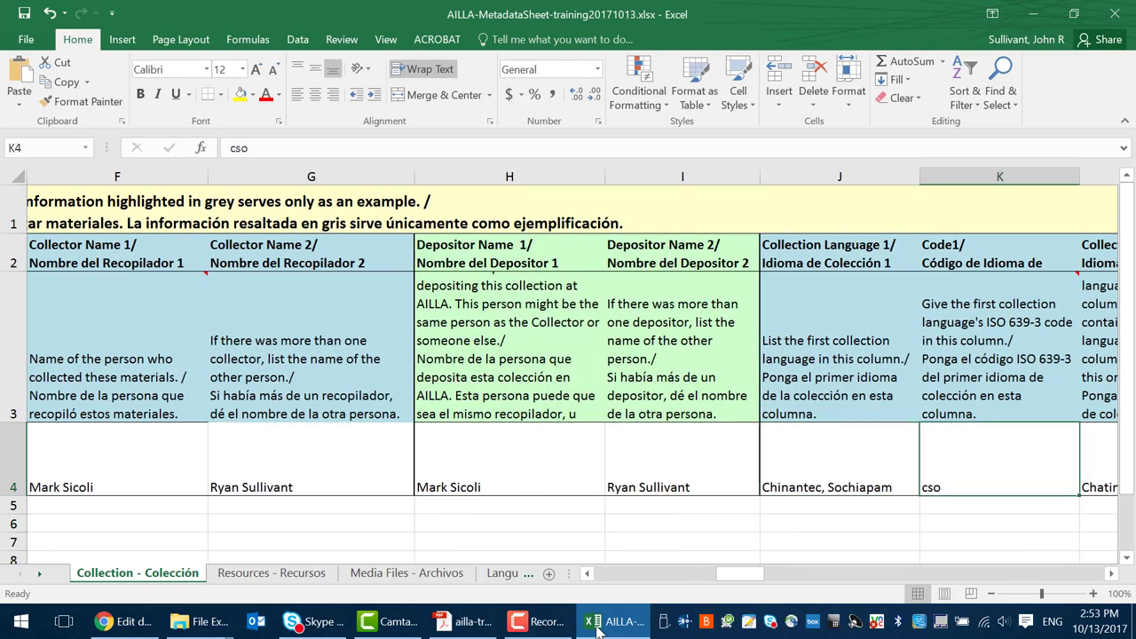
key(Right)
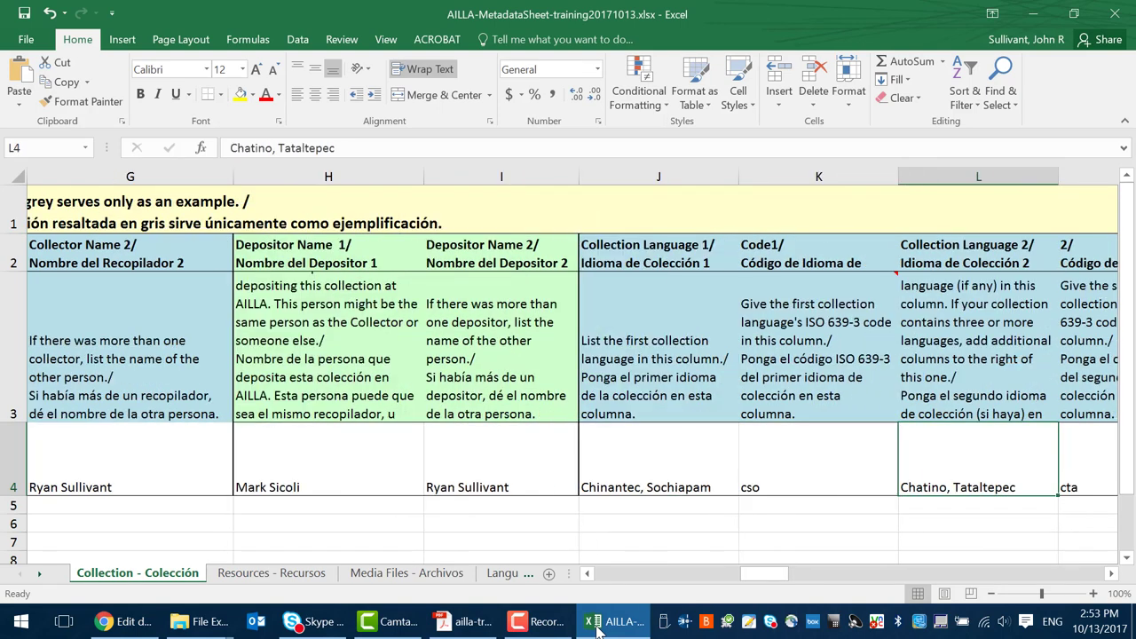
key(Right)
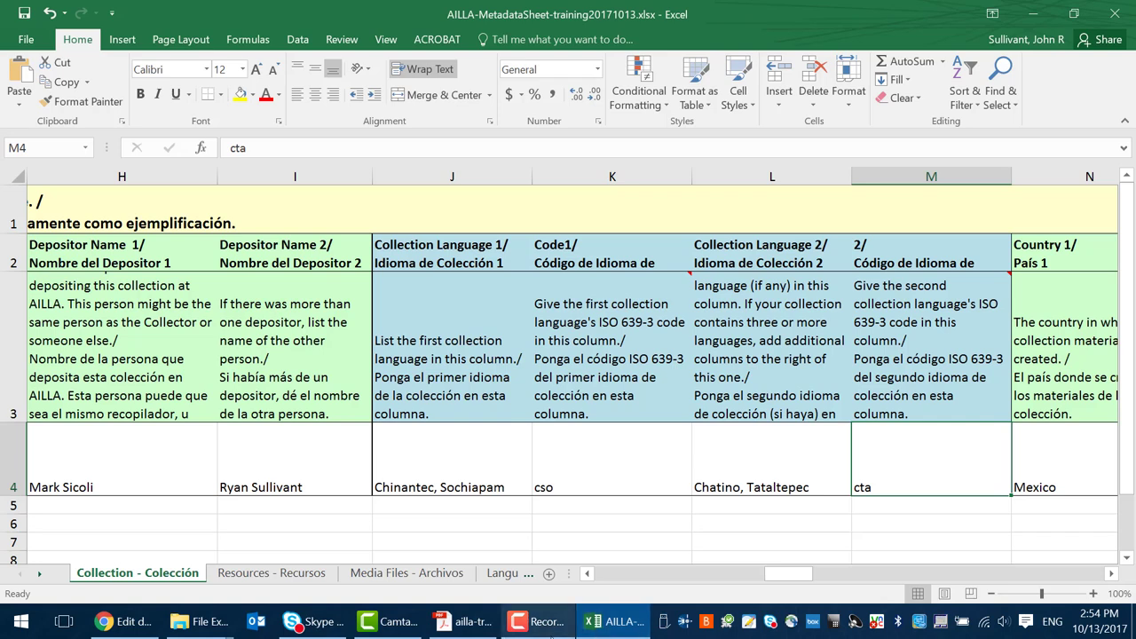
click(137, 623)
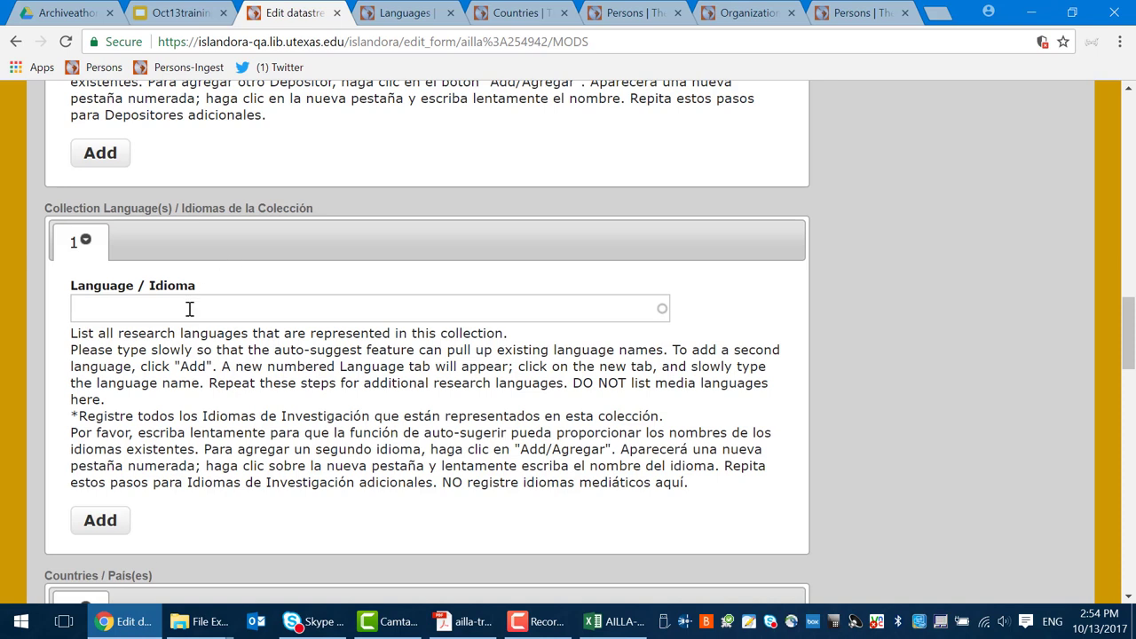
Set the first collection language to Chinantec, Sochiápam and add a second language entry.
text(china)
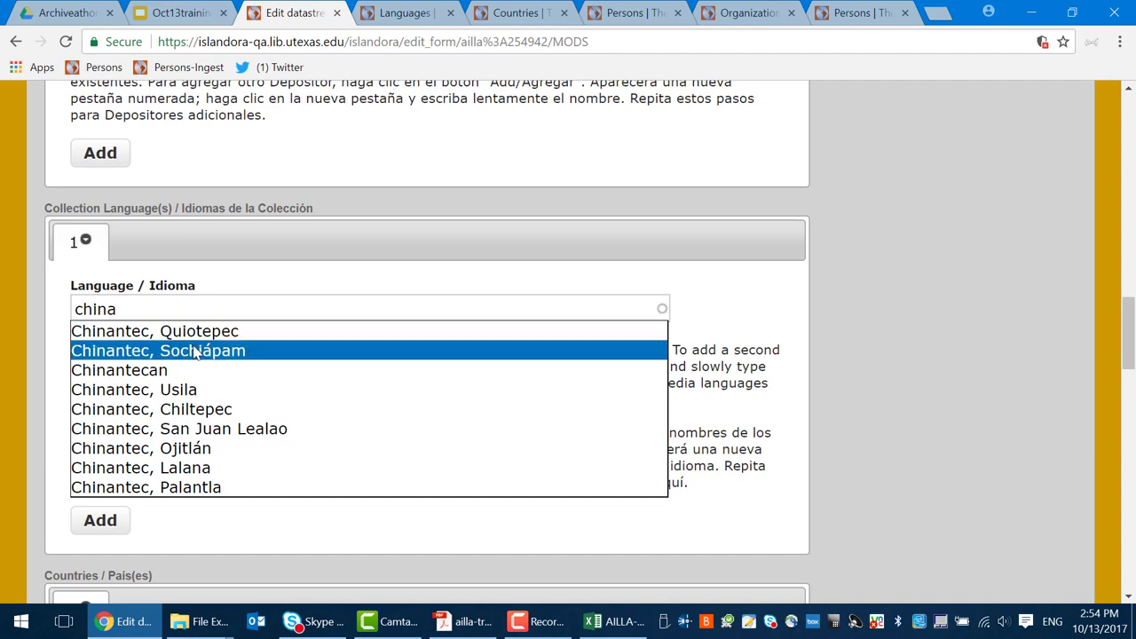
click(196, 350)
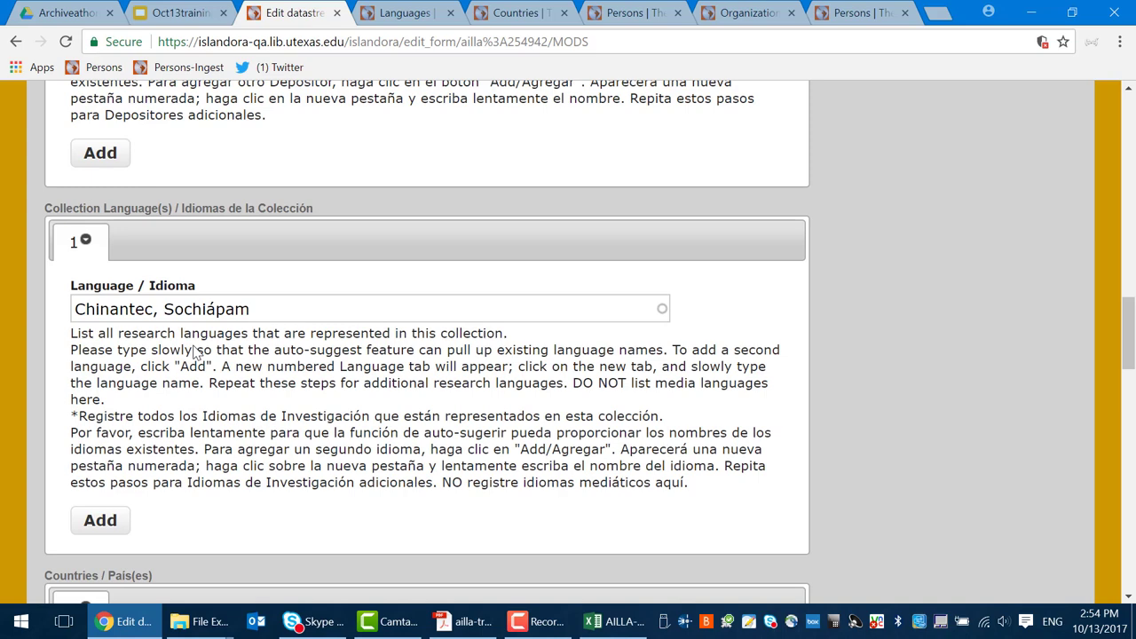
click(101, 521)
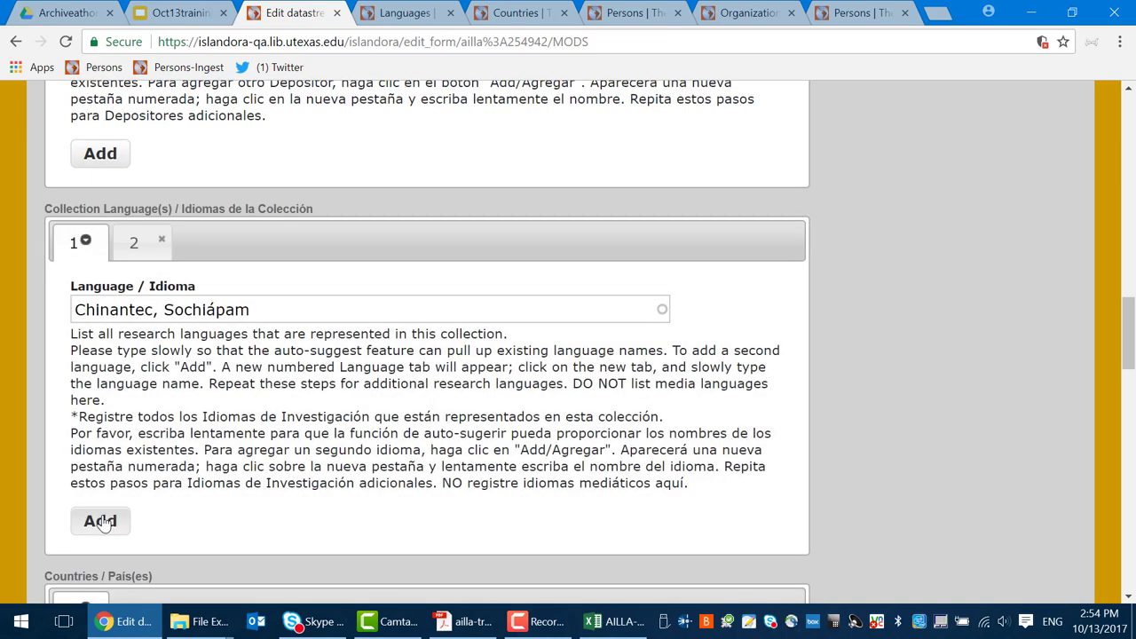
Set the second collection language to Chatino, Tataltepec and zoom the page to 90%.
click(144, 248)
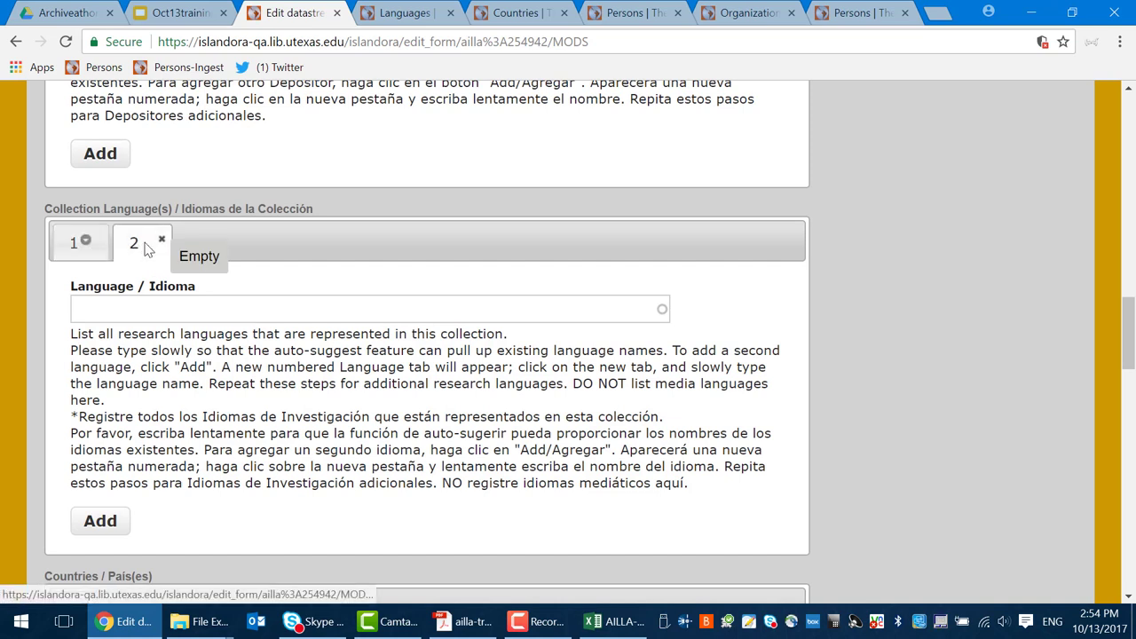
click(127, 310)
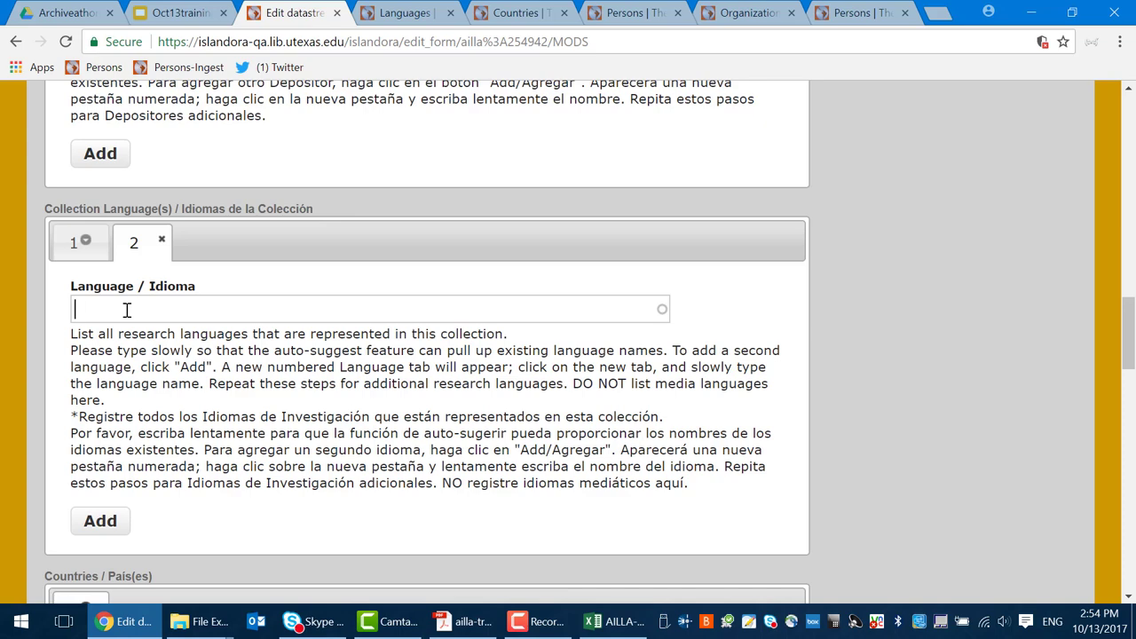
text(cha)
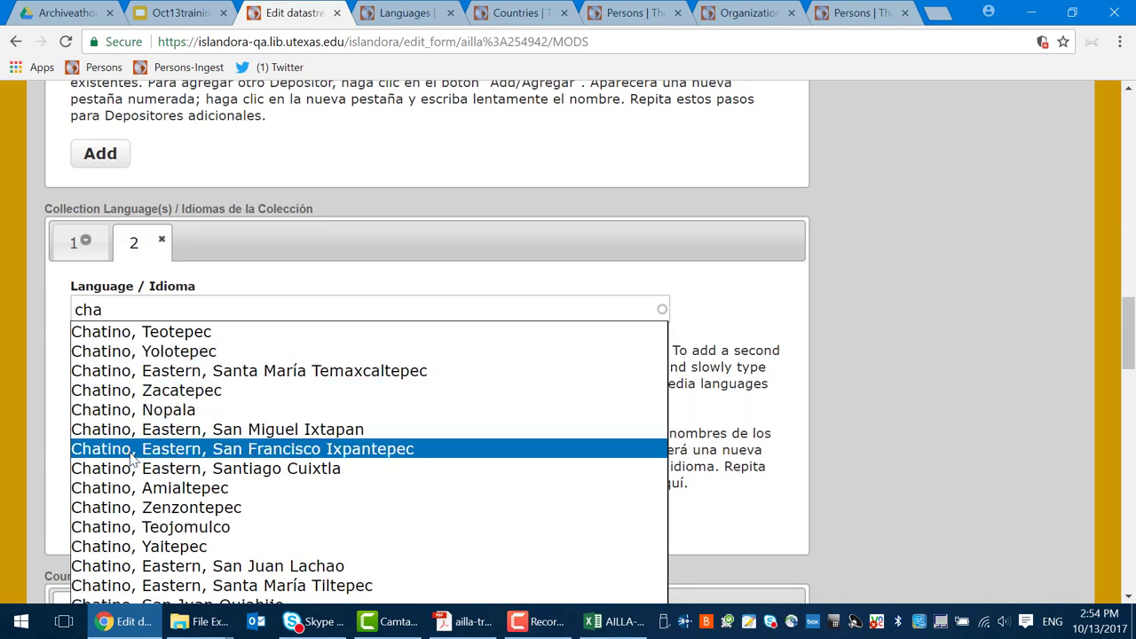
scroll(131, 458, down, 1)
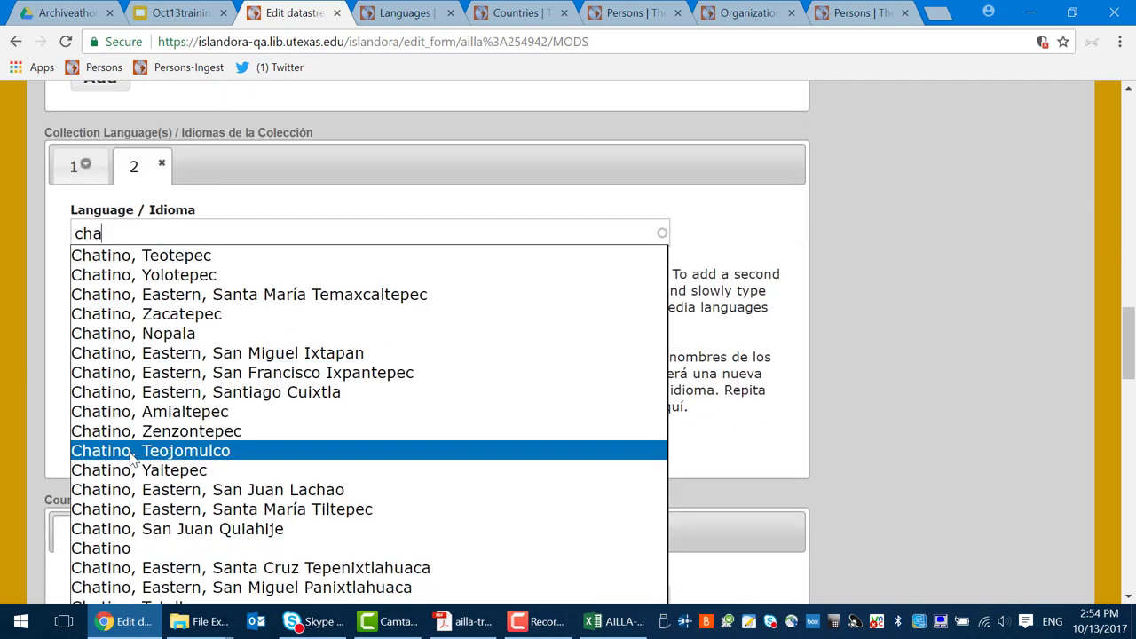
scroll(129, 454, down, 3)
scroll(131, 455, down, 1)
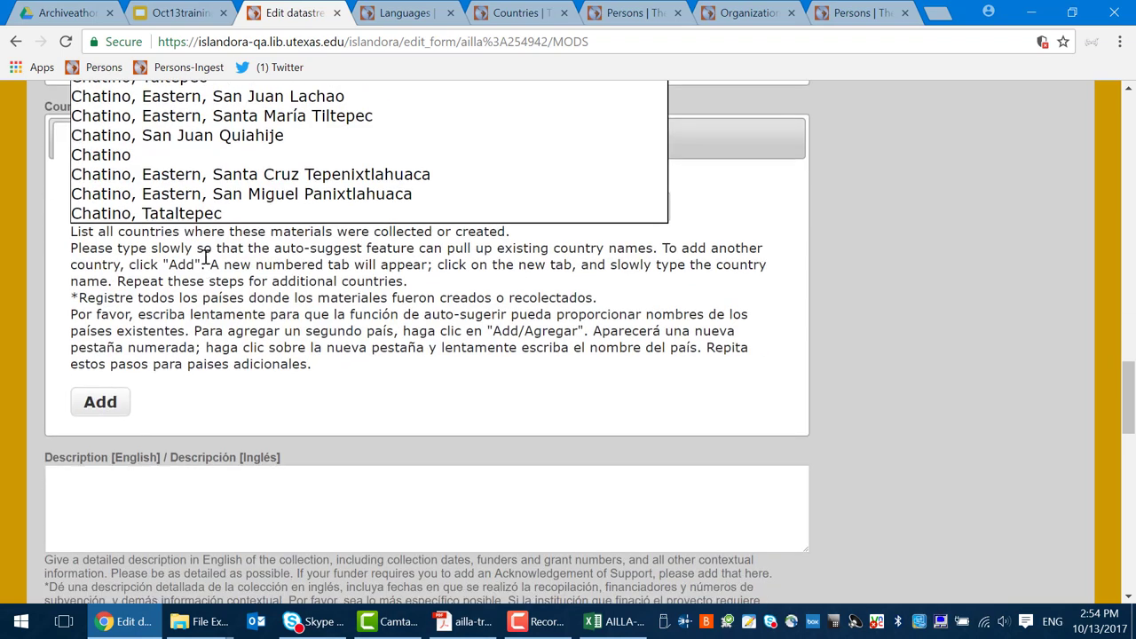
click(189, 229)
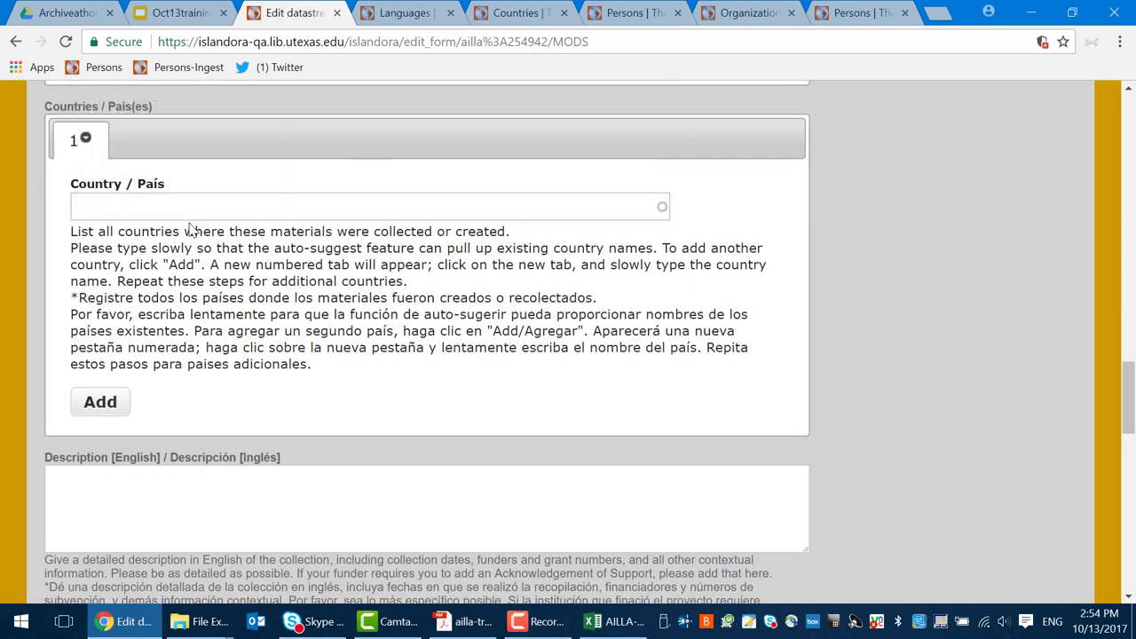
scroll(231, 128, up, 4)
scroll(230, 128, down, 1)
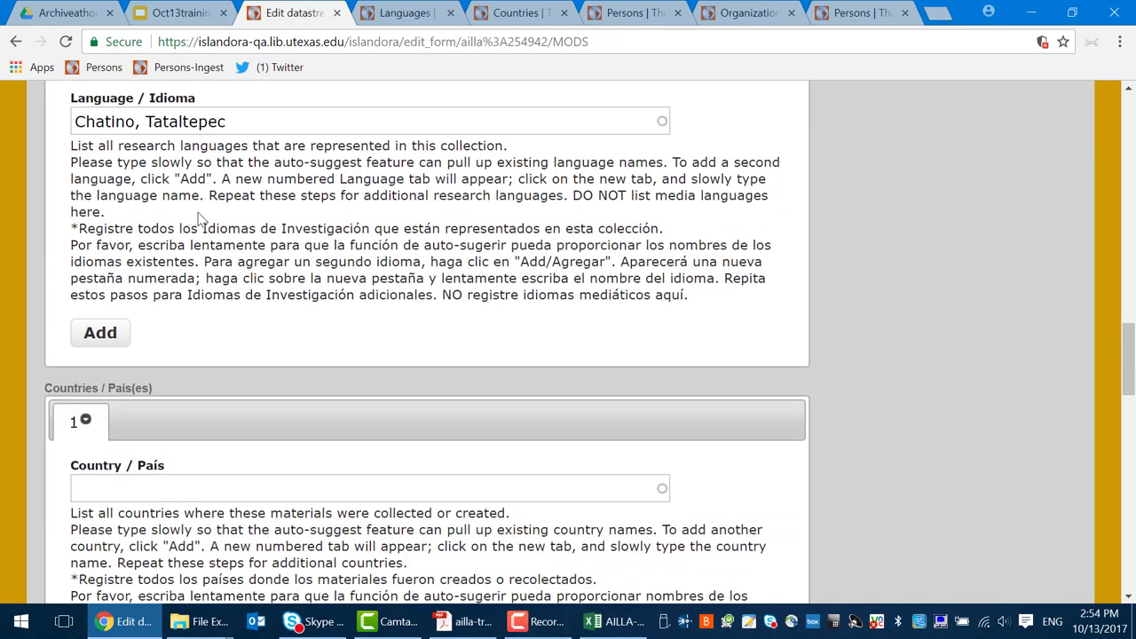
scroll(199, 213, up, 1)
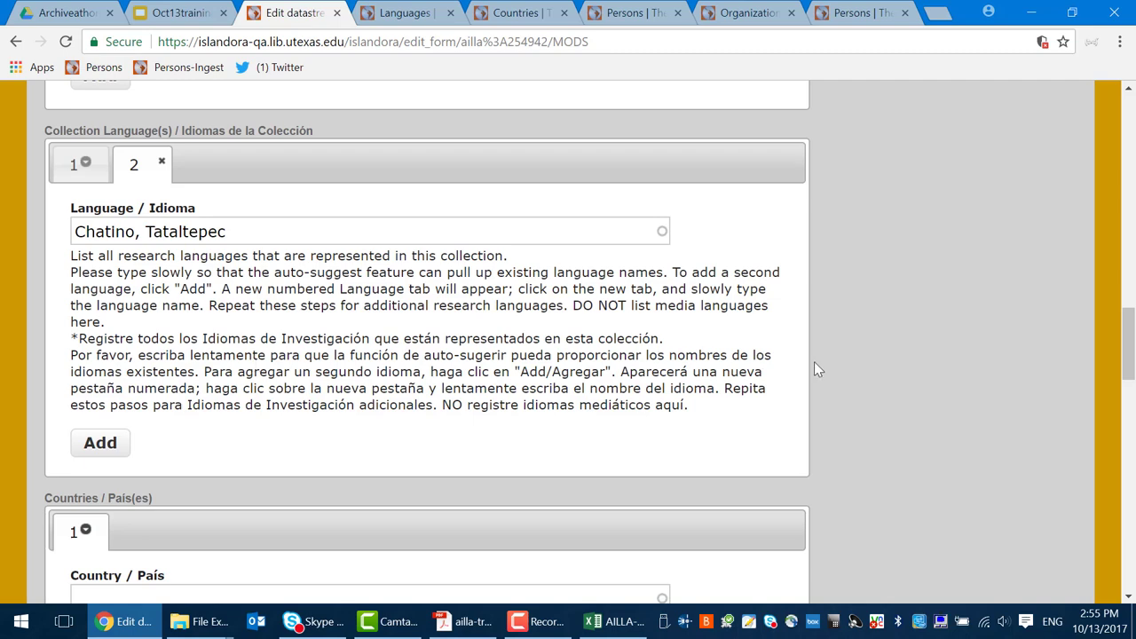
key(ctrl+minus)
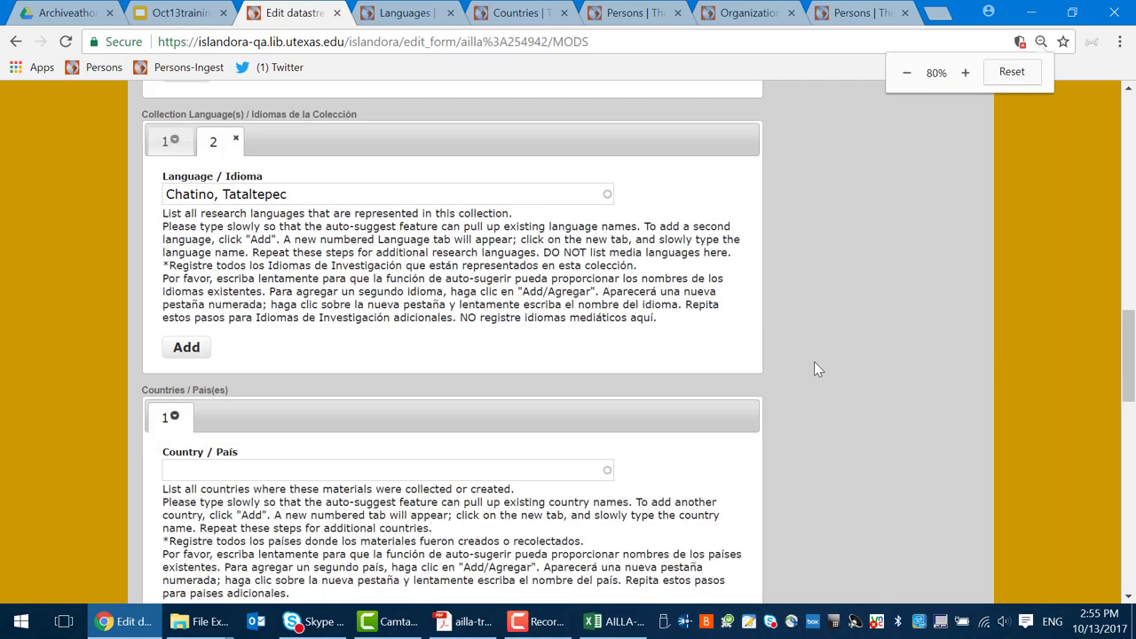
click(498, 472)
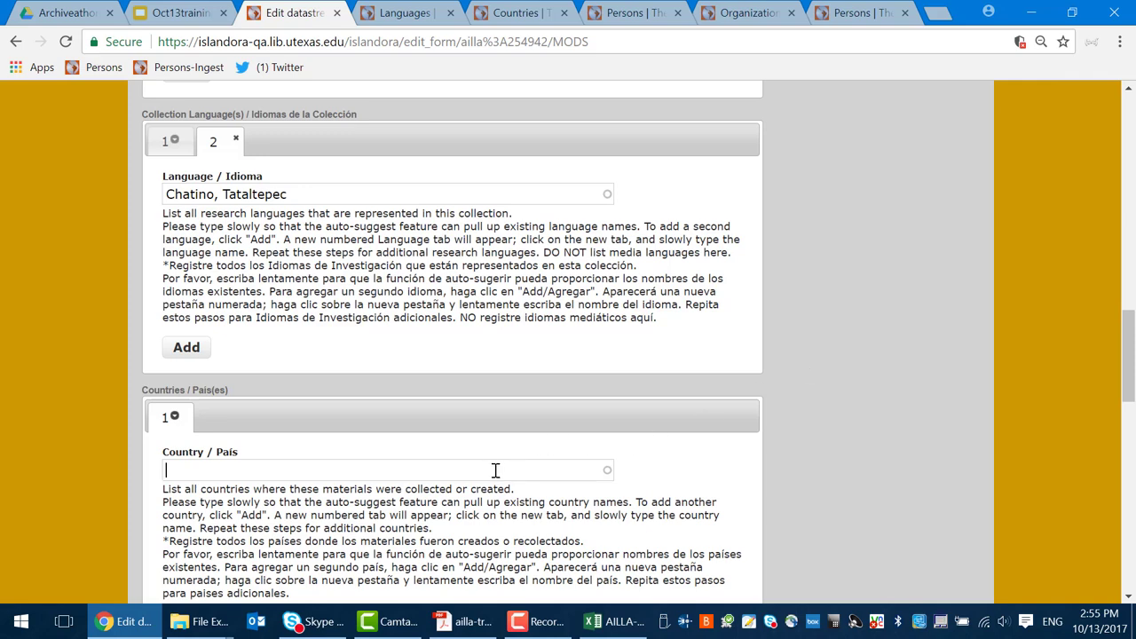
Read the spreadsheet's two country entries, Mexico and United States.
click(619, 628)
key(Right)
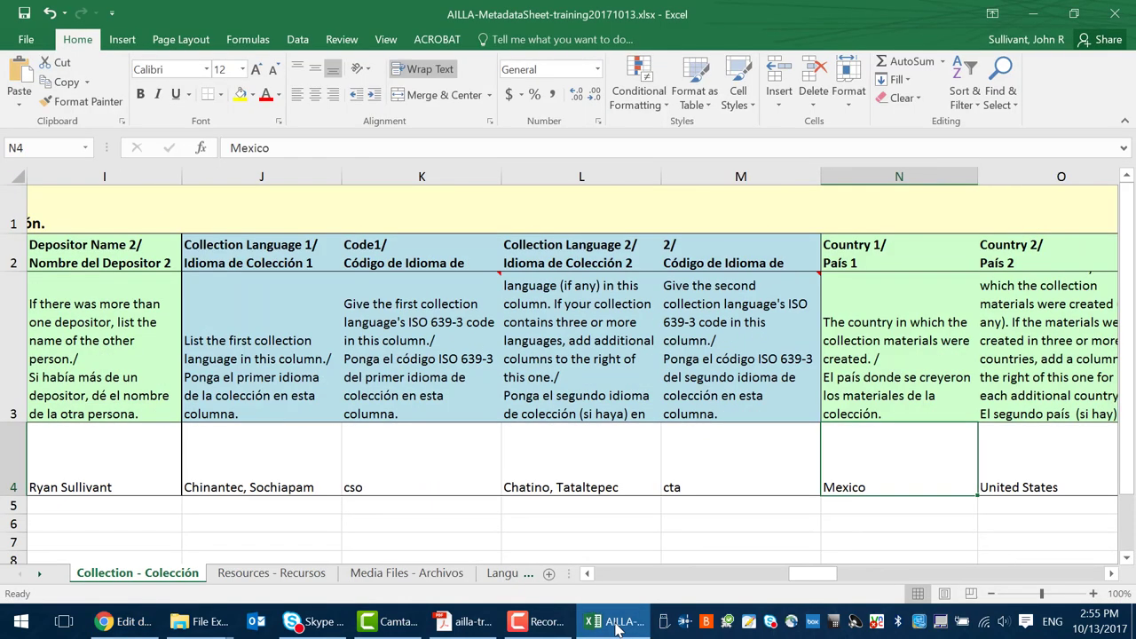
key(Right)
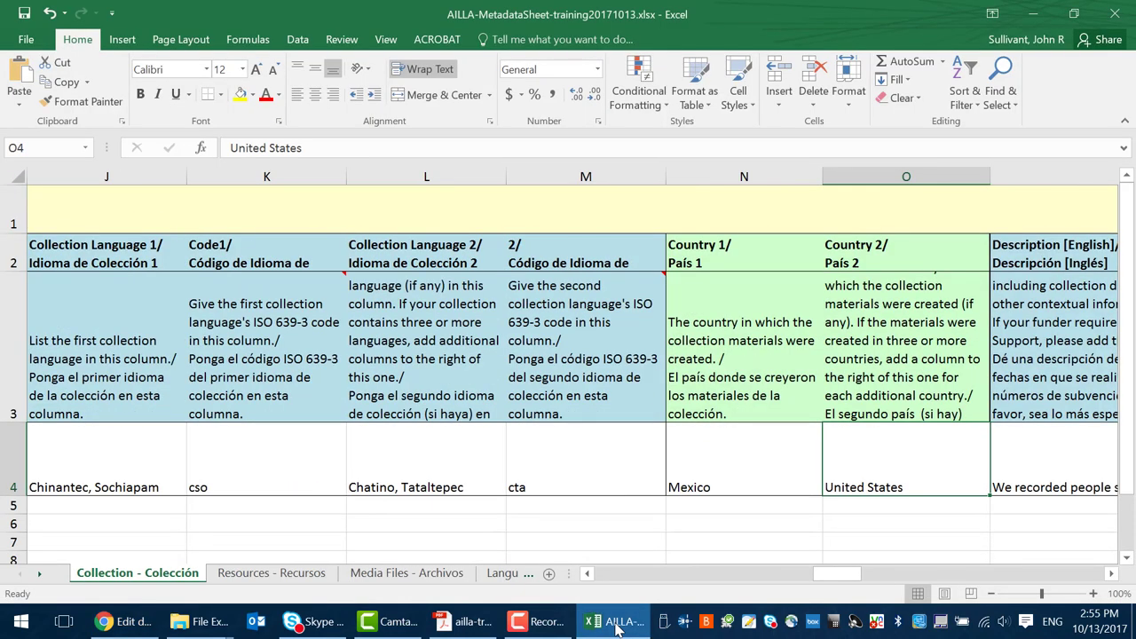
key(Down)
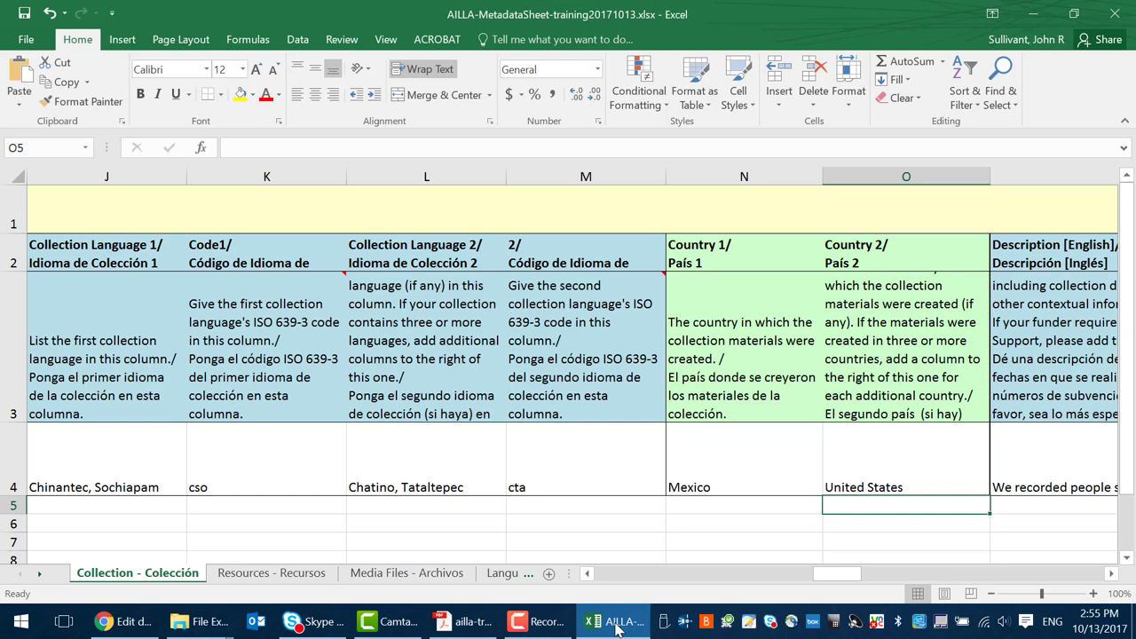
key(Up)
key(Left)
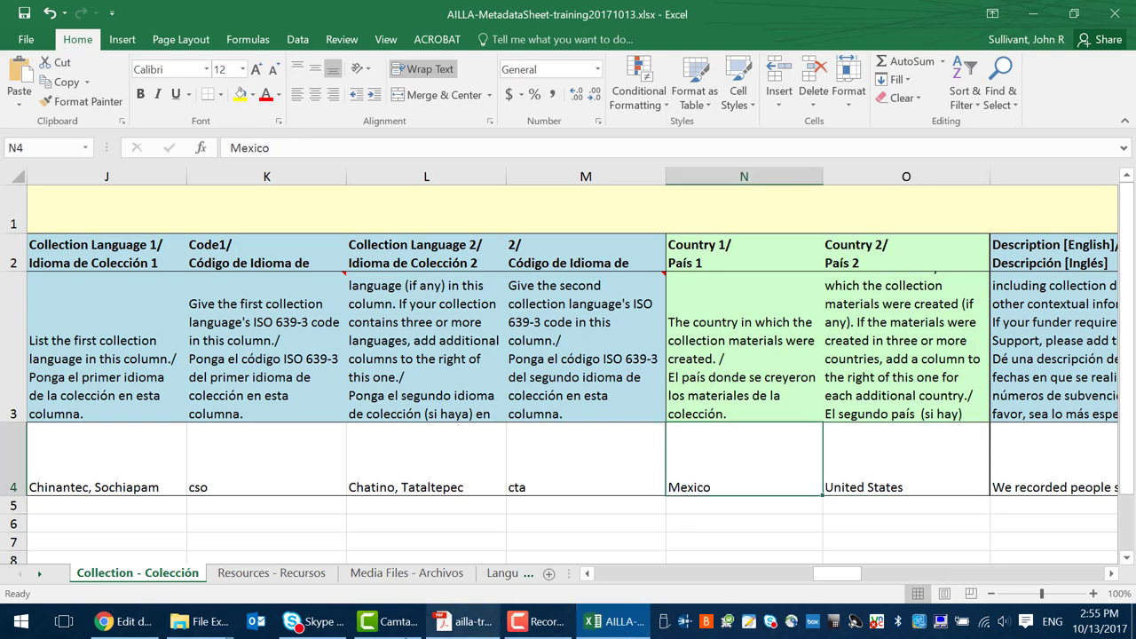
click(135, 623)
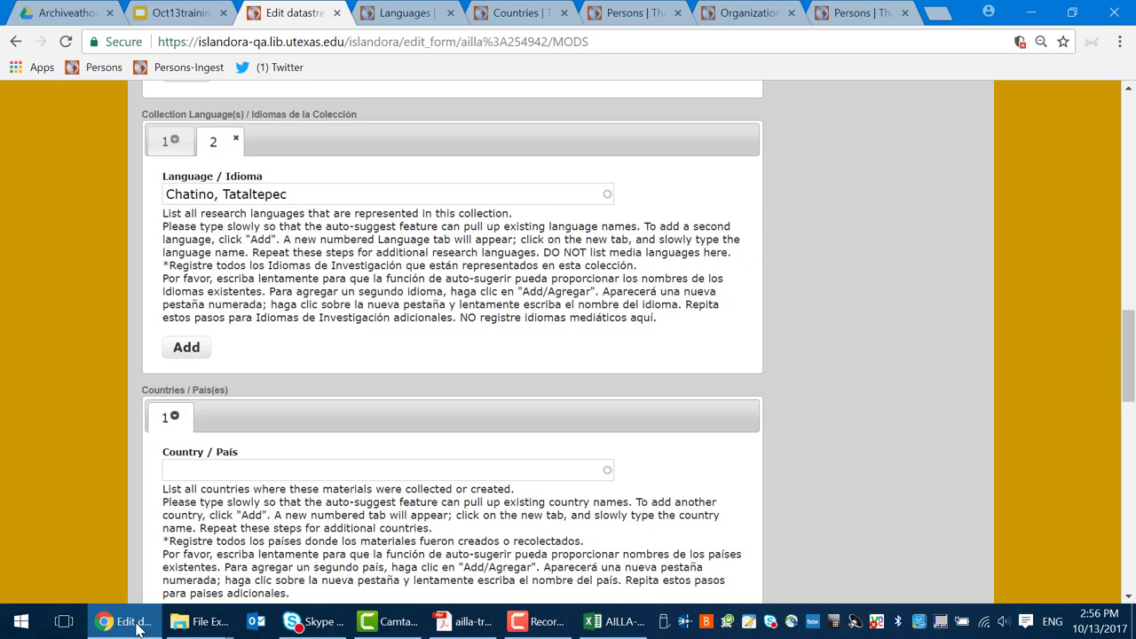
Set the first country to Mexico using the autocomplete suggestion.
text(mex)
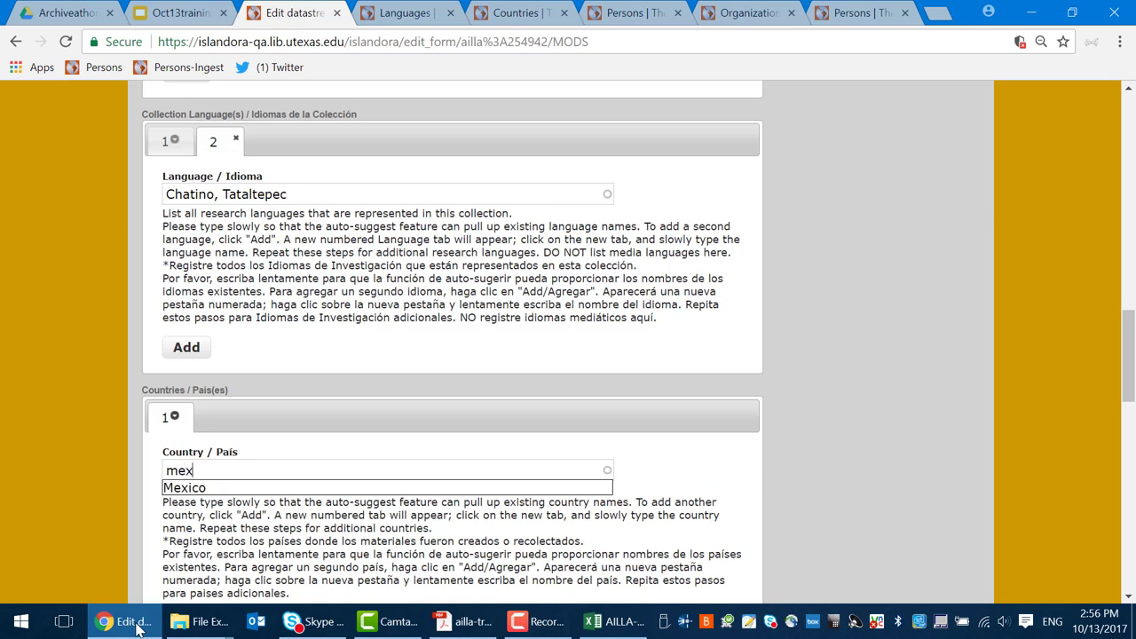
key(Down)
key(Return)
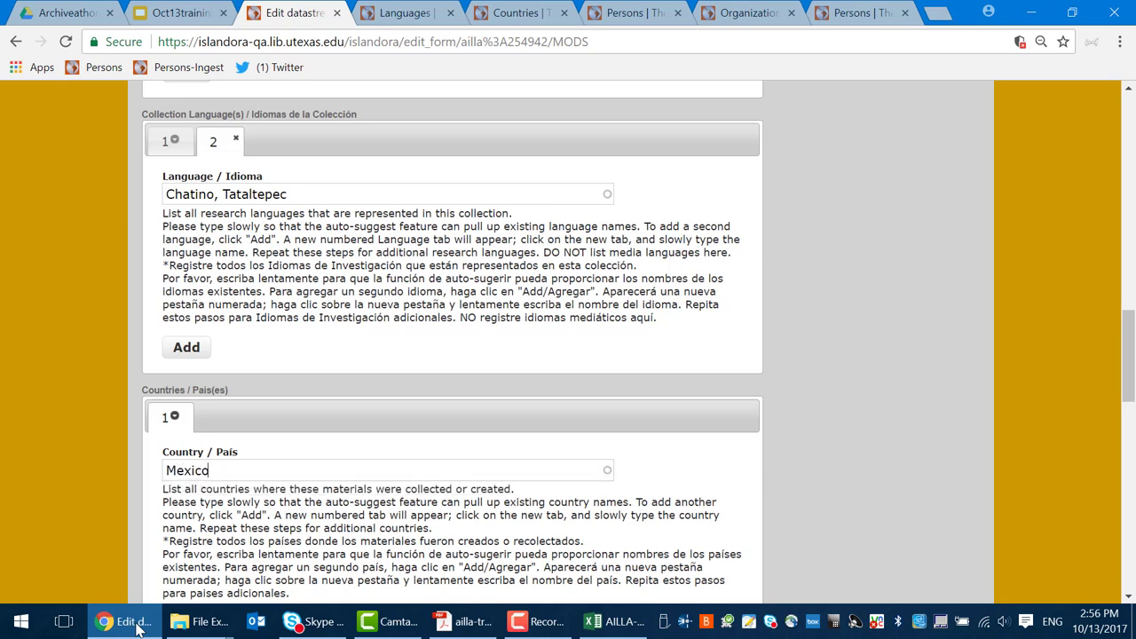
scroll(328, 519, down, 3)
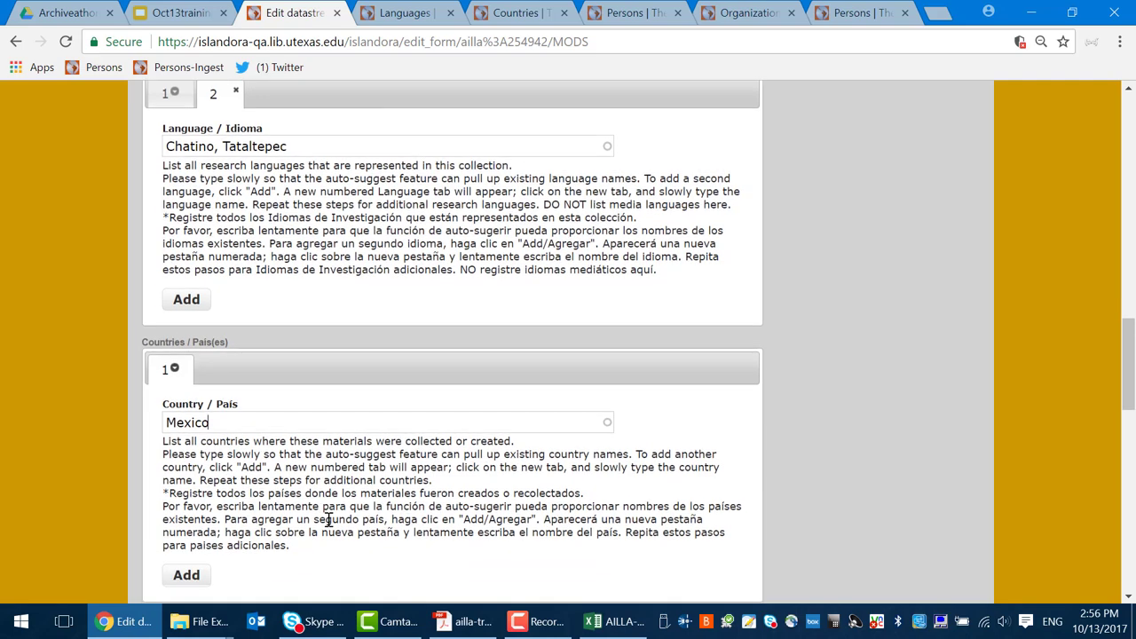
Add a second Country entry set to United States.
click(202, 453)
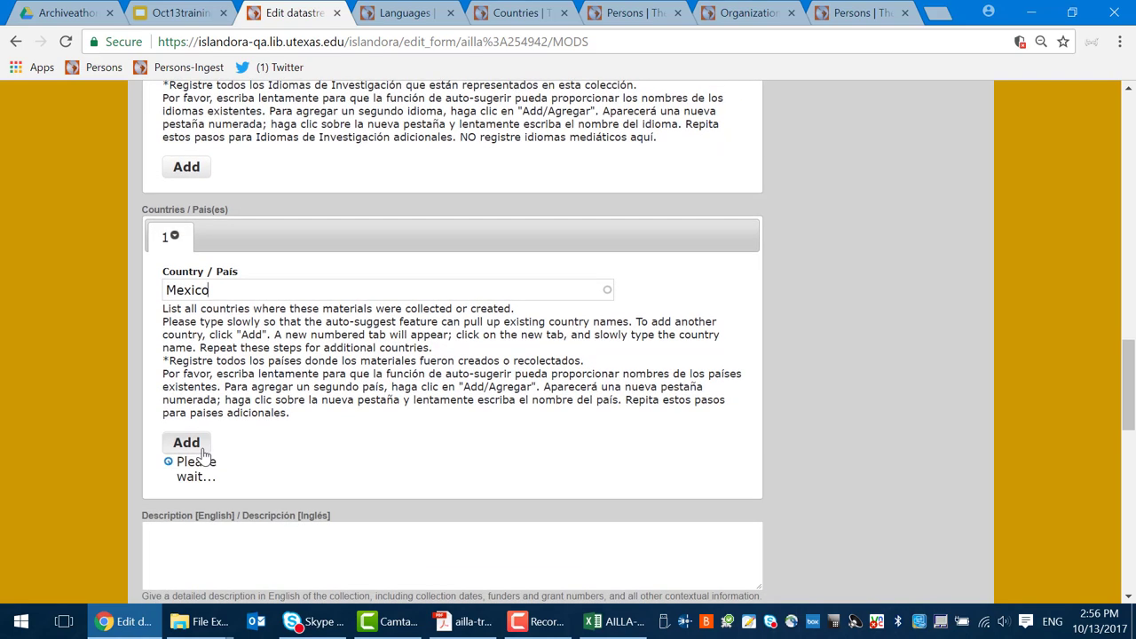
click(211, 240)
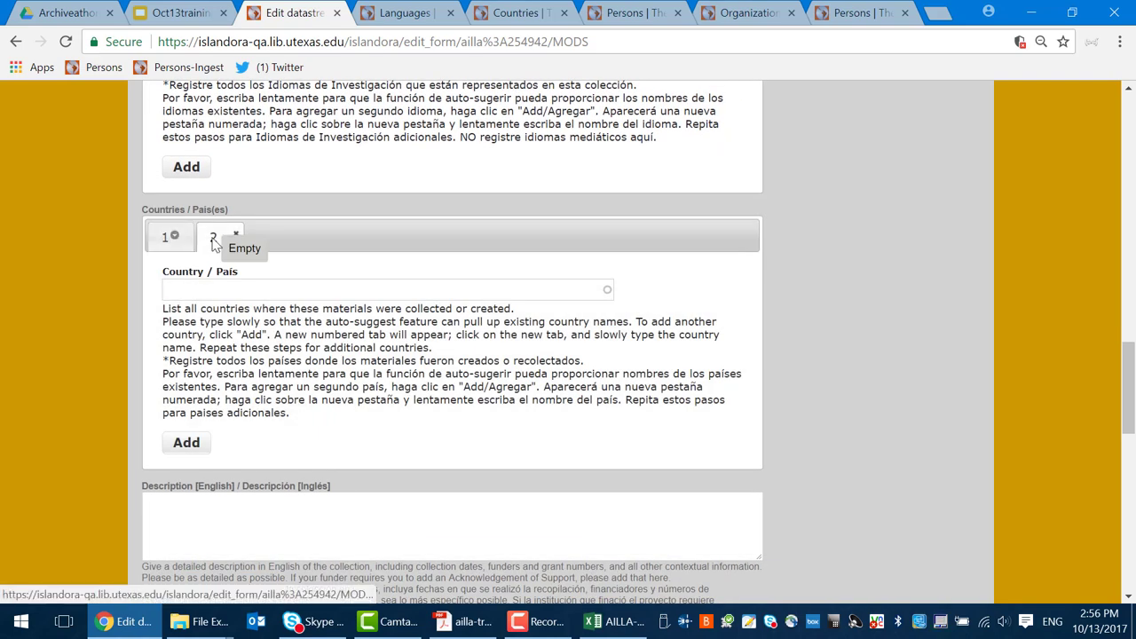
click(210, 292)
text(uni)
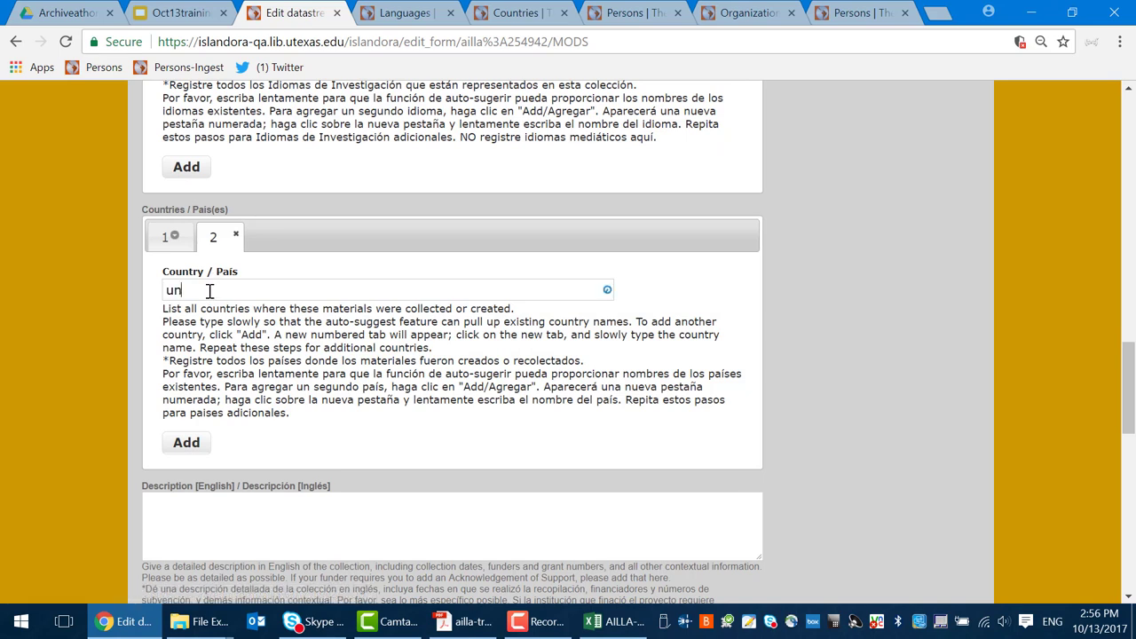
text(te)
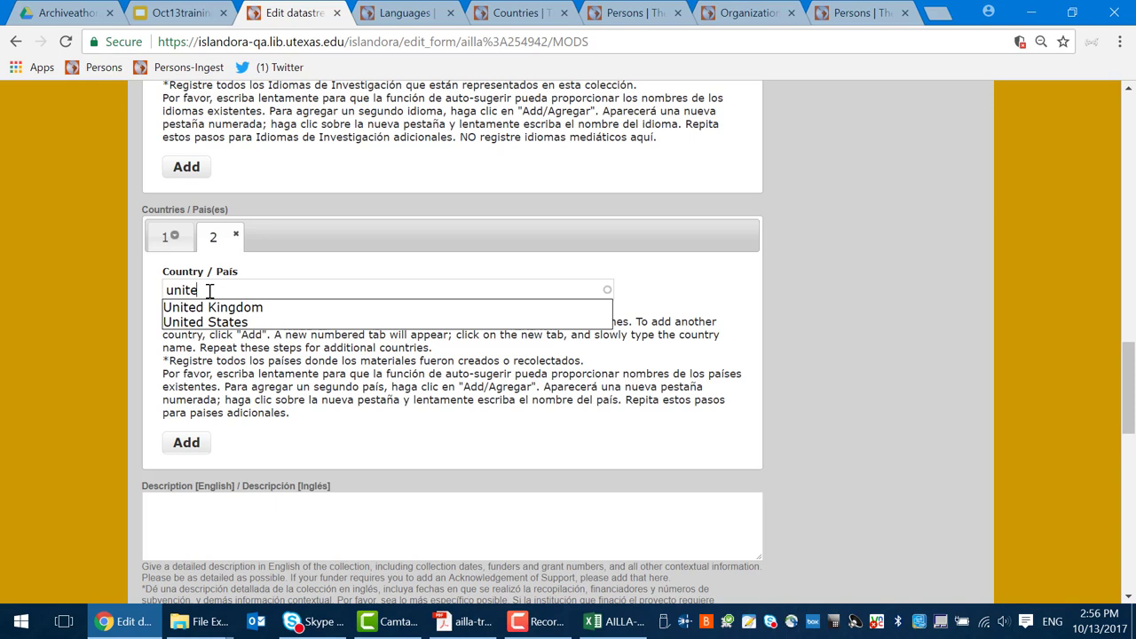
click(222, 322)
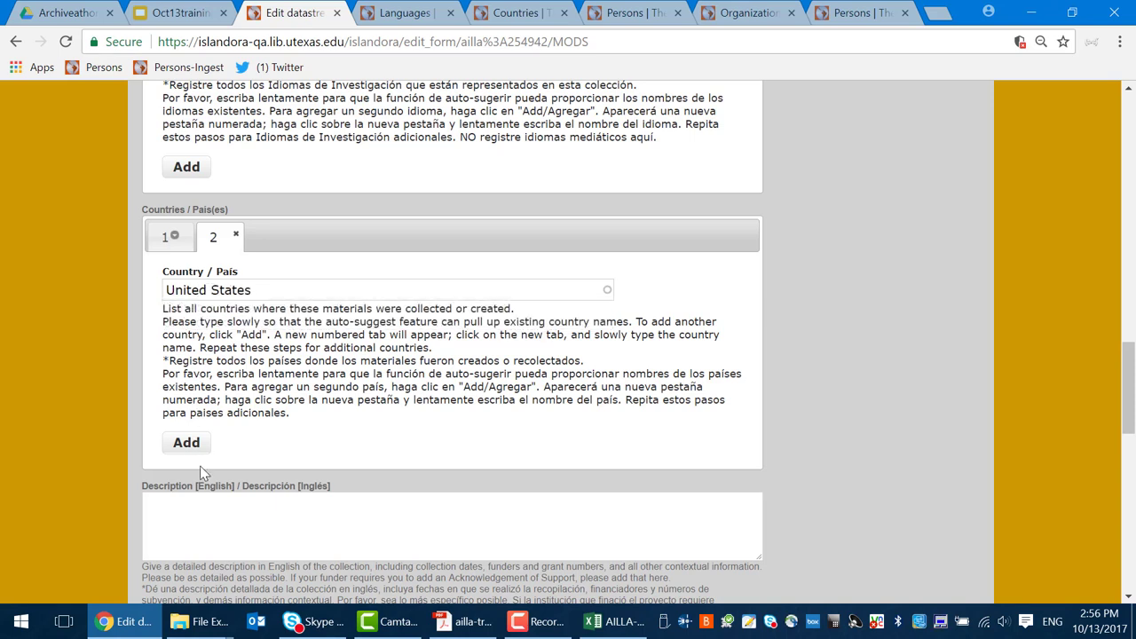
scroll(200, 466, down, 2)
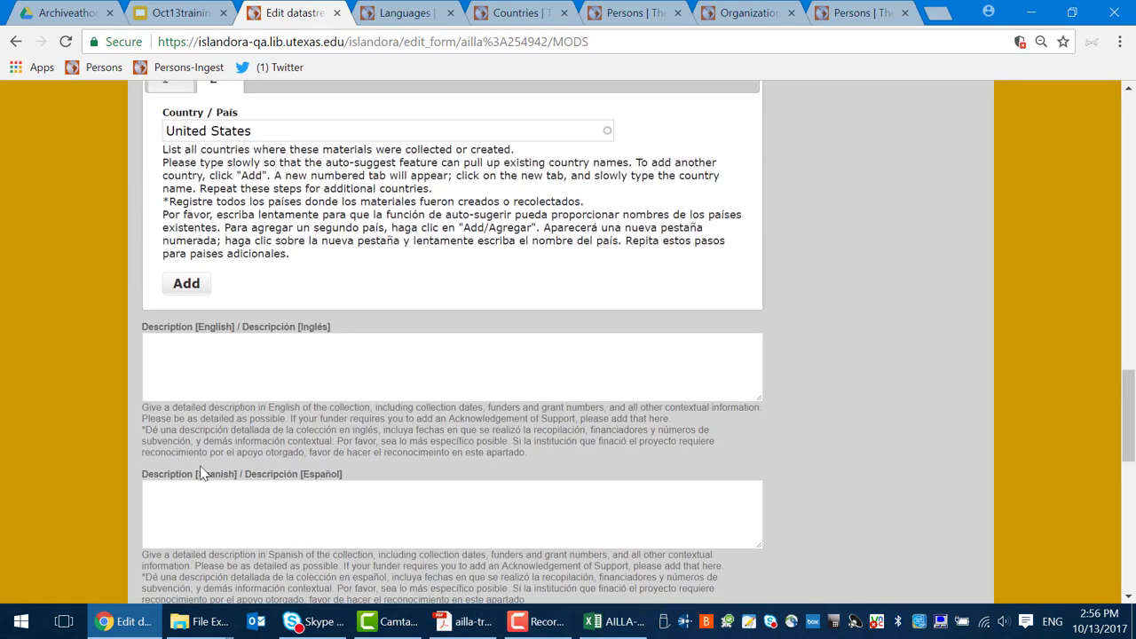
scroll(200, 473, down, 1)
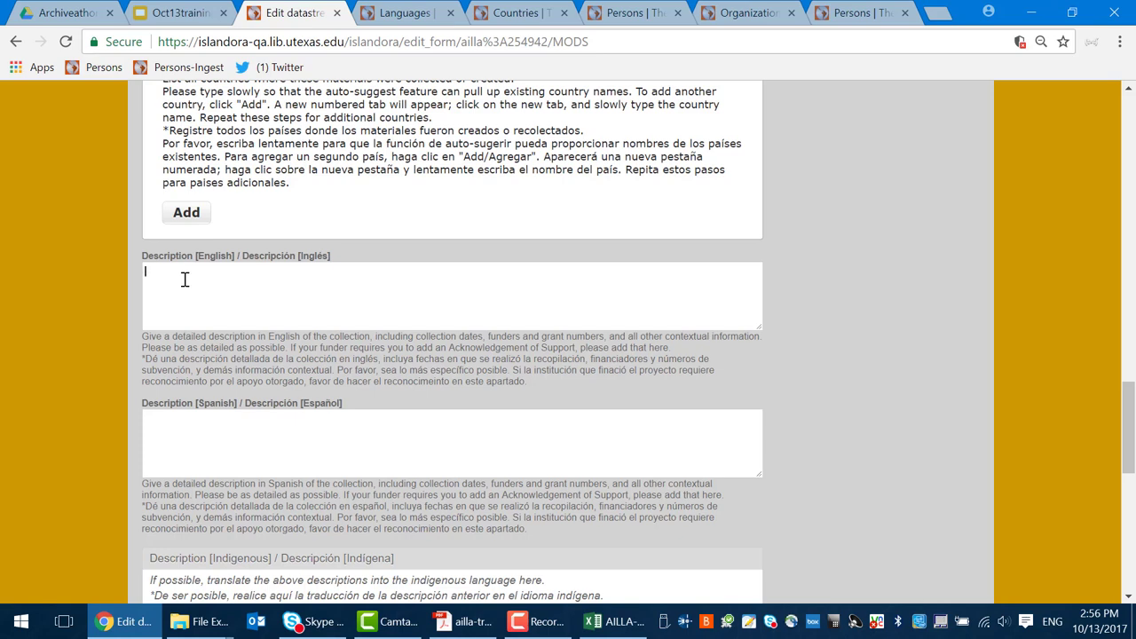
scroll(185, 280, up, 3)
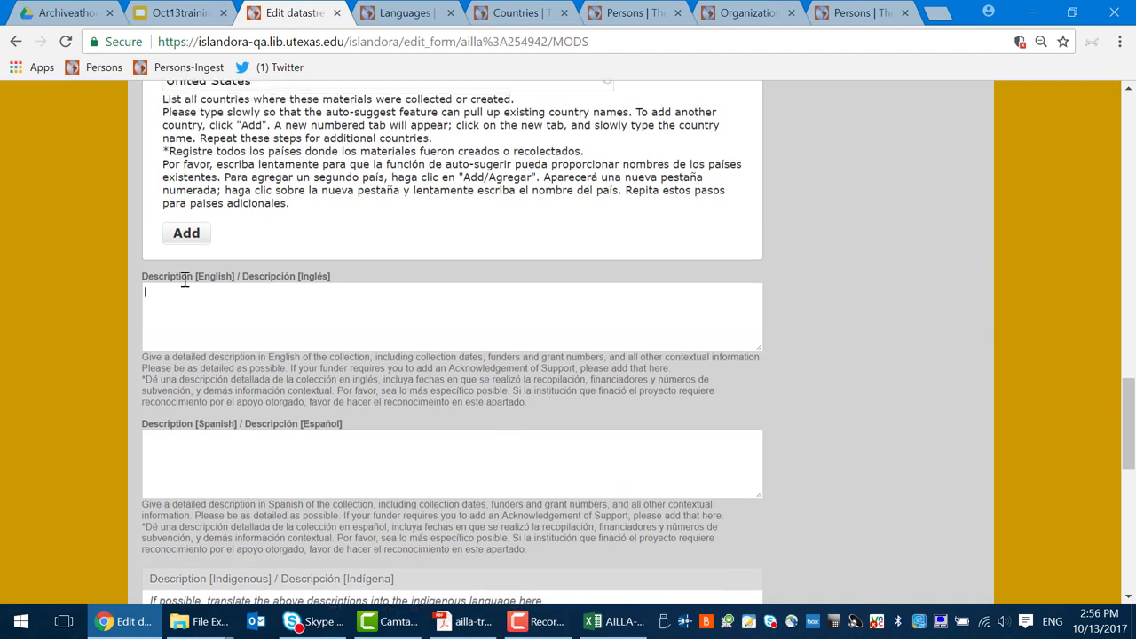
scroll(185, 280, down, 1)
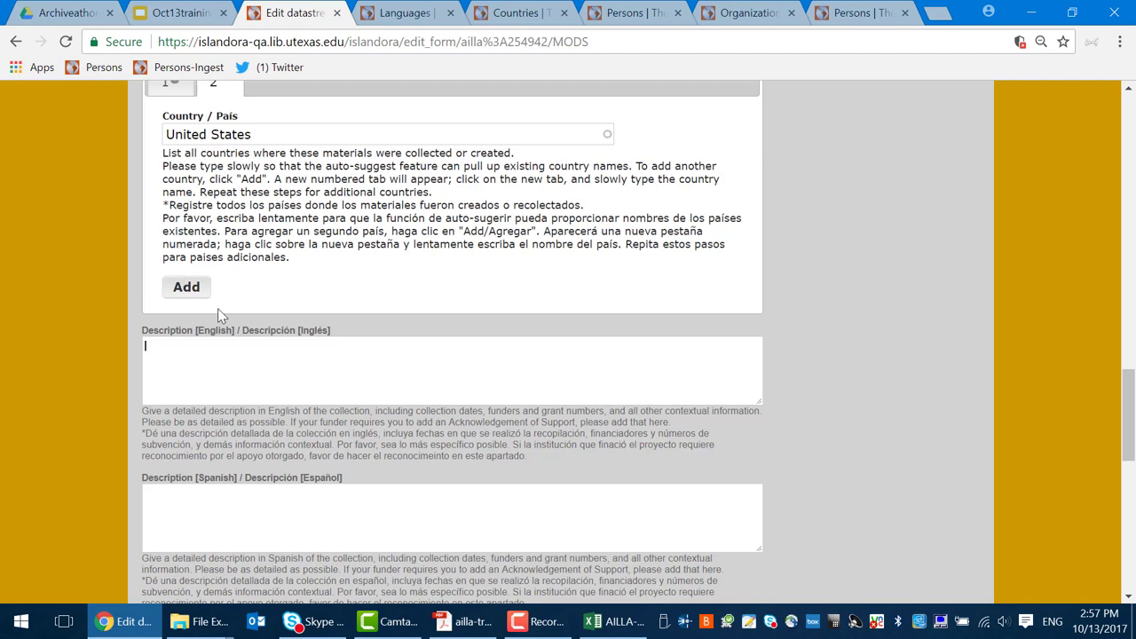
Copy the English description from cell P4 into the Description [English] field.
click(608, 623)
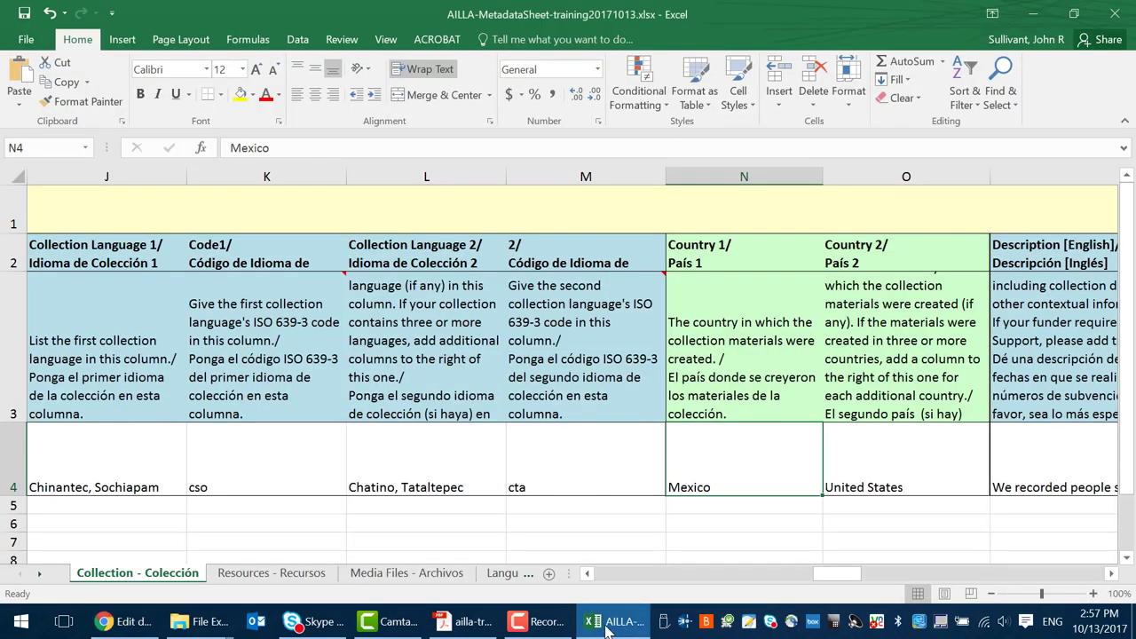
click(1016, 454)
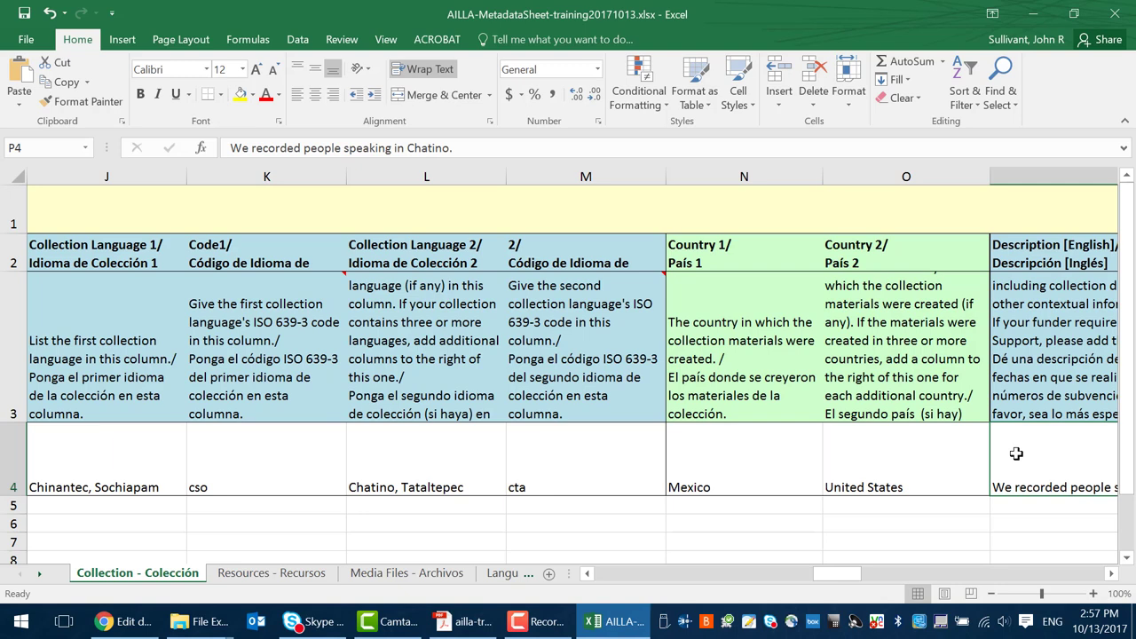
key(Right)
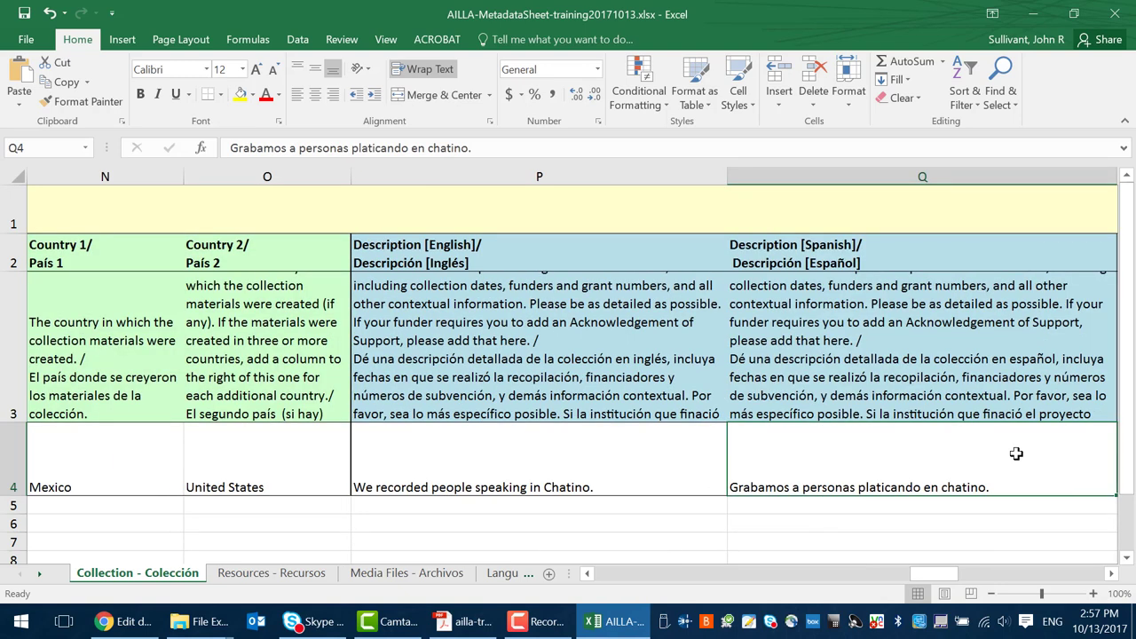
double_click(536, 488)
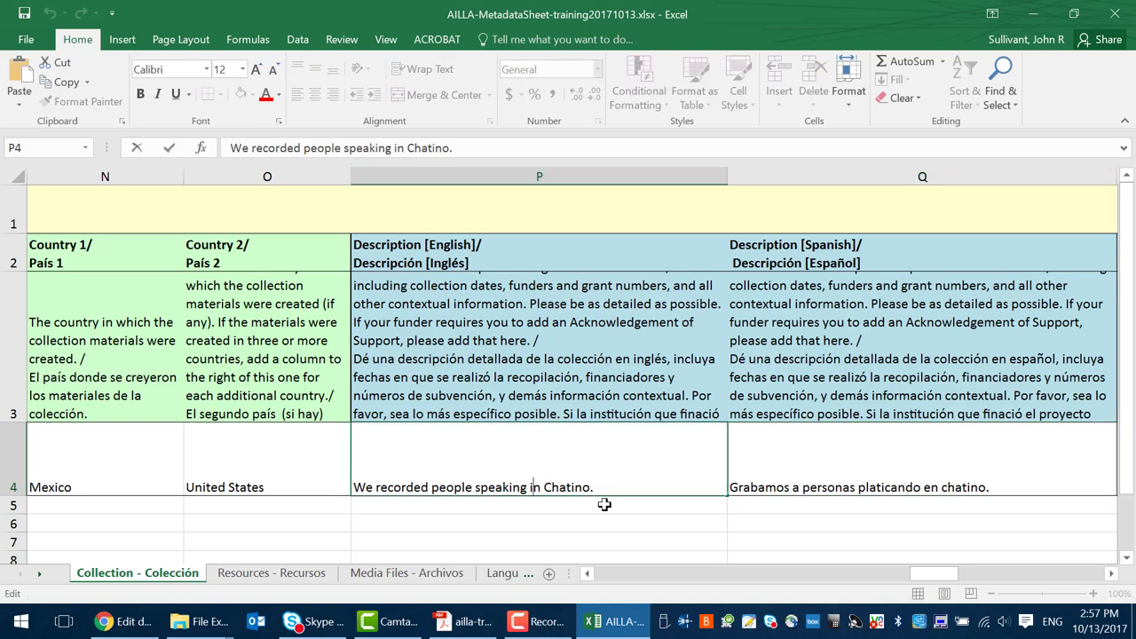
drag(597, 486, 354, 487)
key(ctrl+c)
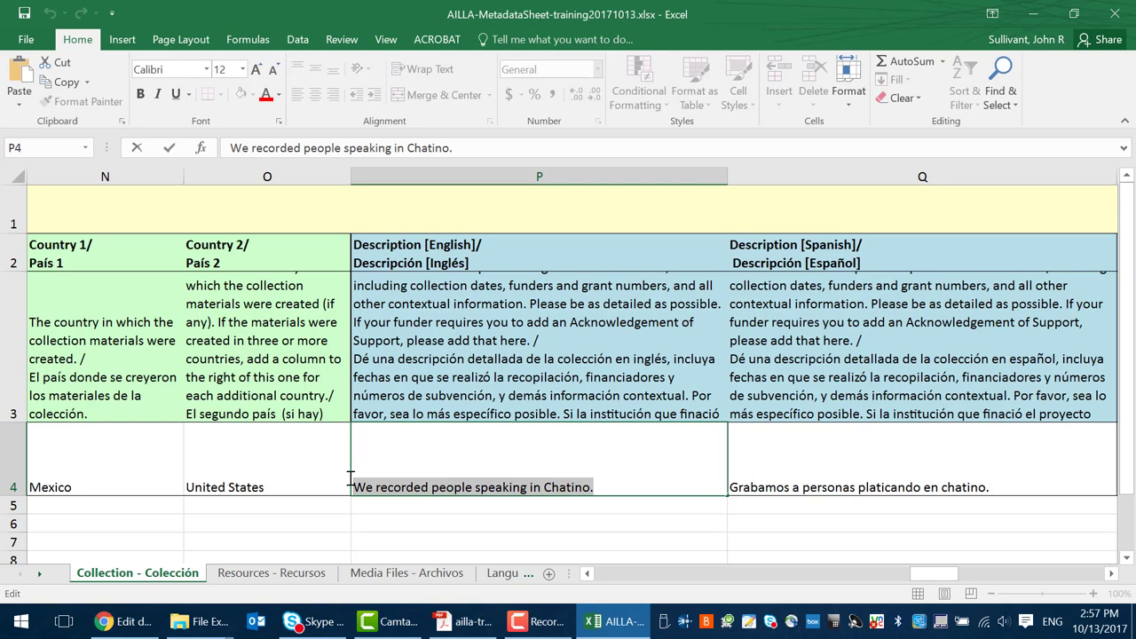
click(590, 621)
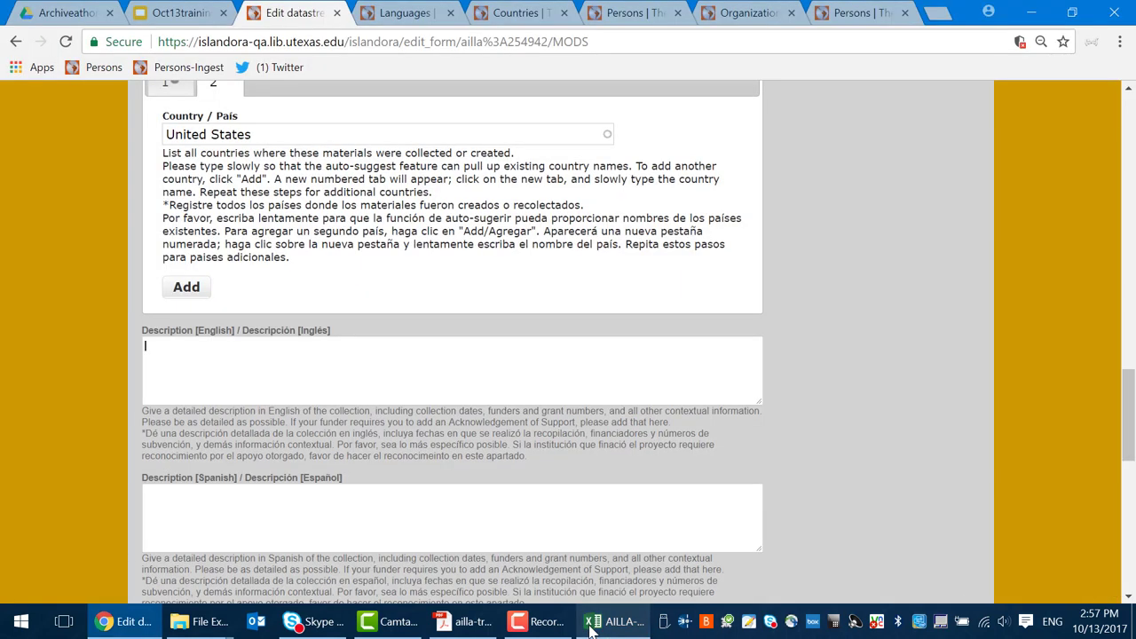
click(163, 380)
key(ctrl+v)
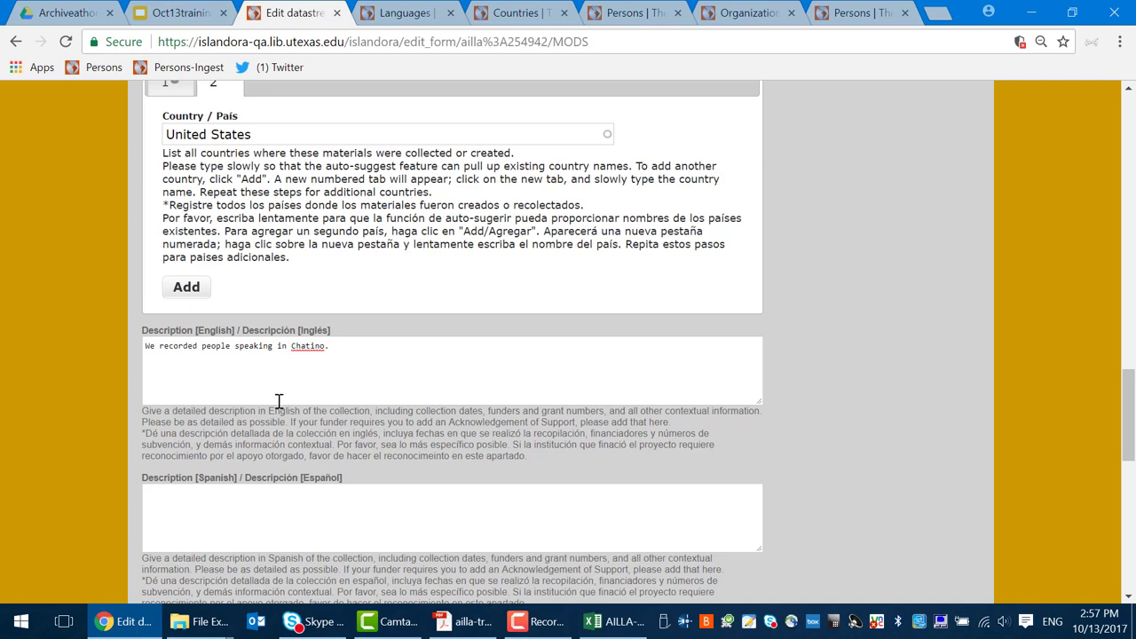
Select and copy the Spanish description text in cell Q4.
click(281, 500)
click(626, 625)
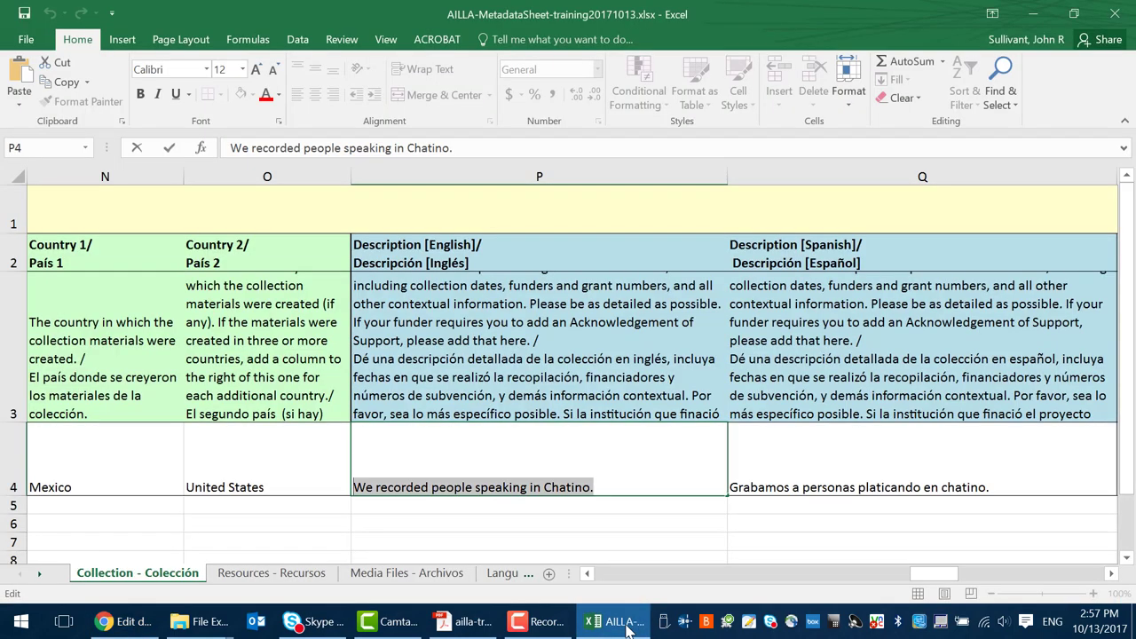
click(835, 477)
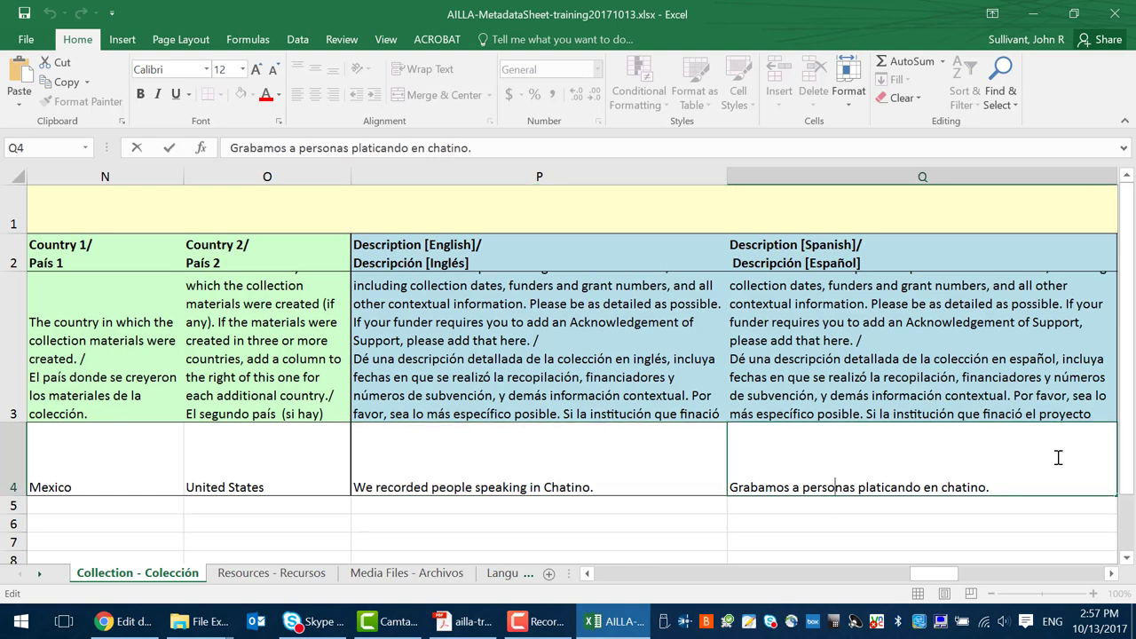
double_click(1009, 485)
drag(1009, 486, 756, 476)
key(ctrl+c)
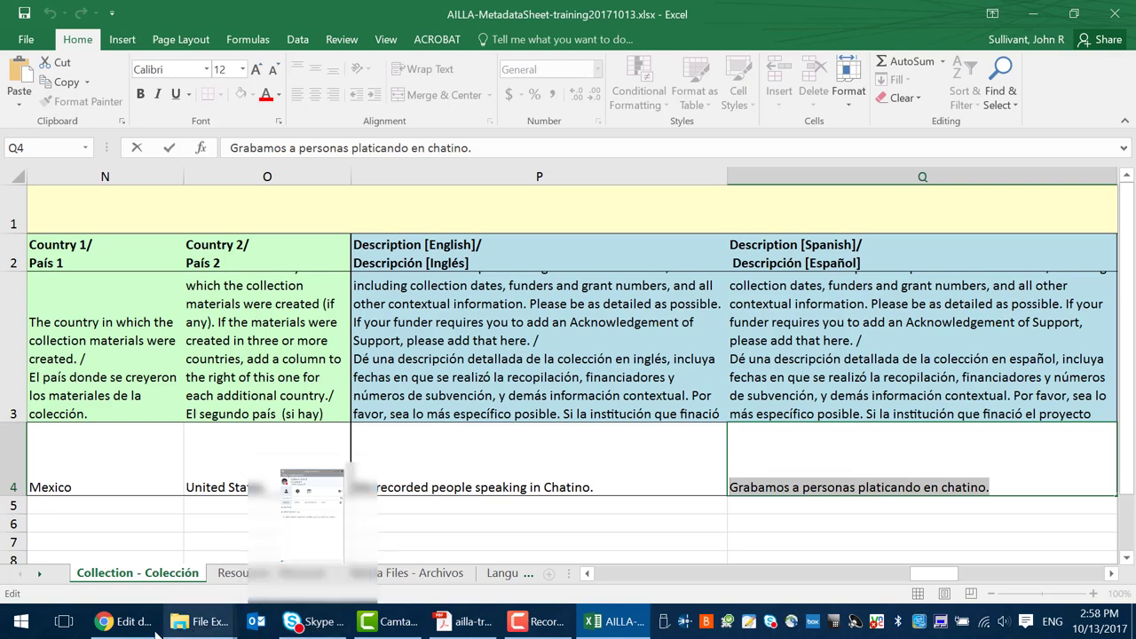
Paste 'Grabamos a personas platicando en chatino.' into Description [Spanish], then select Description [Indigenous].
click(116, 626)
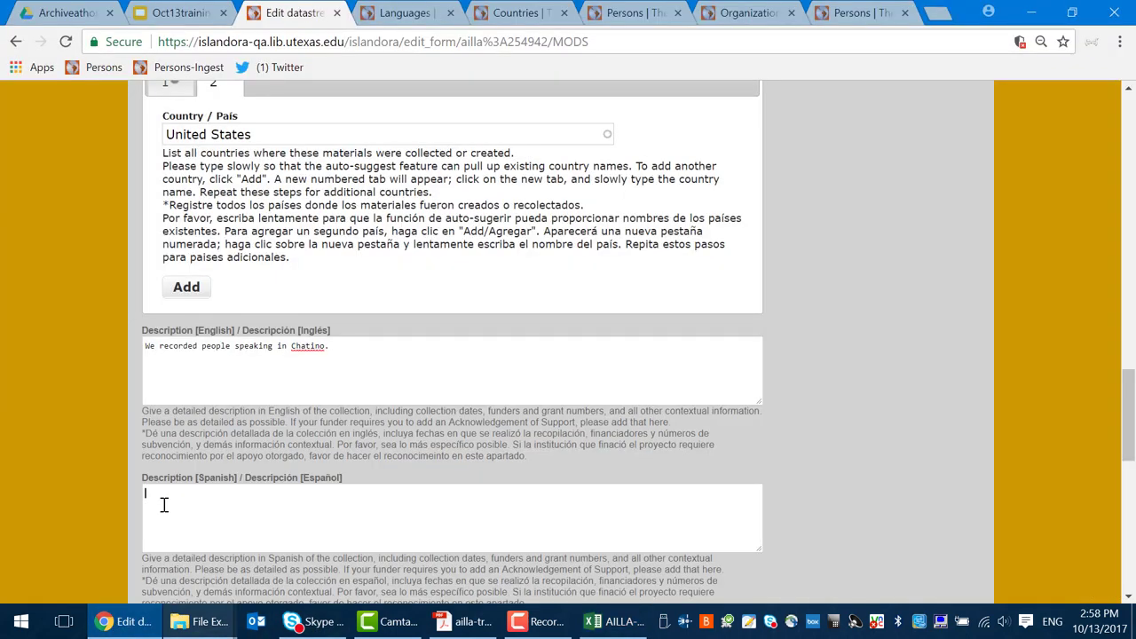
key(ctrl+v)
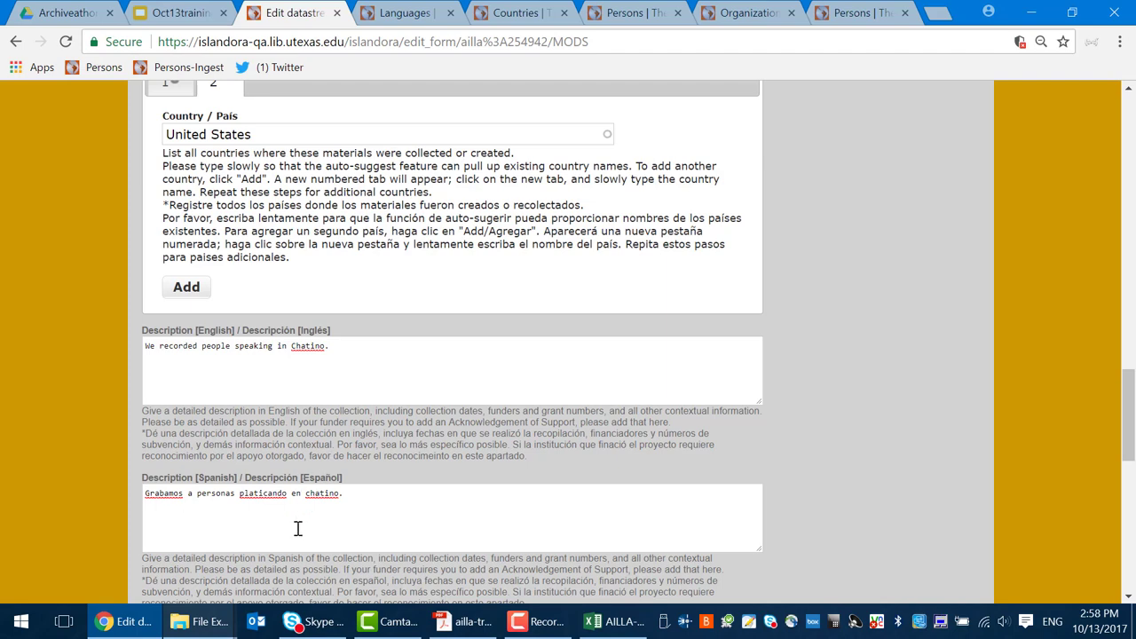
scroll(299, 530, down, 4)
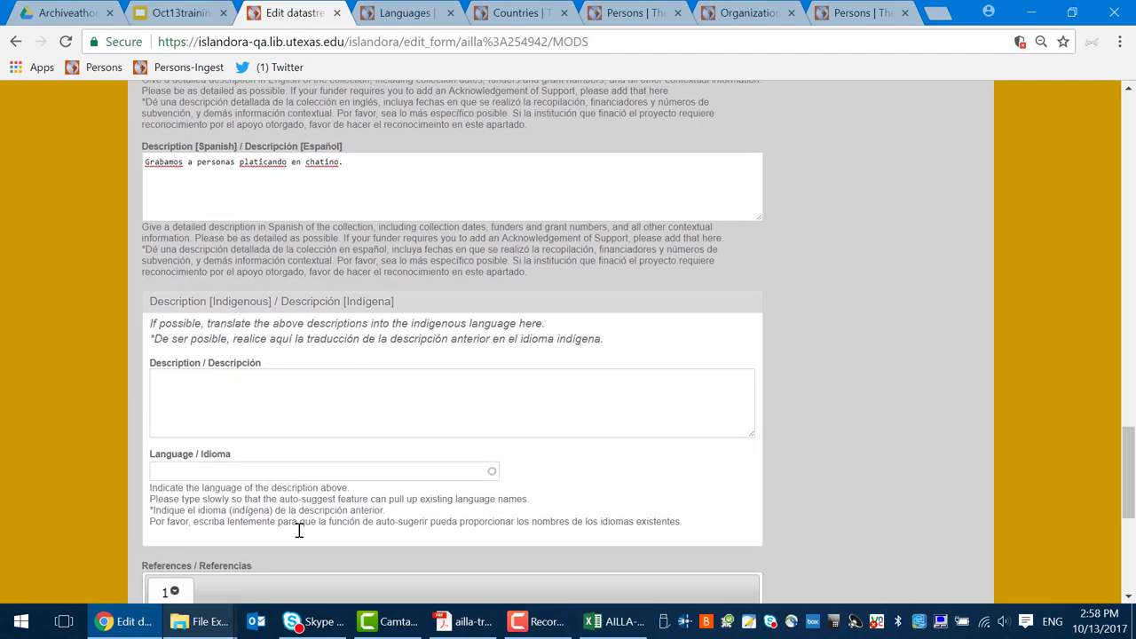
click(197, 389)
Copy the indigenous description from cell R4 into the Description [Indigenous] field.
click(606, 623)
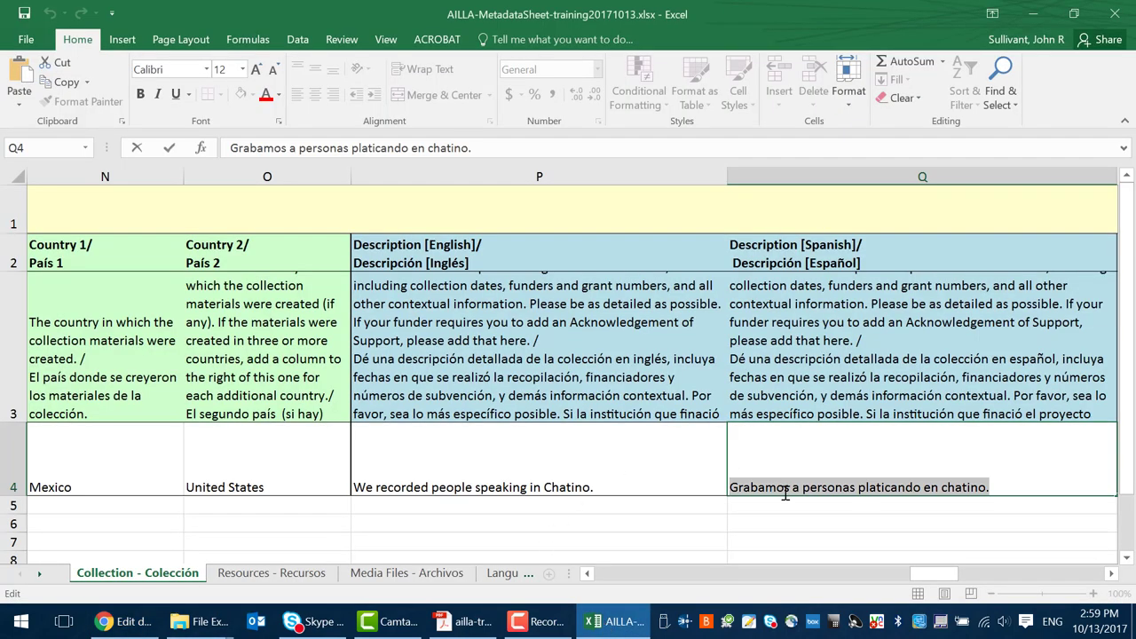
key(Tab)
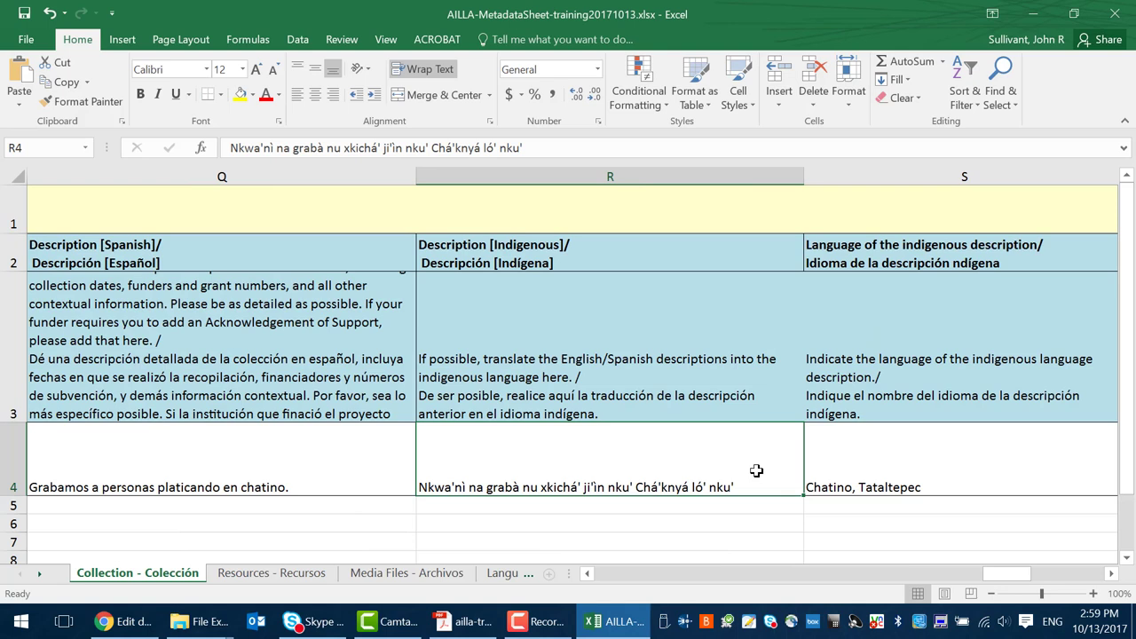
double_click(747, 486)
drag(748, 486, 405, 483)
key(ctrl+c)
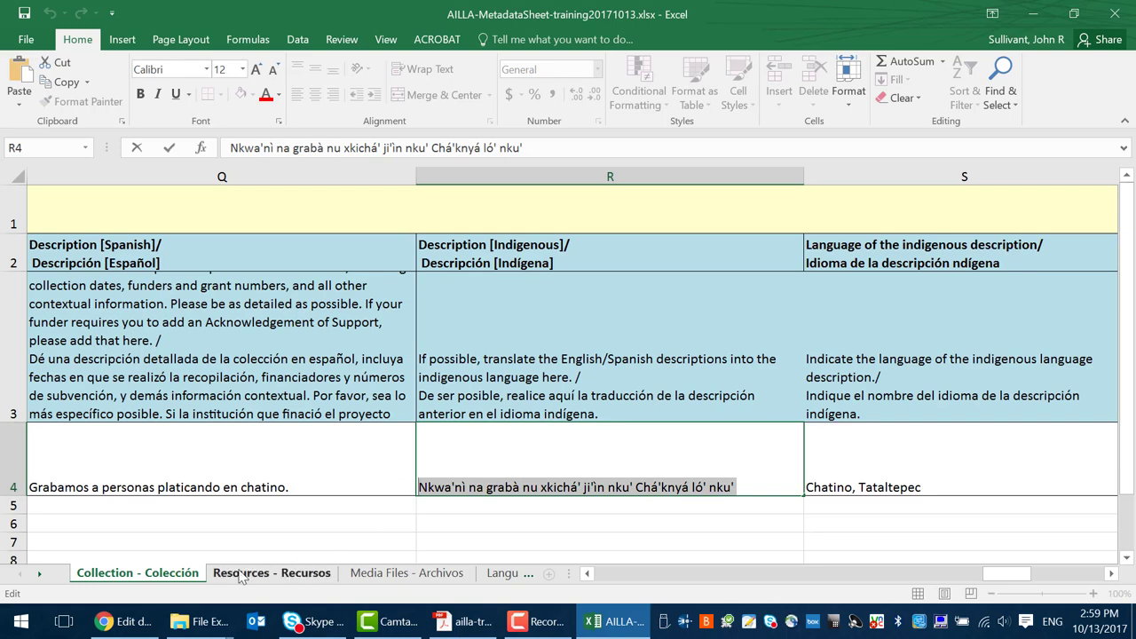
click(124, 622)
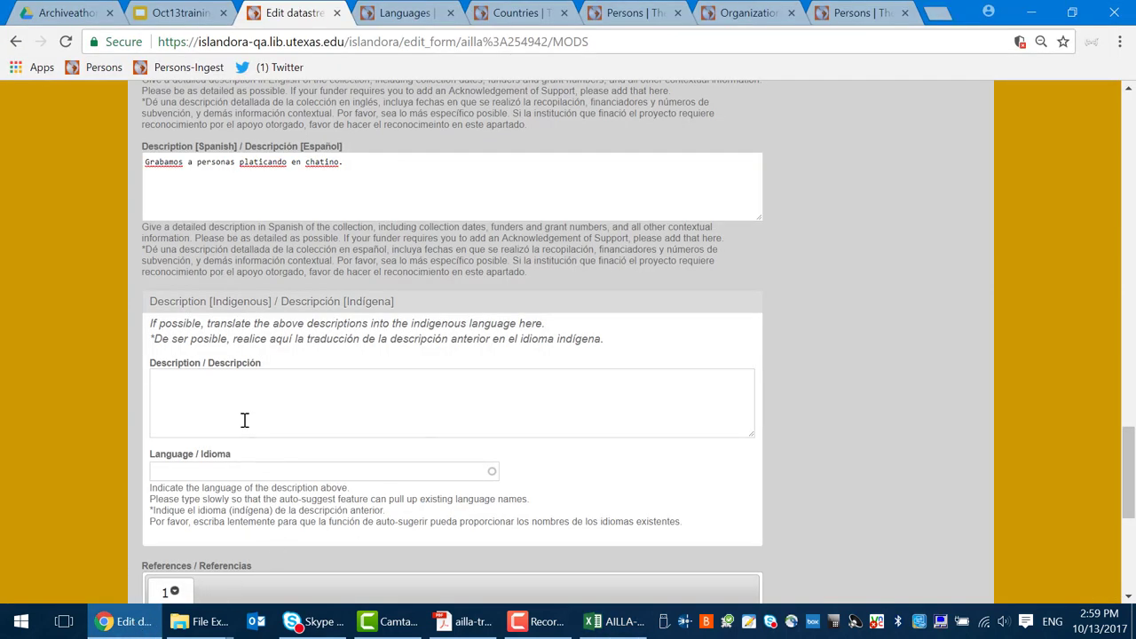
key(ctrl+v)
Set the indigenous description's language to Chatino, Tataltepec de Valdés (cta).
click(217, 472)
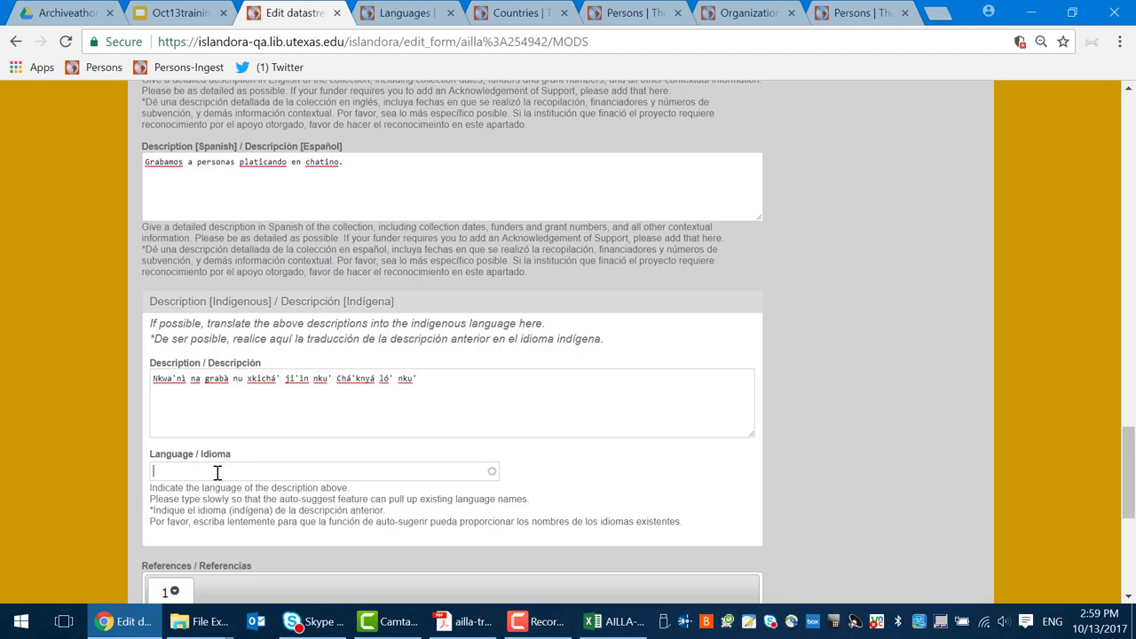
text(chat)
key(BackSpace)
key(BackSpace)
key(BackSpace)
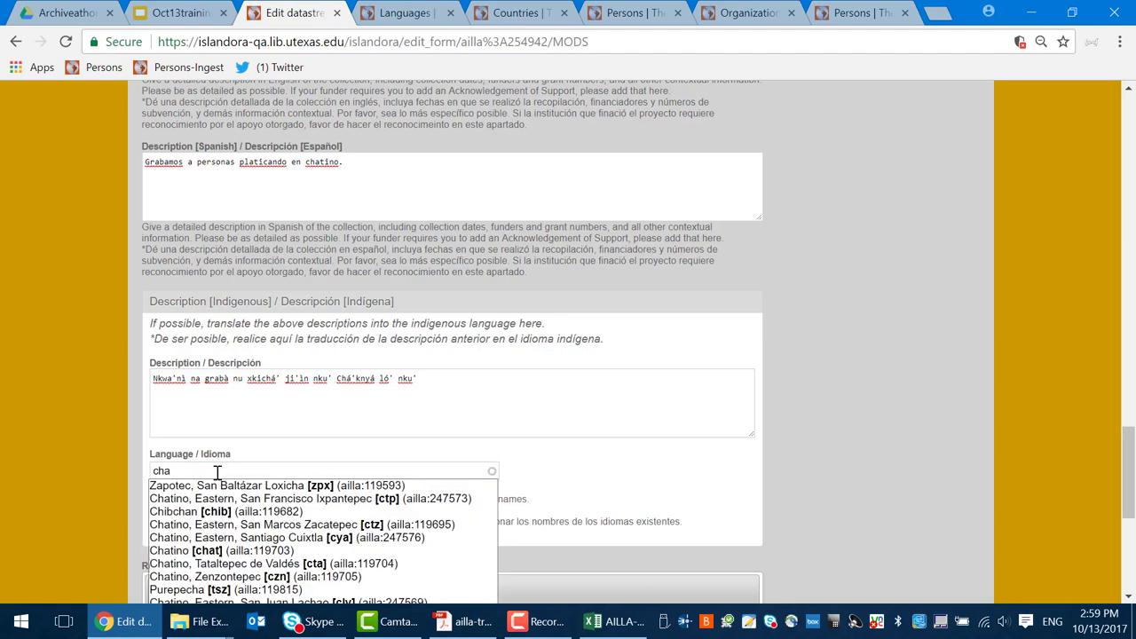
key(BackSpace)
text(talt)
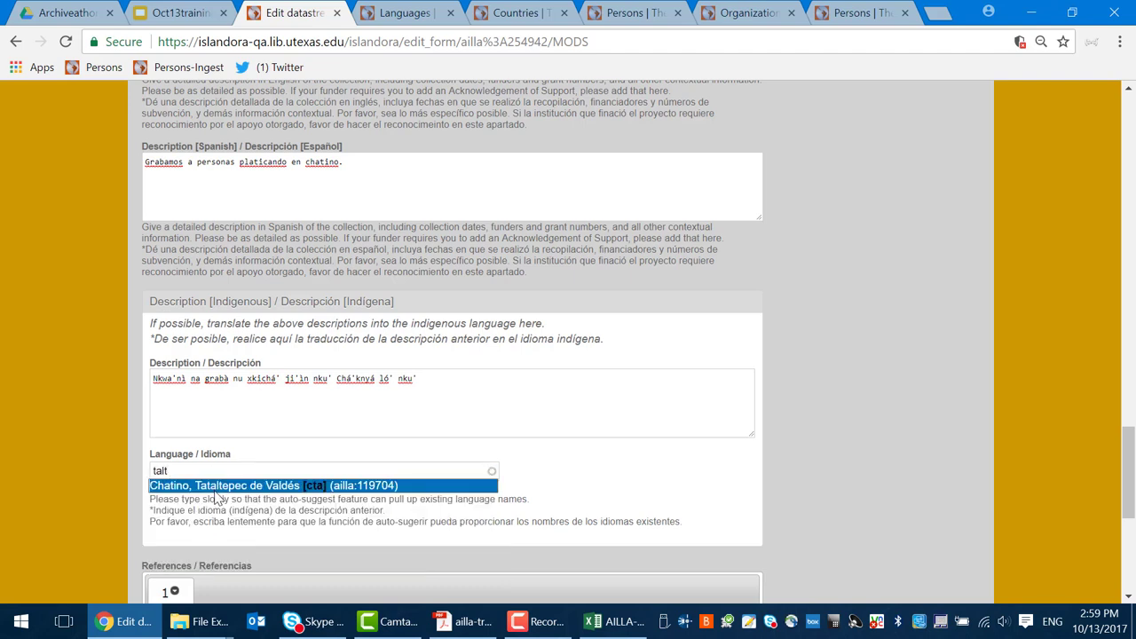
click(215, 490)
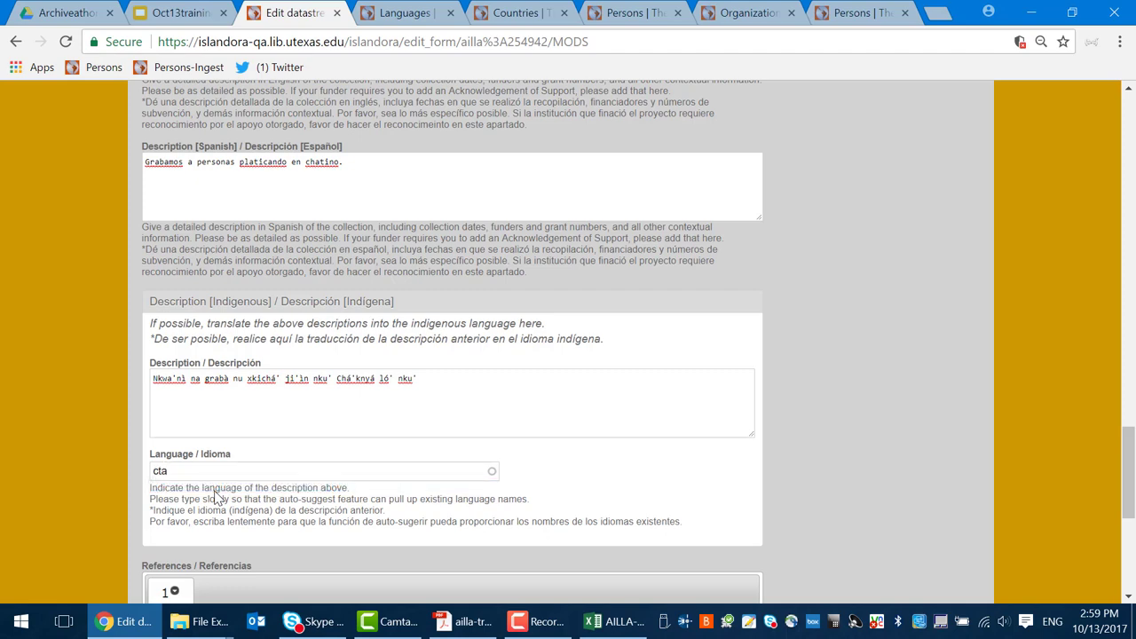
scroll(307, 461, down, 5)
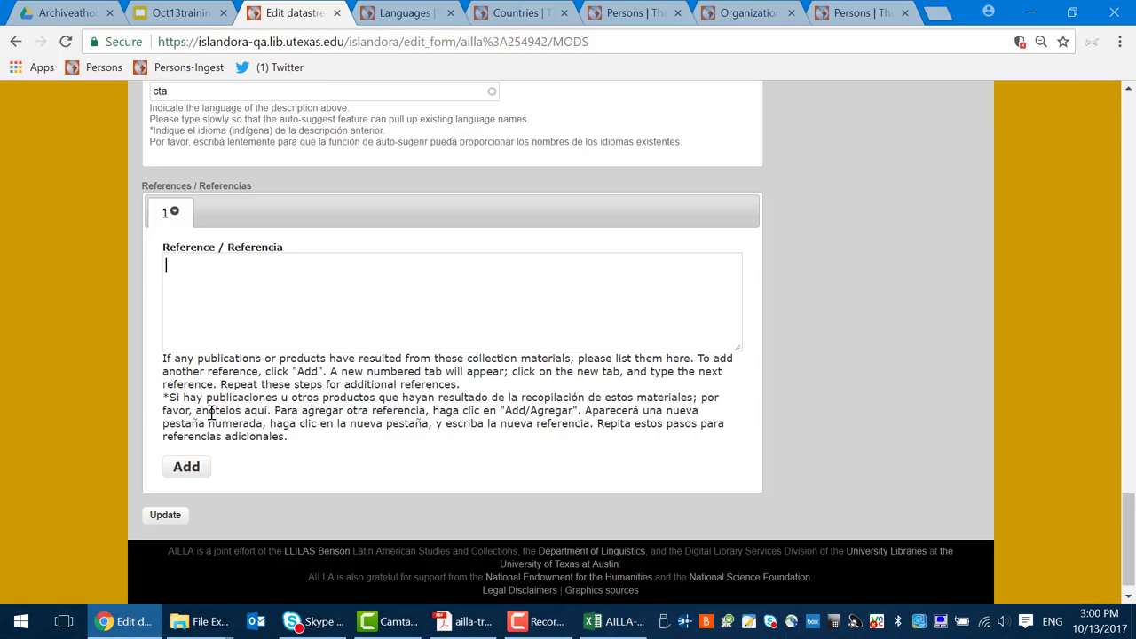
Paste the 2014 Chatino Language Documentation Project citation as a reference and click Update.
text(Woodbury, Anthony and Emiliana Cruz. 2014. Finding a way into a family of tone languages: The story and methods of the Chatino Language Documentation Project. Language Documentation and Conservation. Vol. 8. Pp. 490-524.)
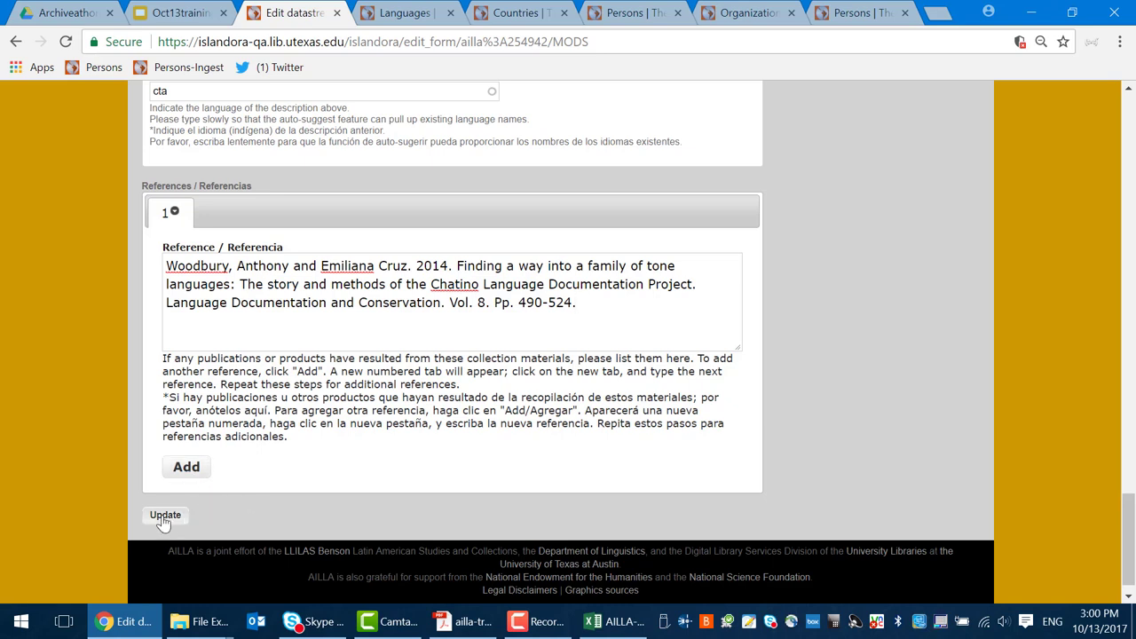
click(164, 518)
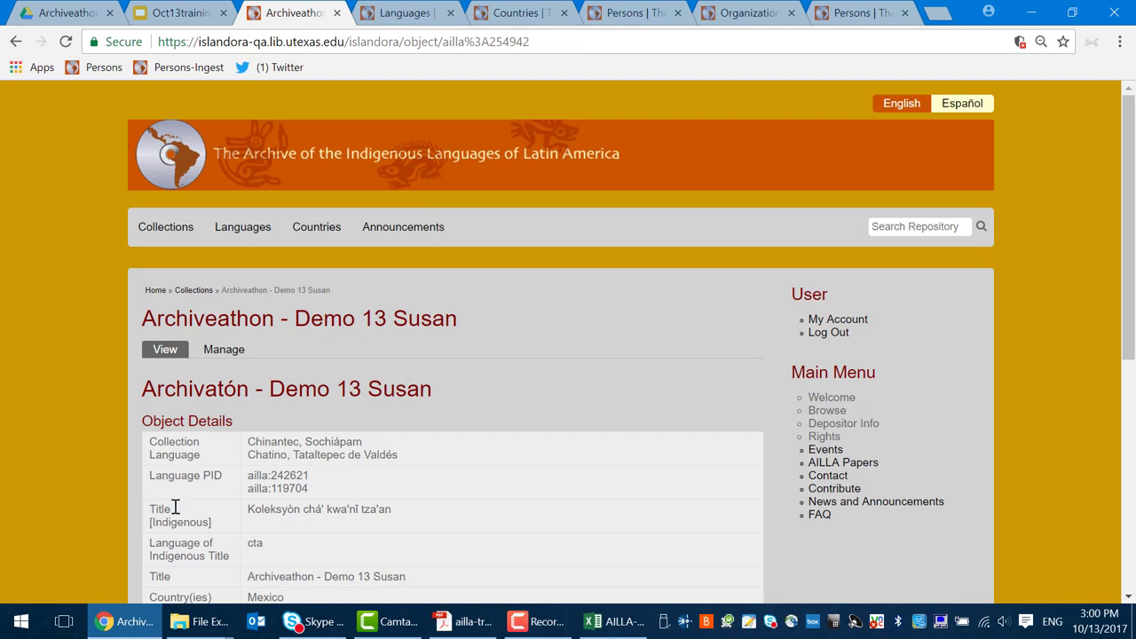
Scroll down the Demo 13 object page to review the Object Details table.
scroll(346, 448, down, 2)
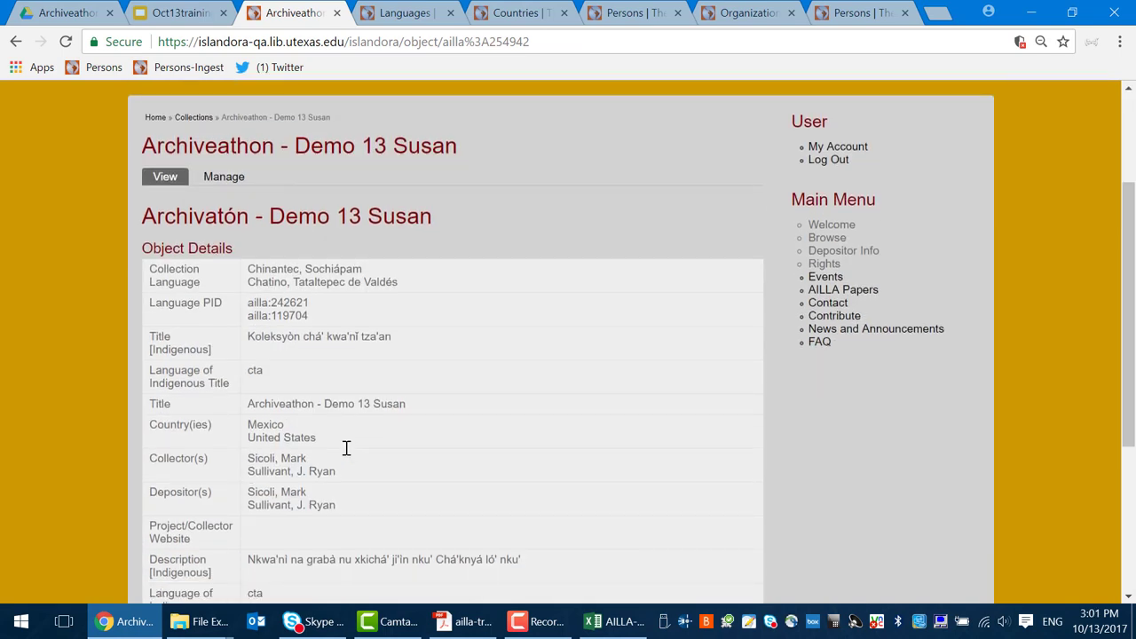
scroll(346, 448, down, 1)
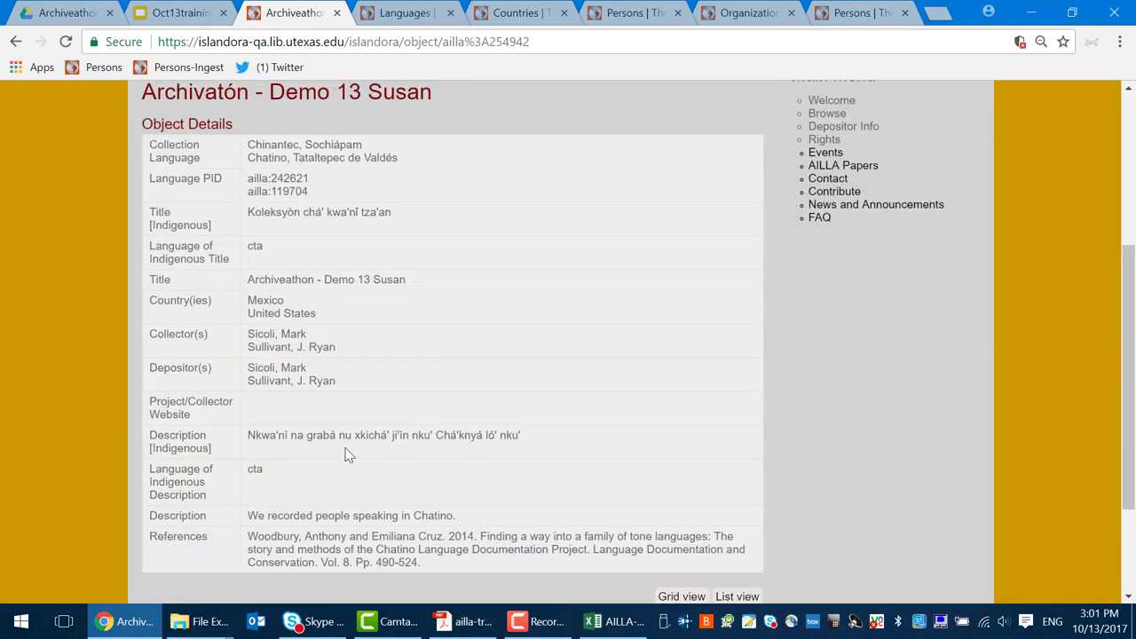
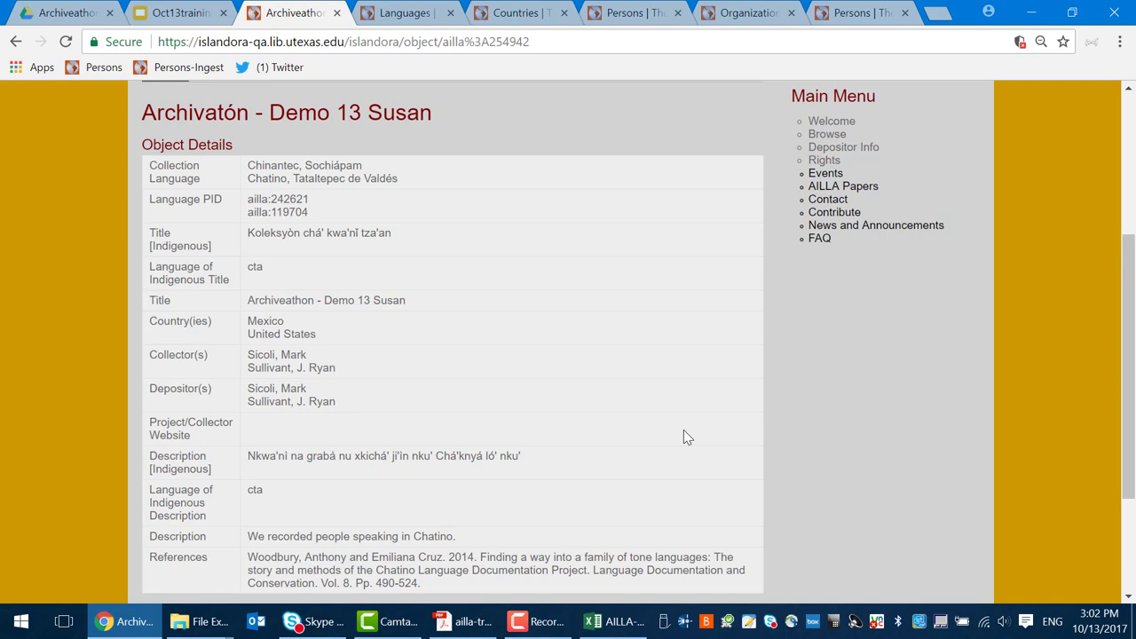
Advance the training slides to the Create a Resource task, then return to the collection page.
click(124, 628)
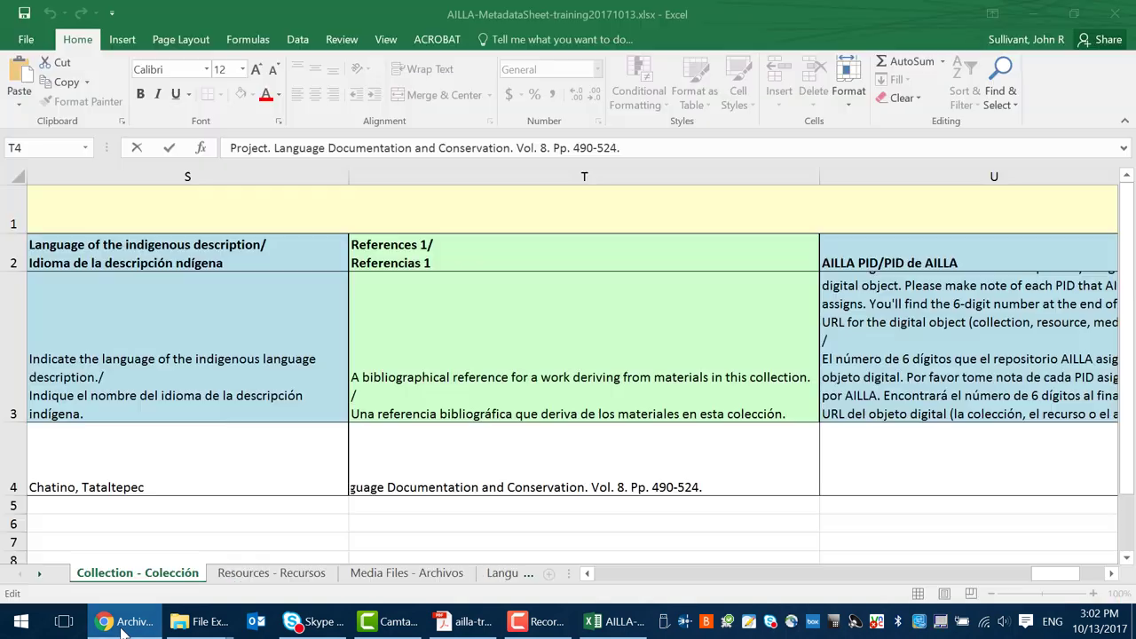
click(126, 626)
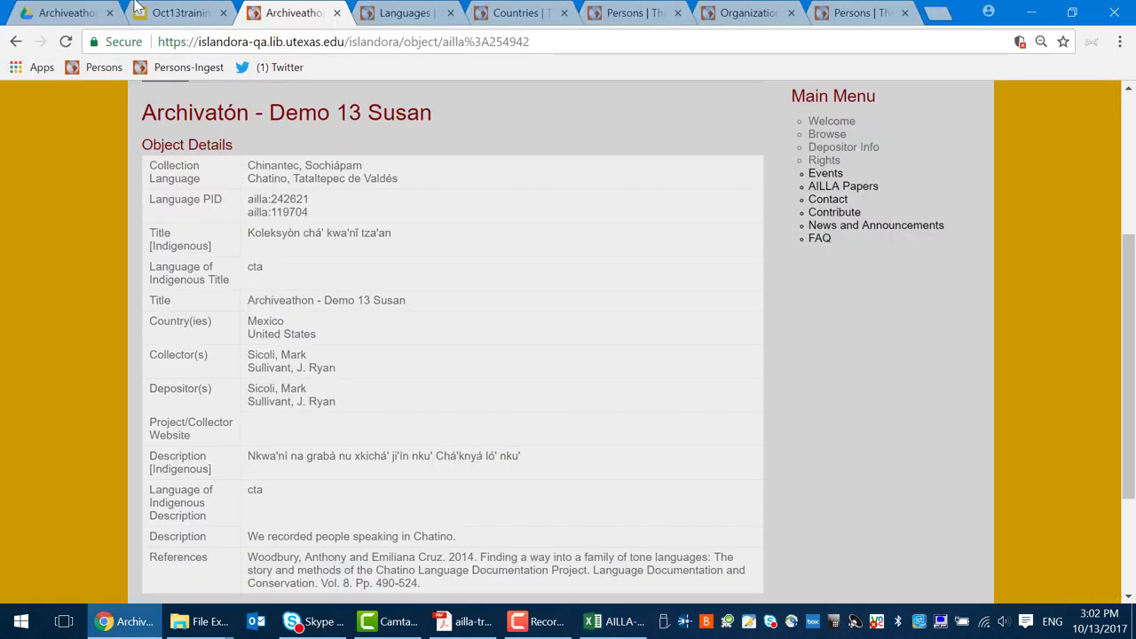
click(162, 16)
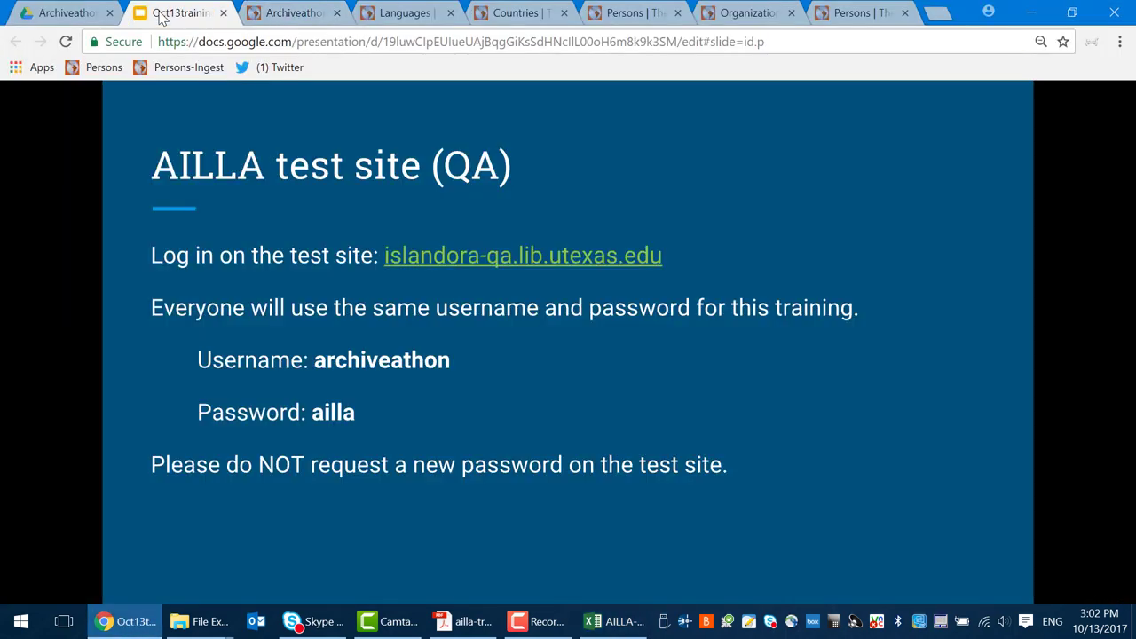
key(Right)
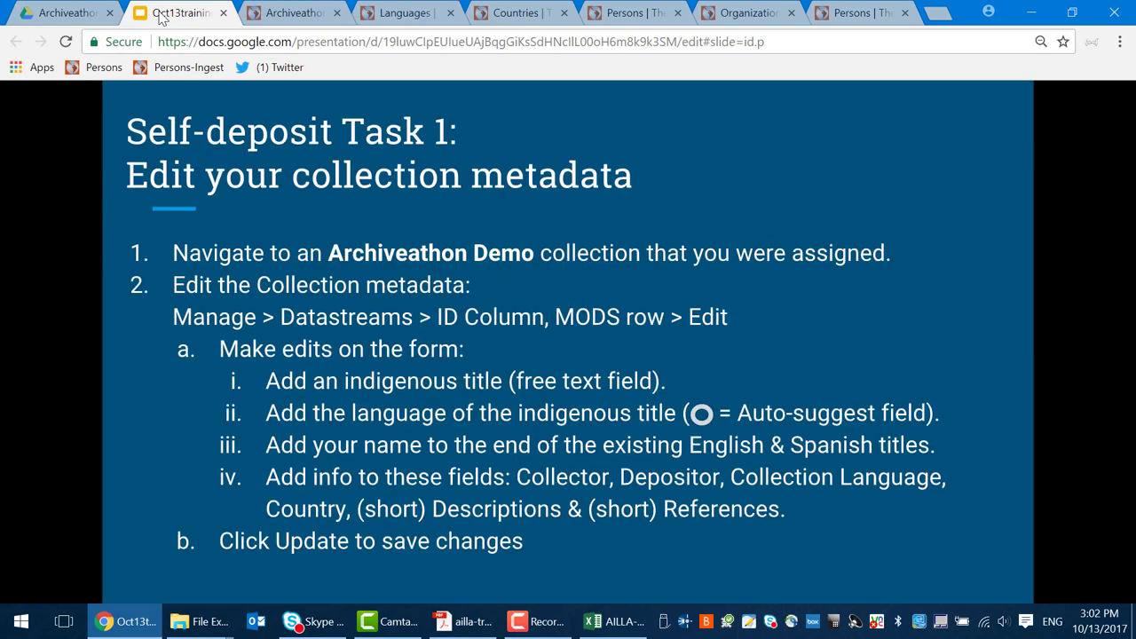
key(Right)
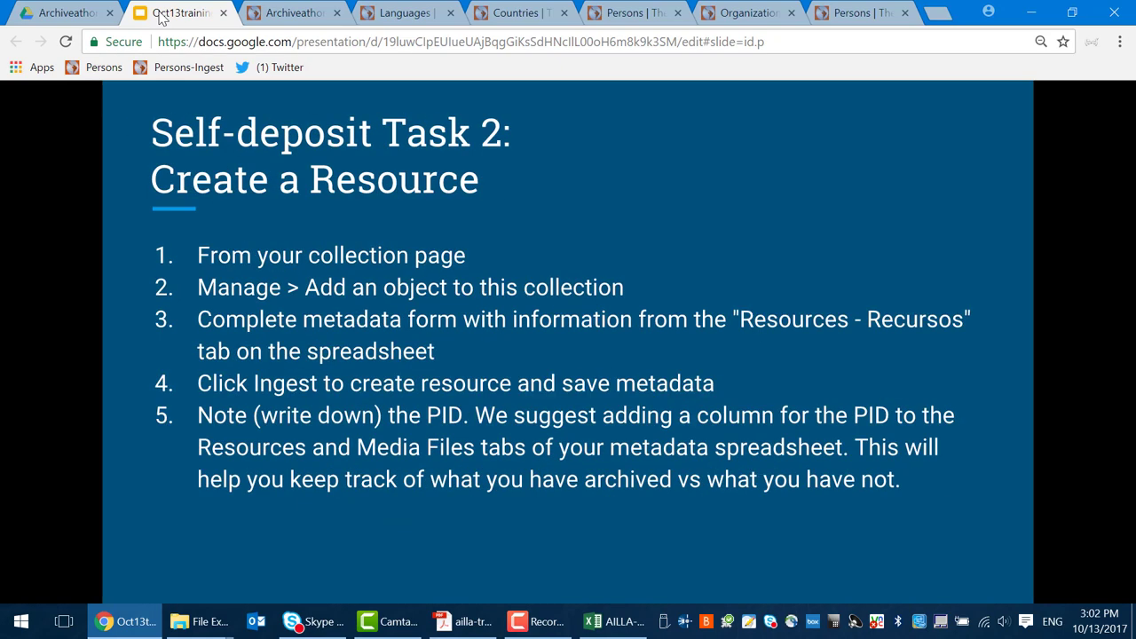
click(318, 18)
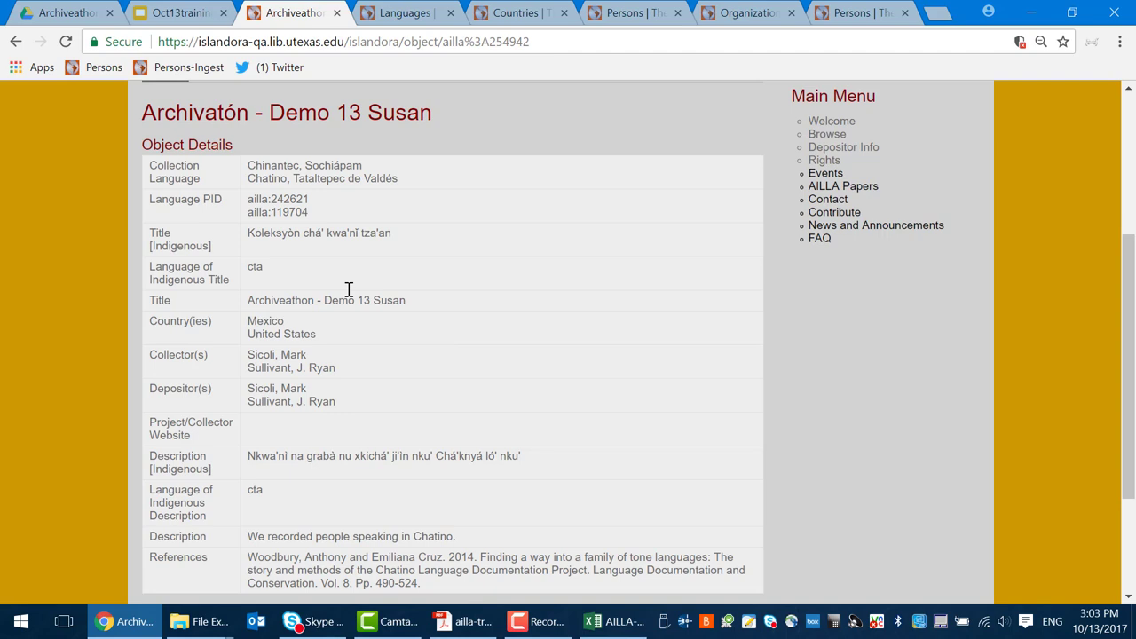
Close the old training slides and open Oct13training_v1 from the Archiveathon Drive folder.
click(194, 13)
key(ctrl+Tab)
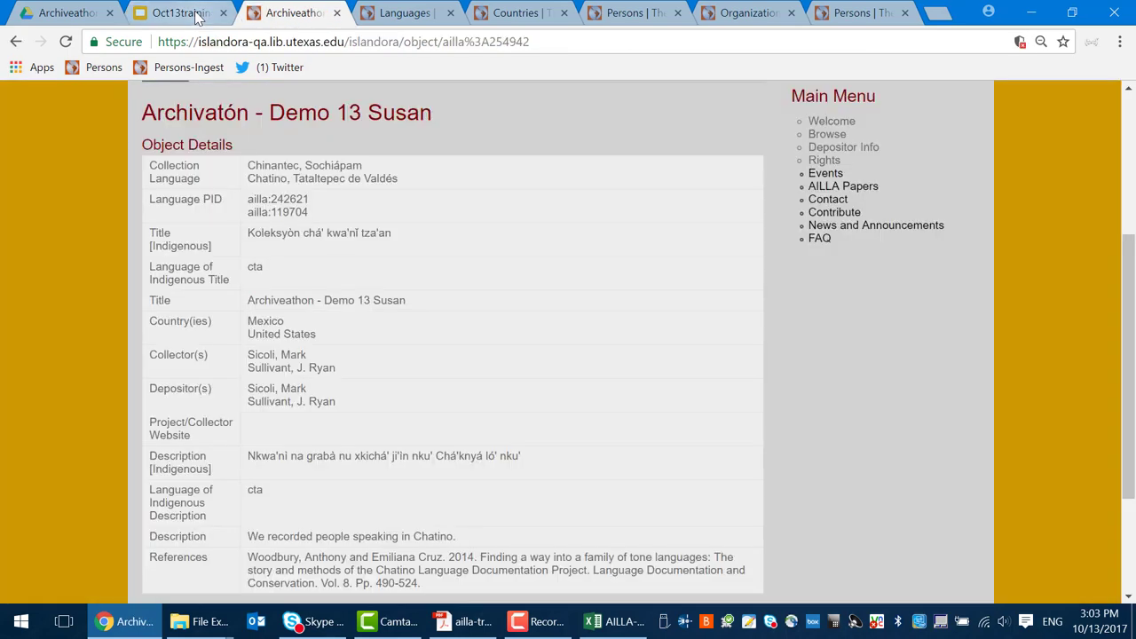
middle_click(197, 15)
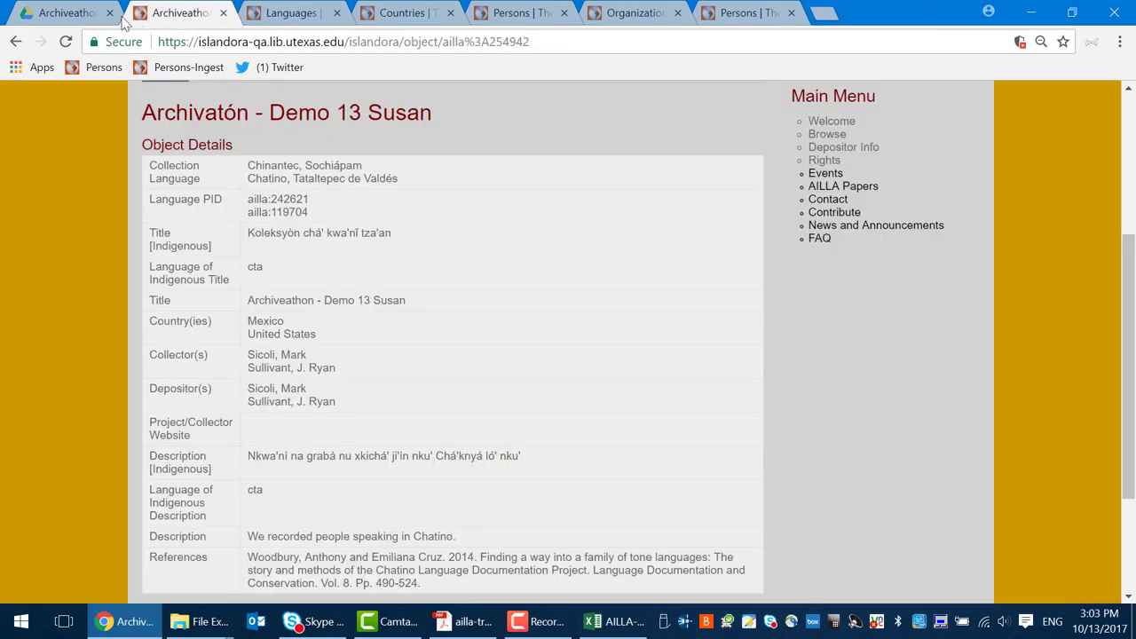
click(89, 14)
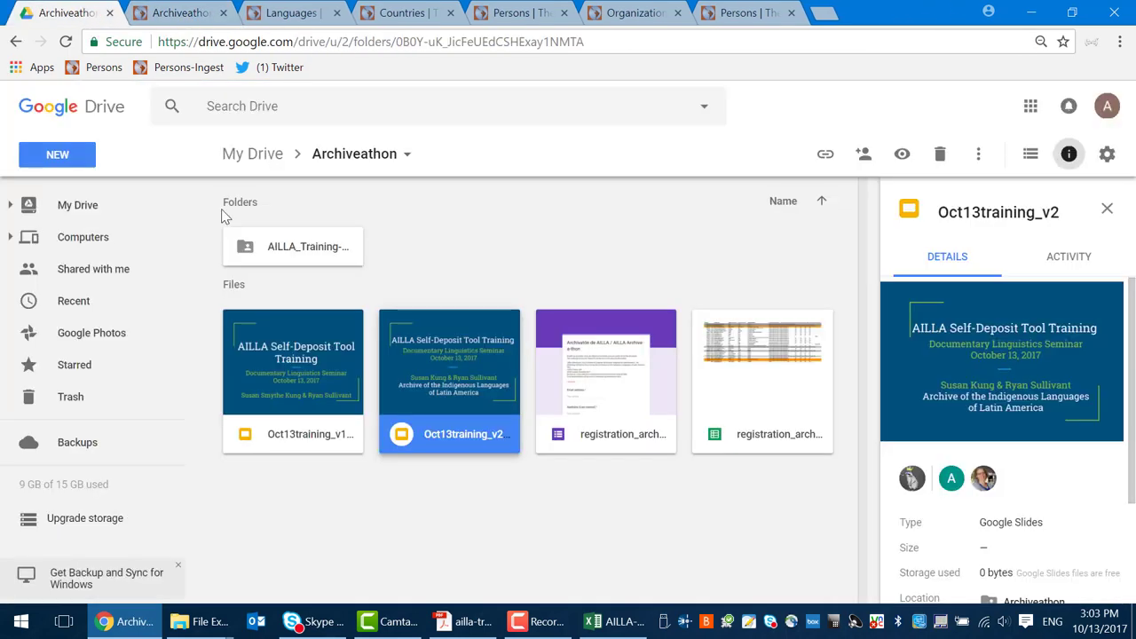
double_click(263, 370)
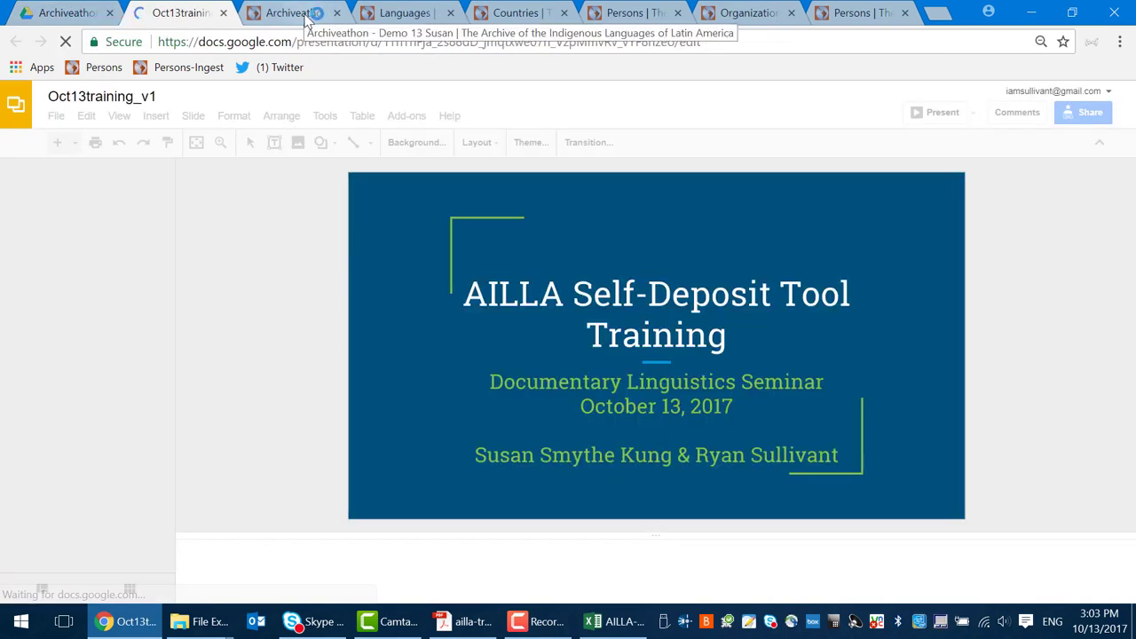
click(305, 14)
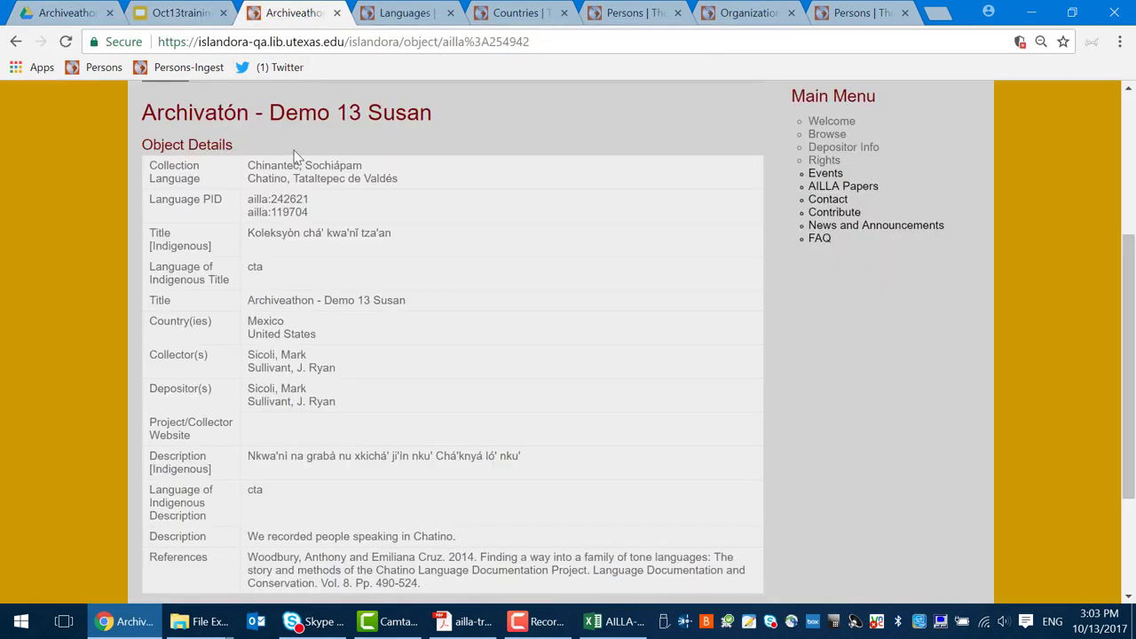
Choose 'Add an object to this Collection' from the Demo 13 Susan collection's Manage tab.
scroll(257, 165, up, 2)
scroll(256, 169, down, 1)
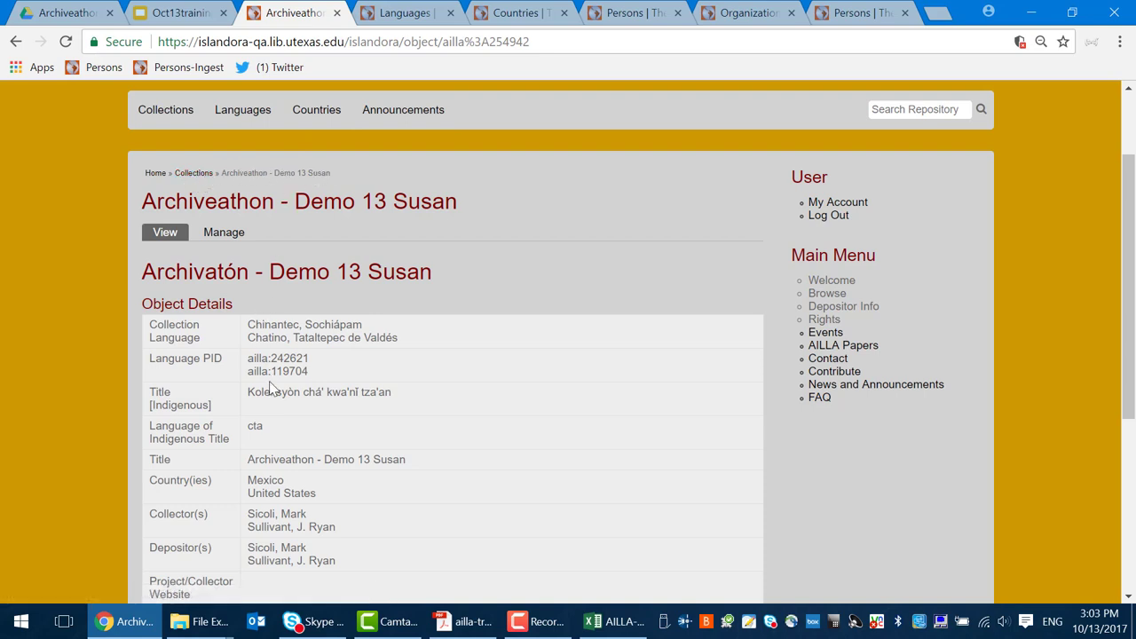
click(208, 233)
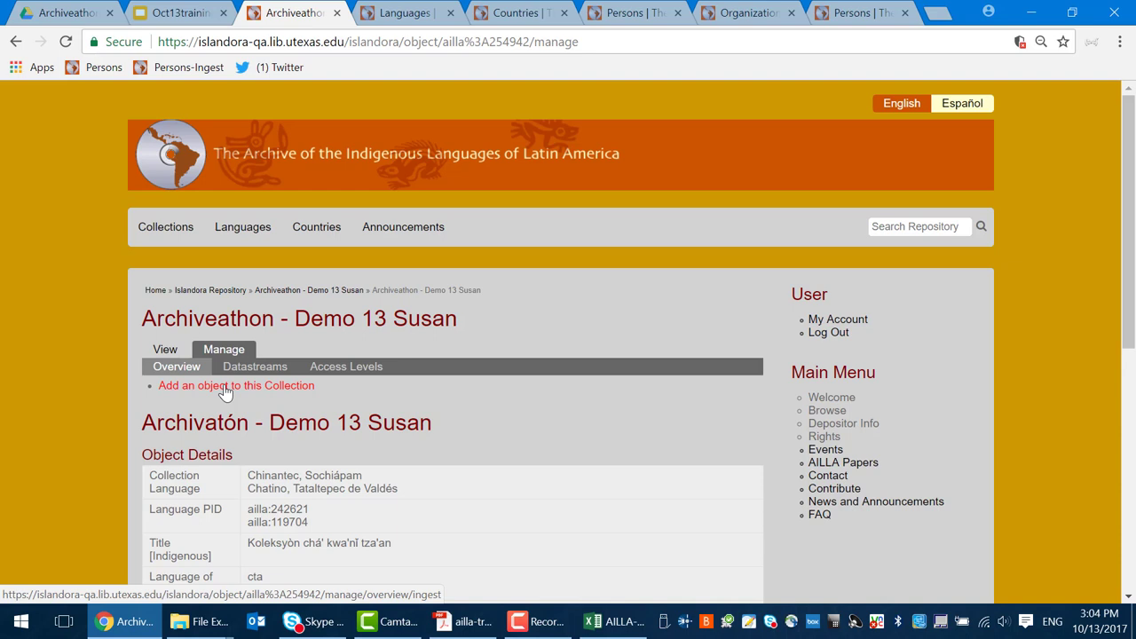
click(225, 387)
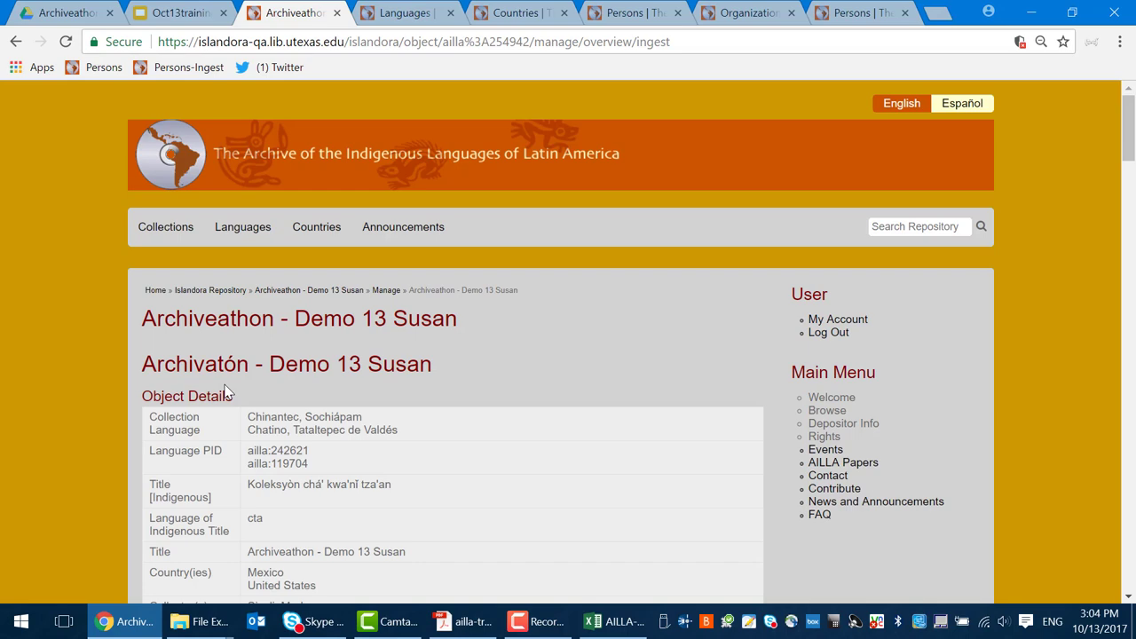
Set the page zoom back to 80% and scroll down to the Resource Form title fields.
key(ctrl+minus)
key(ctrl+plus)
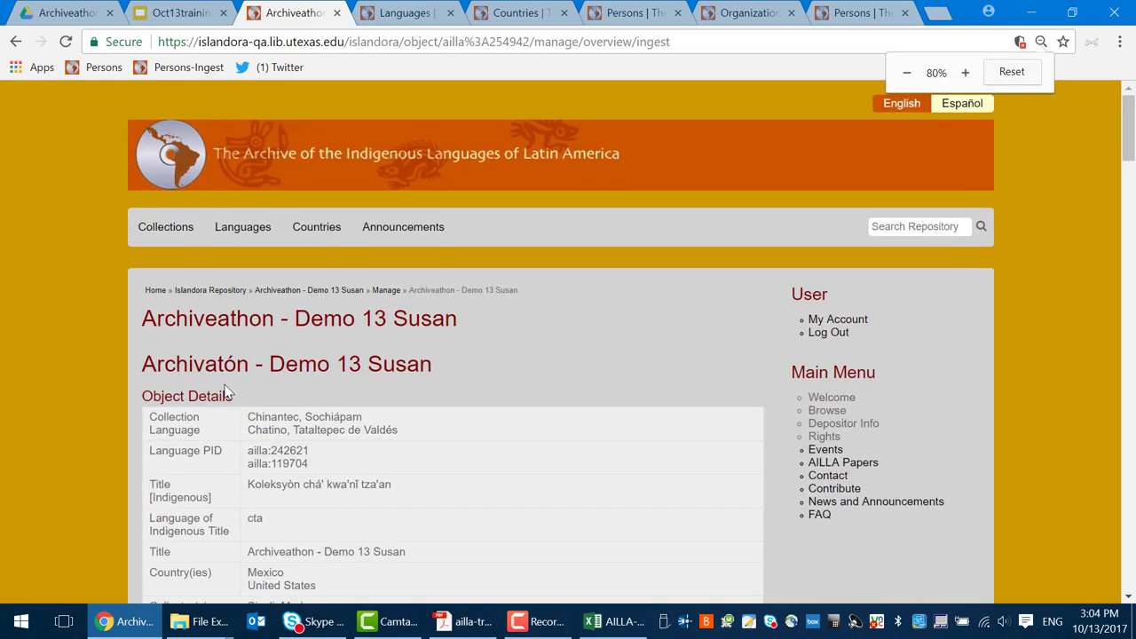
scroll(226, 393, down, 5)
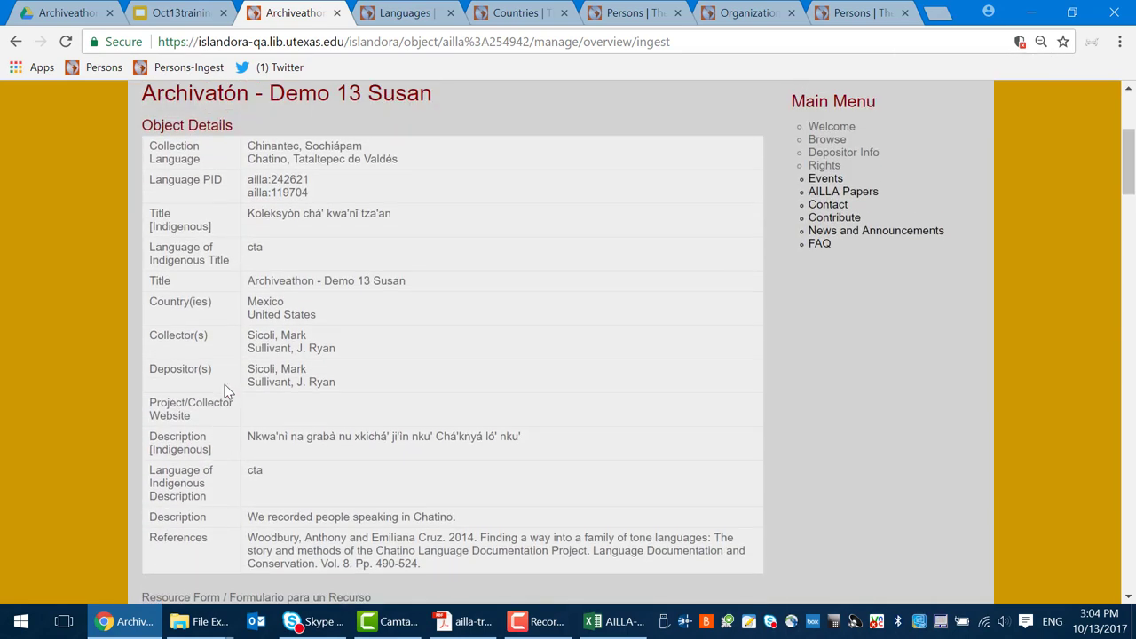
scroll(226, 393, down, 2)
scroll(226, 391, up, 2)
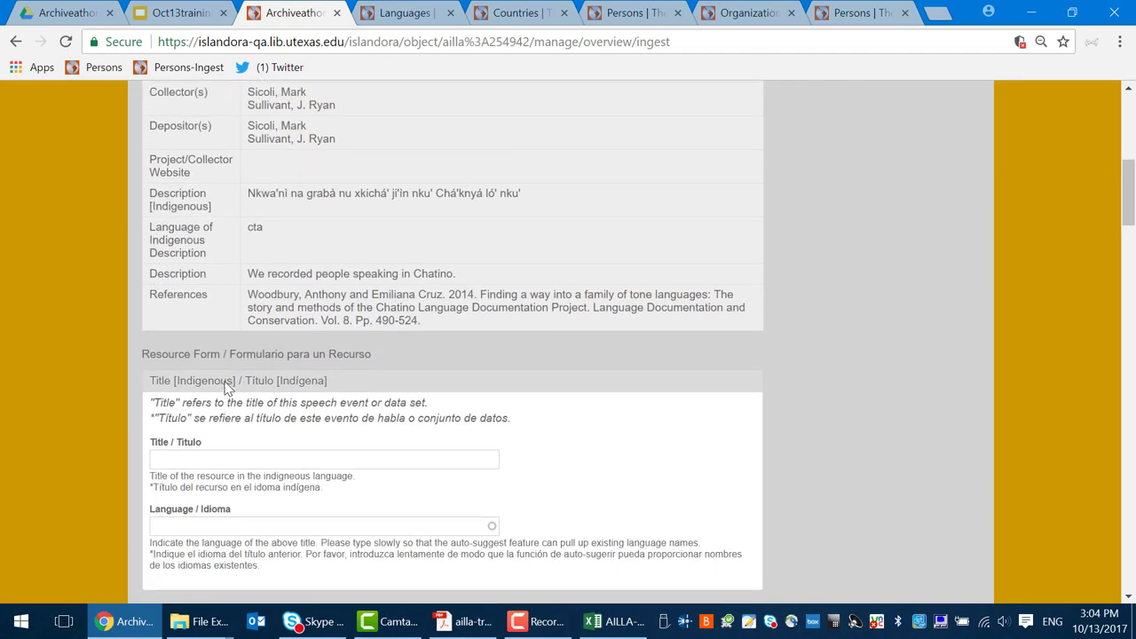
scroll(226, 387, down, 3)
scroll(225, 383, down, 2)
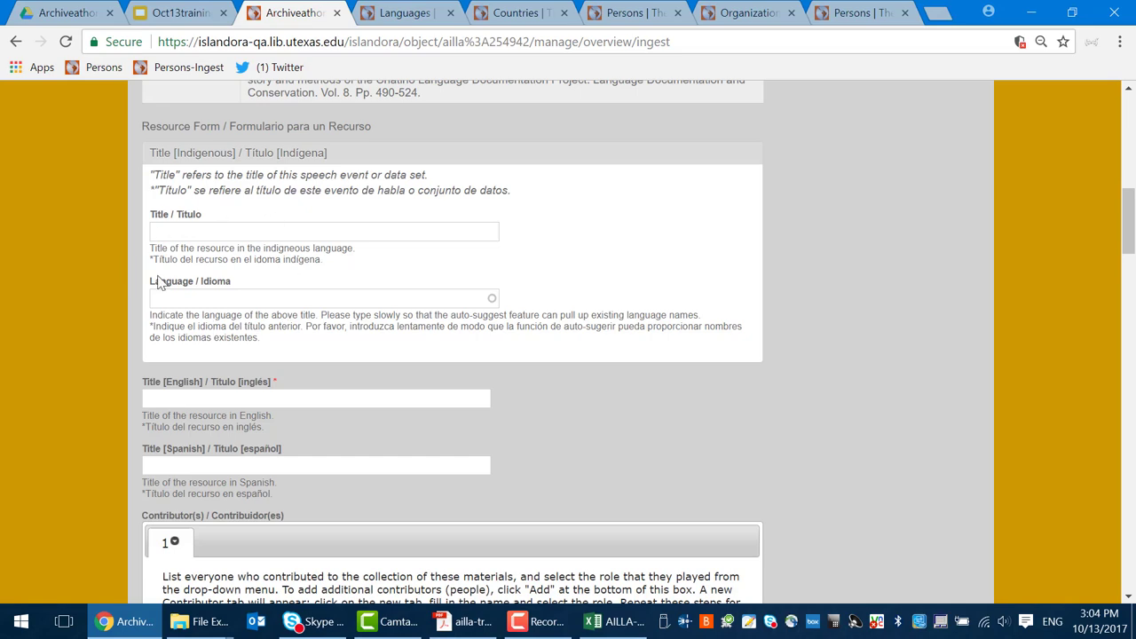
Copy 'Map Navigation Pilot' from cell C4 of the Excel Resources - Recursos sheet.
click(630, 623)
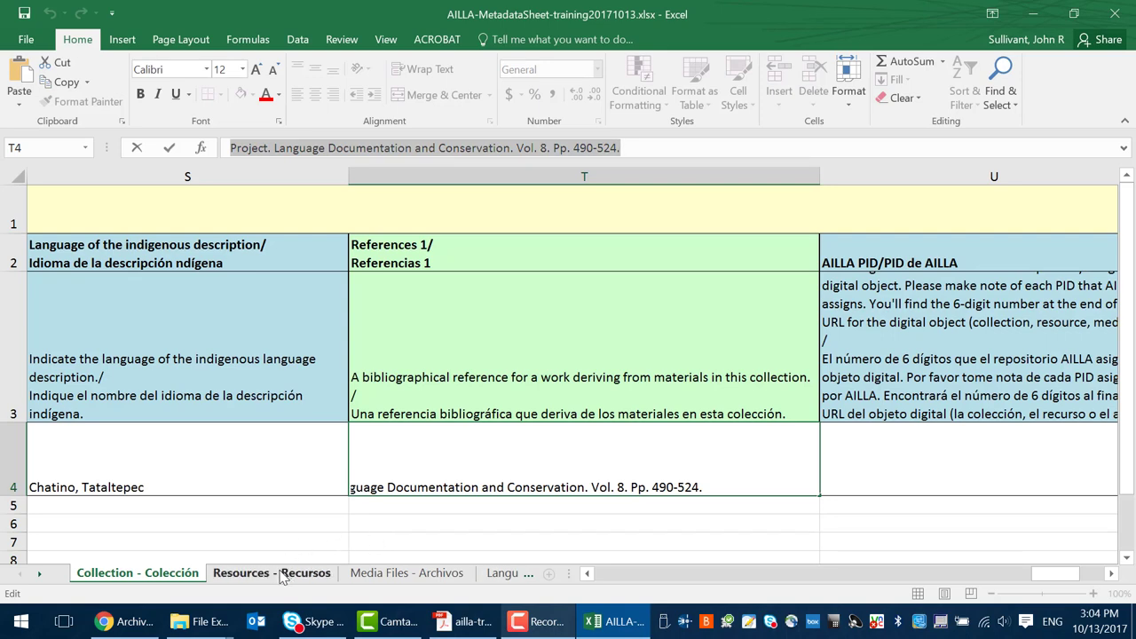
click(282, 574)
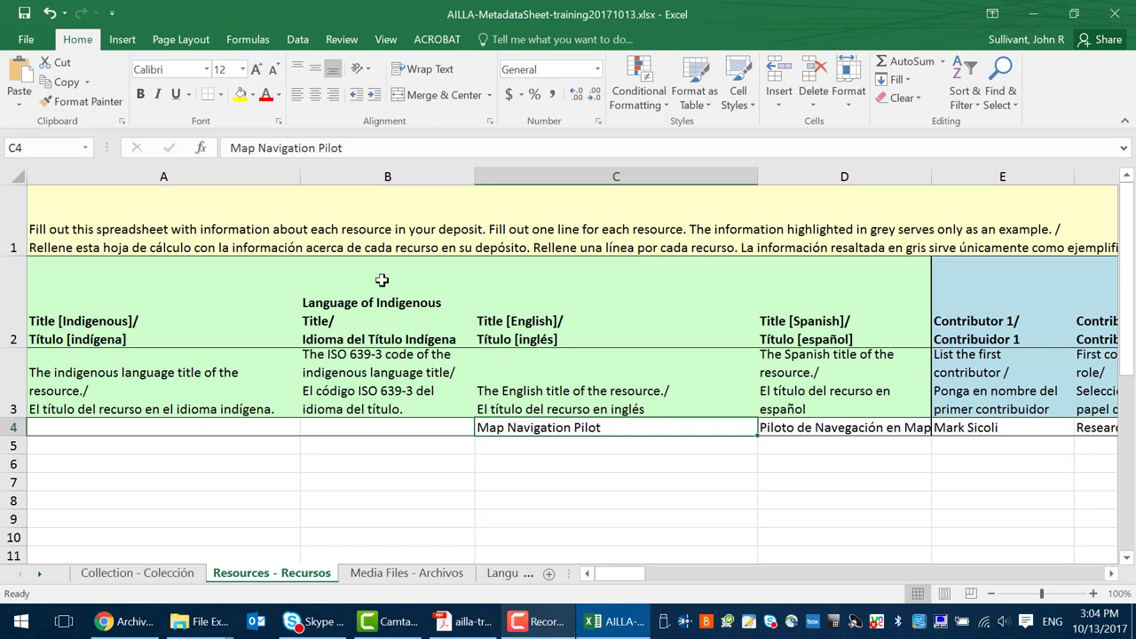
drag(352, 151, 228, 148)
key(ctrl+c)
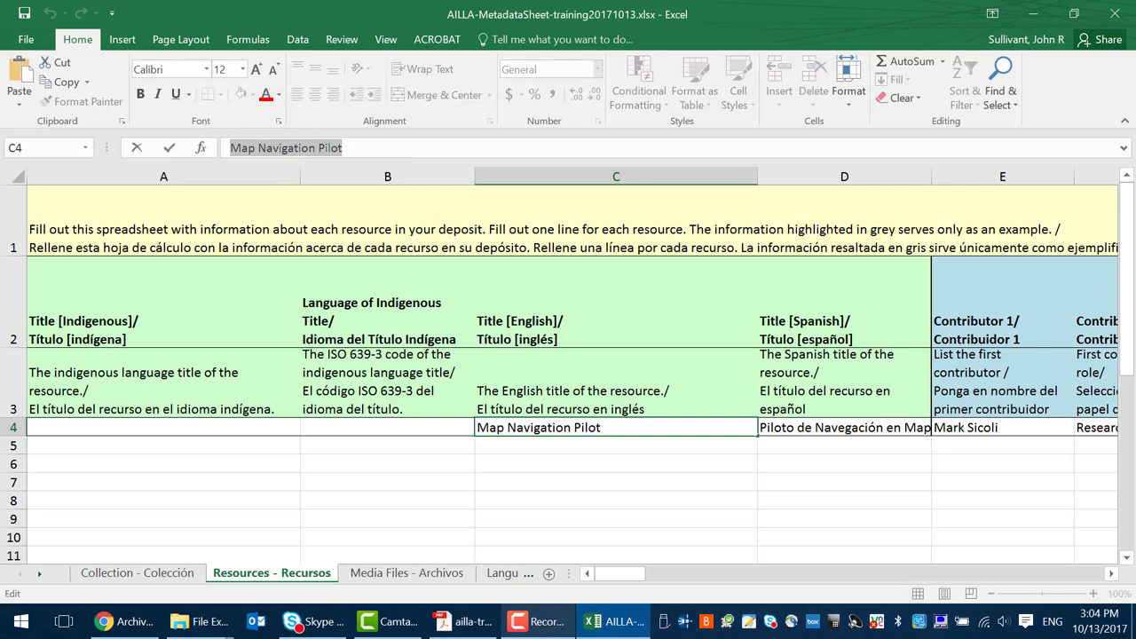
click(111, 626)
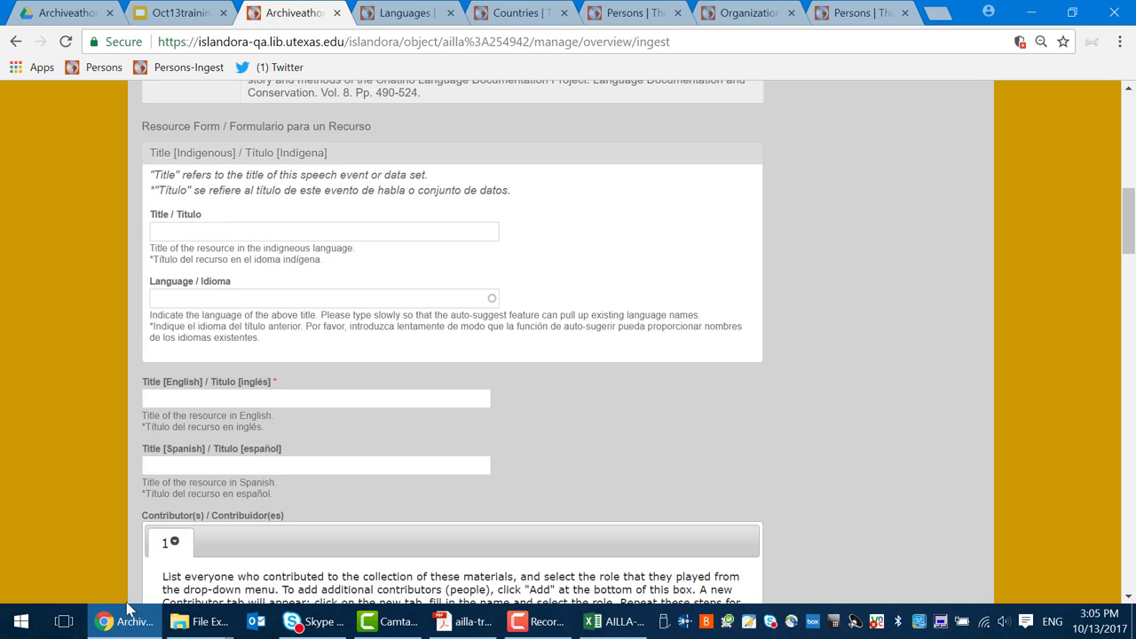
Paste 'Map Navigation Pilot' and 'Piloto de Navegación en Mapa' (from D4) into the English and Spanish title fields.
click(183, 400)
key(ctrl+v)
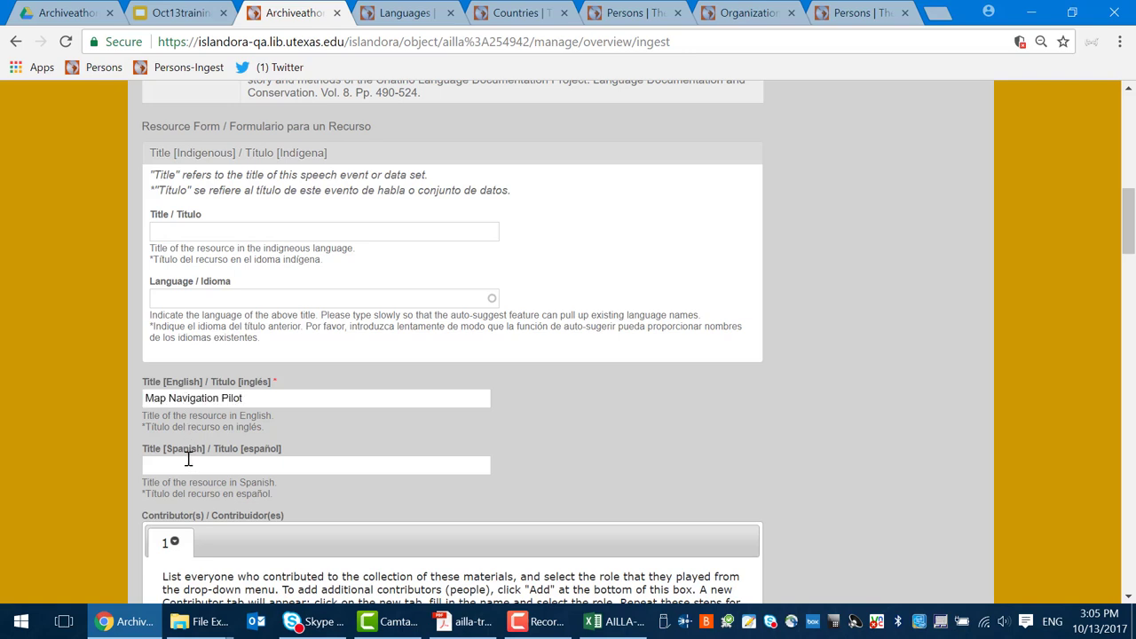
click(188, 459)
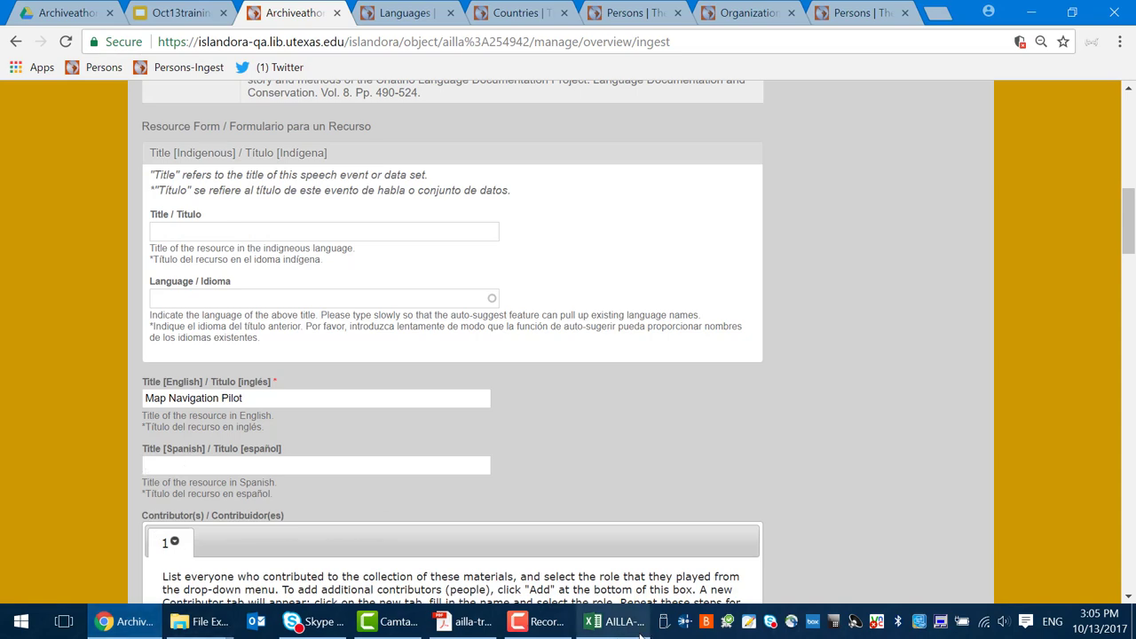
click(615, 621)
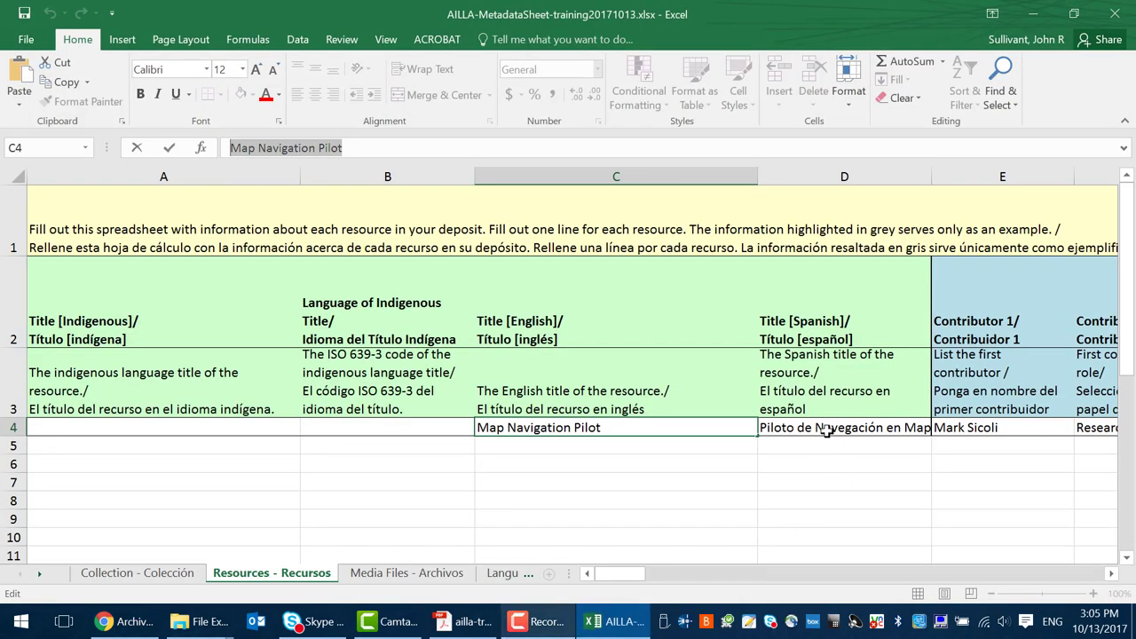
click(827, 429)
drag(394, 148, 211, 114)
key(ctrl+c)
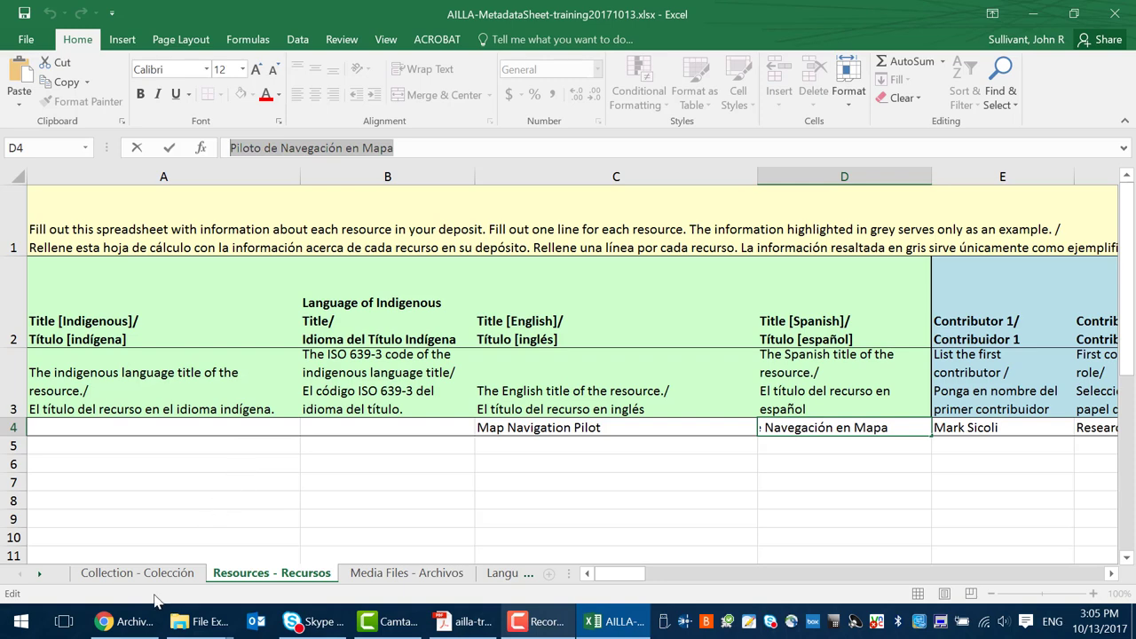
click(129, 621)
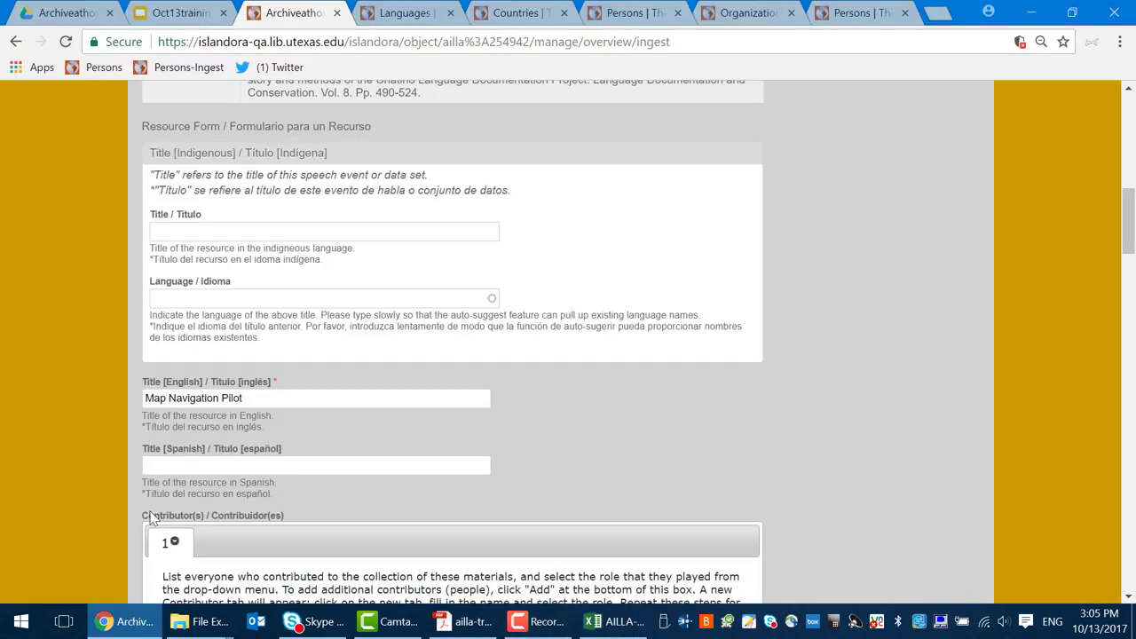
key(ctrl+v)
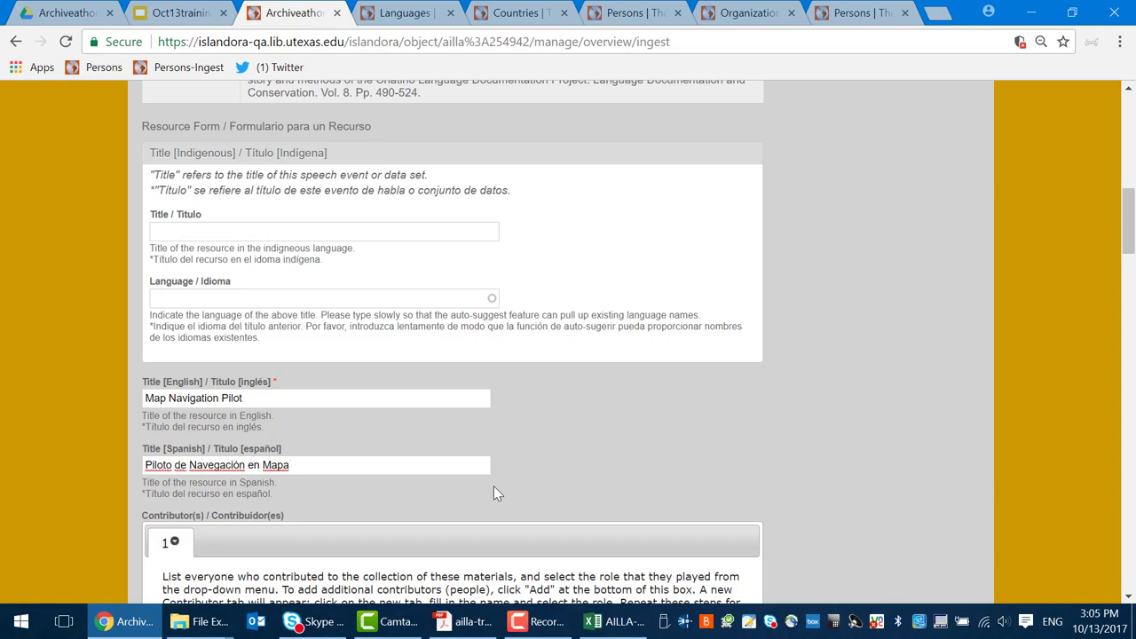
Zoom the ingest form out to 50% so the Contributors section fits, then bring up Excel.
scroll(494, 487, down, 1)
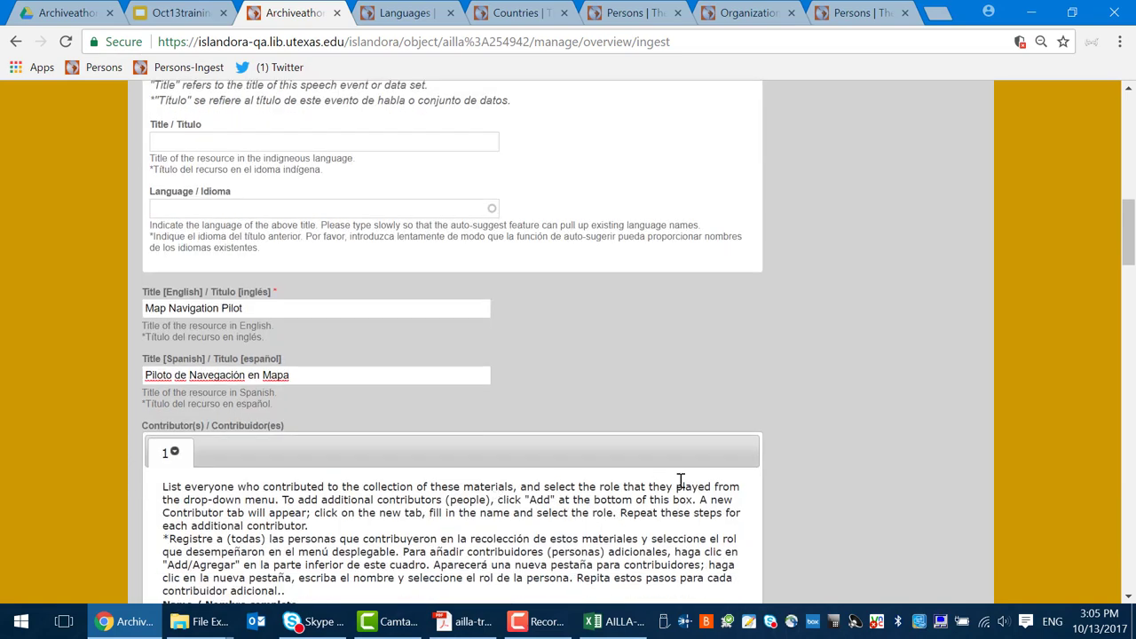
scroll(802, 483, down, 2)
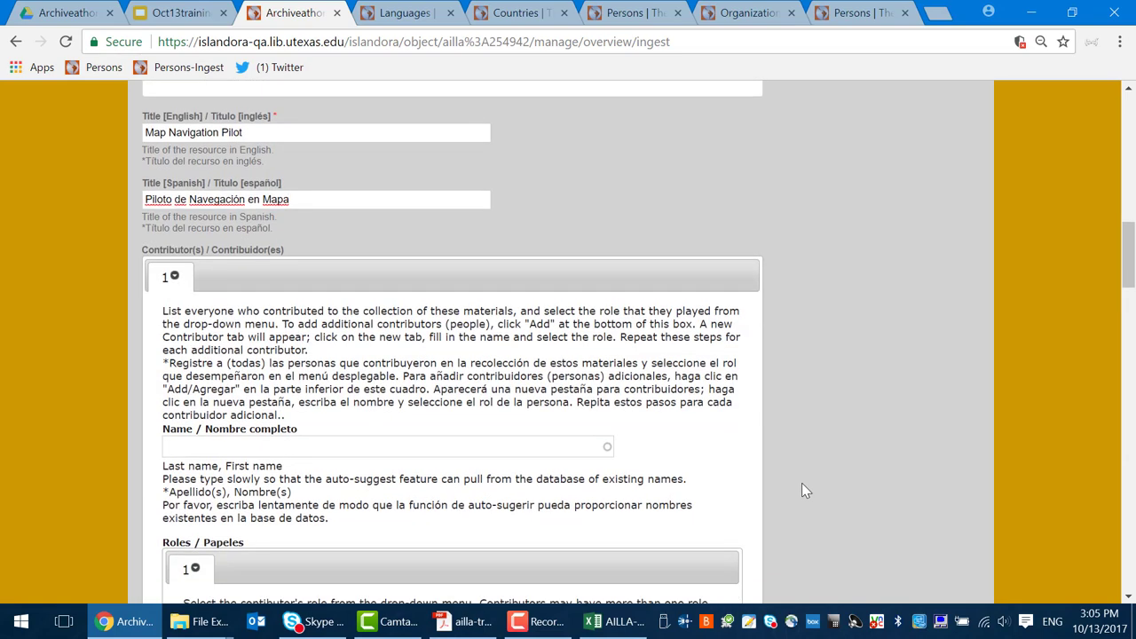
scroll(802, 484, down, 2)
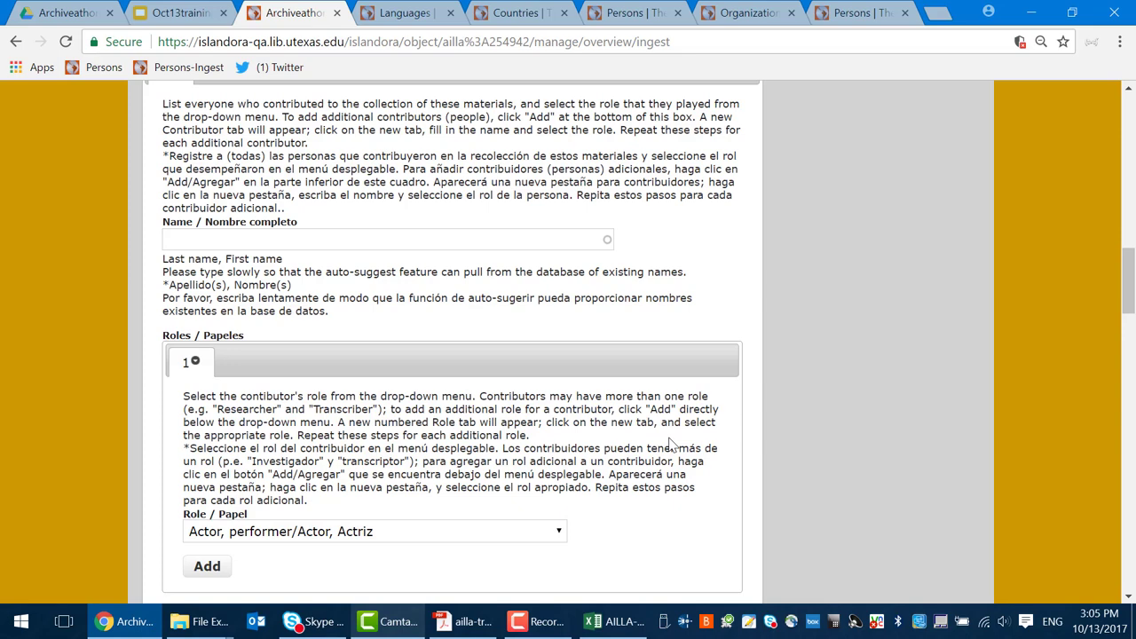
key(ctrl+minus)
key(ctrl+minus)
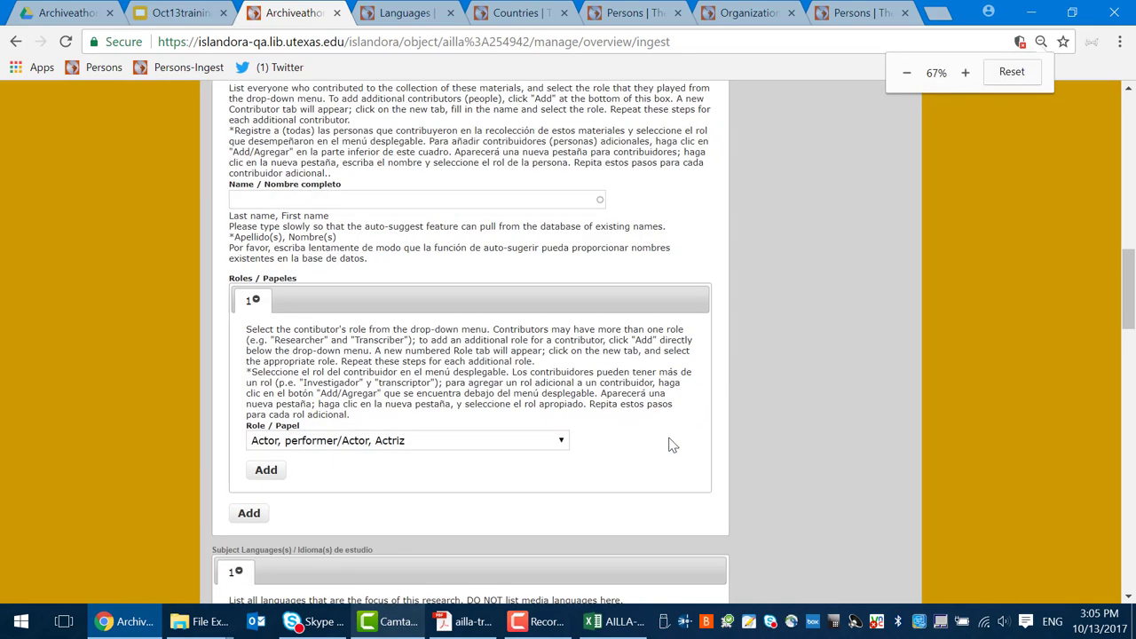
scroll(672, 444, up, 3)
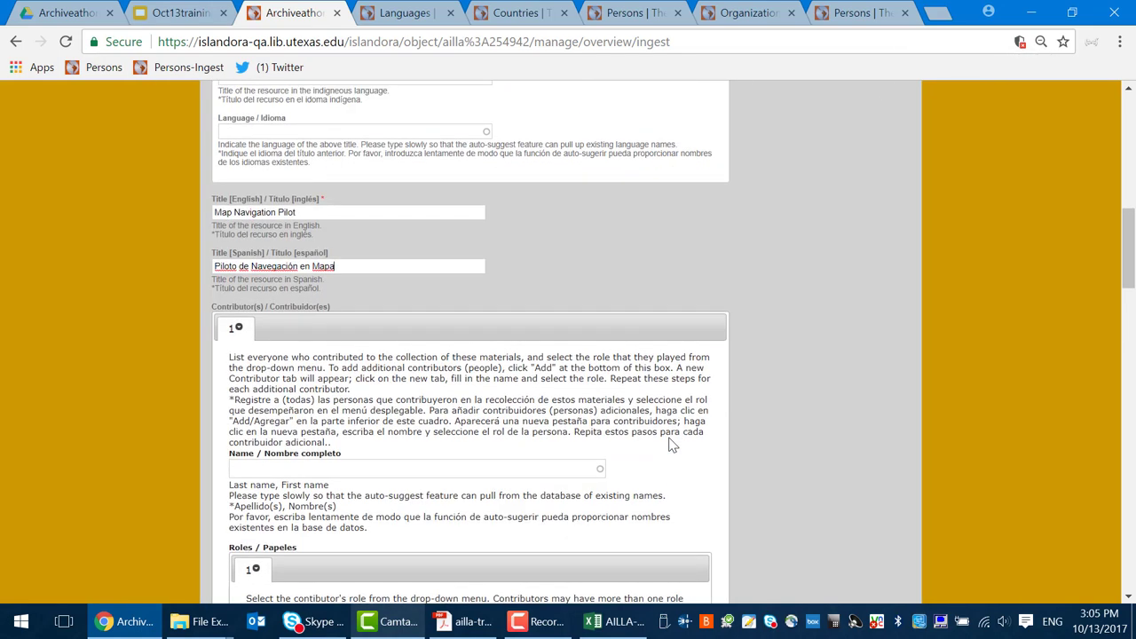
scroll(672, 444, down, 1)
scroll(672, 444, down, 3)
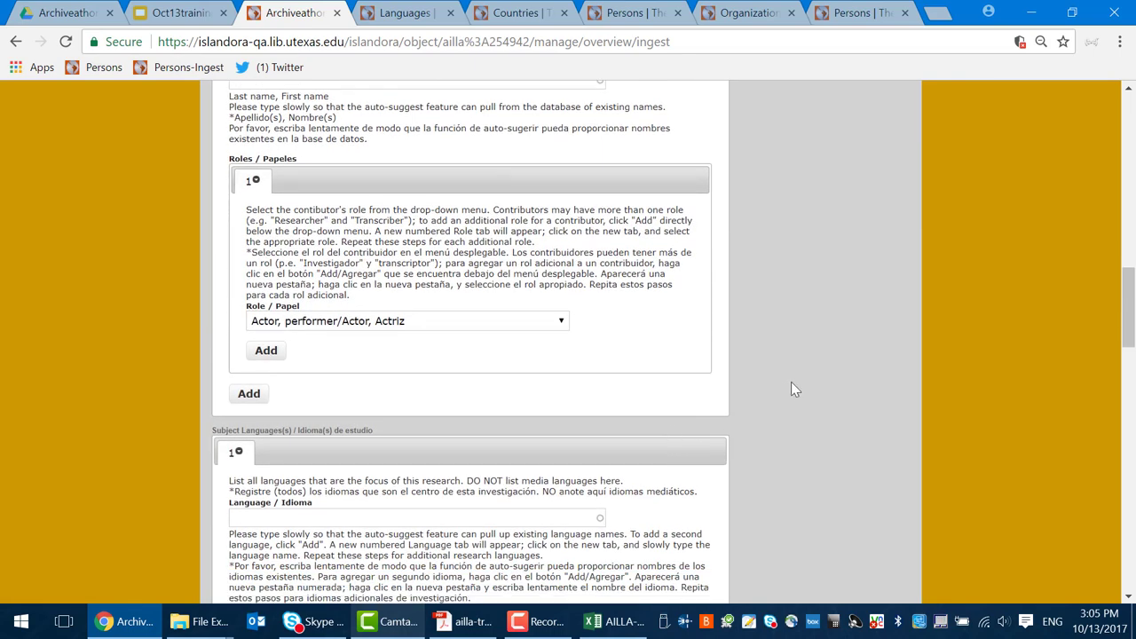
scroll(791, 381, up, 2)
scroll(791, 389, up, 1)
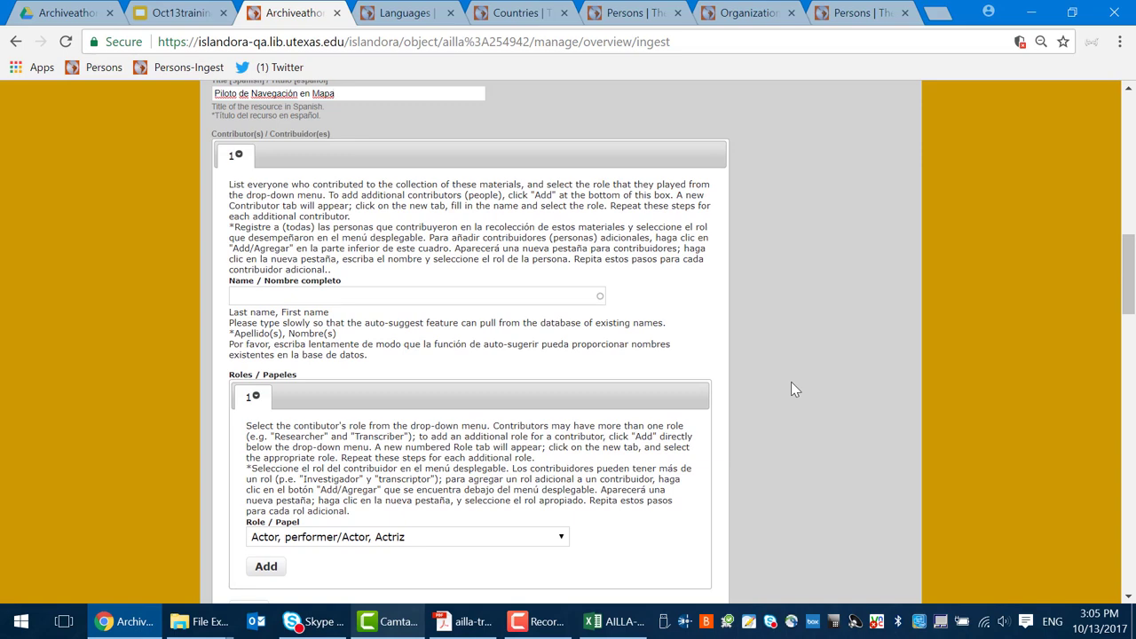
key(ctrl+minus)
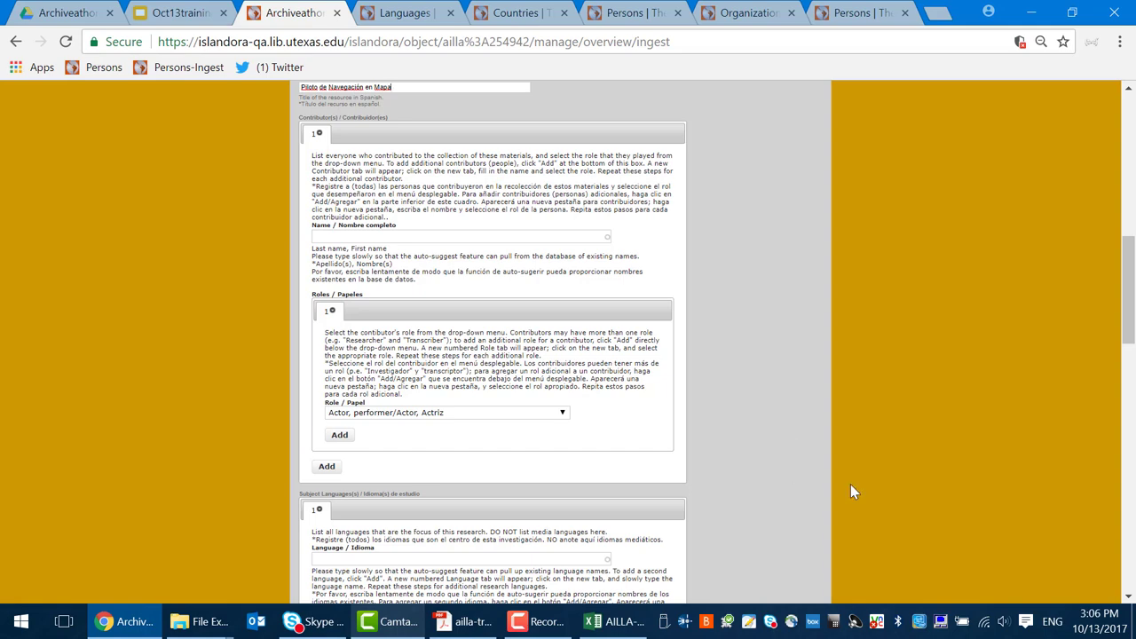
click(639, 622)
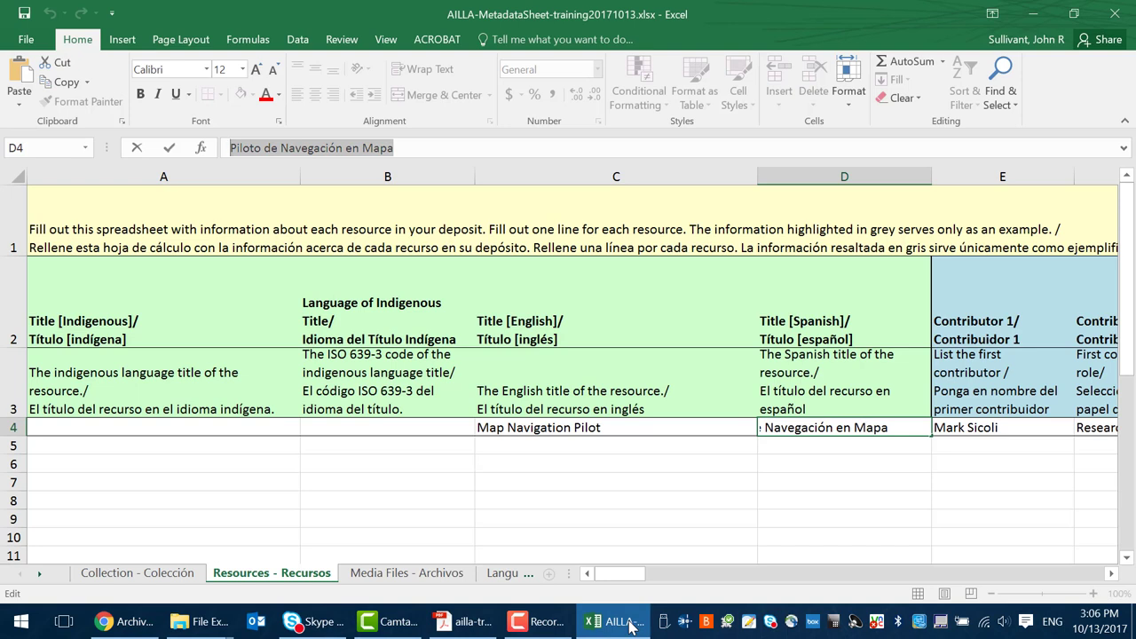
Read row 4's two contributors and their roles in cells E4 through I4.
key(Home)
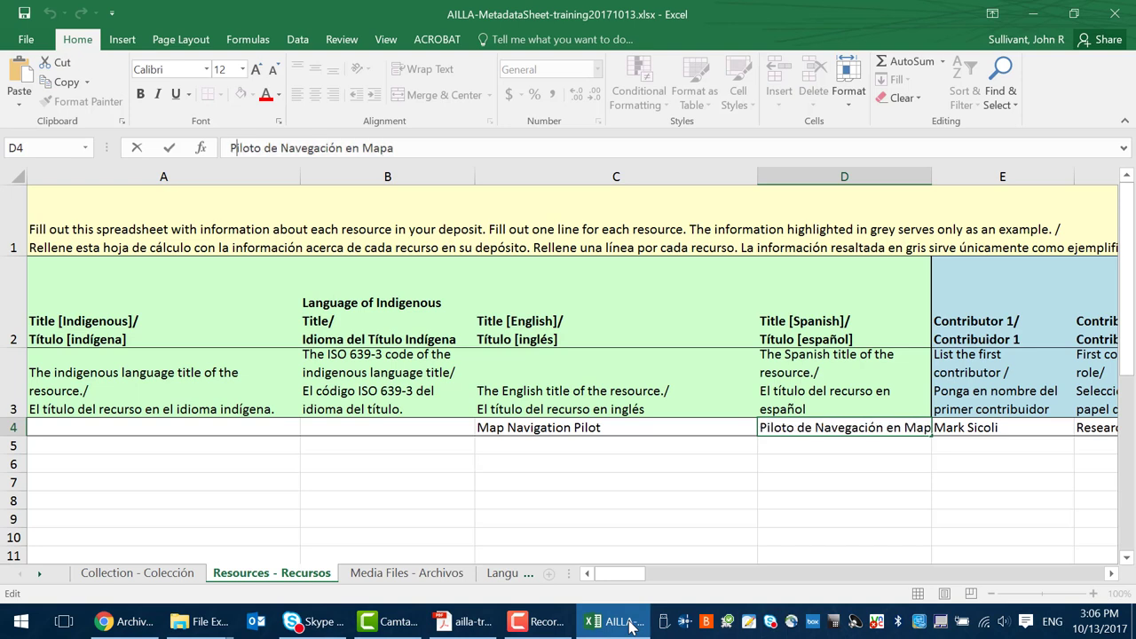
click(978, 438)
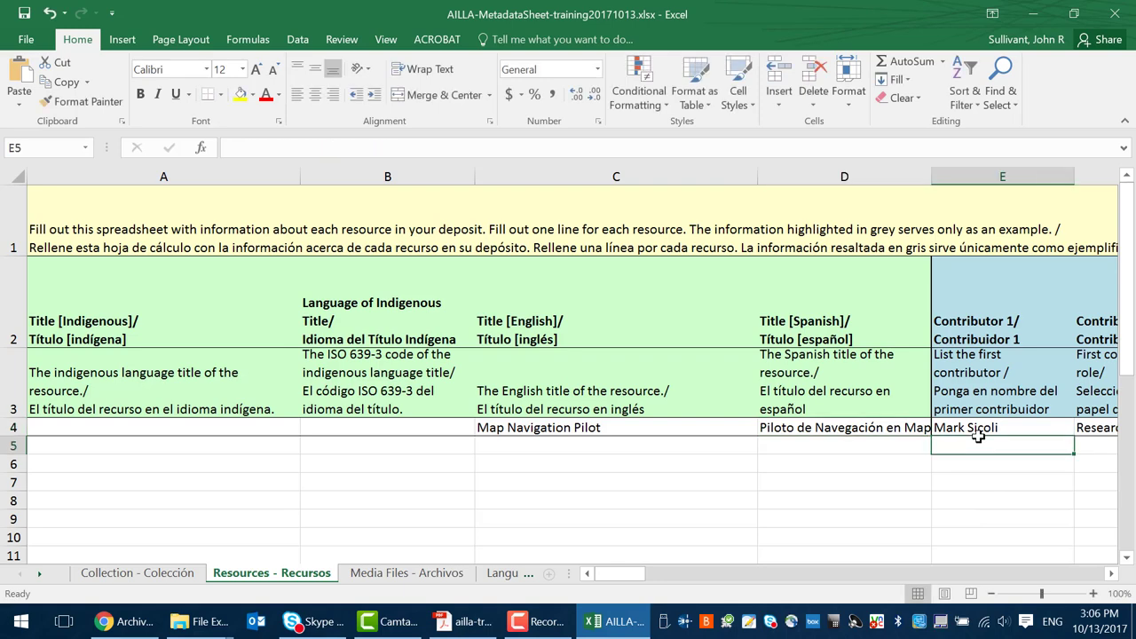
key(Up)
key(Right)
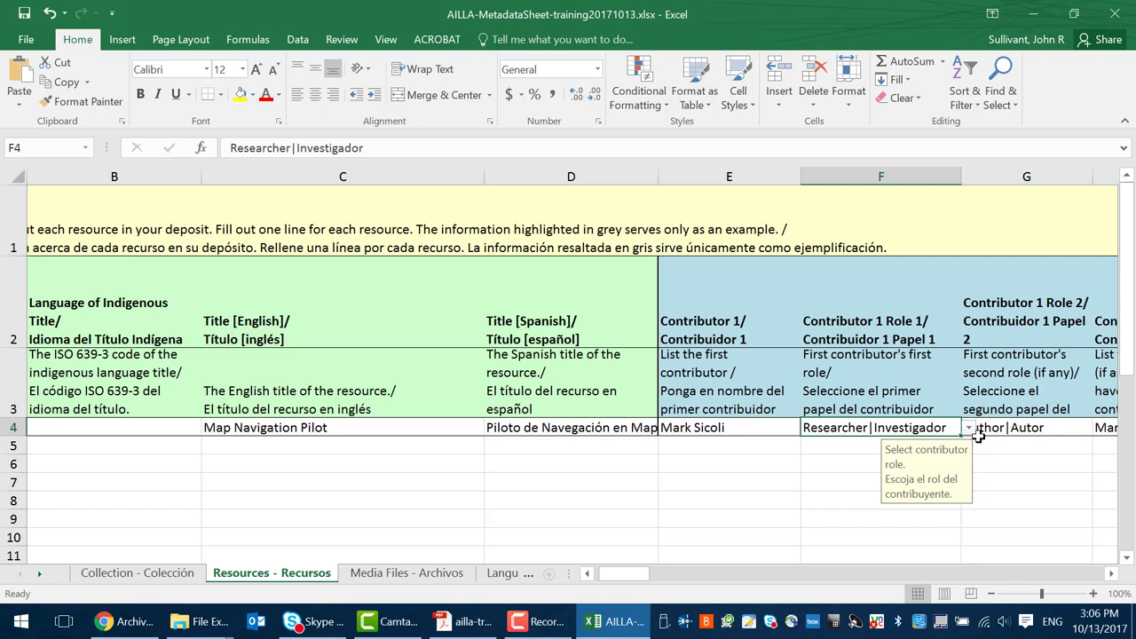
click(979, 432)
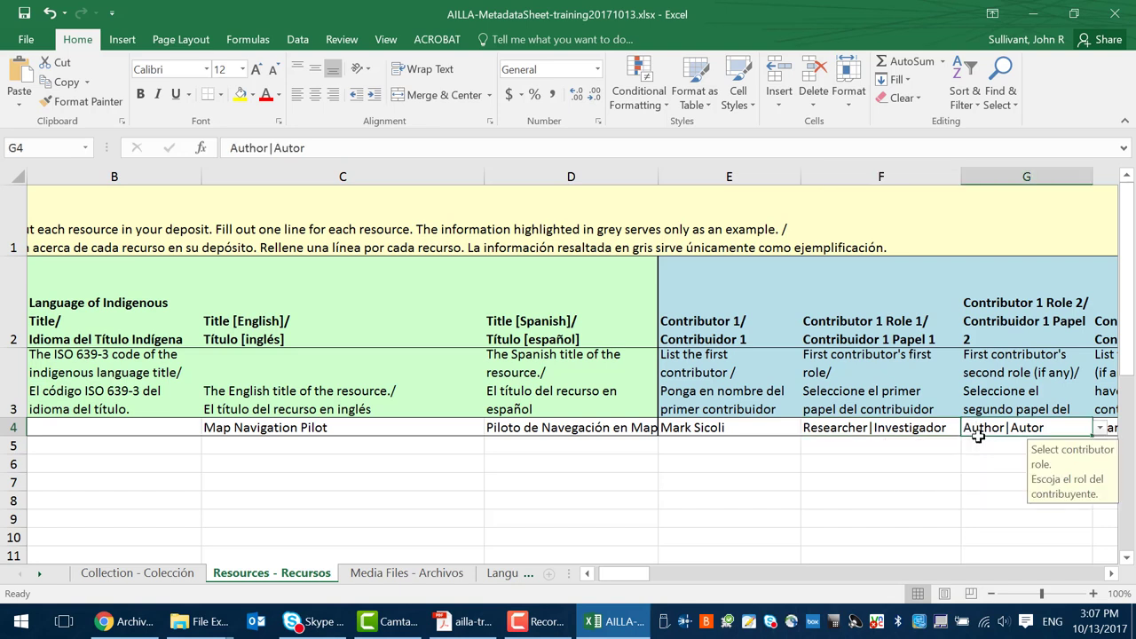
key(Right)
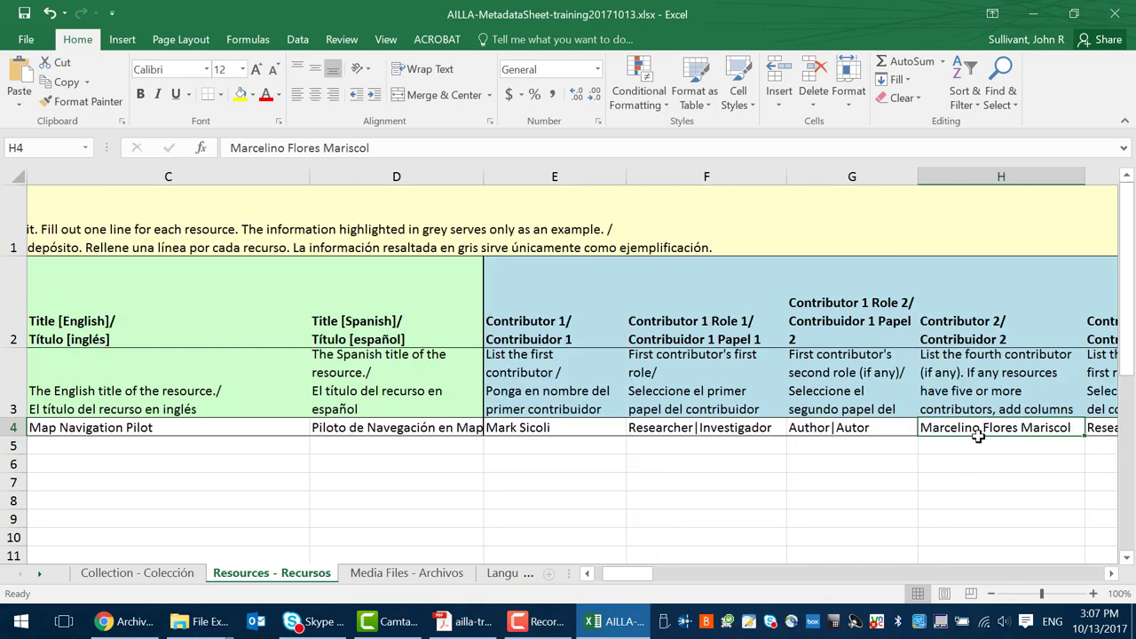
key(Right)
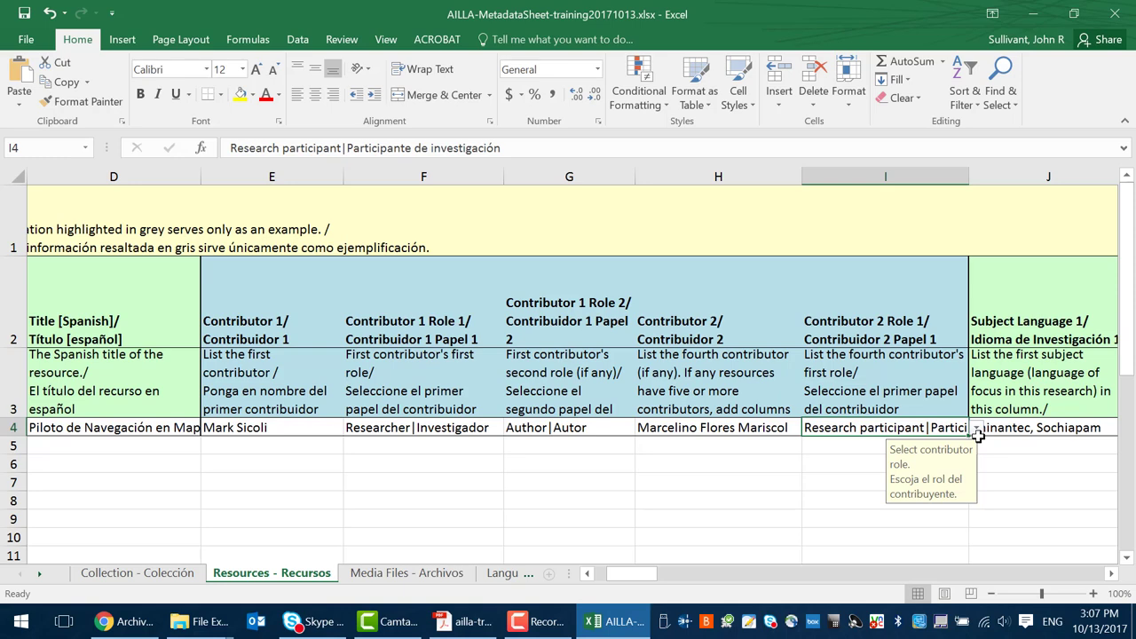
click(133, 624)
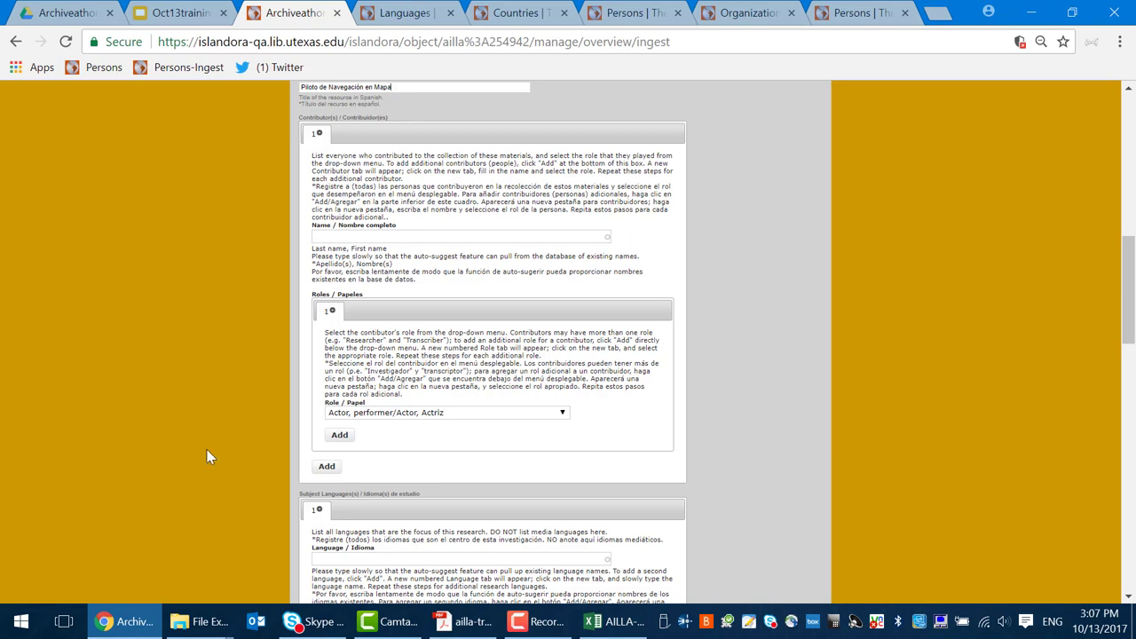
Search Contributor 1's surname, pick the existing person record, and set role Researcher/Investigador.
click(329, 239)
text(sico)
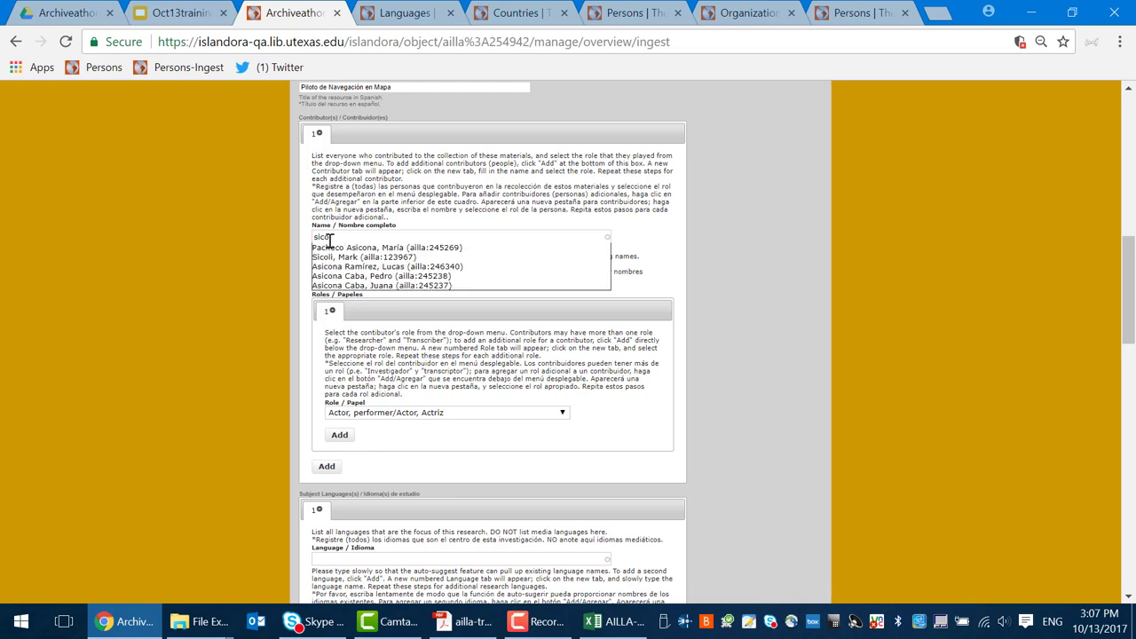
text(l)
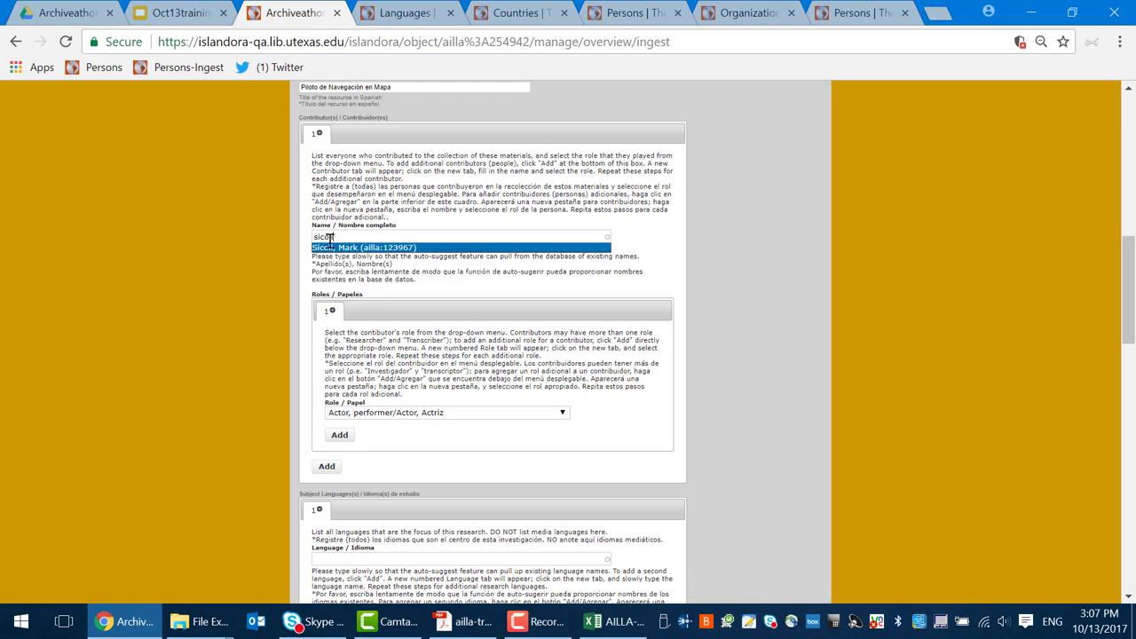
click(329, 246)
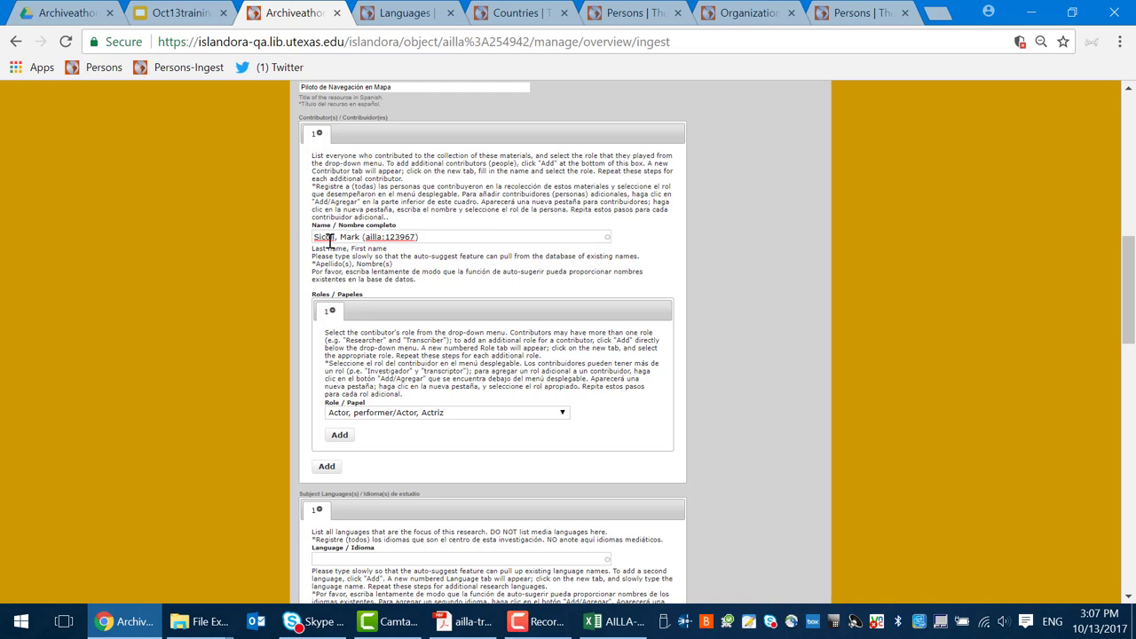
click(563, 416)
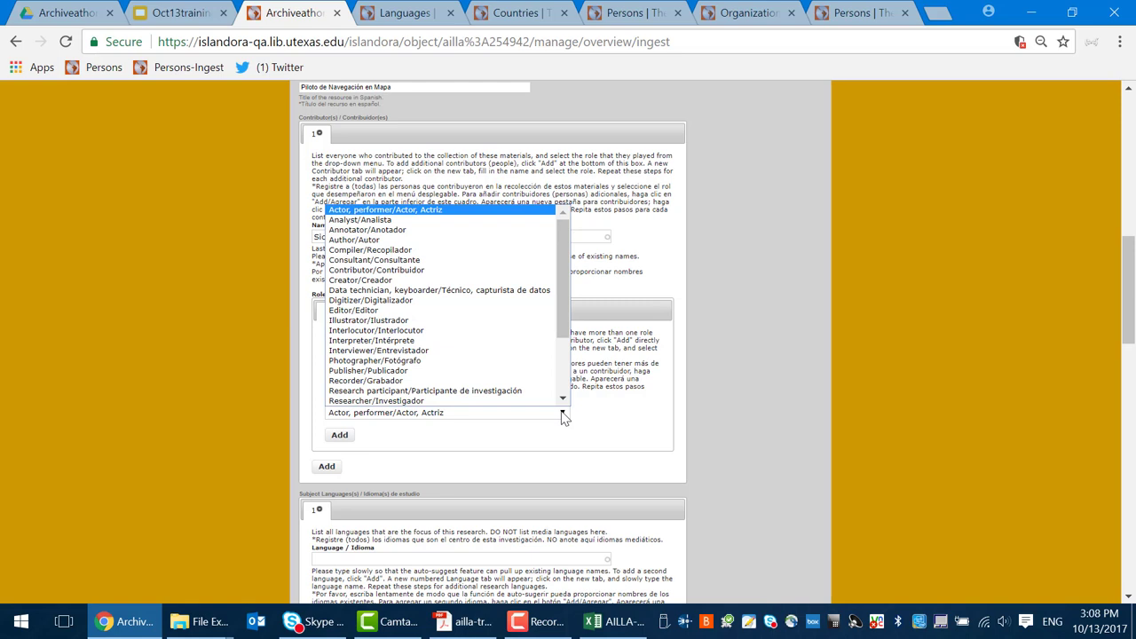
click(462, 400)
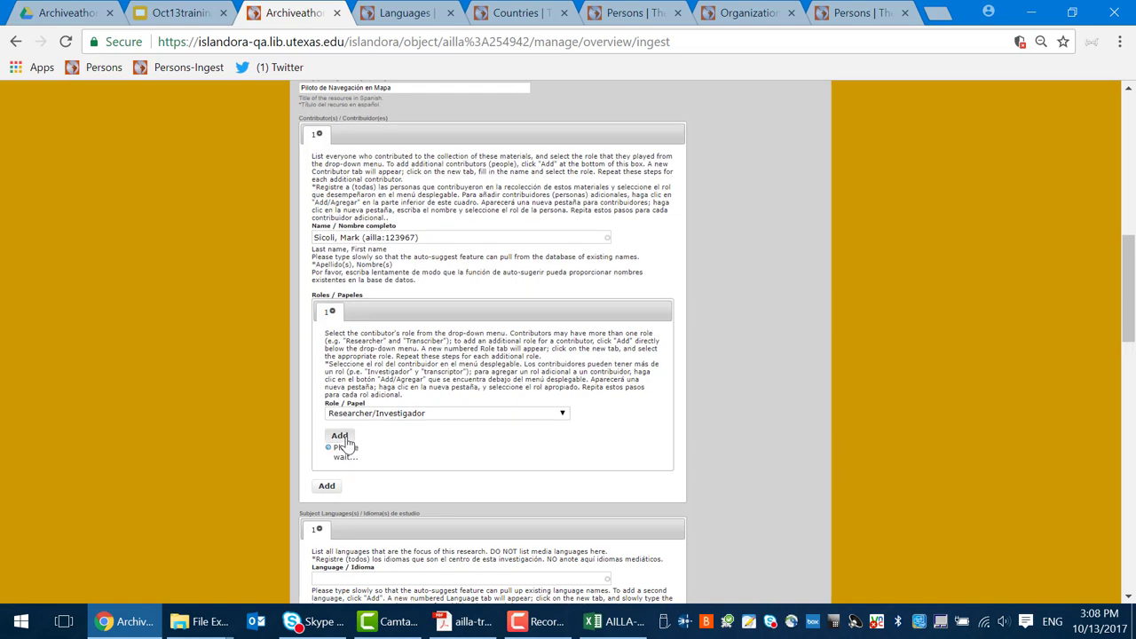
Add Author/Autor as Contributor 1's second role and add a second contributor entry.
click(340, 435)
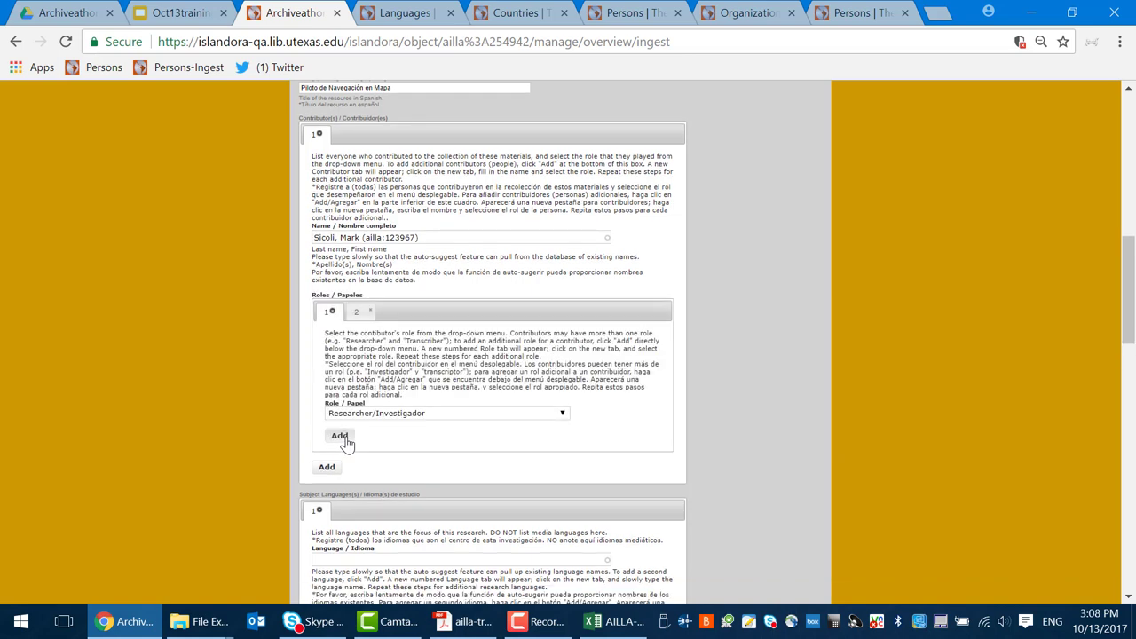
click(359, 318)
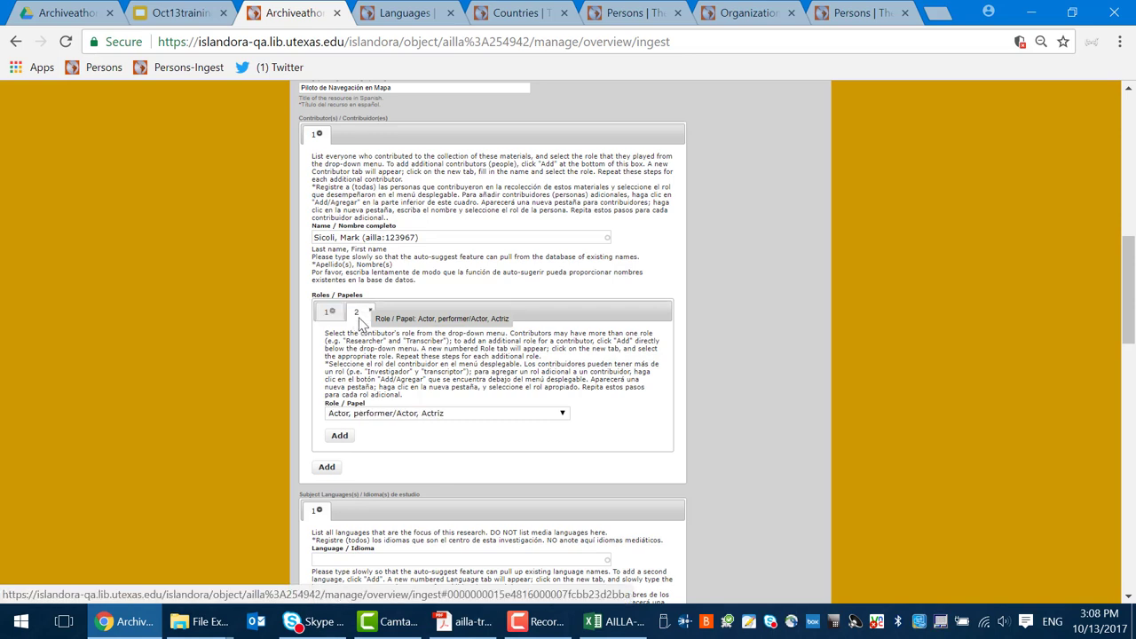
click(561, 414)
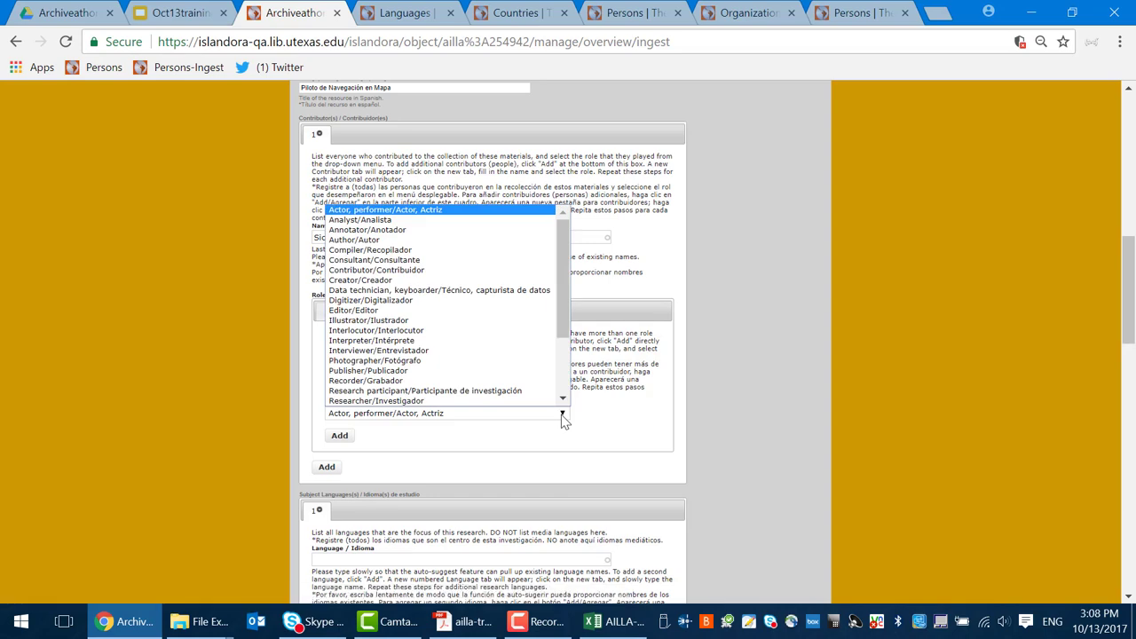
click(498, 248)
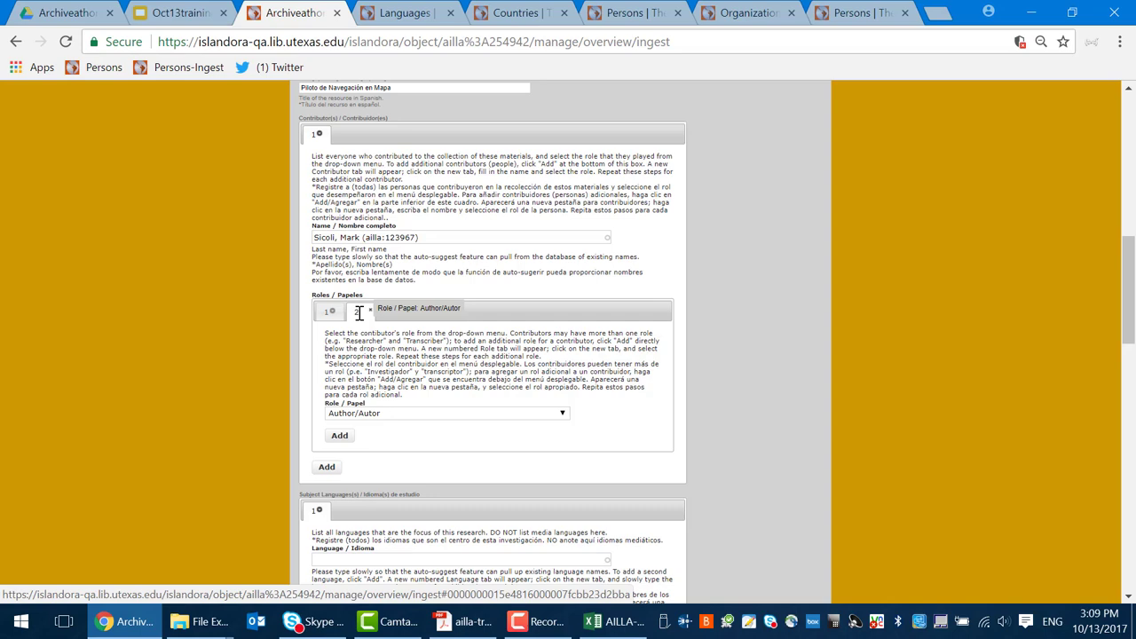
click(326, 470)
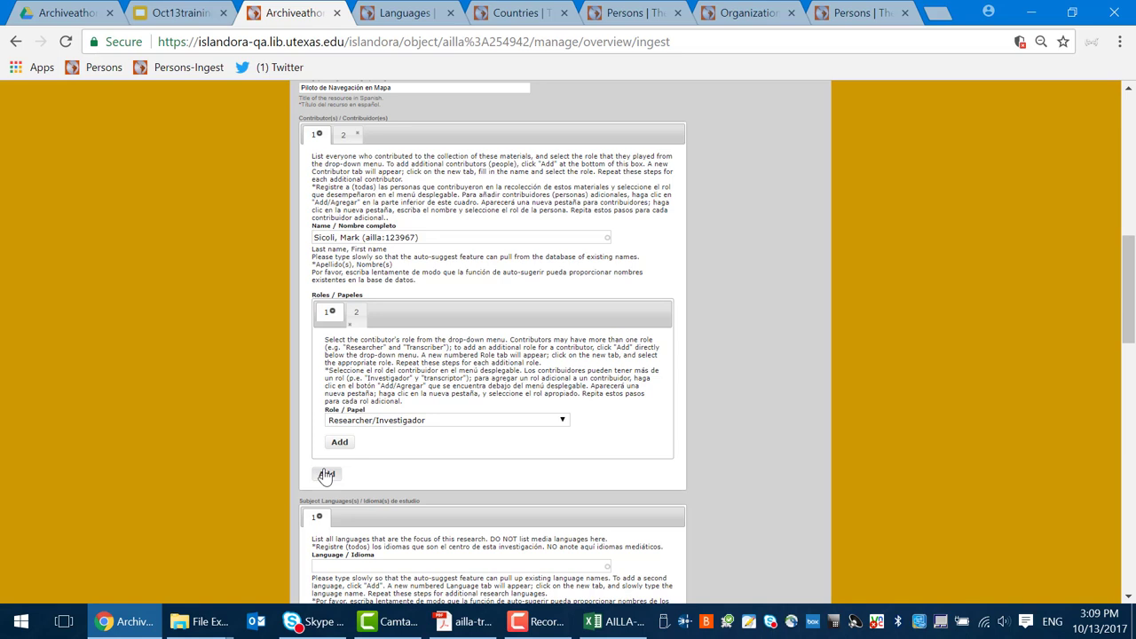
On contributor tab 2, remove the extra role and select the existing person matching the second contributor's surname.
click(351, 135)
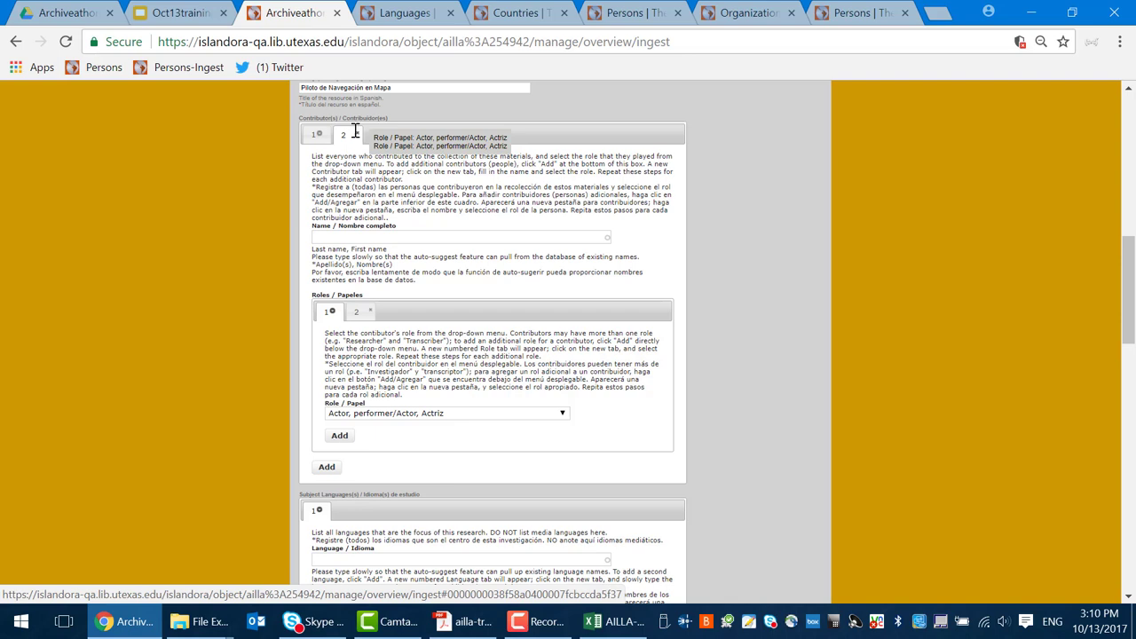
click(368, 310)
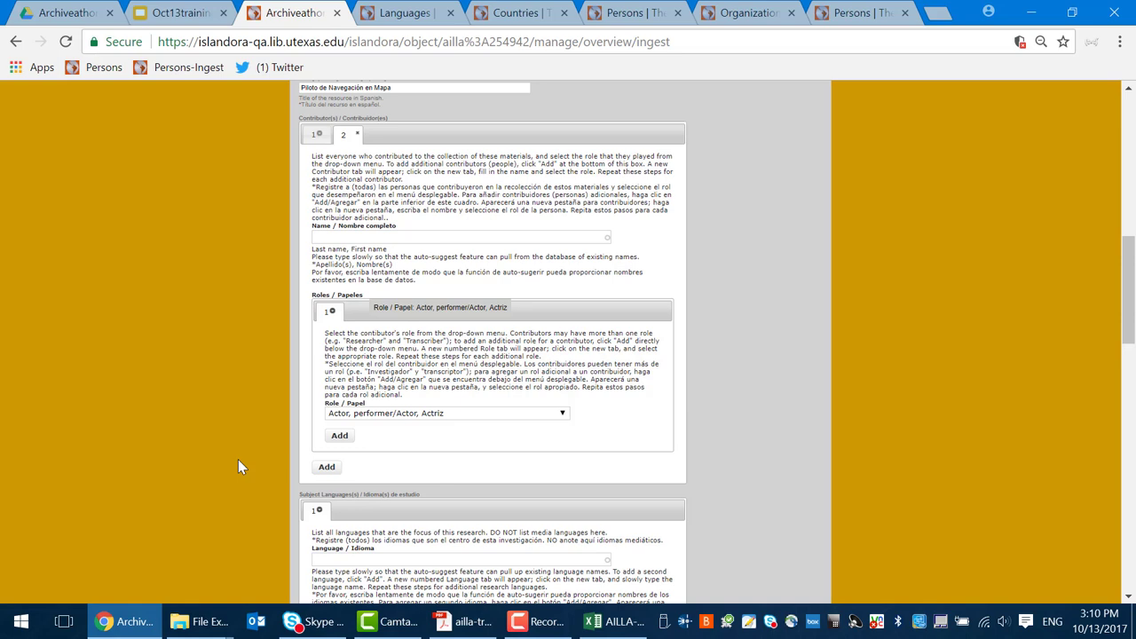
click(357, 234)
text(marisco)
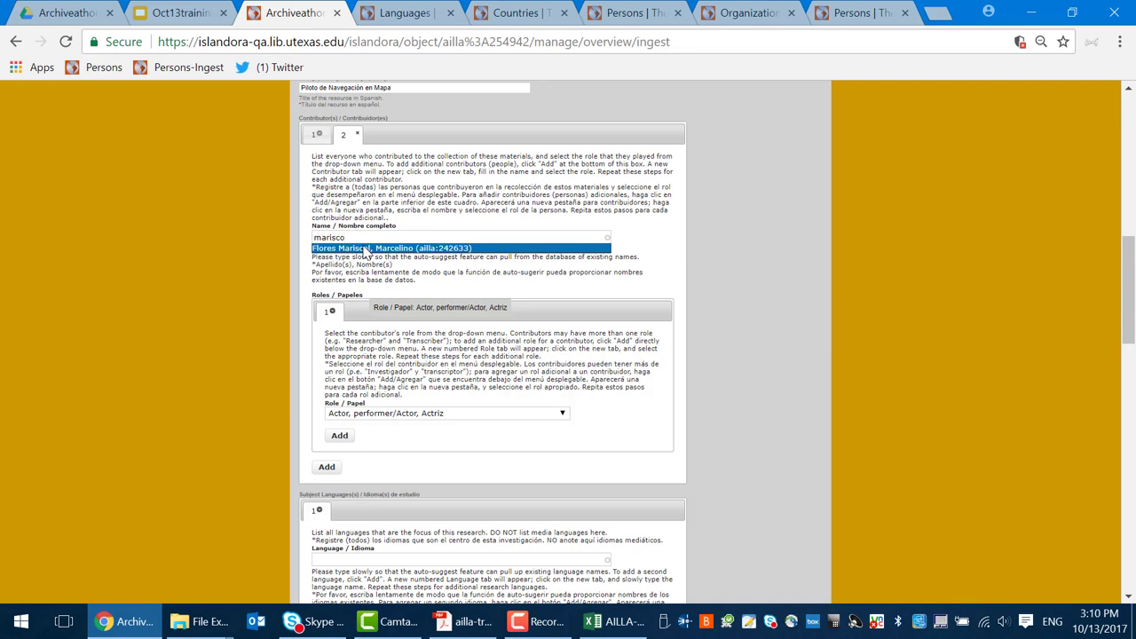
click(364, 248)
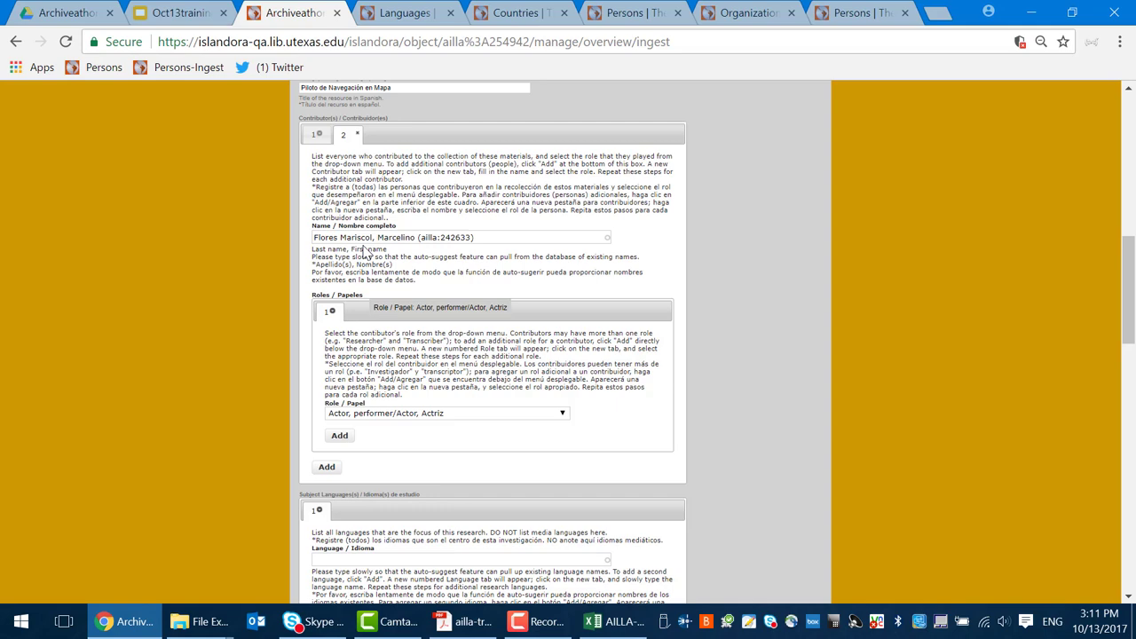
scroll(433, 410, down, 3)
scroll(435, 410, up, 2)
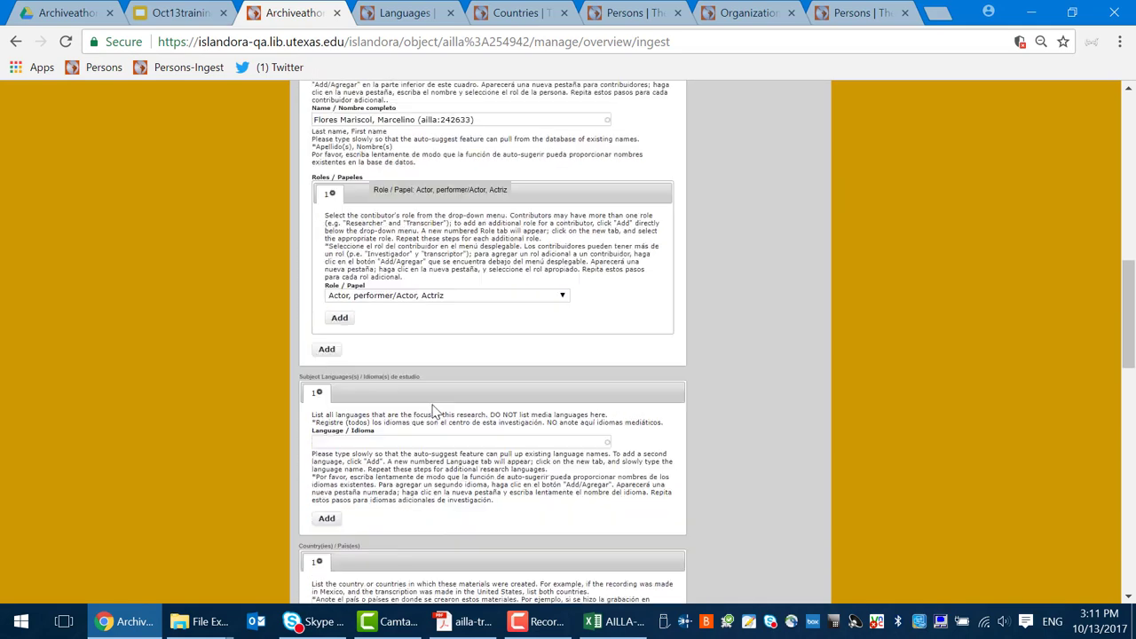
scroll(432, 405, down, 2)
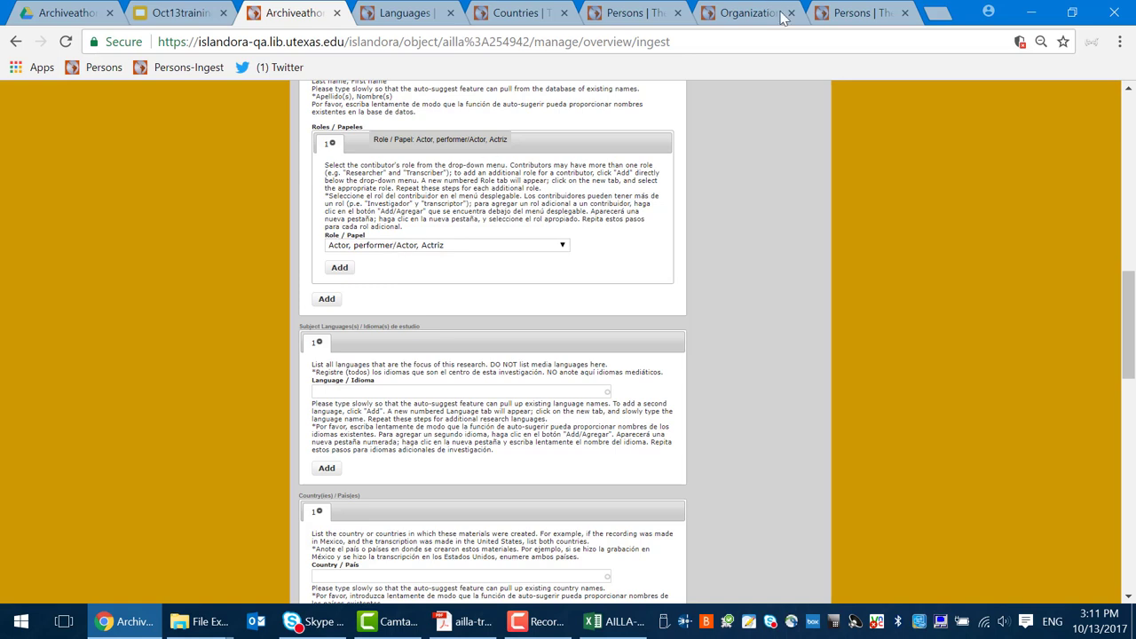
click(602, 623)
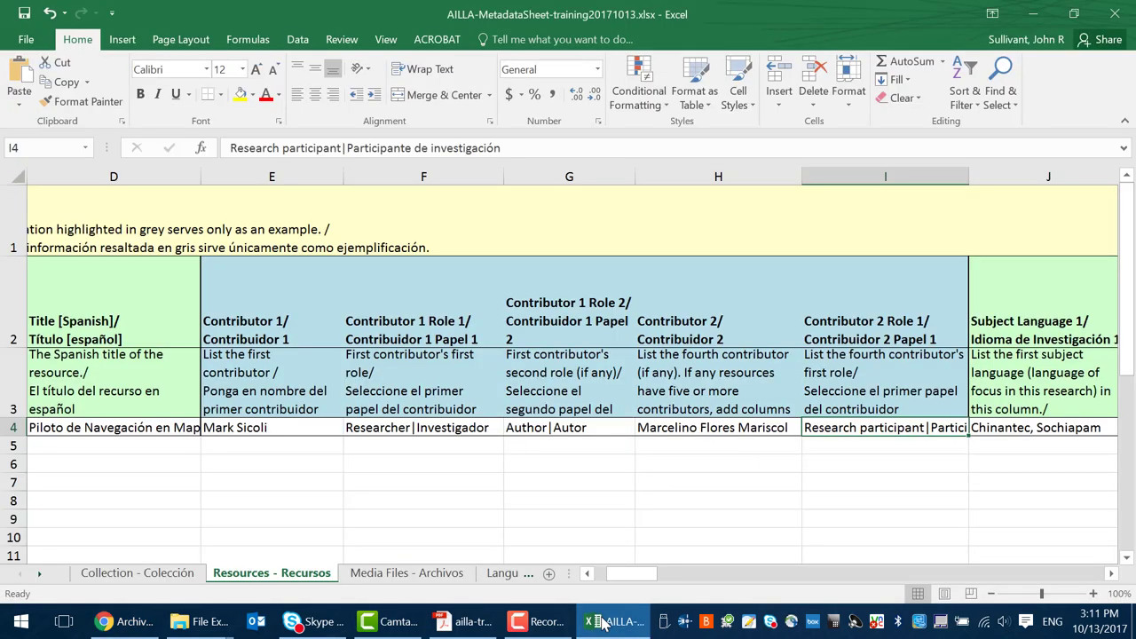
click(131, 634)
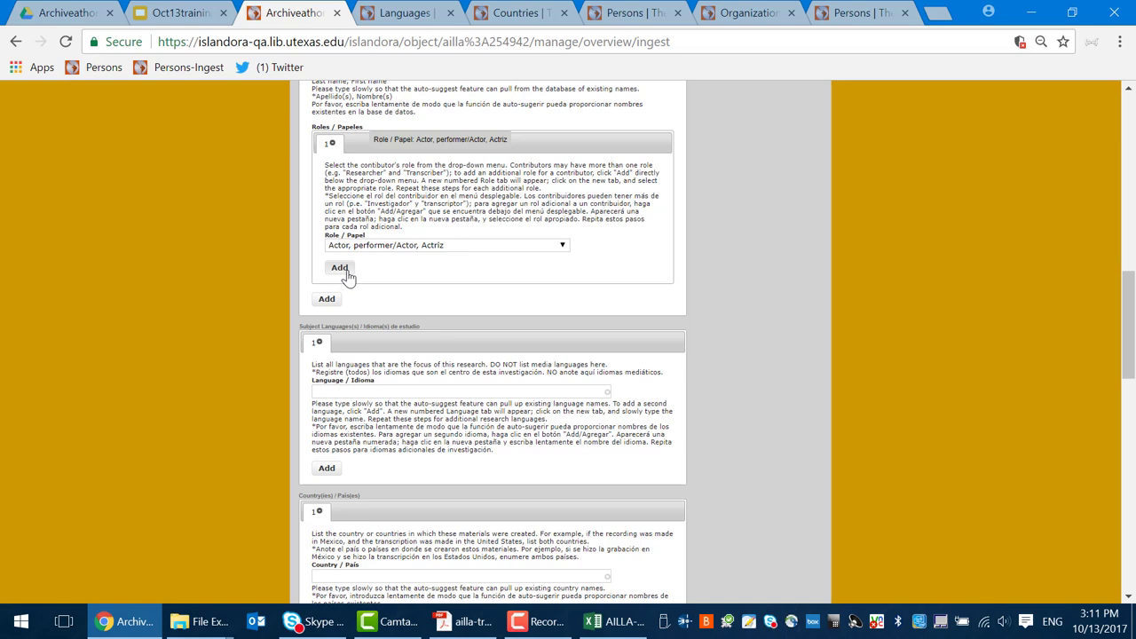
Zoom the form in and set the second contributor's Role / Papel to Speaker/Hablante.
click(355, 249)
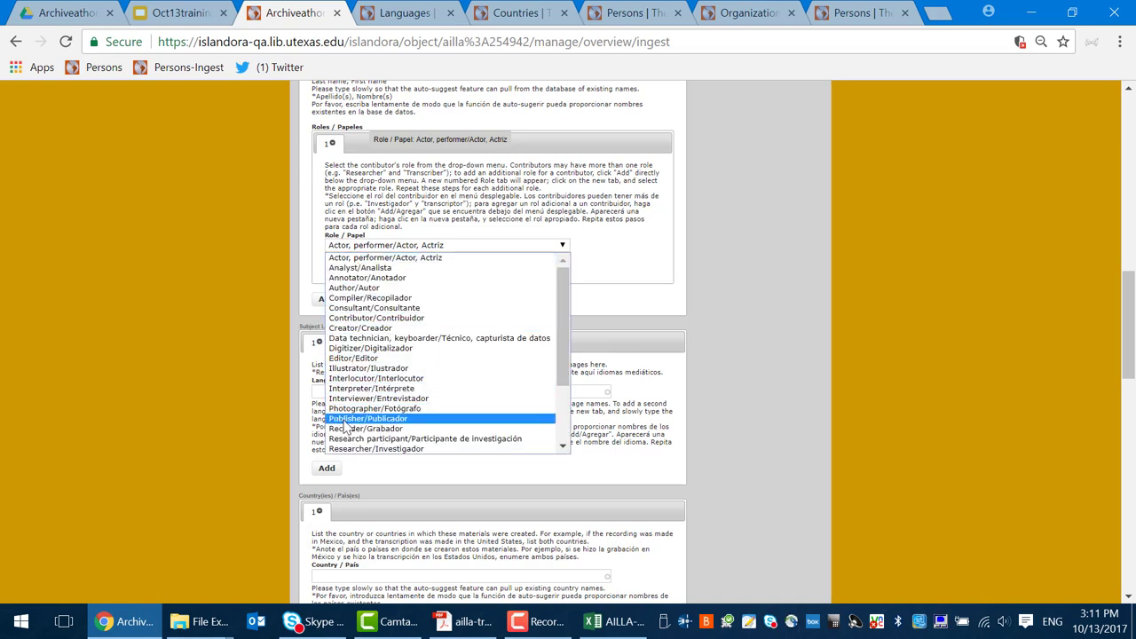
key(ctrl+plus)
key(ctrl+plus)
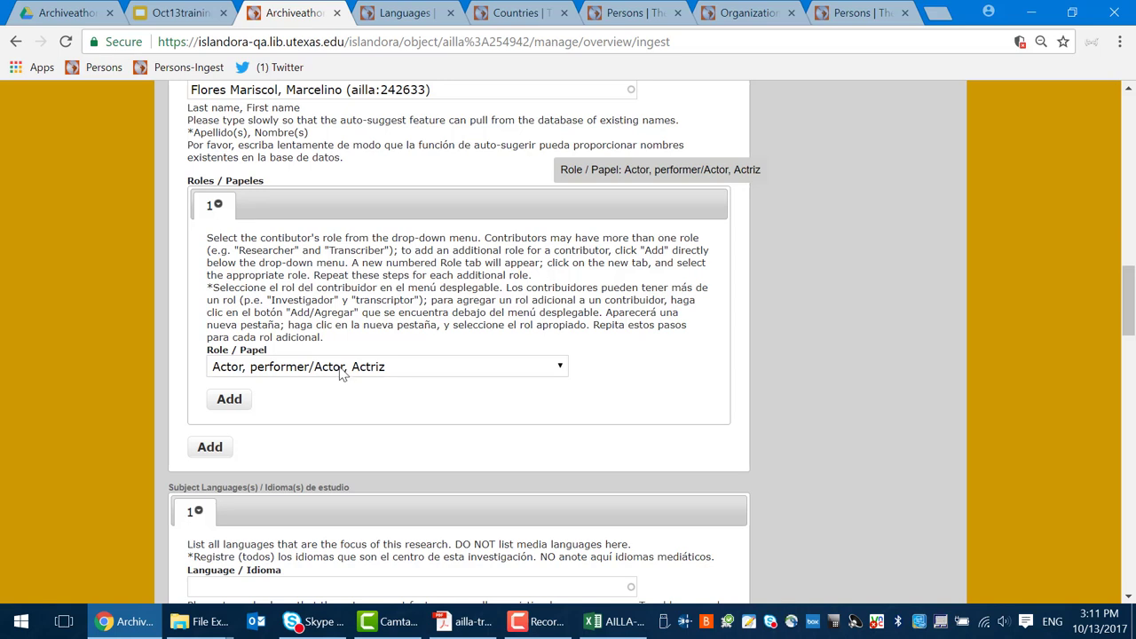
click(342, 371)
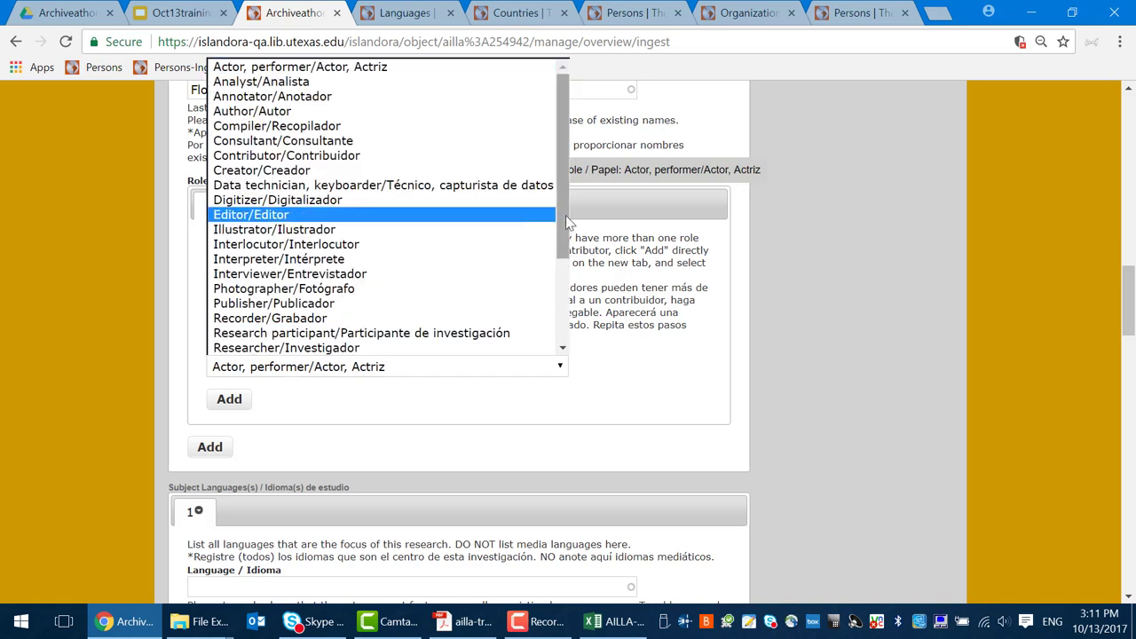
drag(567, 223, 548, 318)
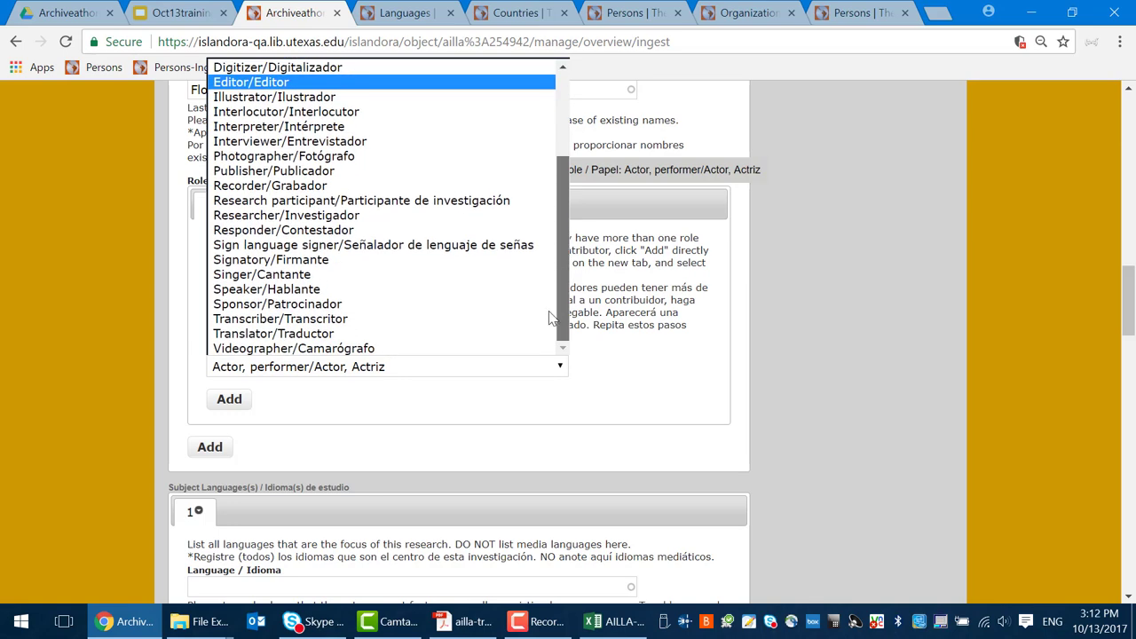
click(450, 292)
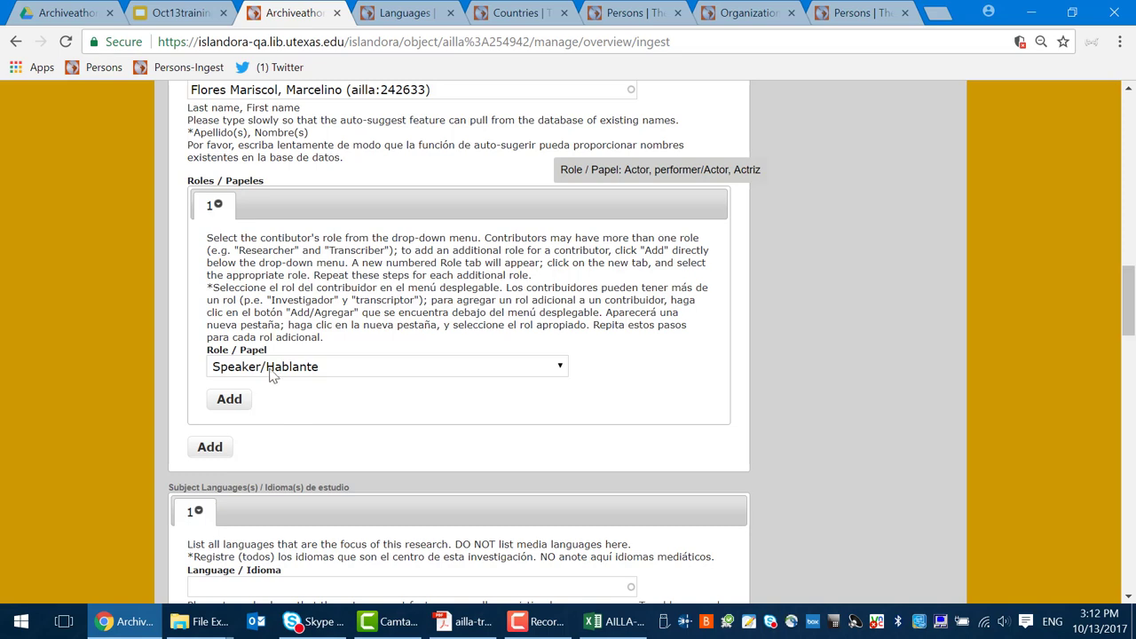
click(274, 375)
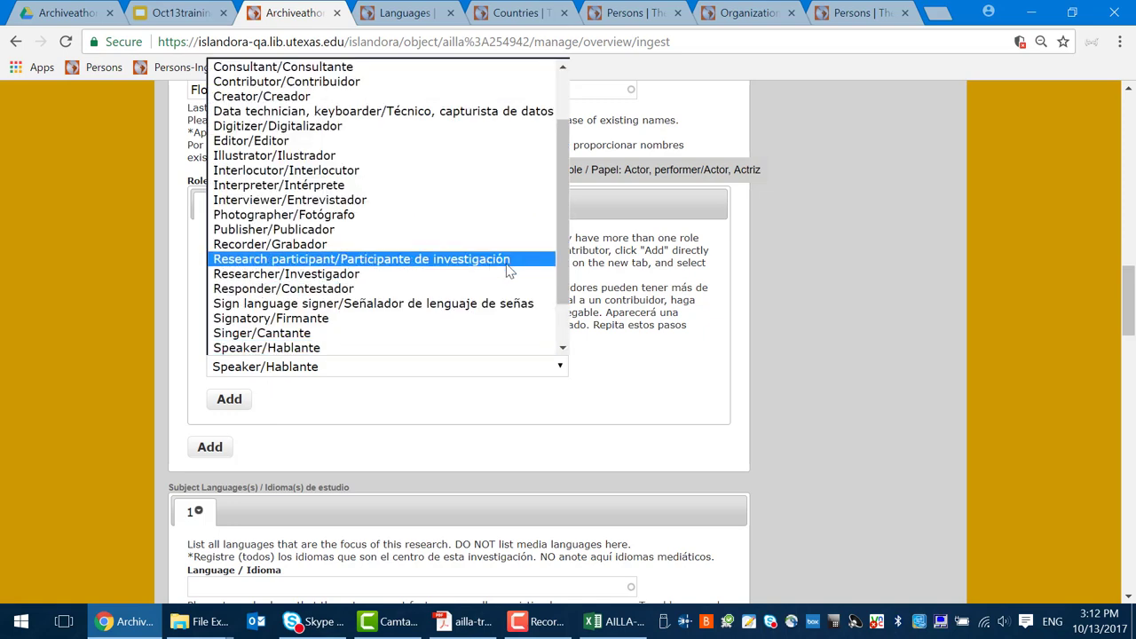
drag(563, 284, 555, 318)
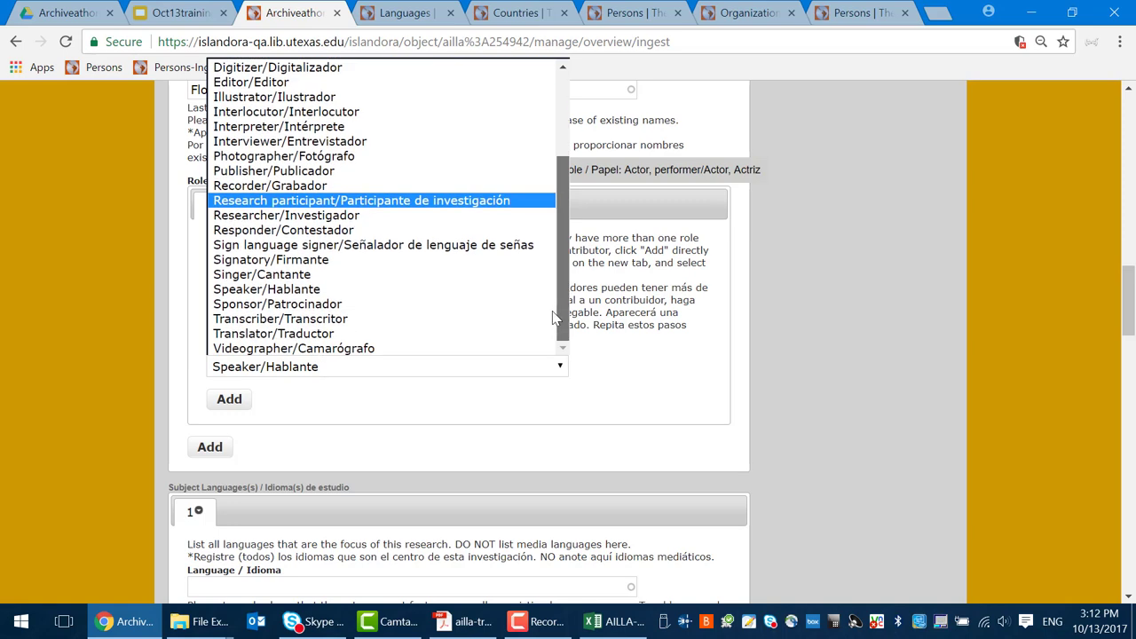
scroll(199, 206, down, 4)
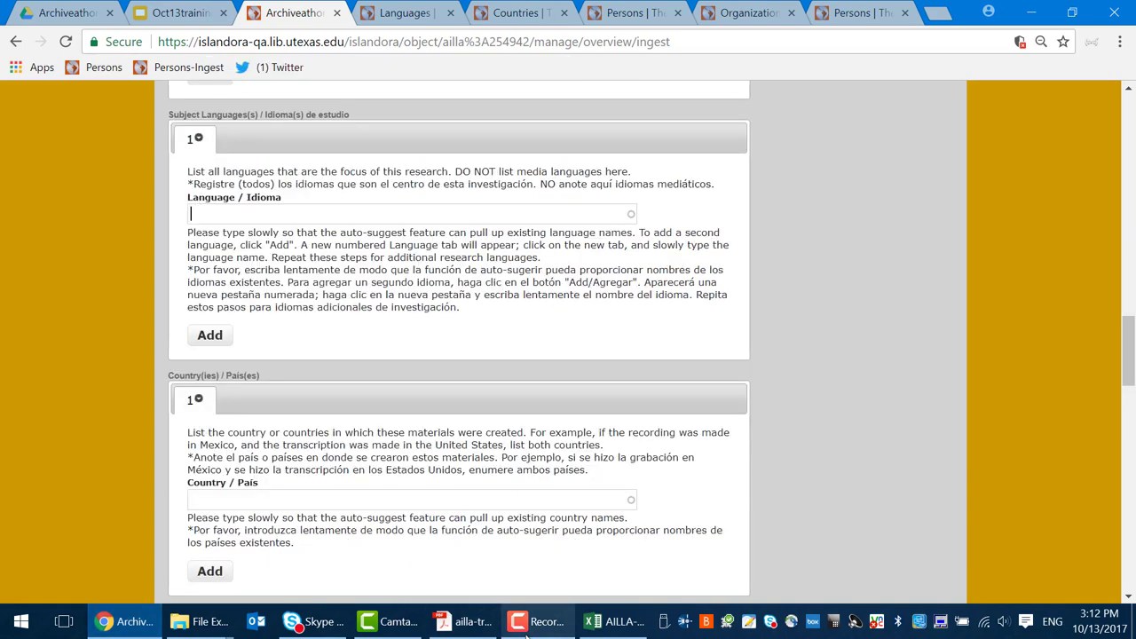
Check Excel cell J4 for the subject language and start typing it into Language / Idioma.
click(604, 624)
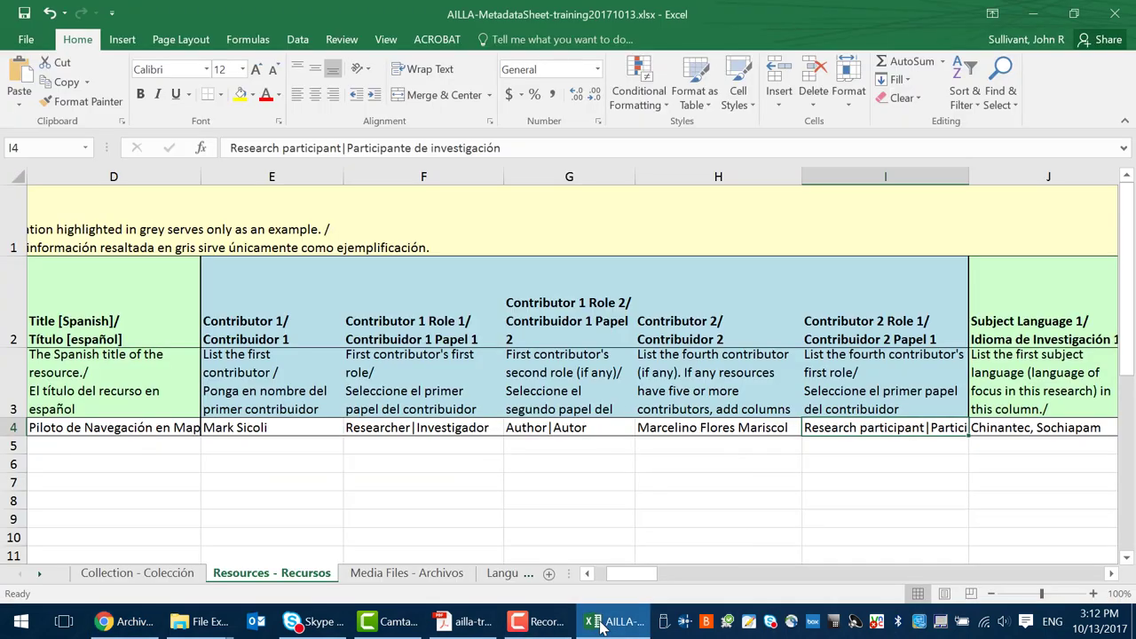
key(Tab)
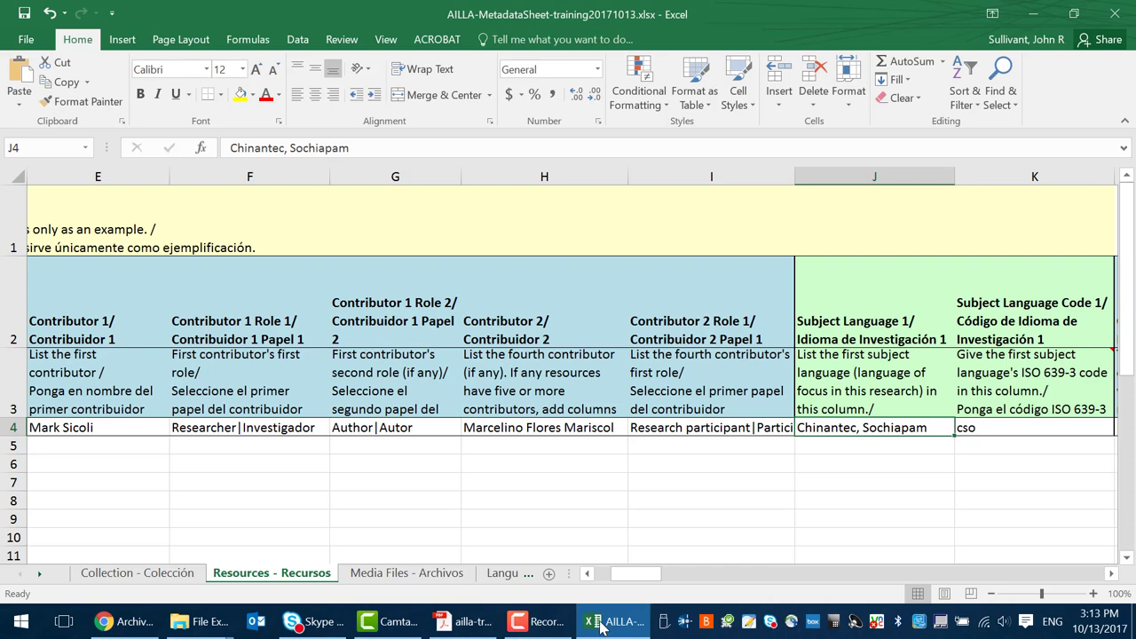
click(108, 624)
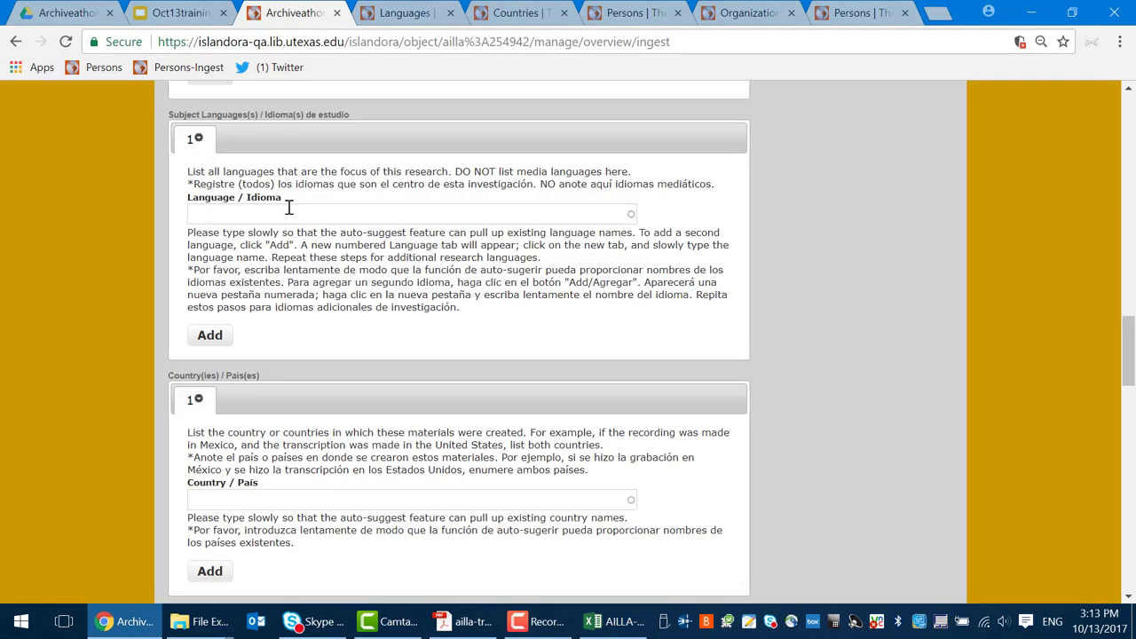
text(Socia)
Correct the typed text to 'Soch' and pick Chinantec, Sochiápam from the suggestions.
key(BackSpace)
key(BackSpace)
text(h)
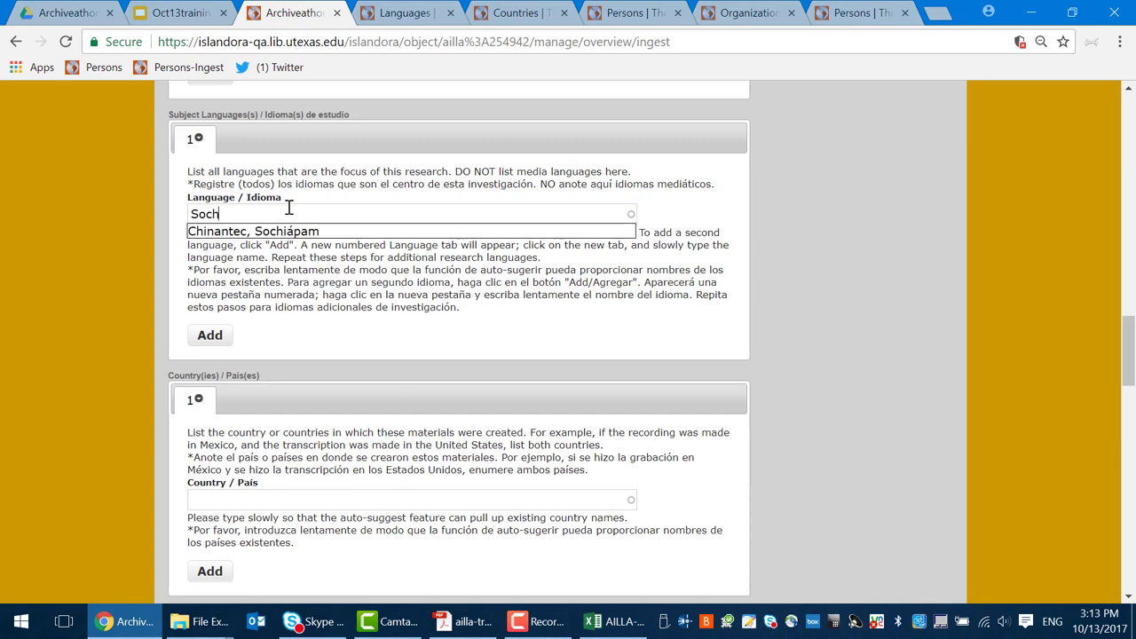
click(277, 234)
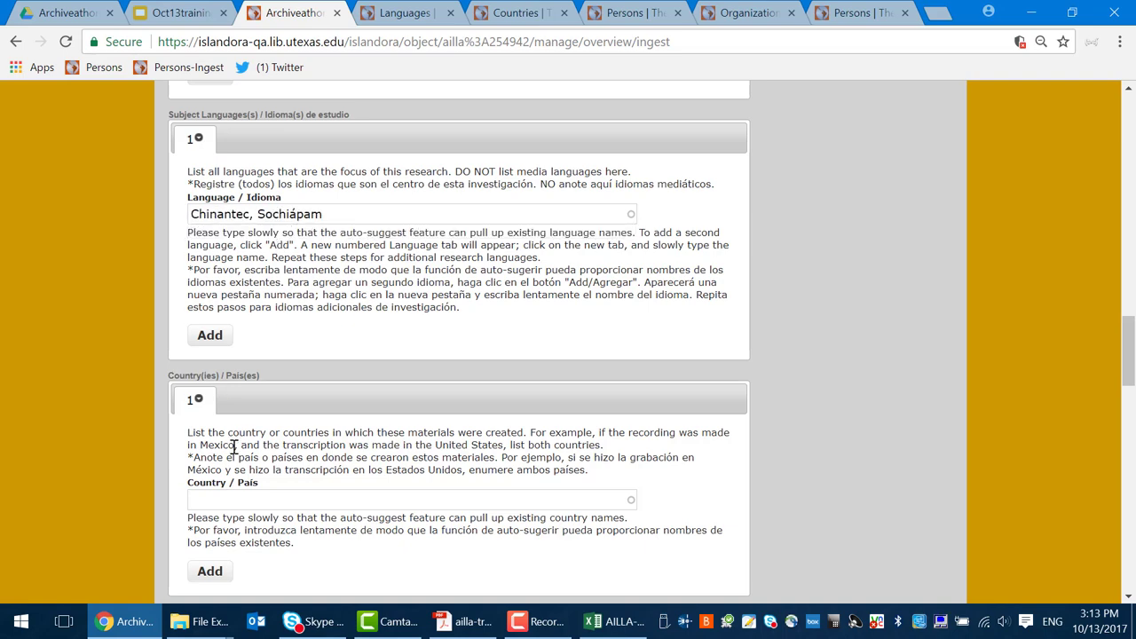
scroll(234, 453, down, 3)
scroll(235, 447, up, 3)
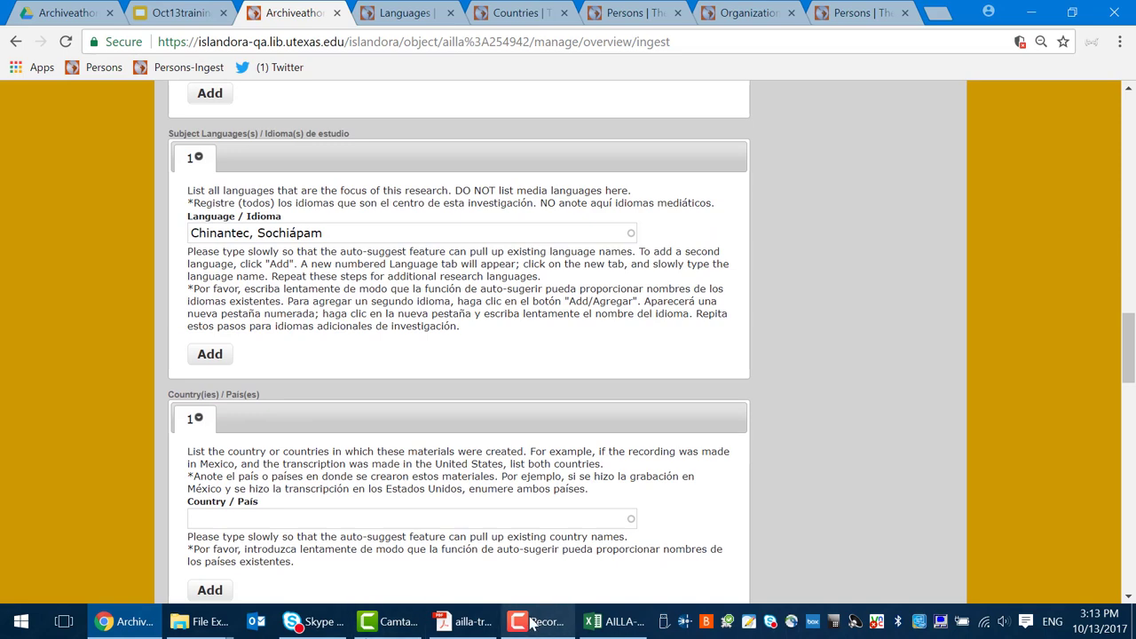
In Excel row 4, move to the Country cells showing Mexico and United States of America.
click(594, 626)
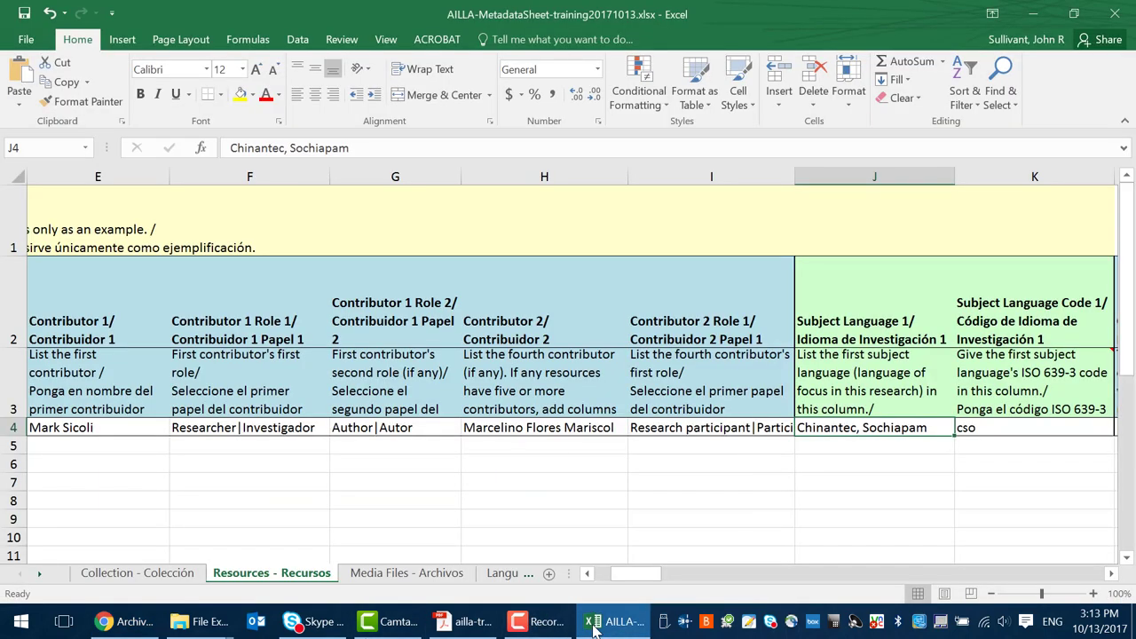
key(Right)
key(Right)
key(Right)
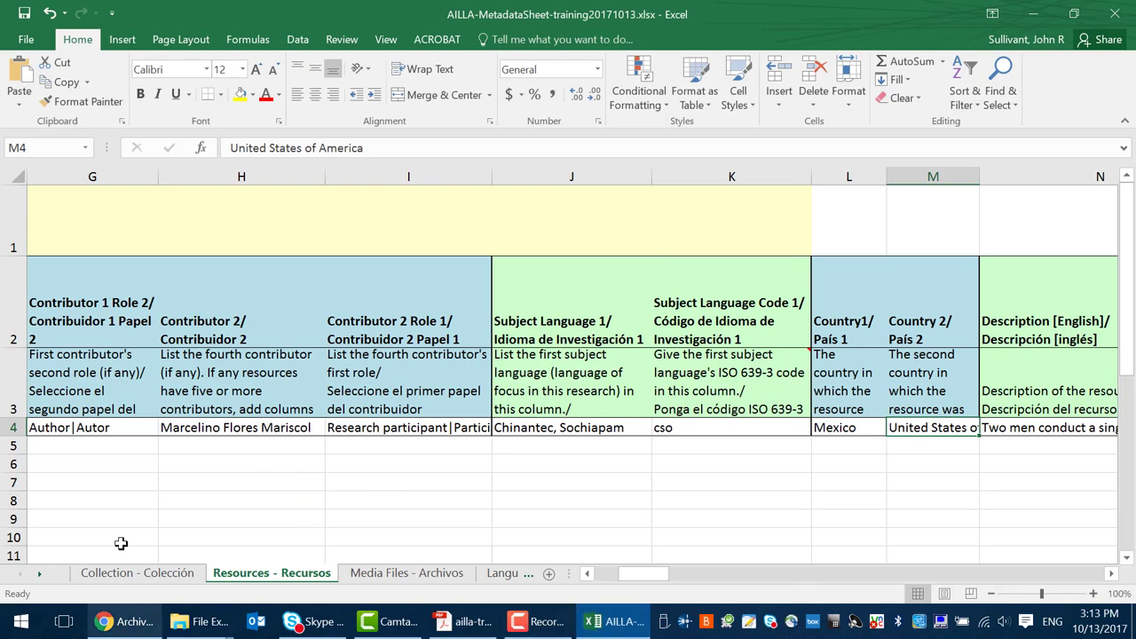
Enter Mexico as the first country on the ingest form.
click(107, 621)
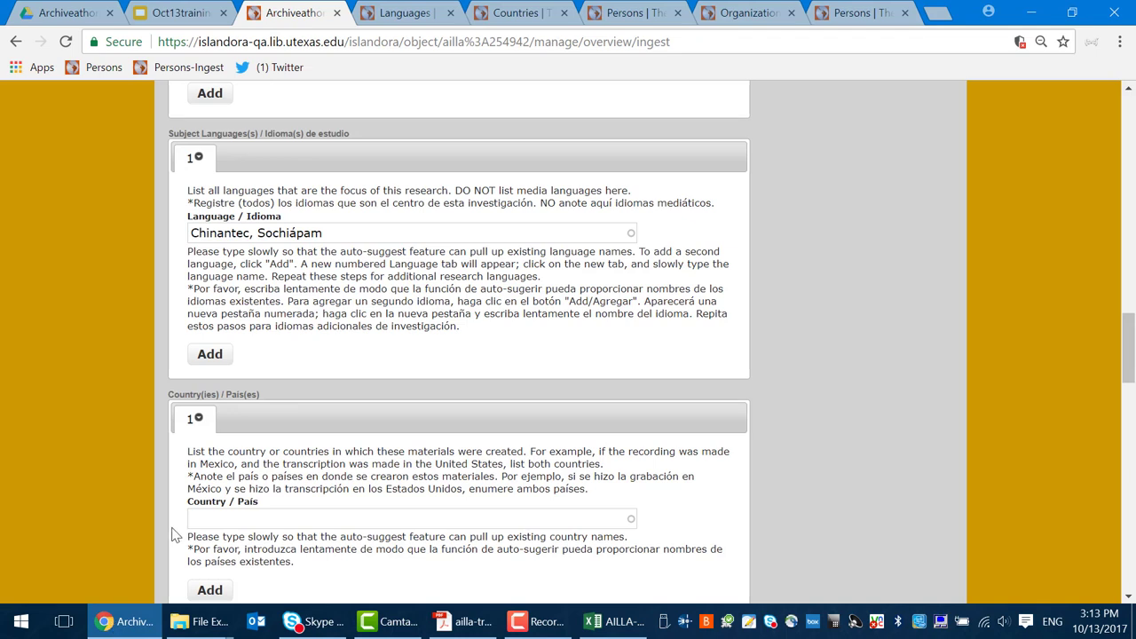
click(210, 514)
text(mex)
key(Down)
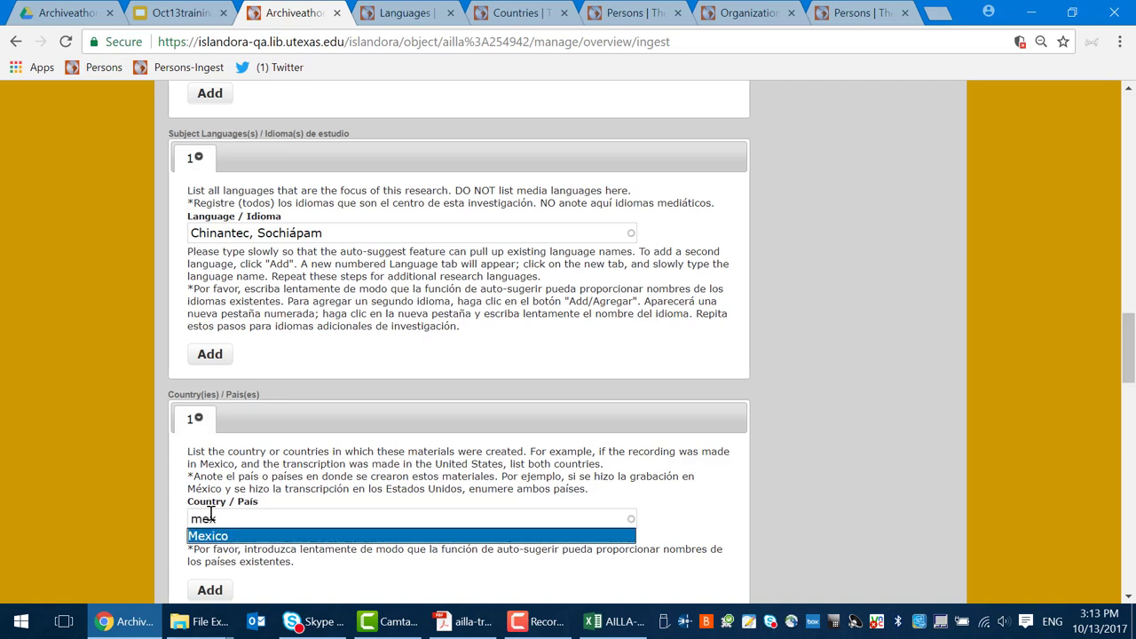
key(Return)
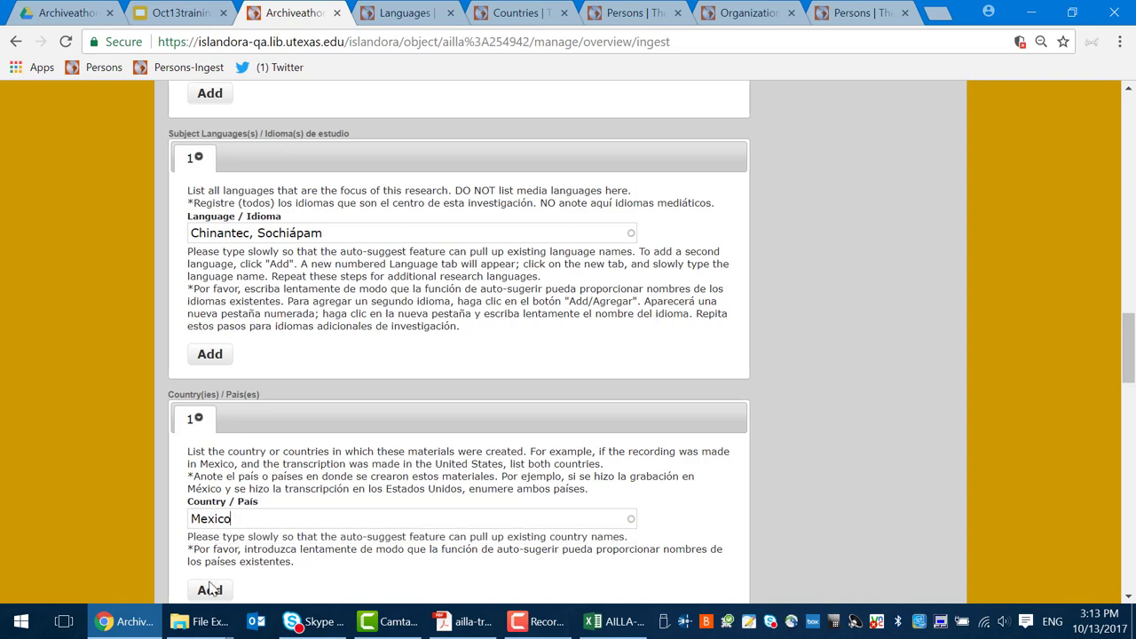
Add a second country entry and choose United States from the 'un' suggestions.
click(209, 589)
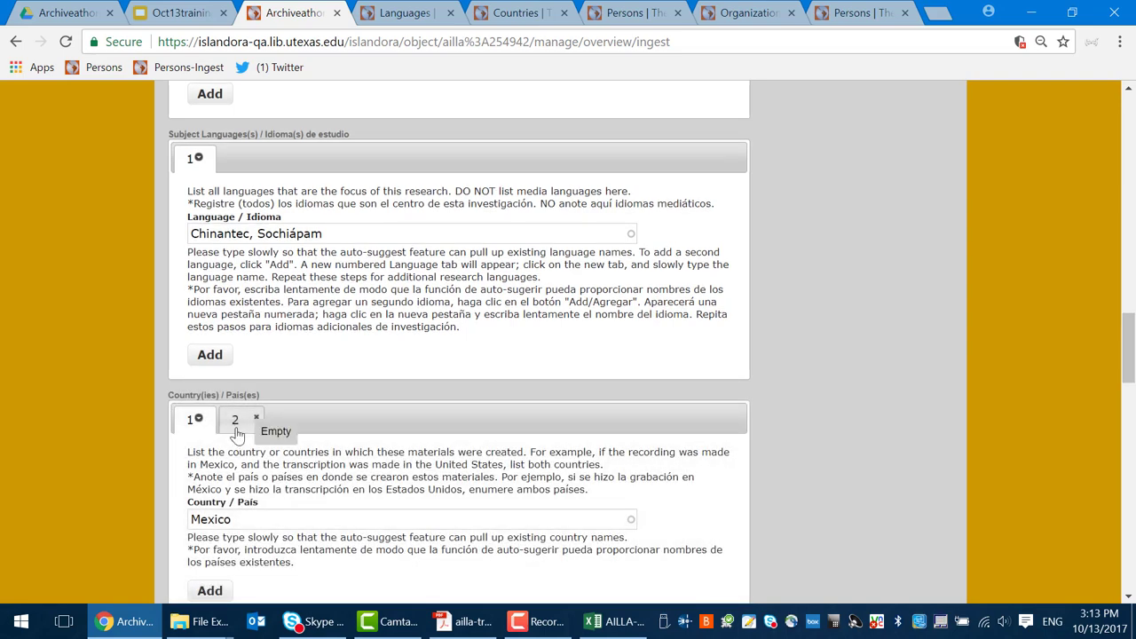
click(236, 423)
click(215, 519)
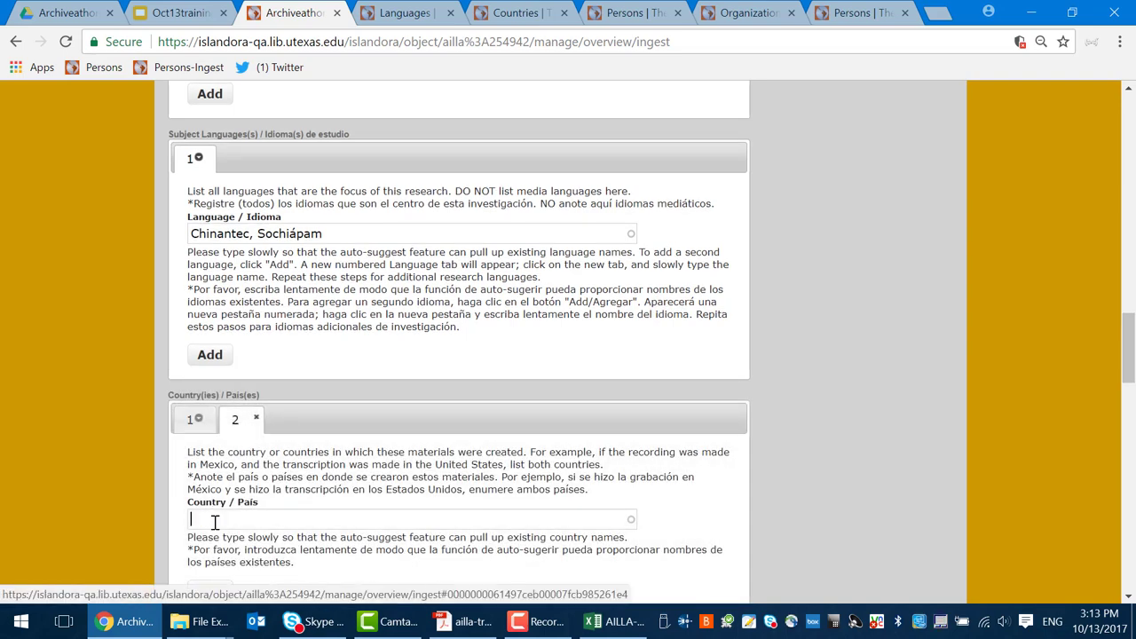
text(un)
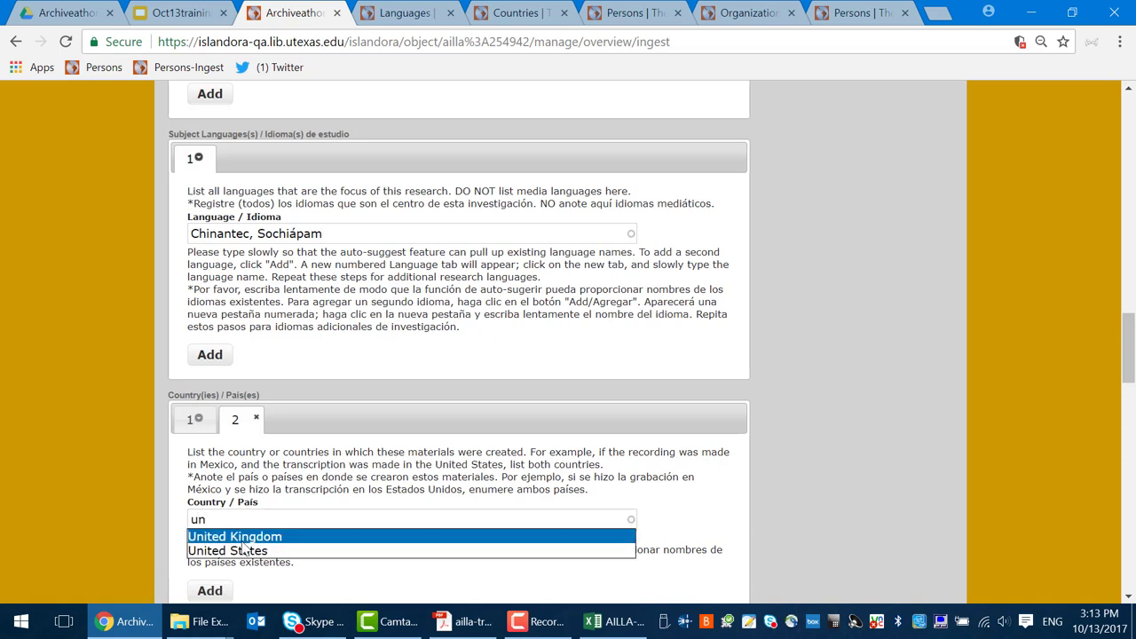
click(239, 553)
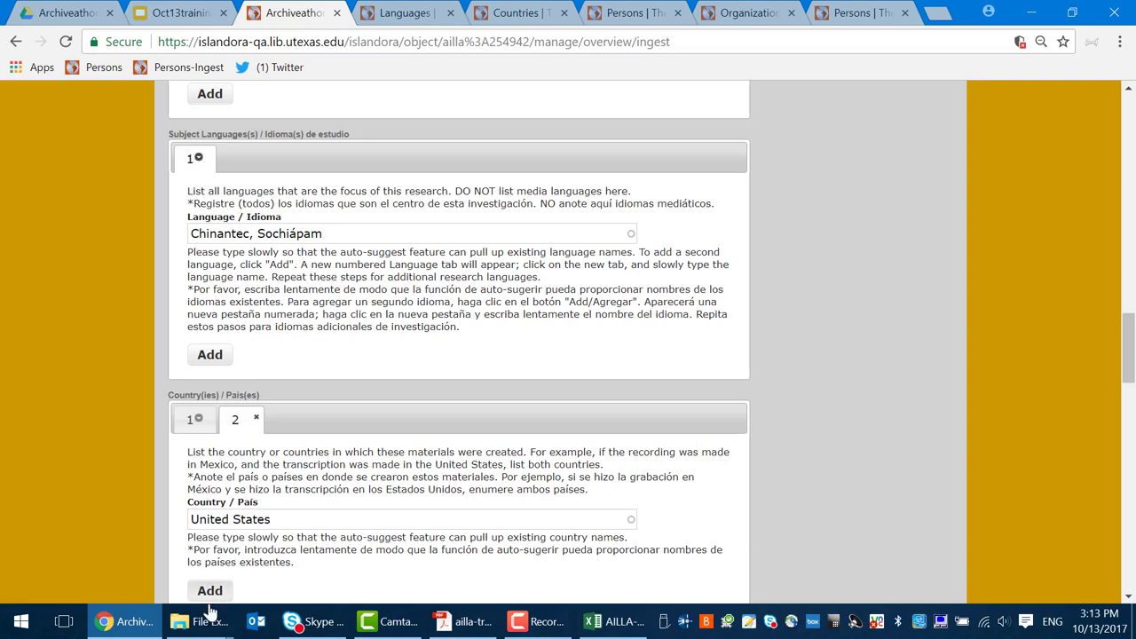
Scroll to the English and Spanish description boxes, leave them empty, and switch to Excel.
scroll(131, 579, down, 4)
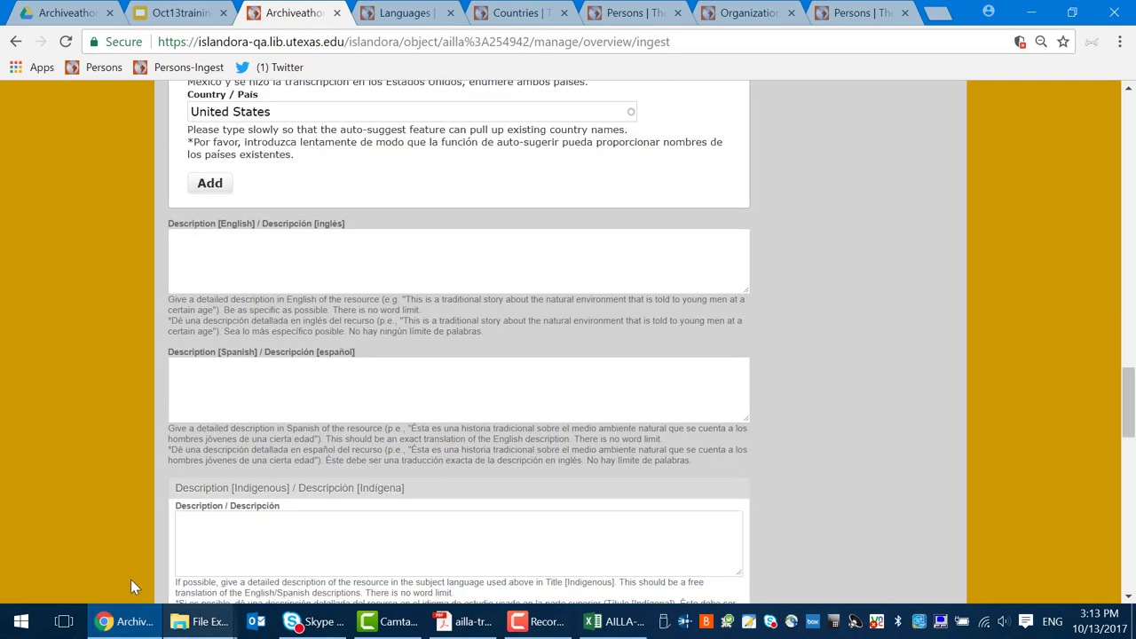
scroll(131, 579, up, 3)
scroll(131, 579, down, 1)
scroll(130, 579, down, 2)
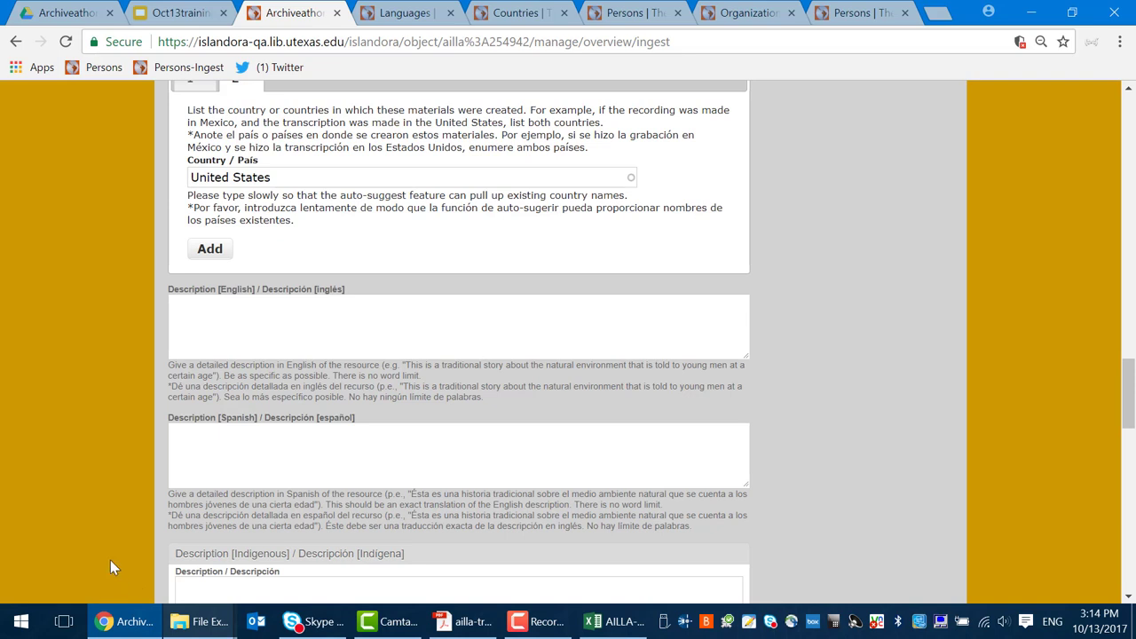
right_click(224, 336)
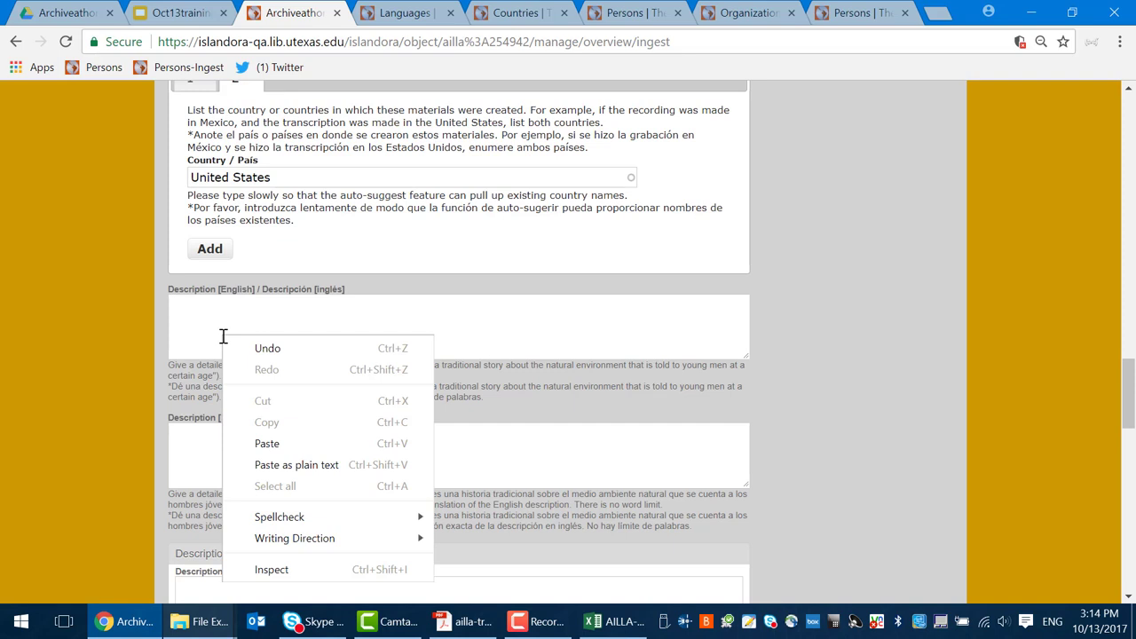
click(224, 335)
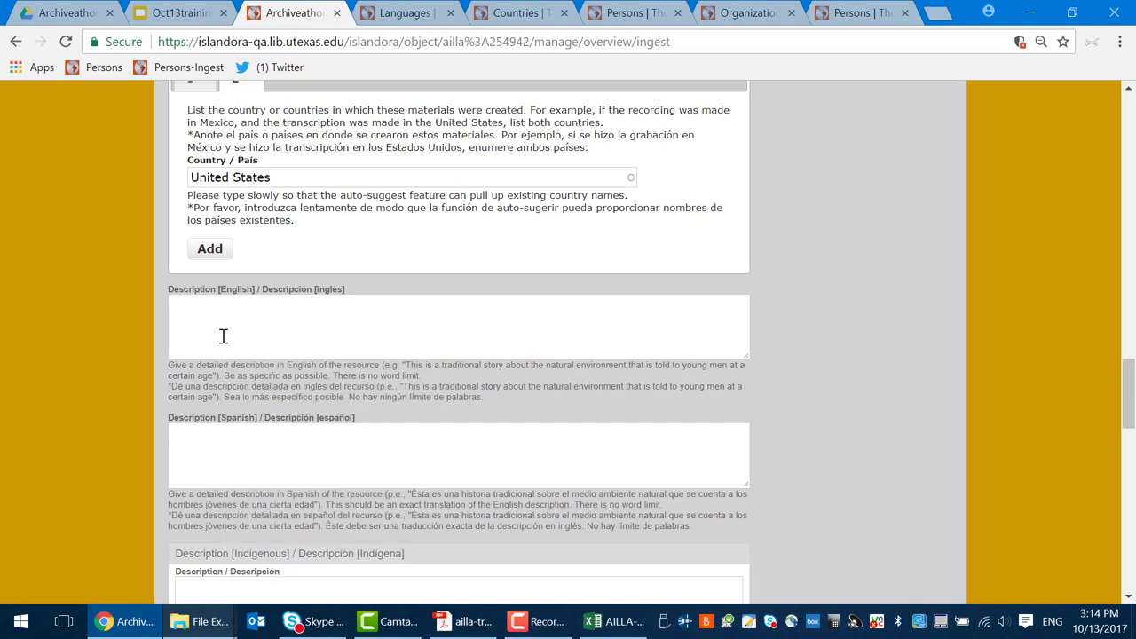
click(232, 460)
scroll(232, 460, down, 3)
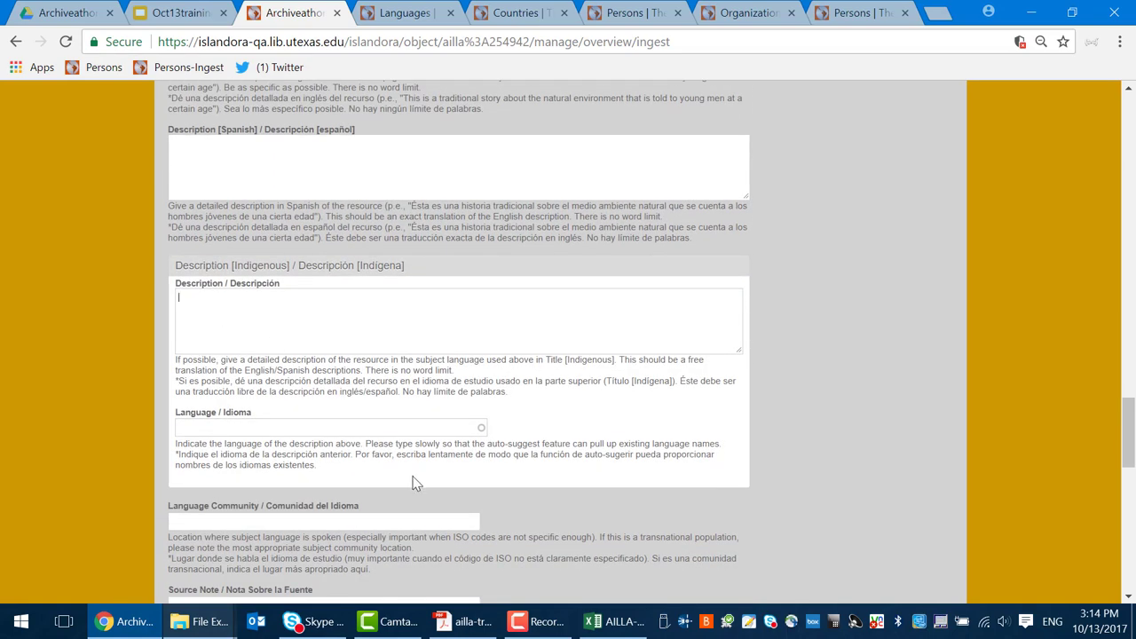
click(625, 628)
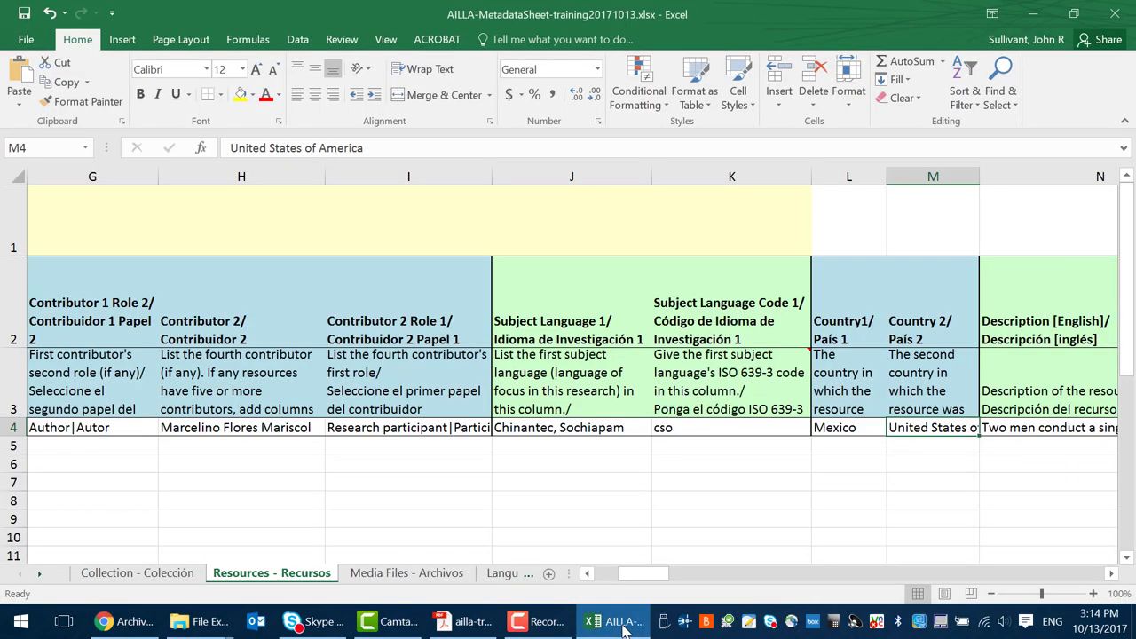
key(Right)
key(Right)
key(Right)
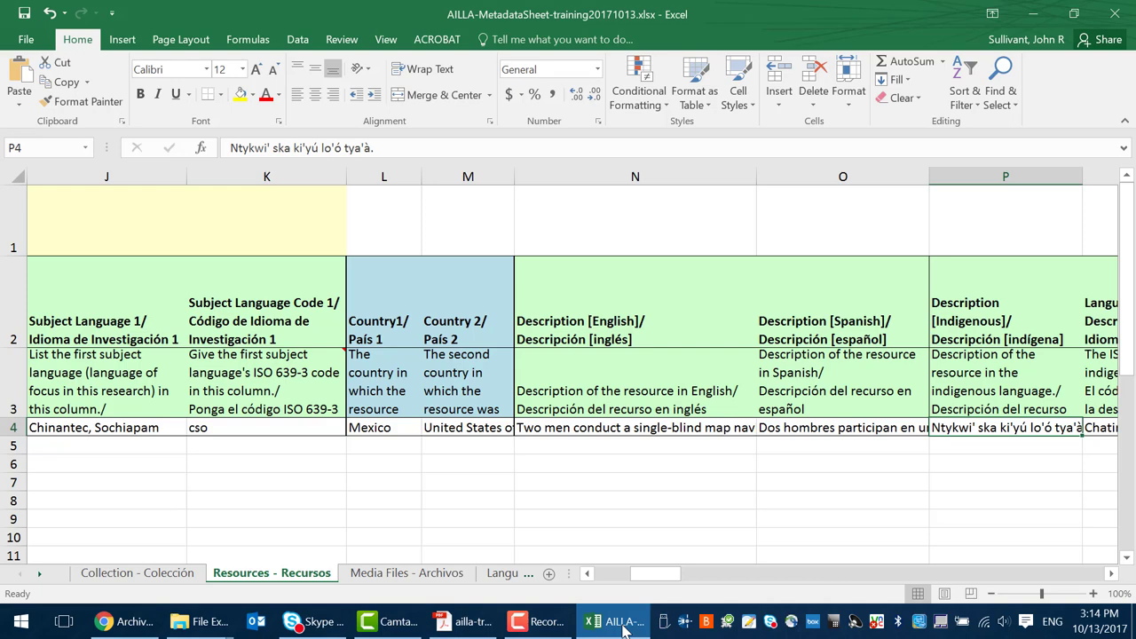
key(Right)
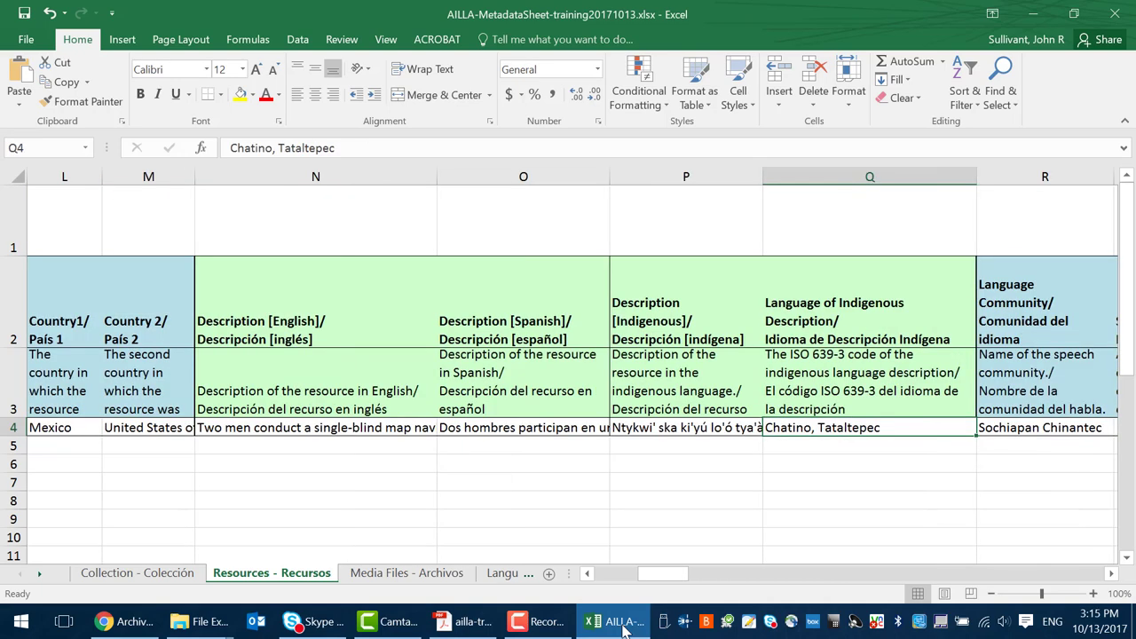
key(Left)
key(Left)
key(Left)
key(Left)
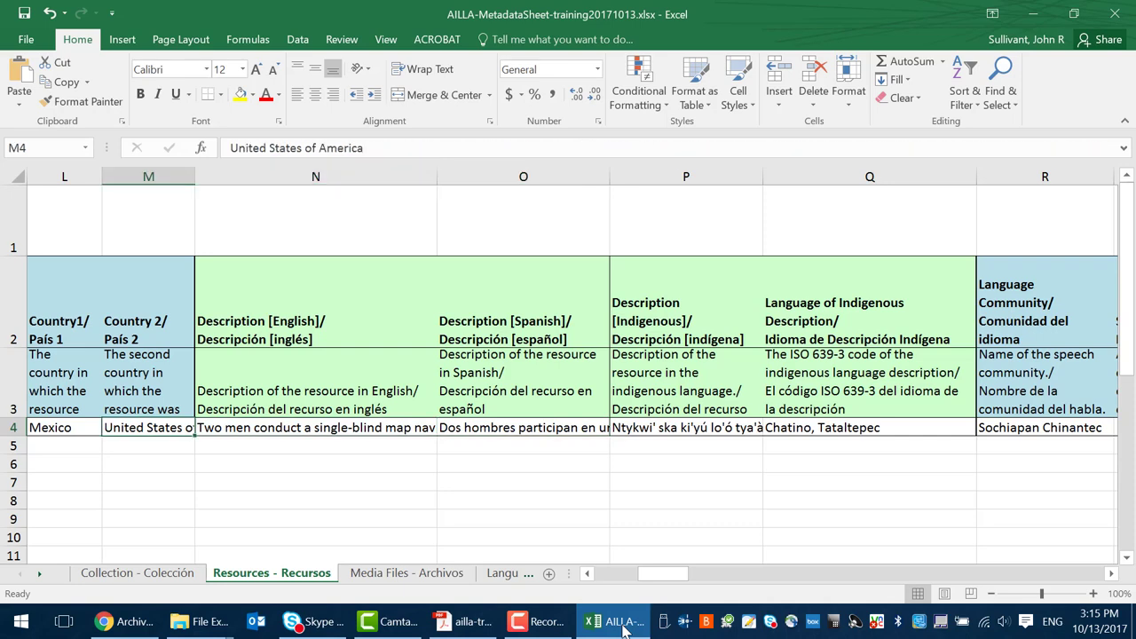
key(Left)
key(Left)
key(Left)
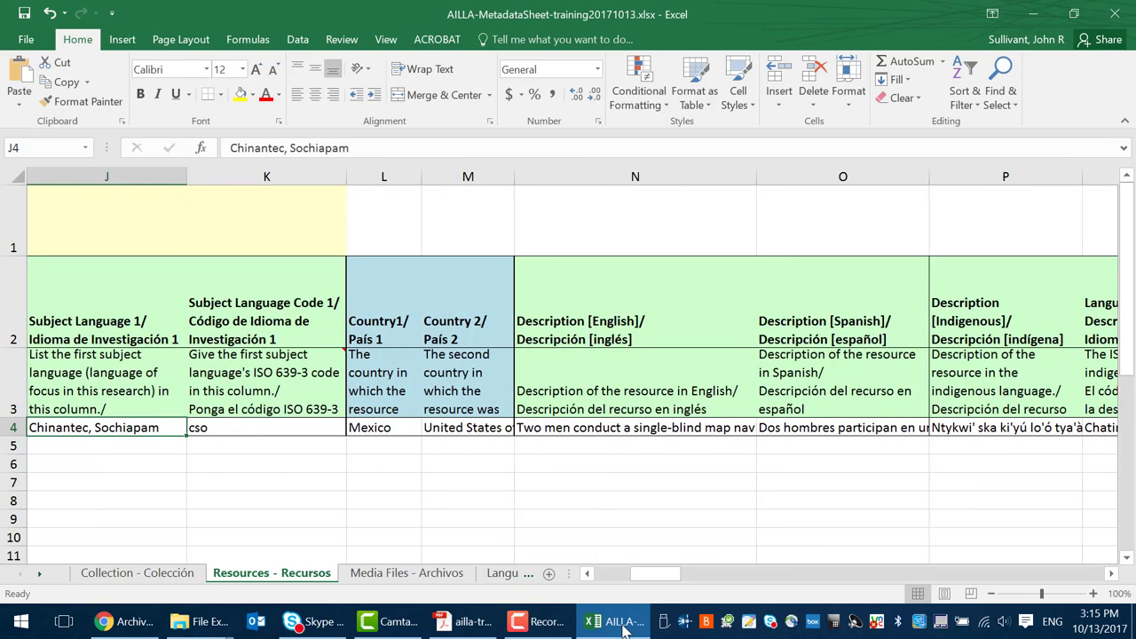
key(Left)
key(Right)
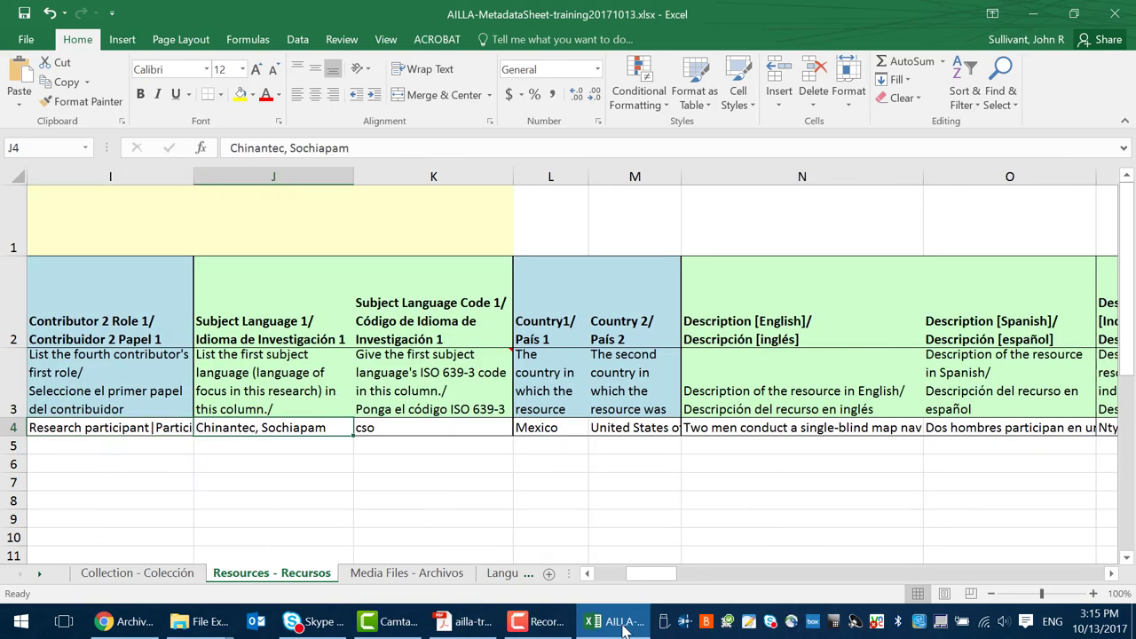
key(Right)
key(Right)
key(Right)
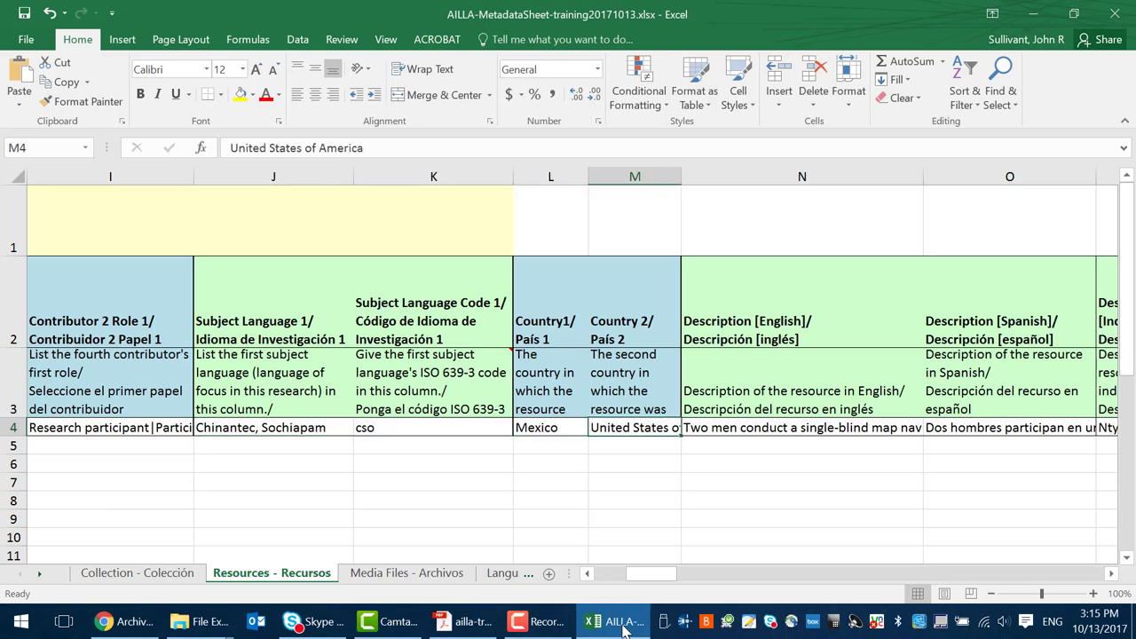
key(Right)
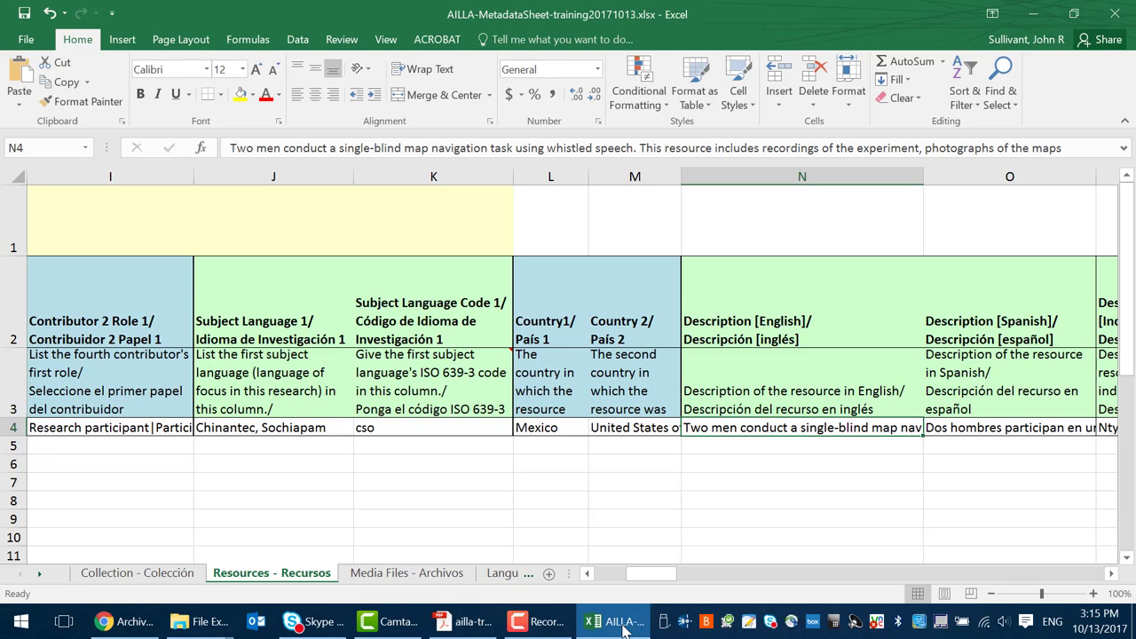
Review row 4 cells O4 through S4, including language community and empty source note, then return to the form.
key(Tab)
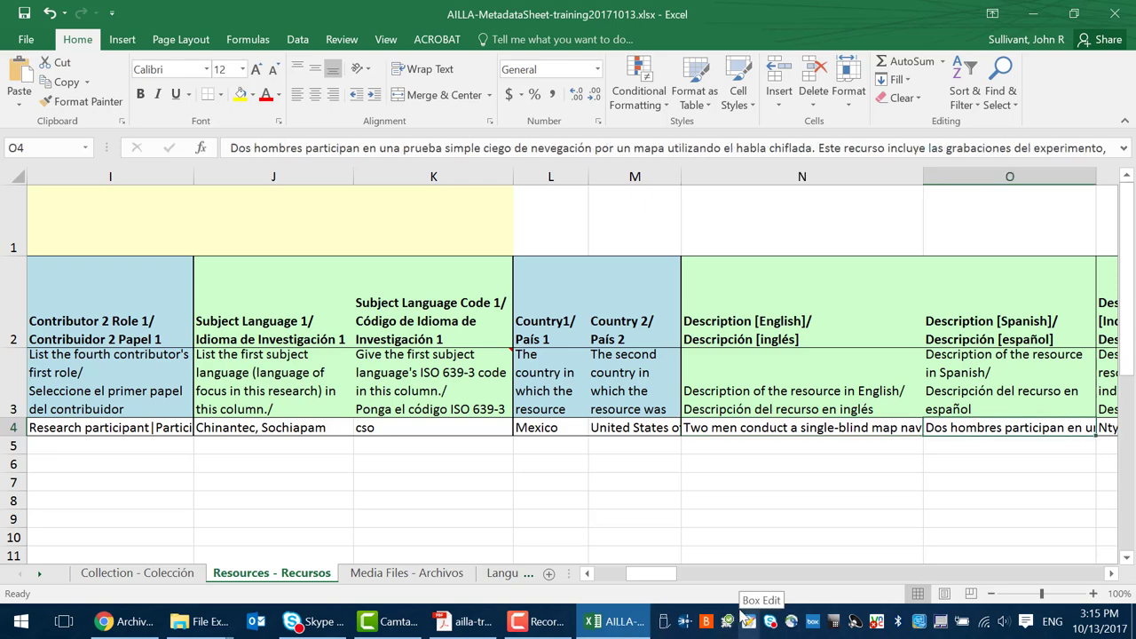
key(Tab)
key(Tab)
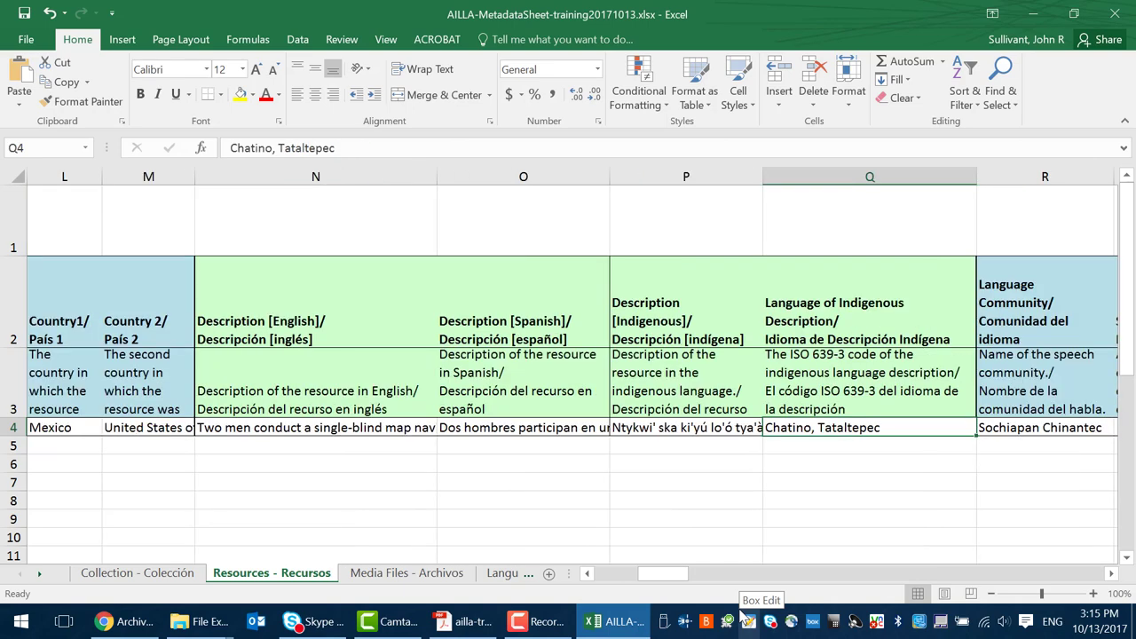
key(Tab)
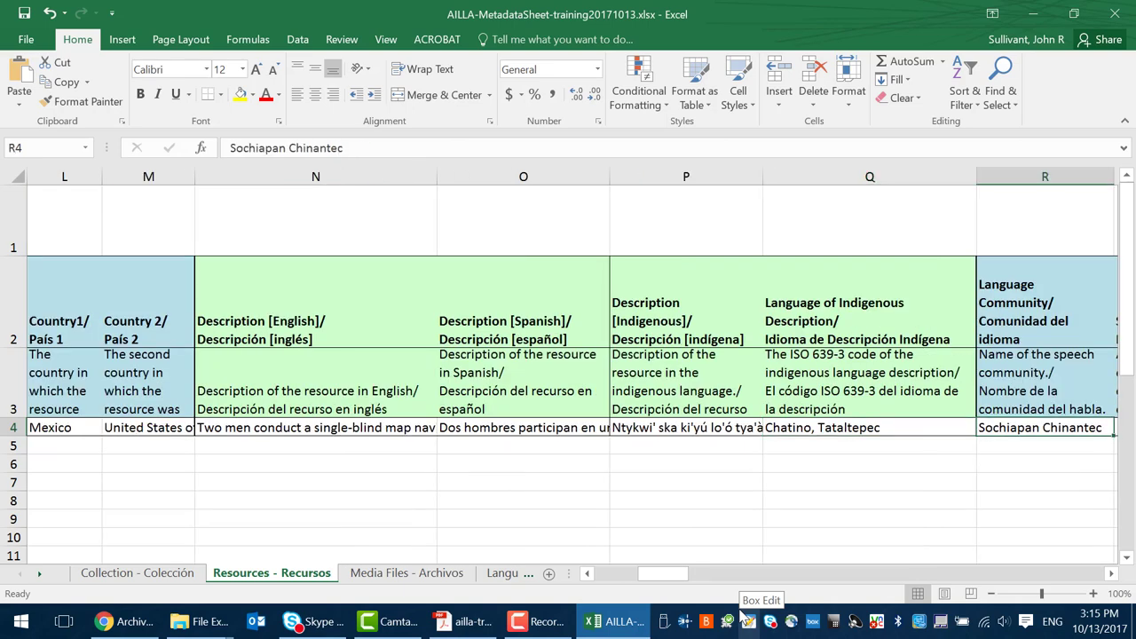
key(Tab)
key(Tab)
key(shift+Tab)
key(shift+Tab)
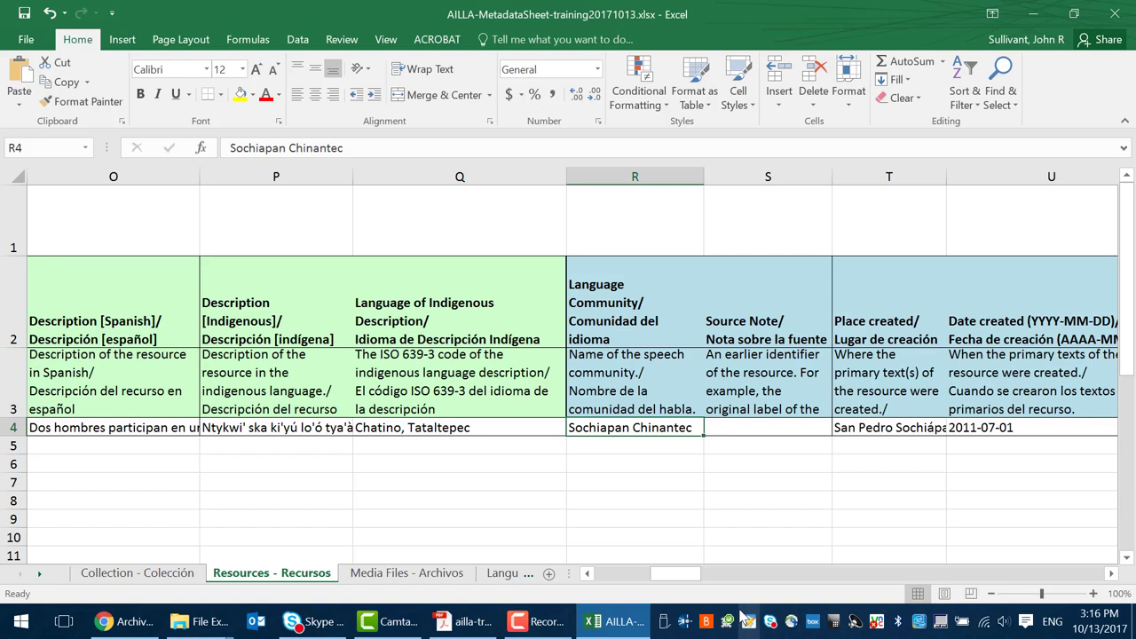
key(Tab)
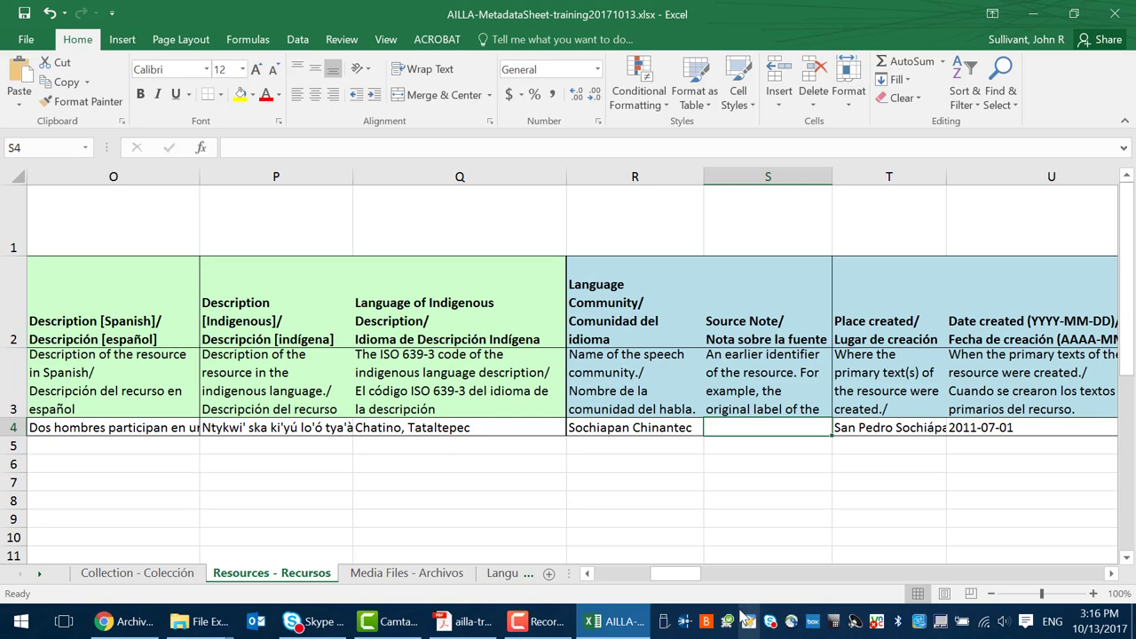
key(alt+Tab)
scroll(905, 439, up, 1)
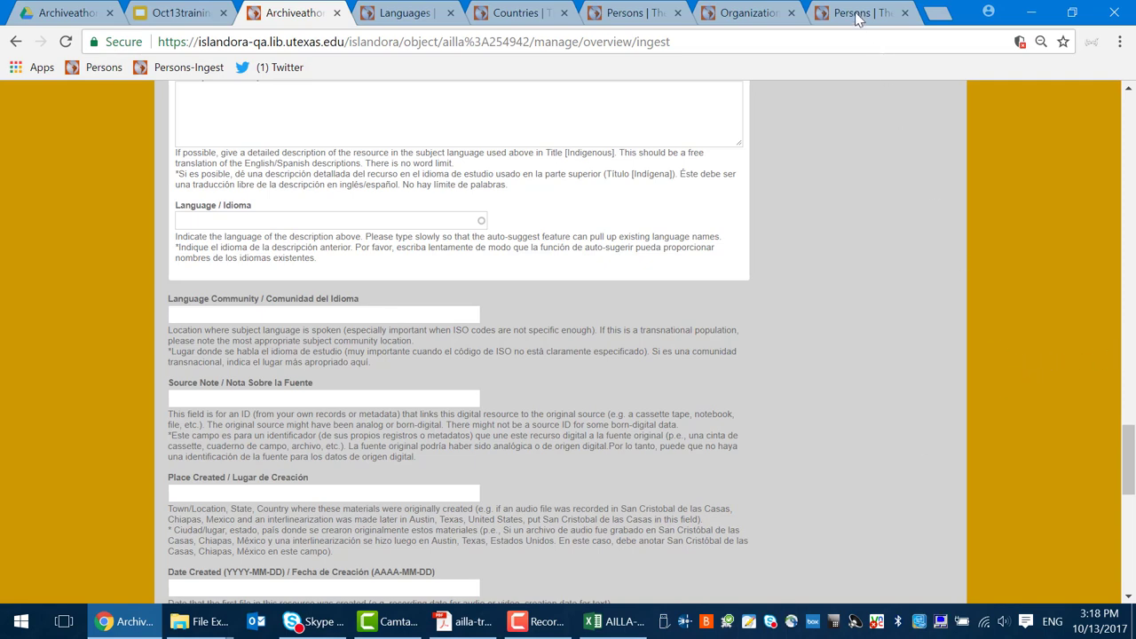
Look through the Persons, Countries and Languages collection pages.
click(824, 23)
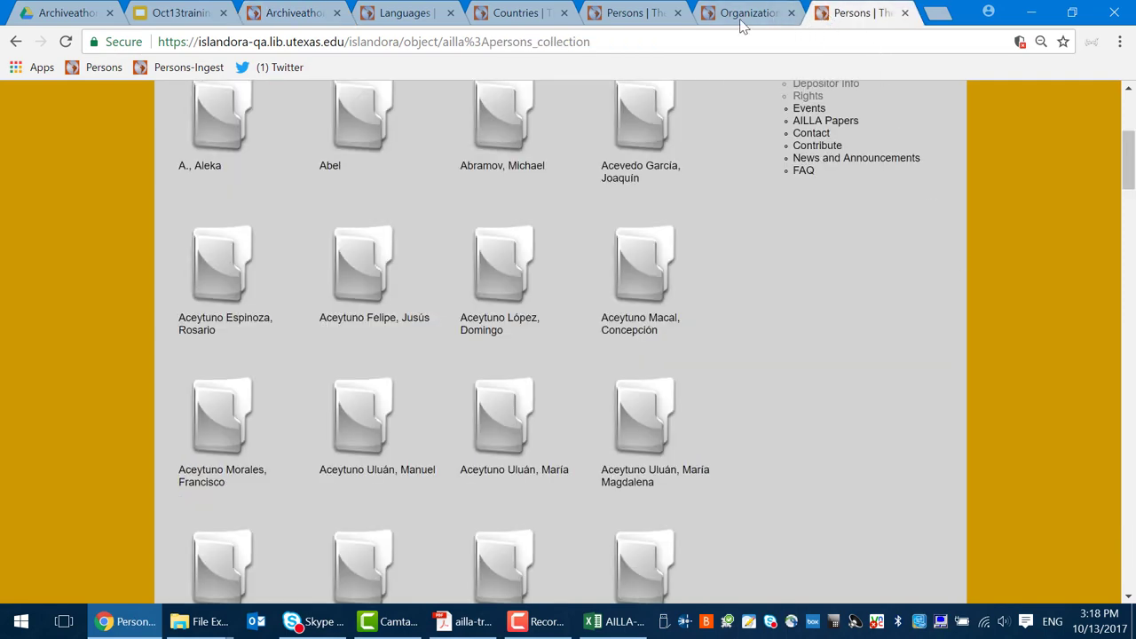
click(527, 12)
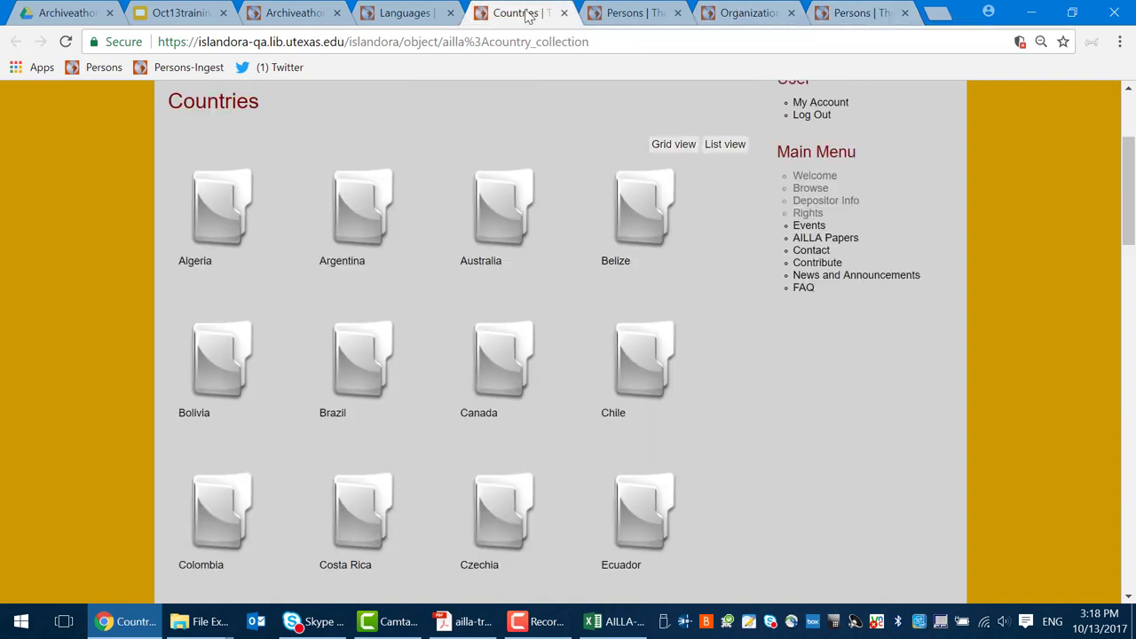
click(401, 14)
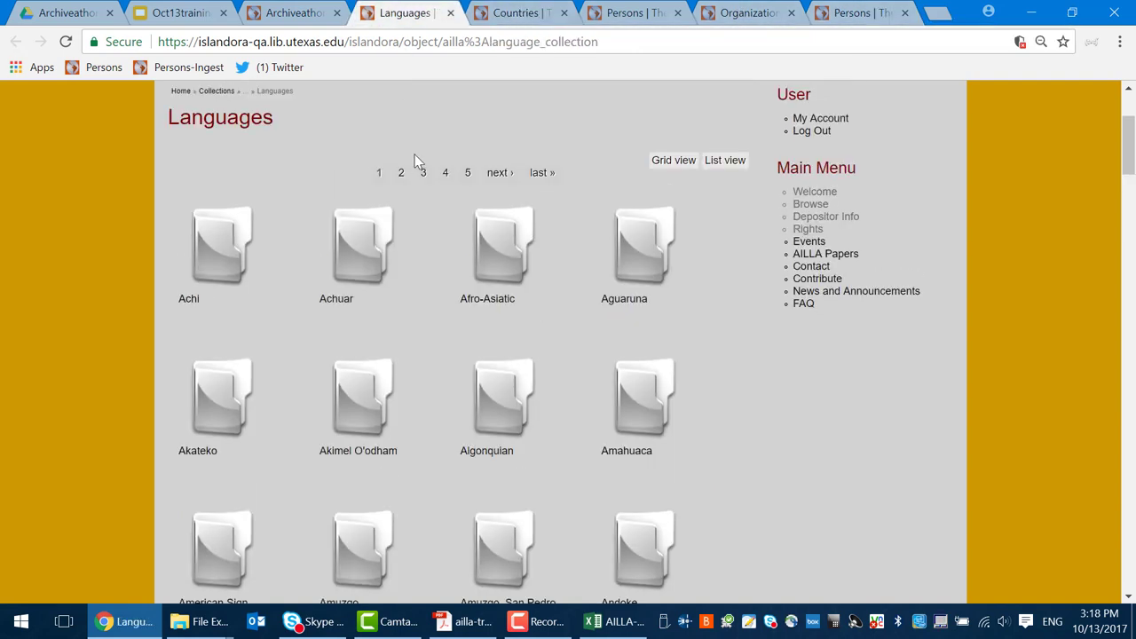
scroll(418, 157, up, 2)
scroll(418, 157, down, 1)
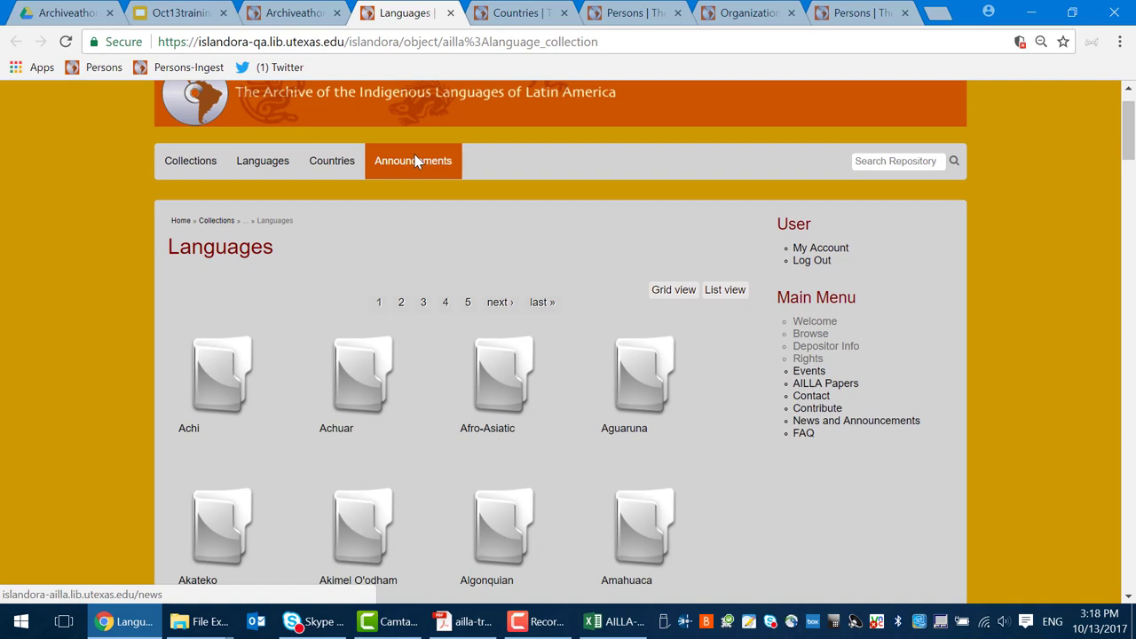
Load the AILLA home page in the Languages tab, correcting a mistyped 'failla' search.
click(404, 42)
text(failla)
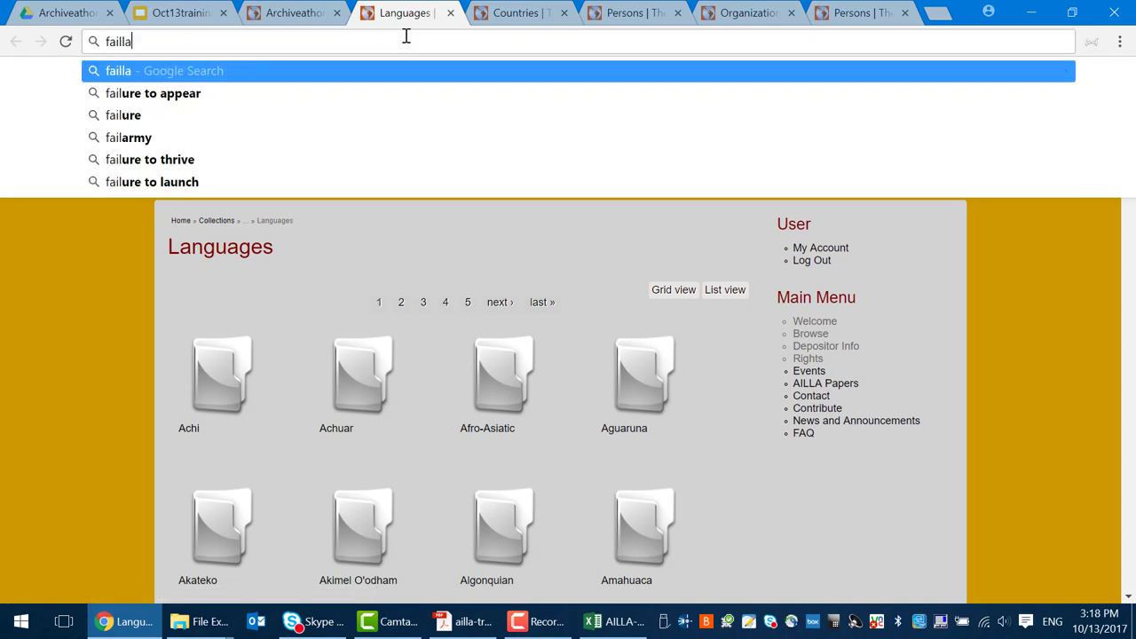
key(Return)
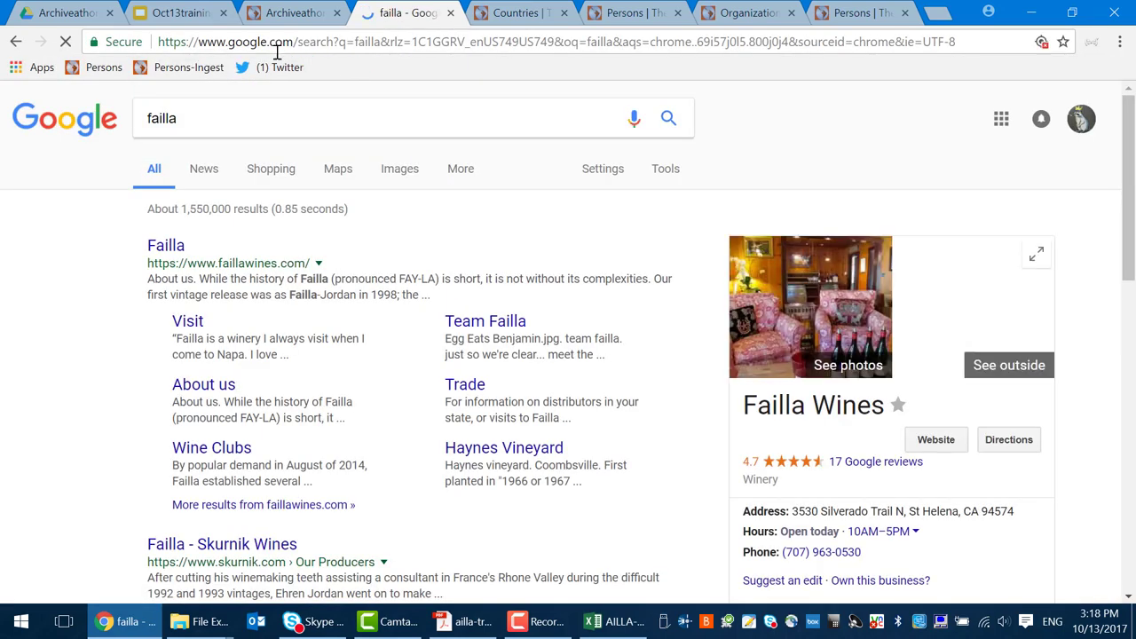
click(277, 46)
text(ailla.utexas.org)
key(Return)
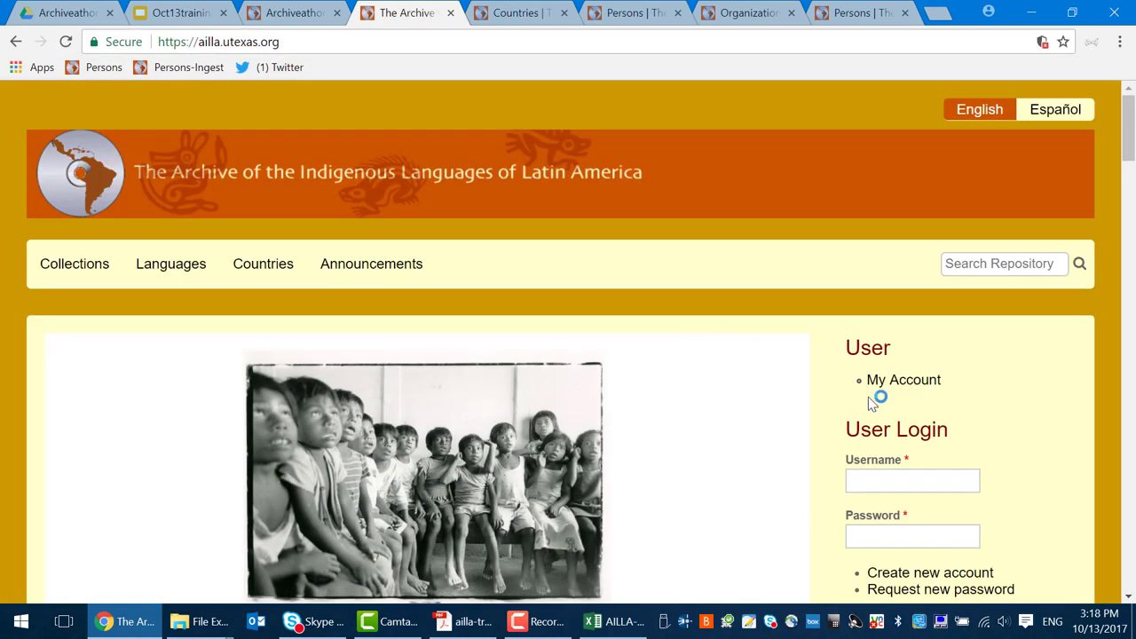
Zoom the AILLA site out to 80% and open Depositors under Depositor Info.
key(ctrl+minus)
key(ctrl+minus)
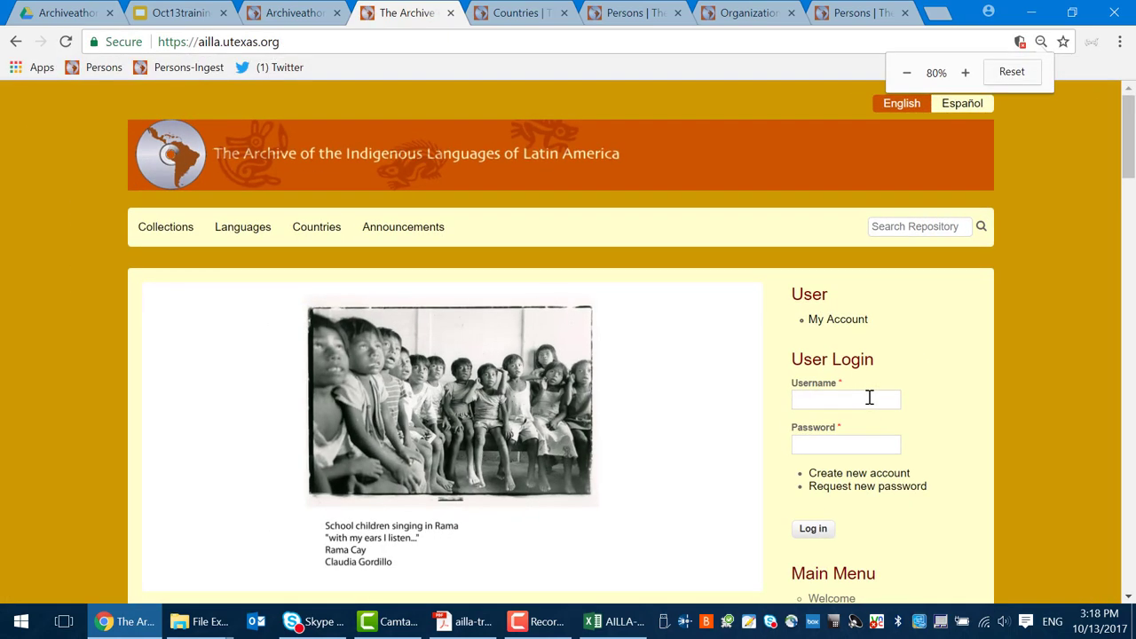
scroll(869, 397, down, 6)
scroll(869, 397, up, 3)
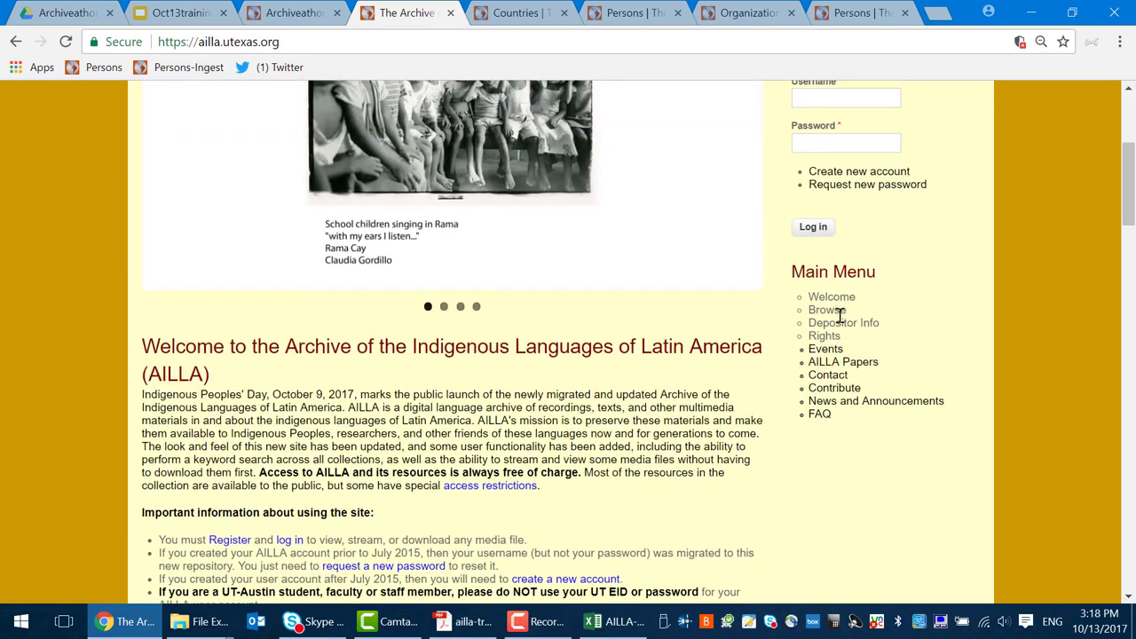
mouse_move(839, 322)
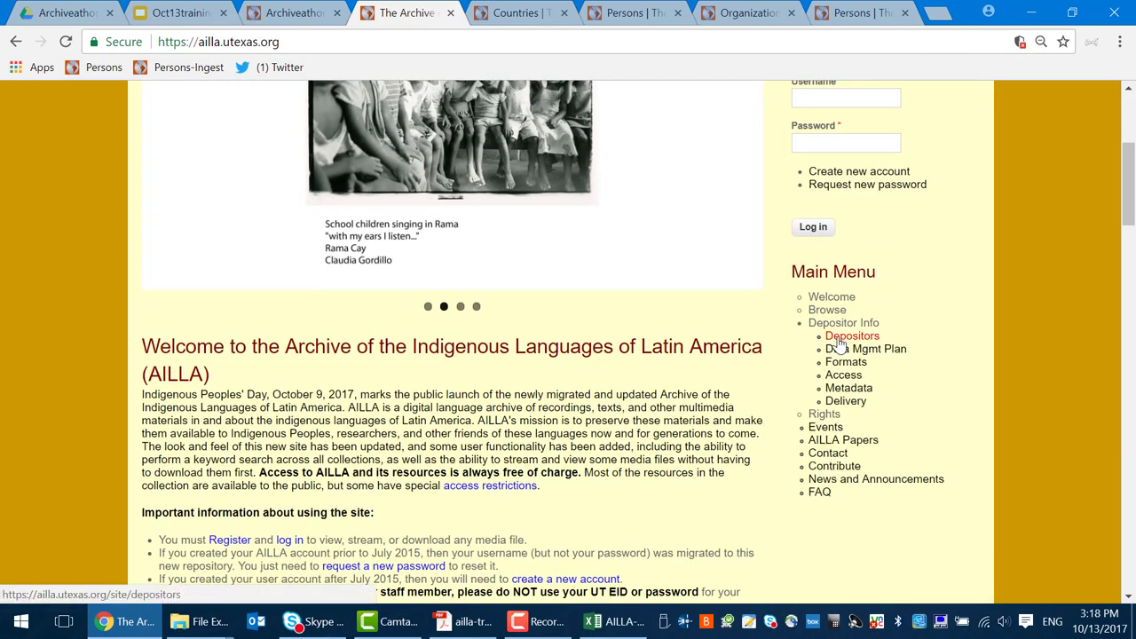
click(838, 338)
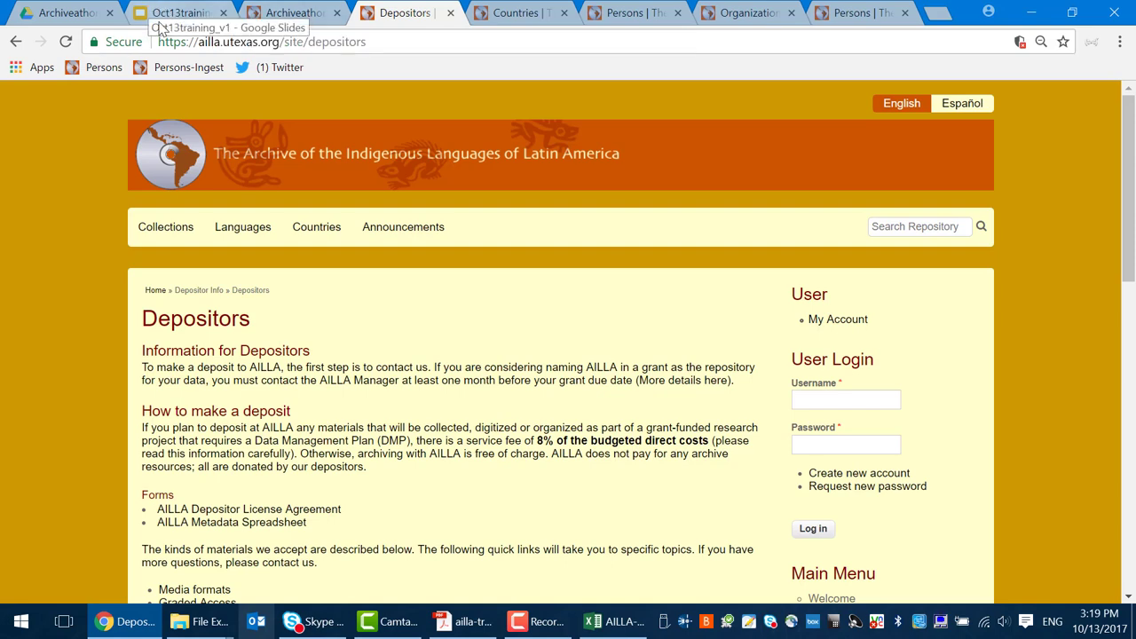
Glance at the Oct13training slide deck, then return to the Archiveathon Islandora ingest form.
click(165, 21)
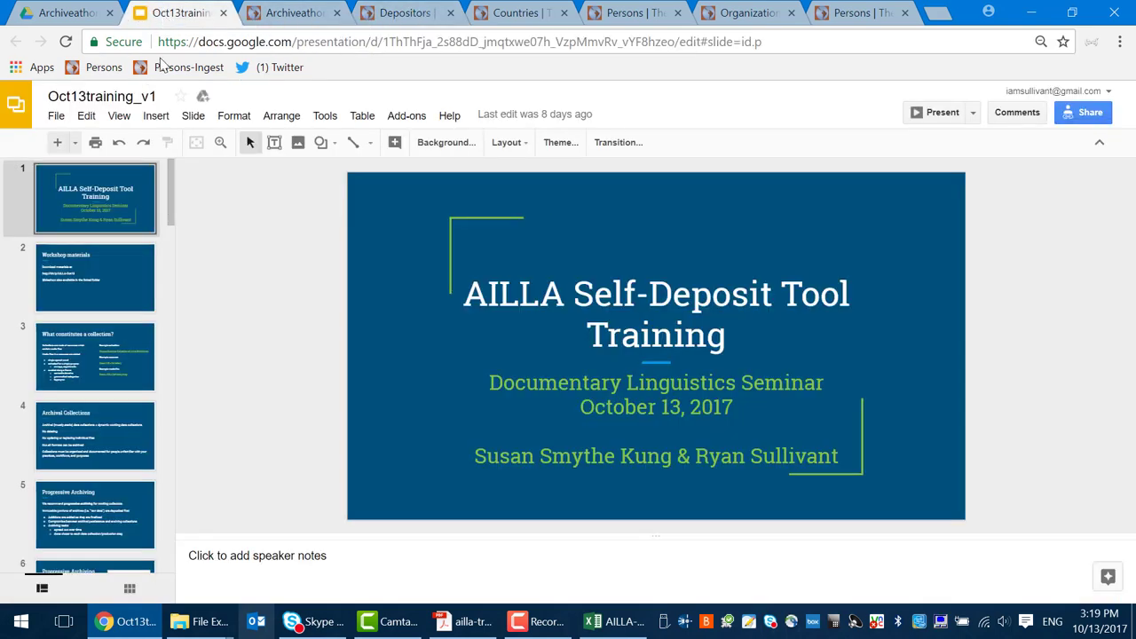
click(302, 12)
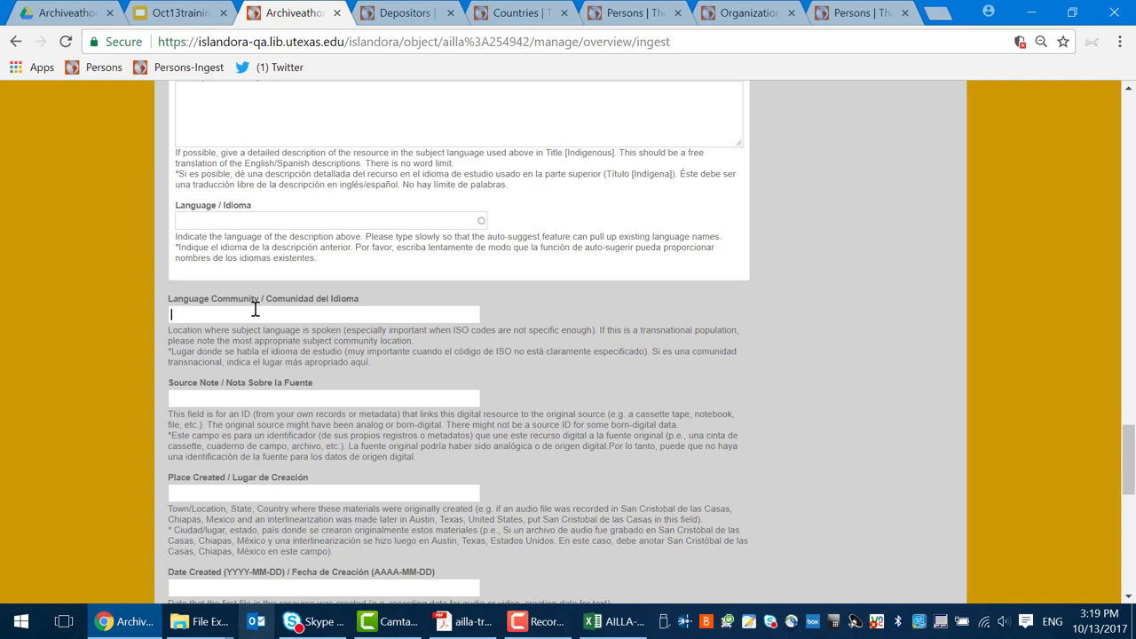
Copy 'Sochiapan Chinantec' from cell R4 of the Excel Resources sheet for the Language Community field.
click(254, 308)
click(597, 621)
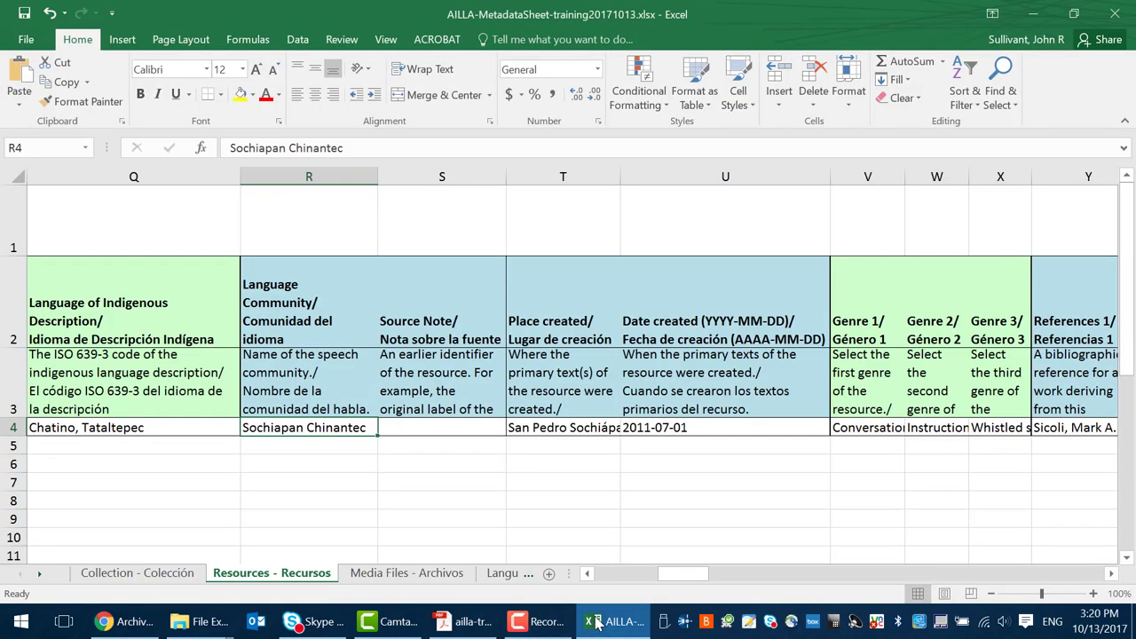
key(Tab)
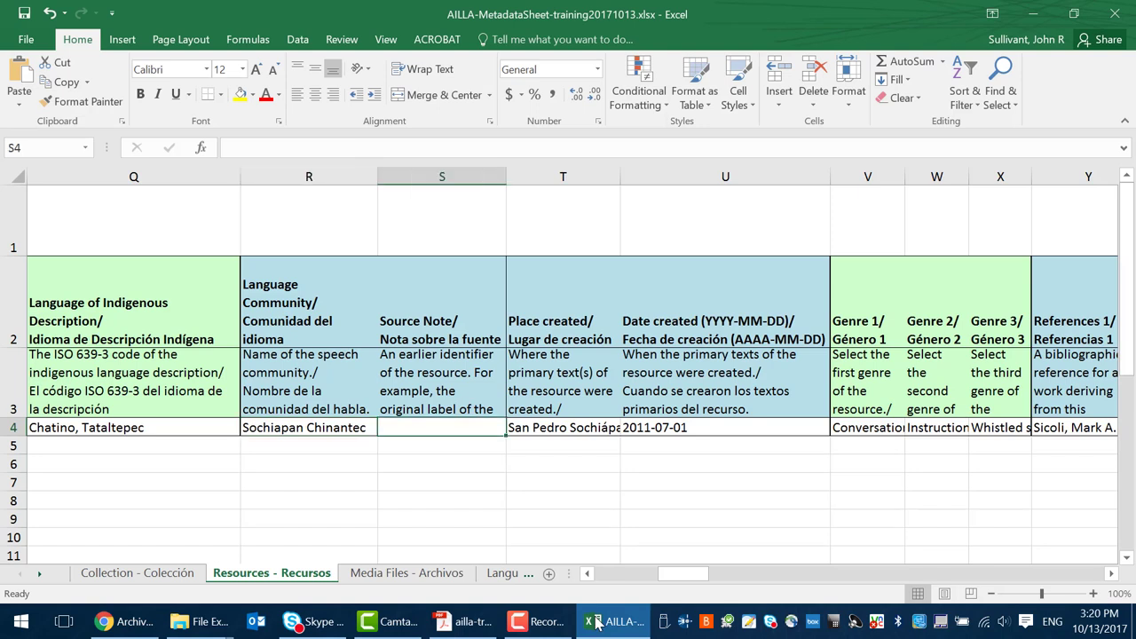
key(Tab)
key(shift+Tab)
key(shift+Tab)
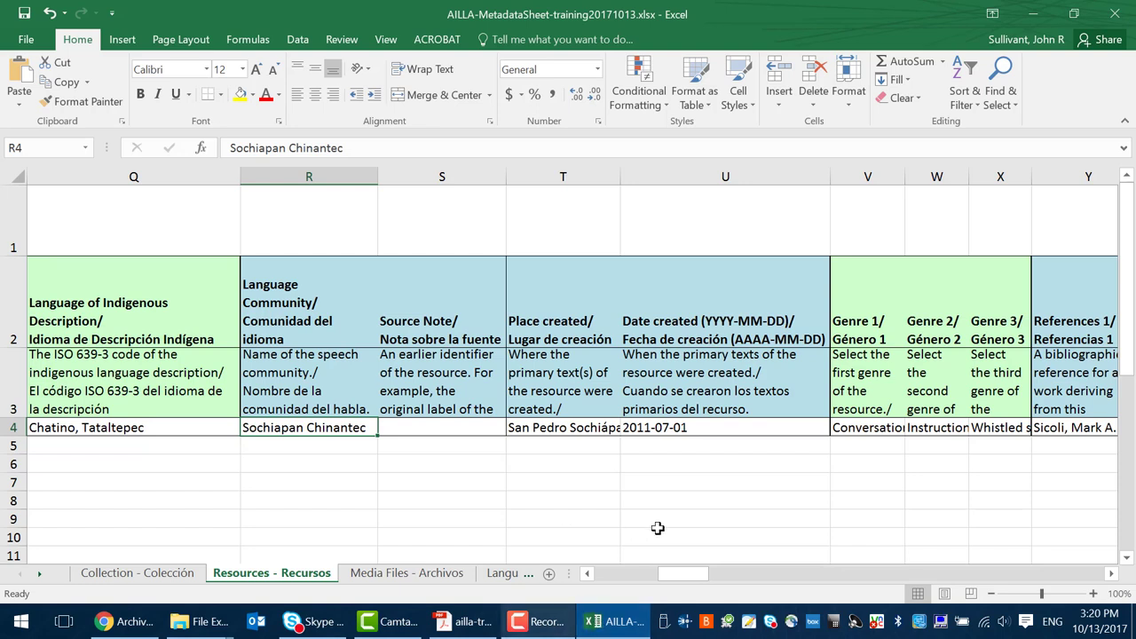
click(353, 145)
drag(352, 146, 216, 145)
key(ctrl+c)
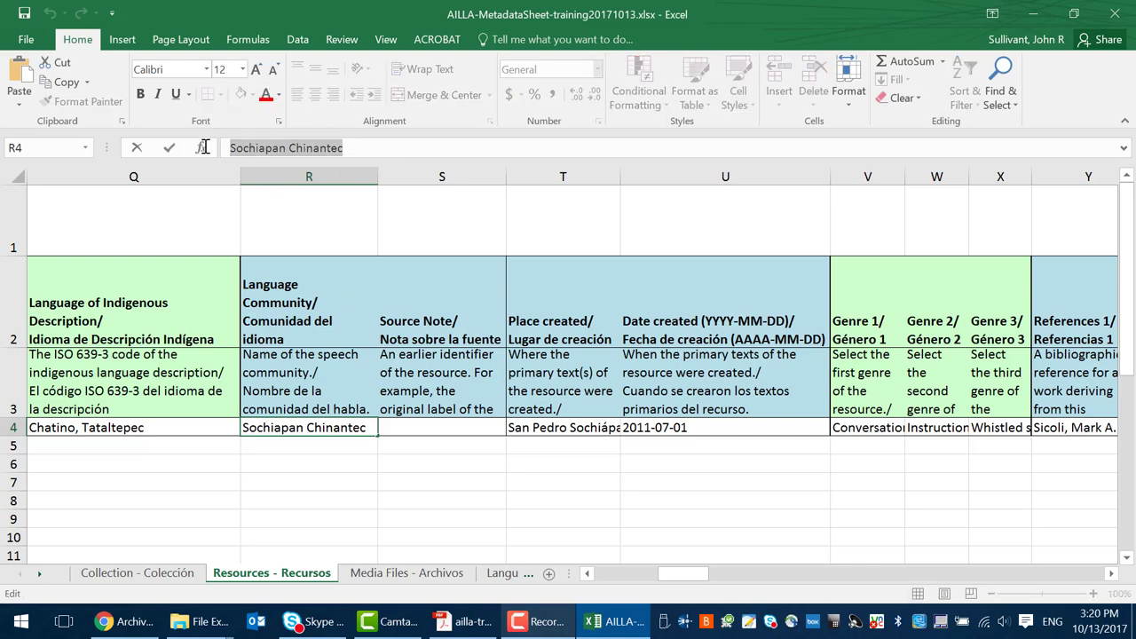
click(156, 576)
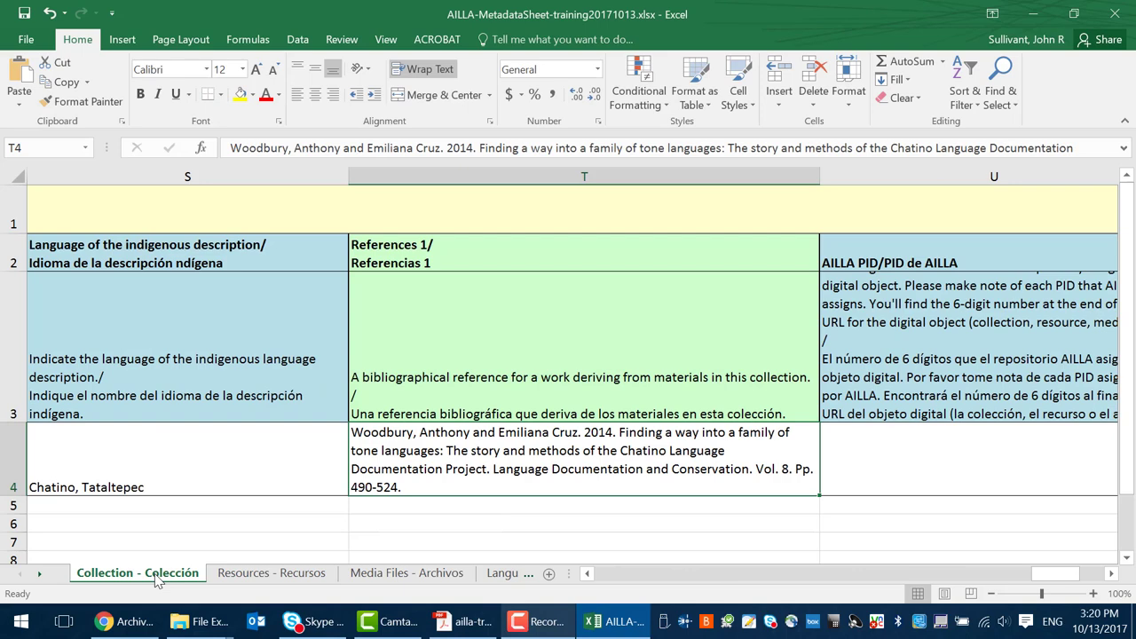
click(277, 577)
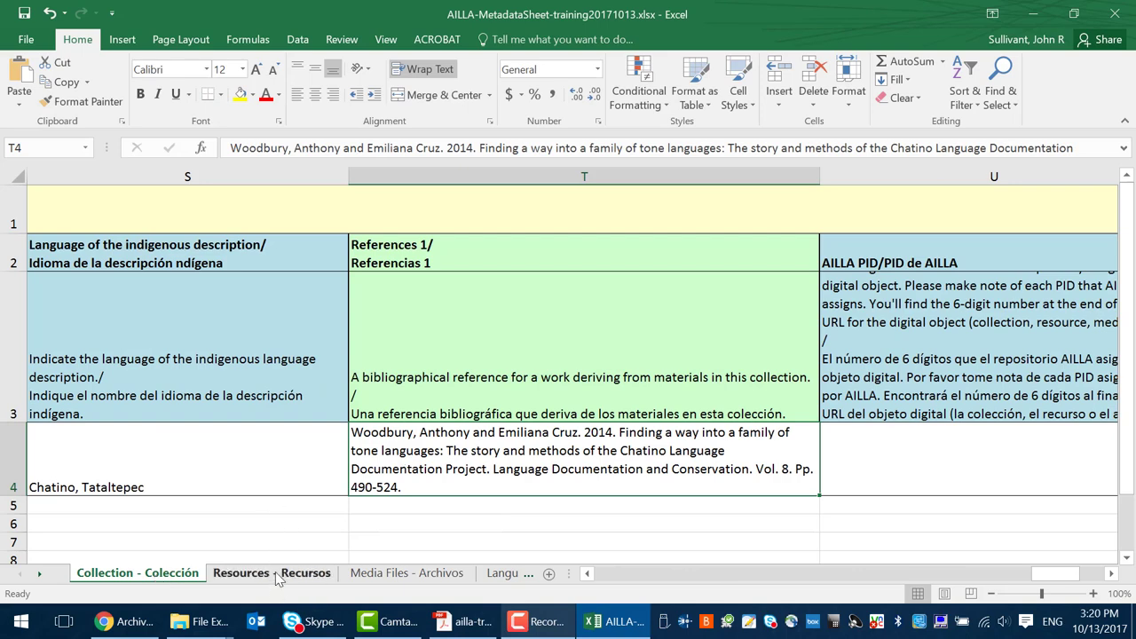
click(118, 624)
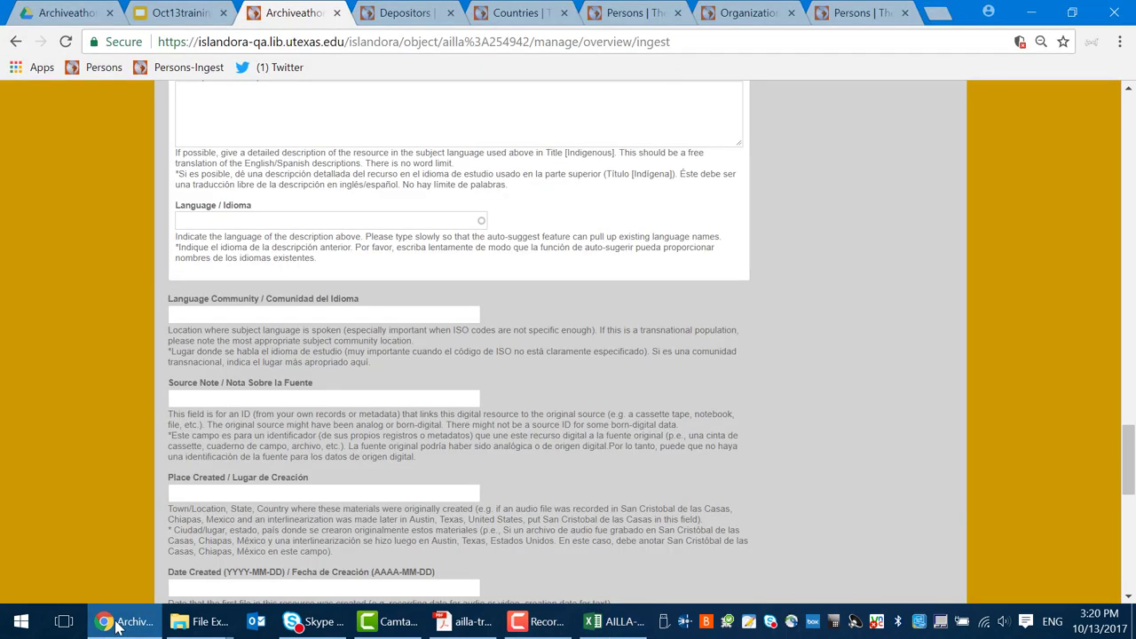
Paste 'Sochiapan Chinantec' into Language Community, then focus the still-empty Source Note field.
key(ctrl+v)
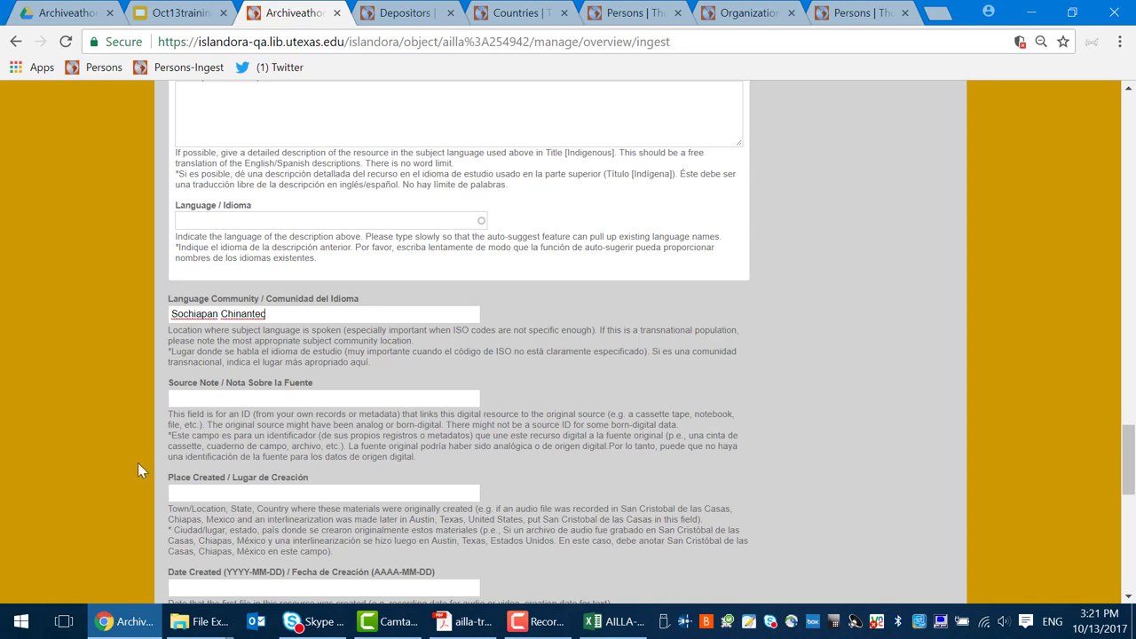
click(223, 395)
click(238, 397)
click(280, 394)
Scroll down the ingest form and put the cursor in the empty Date Created (YYYY-MM-DD) field.
scroll(479, 511, down, 2)
scroll(478, 518, down, 5)
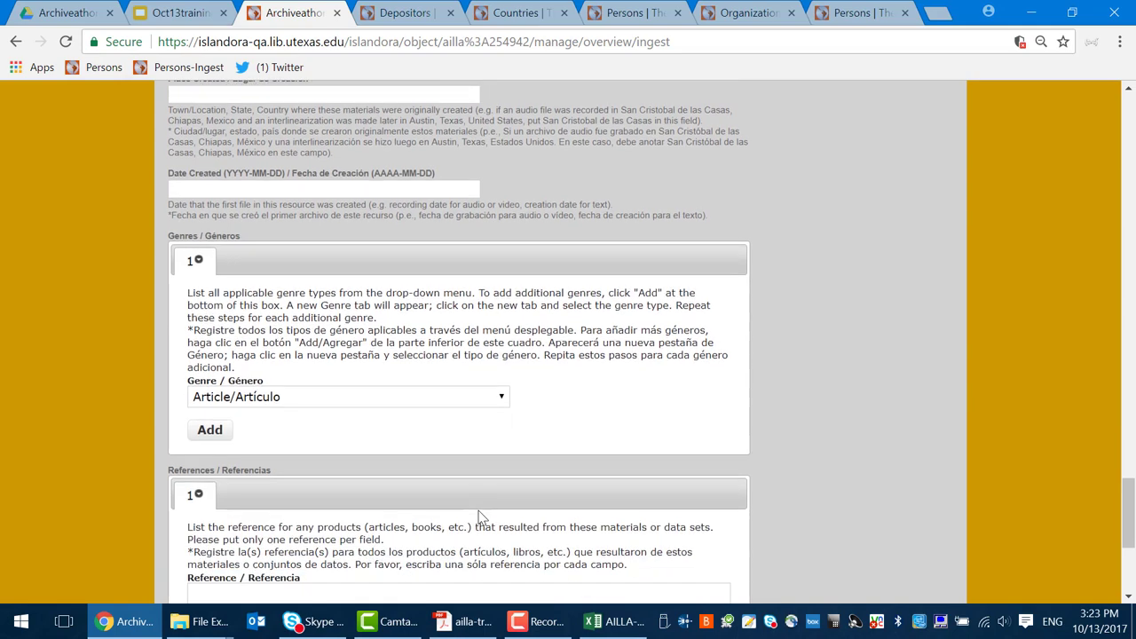
scroll(479, 510, up, 1)
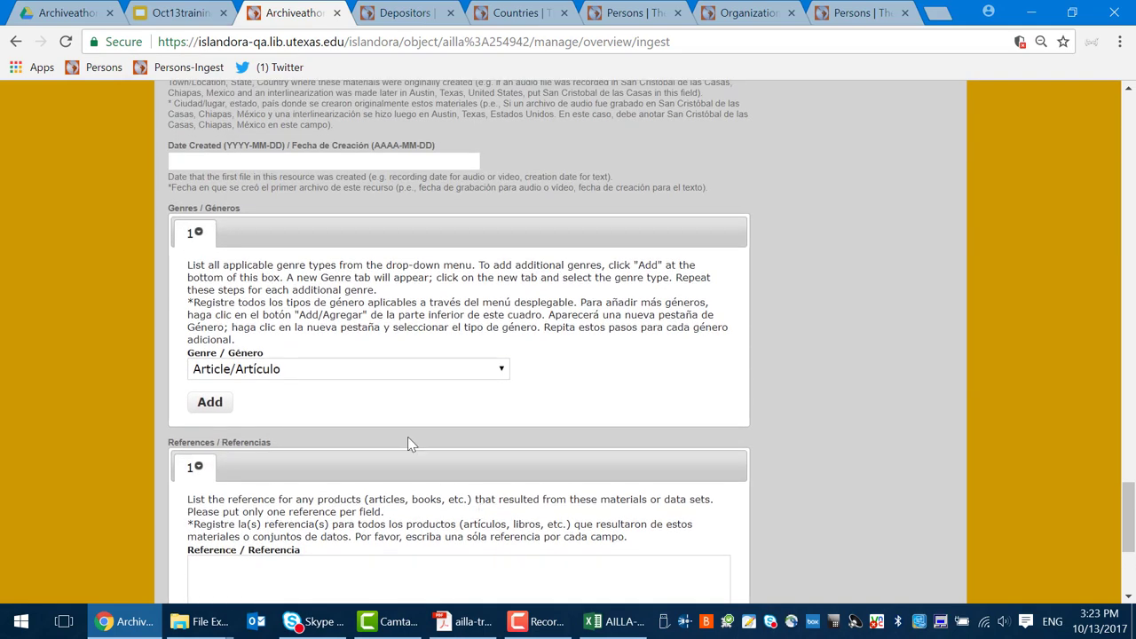
click(238, 157)
scroll(238, 157, up, 4)
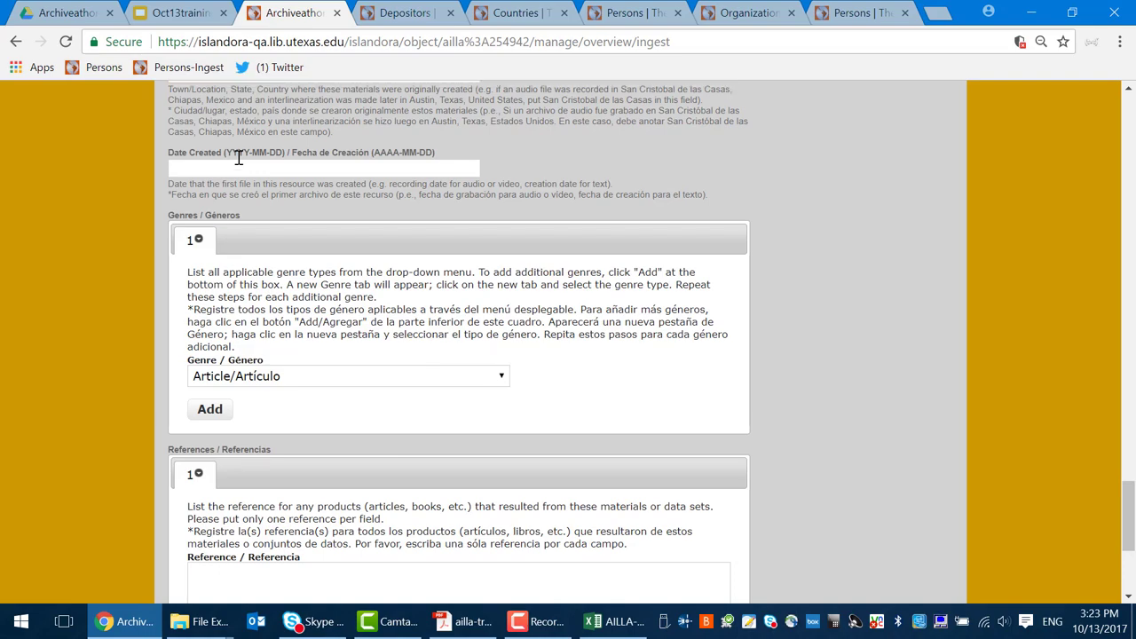
scroll(237, 157, down, 3)
scroll(237, 156, down, 3)
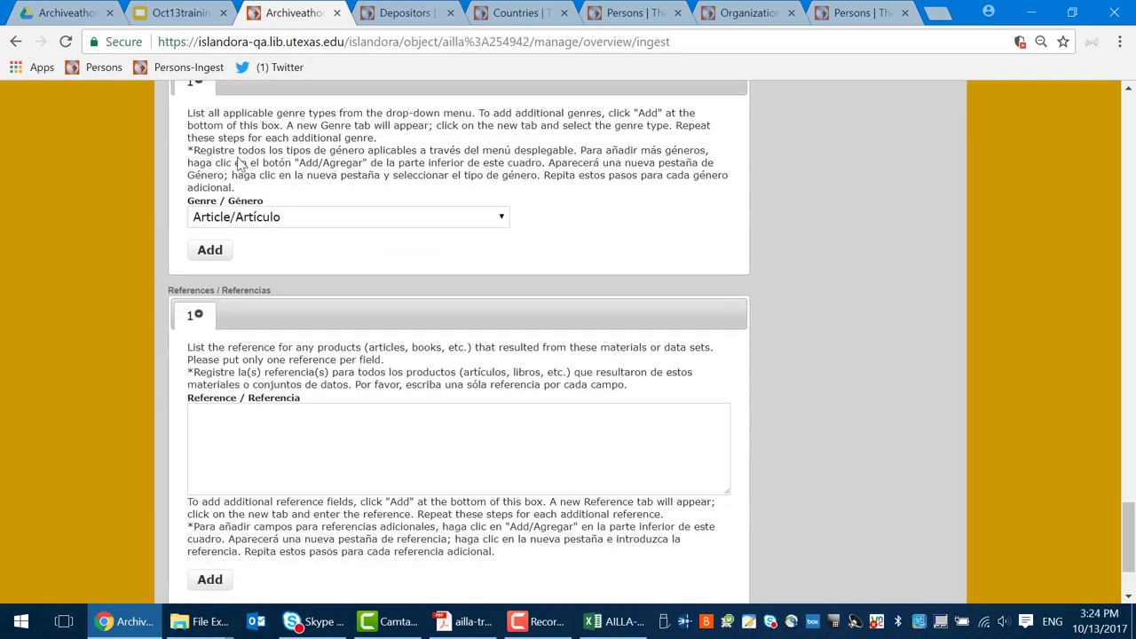
scroll(237, 158, up, 5)
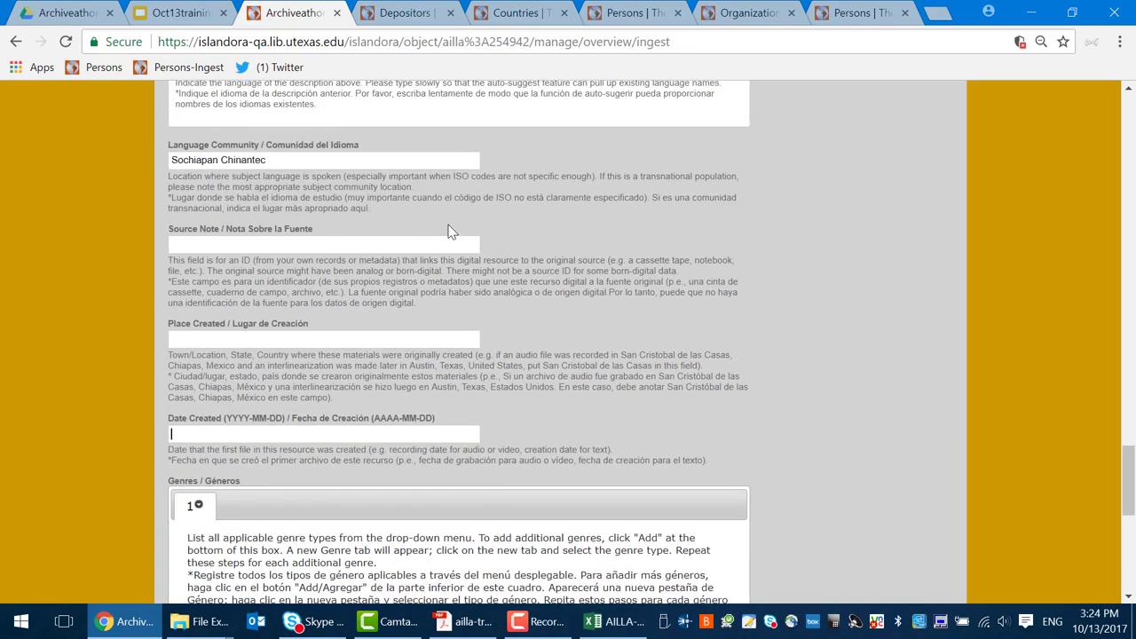
scroll(544, 249, down, 2)
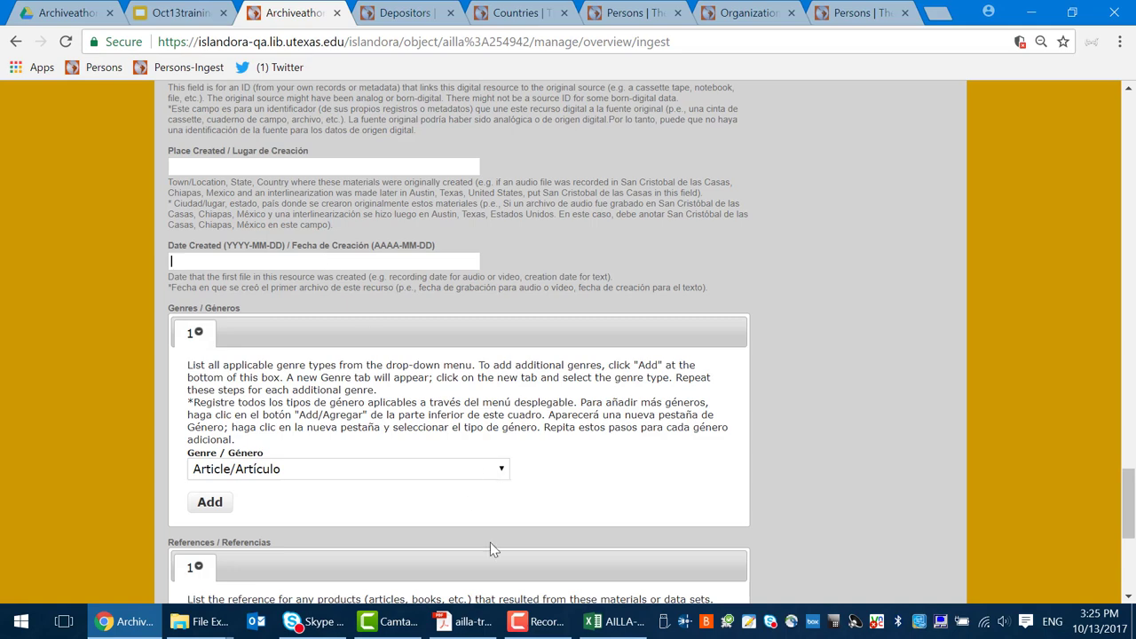
Copy the date 2011-07-01 from Excel cell U4 and paste it into Date Created.
click(590, 623)
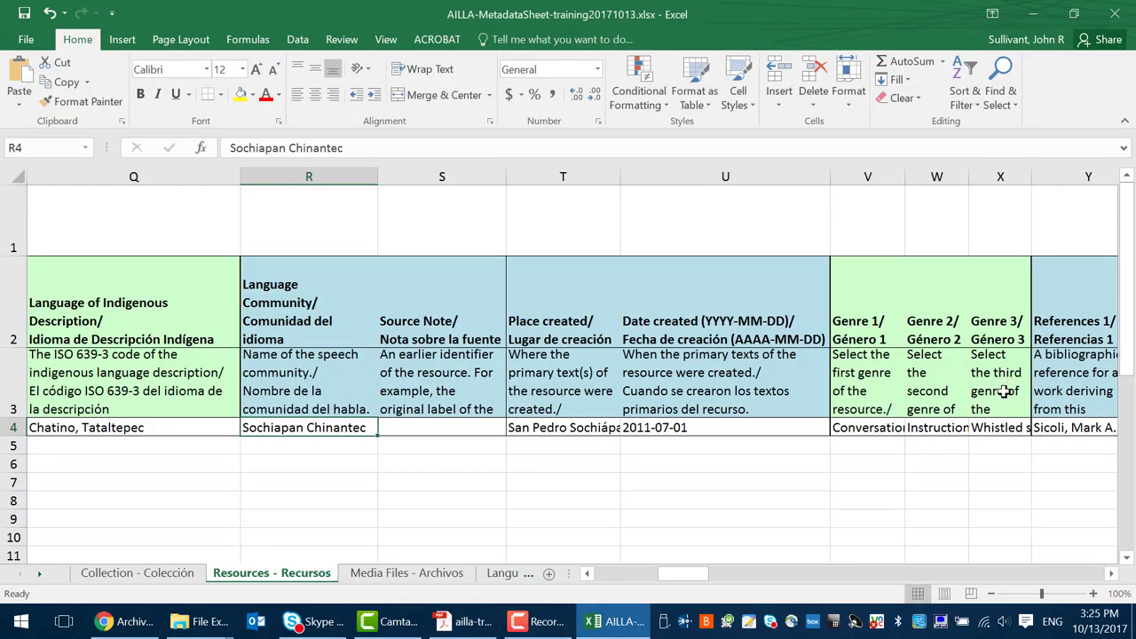
click(677, 428)
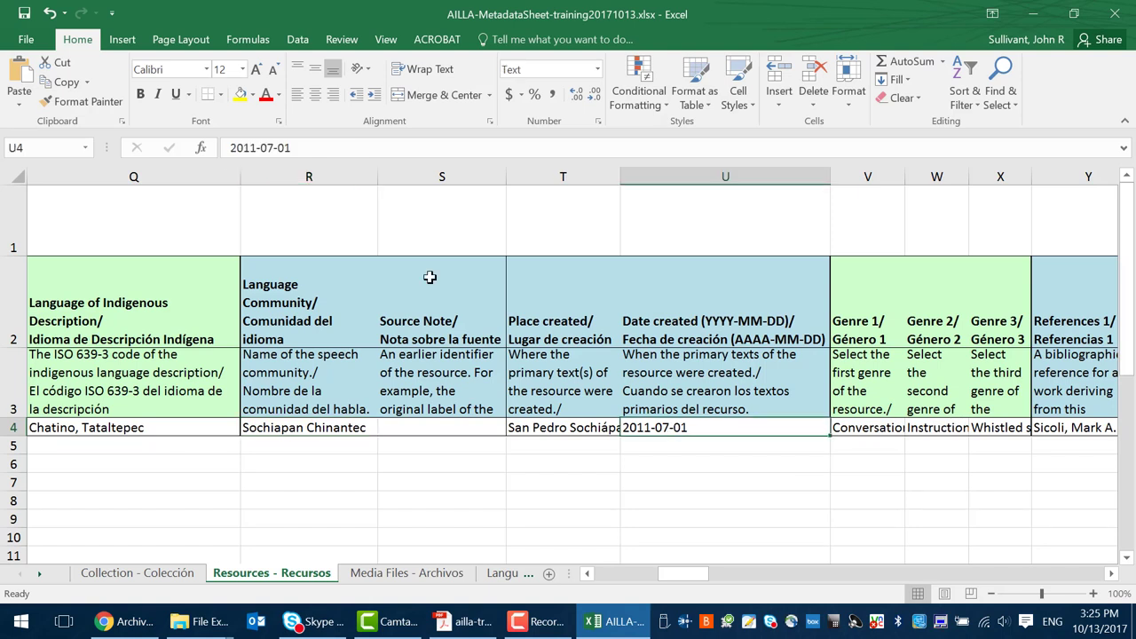
drag(302, 148, 230, 147)
key(ctrl+c)
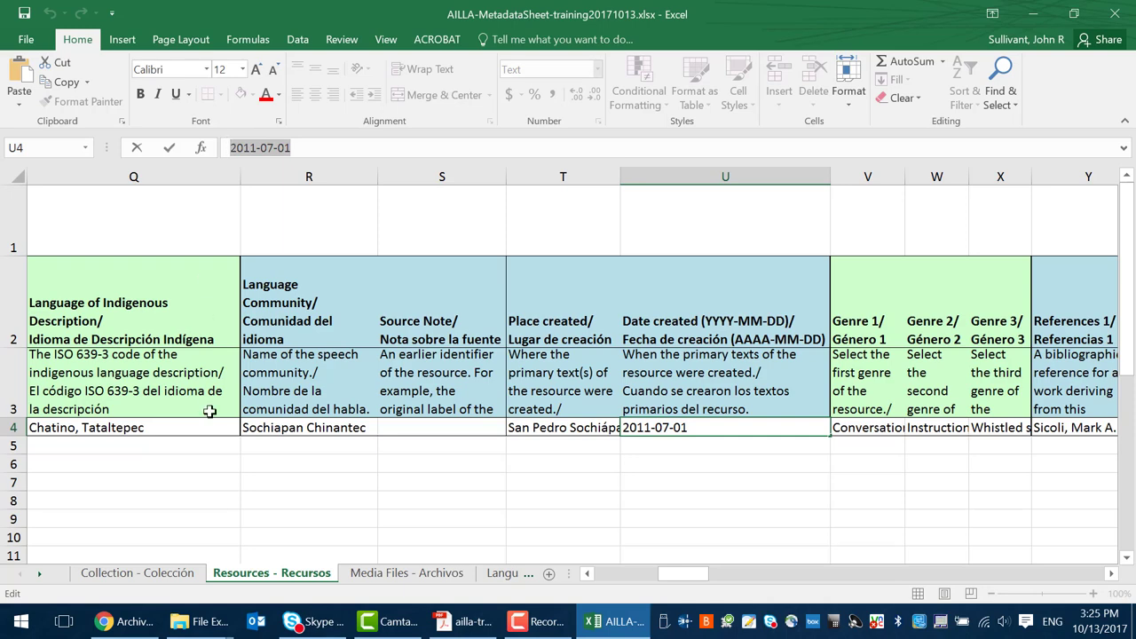
click(125, 623)
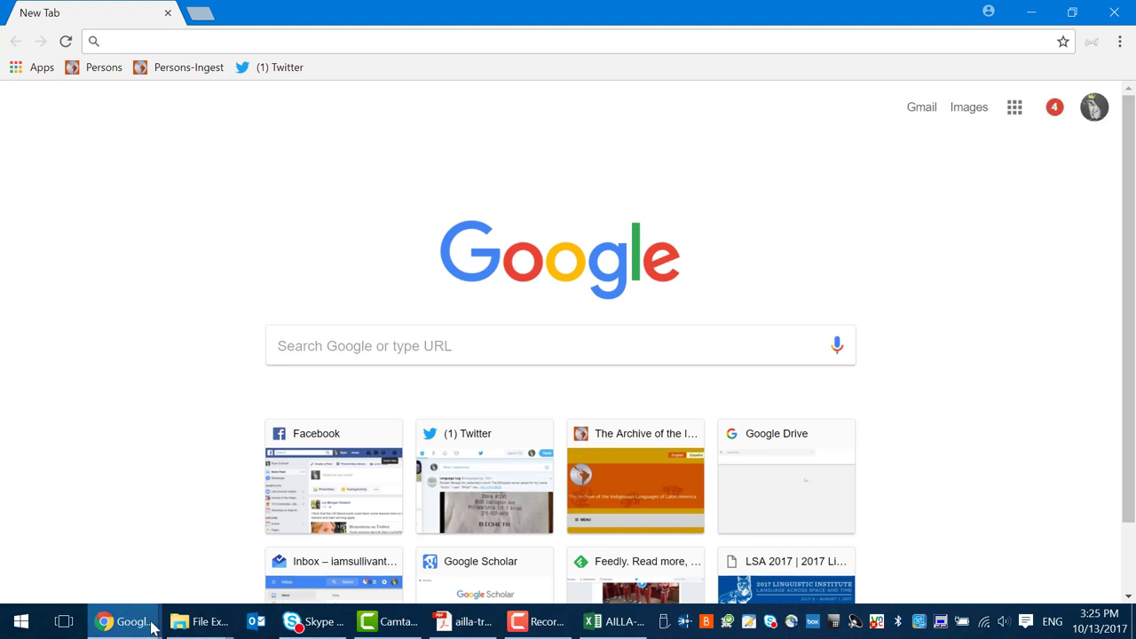
click(1114, 13)
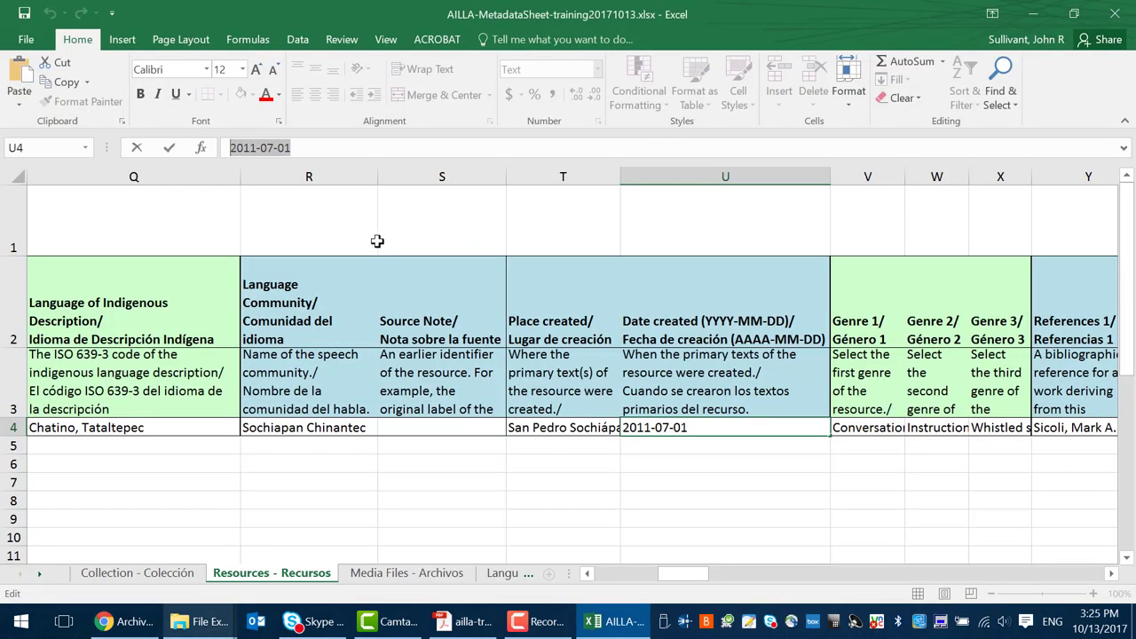
click(120, 622)
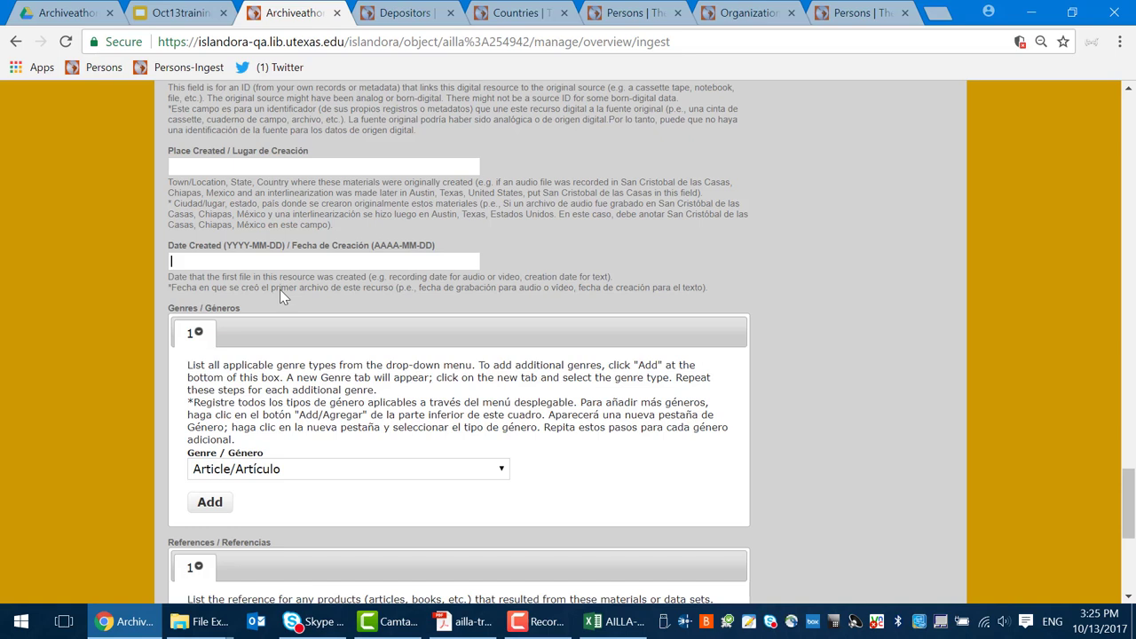
key(ctrl+v)
click(620, 621)
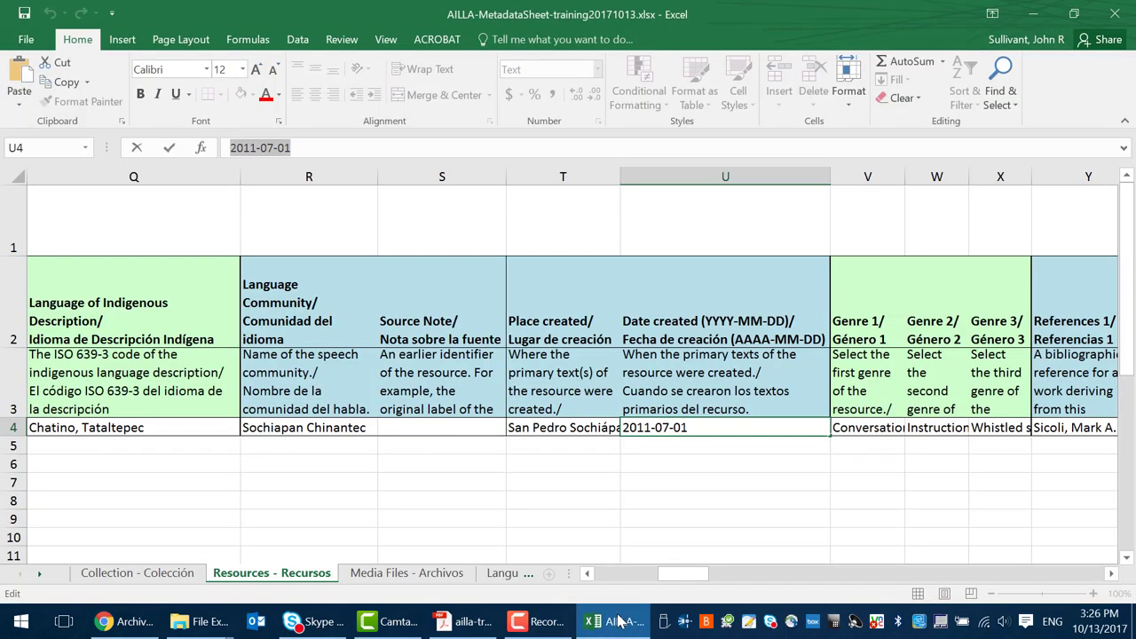
click(873, 429)
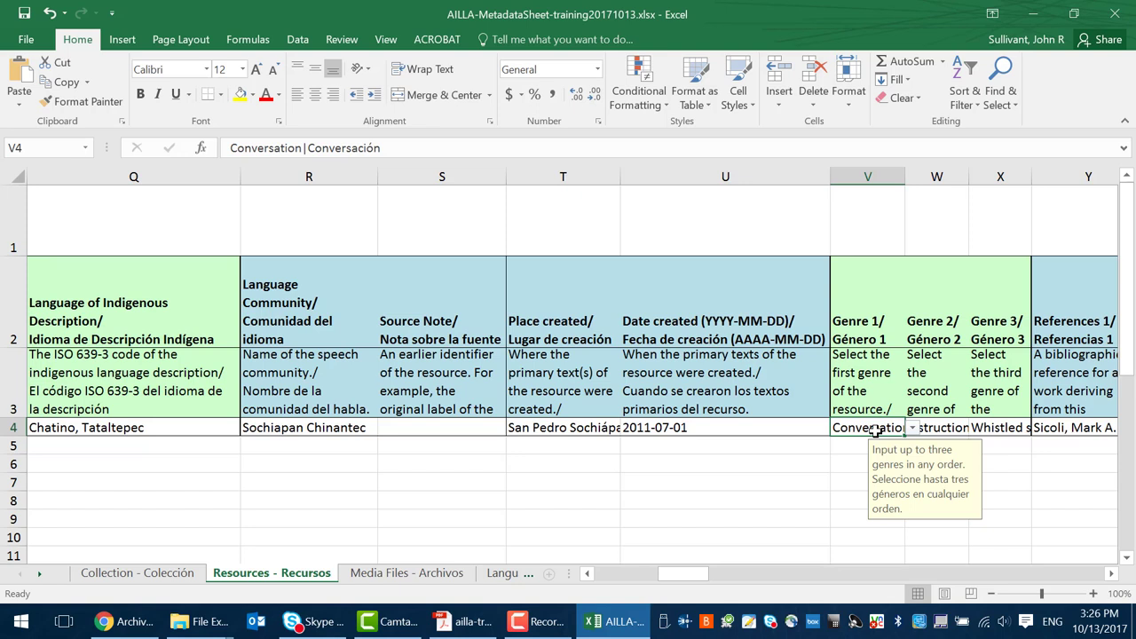
key(Tab)
key(Tab)
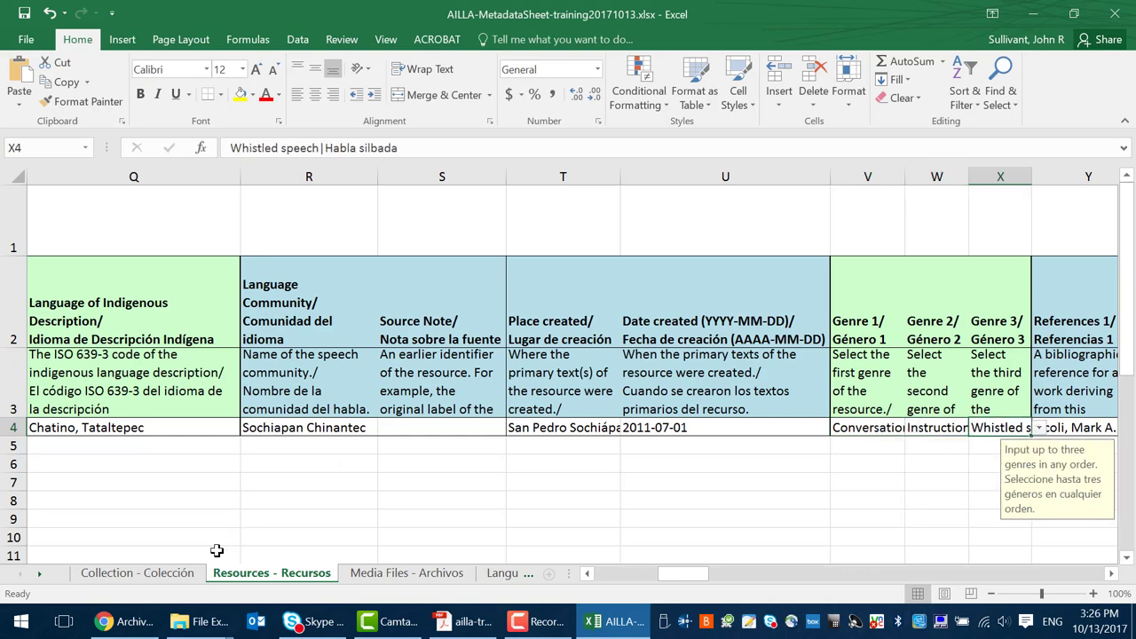
Set the first Genre entry to Conversation/Conversación.
click(135, 626)
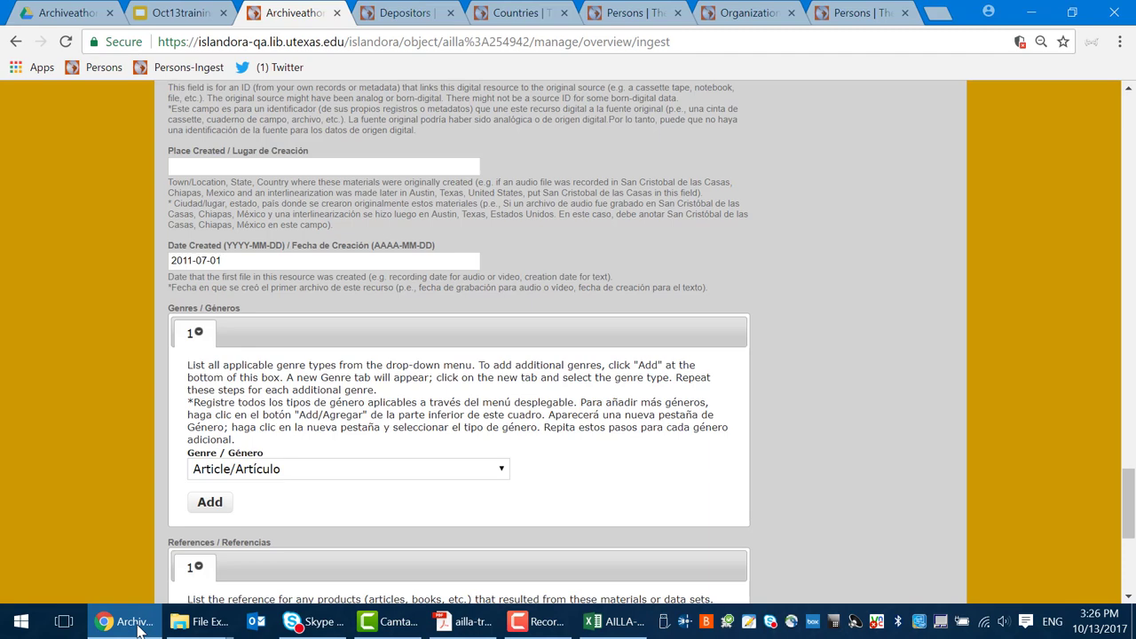
click(295, 476)
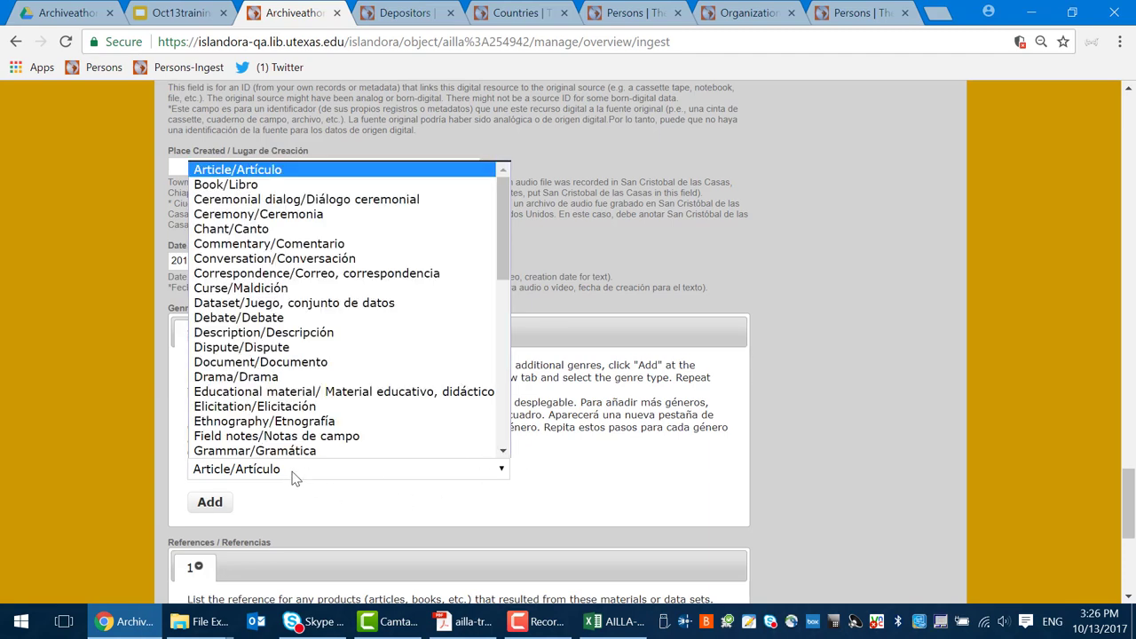
text(con)
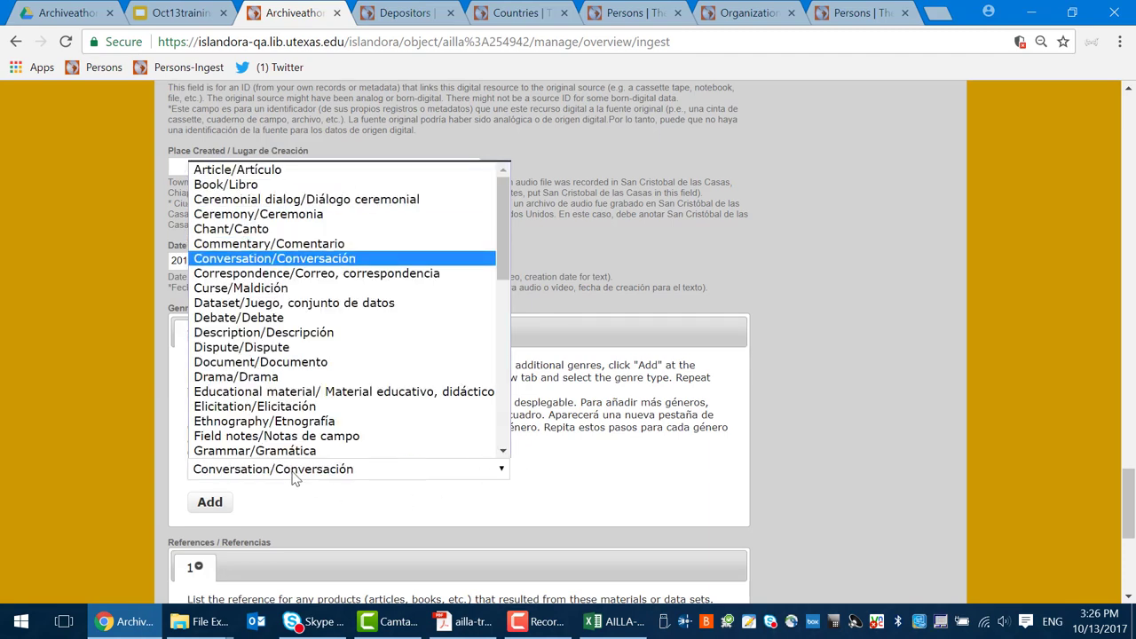
click(322, 274)
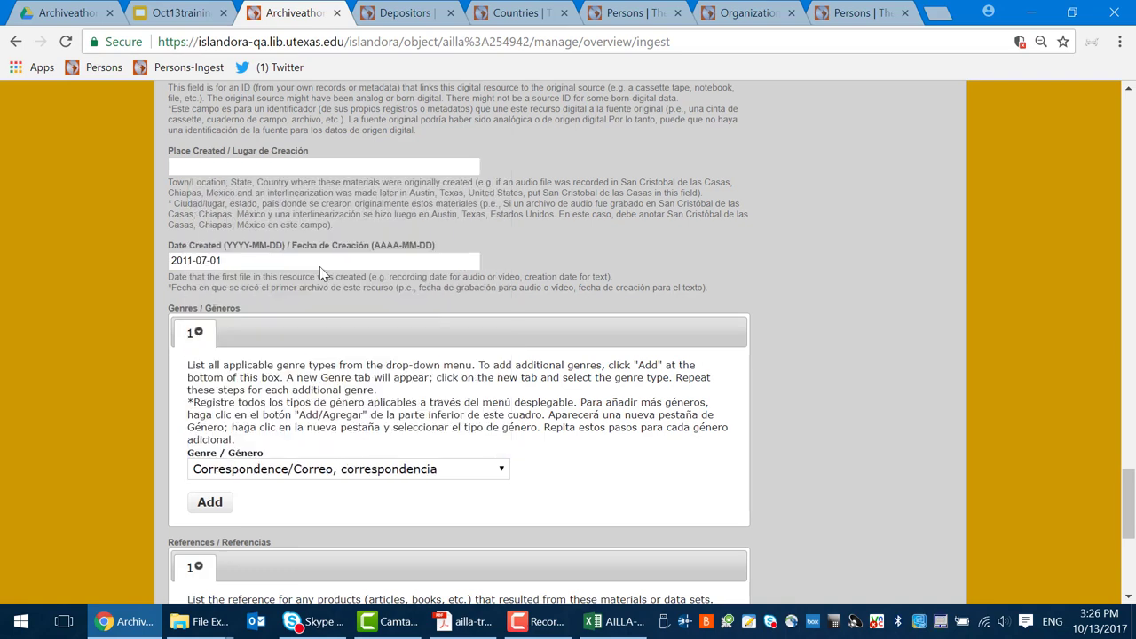
click(297, 469)
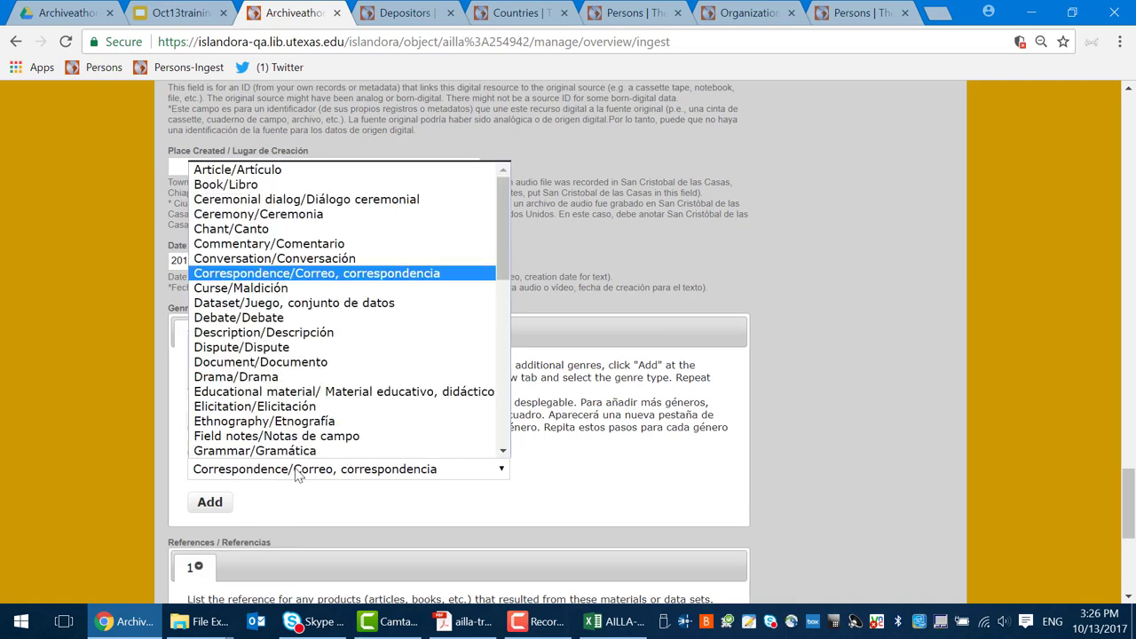
click(235, 257)
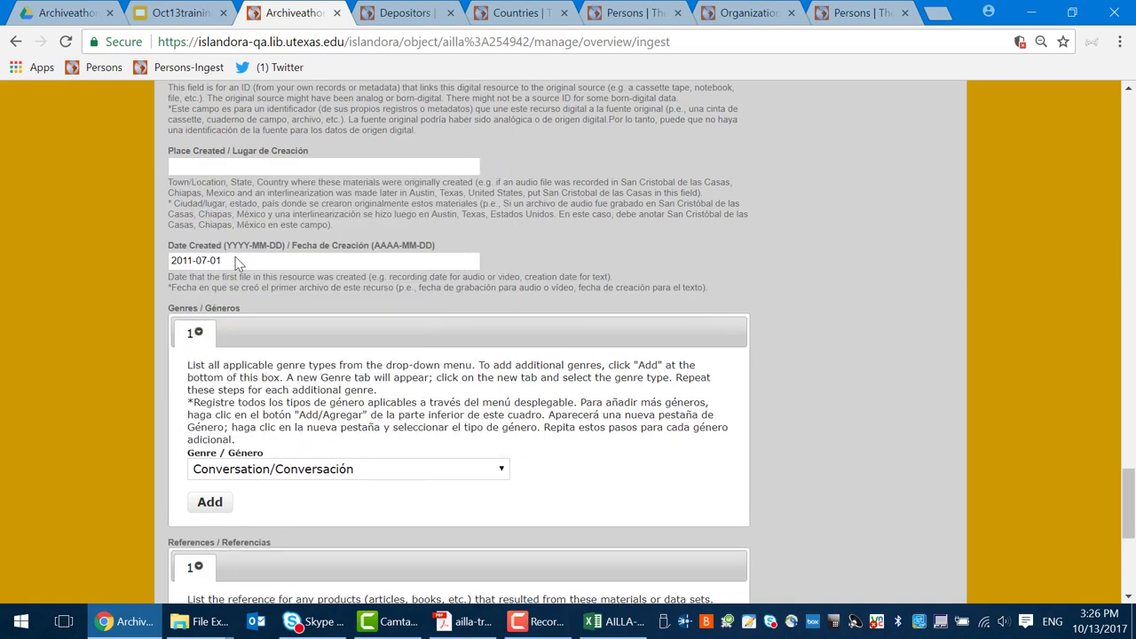
Add a second Genre entry set to Instructions/Instrucciones.
click(213, 502)
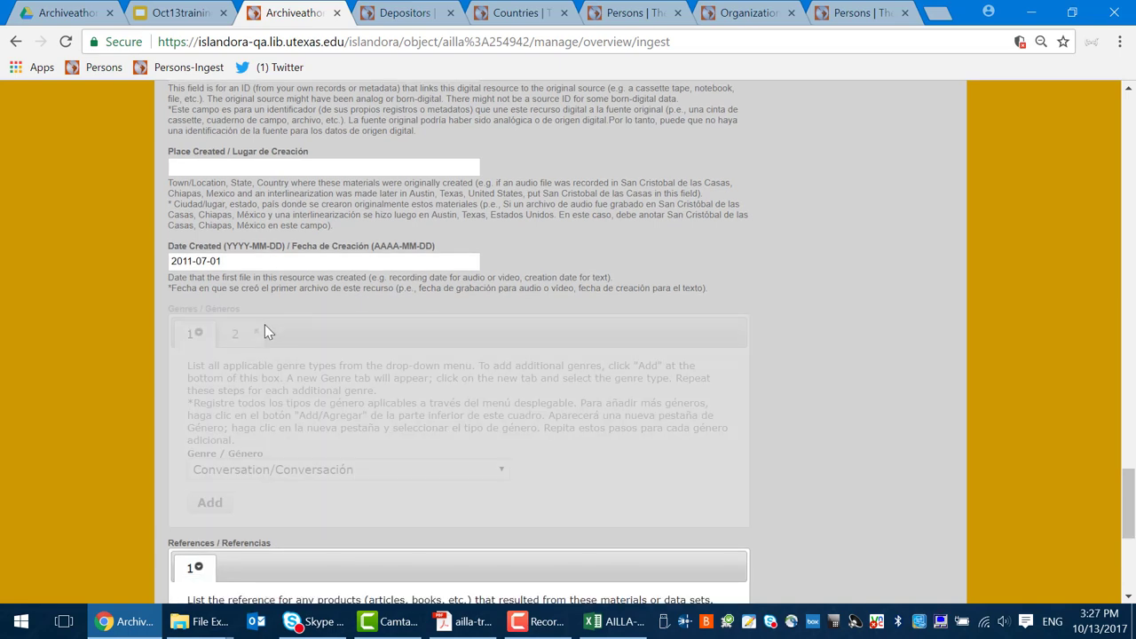
click(239, 336)
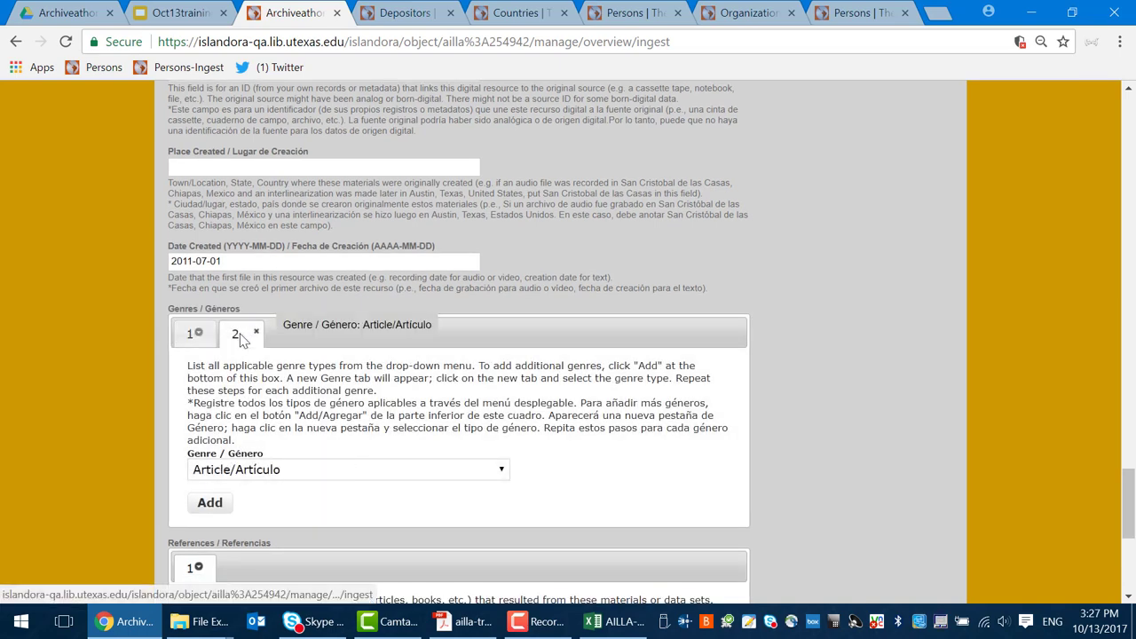
click(230, 475)
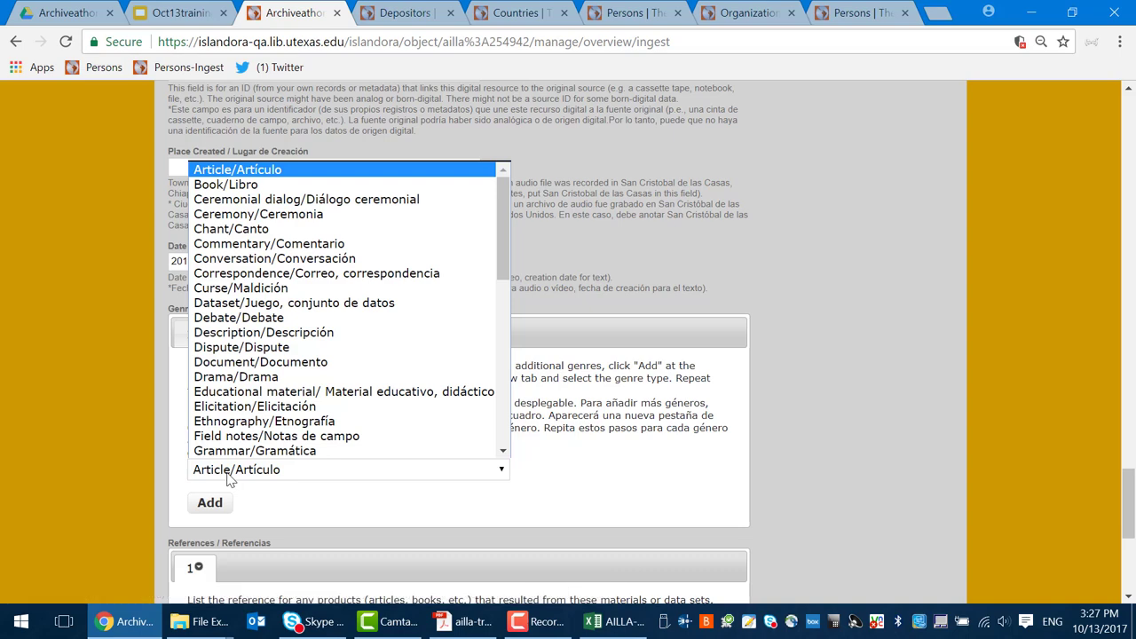
scroll(249, 410, down, 1)
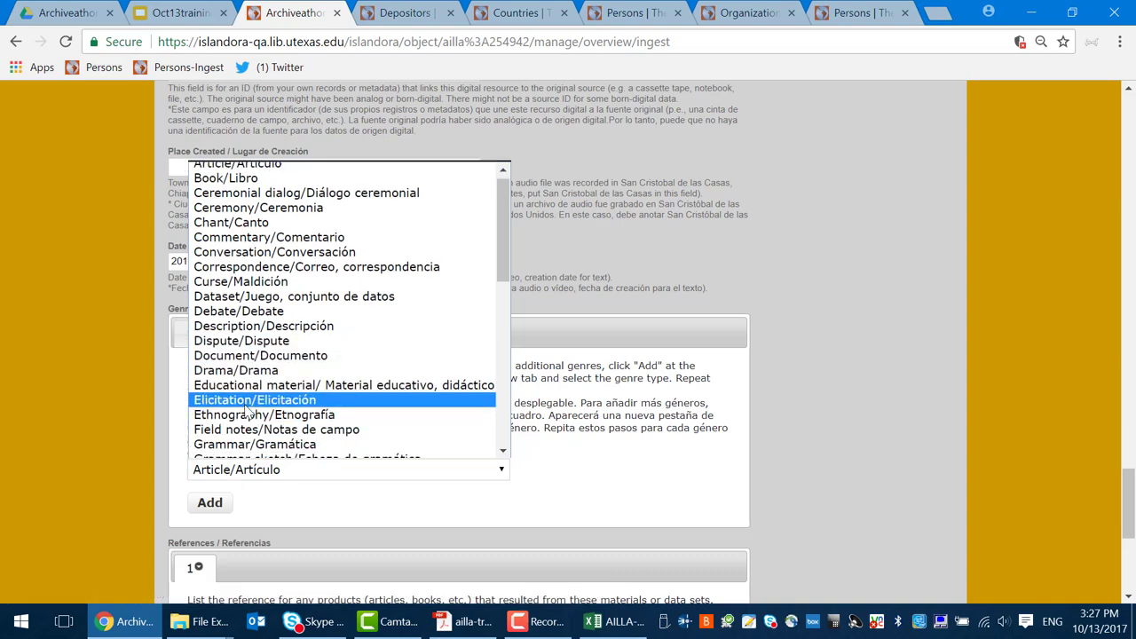
scroll(250, 410, down, 5)
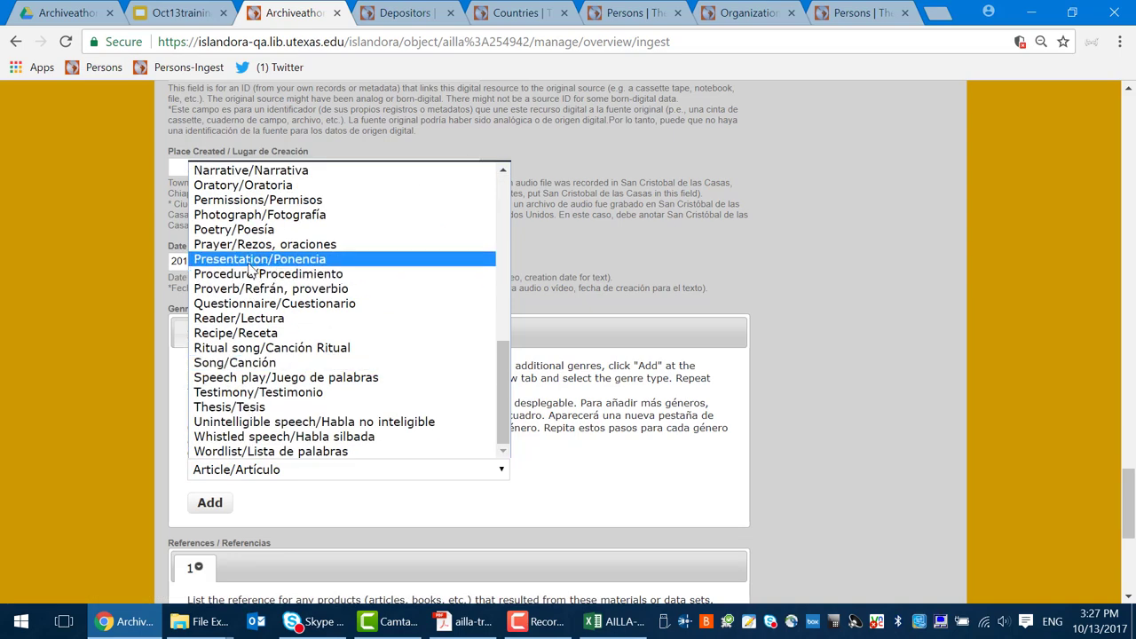
scroll(251, 271, up, 5)
scroll(252, 271, down, 3)
scroll(251, 270, up, 2)
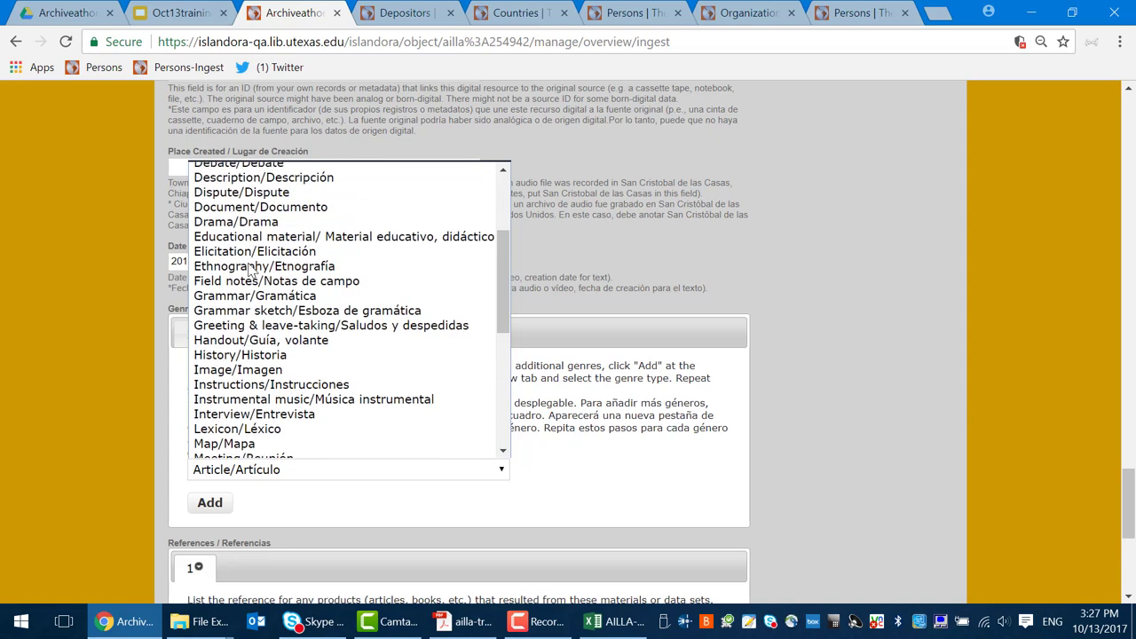
scroll(251, 271, down, 1)
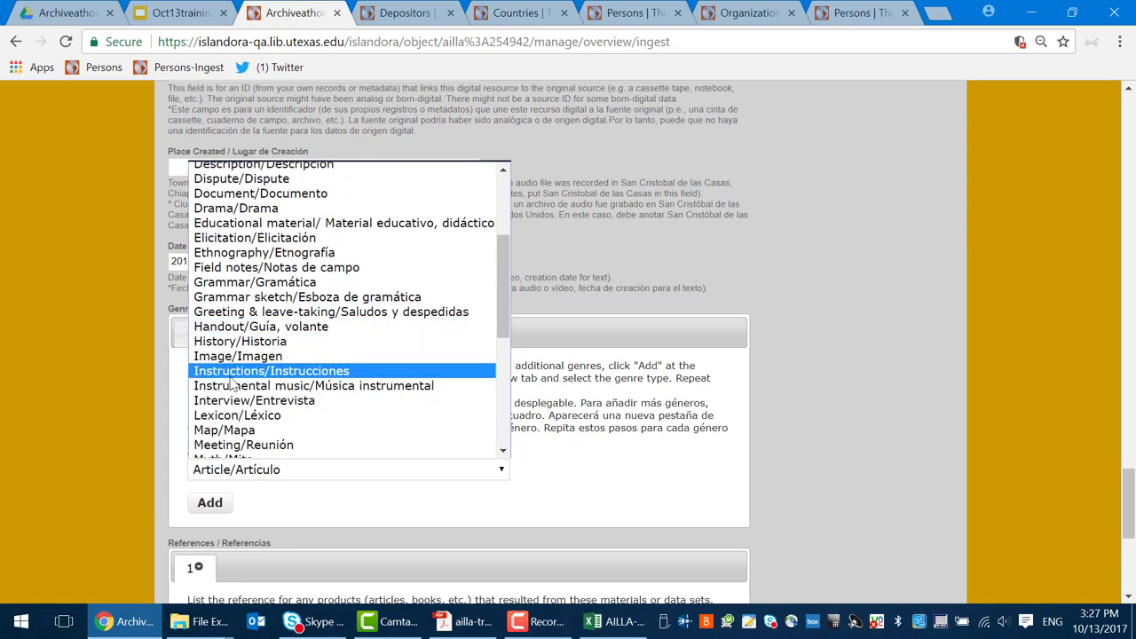
click(230, 374)
Add a third Genre entry set to Whistled speech/Habla silbada.
click(211, 504)
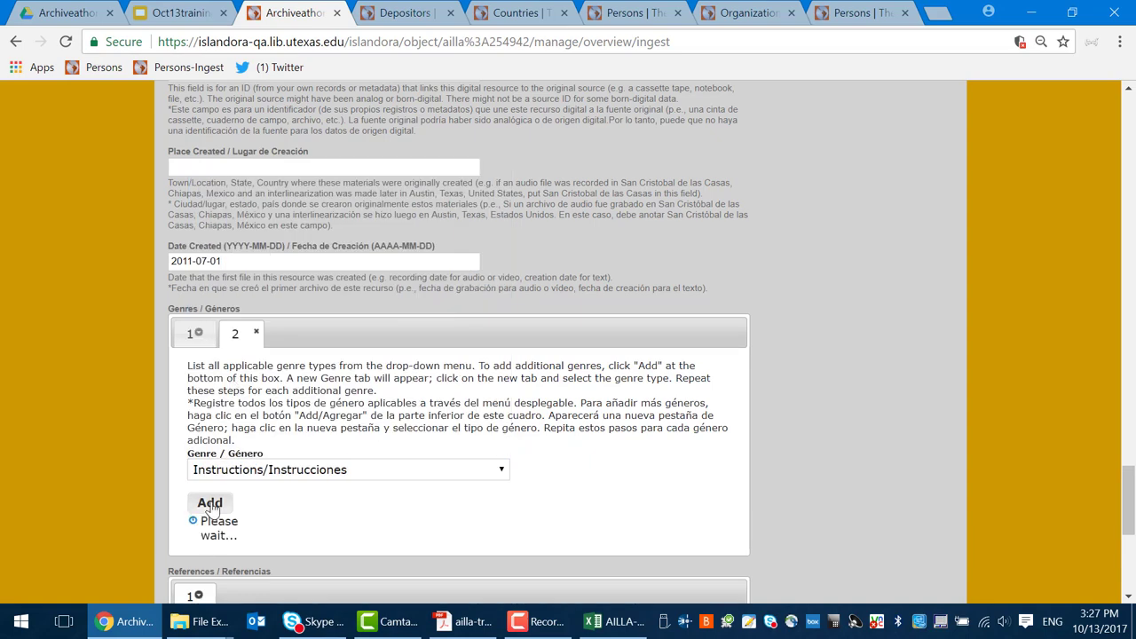
click(284, 342)
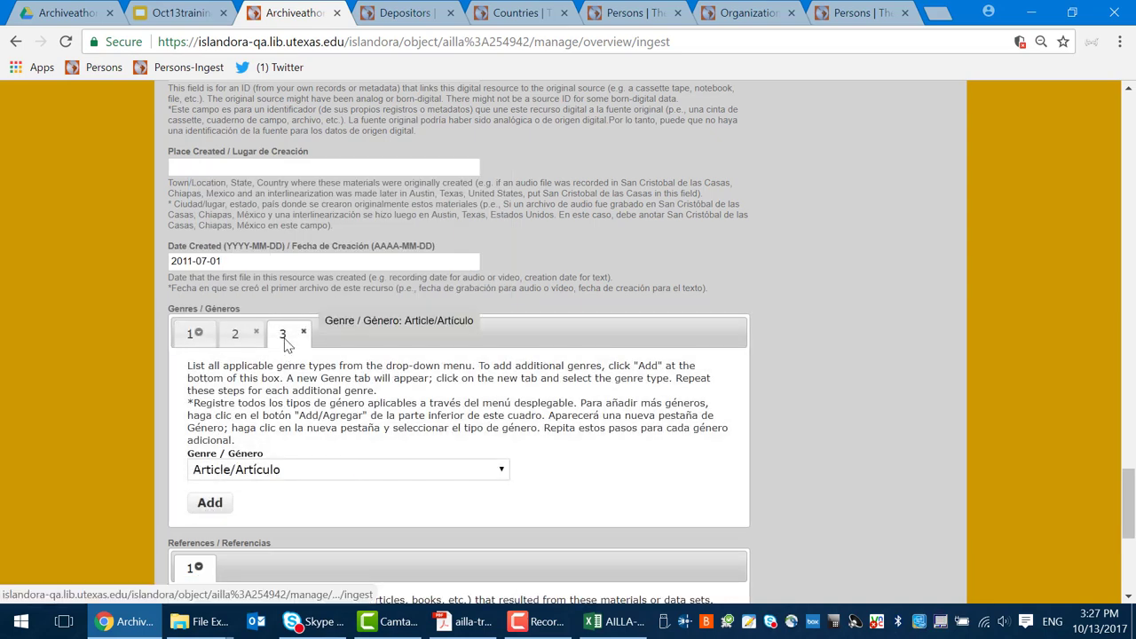
click(226, 475)
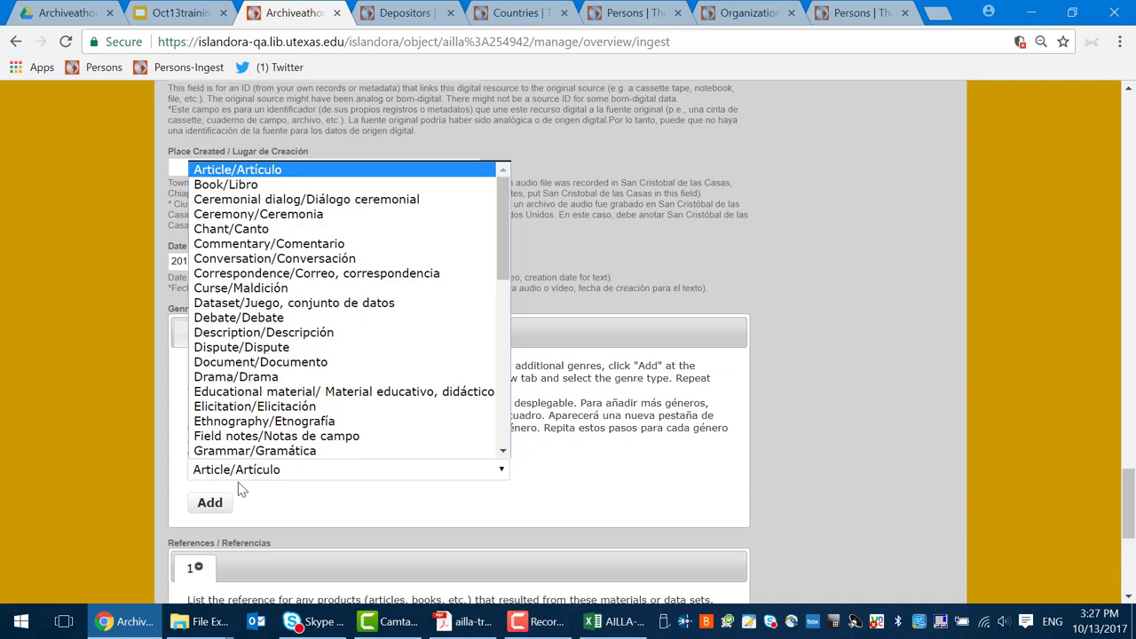
key(w)
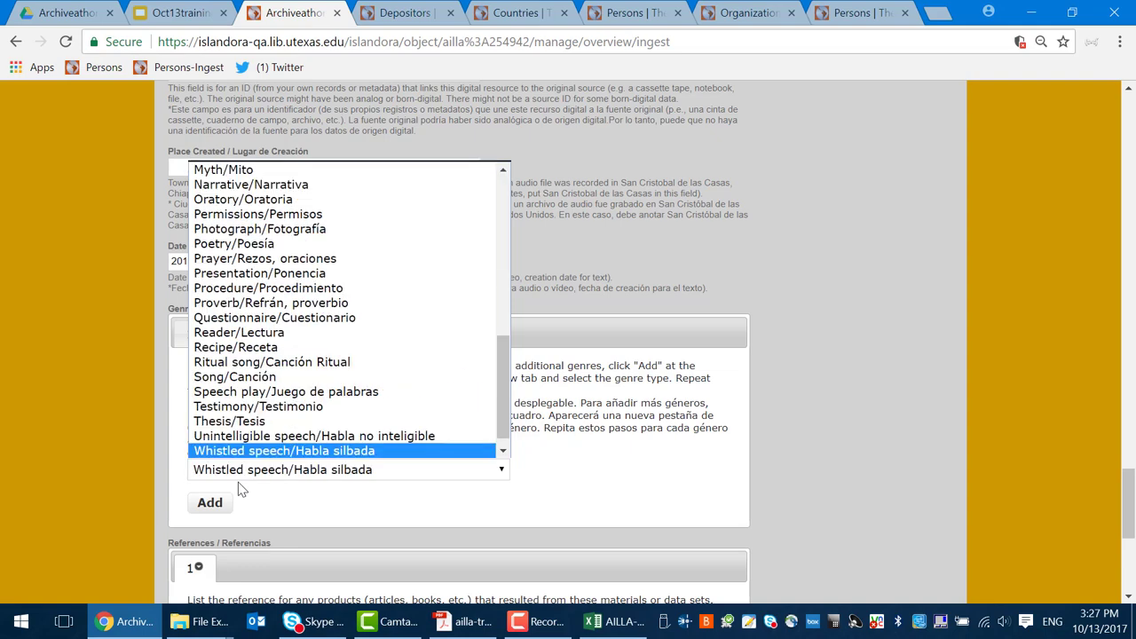
key(Return)
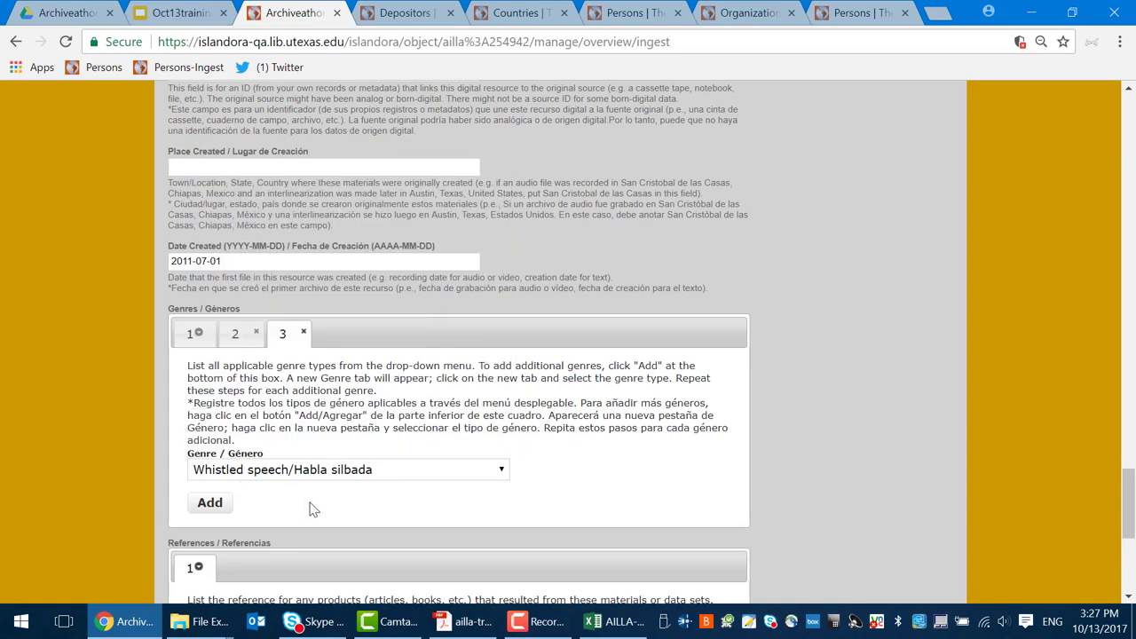
scroll(310, 508, down, 4)
scroll(311, 504, up, 4)
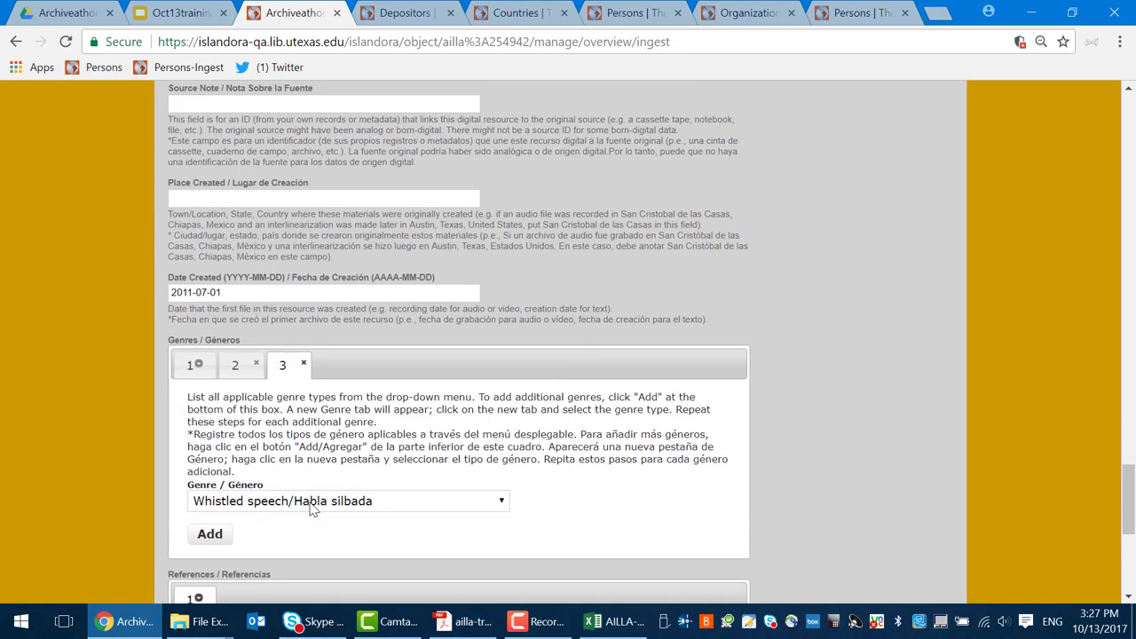
scroll(311, 503, down, 3)
scroll(311, 503, down, 1)
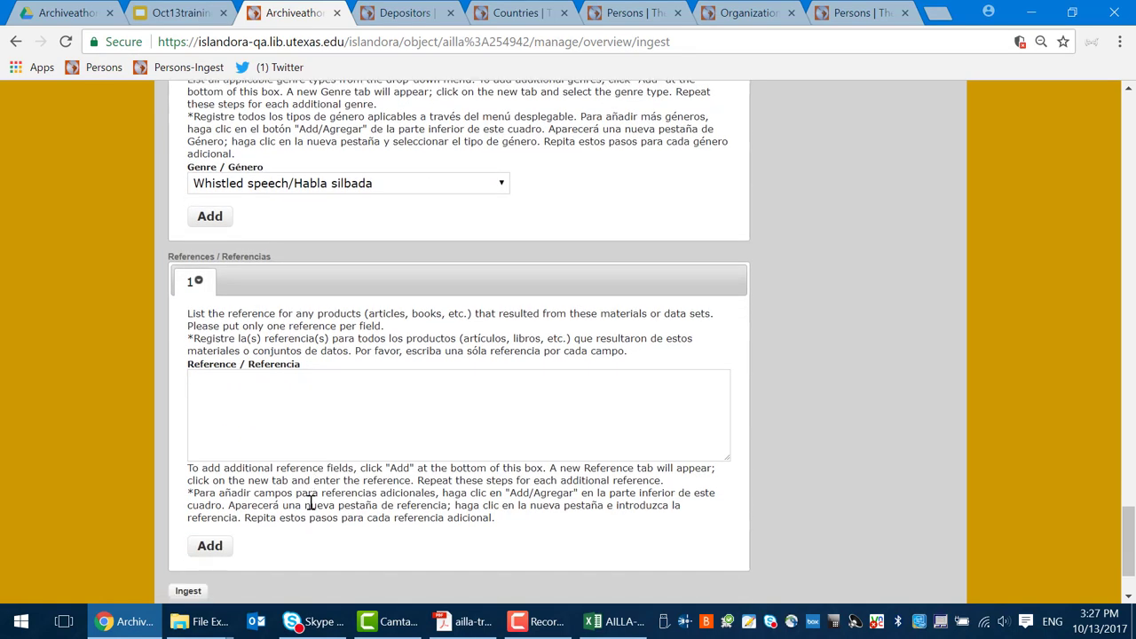
click(269, 441)
Copy the full References 1 citation on Chinantec whistled speech from Excel cell Y4.
click(613, 624)
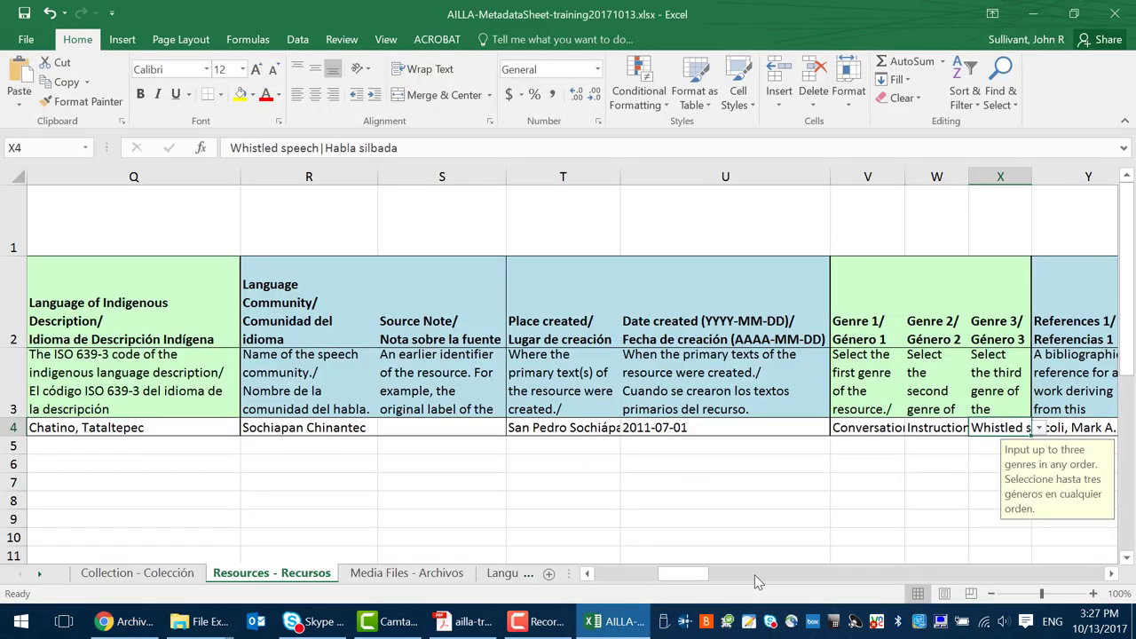
click(1111, 573)
click(1113, 573)
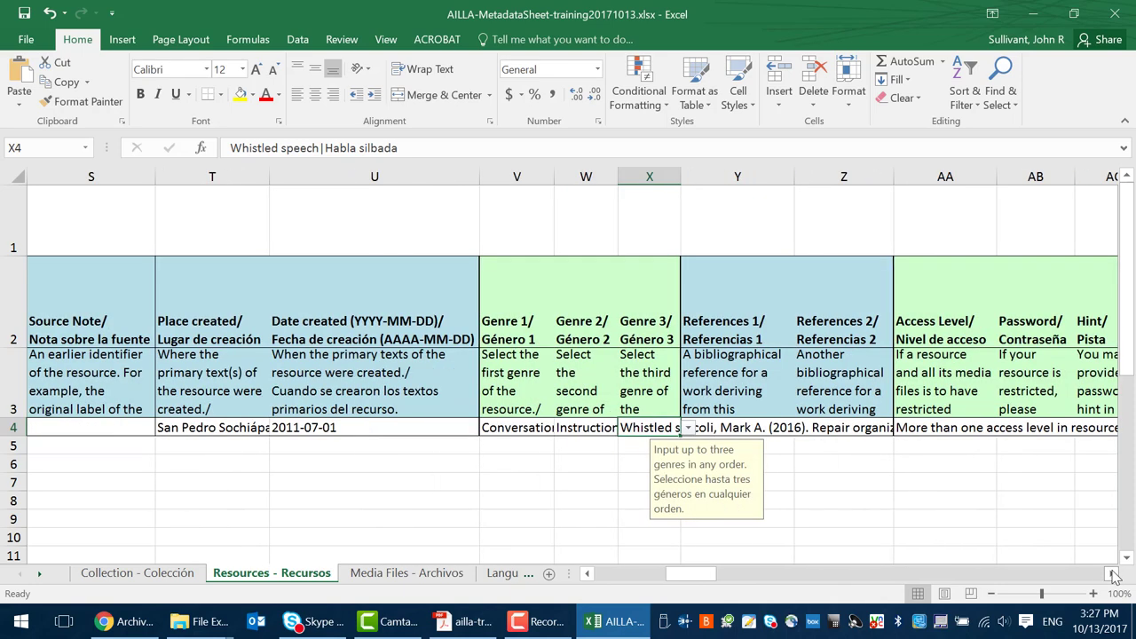
click(1114, 574)
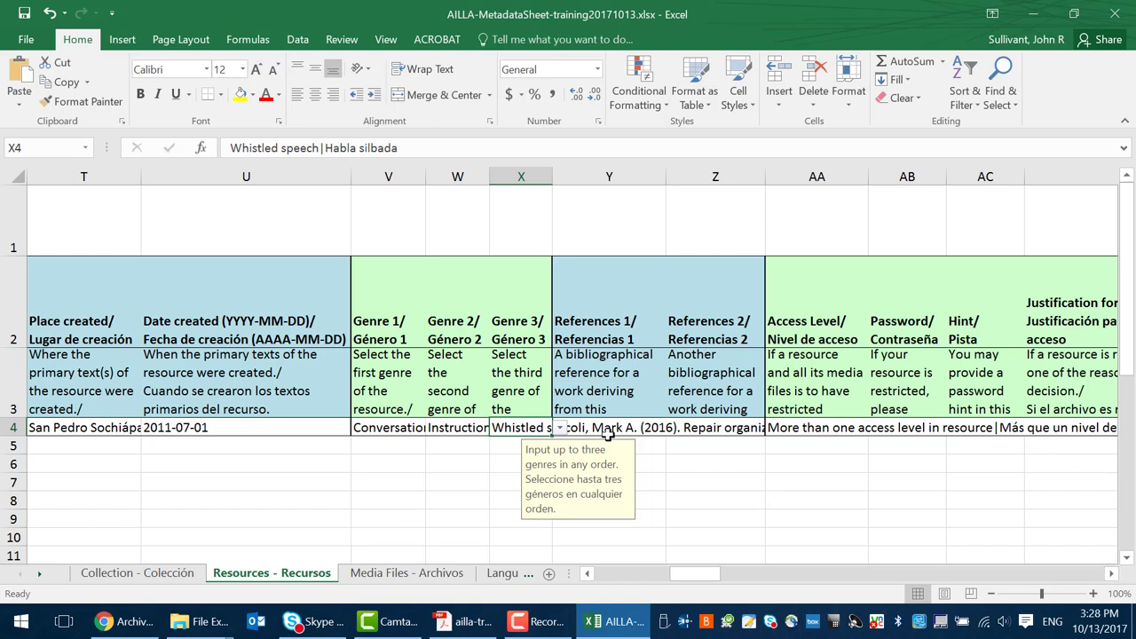
click(601, 429)
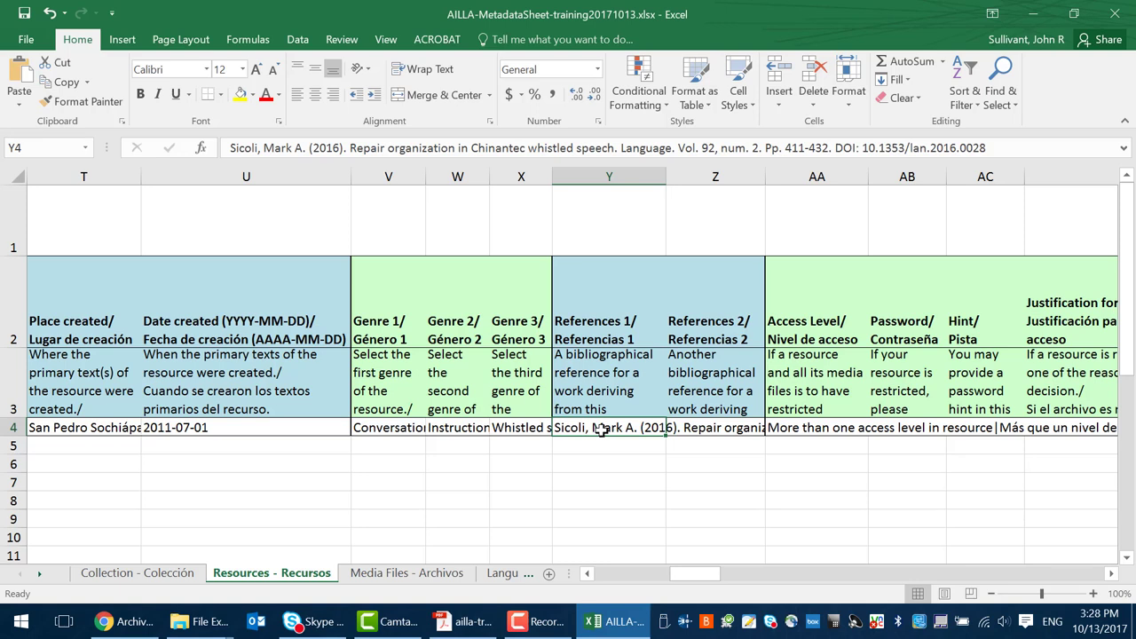
click(231, 150)
triple_click(231, 151)
key(ctrl+c)
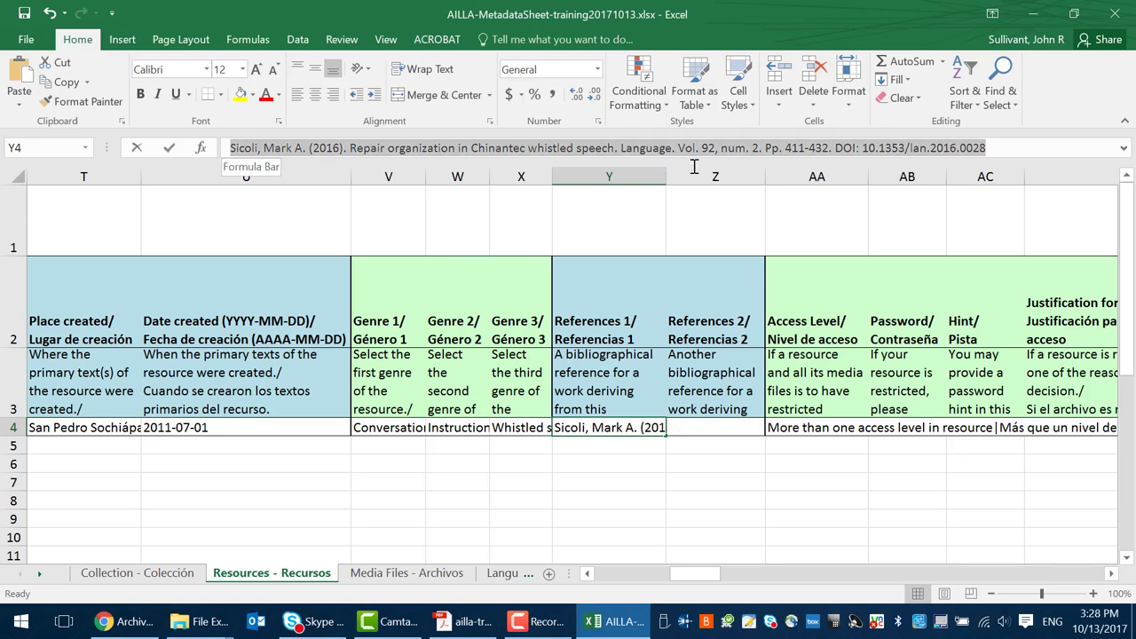
key(End)
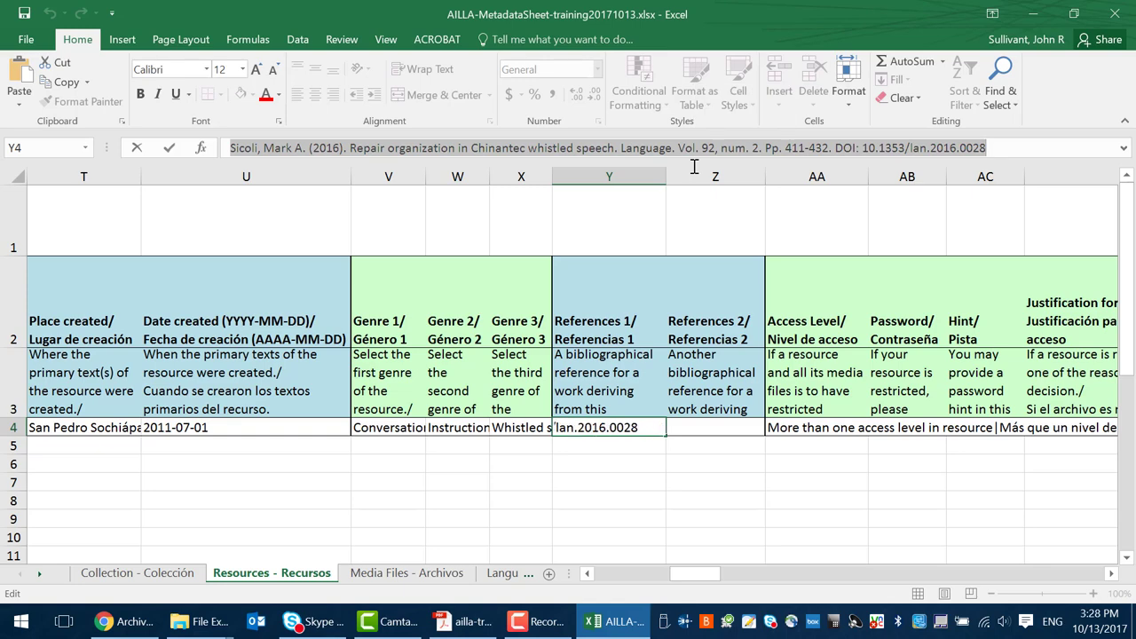
click(129, 622)
Paste the 2016 Chinantec whistled speech citation into Reference and ingest the resource.
click(200, 428)
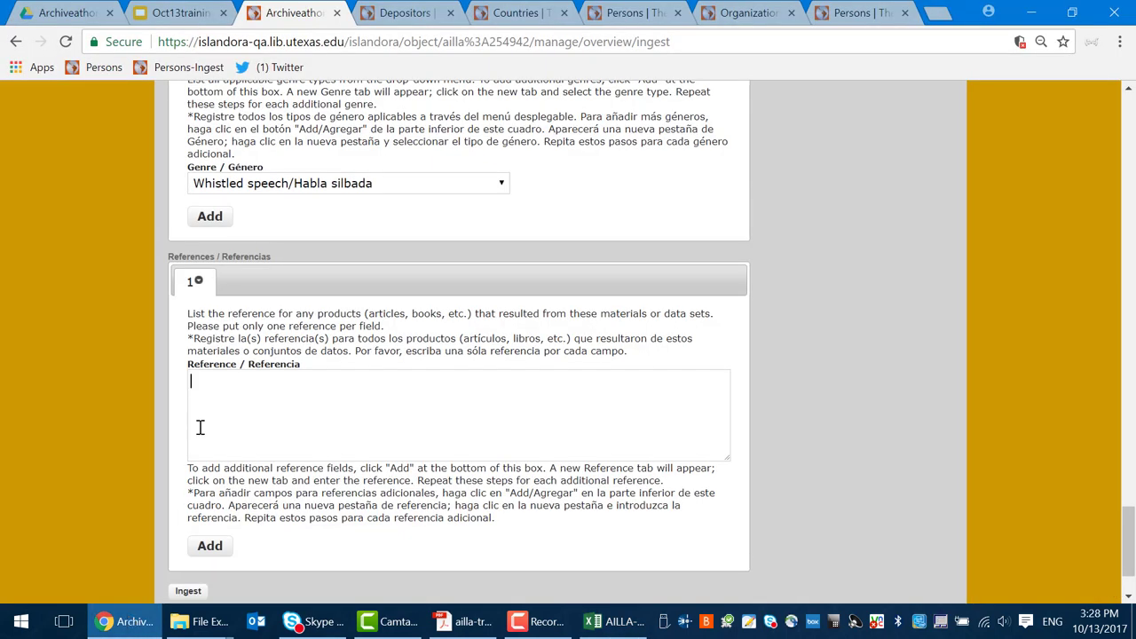
key(ctrl+v)
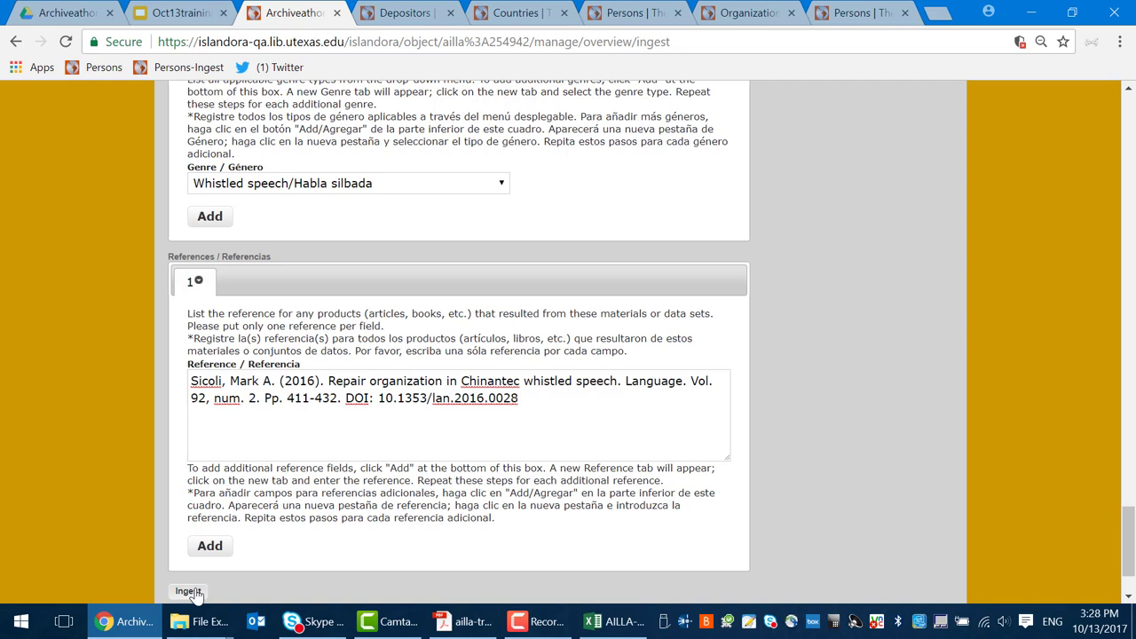
click(188, 592)
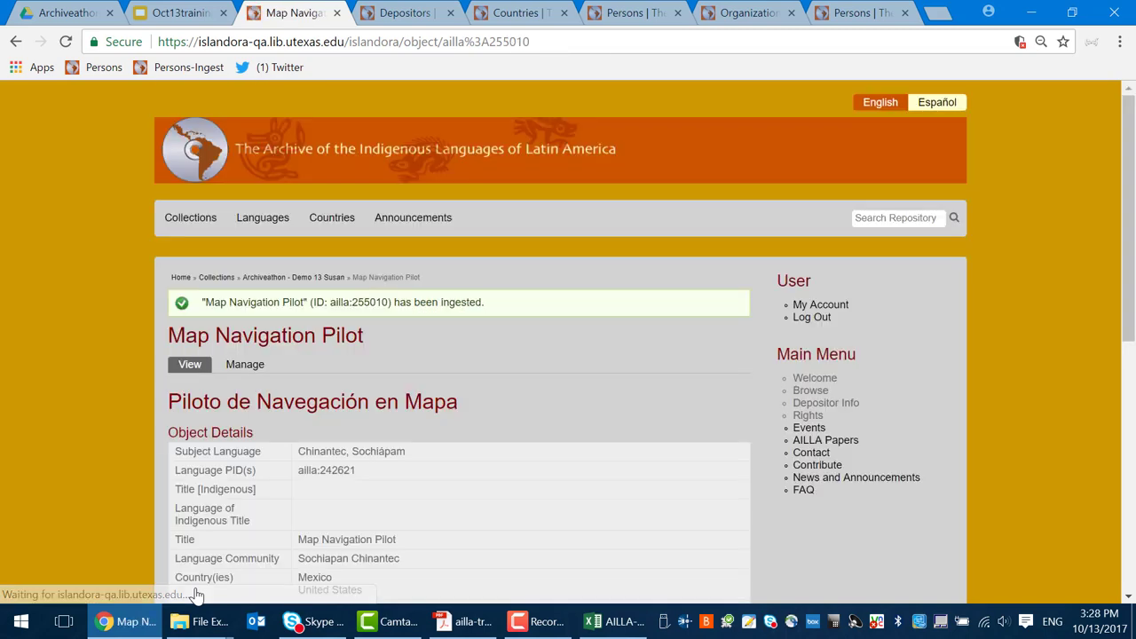
Scroll and zoom through the ailla:255010 object page to review its genres, reference and contributors.
scroll(197, 593, down, 6)
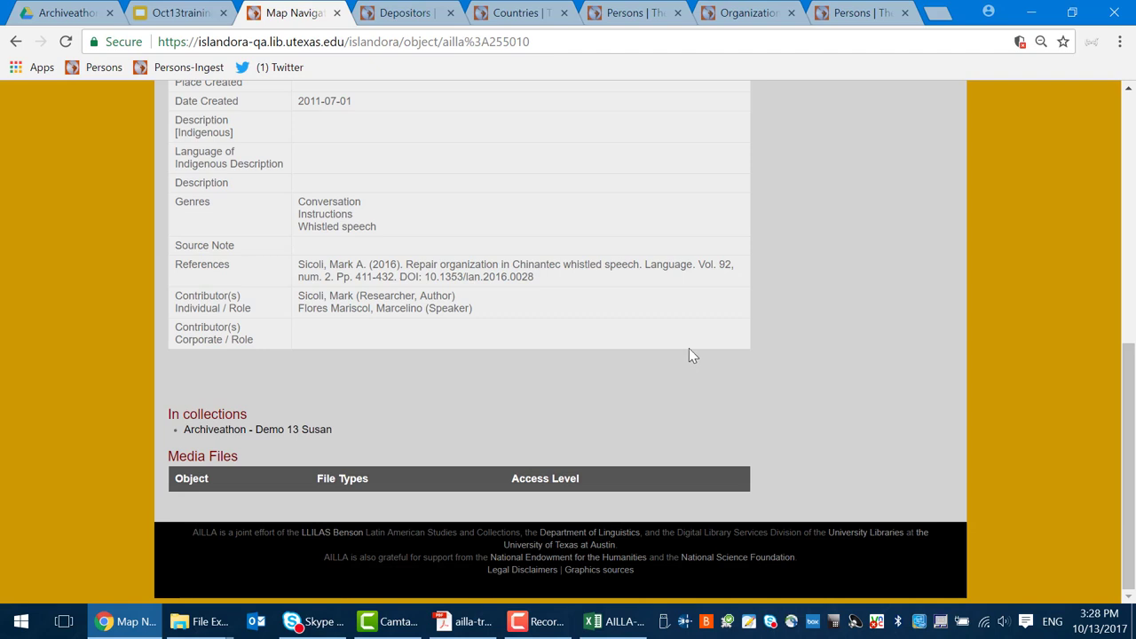
scroll(688, 349, up, 3)
scroll(692, 355, up, 1)
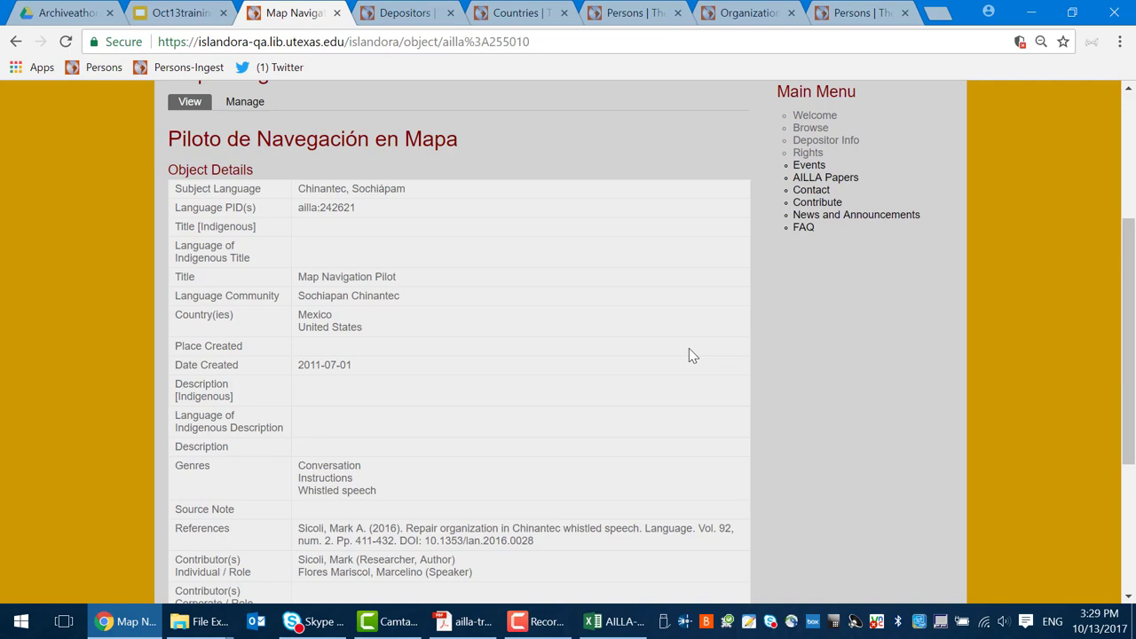
key(ctrl+minus)
key(ctrl+minus)
key(ctrl+minus)
key(ctrl+minus)
key(ctrl+minus)
key(ctrl+minus)
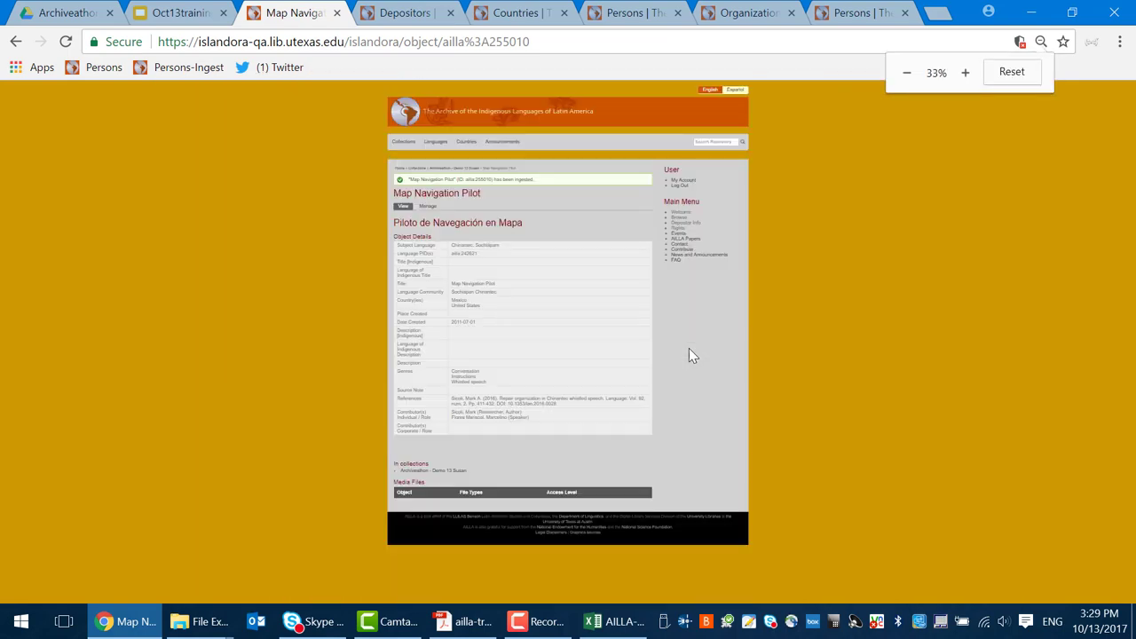
key(ctrl+minus)
key(ctrl+plus)
key(ctrl+plus)
key(ctrl+plus)
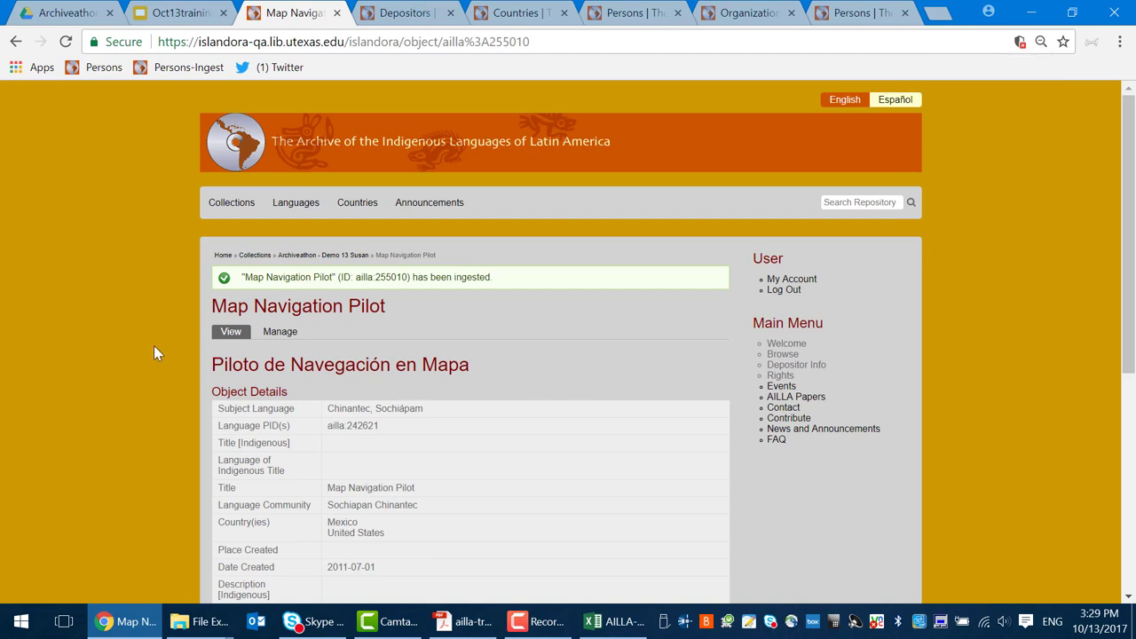
scroll(154, 354, down, 5)
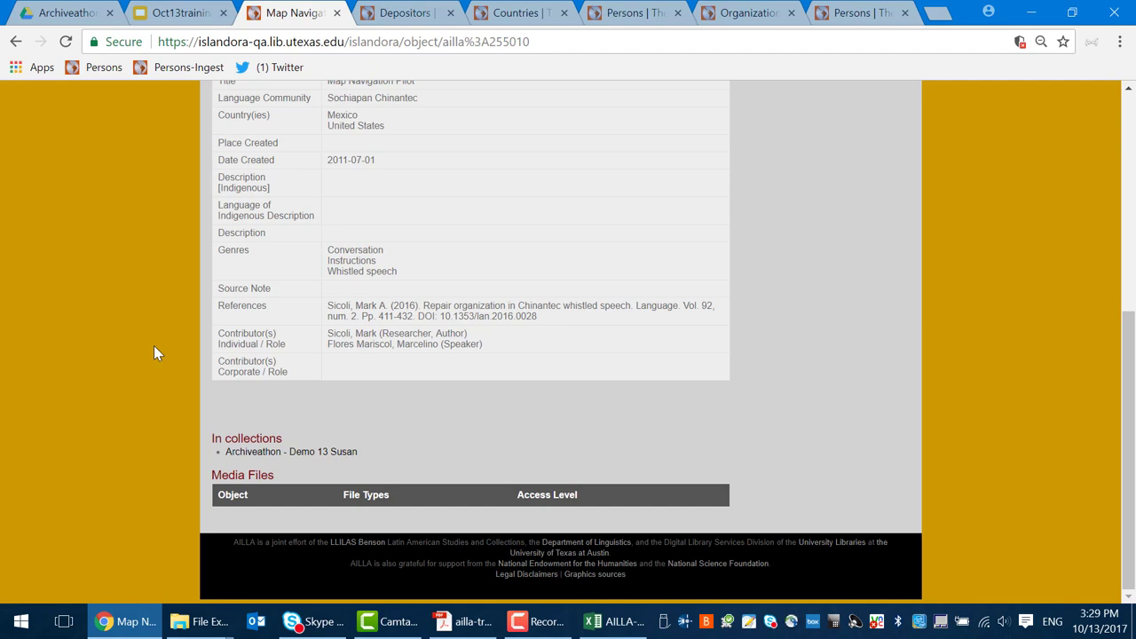
scroll(153, 346, up, 3)
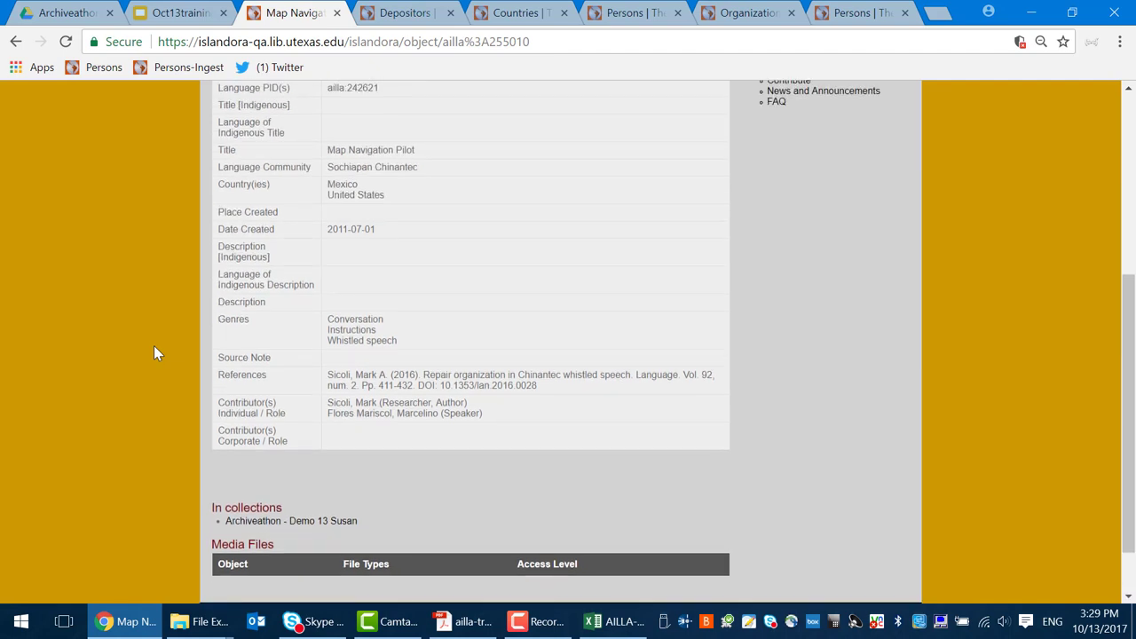
scroll(154, 346, down, 2)
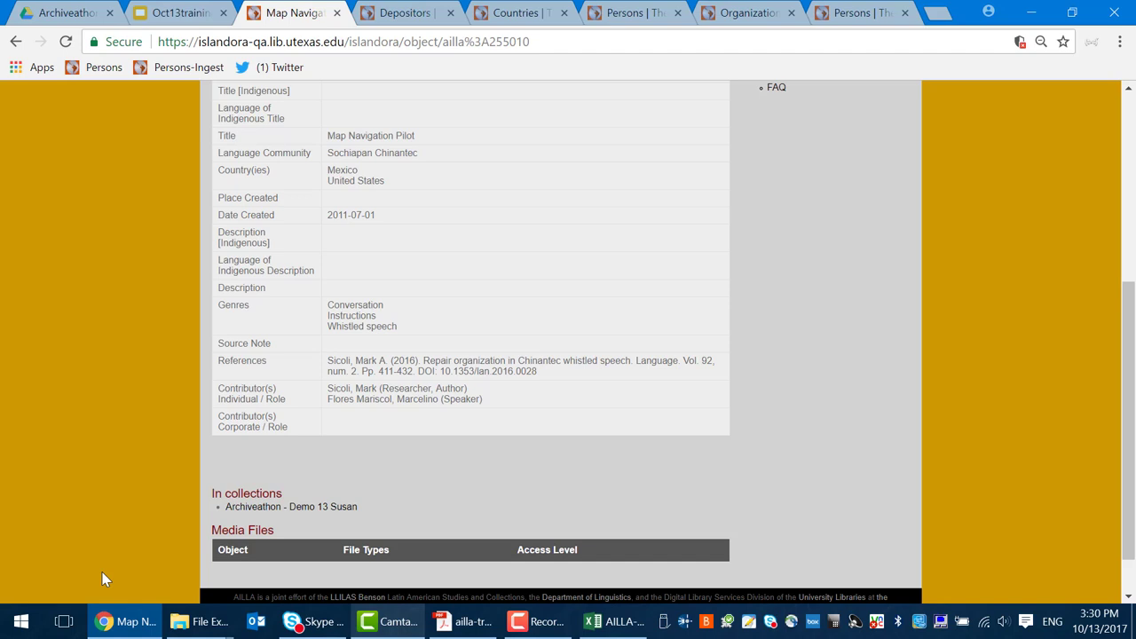
scroll(102, 579, up, 4)
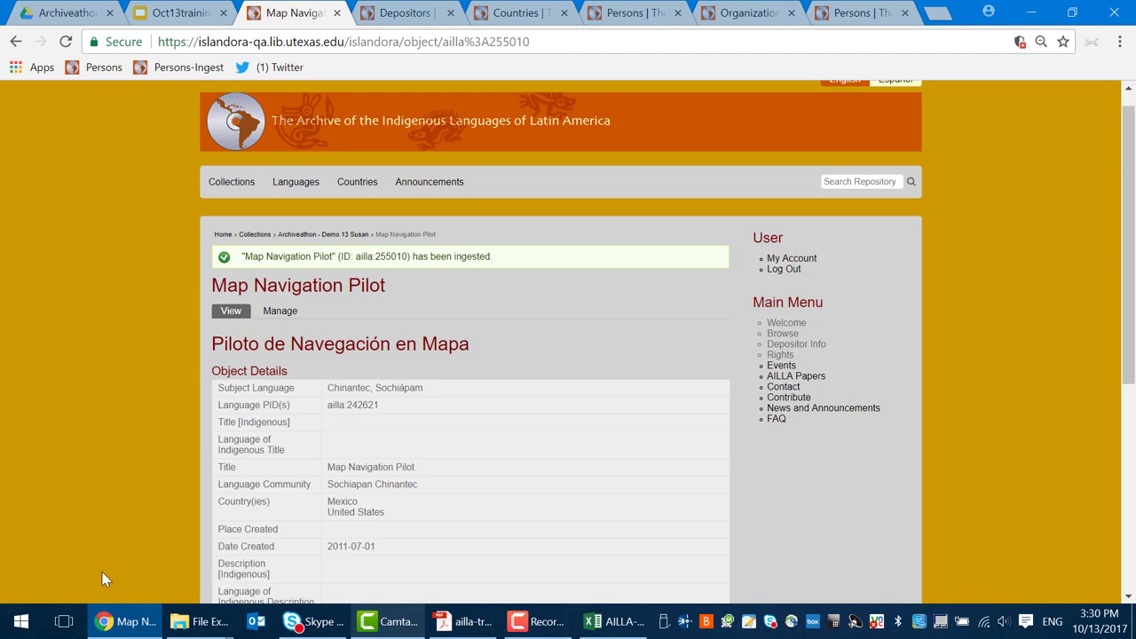
Commit the Y4 citation in Excel and move to the Ailla PID cell AI4.
click(589, 622)
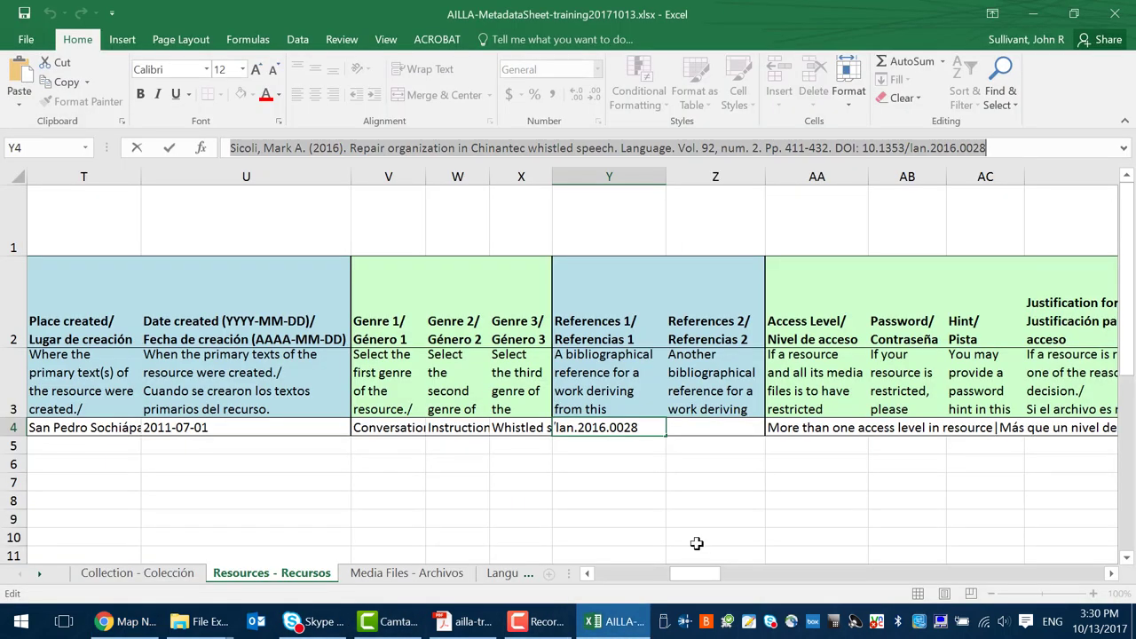
key(End)
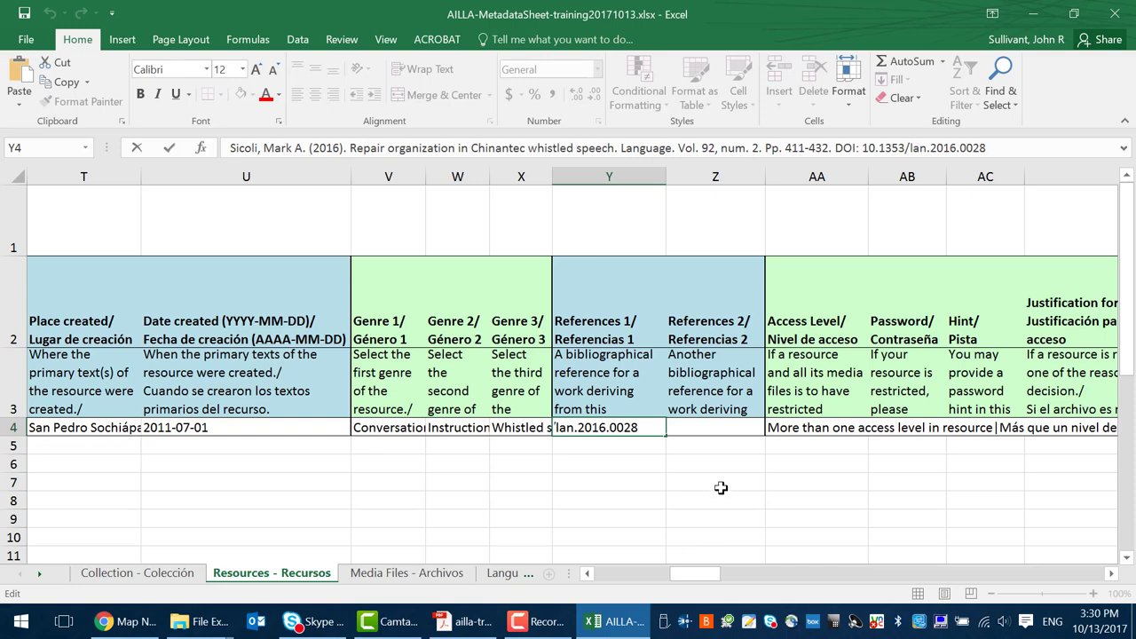
click(725, 440)
key(Right)
key(Right)
key(Right)
key(Right)
key(Right)
key(Right)
key(Right)
key(Right)
key(Right)
key(Right)
key(Right)
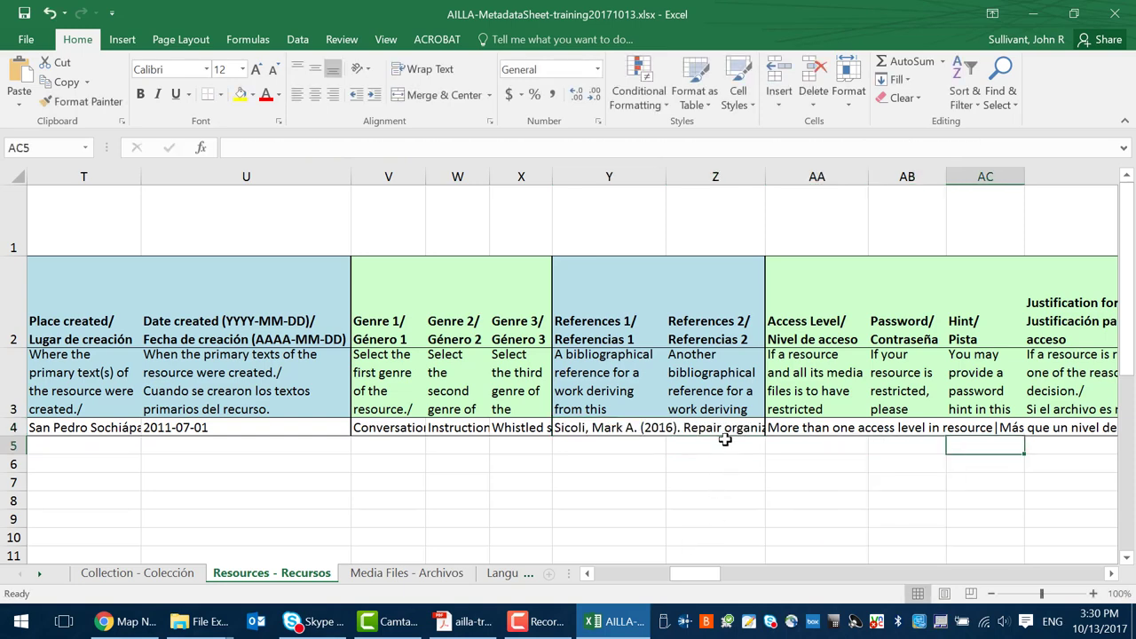
key(Left)
key(Left)
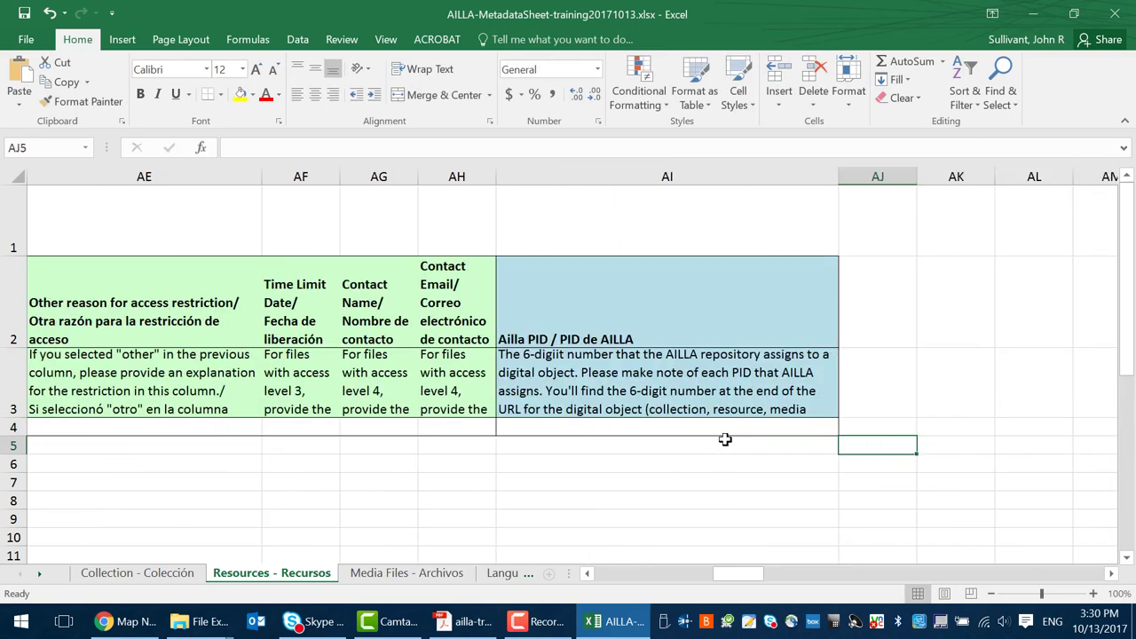
key(Up)
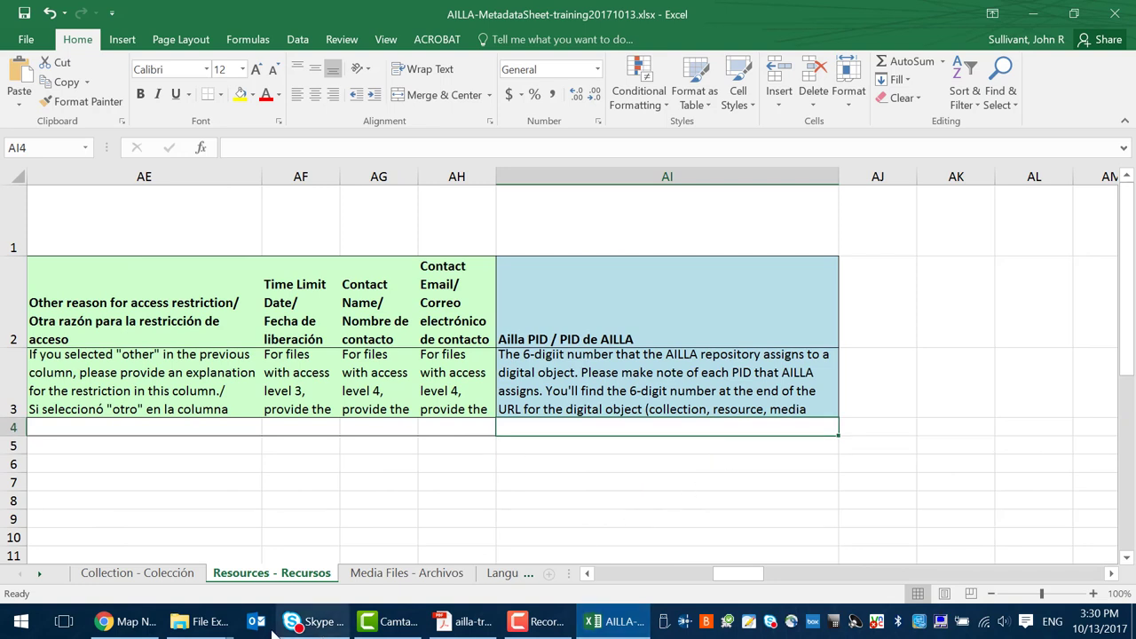
click(138, 624)
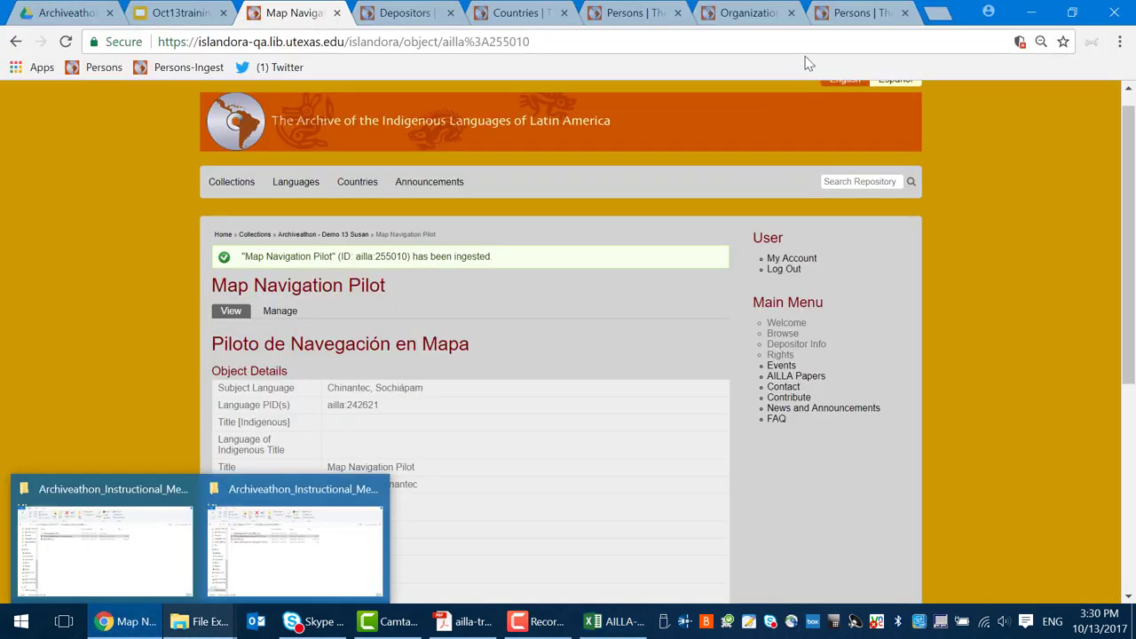
Select and copy the PID 255010 from the end of the object's web address.
drag(537, 41, 493, 41)
key(ctrl+c)
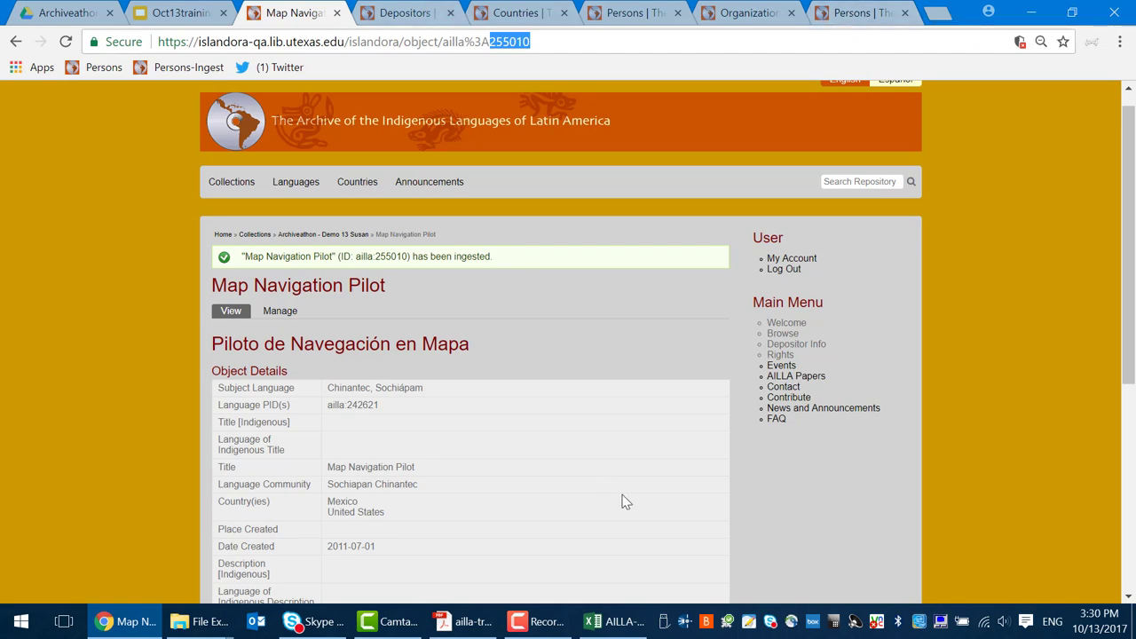
click(603, 624)
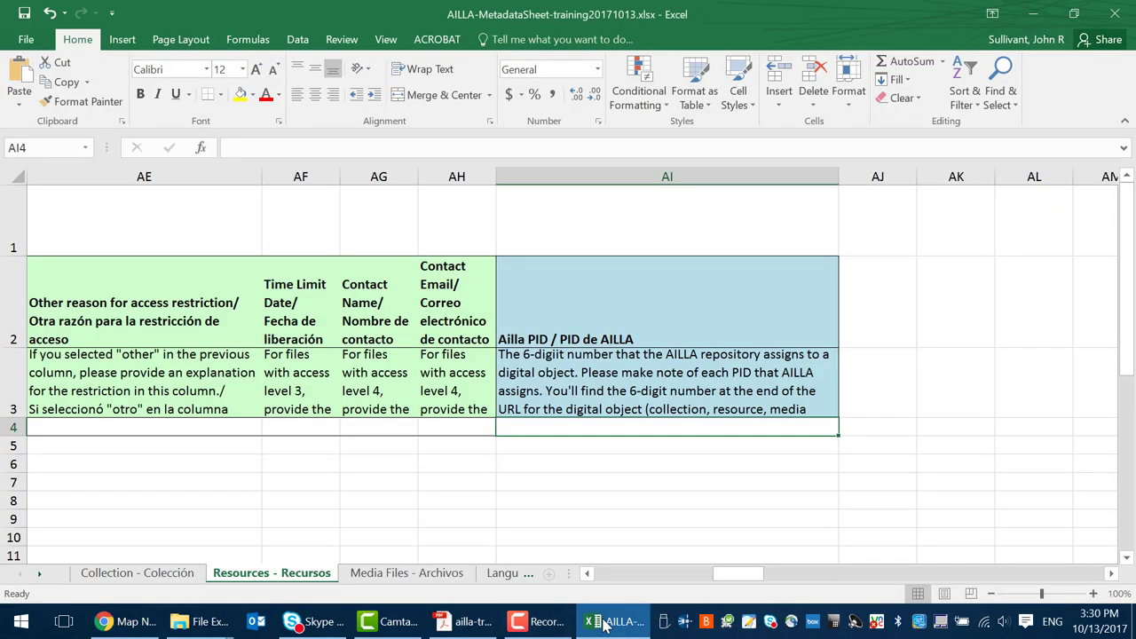
Paste PID 255010 into cell AI4 on the Resources sheet and check the entry.
key(ctrl+v)
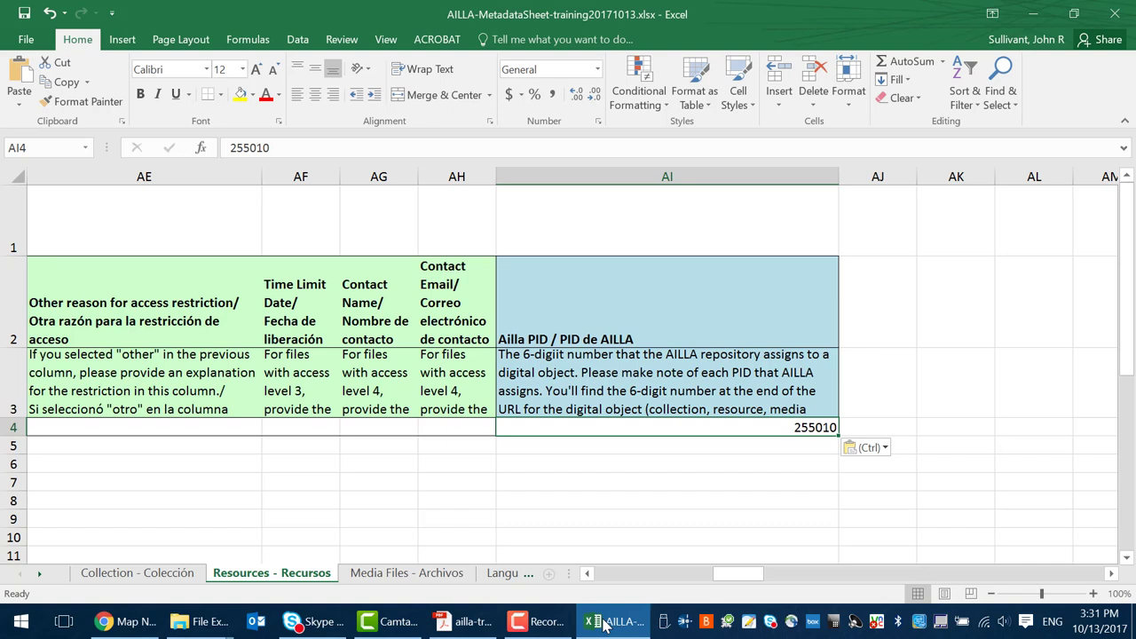
key(Down)
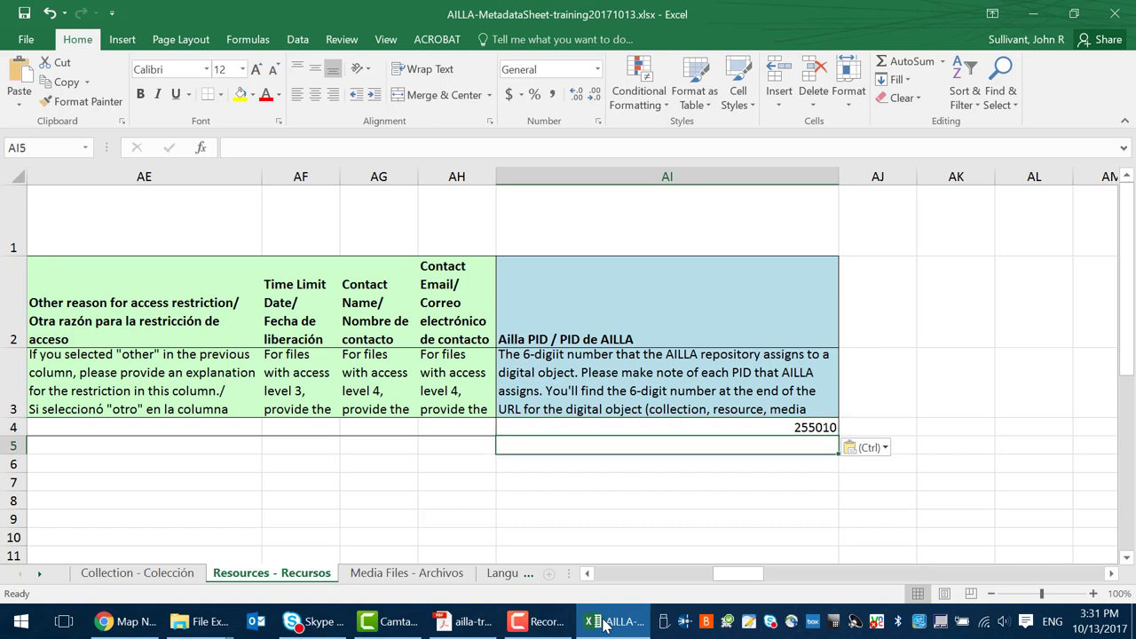
key(Up)
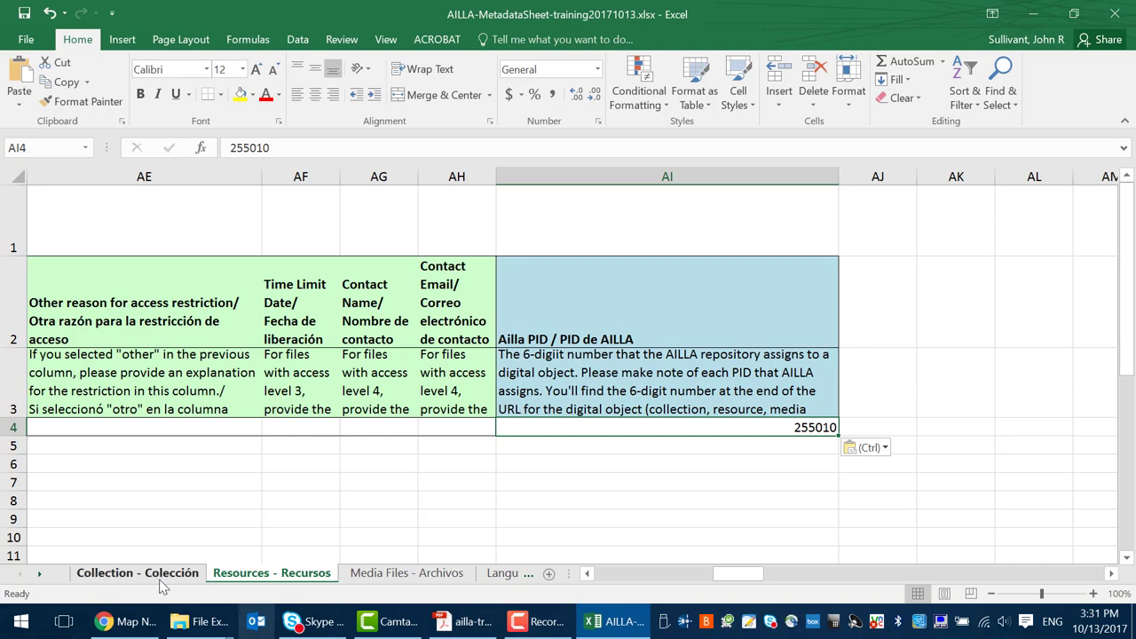
Return to the ailla:255010 Map Navigation Pilot page in Chrome and focus the Search Repository box.
click(136, 625)
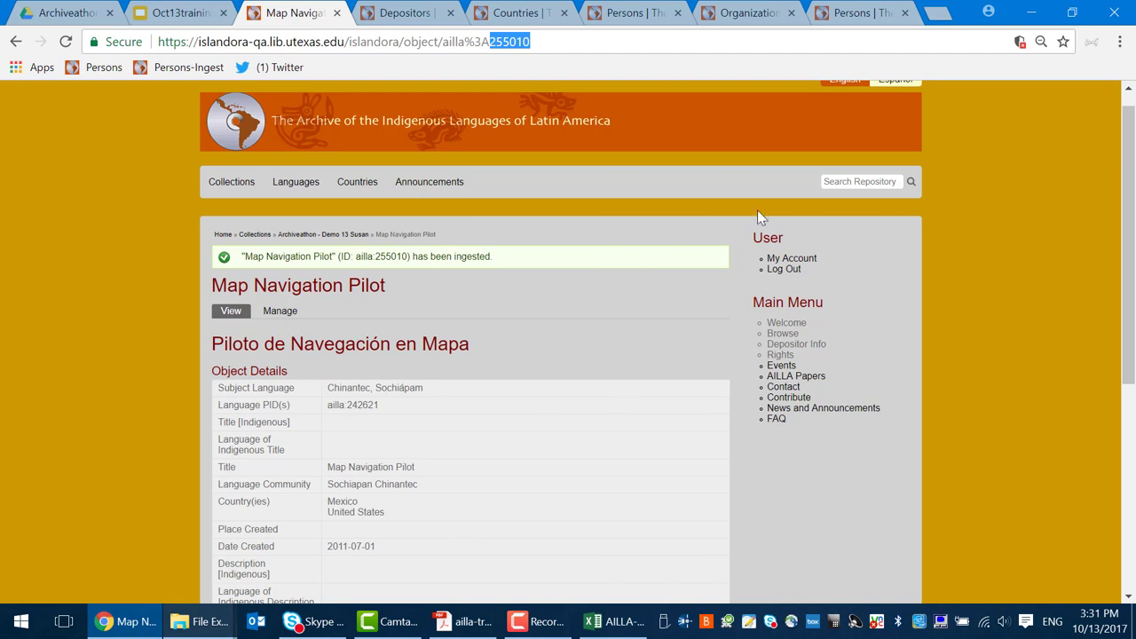
click(845, 184)
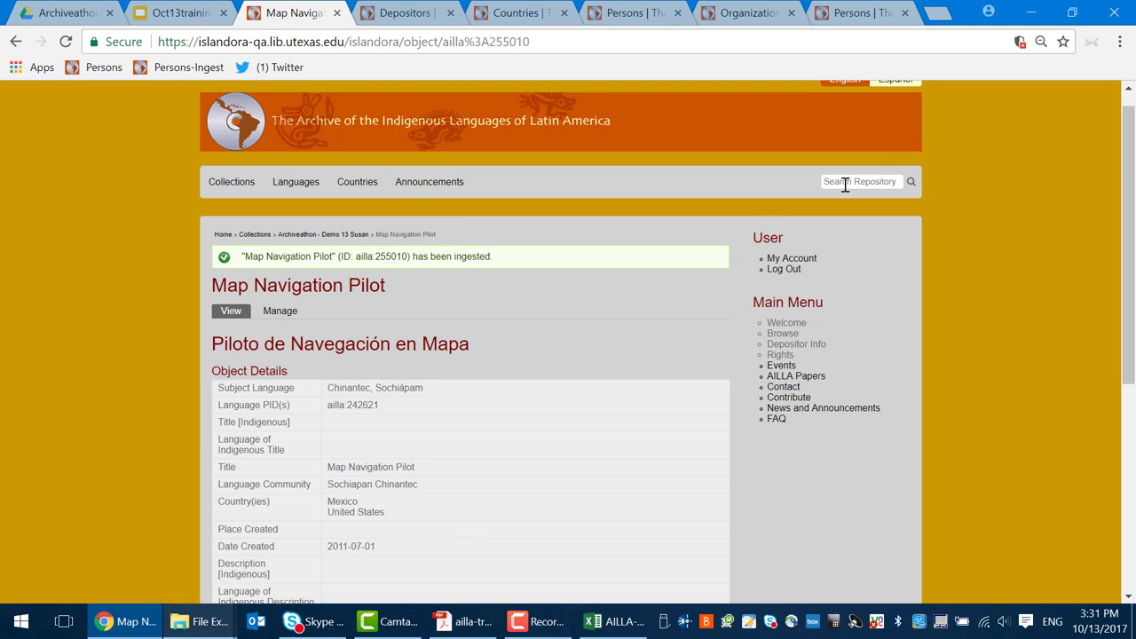
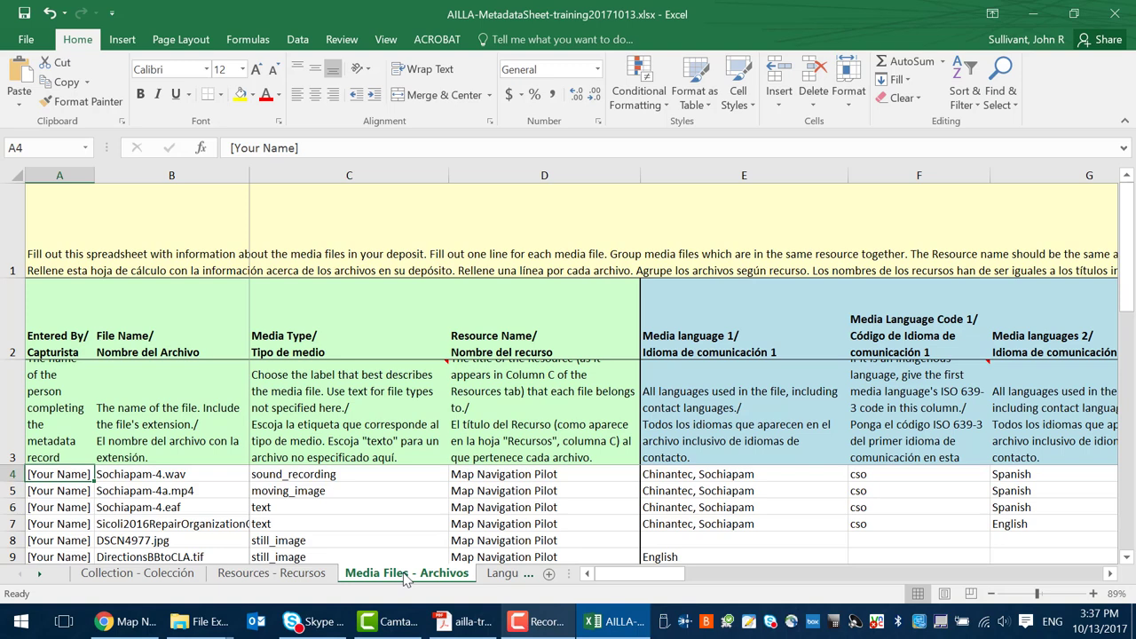
key(Right)
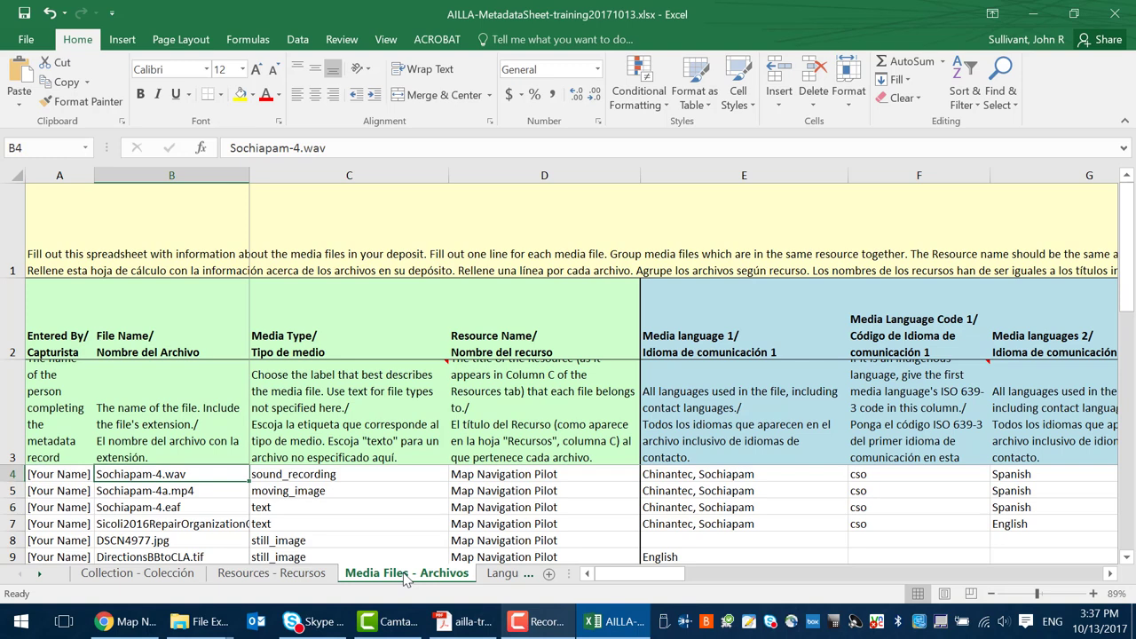
key(Right)
key(Left)
key(Left)
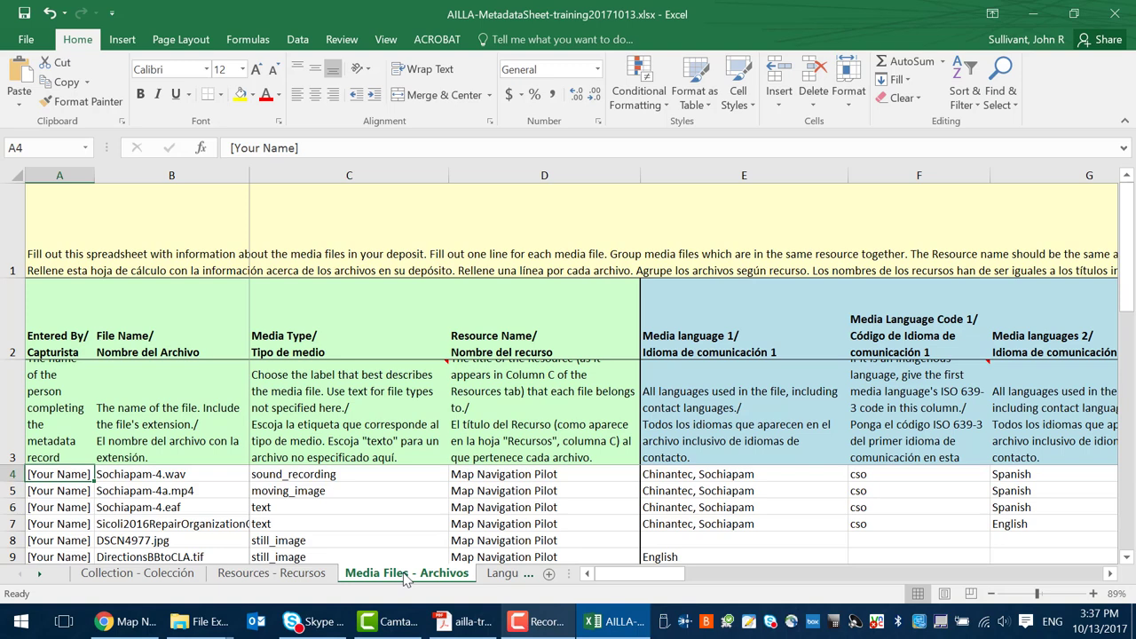
key(Tab)
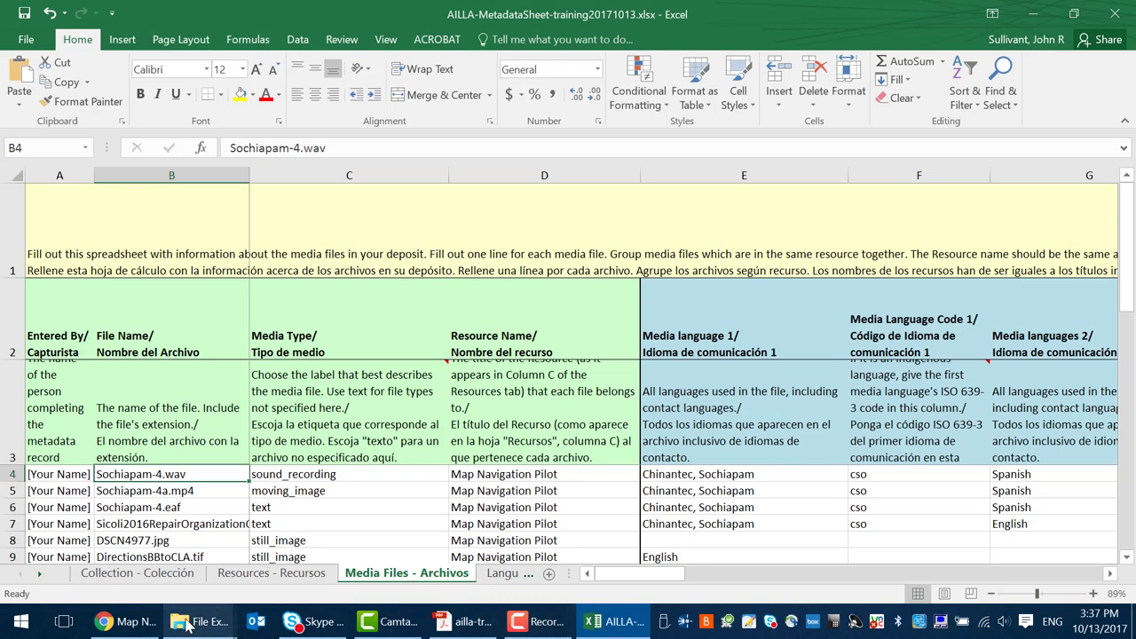
From Map Navigation Pilot's Manage tab, open 'Add an object to this Resource' and view its empty Media Files list.
click(131, 626)
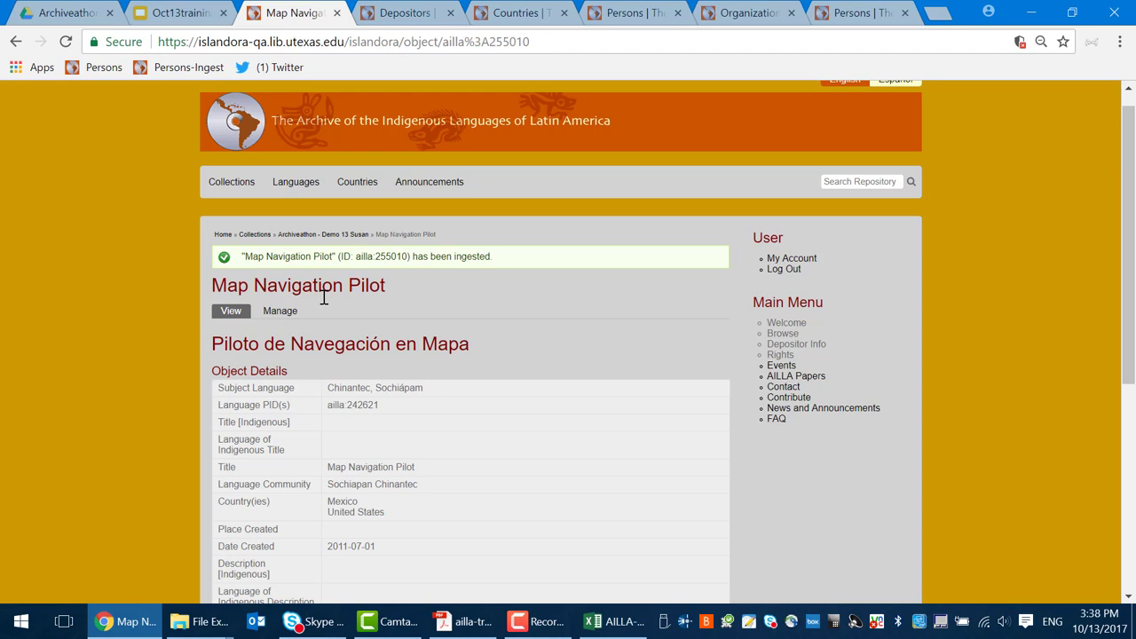
click(286, 313)
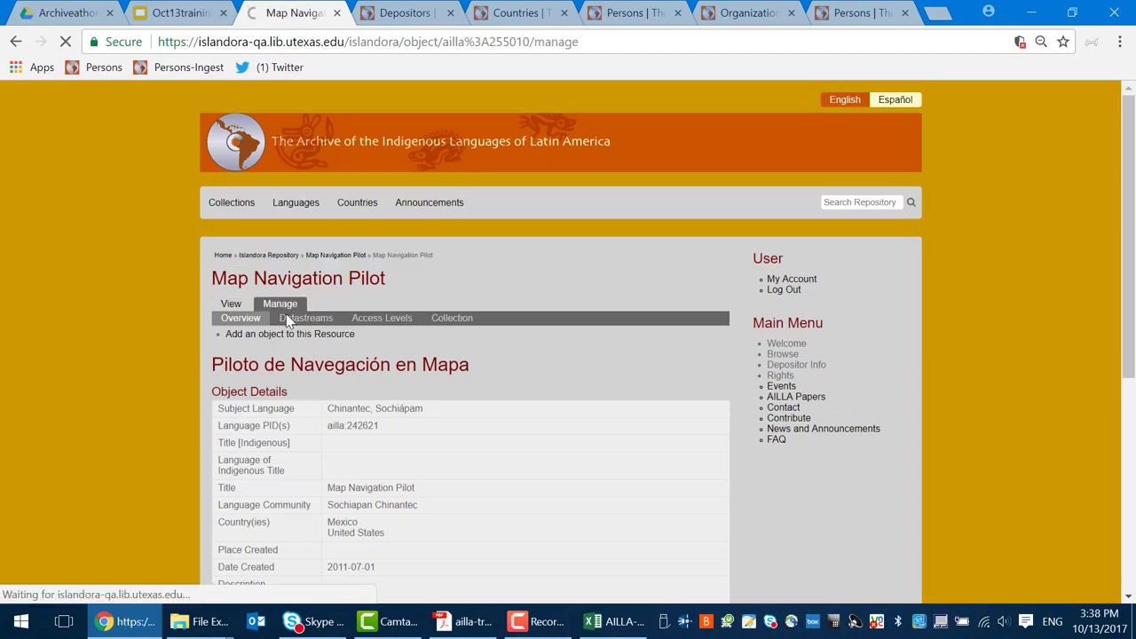
click(284, 335)
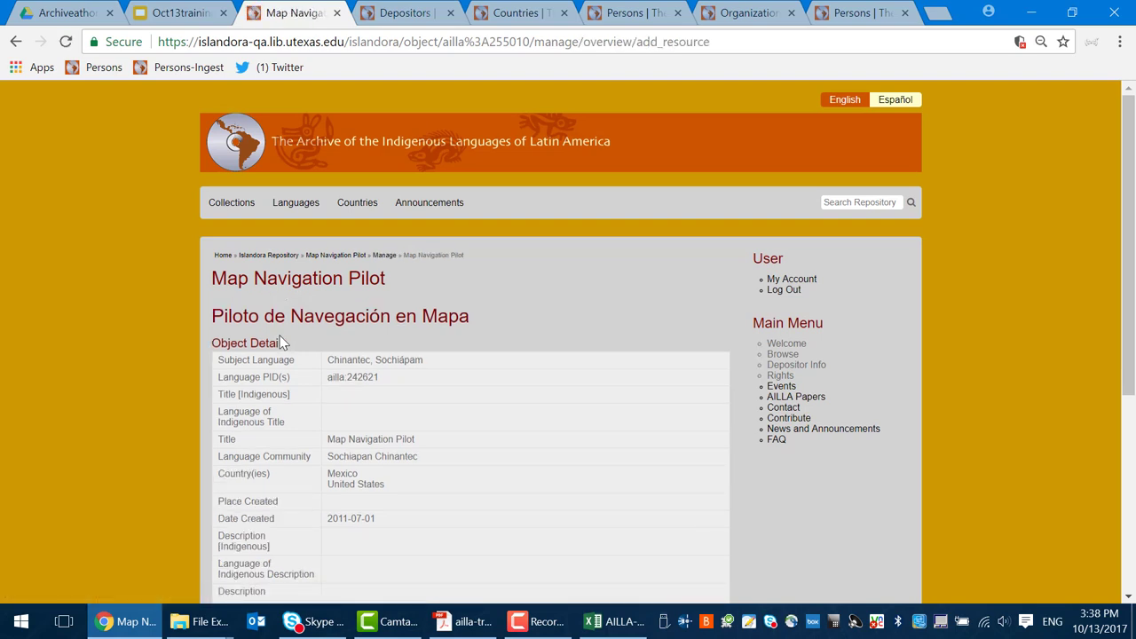
scroll(491, 376, down, 3)
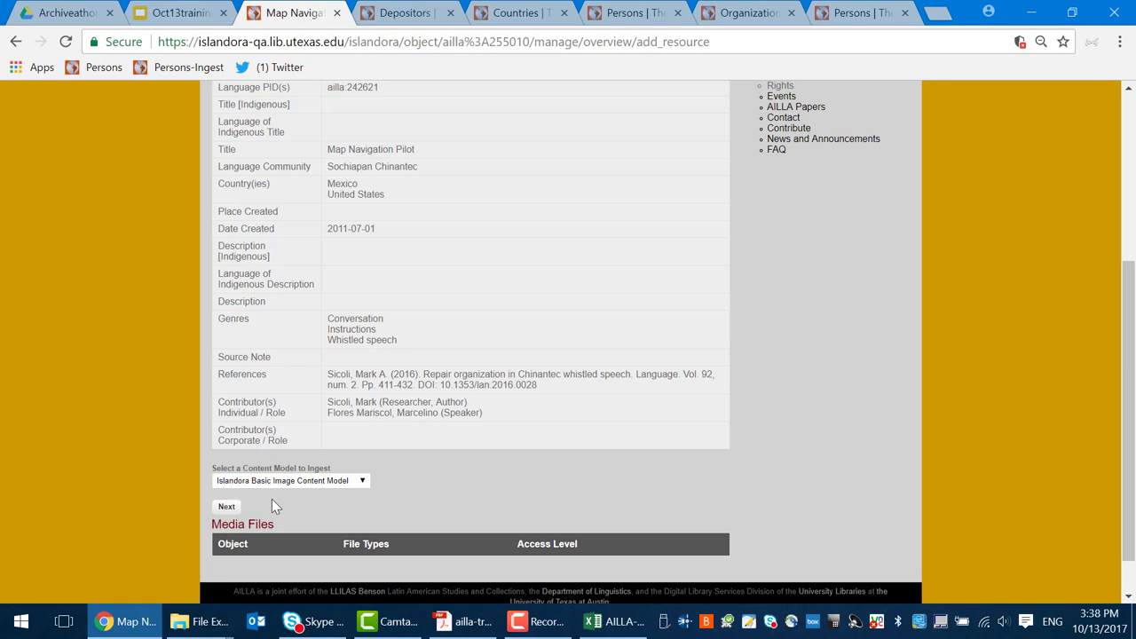
Check the content model list without choosing one, then go back to Map Navigation Pilot's management overview.
click(316, 481)
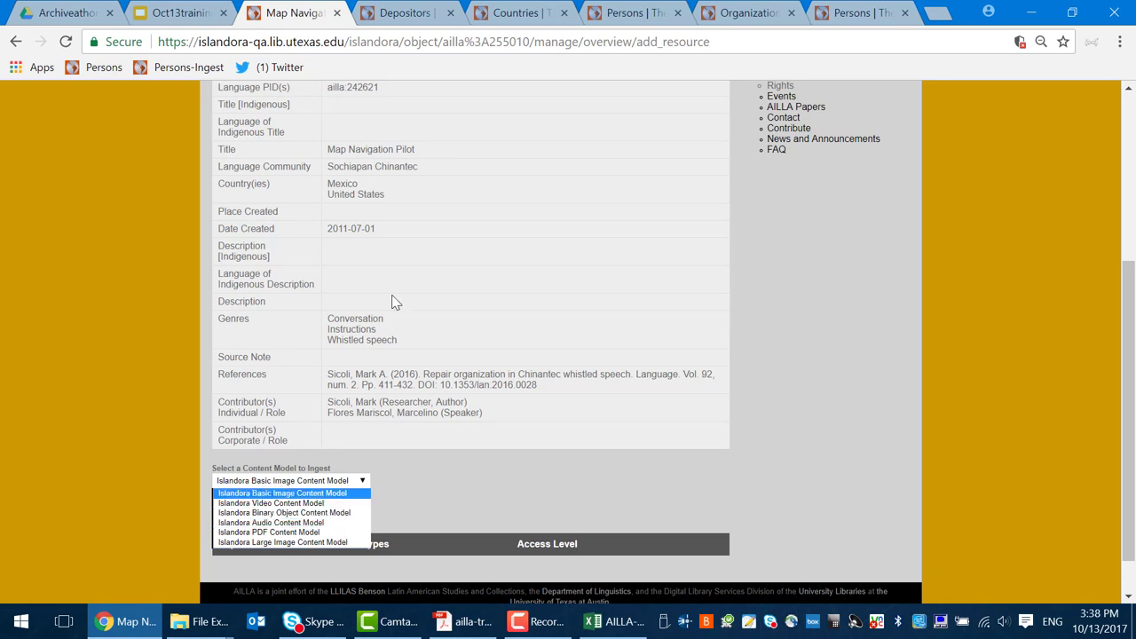
click(16, 43)
click(16, 41)
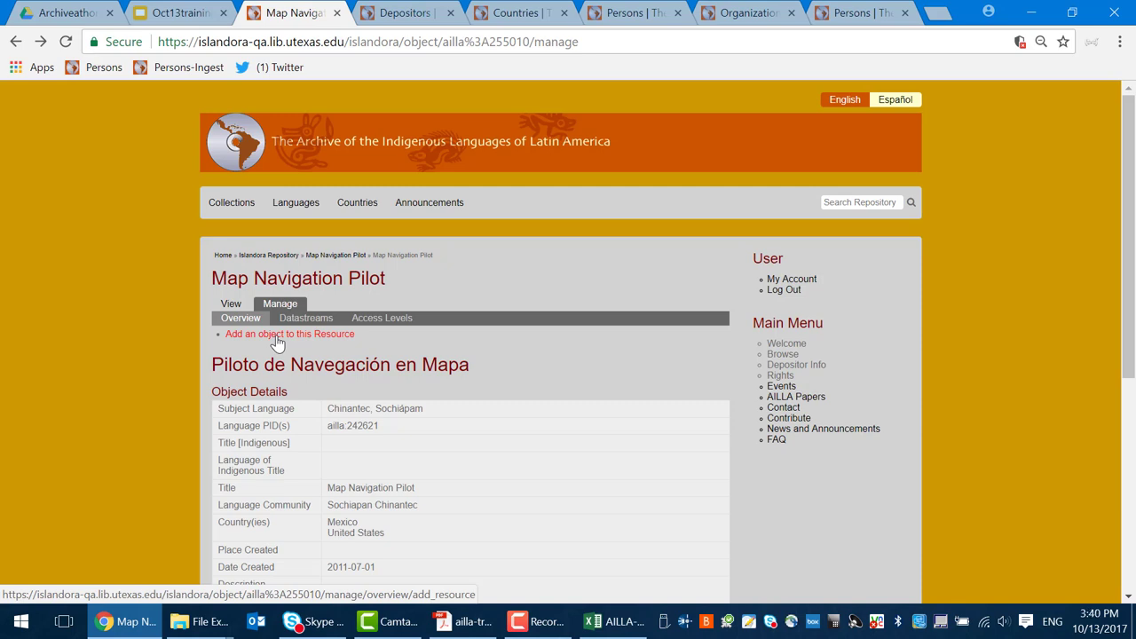
Reset the page zoom and start adding an object to Map Navigation Pilot.
key(ctrl+minus)
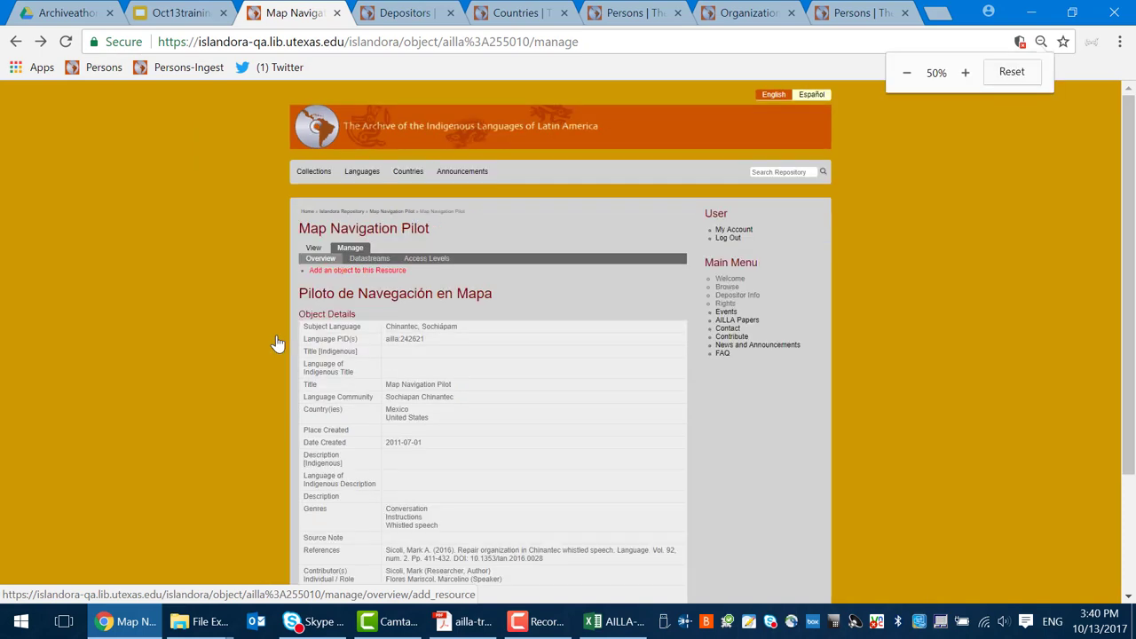
scroll(276, 340, down, 1)
key(ctrl+minus)
key(ctrl+minus)
key(ctrl+0)
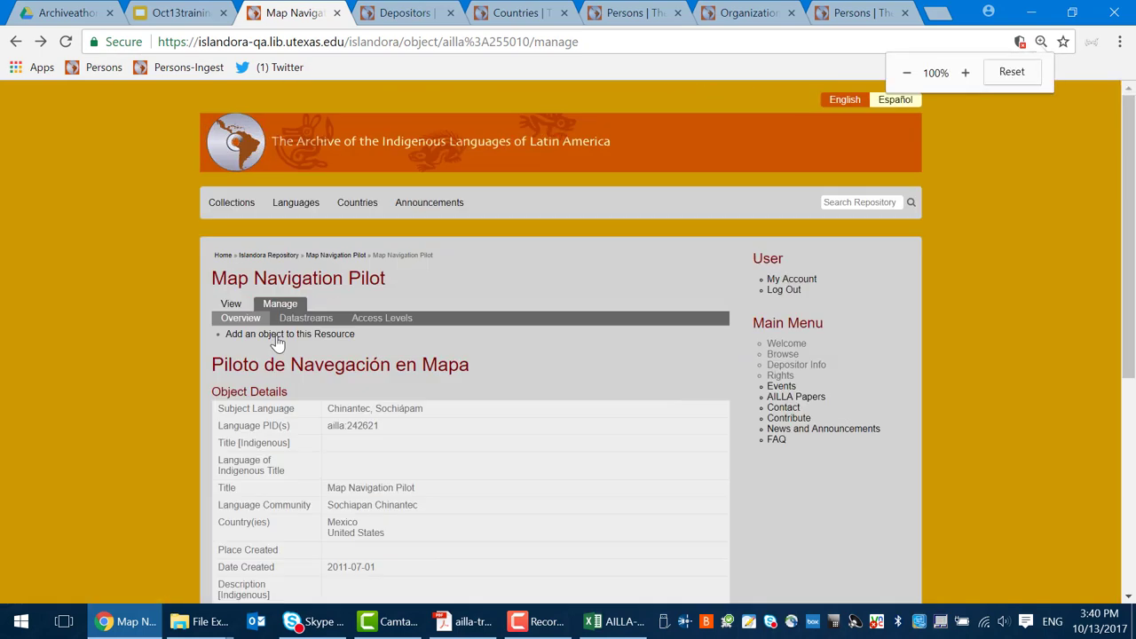
scroll(277, 343, down, 9)
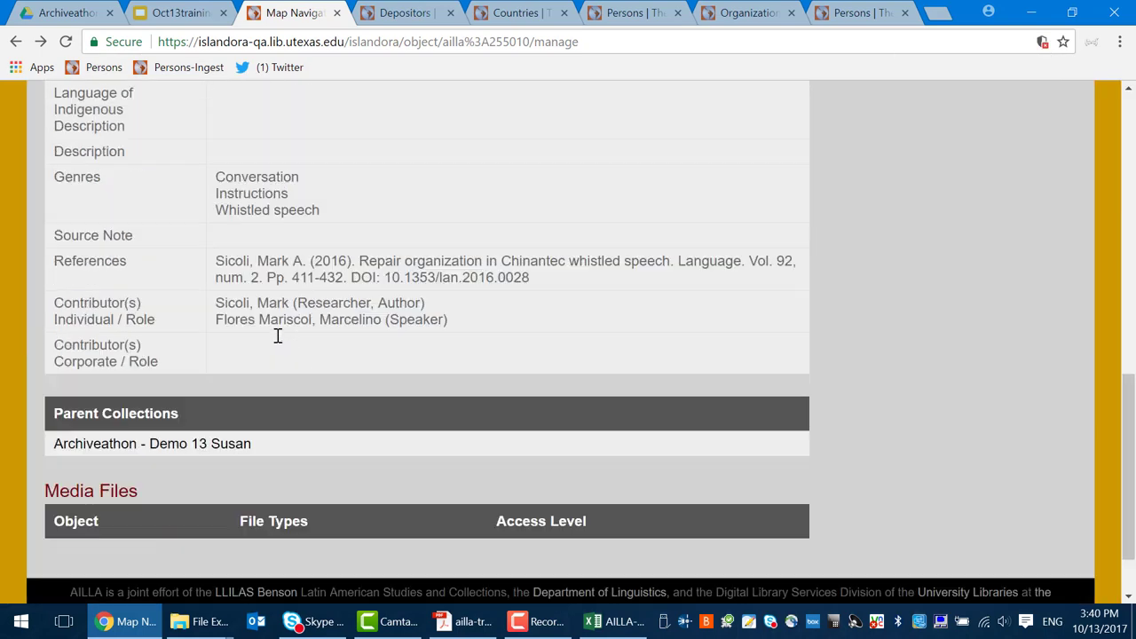
scroll(276, 337, up, 7)
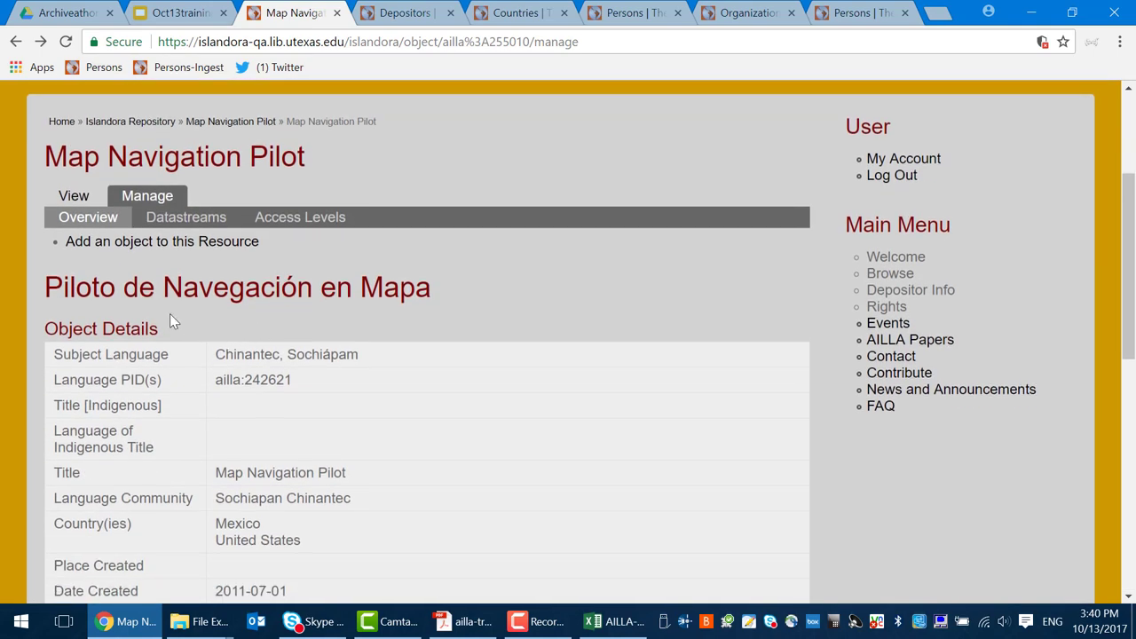
click(171, 244)
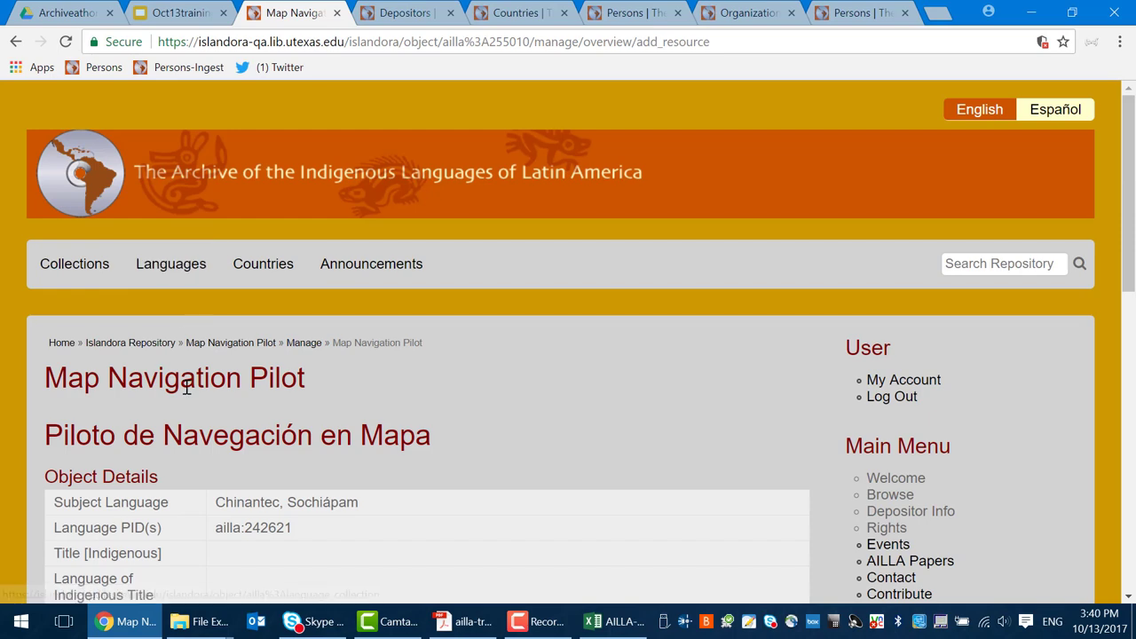
Choose Islandora Audio Content Model as the ingest type and continue to its form.
key(ctrl+plus)
key(ctrl+minus)
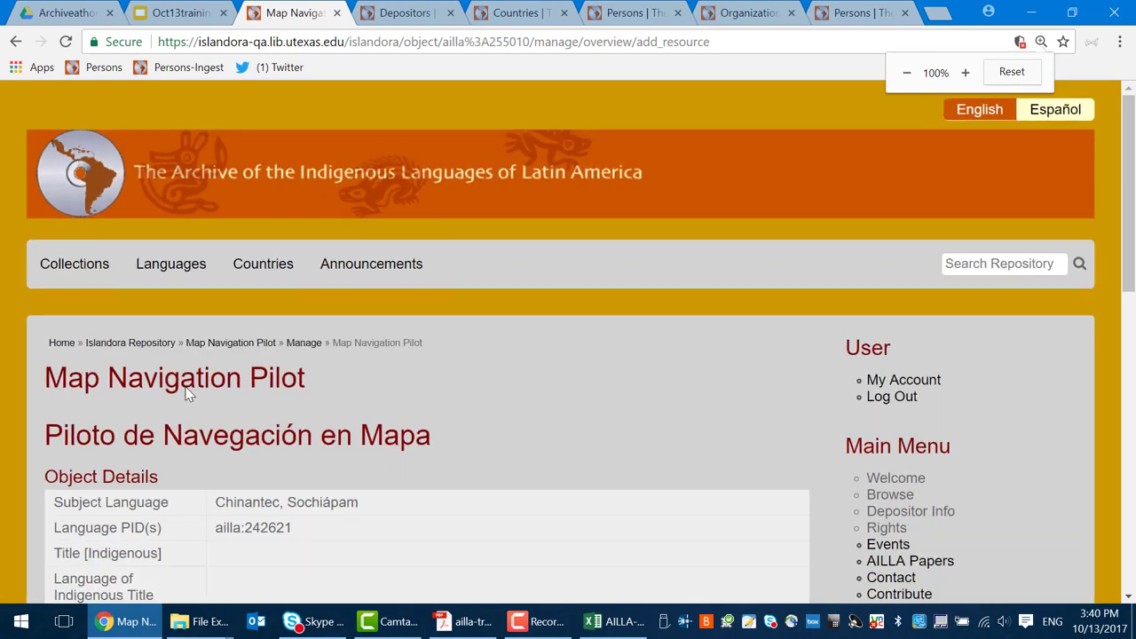
key(ctrl+plus)
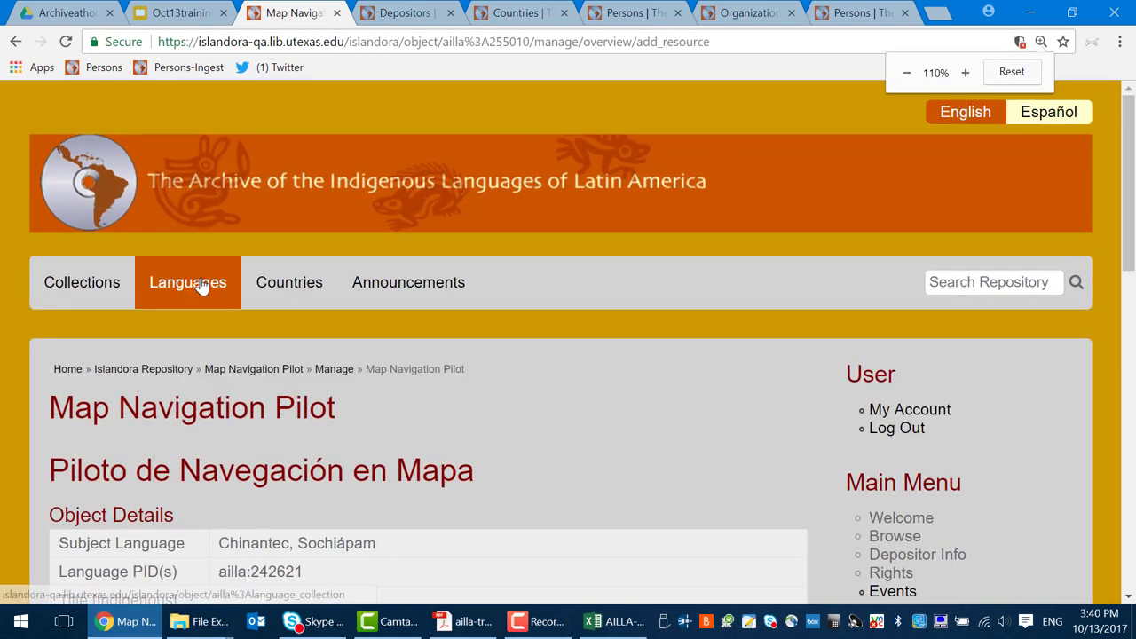
scroll(209, 435, down, 10)
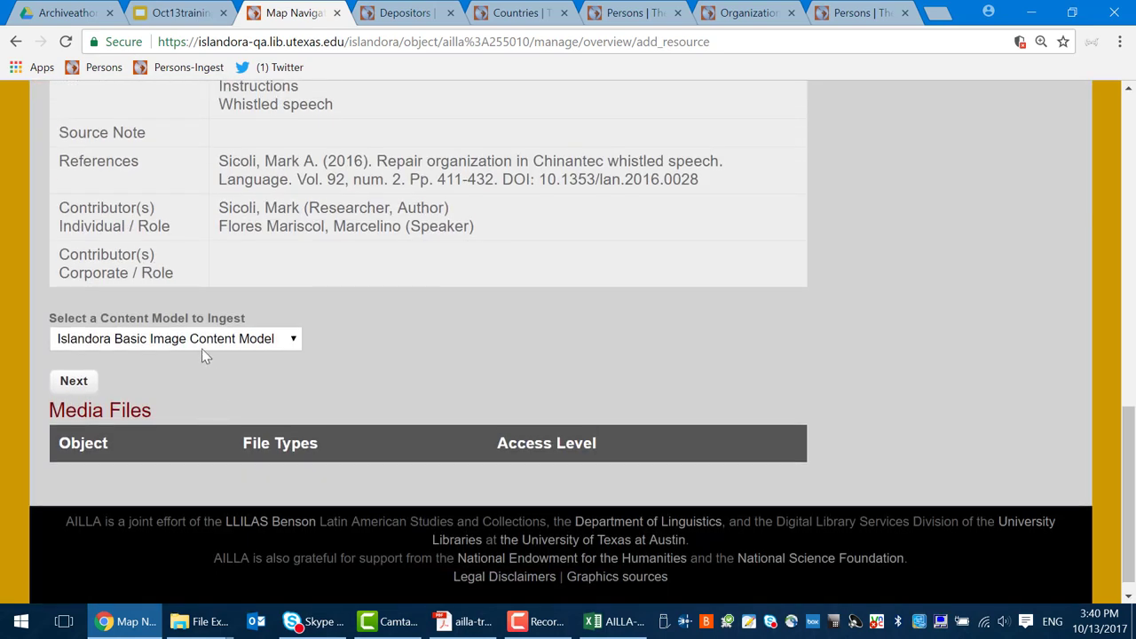
click(195, 339)
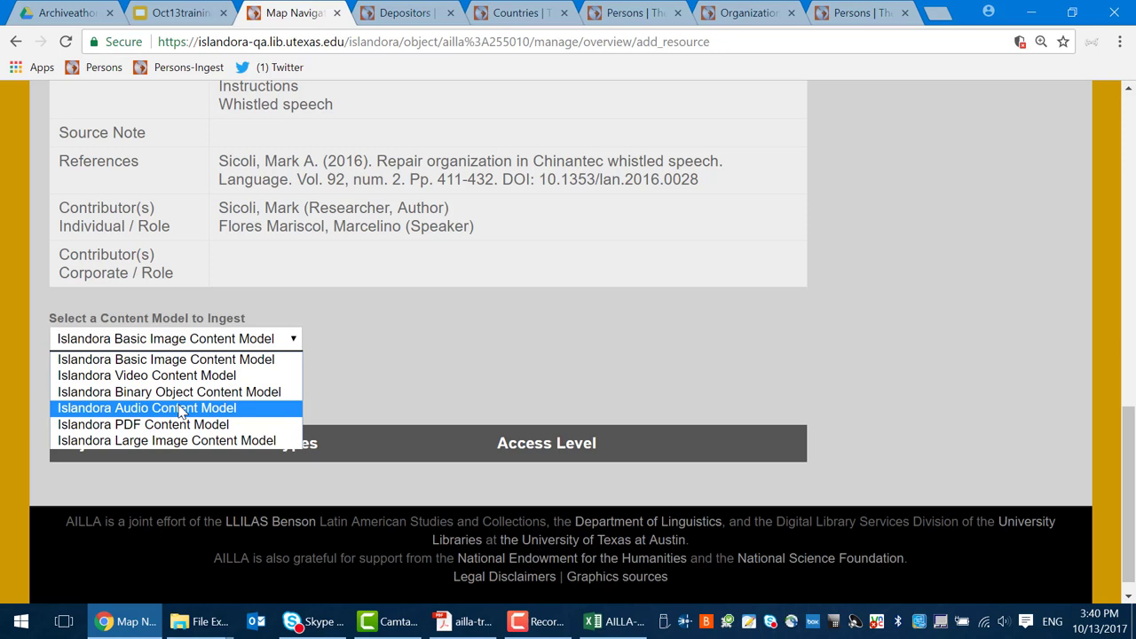
click(180, 409)
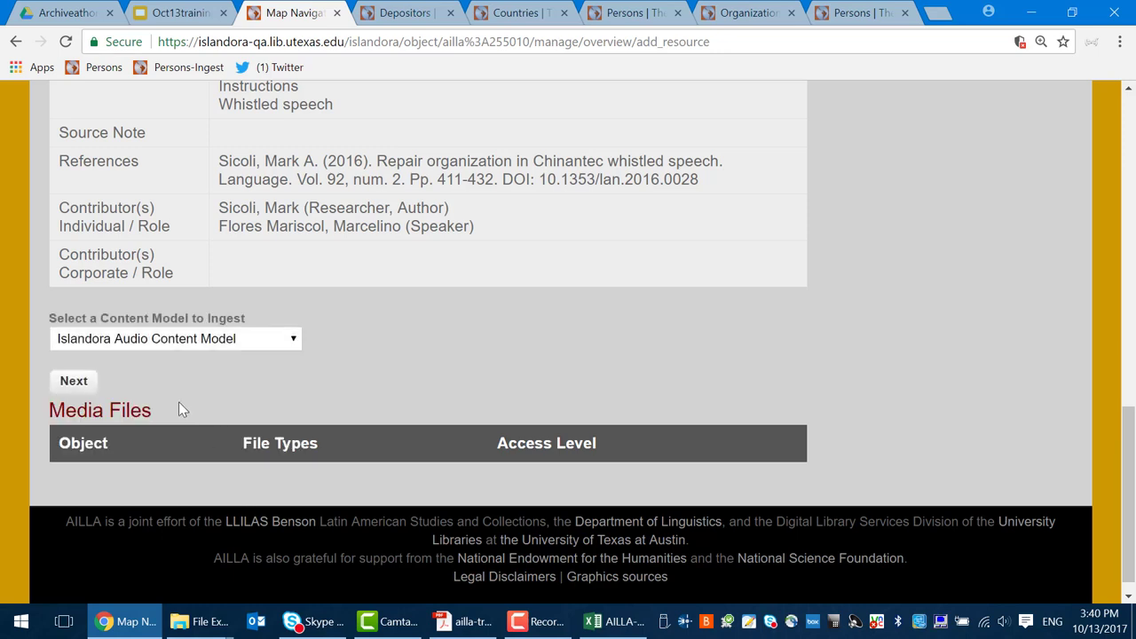
click(74, 384)
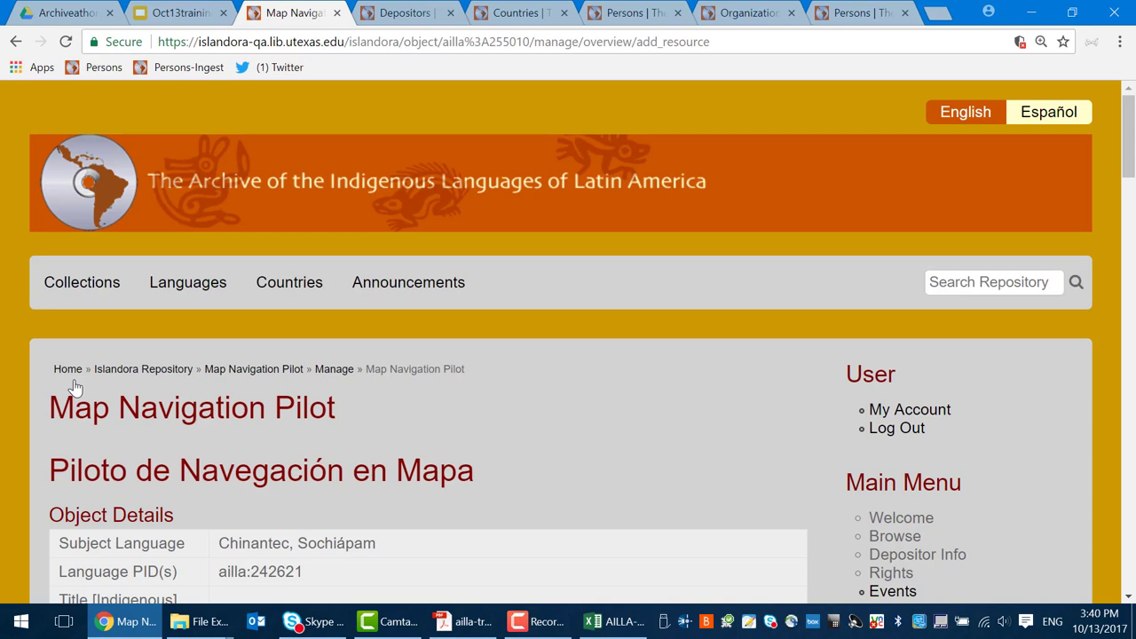
Enter the capturist's name, last name first, in the Audio Form's 'Entered by / Capturista' field.
key(ctrl+minus)
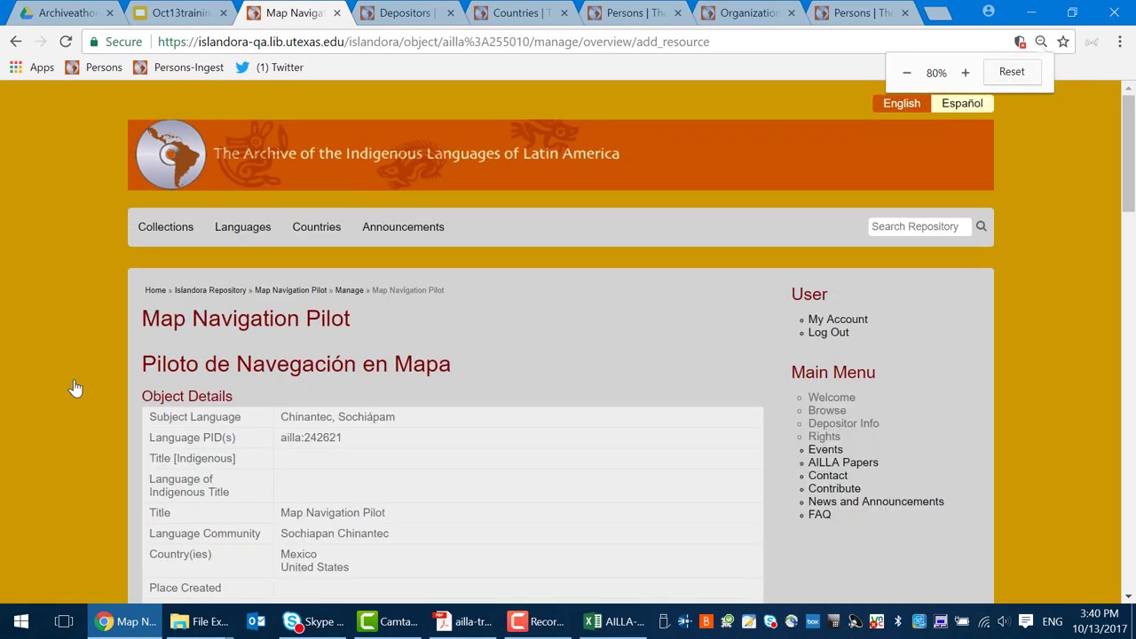
scroll(75, 388, down, 5)
scroll(75, 387, up, 4)
scroll(76, 388, down, 1)
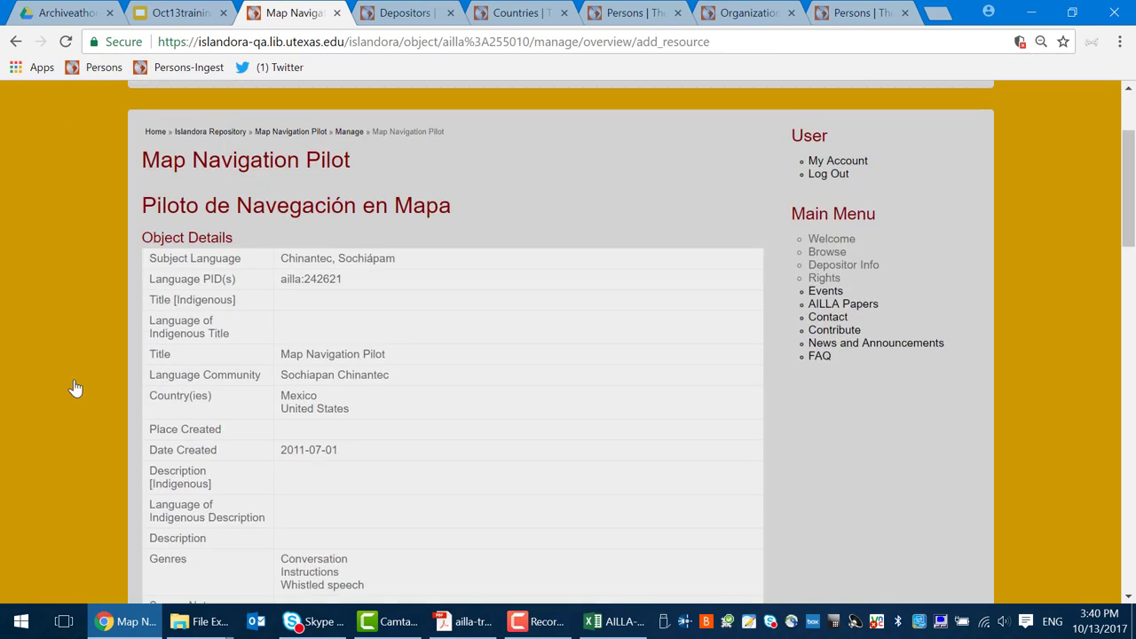
scroll(76, 388, down, 3)
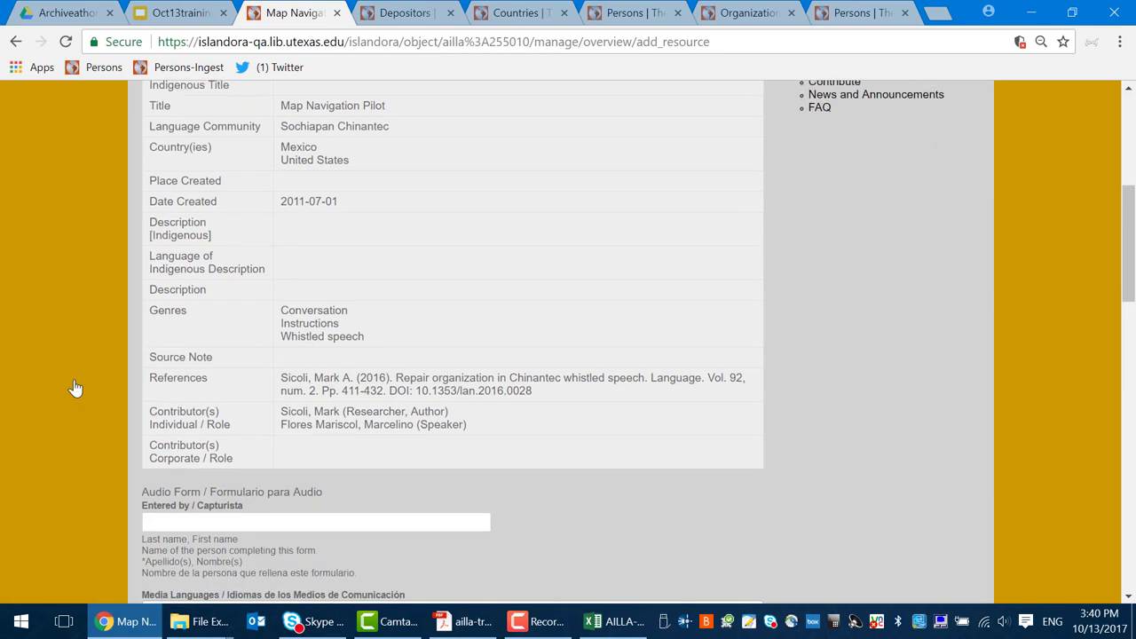
scroll(76, 388, down, 3)
scroll(75, 388, down, 1)
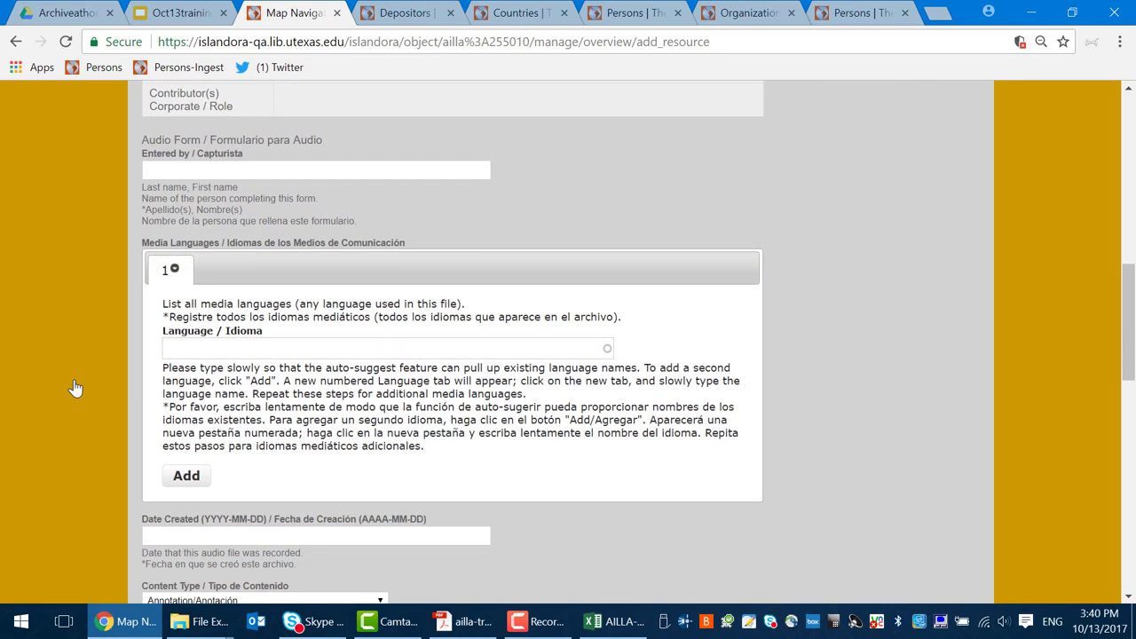
click(170, 174)
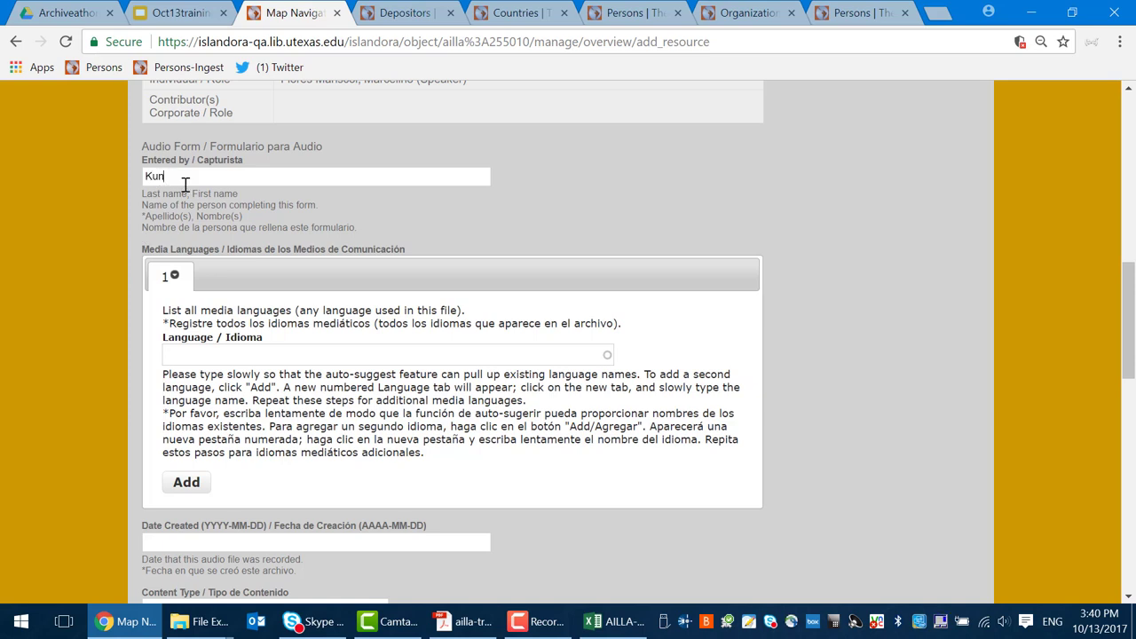
click(333, 215)
click(590, 625)
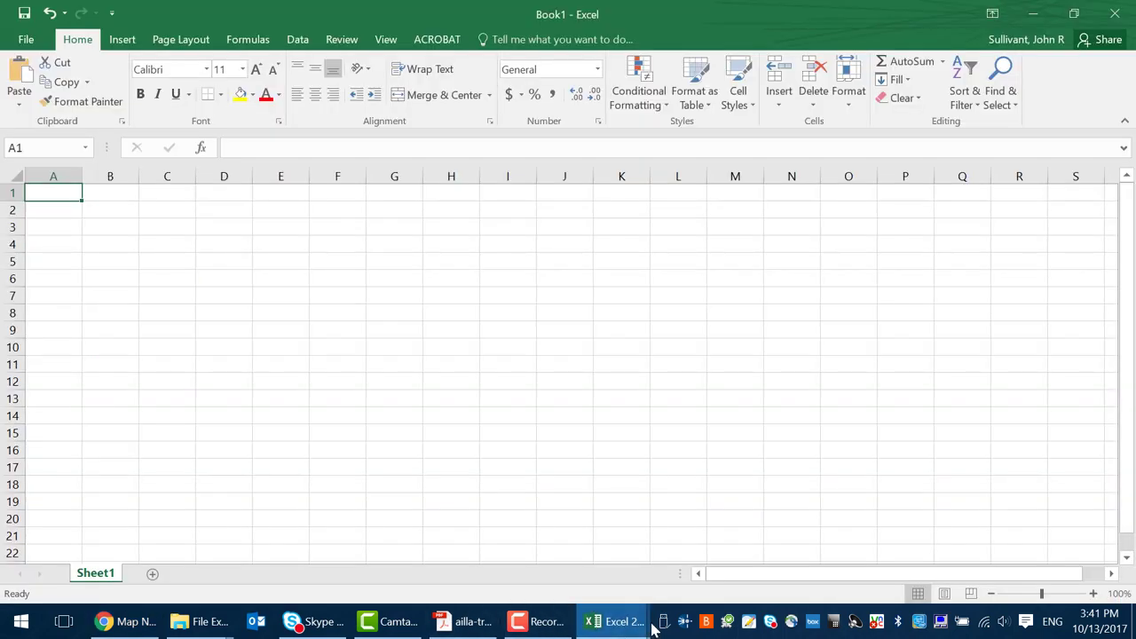
Close Book1 and read Sochiapam-4.wav's resource name and media languages in row 4 of the Media Files sheet.
click(1115, 16)
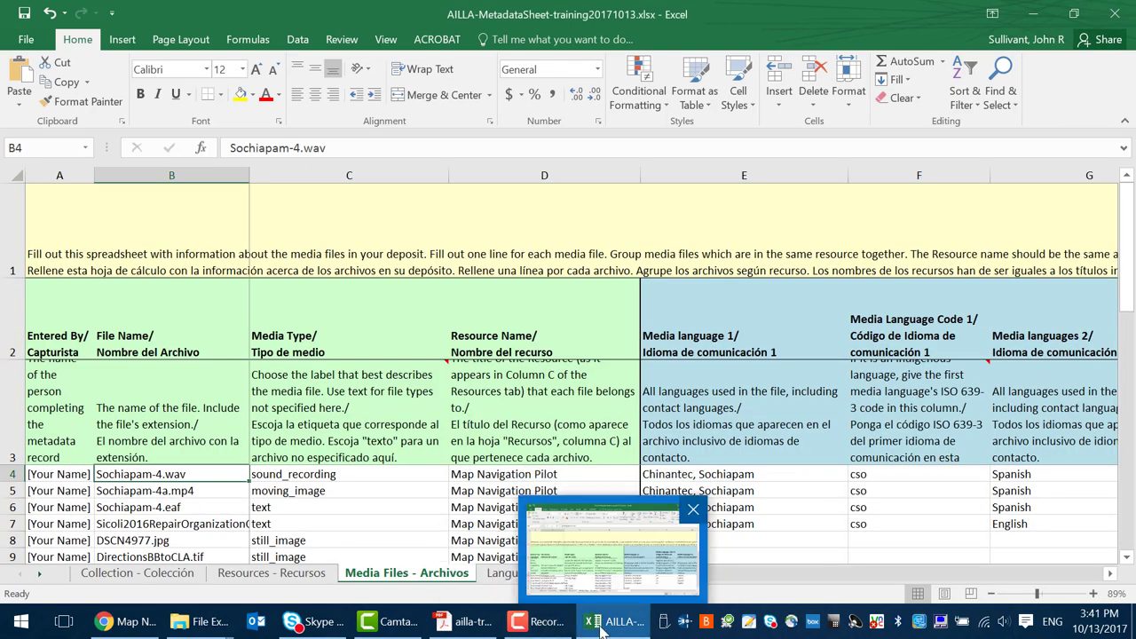
click(600, 627)
click(601, 627)
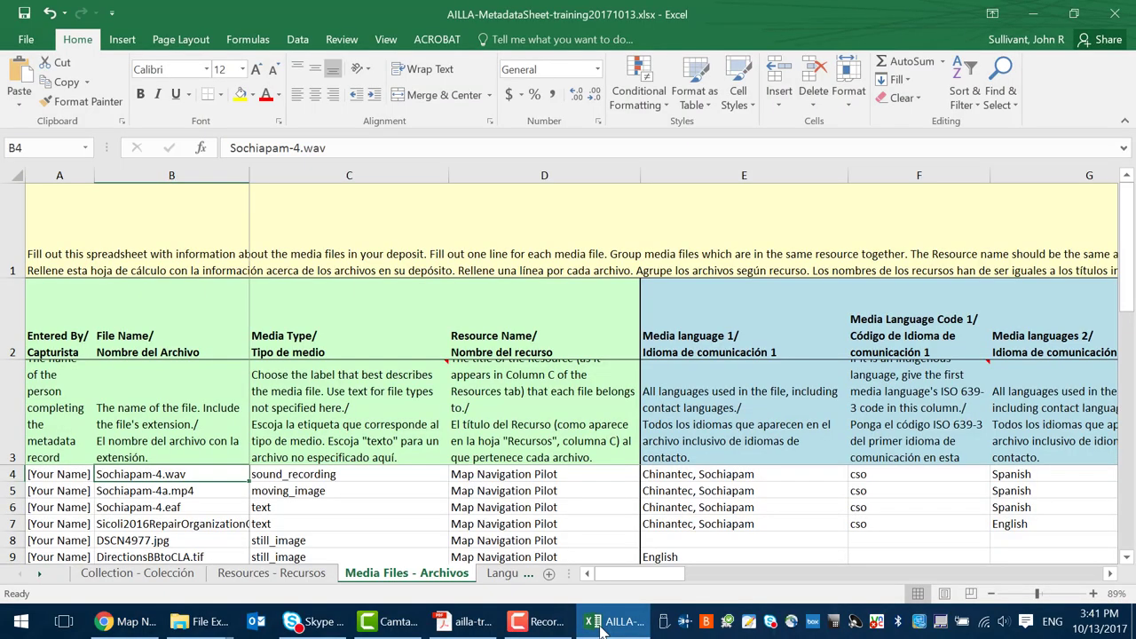
key(Right)
key(Right)
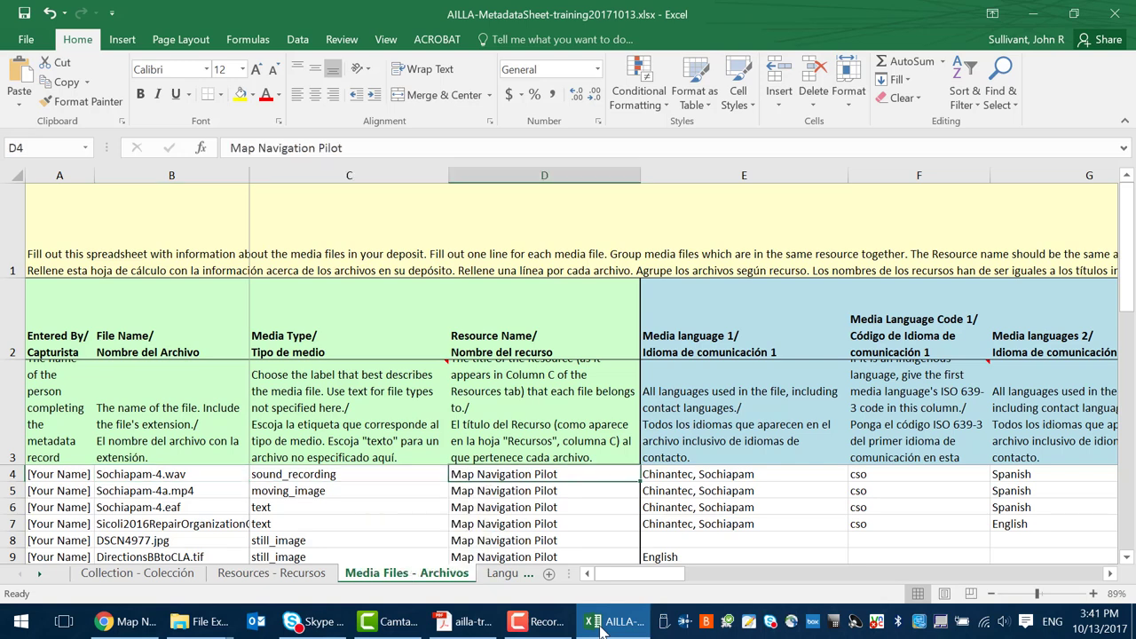
key(Right)
key(Right)
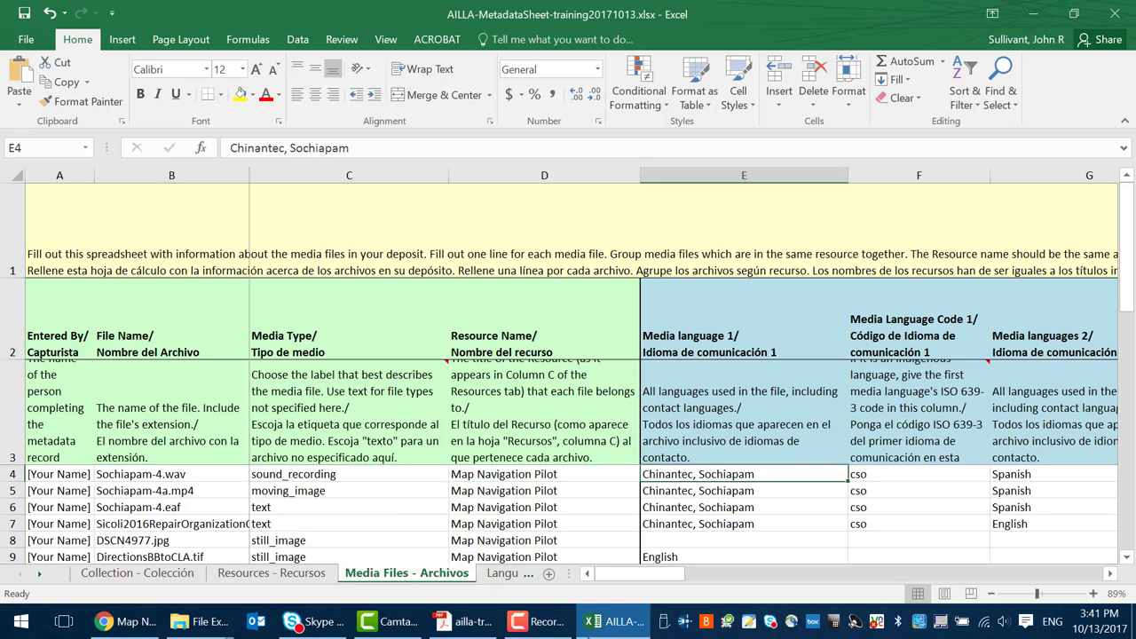
key(Right)
key(Right)
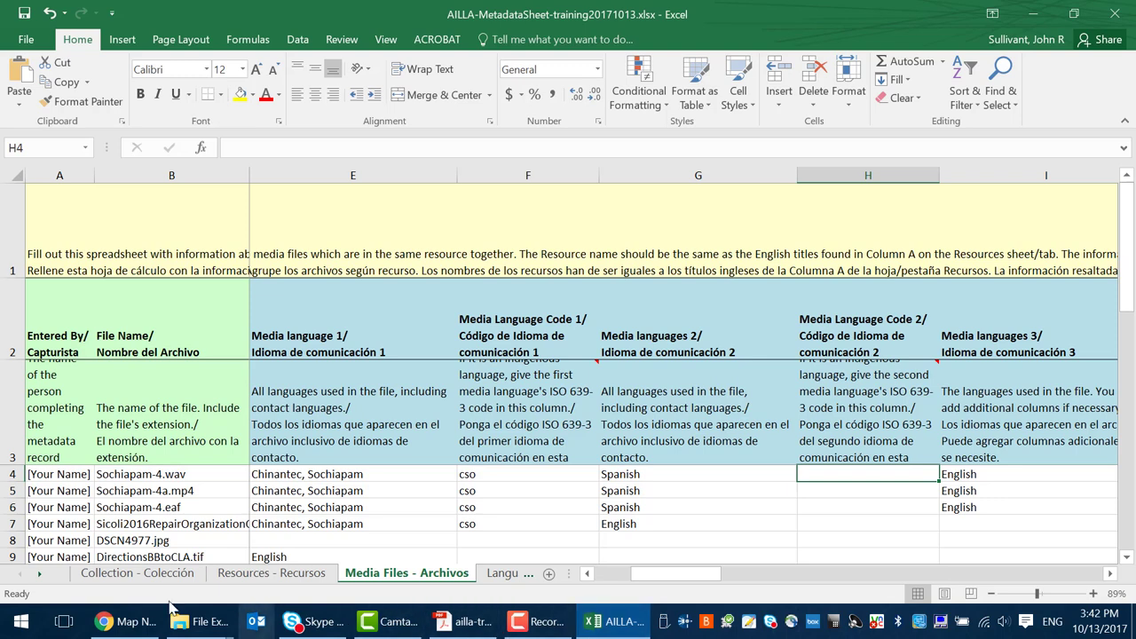
click(125, 623)
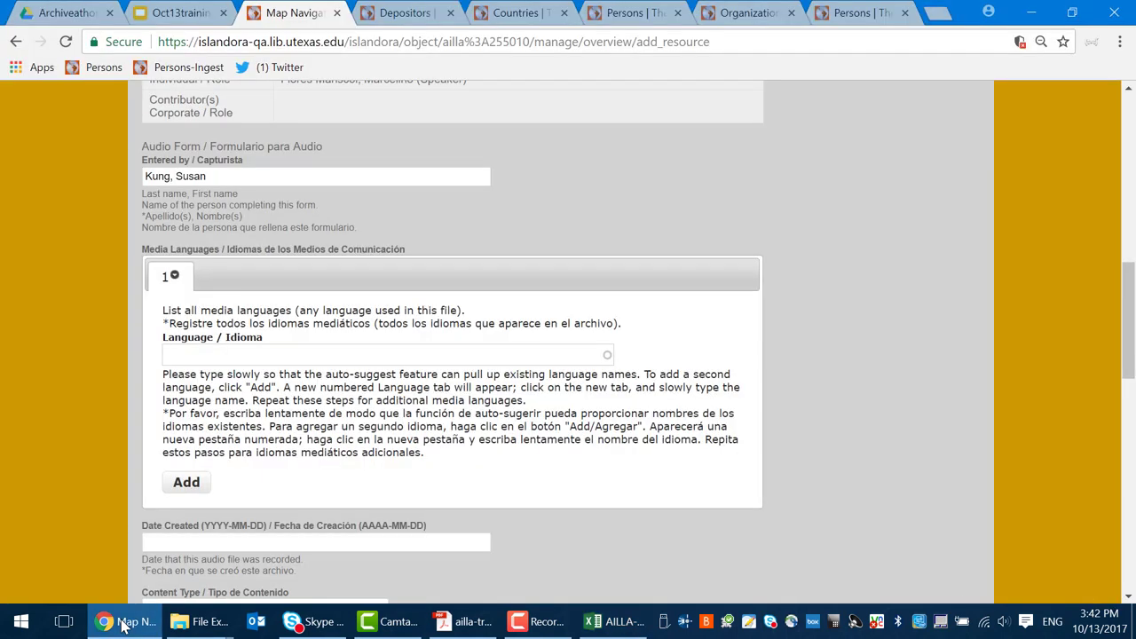
Set the first media language to Chinantec, Sochiápam and add a second one set to Español.
text(sochi)
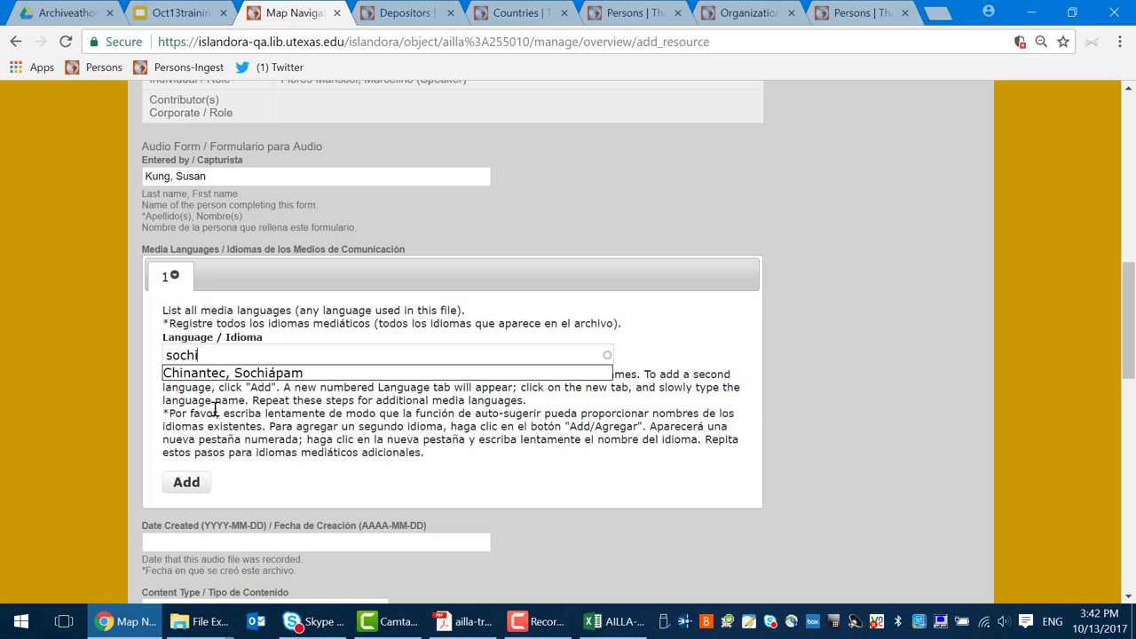
click(218, 377)
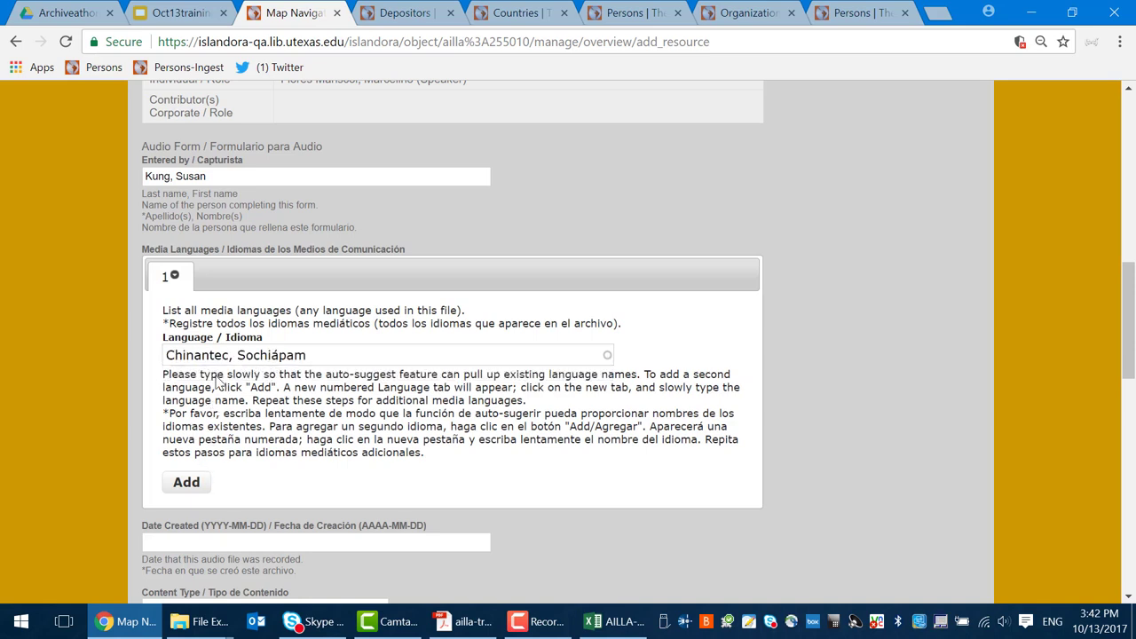
click(187, 482)
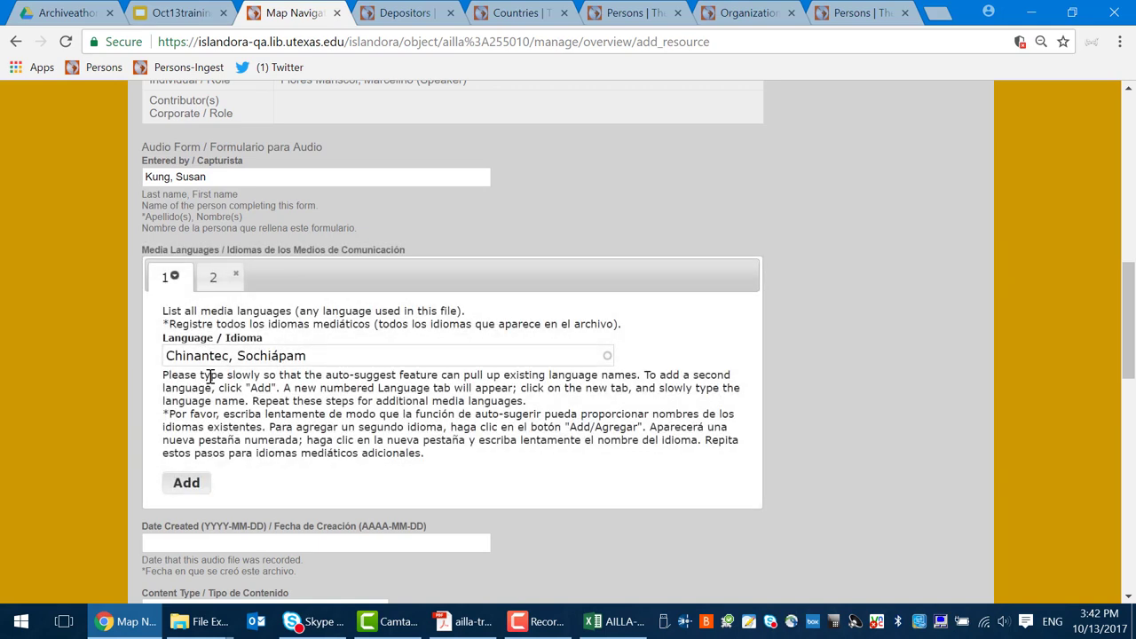
click(213, 277)
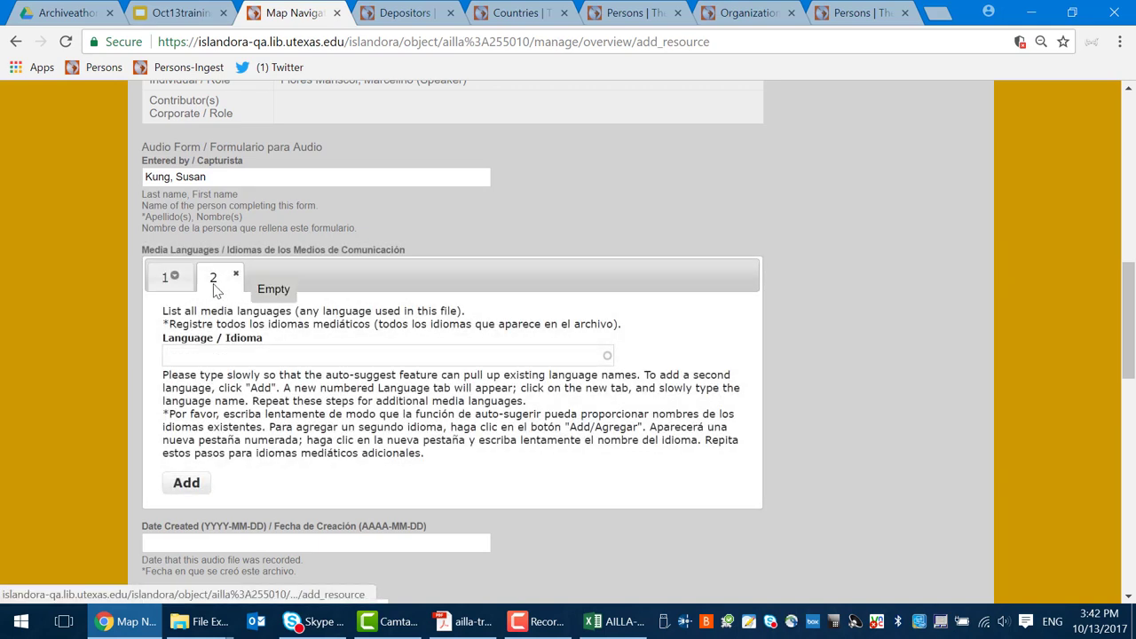
click(183, 357)
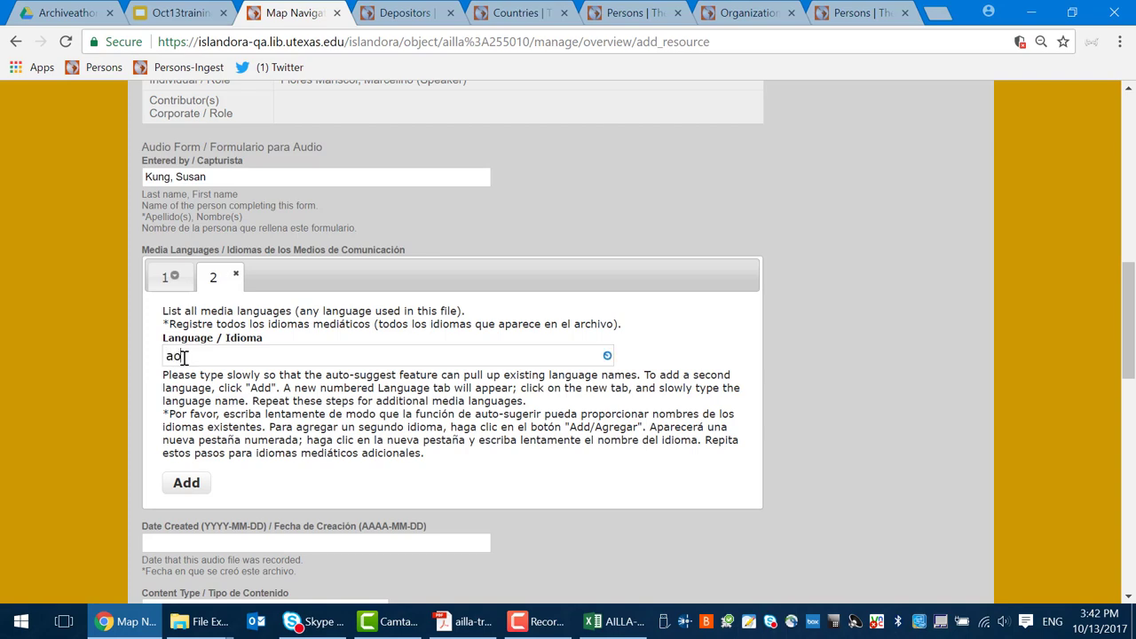
text(spa)
key(BackSpace)
key(BackSpace)
text(p)
key(BackSpace)
key(BackSpace)
text(esp)
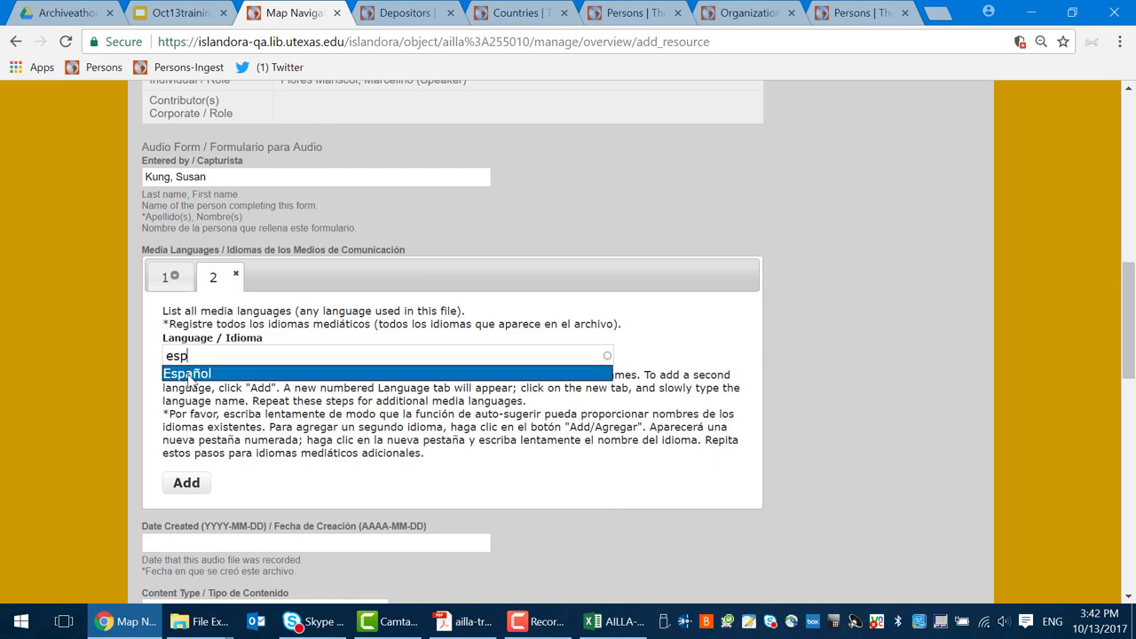
click(190, 373)
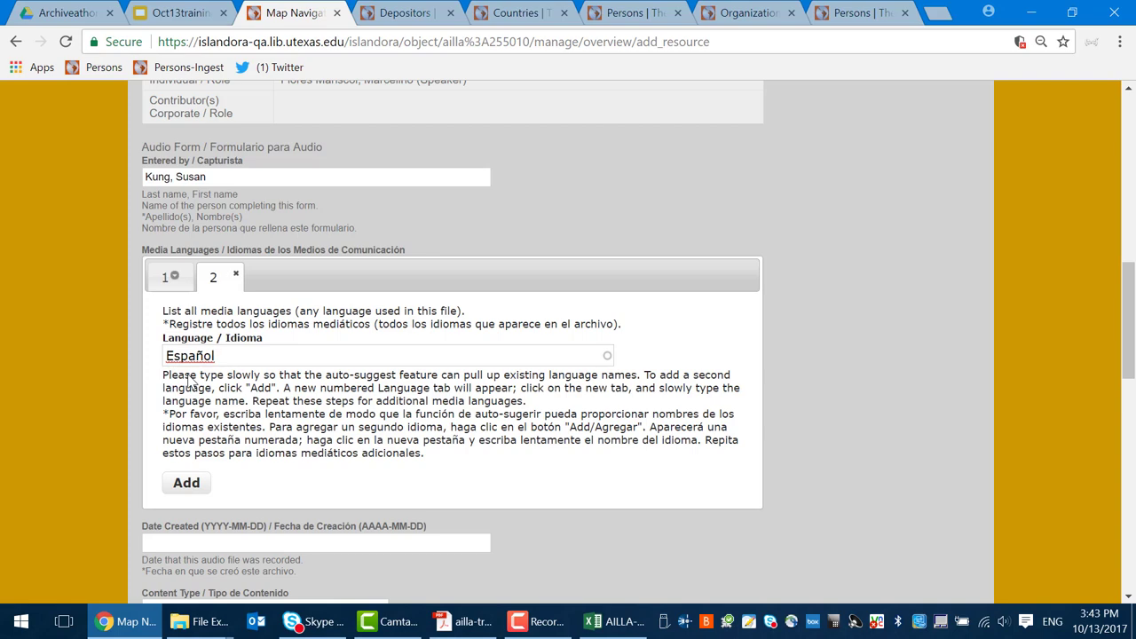
Add a third media language set to English.
click(190, 490)
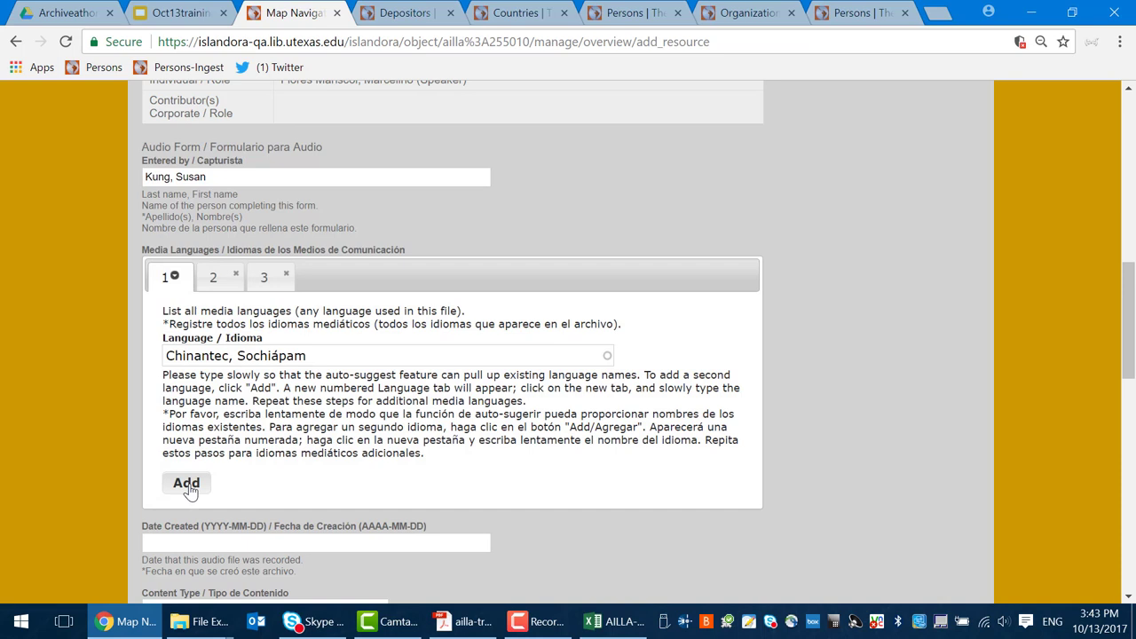
click(265, 279)
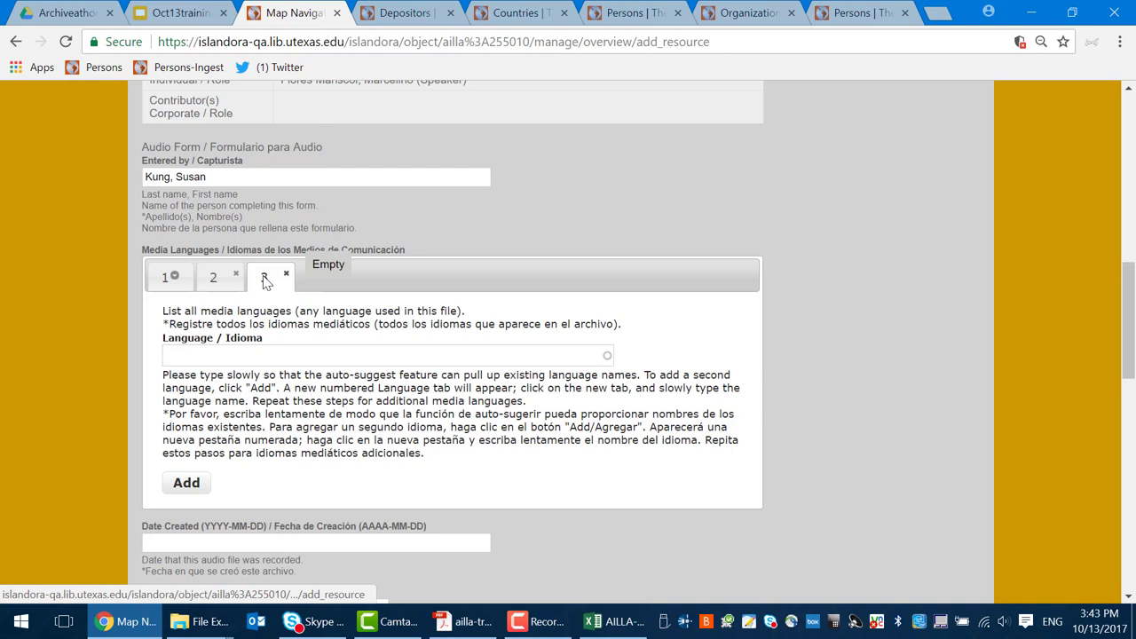
click(254, 355)
text(eng)
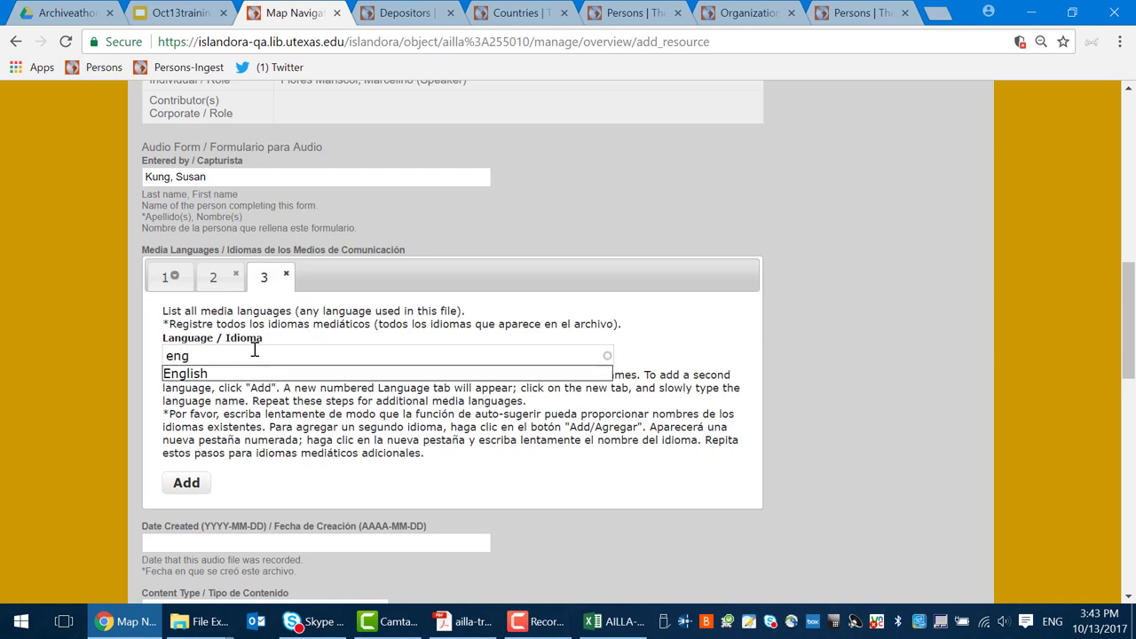
click(240, 376)
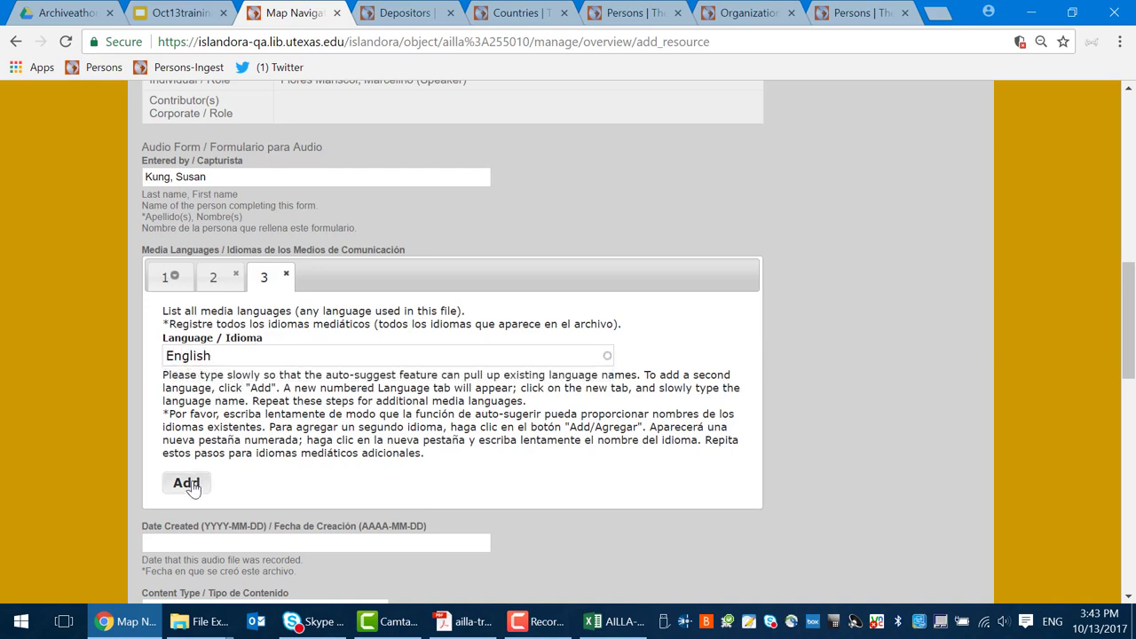
click(191, 543)
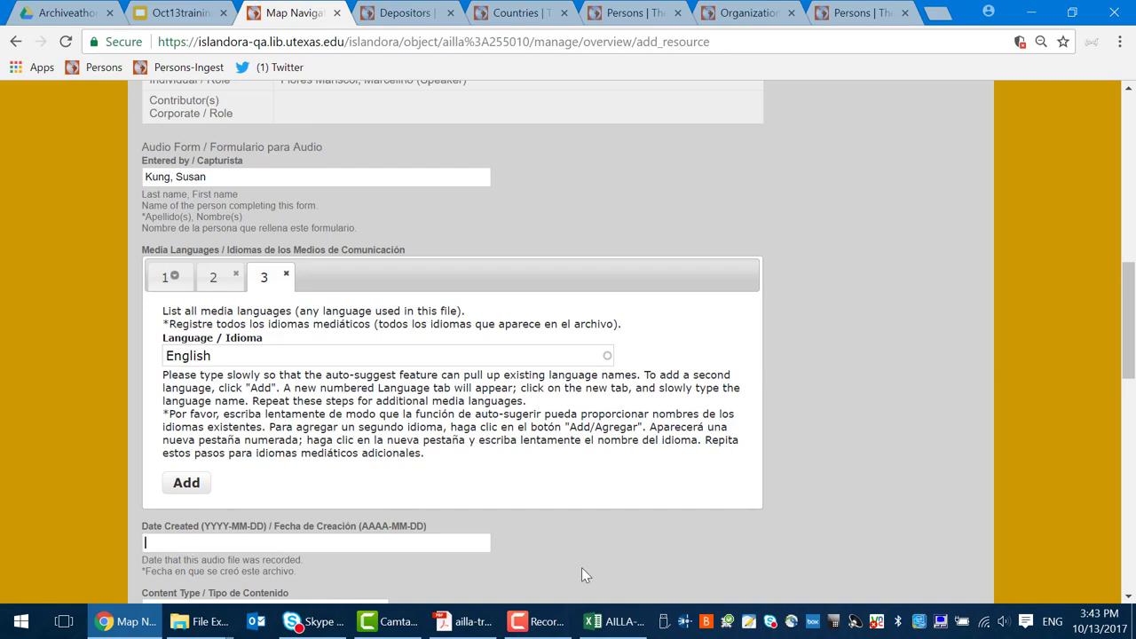
mouse_move(598, 615)
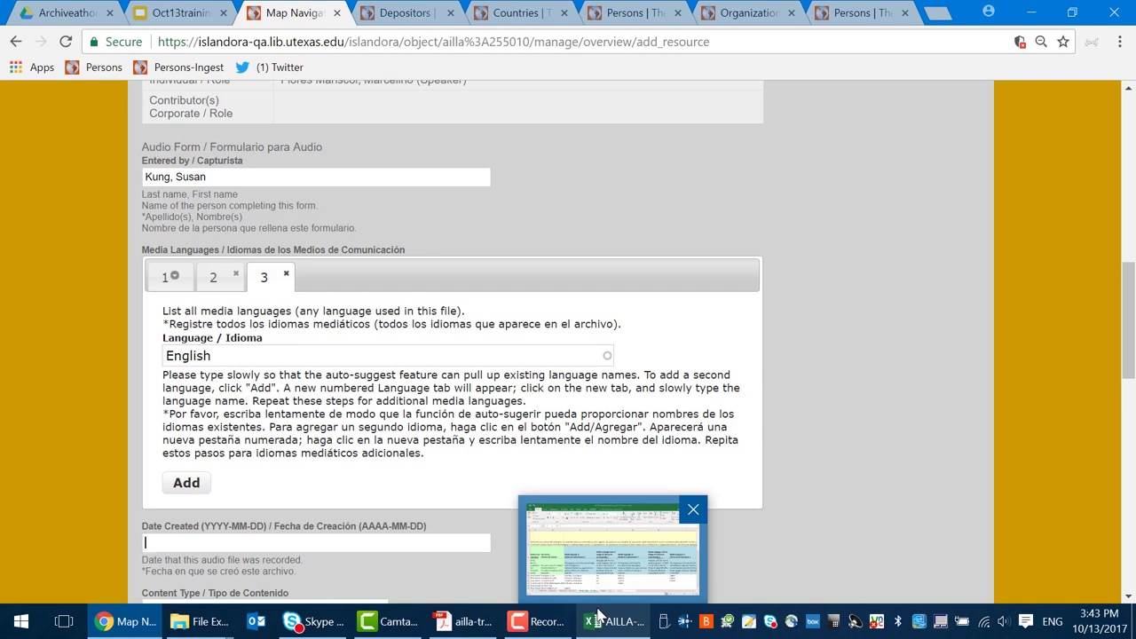
Copy the 2011-07-01 creation date from cell K4 of the Media Files sheet.
click(597, 615)
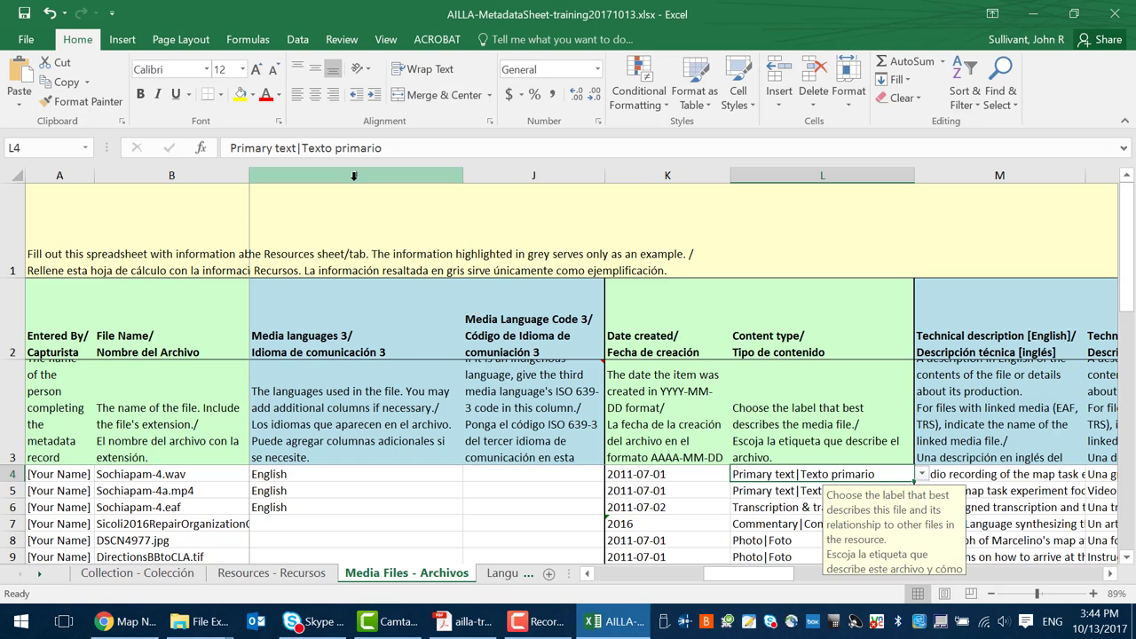
click(663, 475)
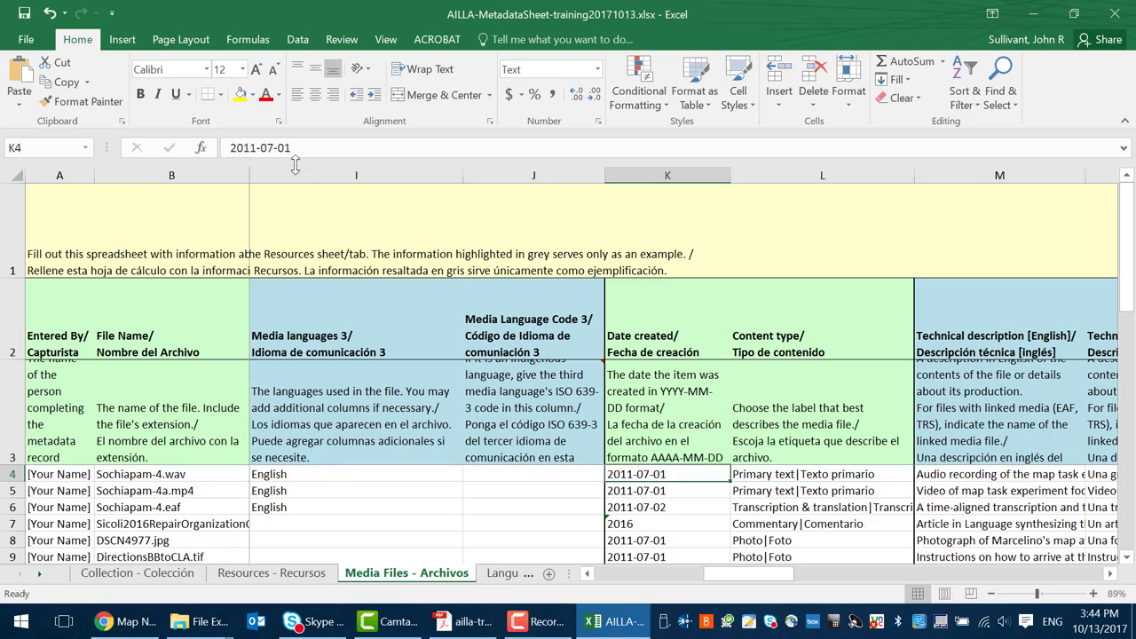
drag(312, 148, 208, 126)
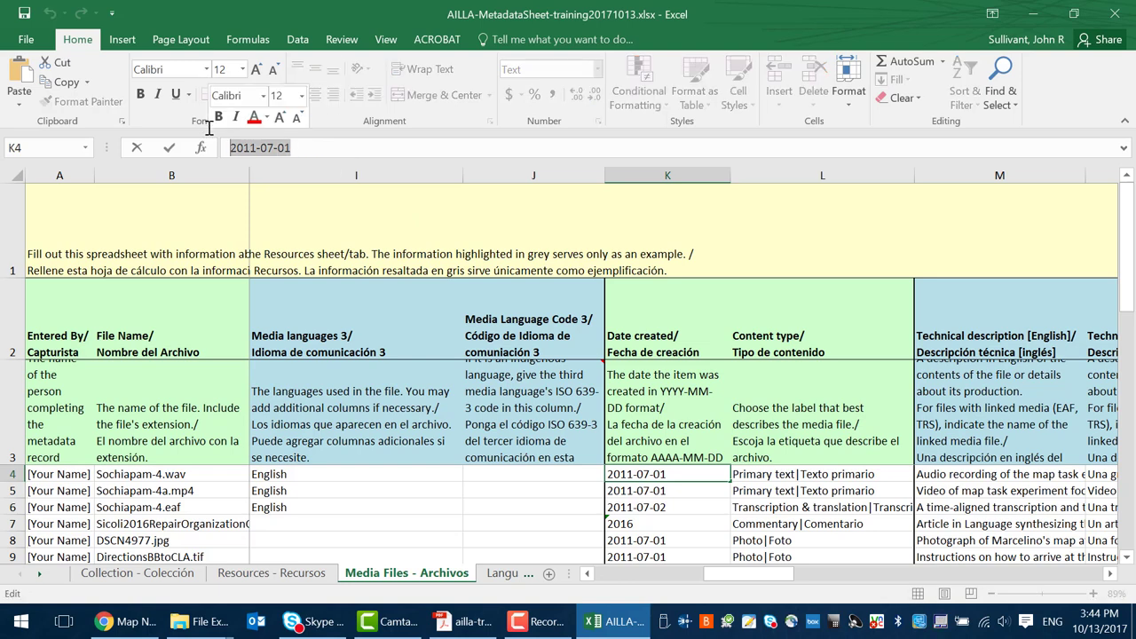
click(114, 573)
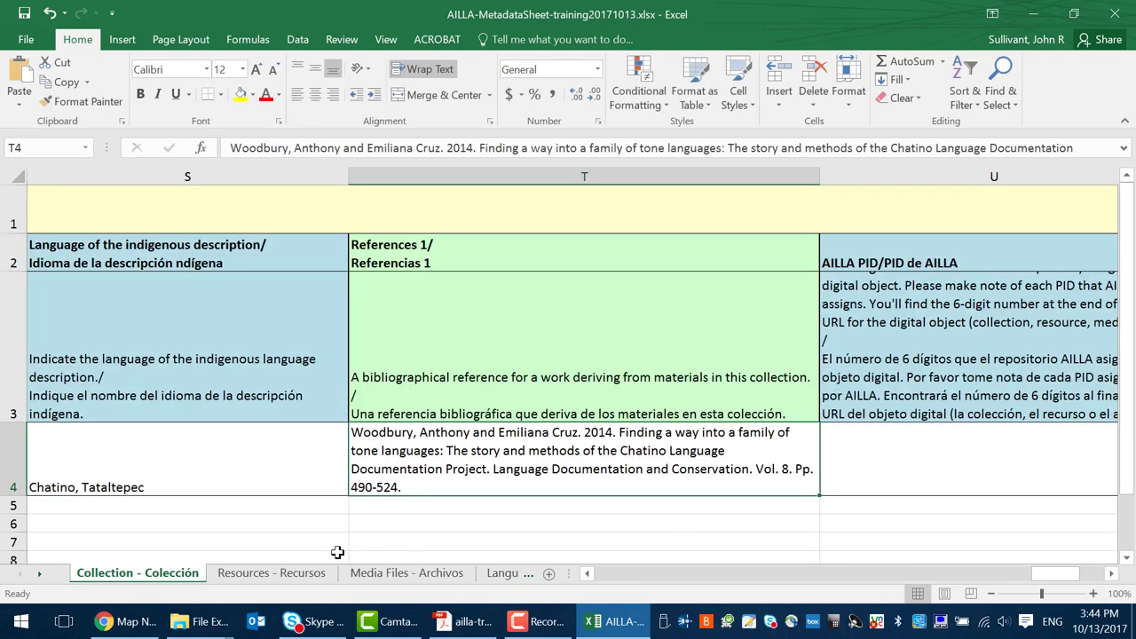
click(390, 577)
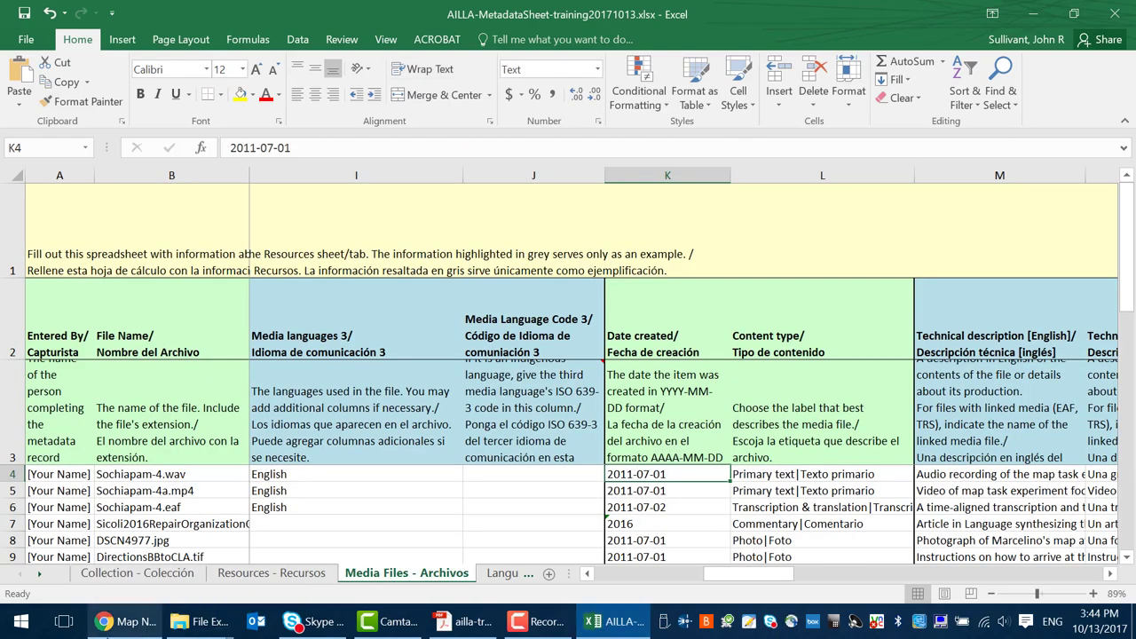
click(122, 624)
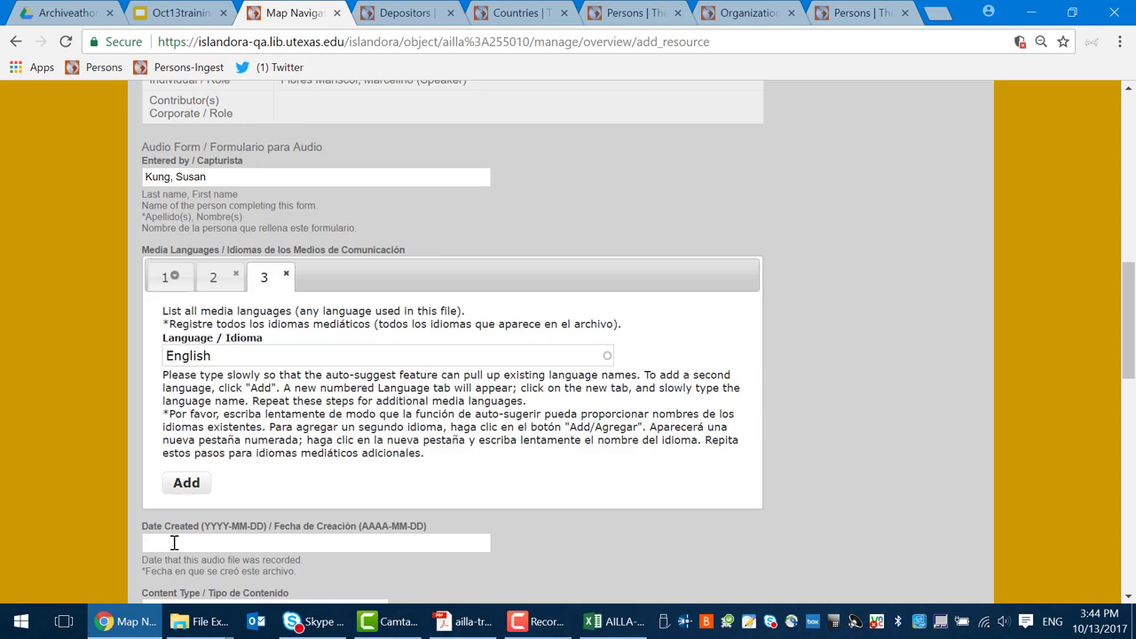
Enter 2011-07-01 as the audio resource's Date Created.
text(2011-07-01)
key(Return)
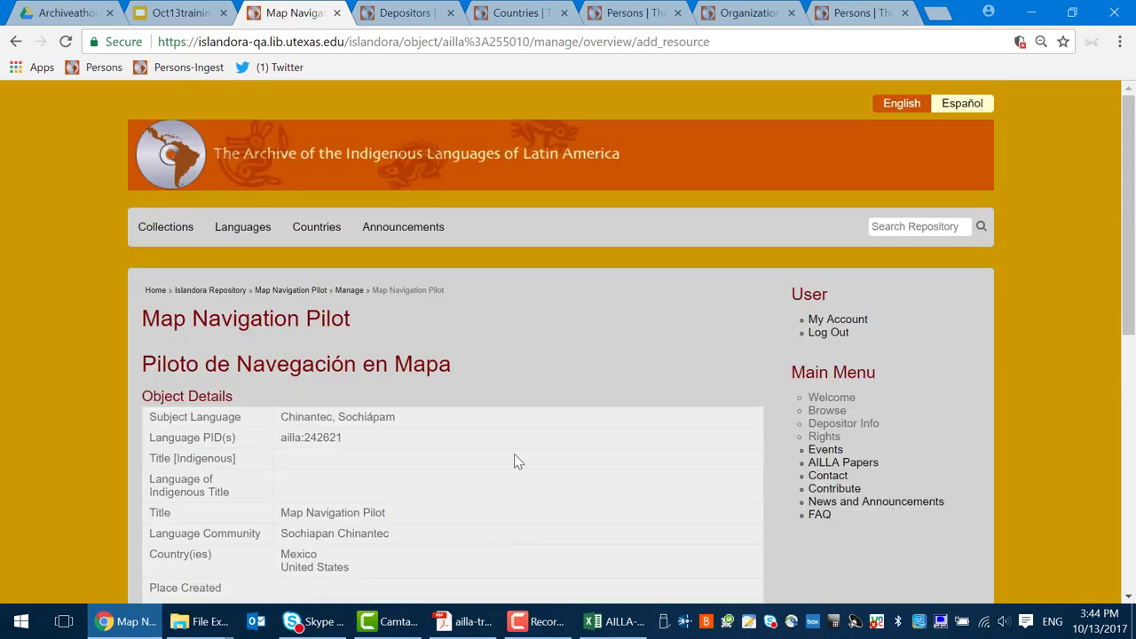
scroll(515, 453, down, 6)
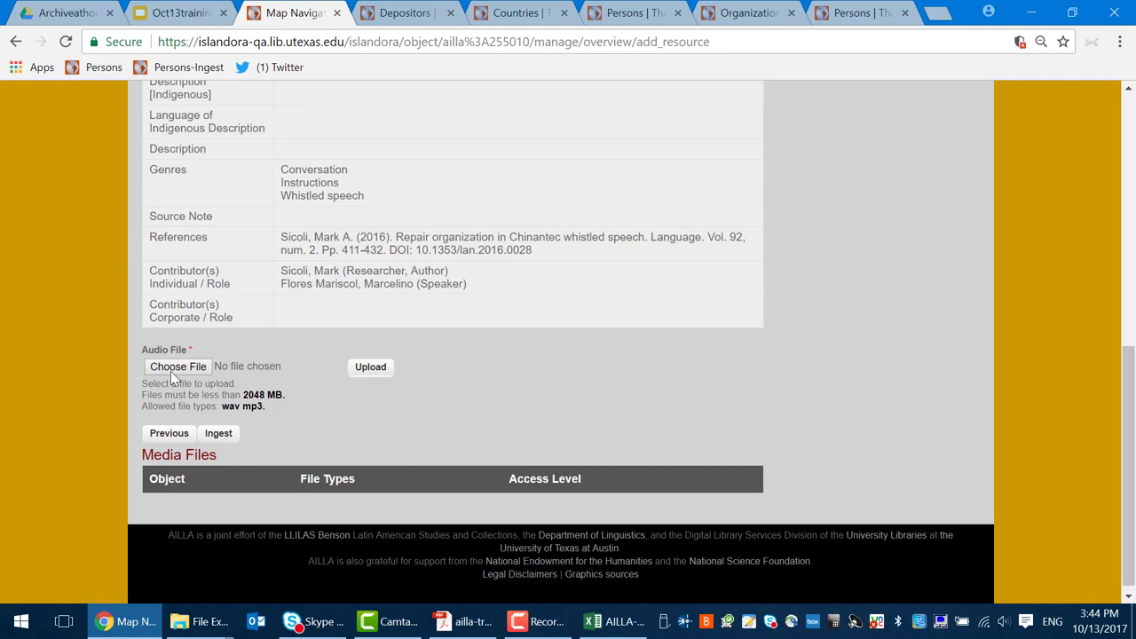
click(161, 441)
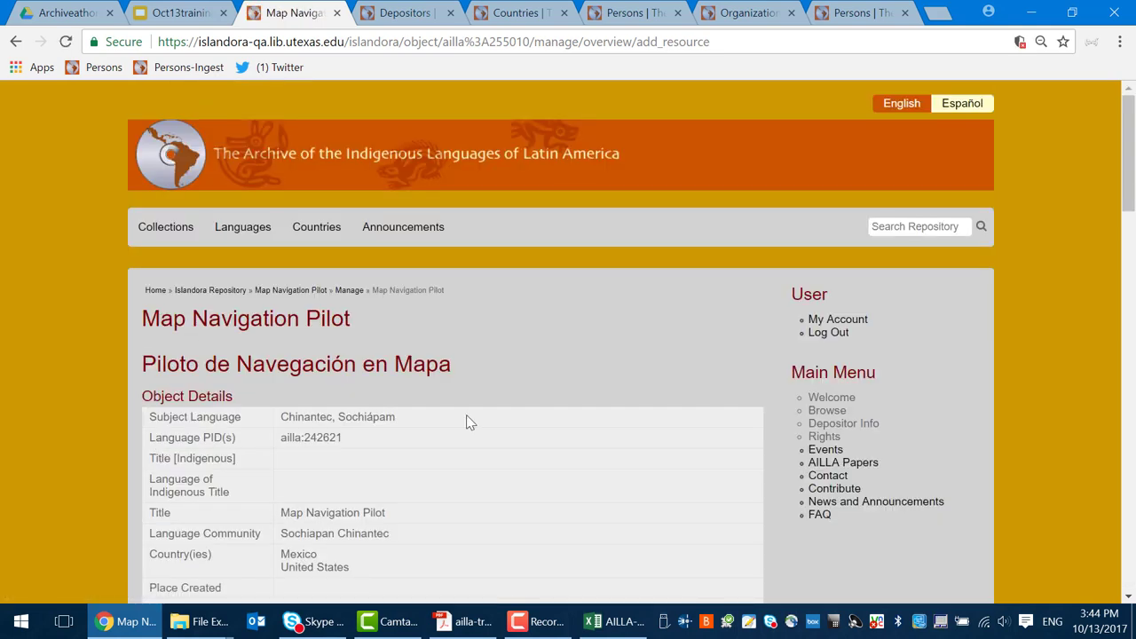
Set the Content Type to Primary Text/Texto Primario.
scroll(466, 415, down, 5)
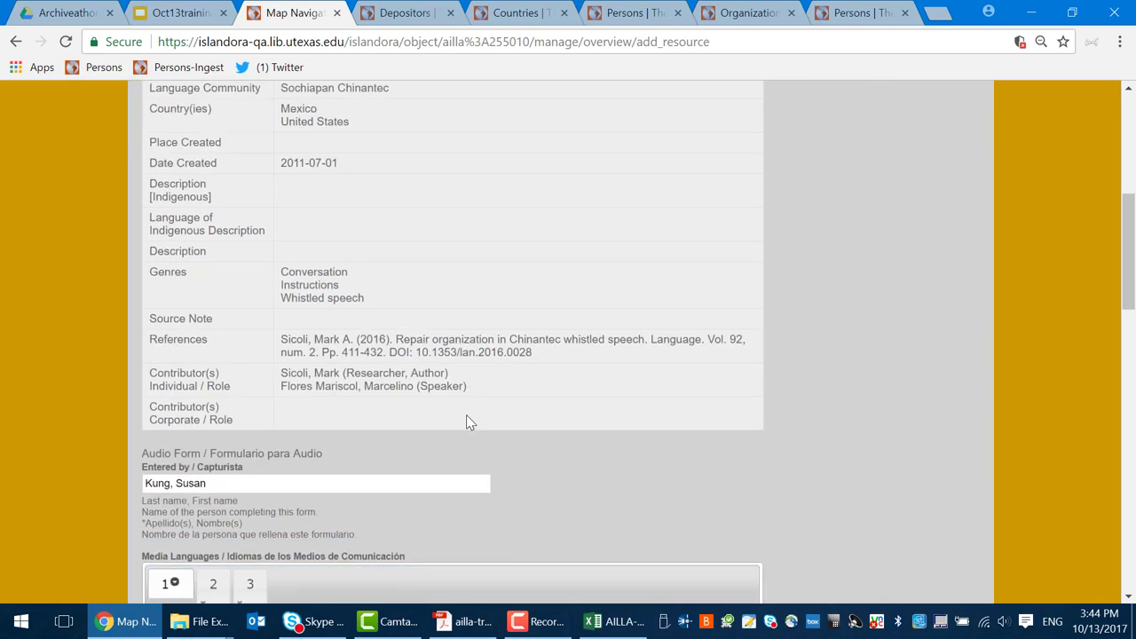
scroll(466, 414, down, 10)
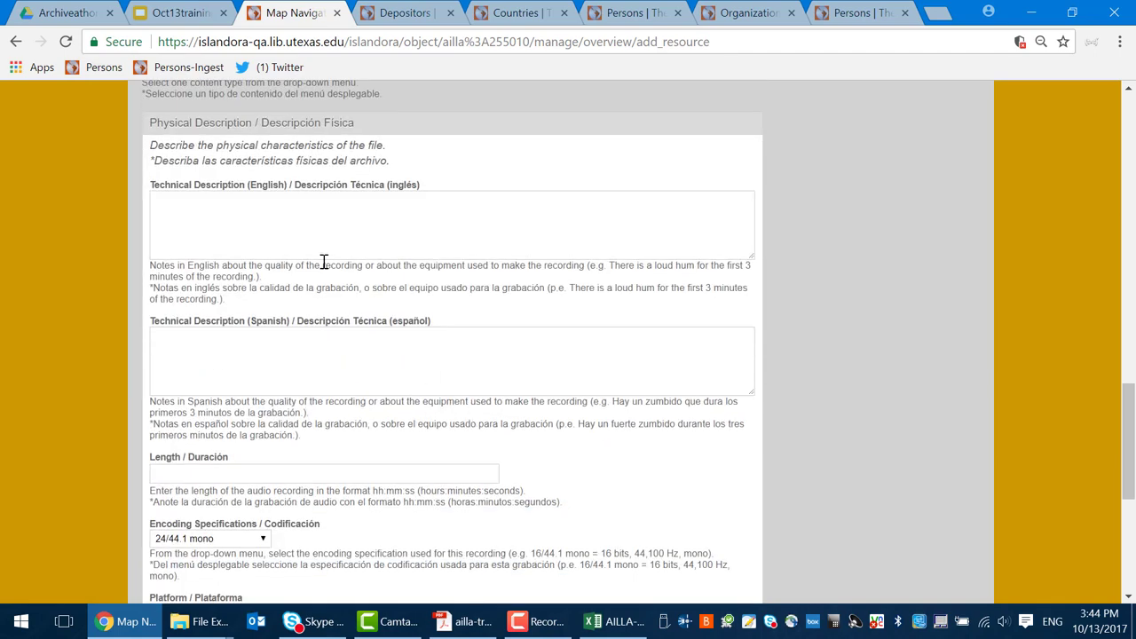
scroll(324, 261, up, 2)
scroll(324, 261, down, 1)
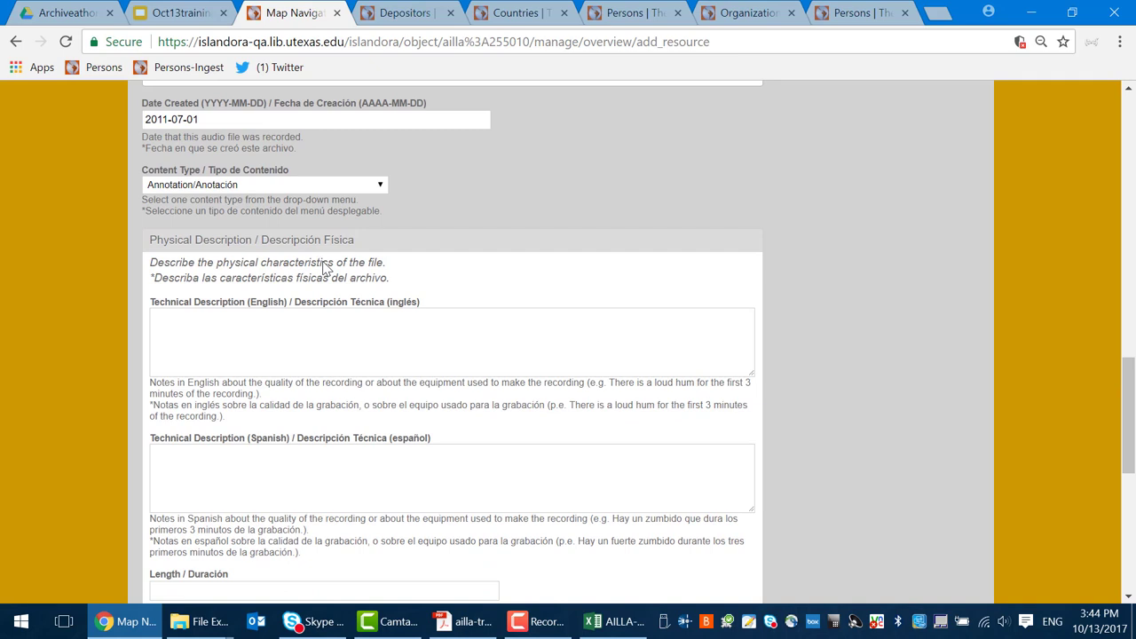
click(257, 187)
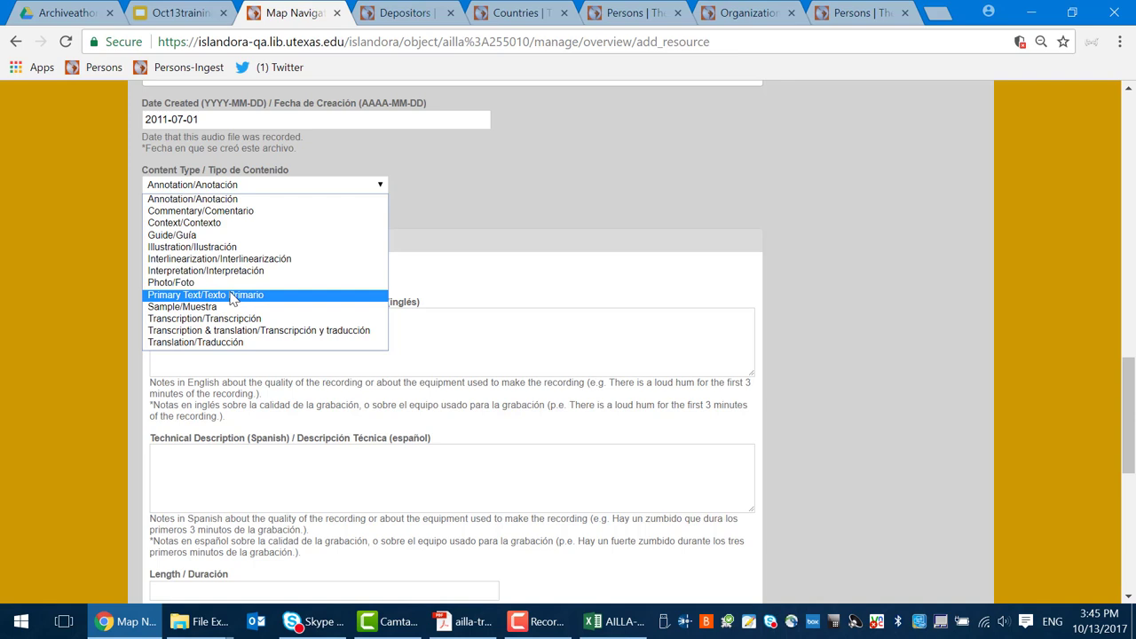
click(232, 297)
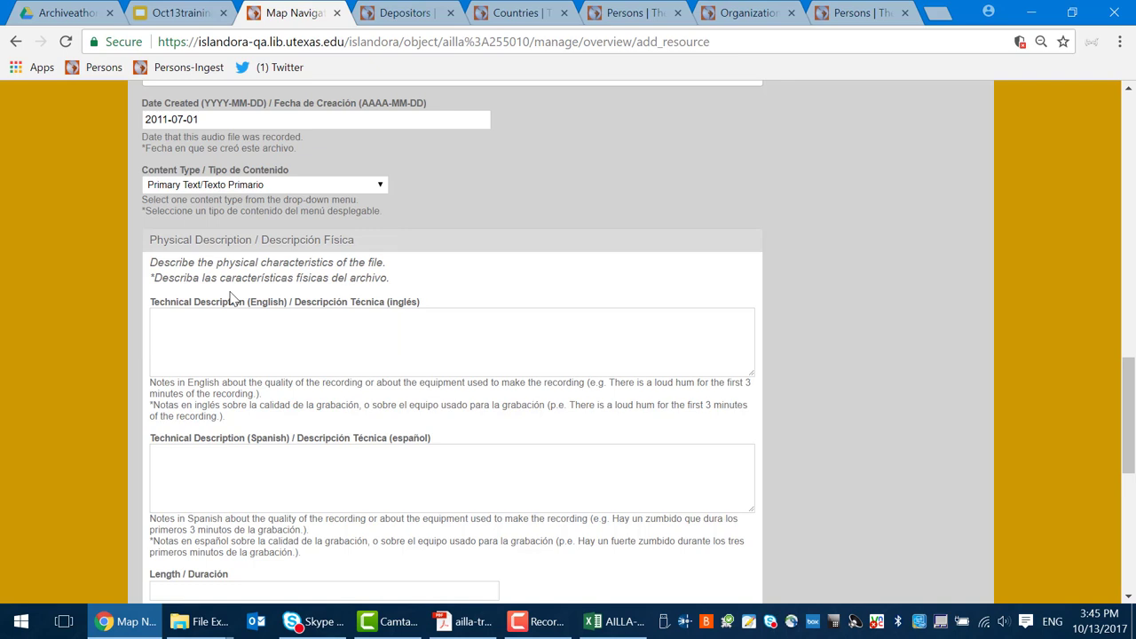
click(218, 320)
click(616, 622)
Review the English and Spanish technical descriptions in cells M4–O4 of the Media Files sheet.
key(Right)
key(Right)
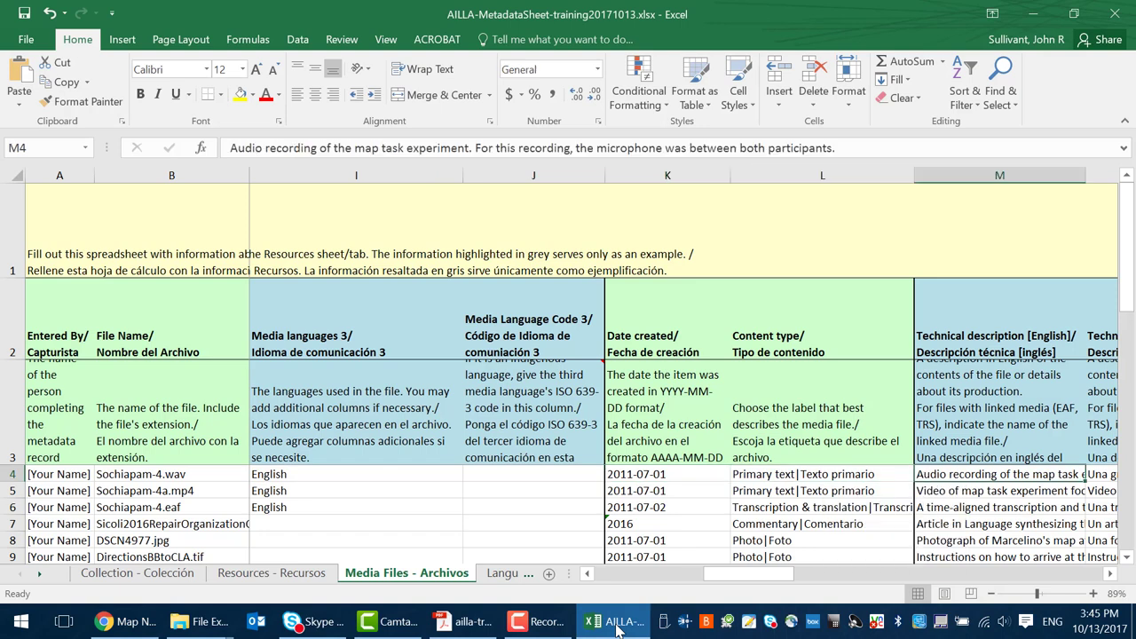
key(Right)
key(Right)
key(Left)
key(Left)
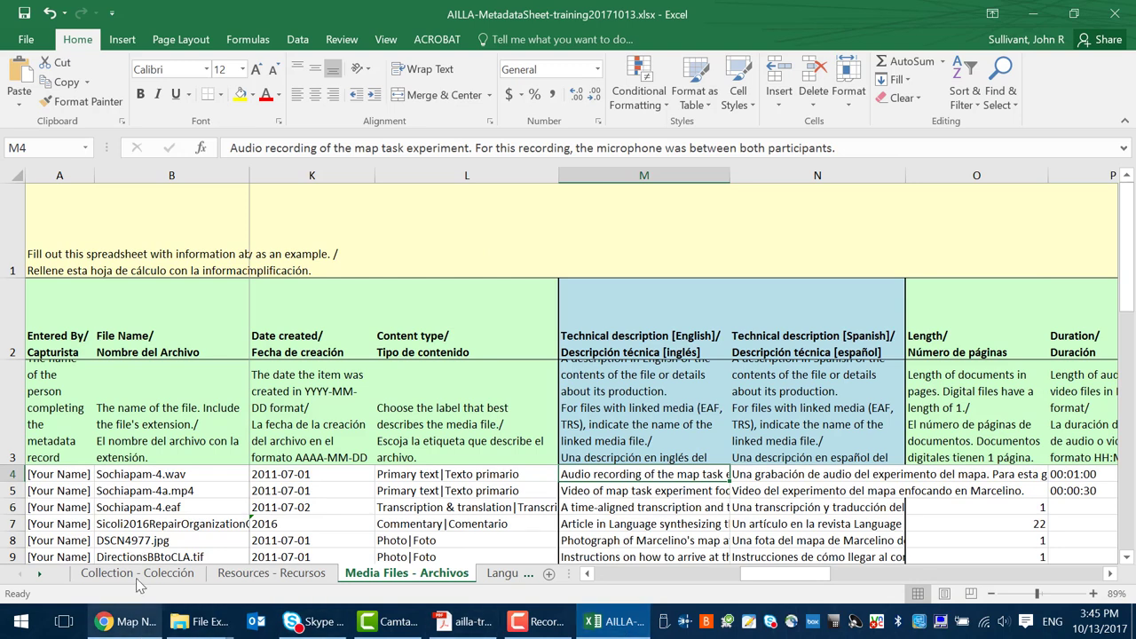
click(123, 617)
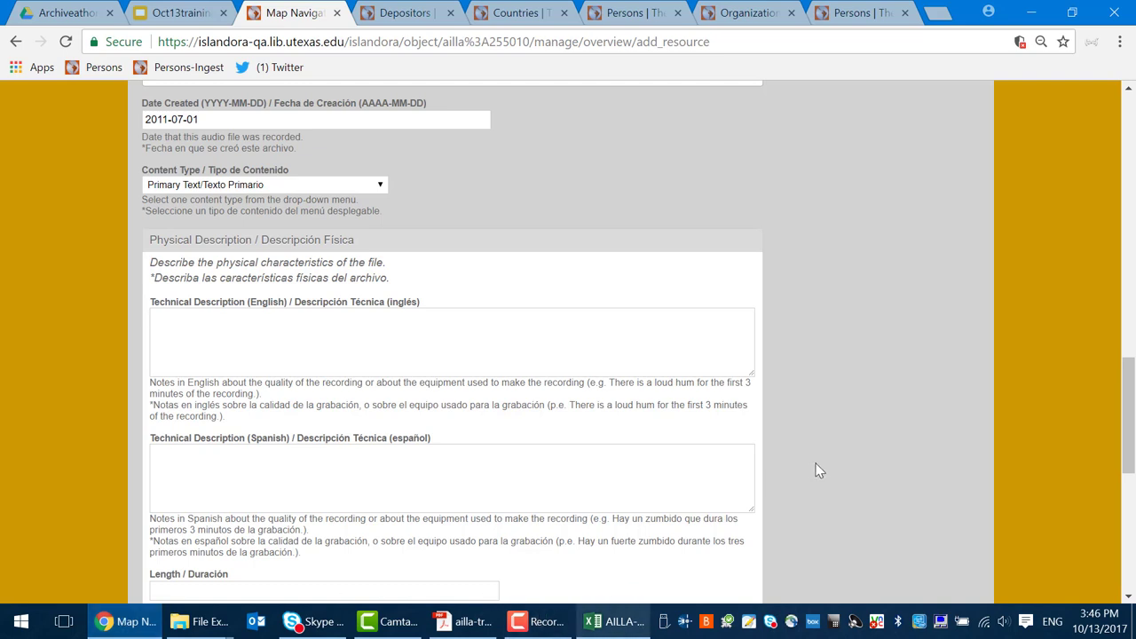
scroll(812, 463, down, 5)
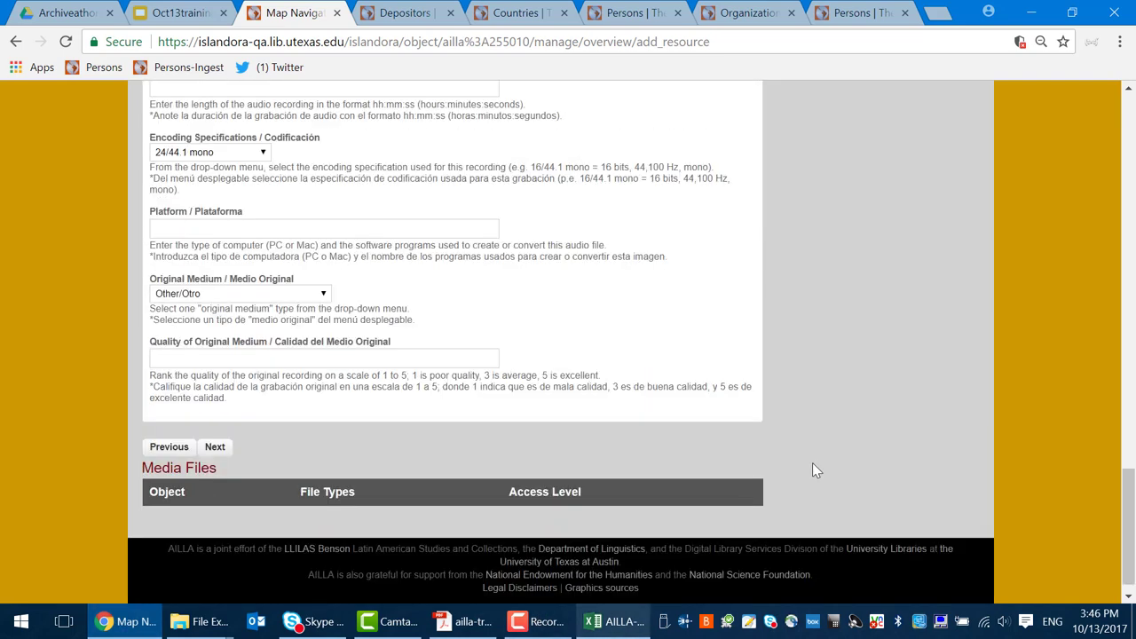
scroll(275, 238, down, 1)
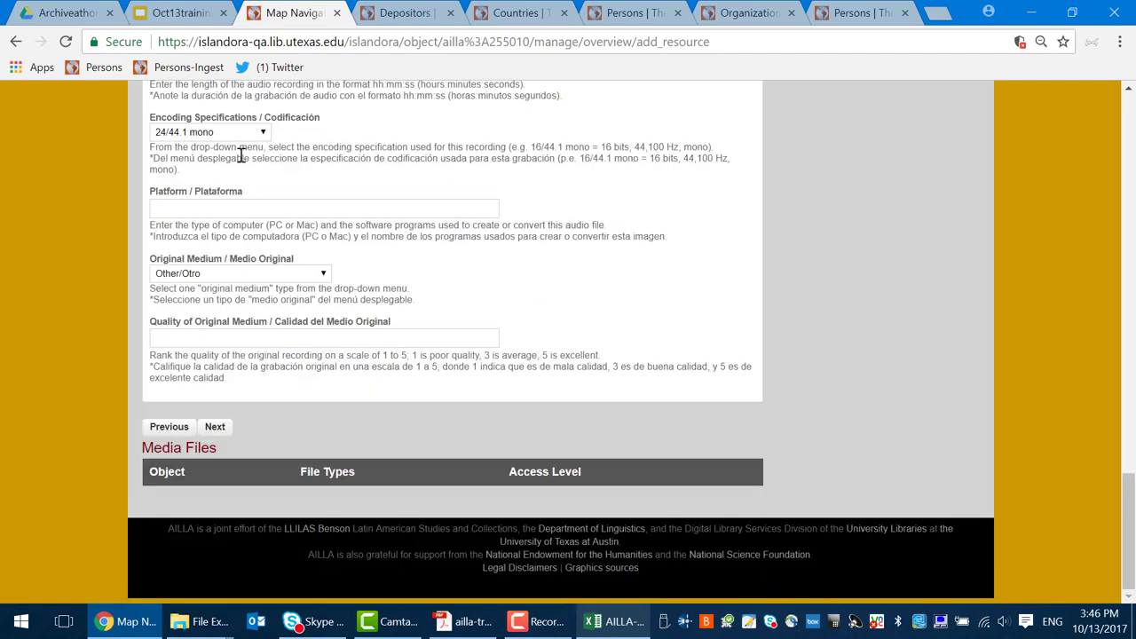
scroll(239, 156, up, 2)
click(232, 182)
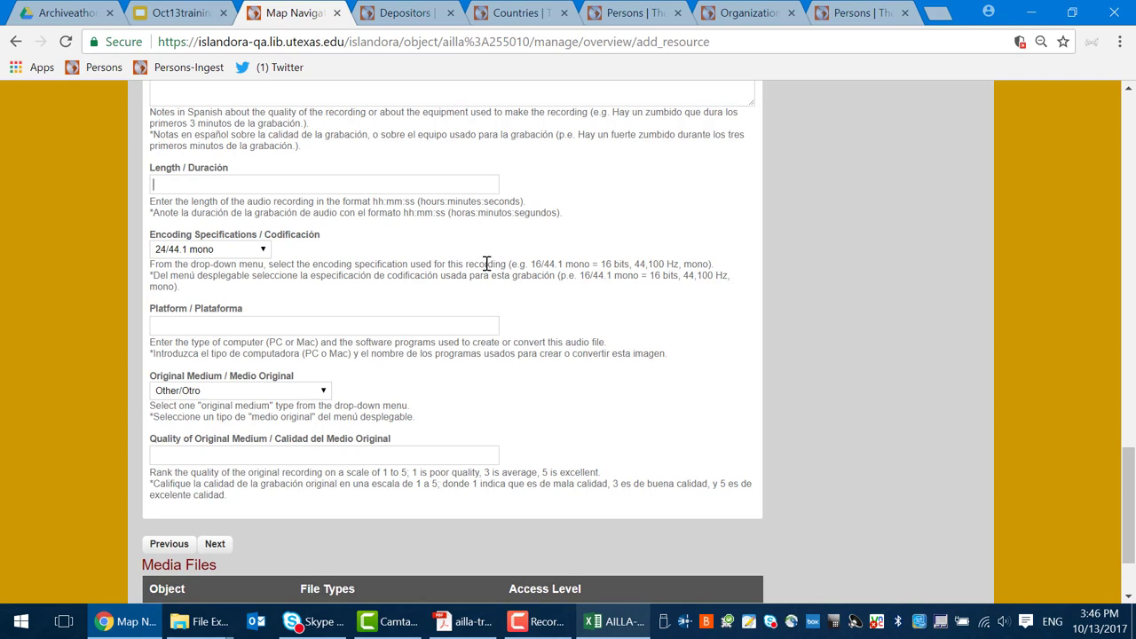
Copy the 00:01:00 duration from cell P4 into the form's Length / Duración field.
click(612, 621)
click(610, 619)
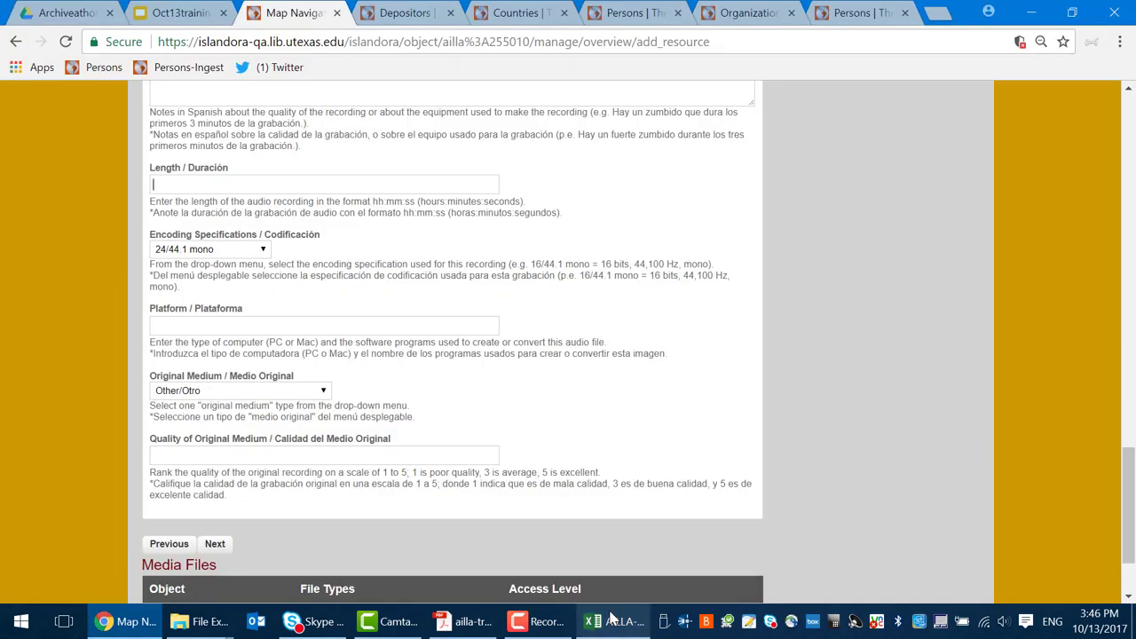
click(611, 619)
key(Right)
key(Right)
key(Right)
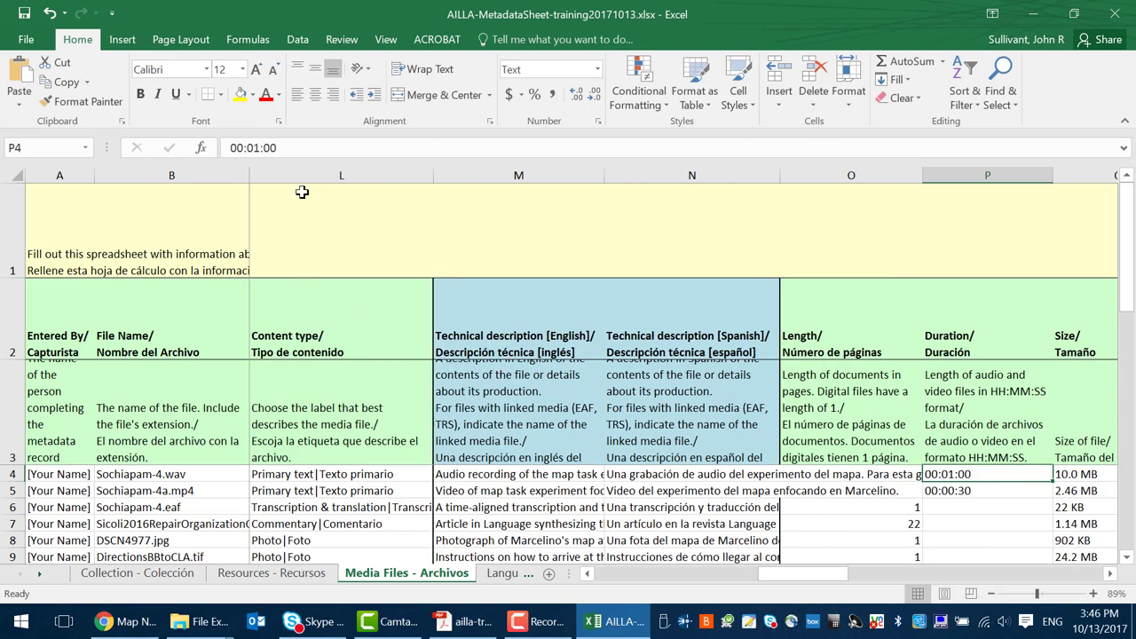
click(284, 153)
drag(285, 152, 225, 144)
key(ctrl+c)
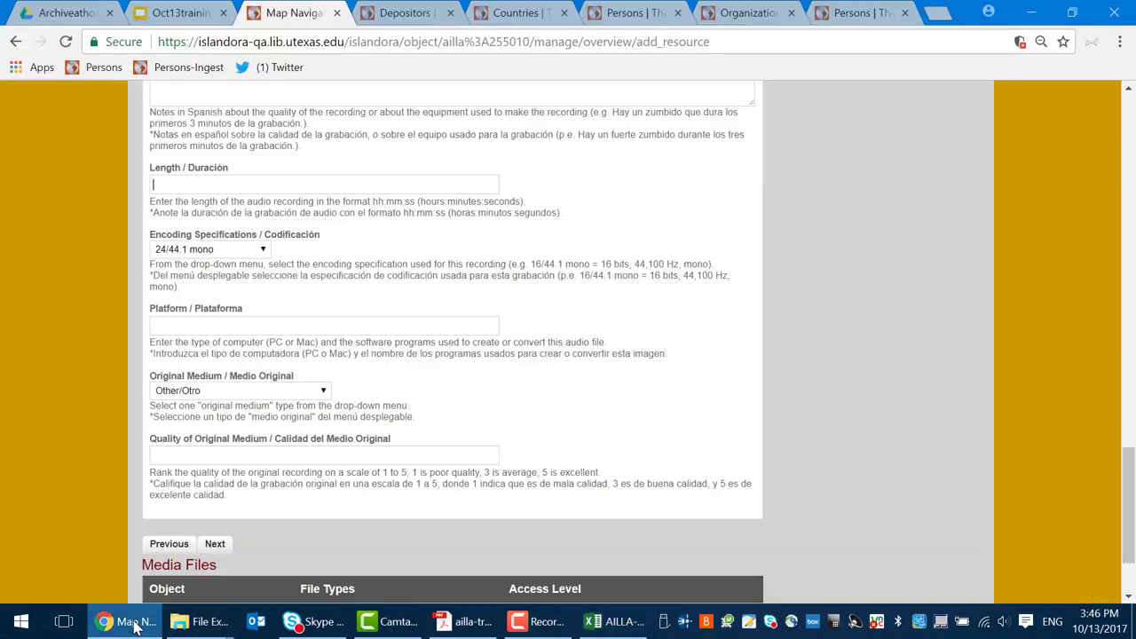
click(129, 621)
key(ctrl+v)
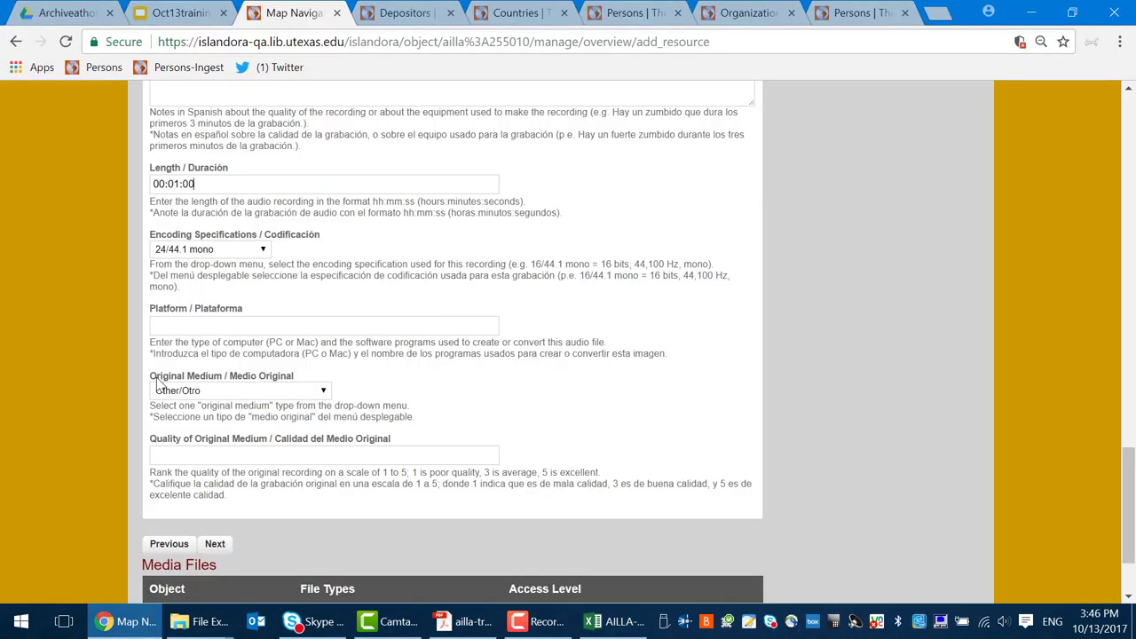
Leave the encoding at 24/44.1 mono and check the encoding listed in cell R4.
click(245, 253)
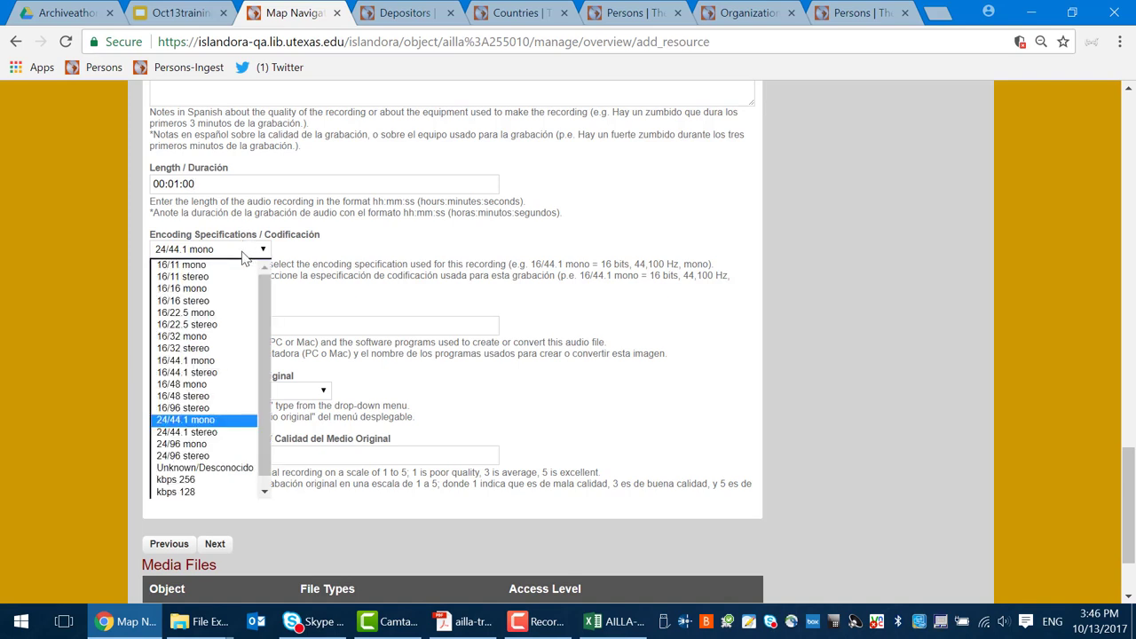
click(244, 254)
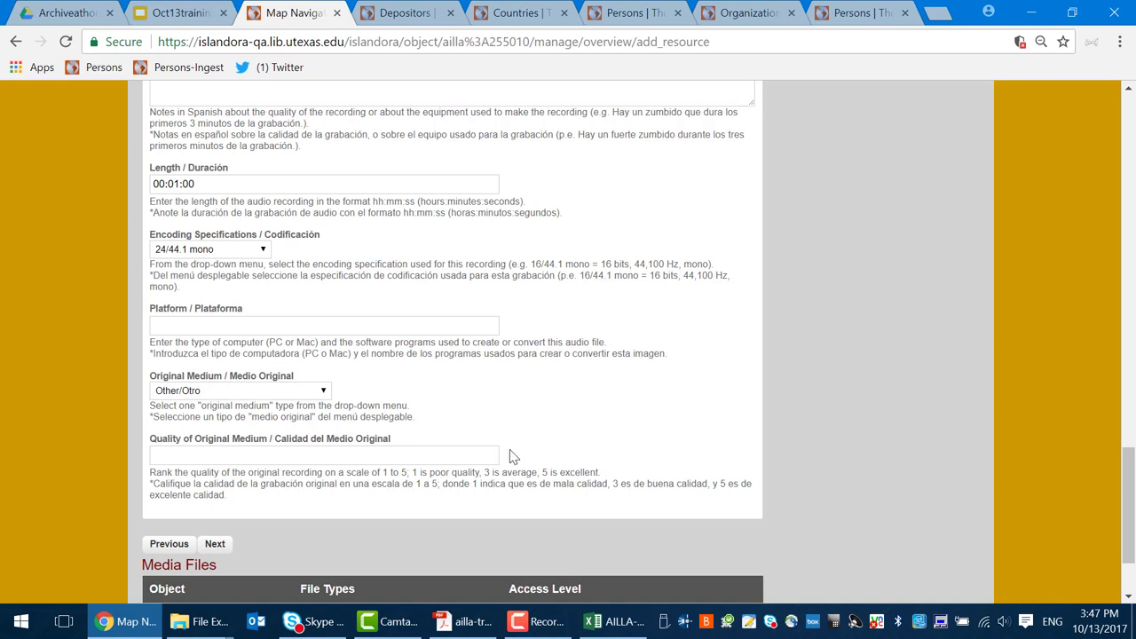
click(621, 623)
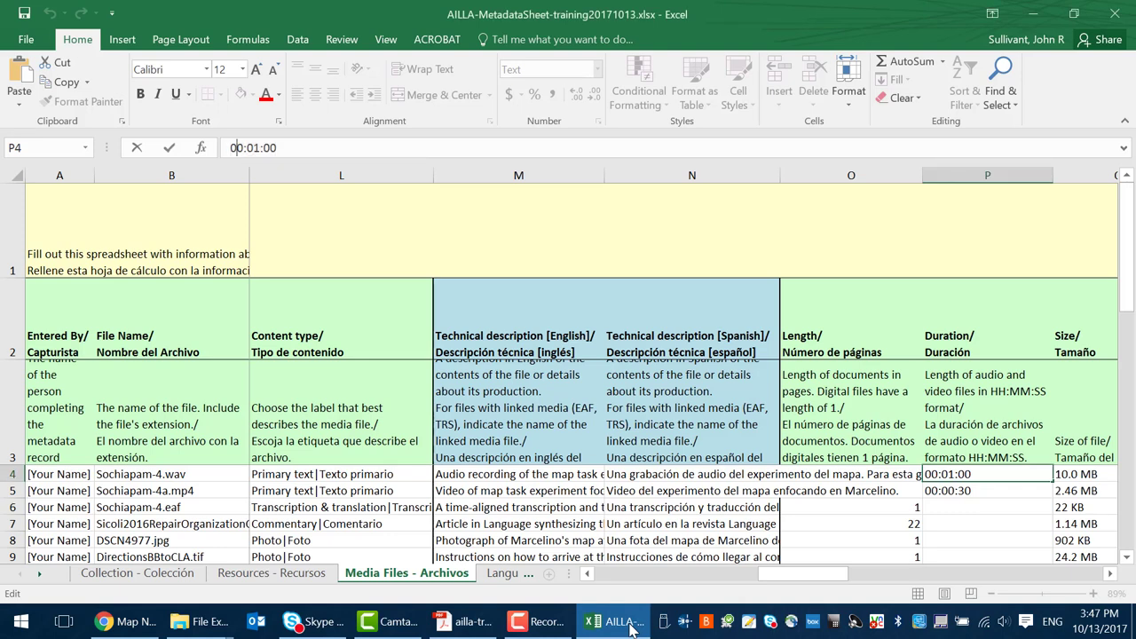
click(1012, 485)
key(Up)
key(Right)
key(Right)
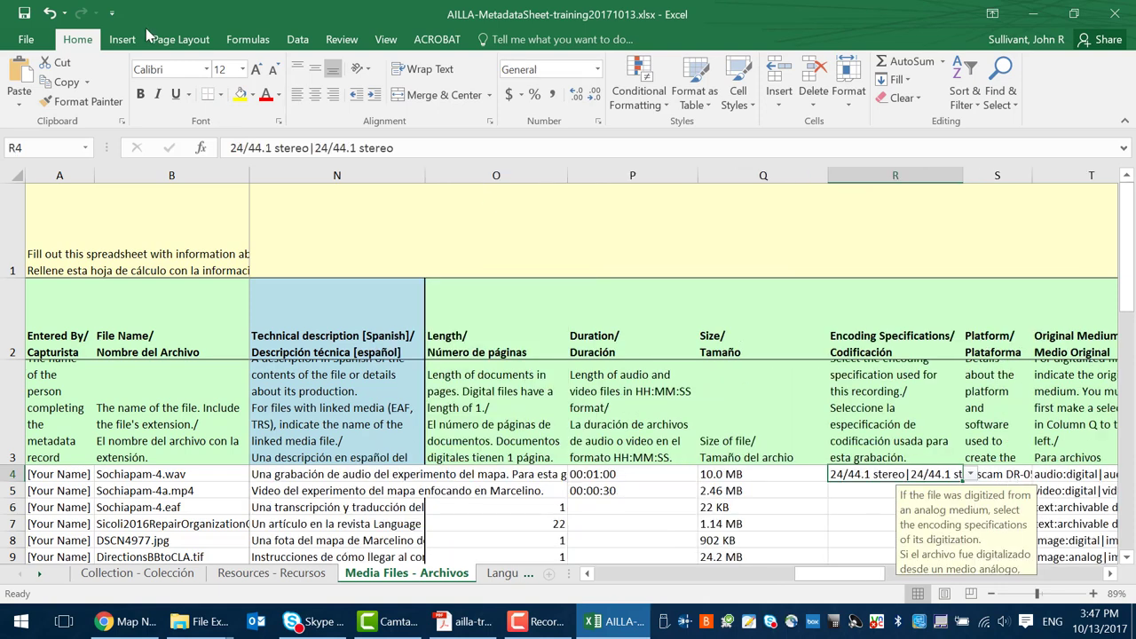
click(146, 576)
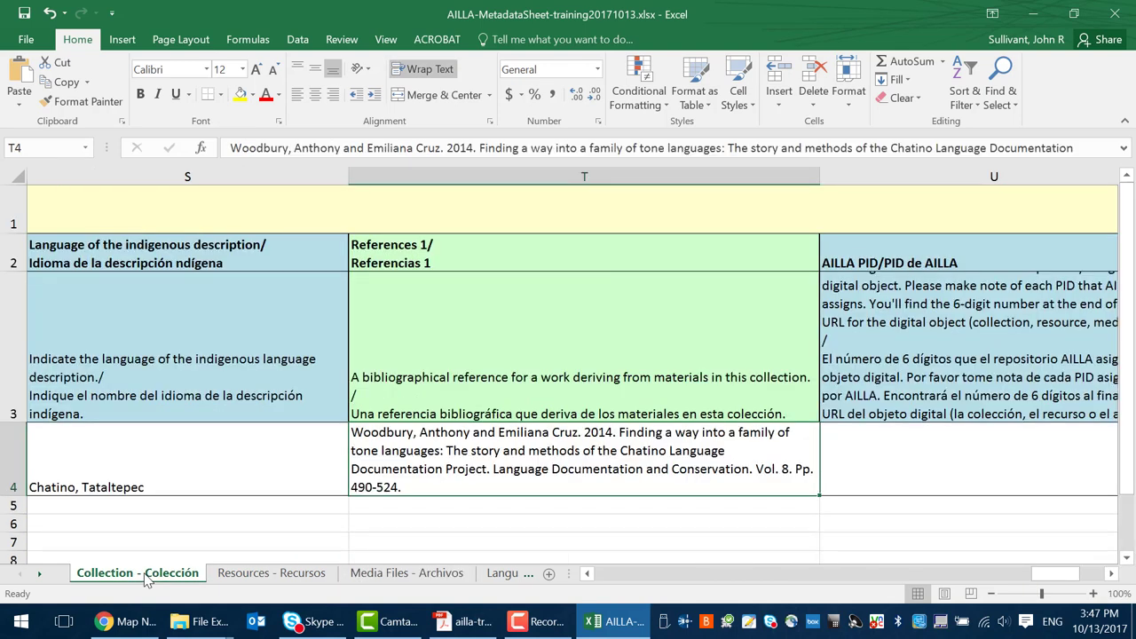
click(426, 576)
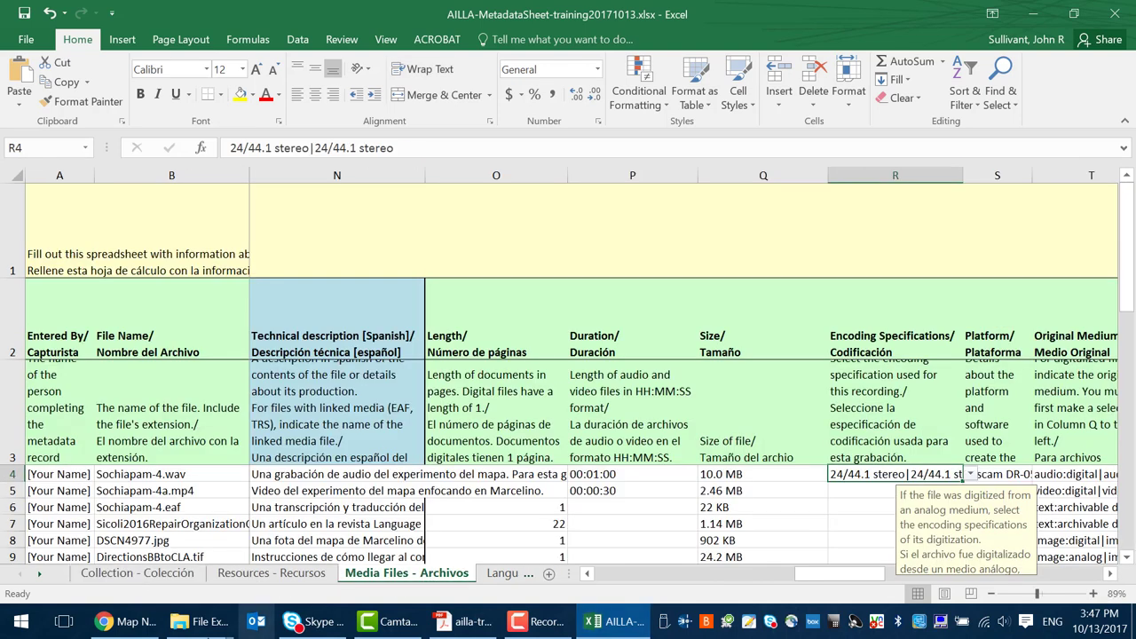
click(130, 626)
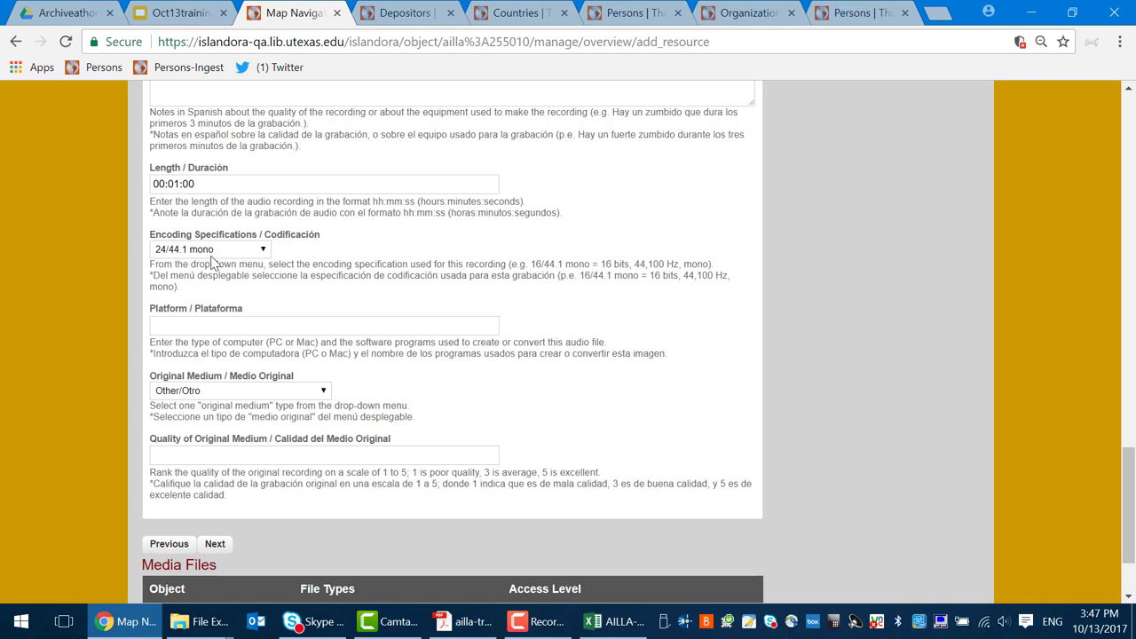
Set Encoding Specifications to 24/44.1 stereo.
click(257, 255)
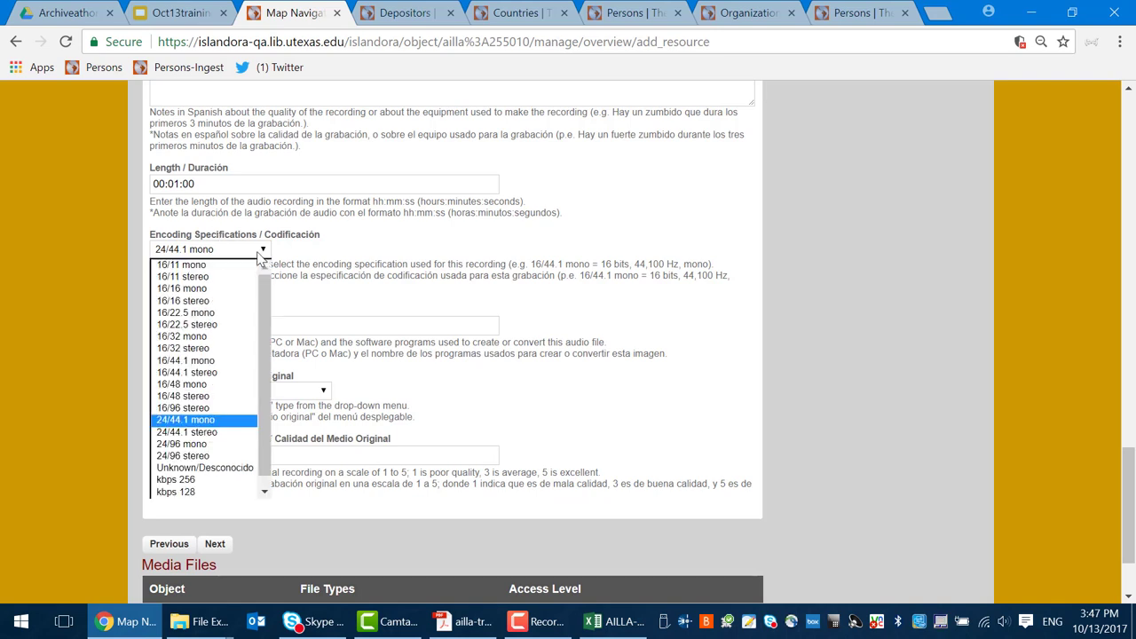
click(219, 441)
click(200, 326)
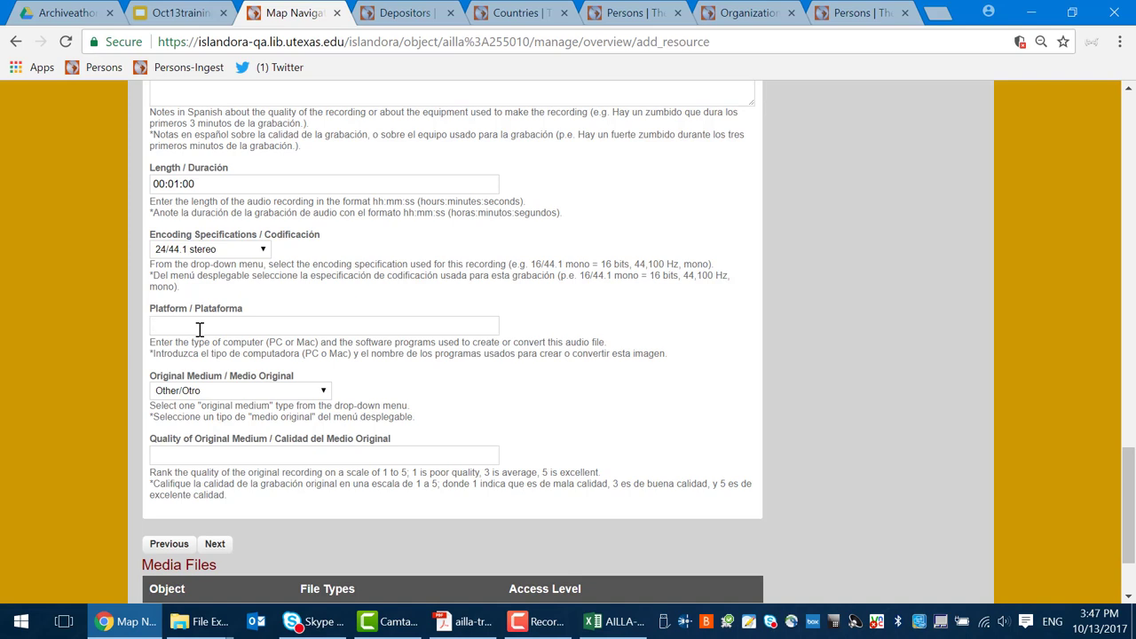
Choose audio:digital as the recording's Original Medium.
click(219, 393)
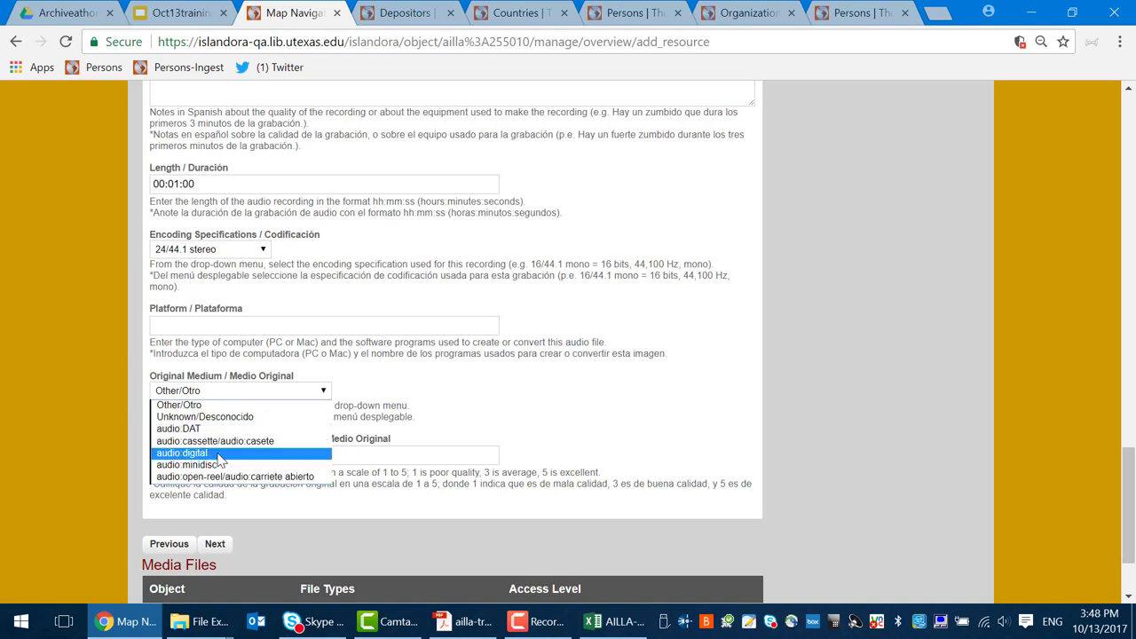
click(182, 453)
click(218, 454)
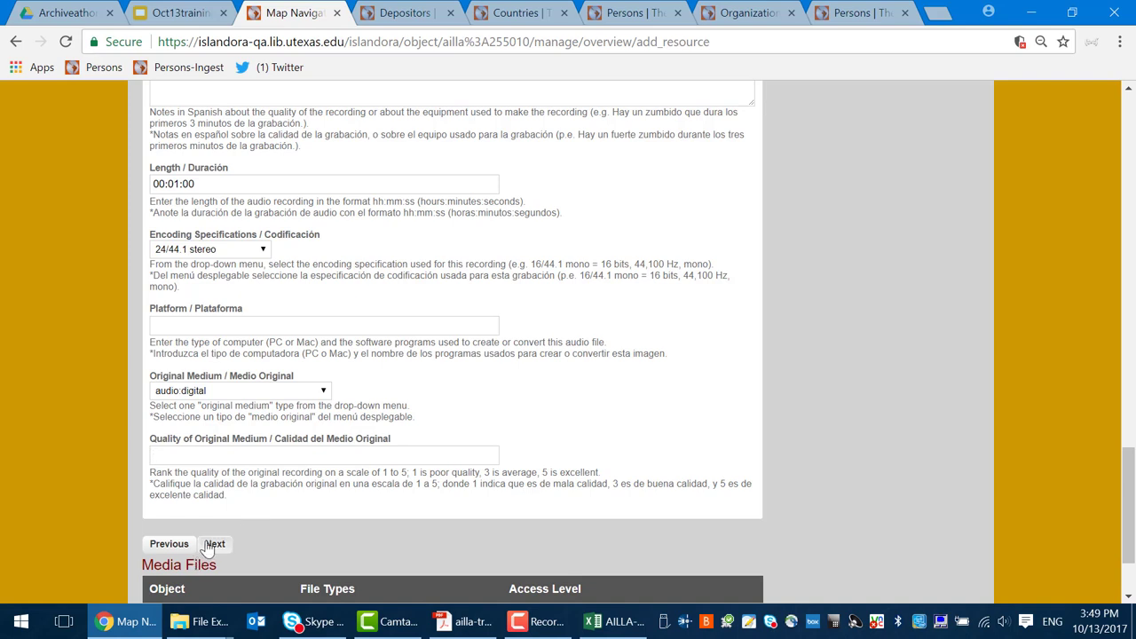
Advance the form to the Audio File step and locate Sochiapam-4.wav in the MapNavigationPilot-SampleResource folder.
click(213, 544)
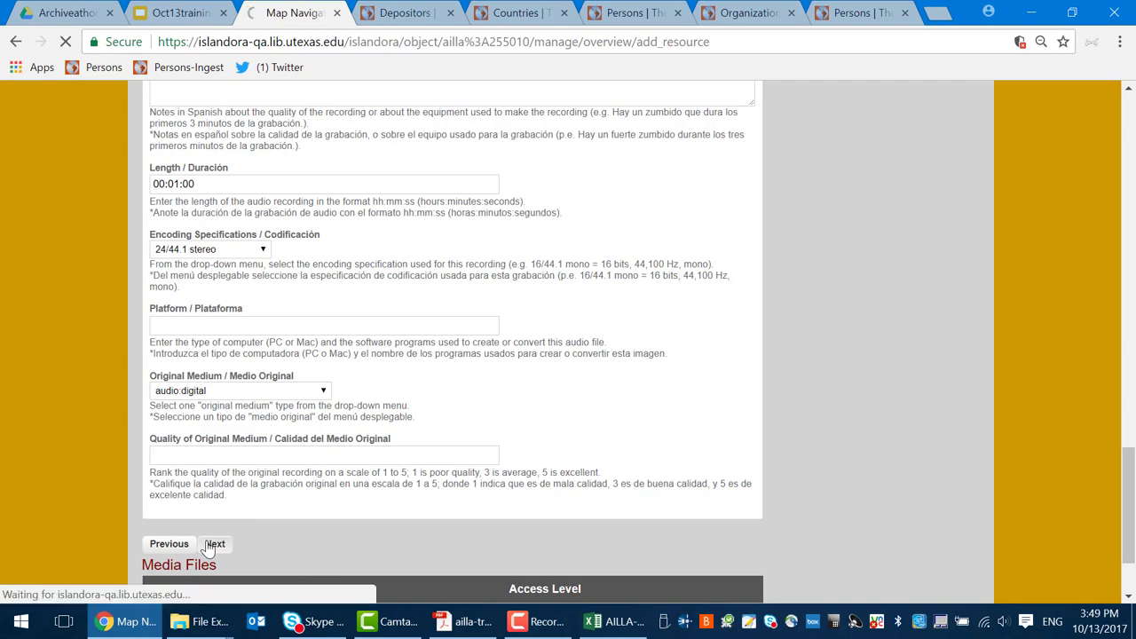
scroll(207, 548, down, 6)
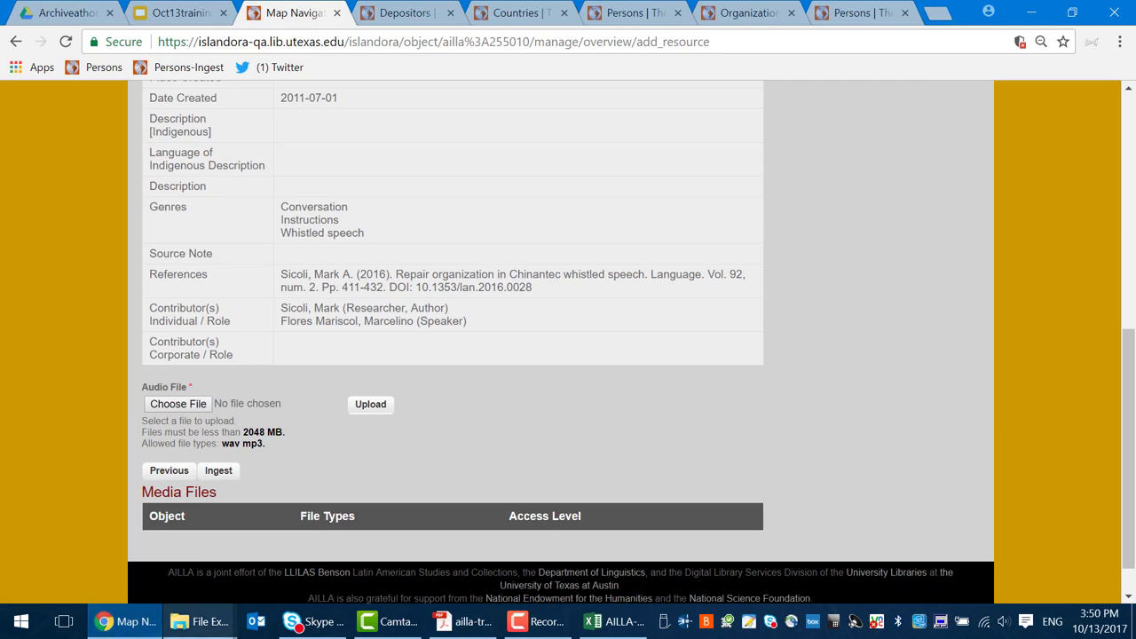
click(201, 624)
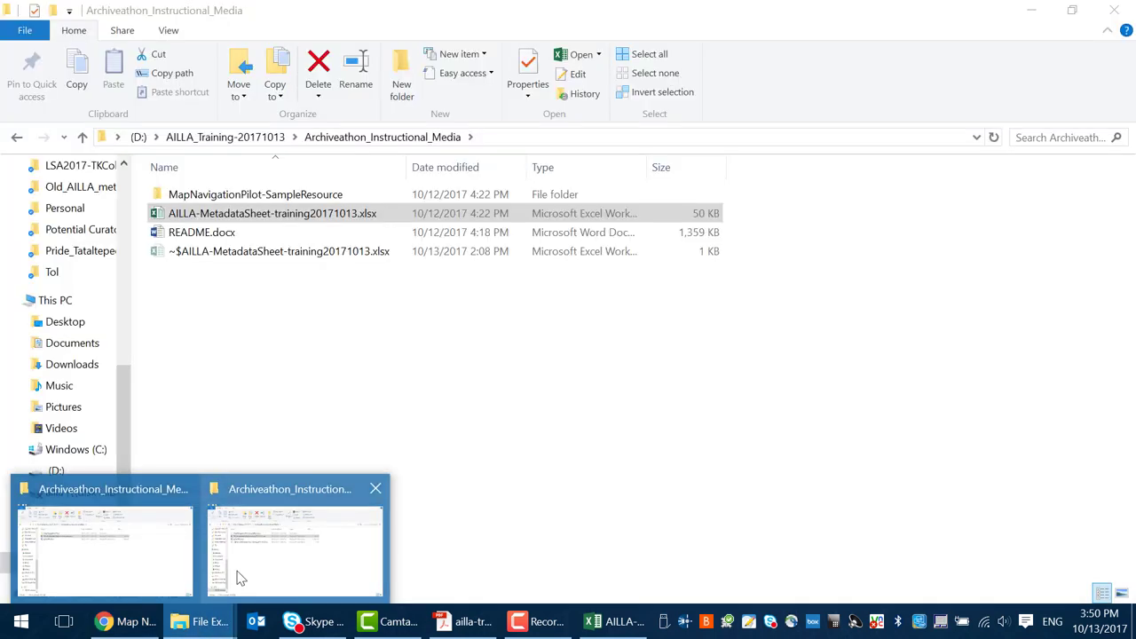
click(236, 578)
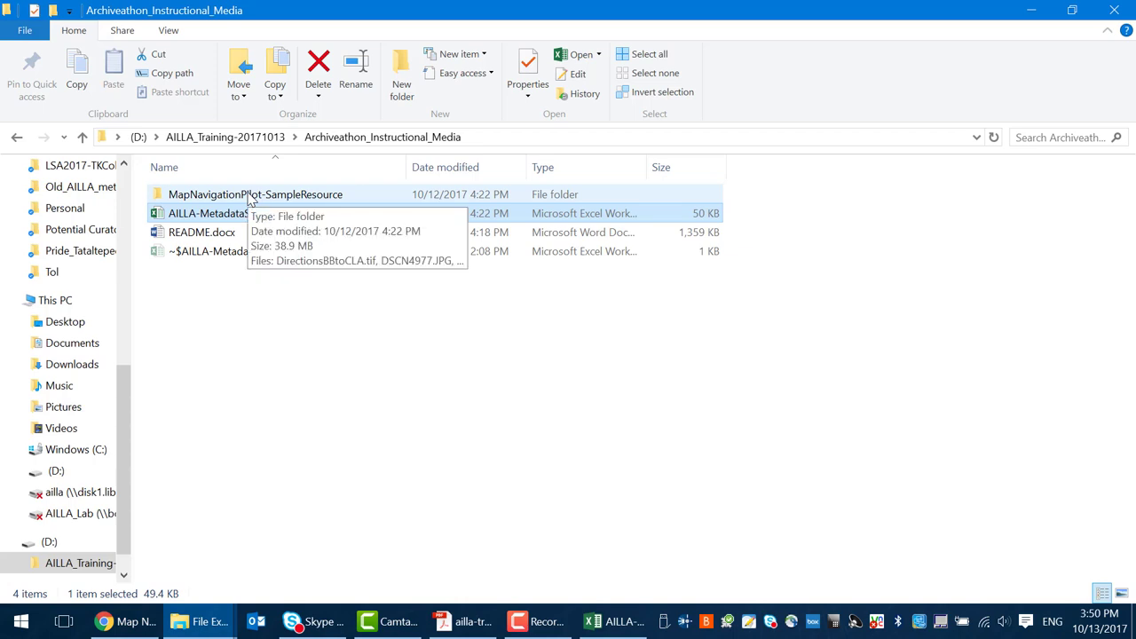
double_click(252, 194)
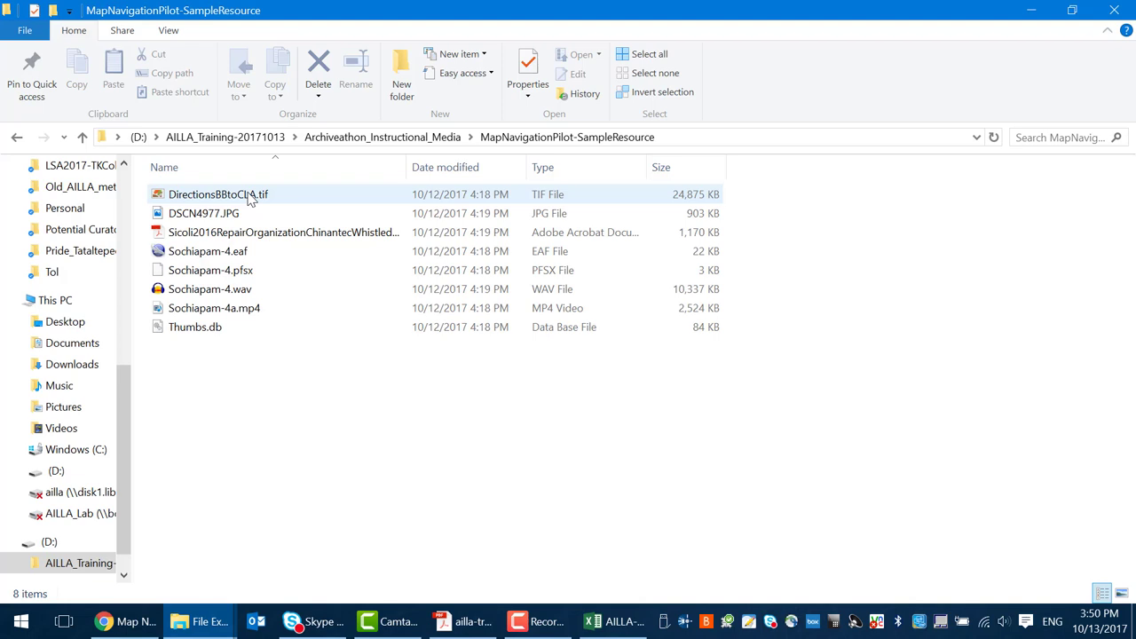
mouse_move(233, 297)
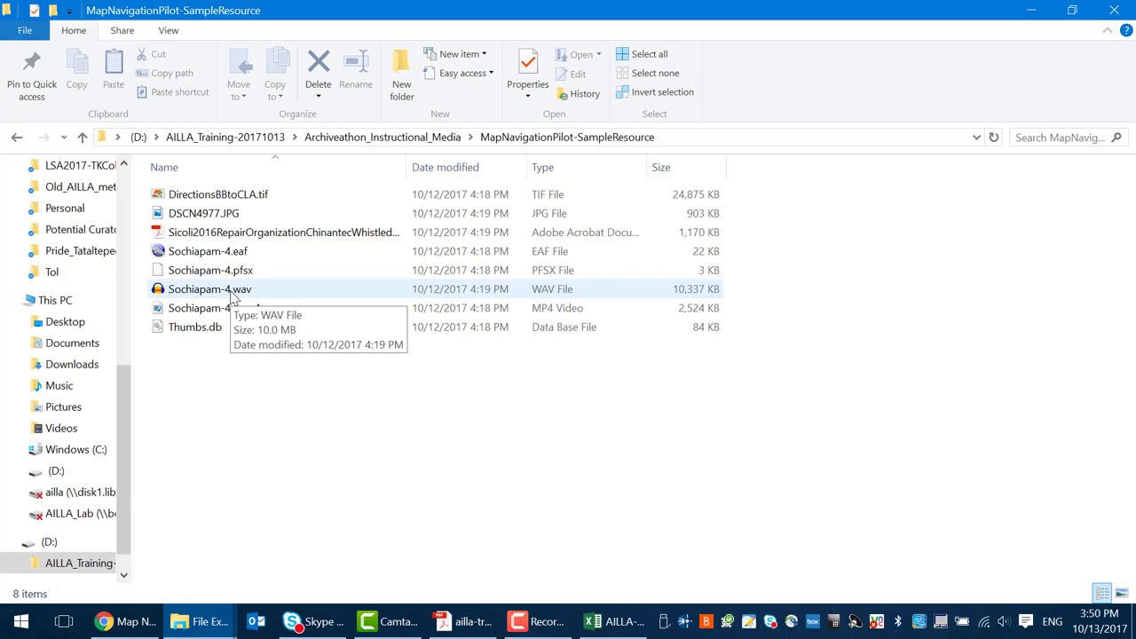
click(124, 621)
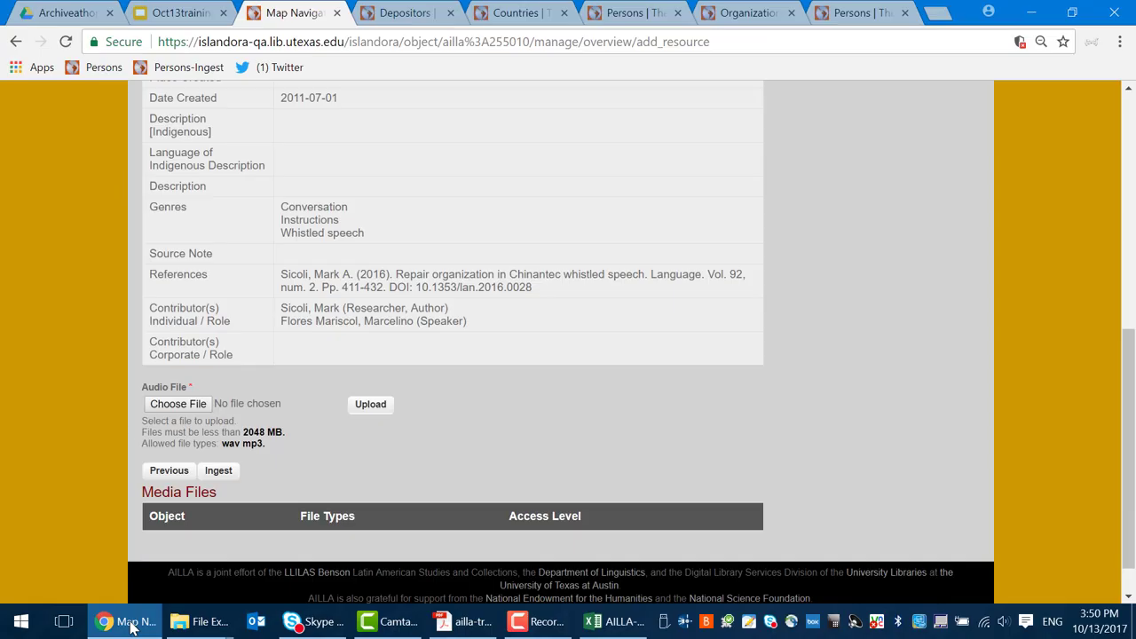
Choose Sochiapam-4.wav from Archiveathon_Instructional_Media > MapNavigationPilot-SampleResource as the audio file.
click(178, 404)
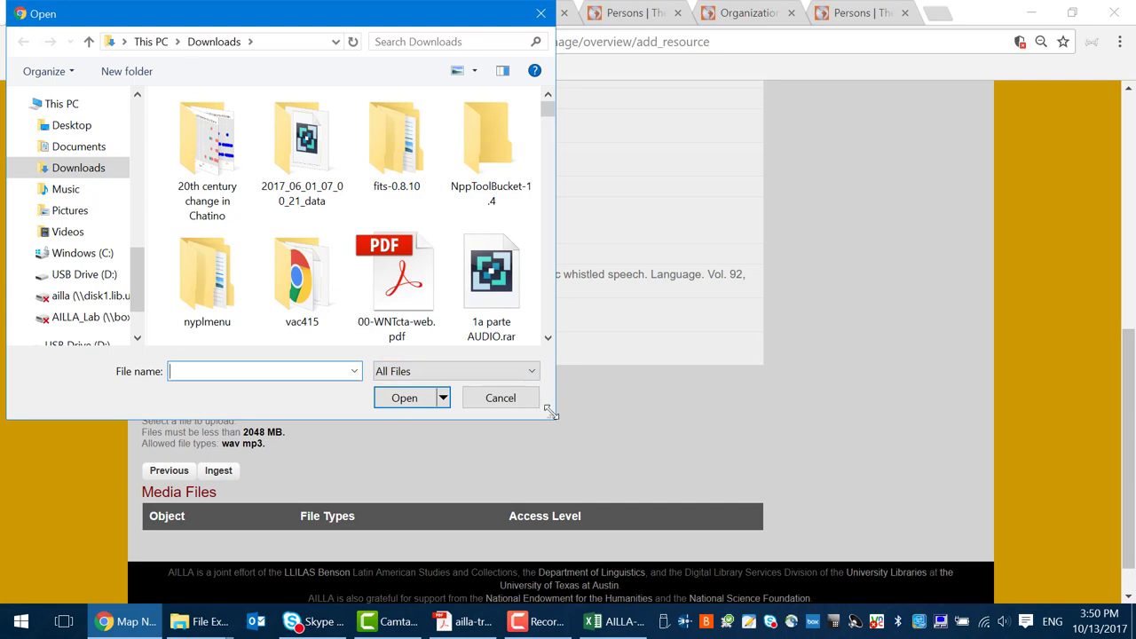
drag(550, 410, 715, 480)
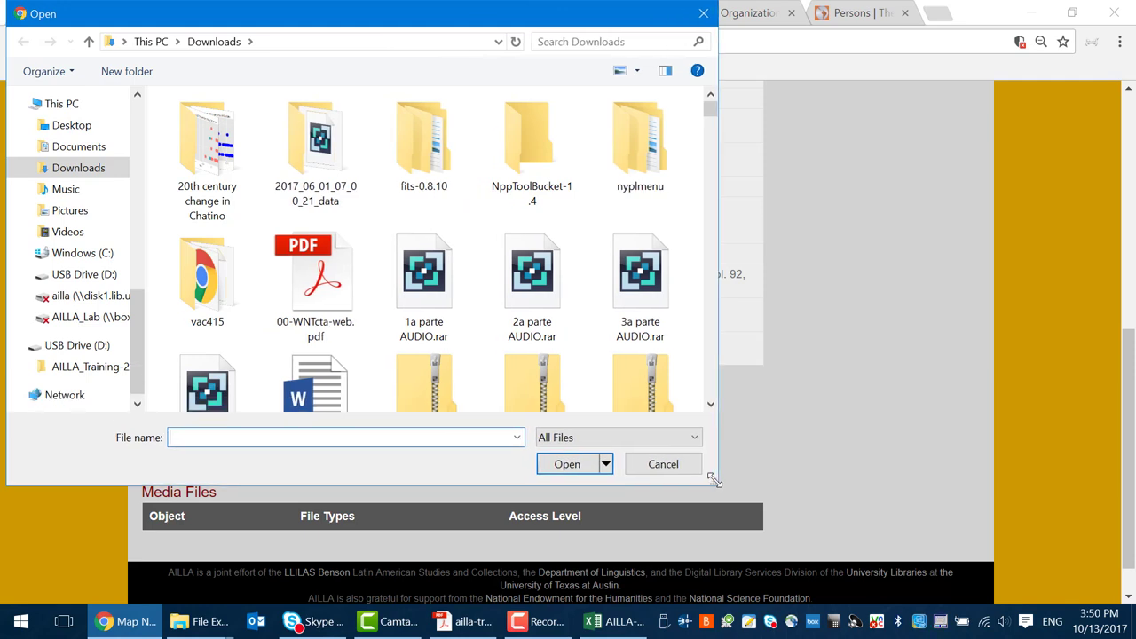
click(86, 367)
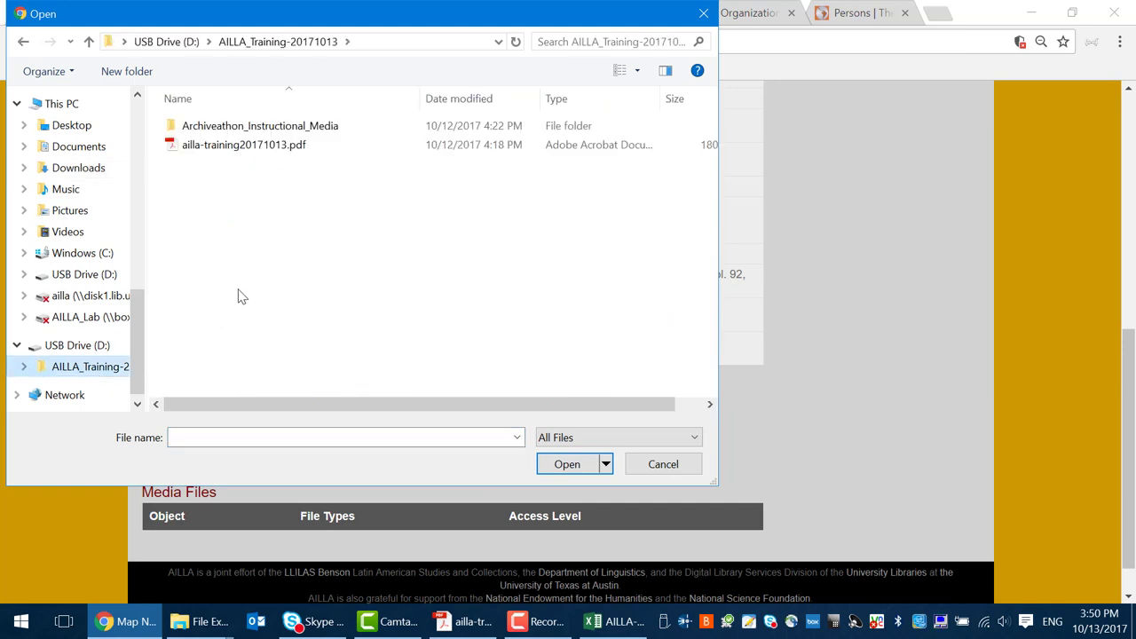
double_click(302, 129)
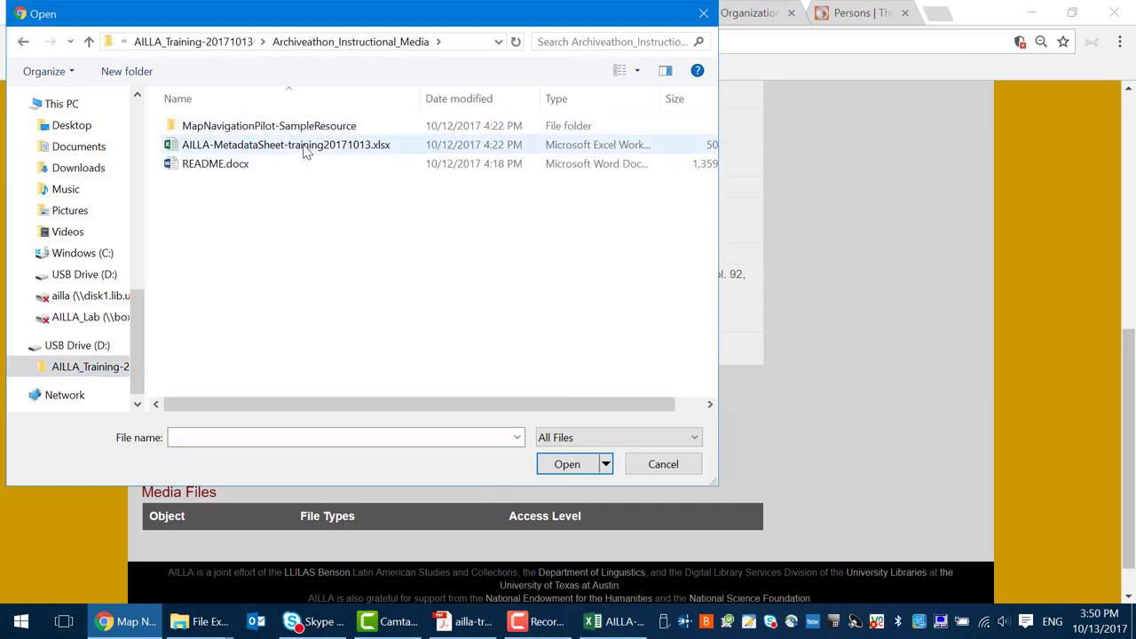
double_click(300, 129)
drag(513, 27, 514, 90)
click(265, 287)
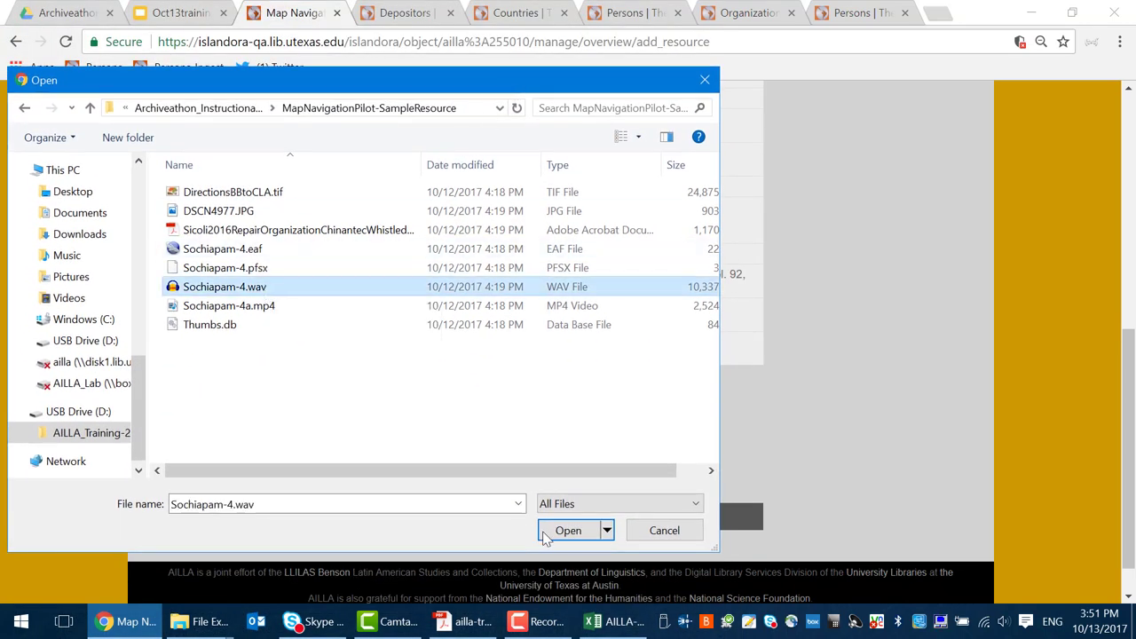
click(568, 531)
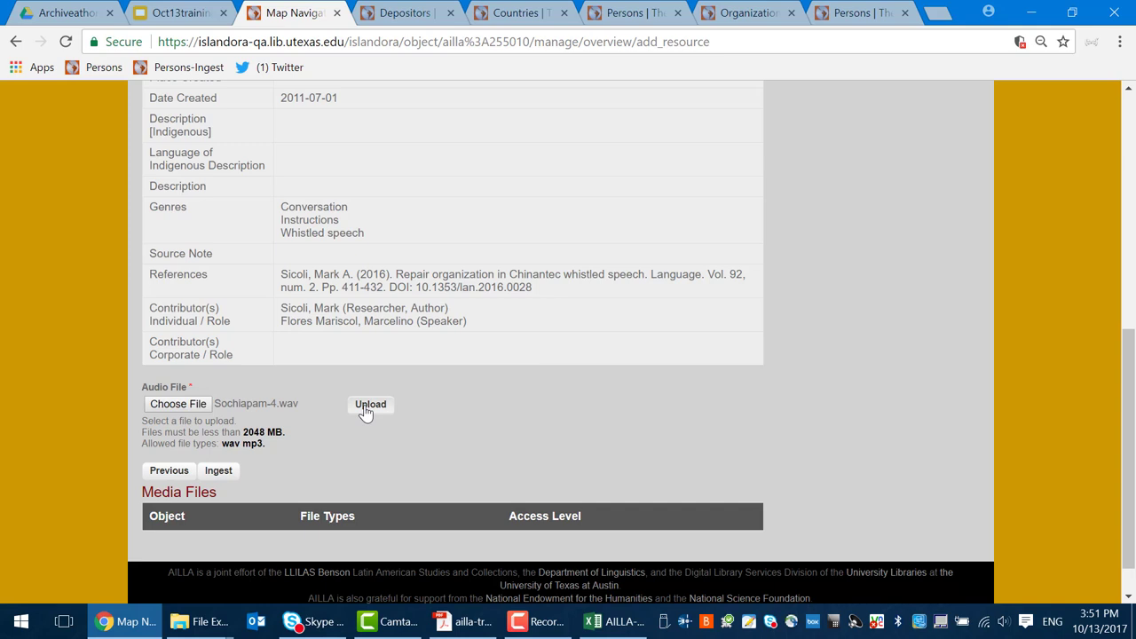
Upload Sochiapam-4.wav and ingest it as object ailla:255022.
click(367, 410)
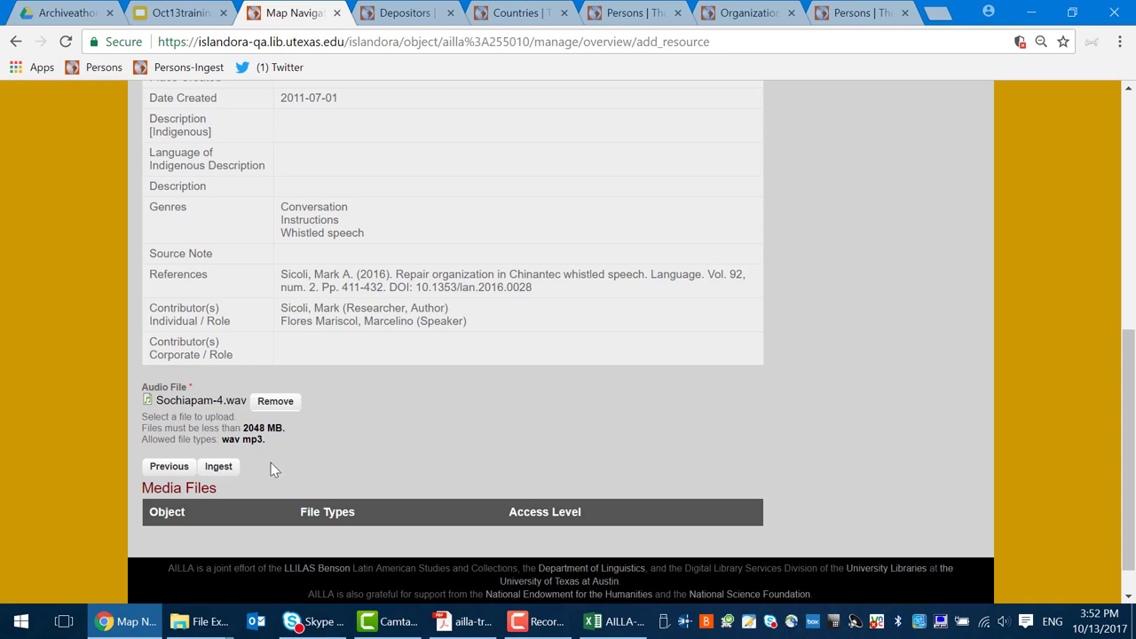
click(219, 467)
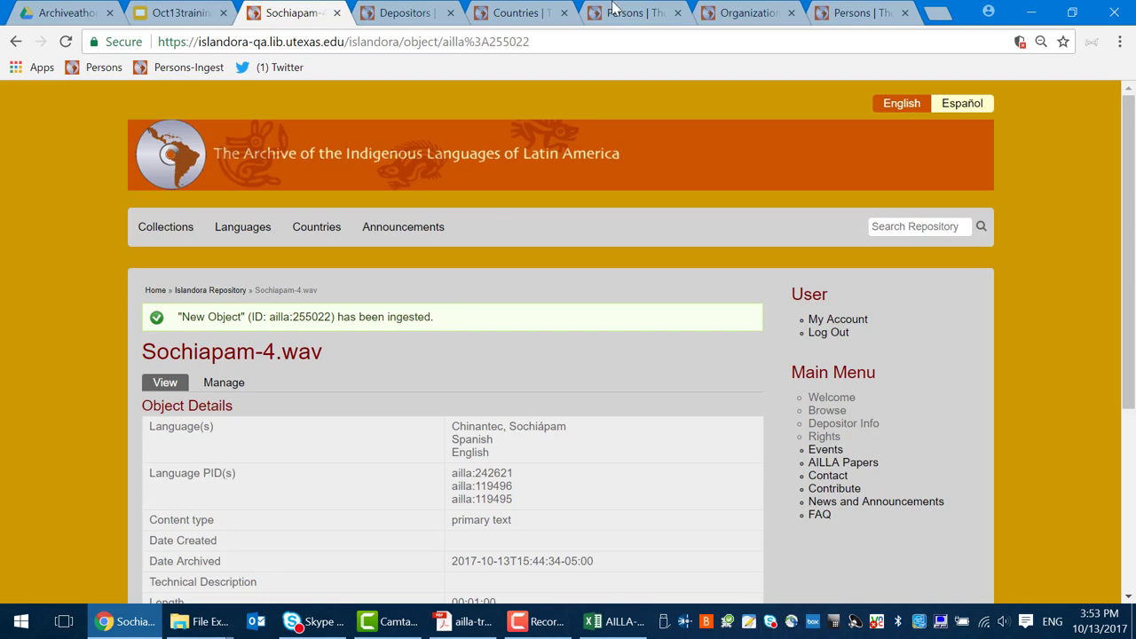
Copy object ID 255022 from the page address and switch to the Excel spreadsheet.
drag(533, 41, 491, 46)
key(ctrl+c)
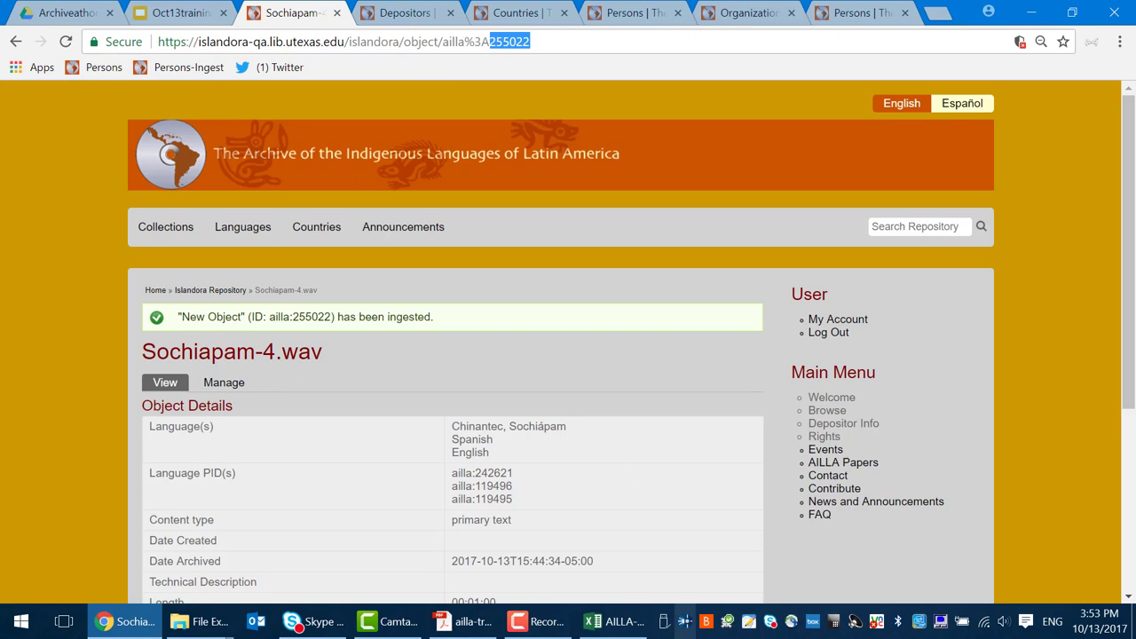
click(619, 629)
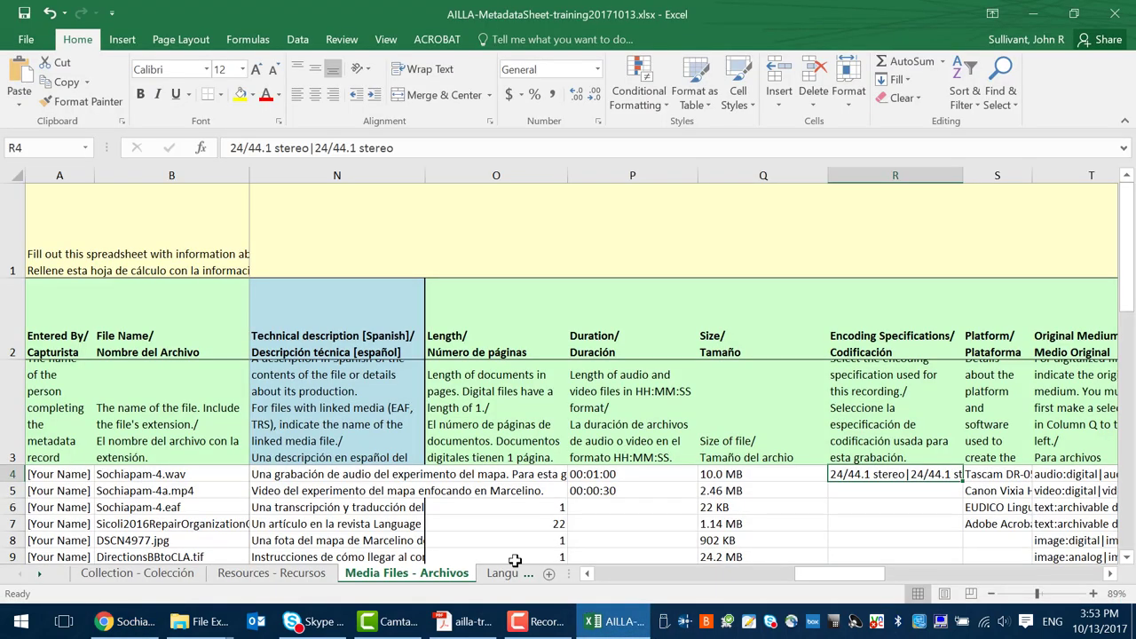
Paste 255022 into cell AD4 as Sochiapam-4.wav's Ailla PID.
click(548, 492)
key(Right)
key(Right)
key(Right)
key(Right)
key(Right)
key(Right)
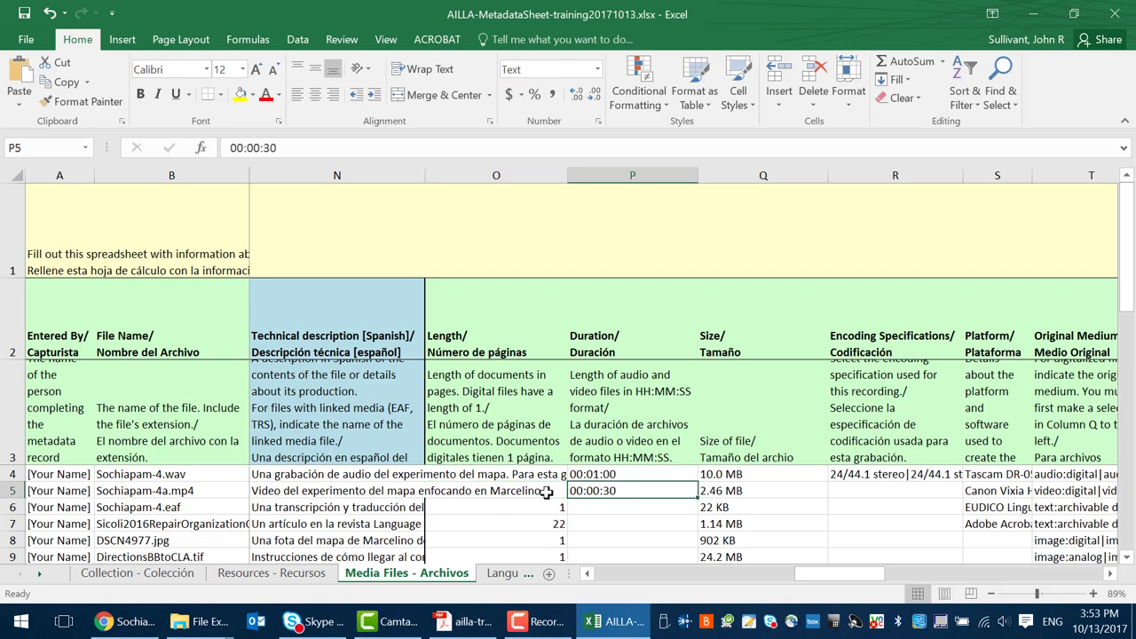
key(Right)
key(Right)
key(Right)
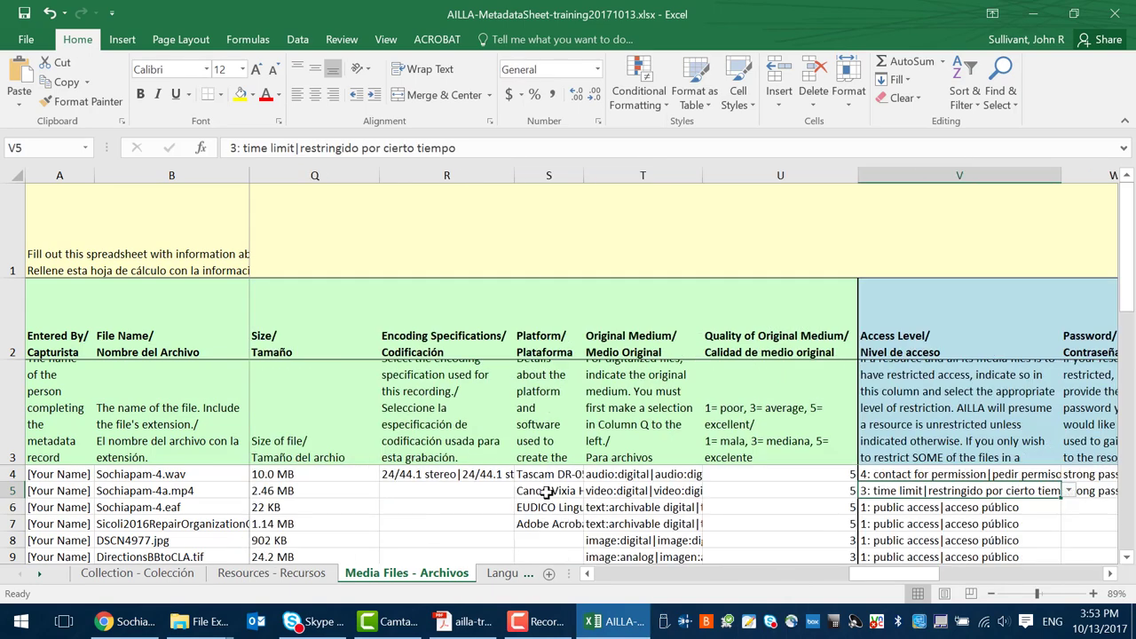
key(Right)
key(Right)
key(Right)
key(Right)
key(Right)
key(Right)
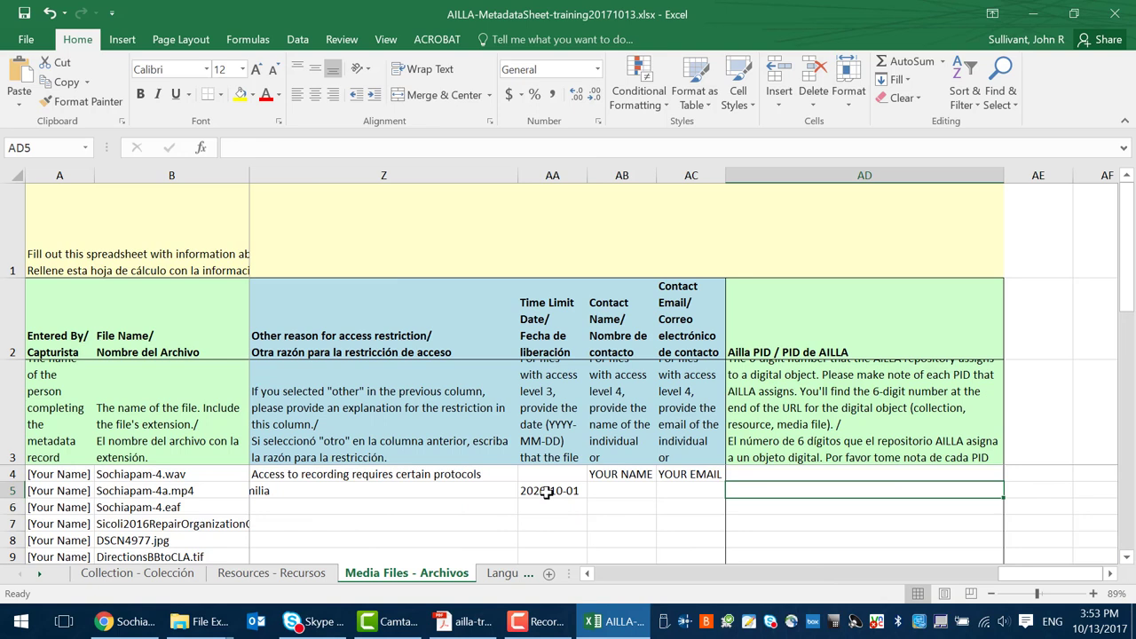
key(Up)
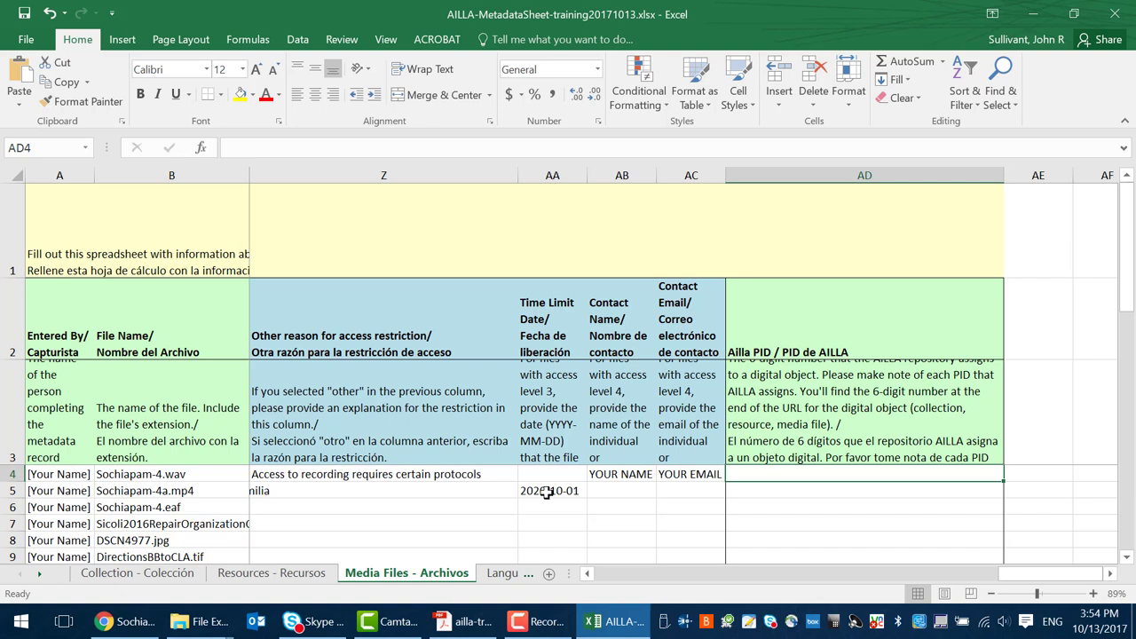
key(ctrl+v)
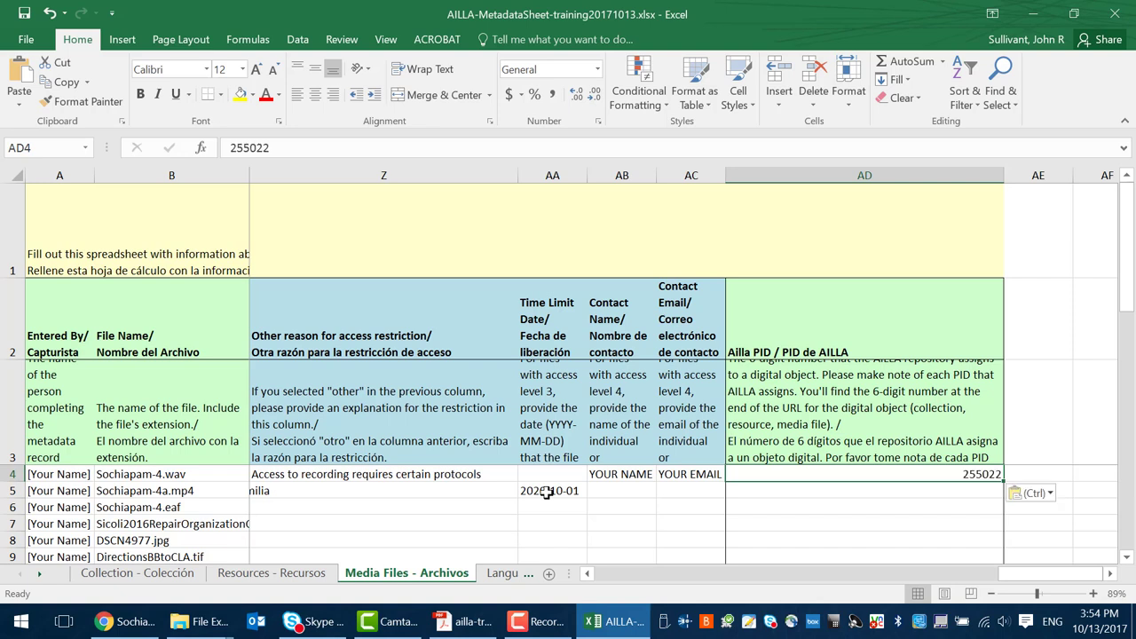
Return to Chrome and reload Sochiapam-4.wav's object page in the Map Navigation Pilot resource.
click(133, 621)
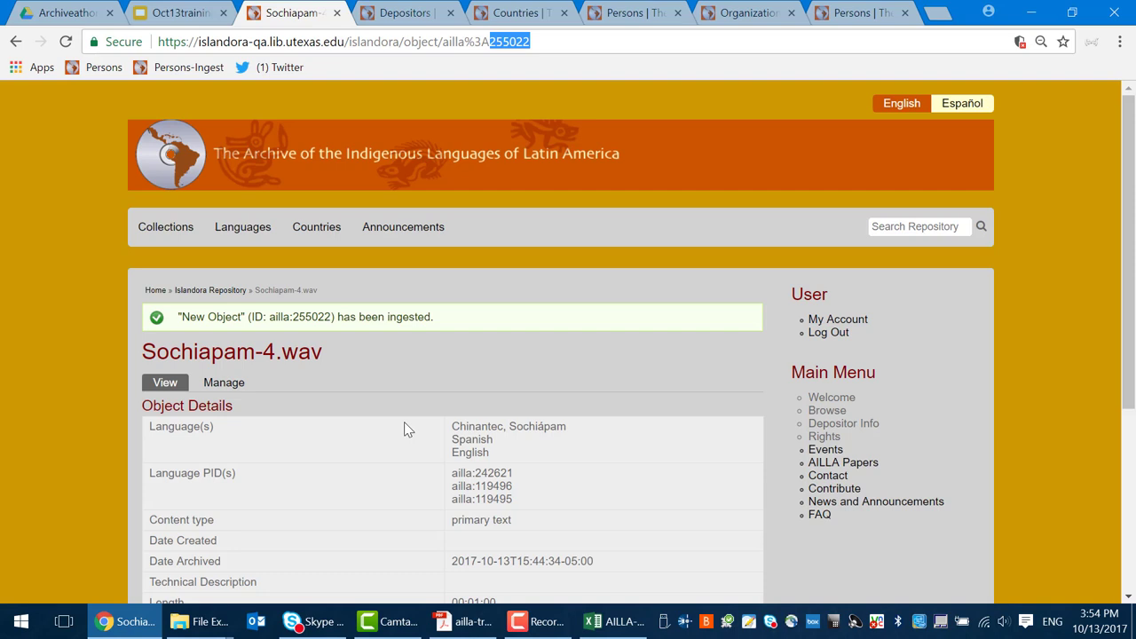
click(166, 386)
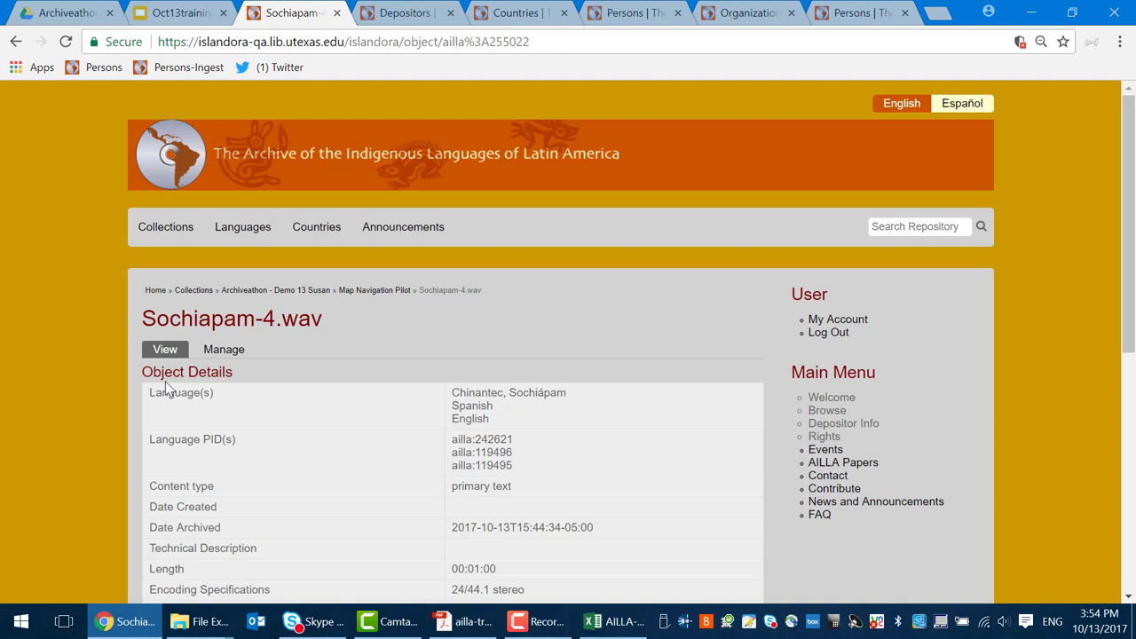
scroll(284, 469, down, 4)
scroll(283, 468, up, 2)
scroll(283, 468, down, 4)
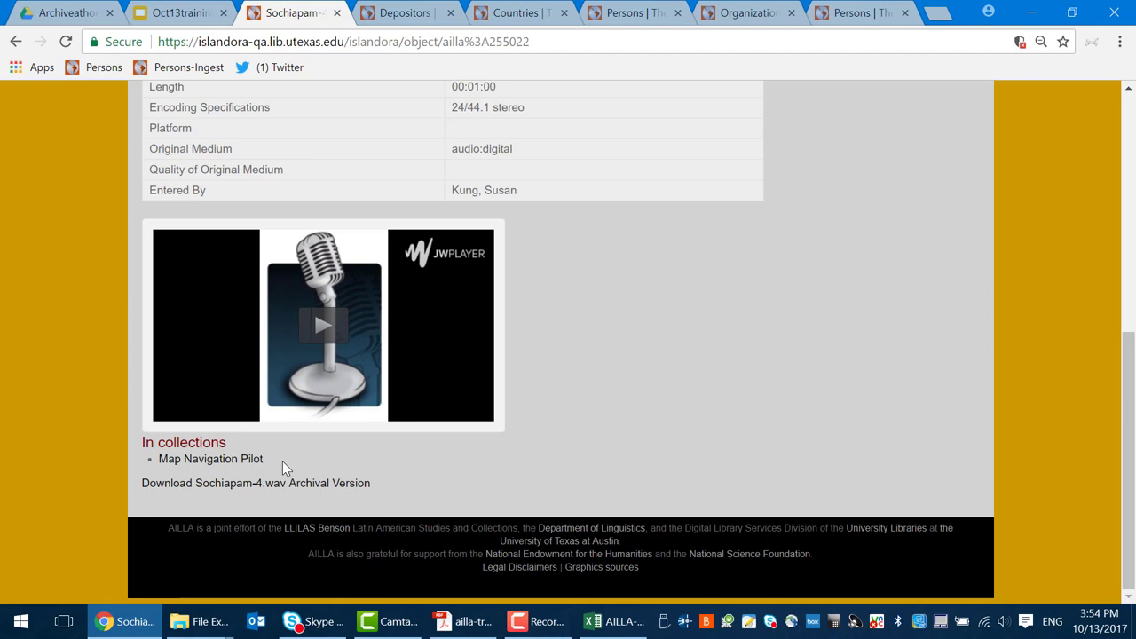
scroll(283, 461, up, 2)
scroll(282, 468, up, 4)
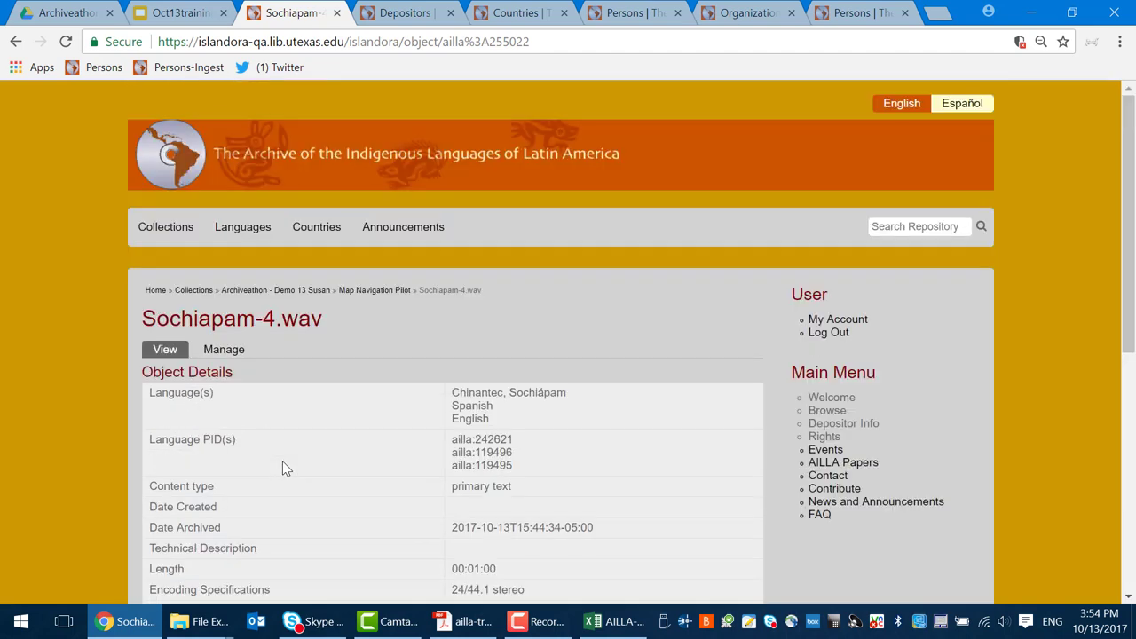
Open Sochiapam-4.wav's Manage > Access Levels page at 80% zoom, showing Level 0: Authenticated Access.
click(224, 349)
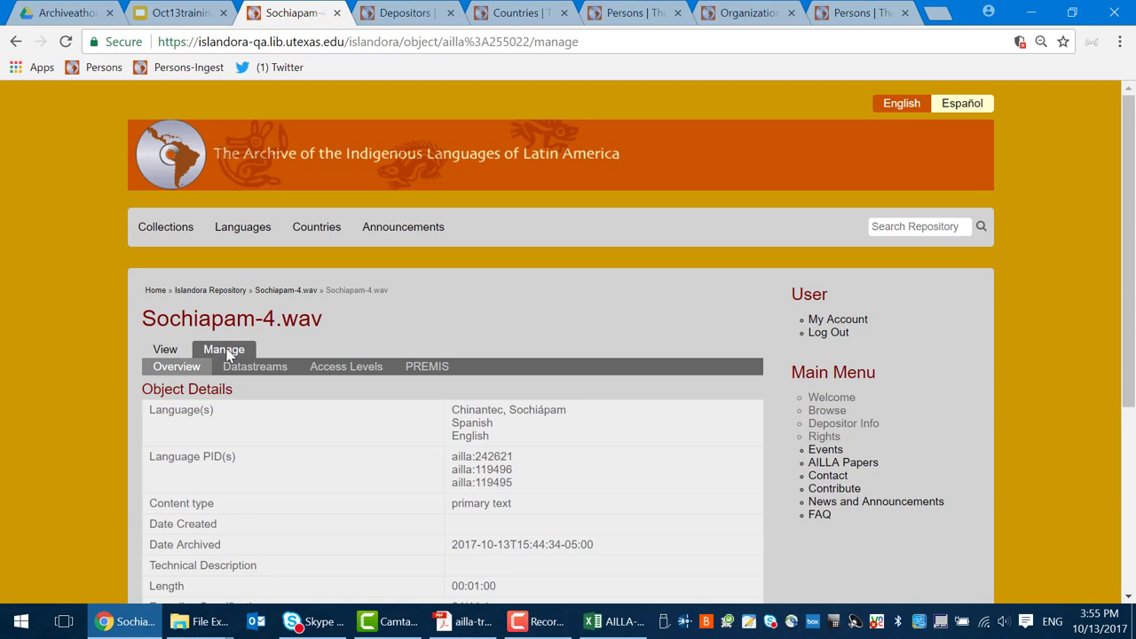
click(324, 370)
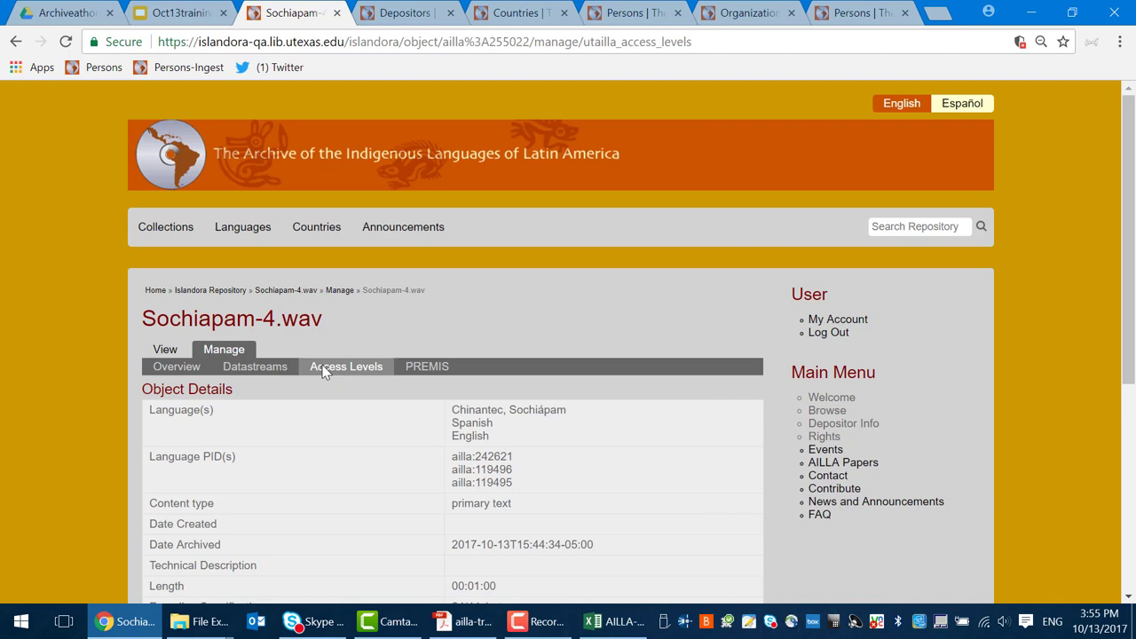
click(338, 367)
scroll(336, 387, down, 4)
scroll(336, 395, up, 2)
scroll(335, 394, up, 3)
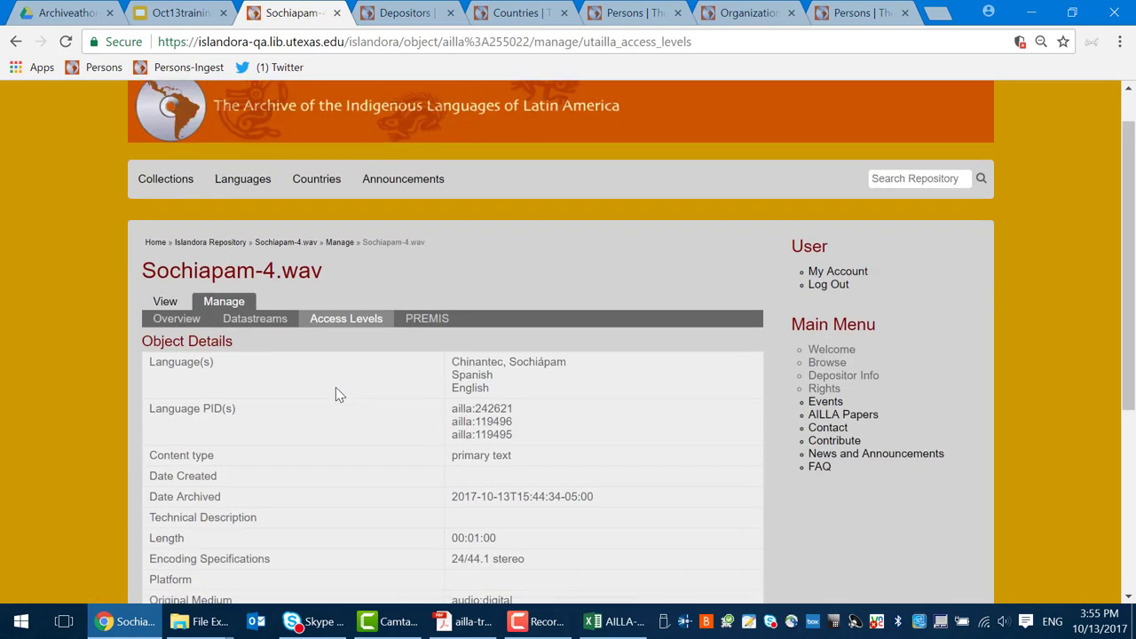
key(ctrl+plus)
key(ctrl+minus)
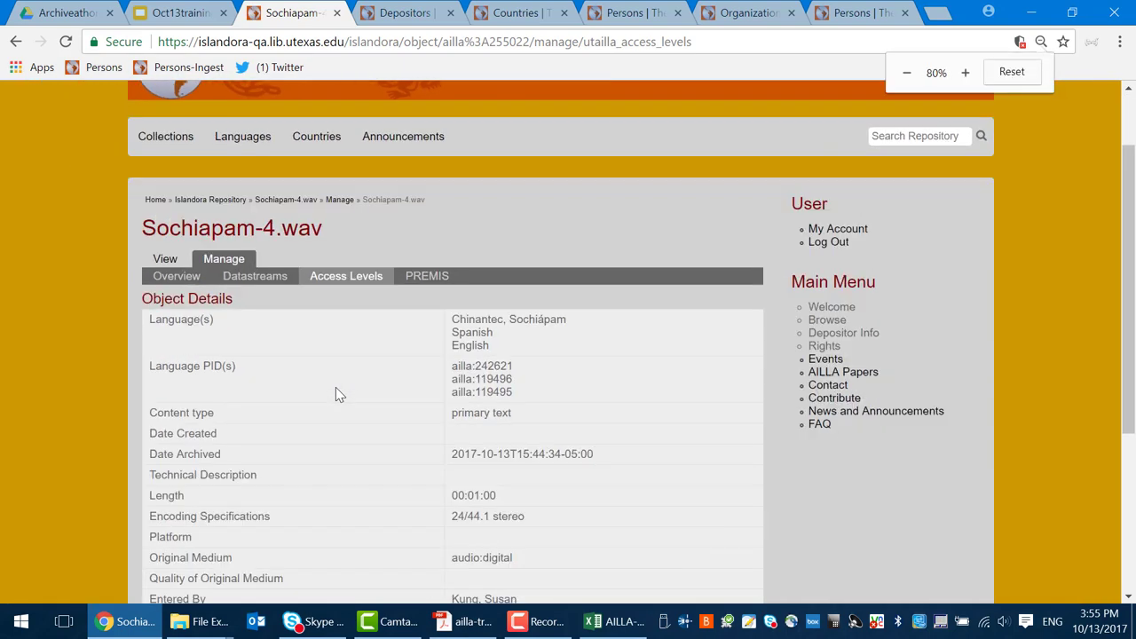
scroll(335, 394, down, 4)
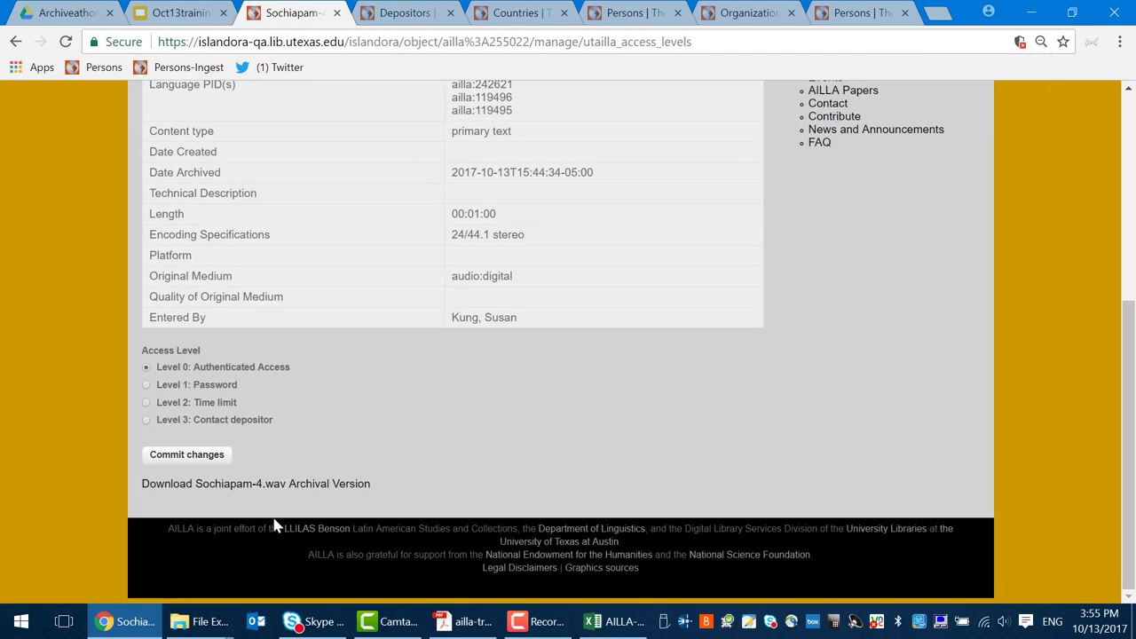
mouse_move(542, 627)
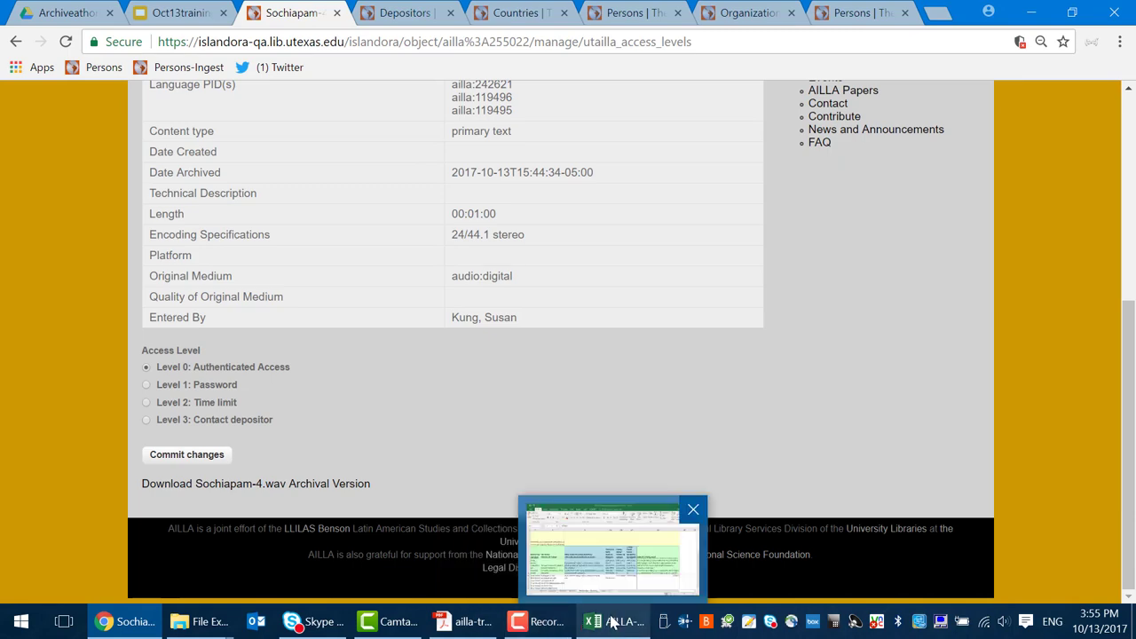
mouse_move(350, 628)
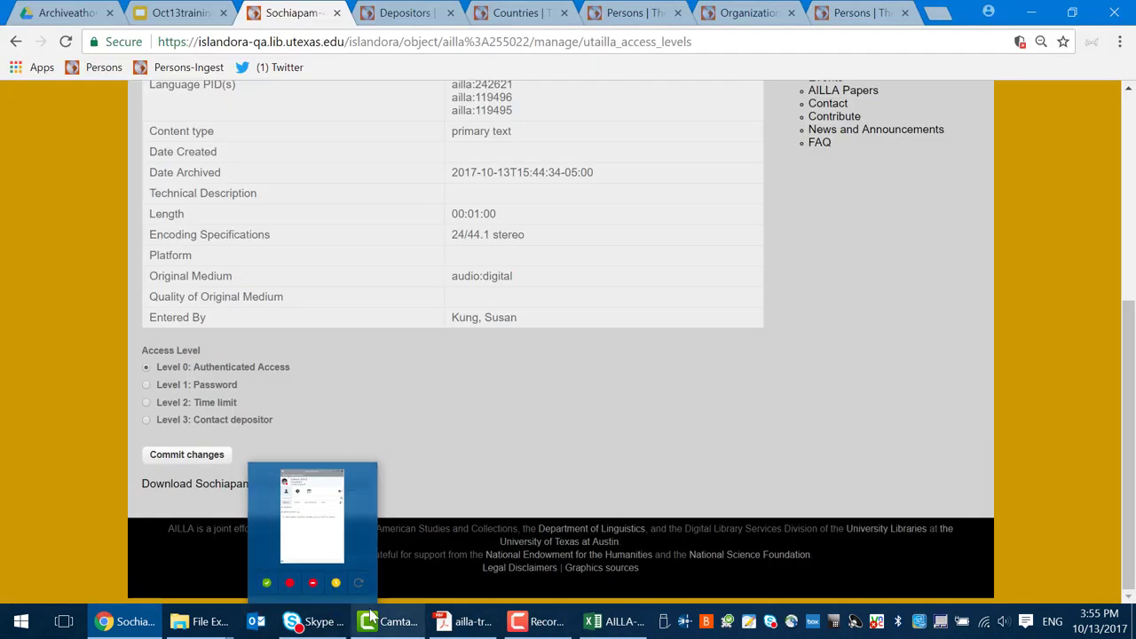
In Acrobat, scroll the training PDF to the page 23 access levels table.
click(452, 626)
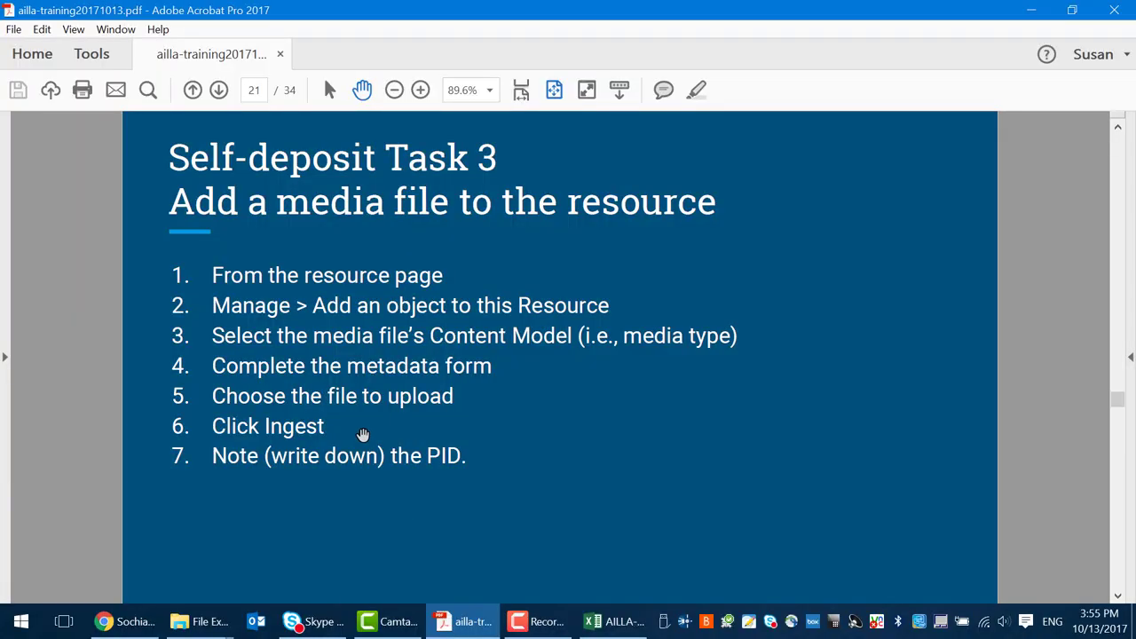
scroll(373, 435, down, 1)
scroll(363, 434, down, 1)
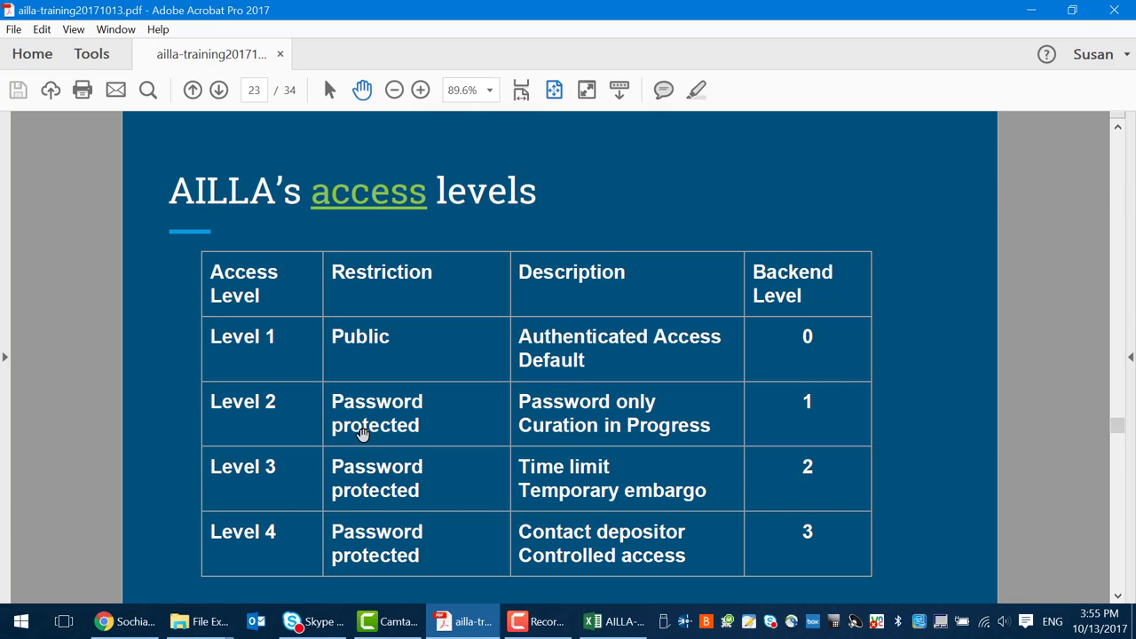
Back in Chrome, select Level 2: Time limit for Sochiapam-4.wav.
click(133, 623)
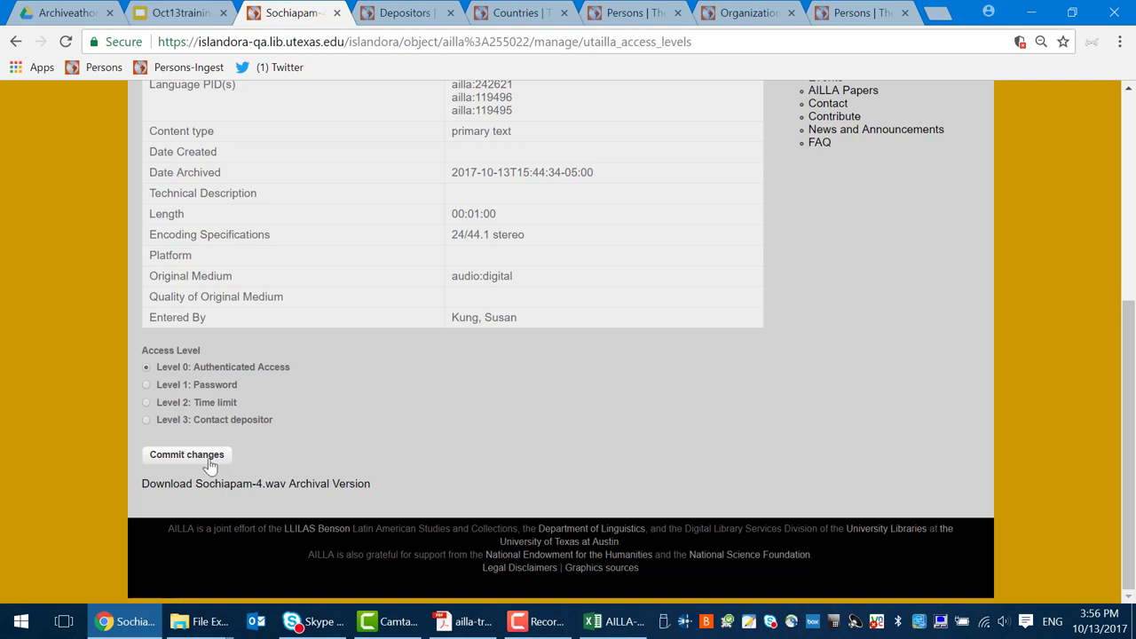
click(147, 405)
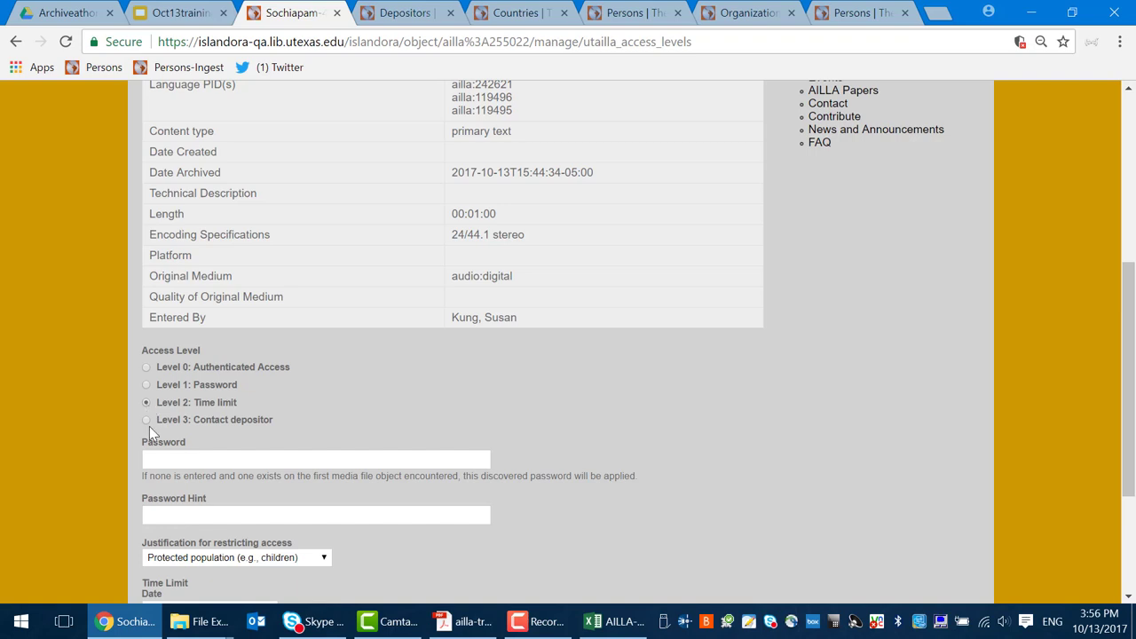
Enter an access password and a password hint for Sochiapam-4.wav's Level 2 restriction.
click(160, 454)
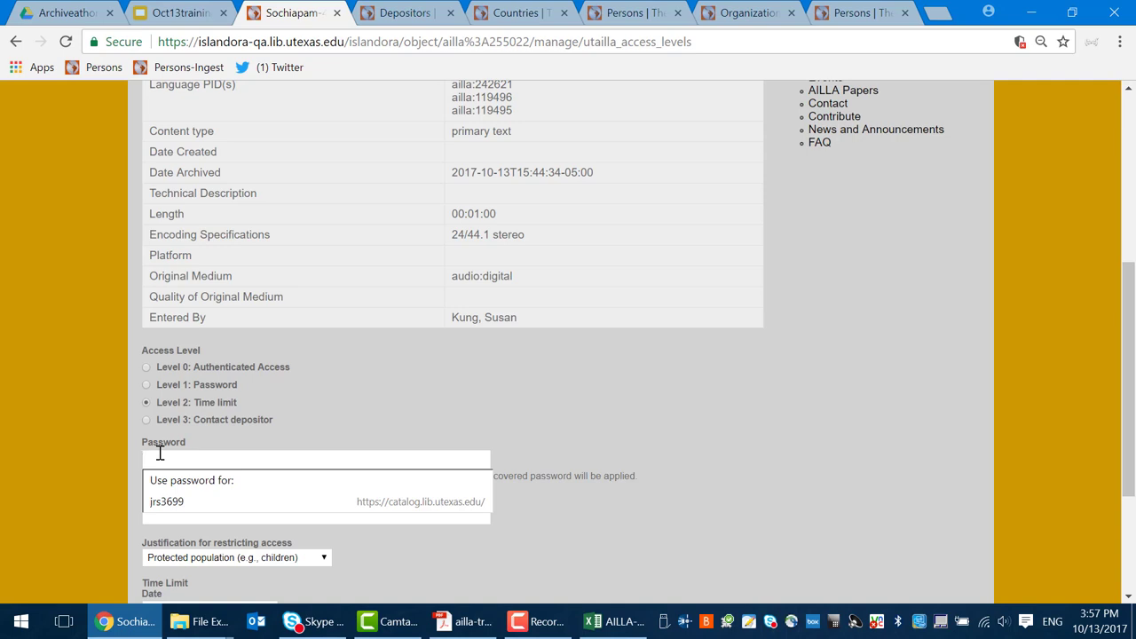
text(****)
click(179, 515)
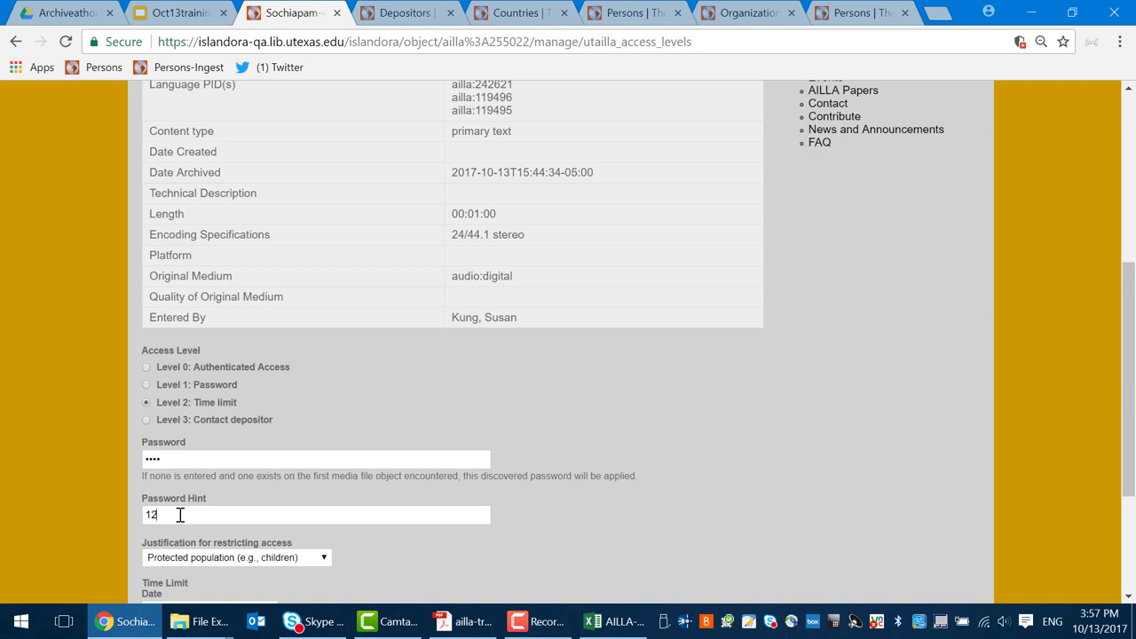
click(182, 461)
click(196, 515)
scroll(791, 484, down, 2)
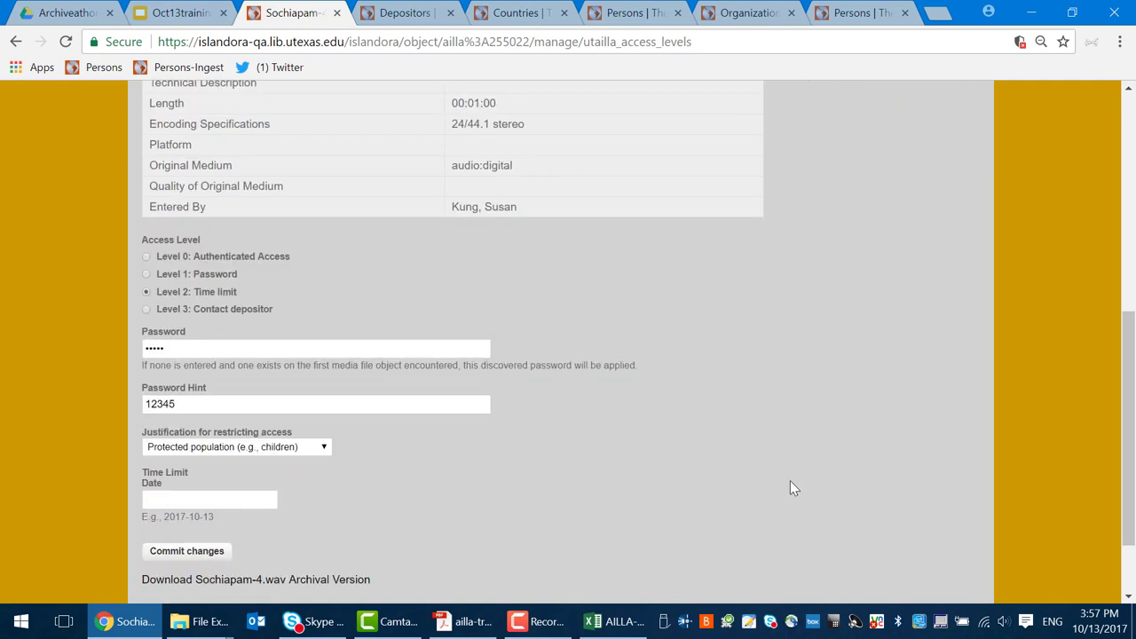
click(325, 450)
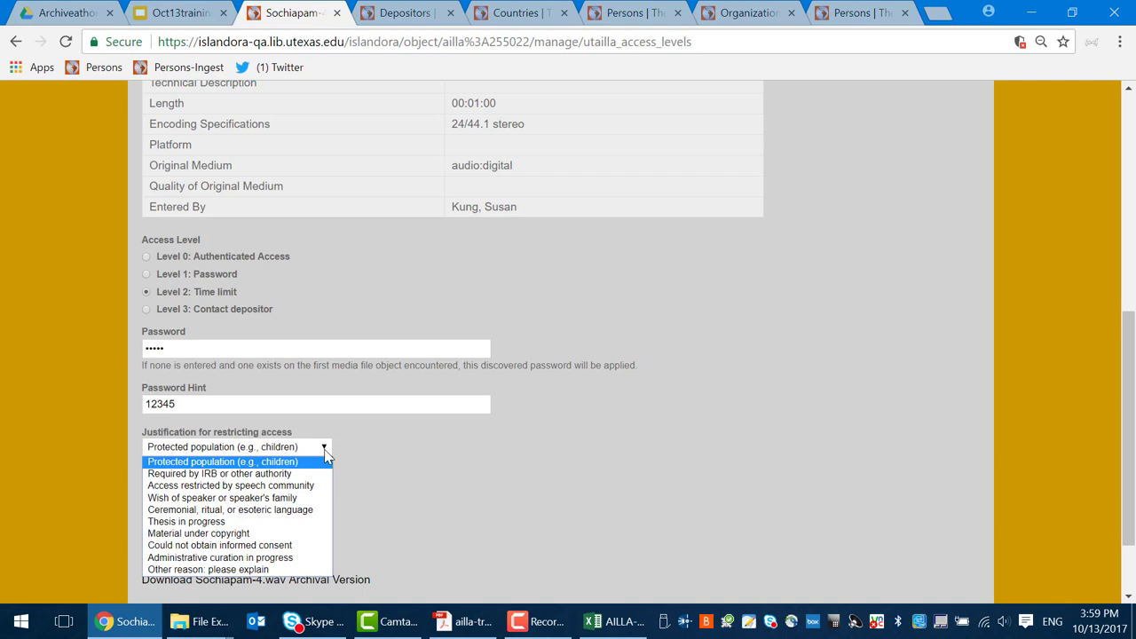
Choose justification 'Other reason: please explain' and pick 2017-10-14 as the time-limit date.
click(286, 570)
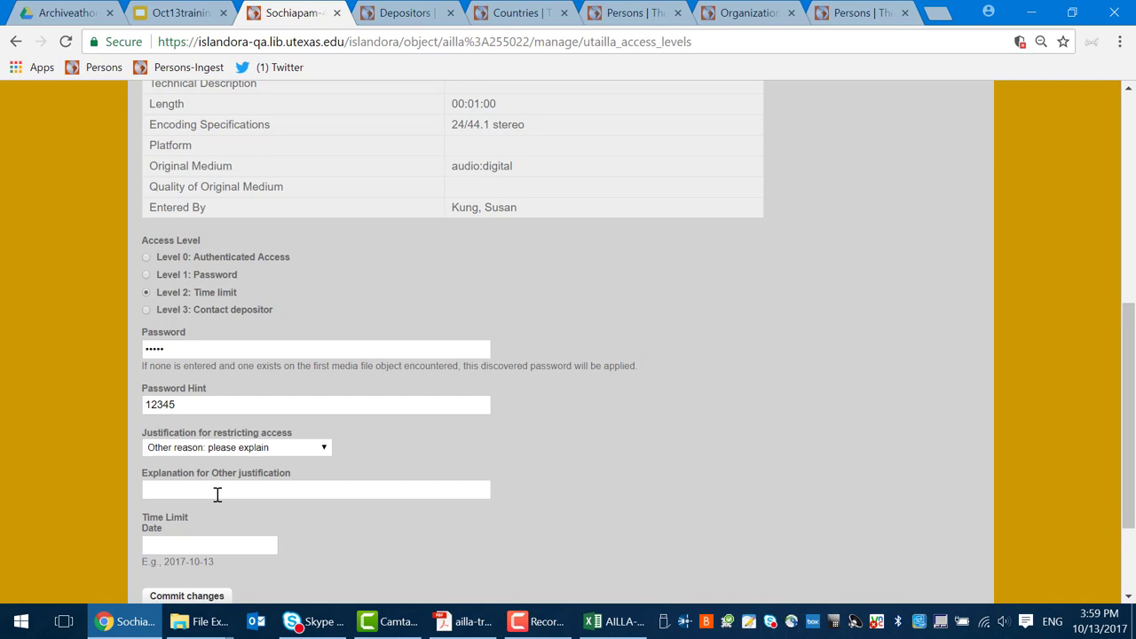
click(194, 546)
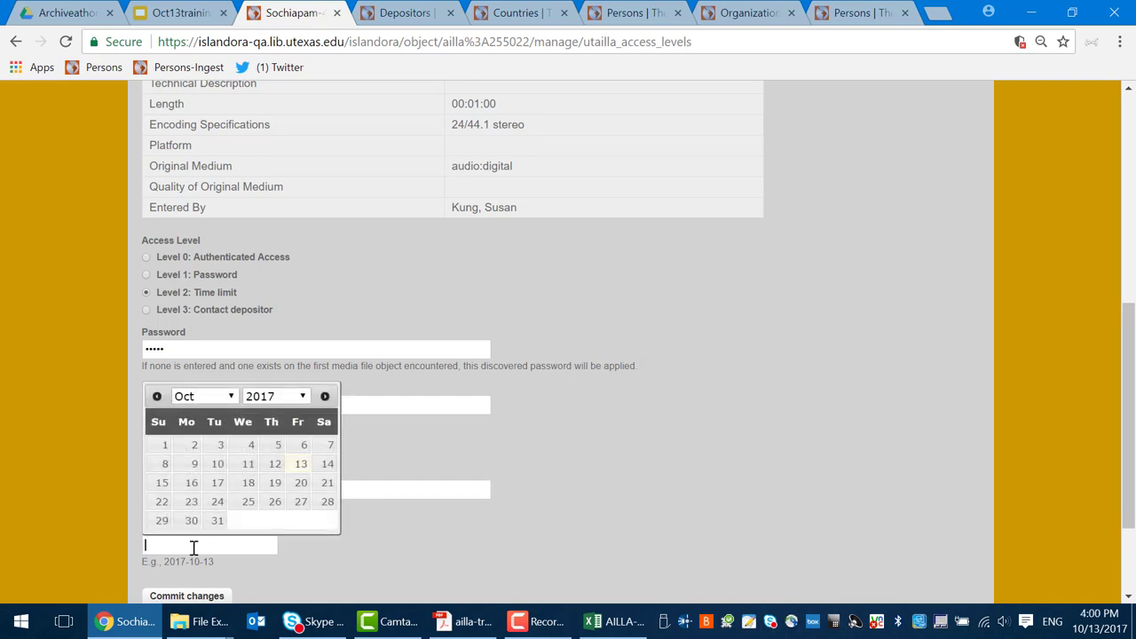
click(328, 465)
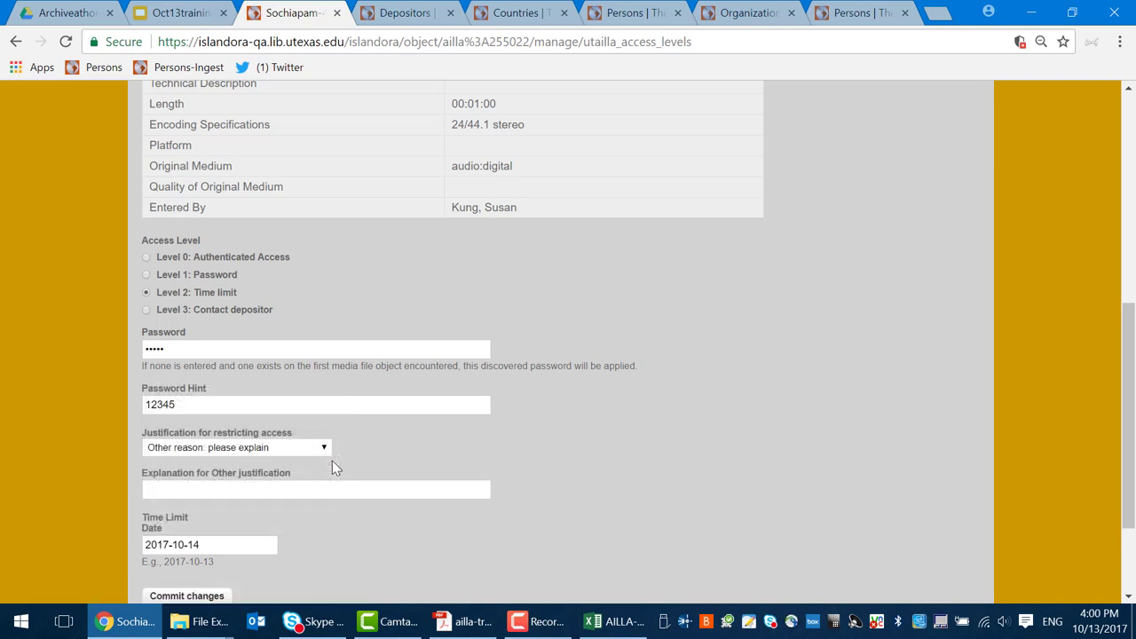
click(241, 544)
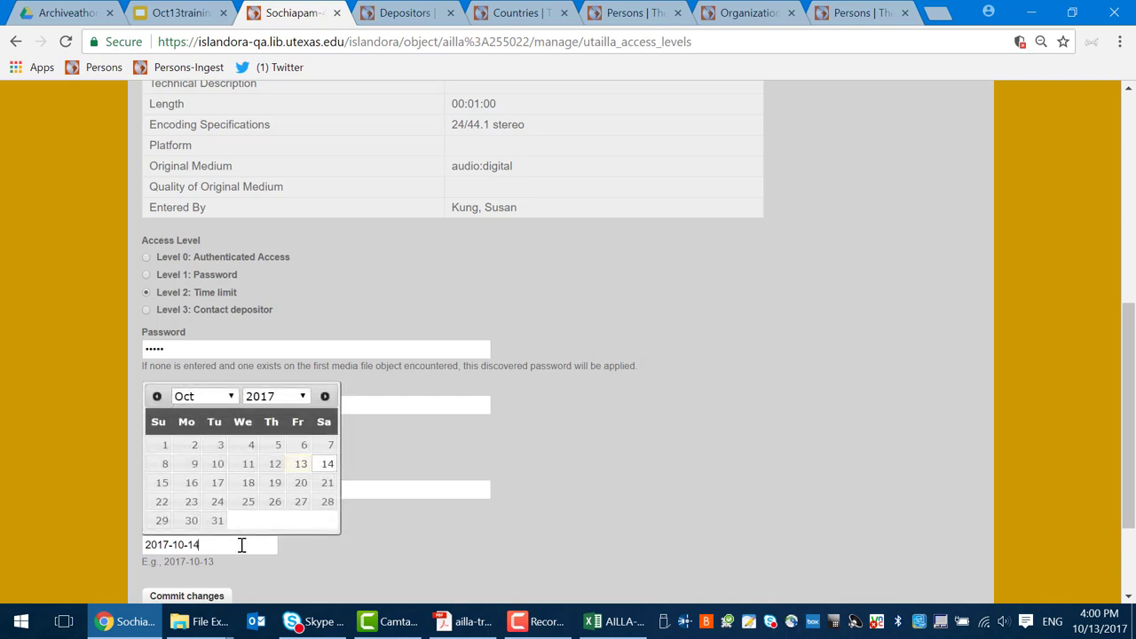
click(303, 399)
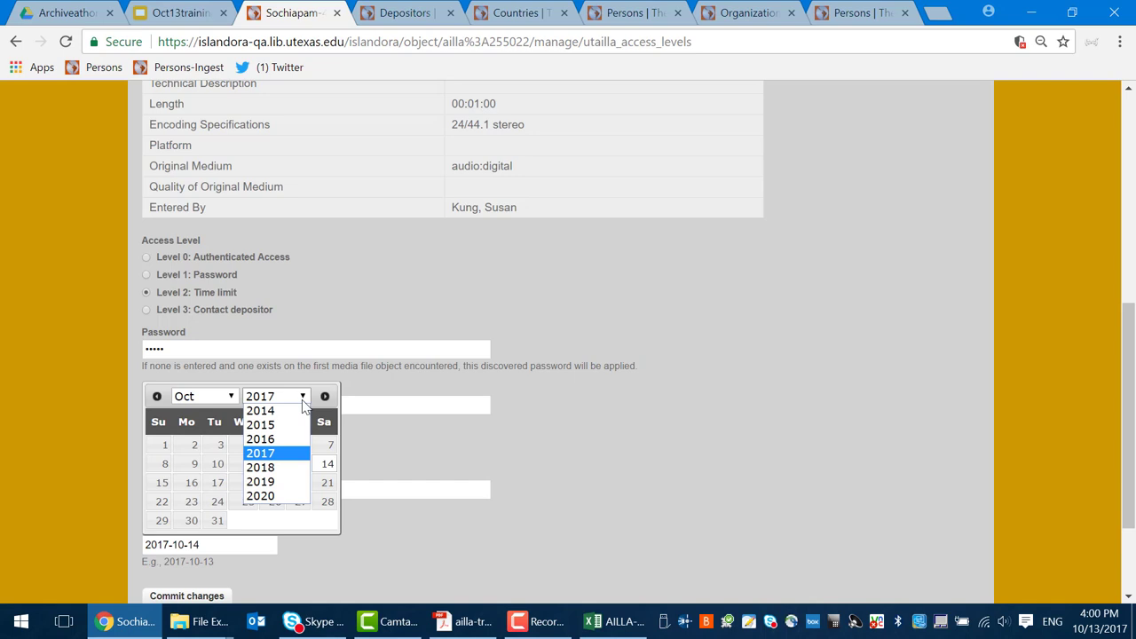
click(387, 524)
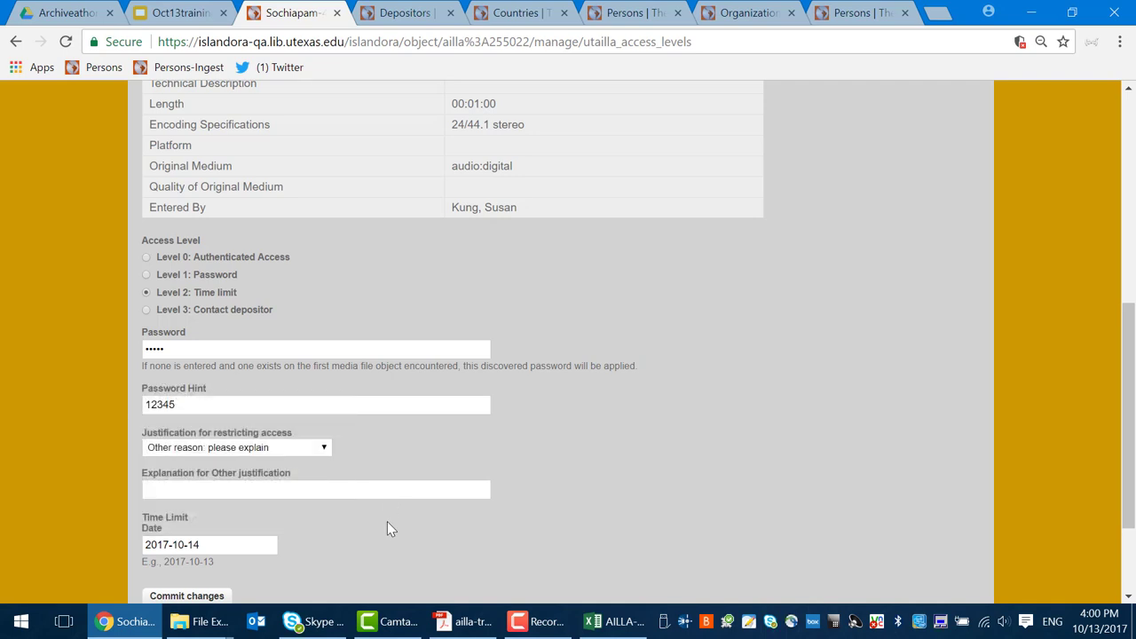
scroll(387, 523, down, 2)
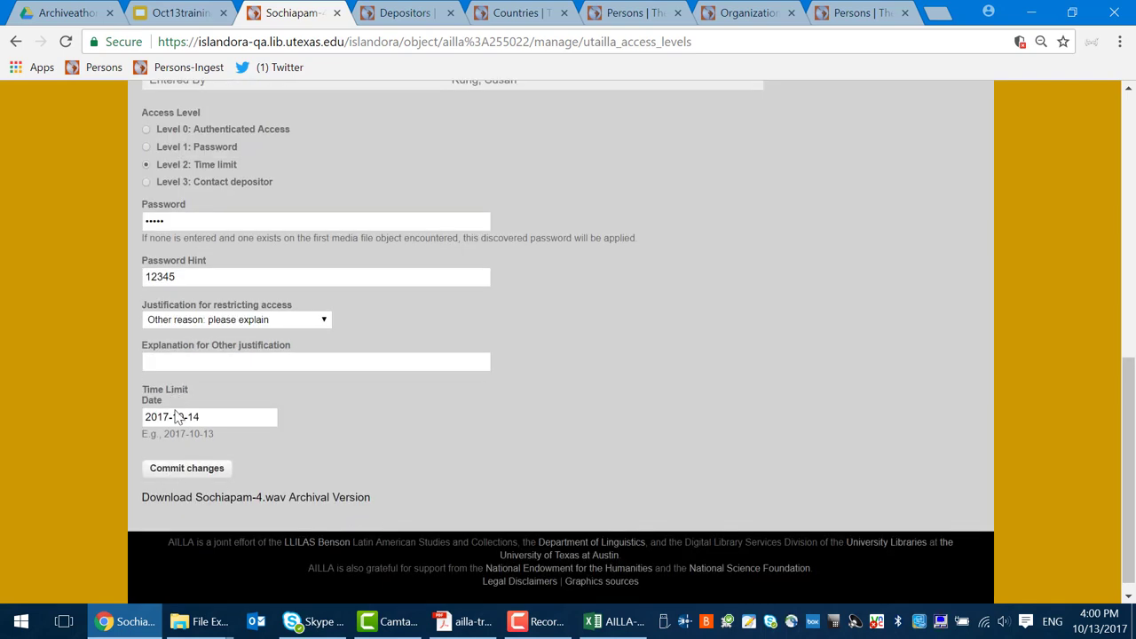
Commit Sochiapam-4.wav's time-limit access changes and go back to its View page.
click(181, 473)
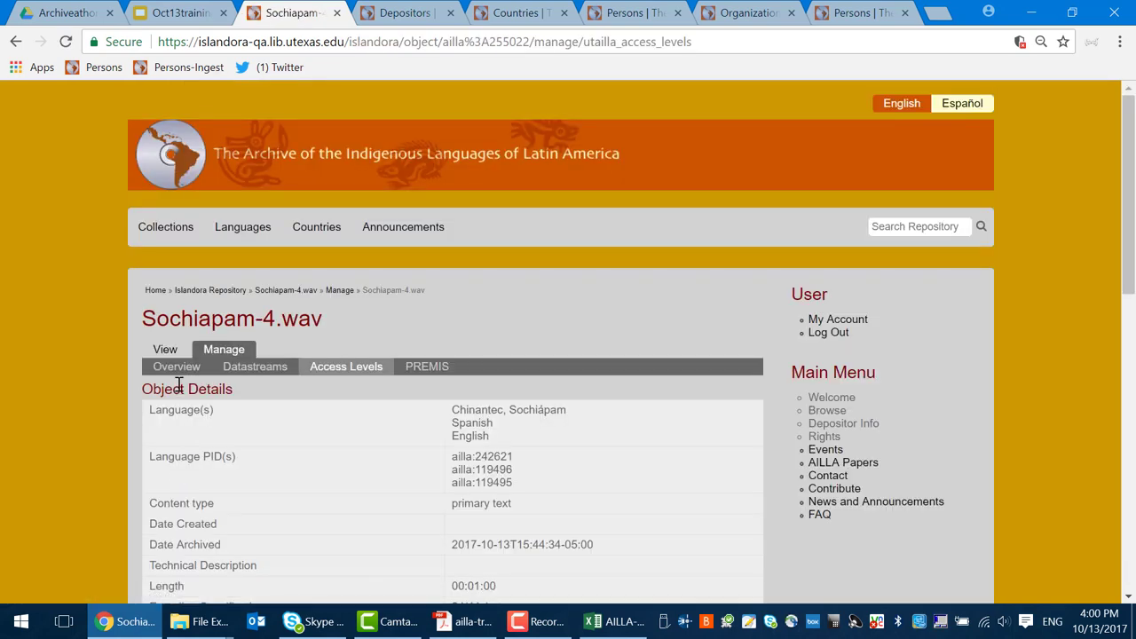
click(171, 355)
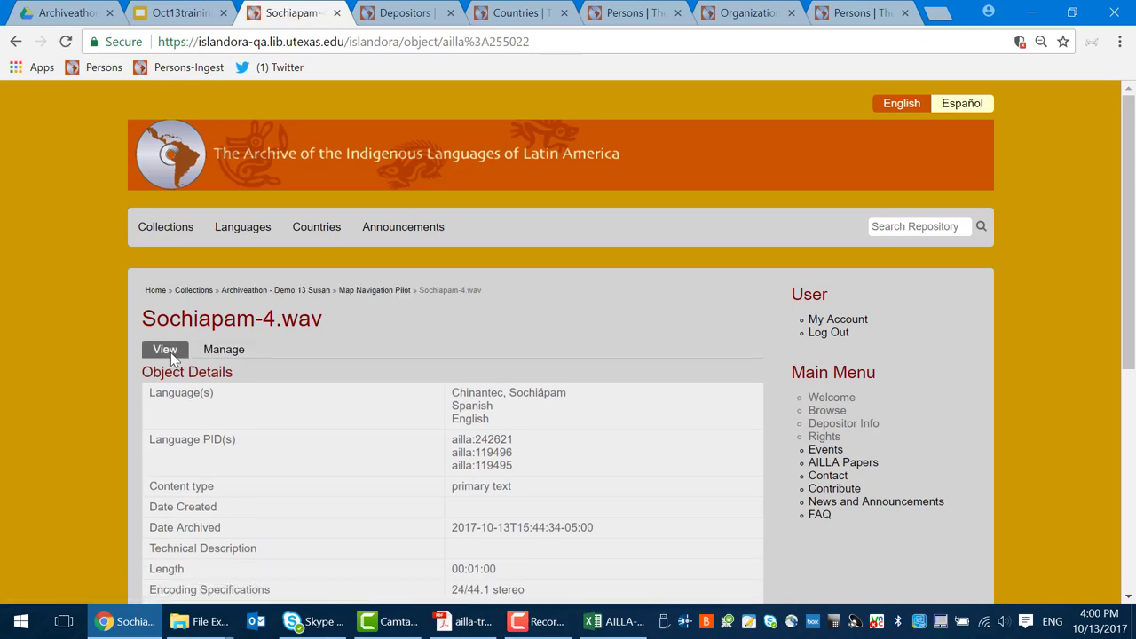
Look over the Map Navigation Pilot page, where Sochiapam-4.wav is listed at access level 3.
scroll(171, 352, down, 5)
scroll(173, 359, up, 5)
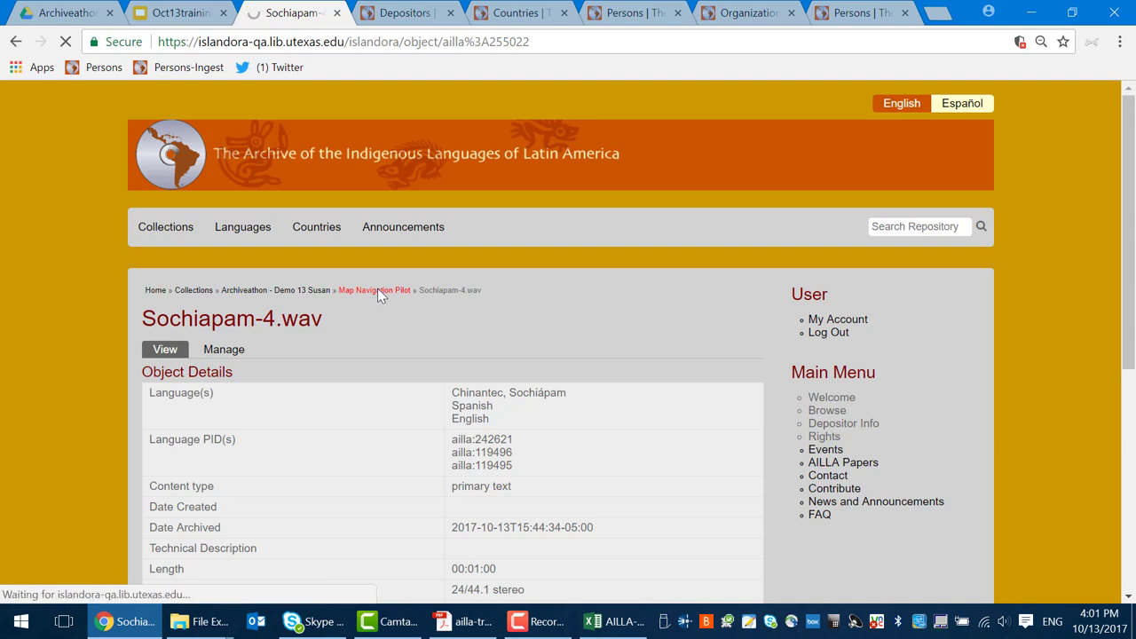
key(ctrl+minus)
key(ctrl+plus)
scroll(448, 482, down, 10)
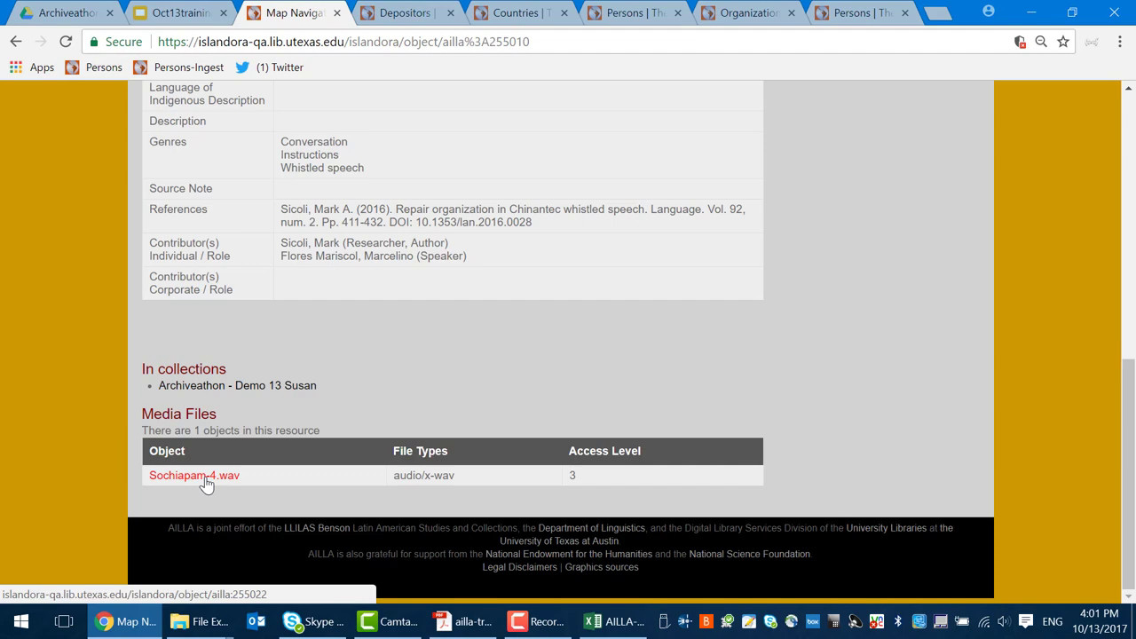
scroll(203, 482, up, 8)
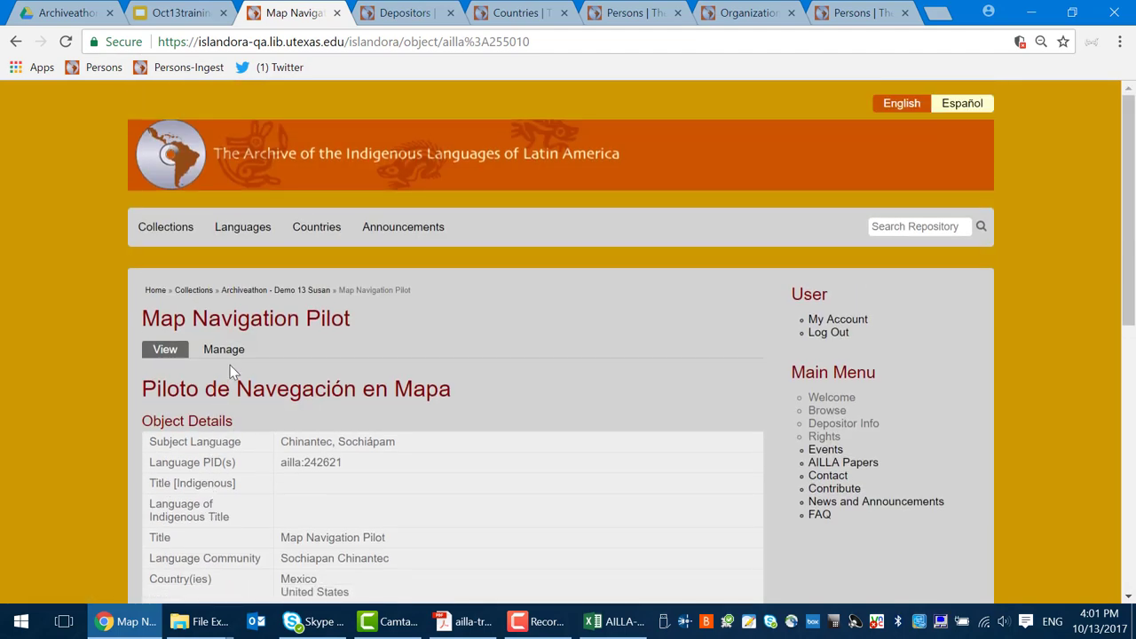
Under Manage > Access Levels, set Map Navigation Pilot to Level 3: Contact depositor and enter a password.
click(233, 351)
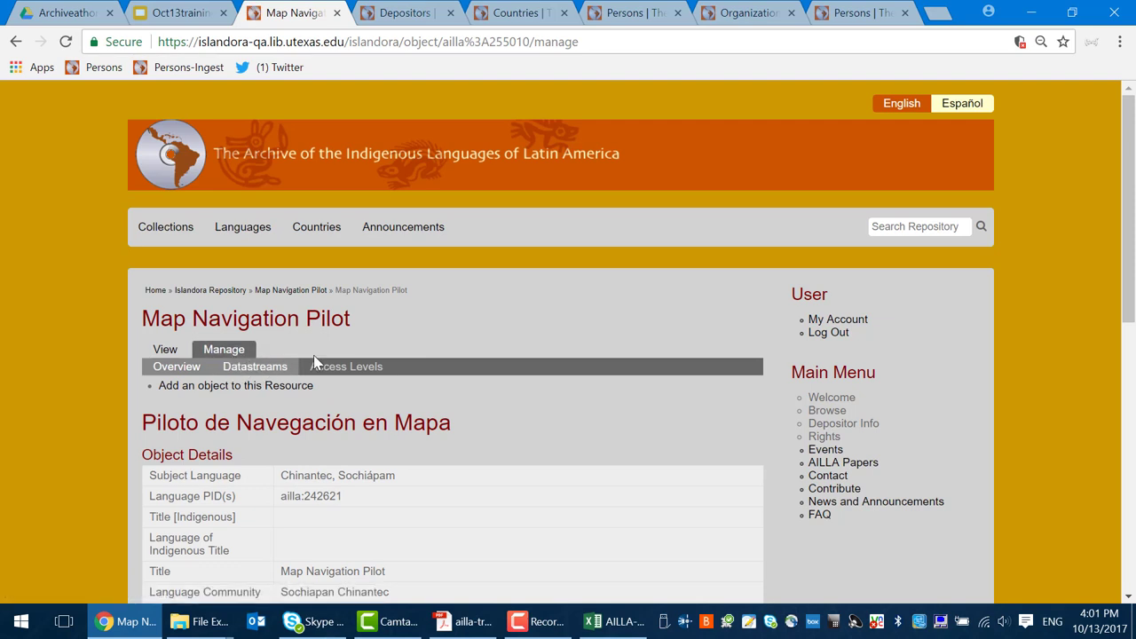
click(337, 367)
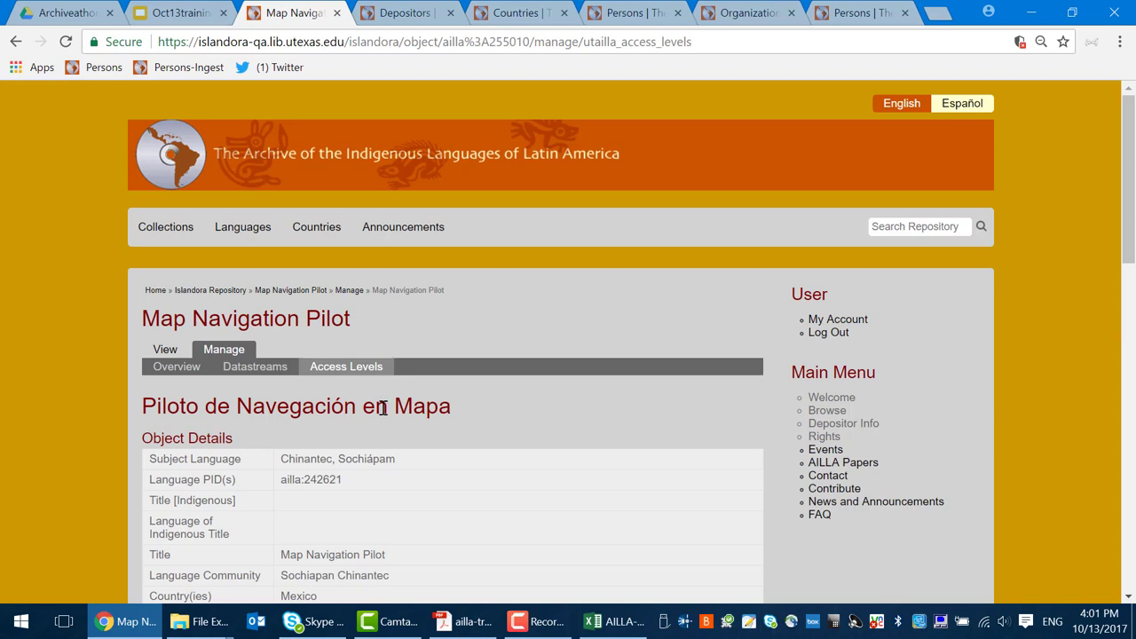
key(ctrl+minus)
key(ctrl+minus)
key(ctrl+minus)
key(ctrl+minus)
key(ctrl+minus)
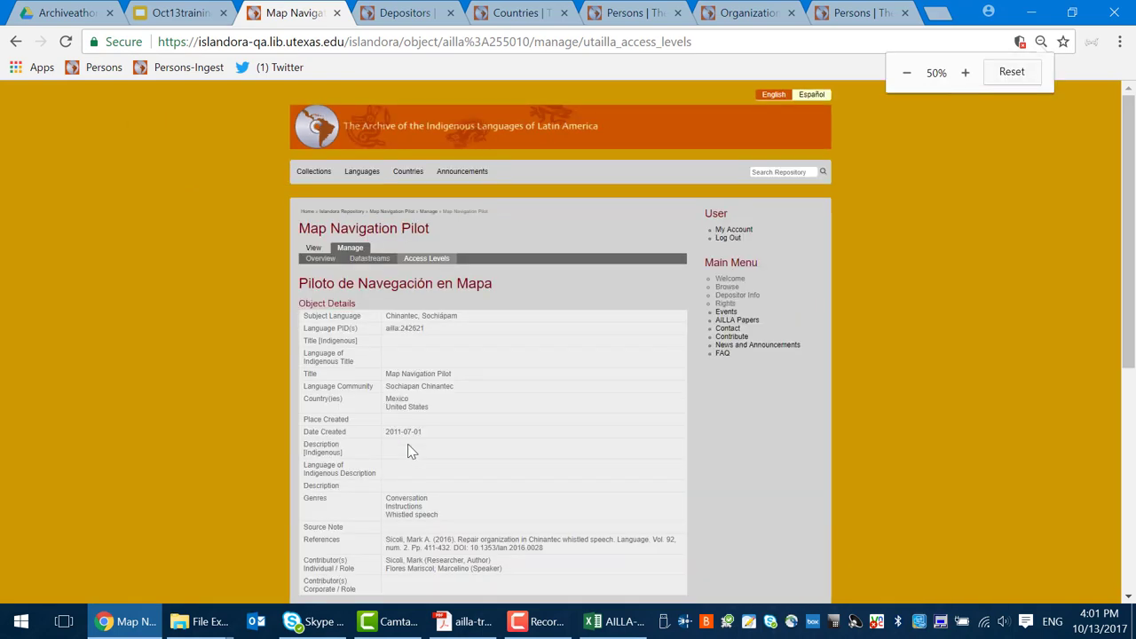
key(ctrl+plus)
key(ctrl+plus)
key(ctrl+plus)
scroll(410, 451, down, 5)
scroll(410, 451, down, 3)
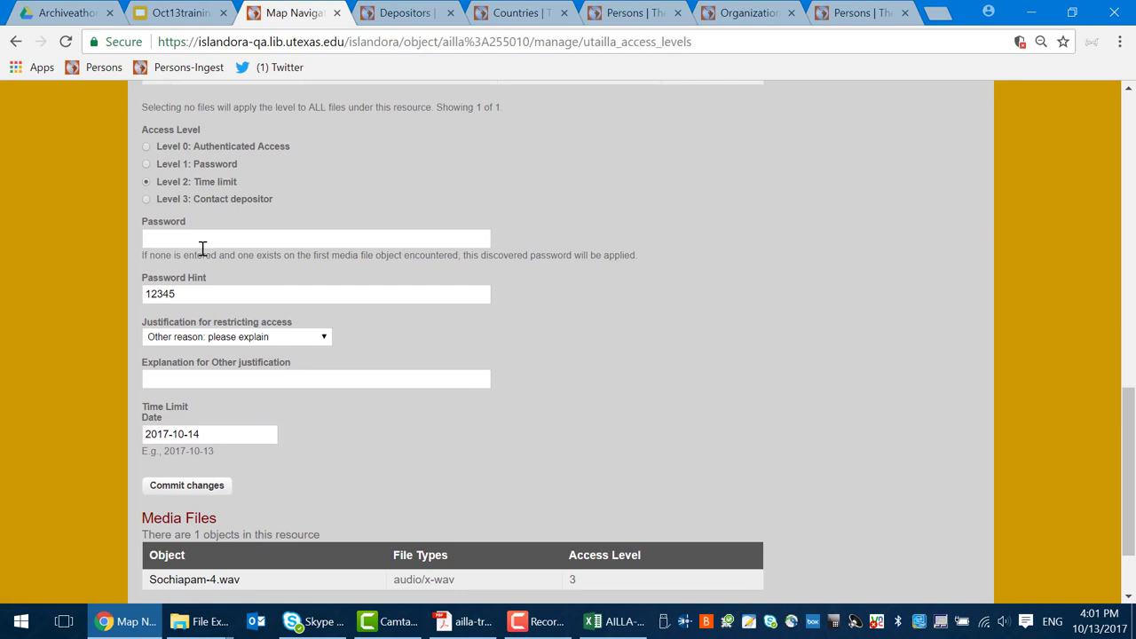
click(147, 201)
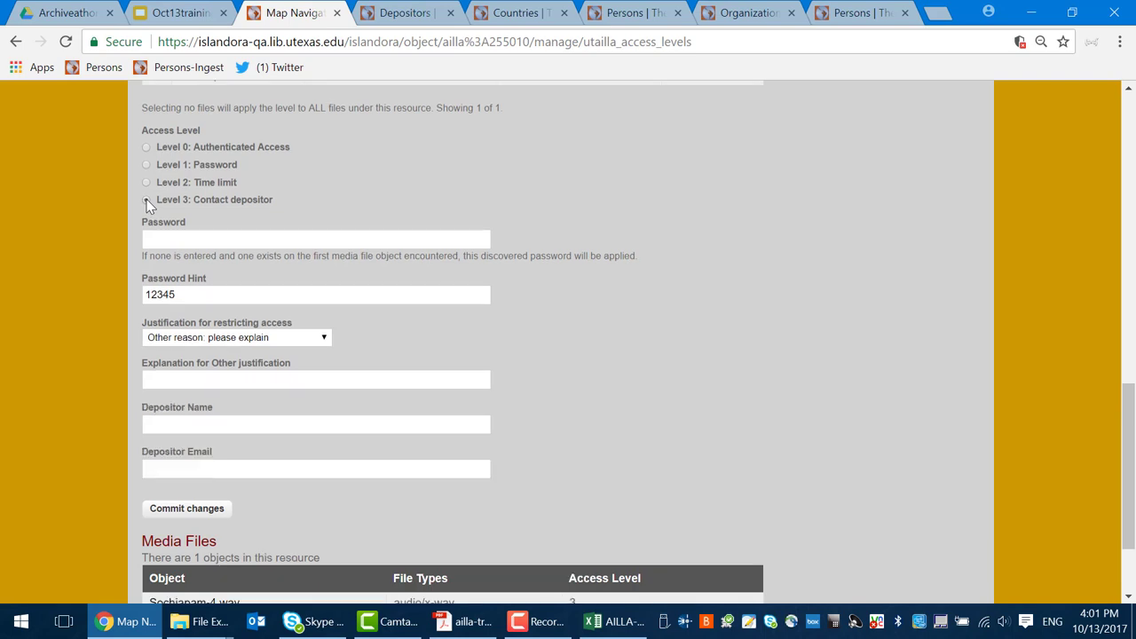
click(171, 233)
Justify it as 'Wish of speaker or speaker's family', fill in the depositor's name and e-mail, and commit.
click(177, 336)
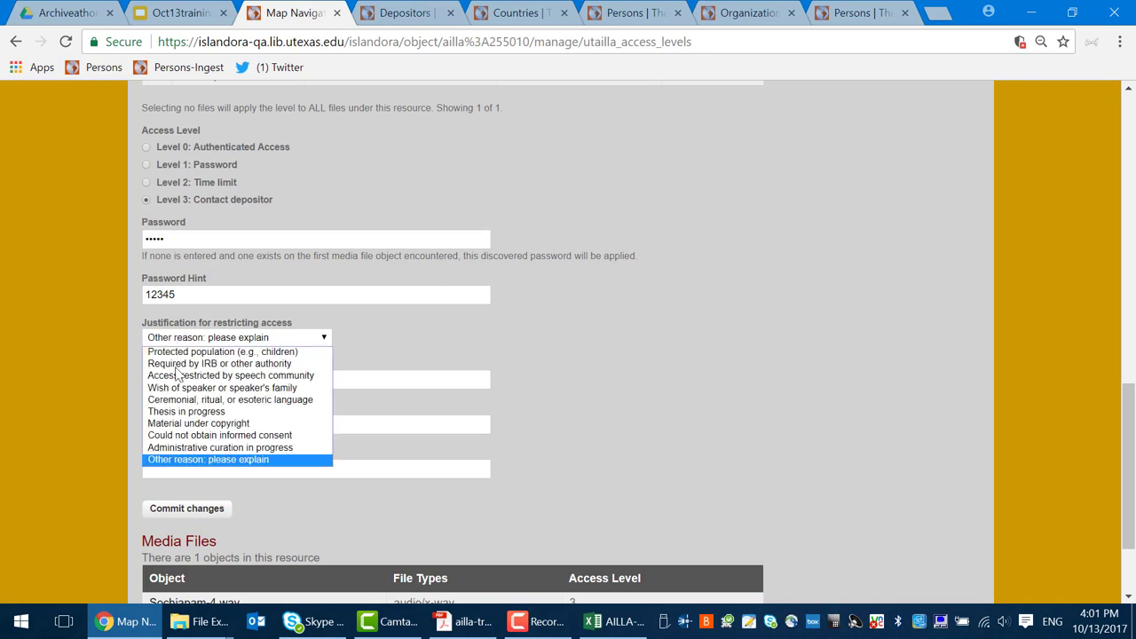
click(176, 388)
click(165, 378)
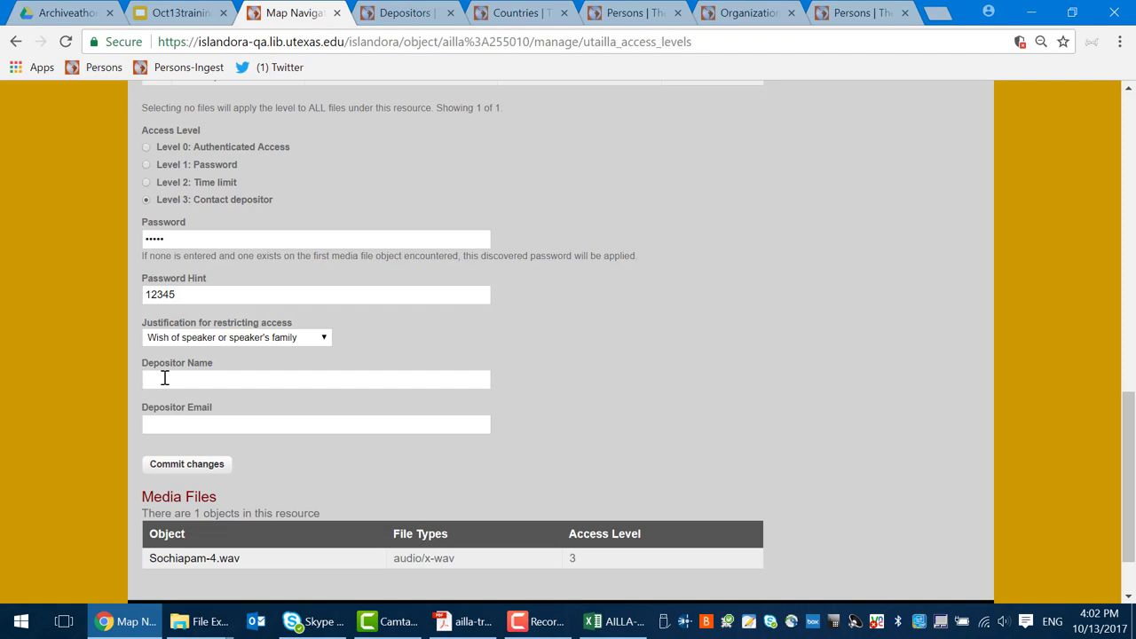
click(190, 421)
click(181, 384)
text(susans)
key(Tab)
text(a)
key(BackSpace)
click(189, 471)
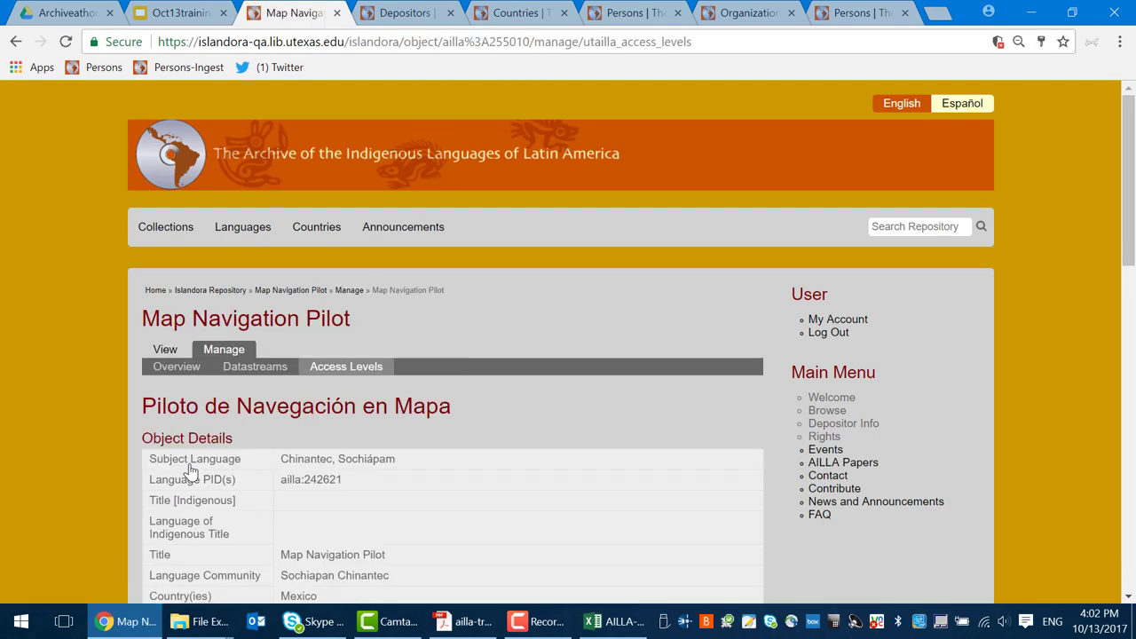
Review the saved Access Levels page, then return to Map Navigation Pilot's View page.
scroll(190, 470, down, 15)
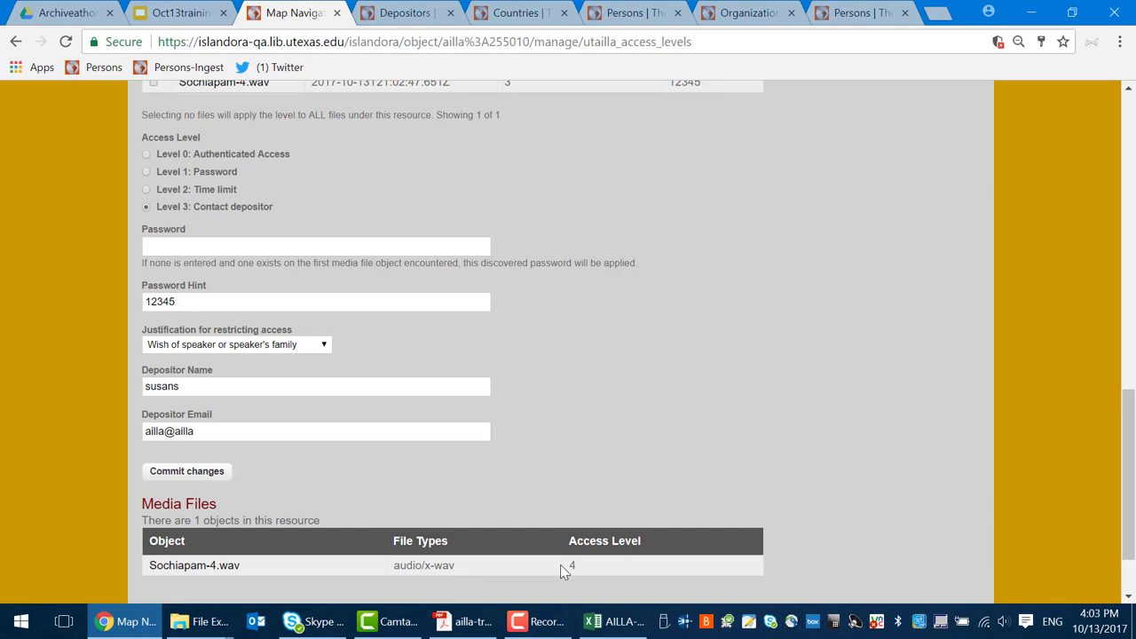
scroll(560, 564, up, 8)
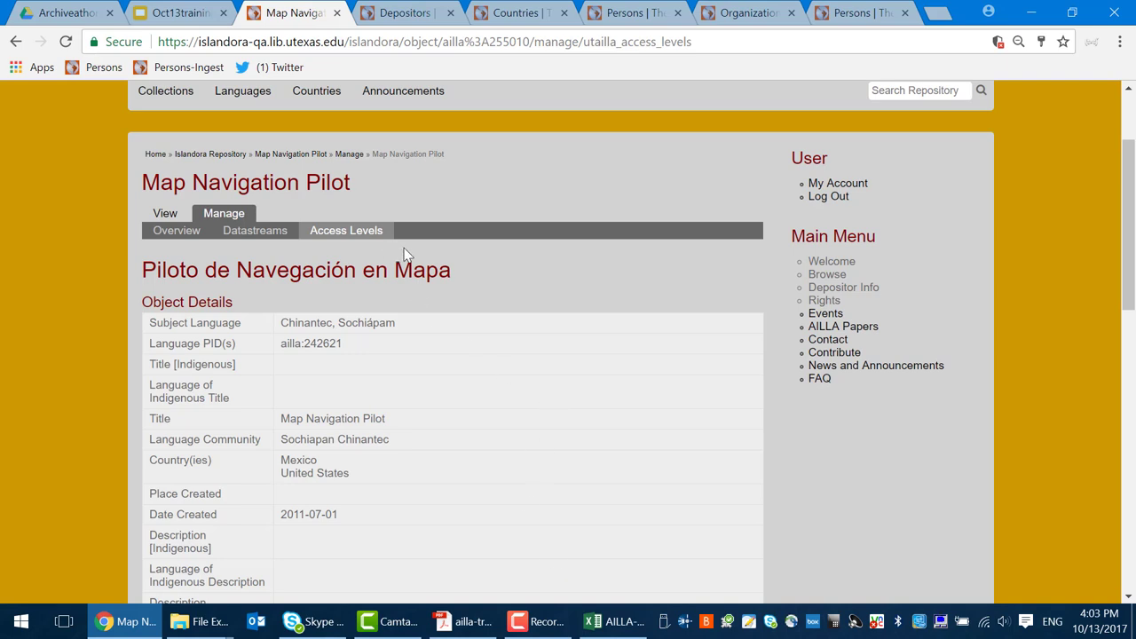
click(178, 217)
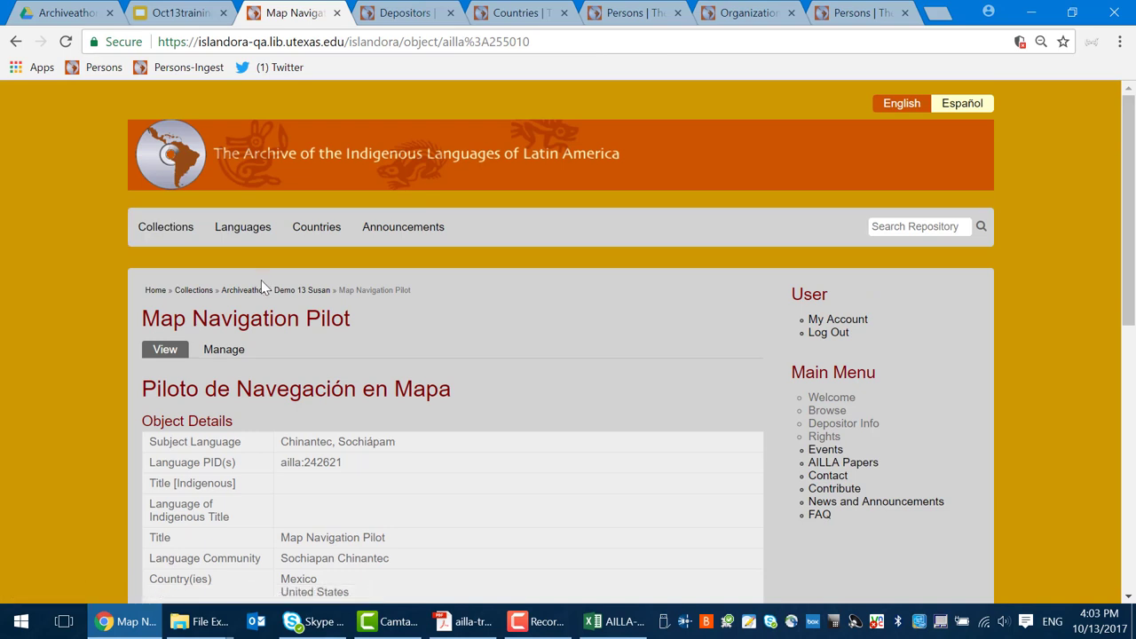
click(232, 349)
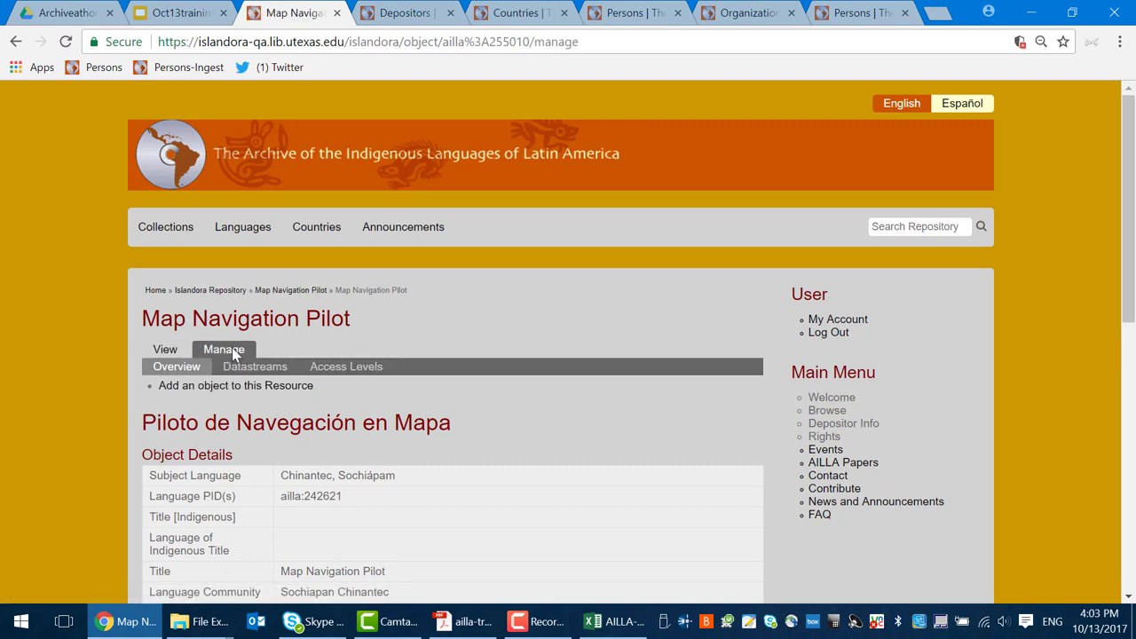
click(337, 367)
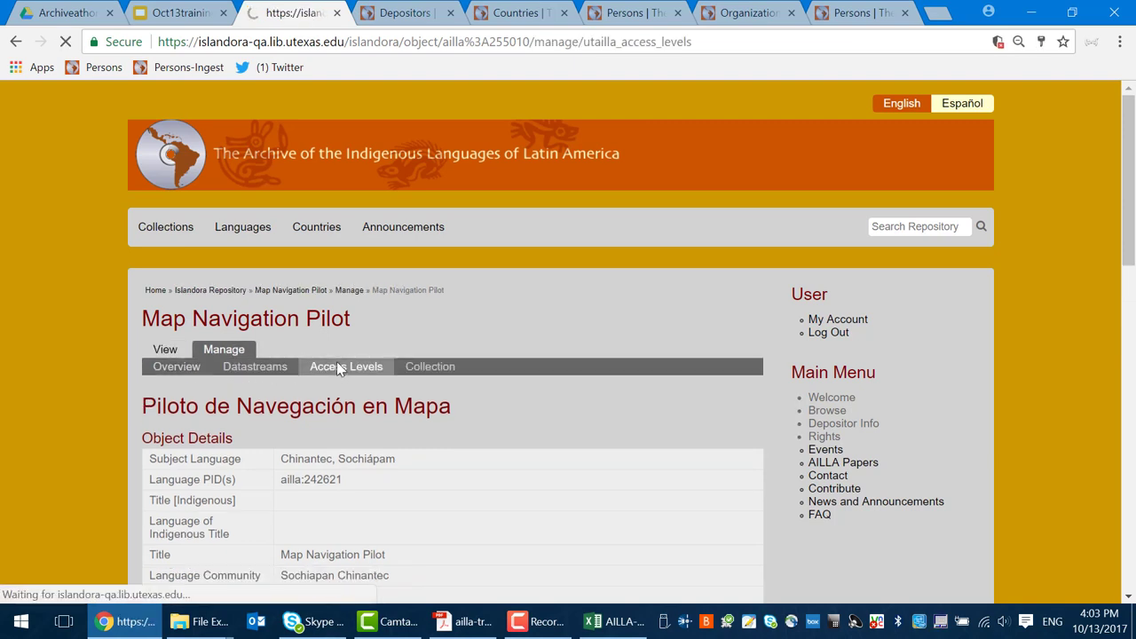
scroll(336, 369, down, 8)
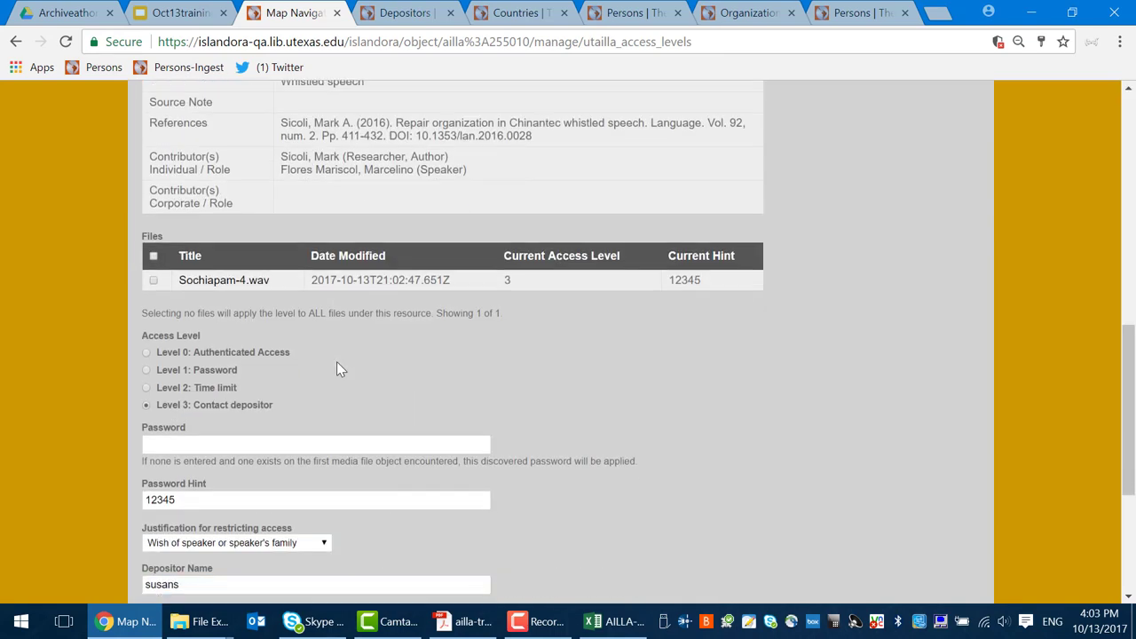
scroll(337, 370, down, 1)
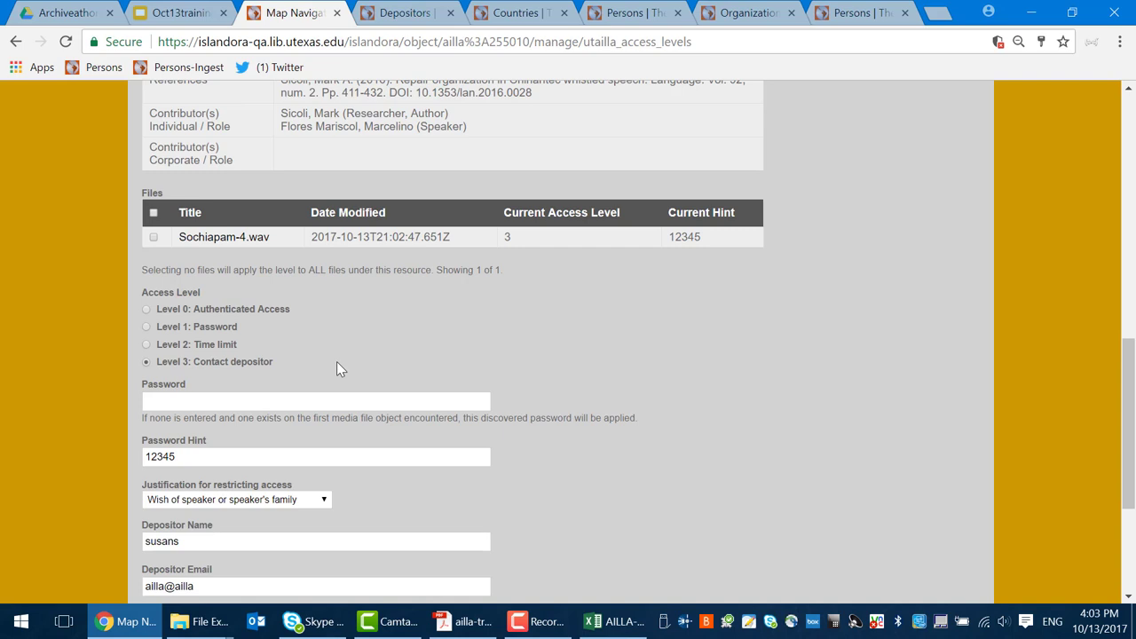
scroll(336, 361, down, 2)
scroll(336, 361, up, 10)
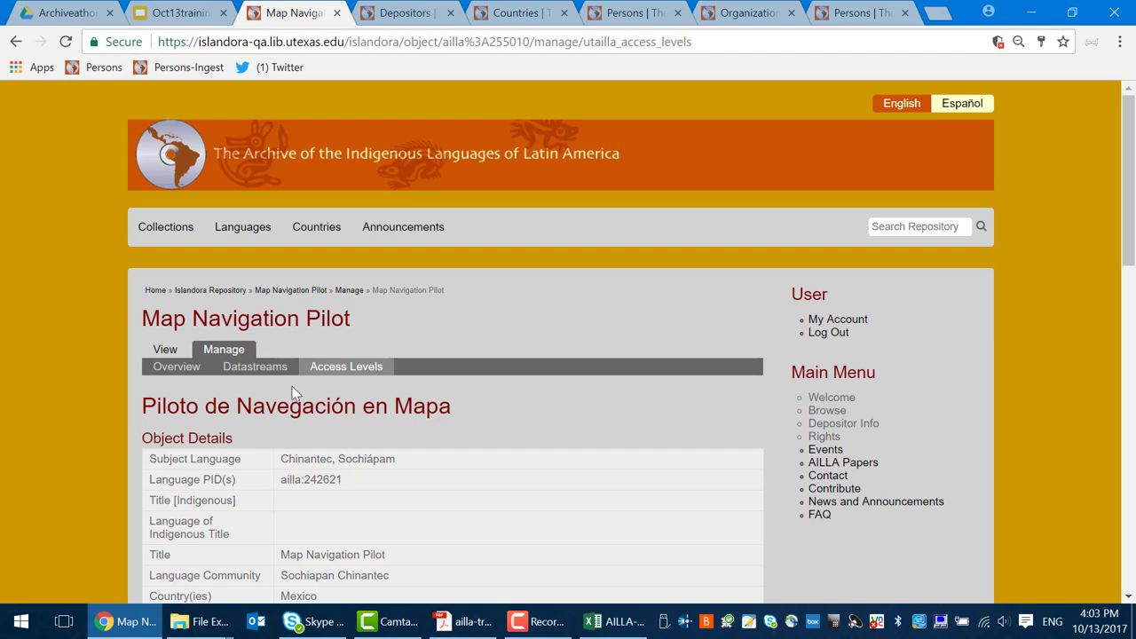
scroll(238, 456, down, 5)
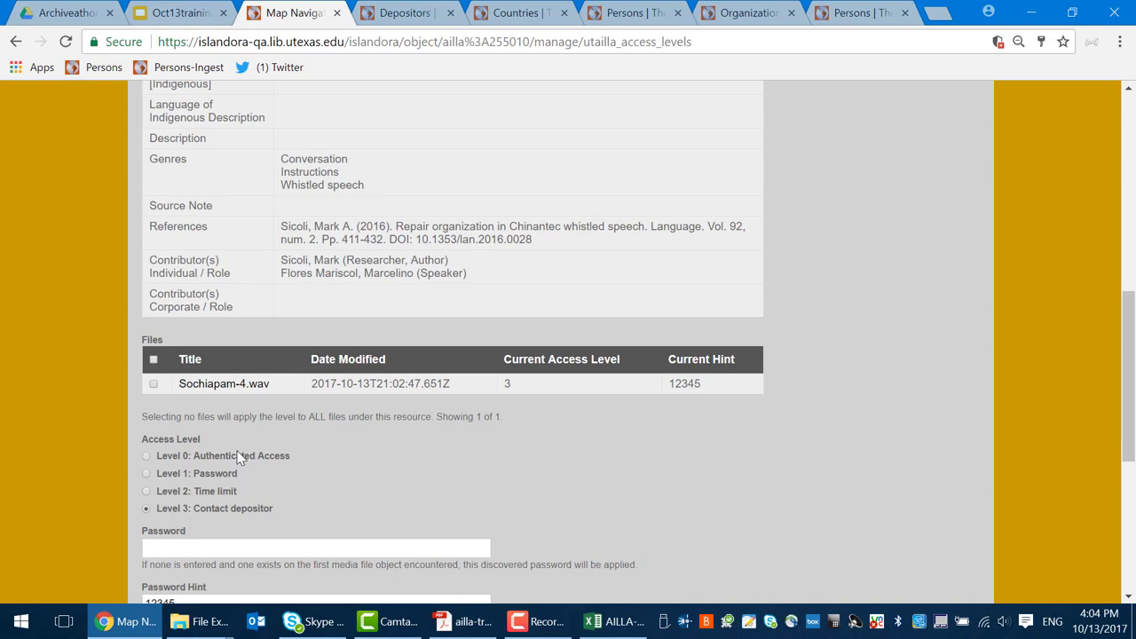
scroll(238, 457, down, 5)
scroll(237, 457, up, 8)
scroll(238, 457, down, 1)
scroll(238, 457, up, 3)
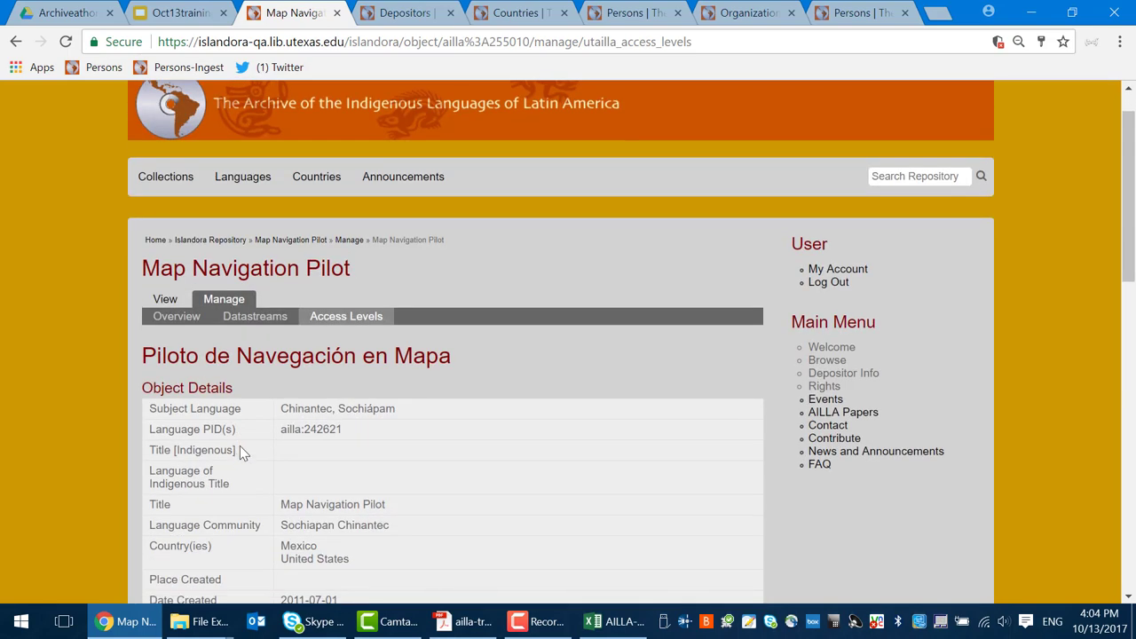
click(166, 301)
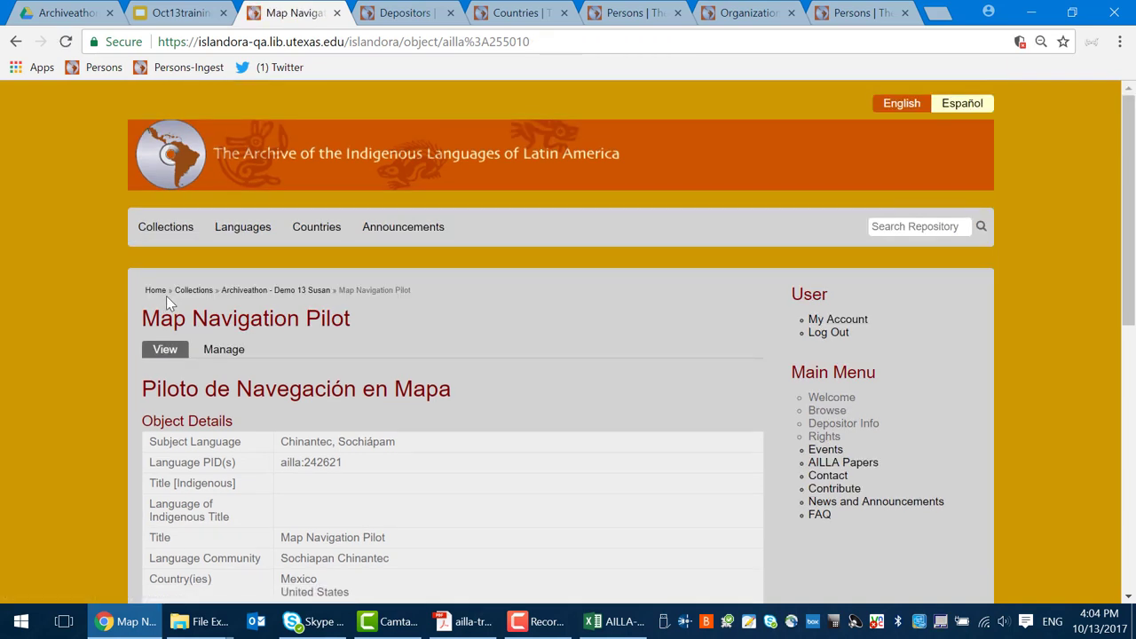
From the Archiveathon - Demo 13 Susan collection's Manage > Access Levels, choose Level 0: Authenticated Access and commit.
click(241, 287)
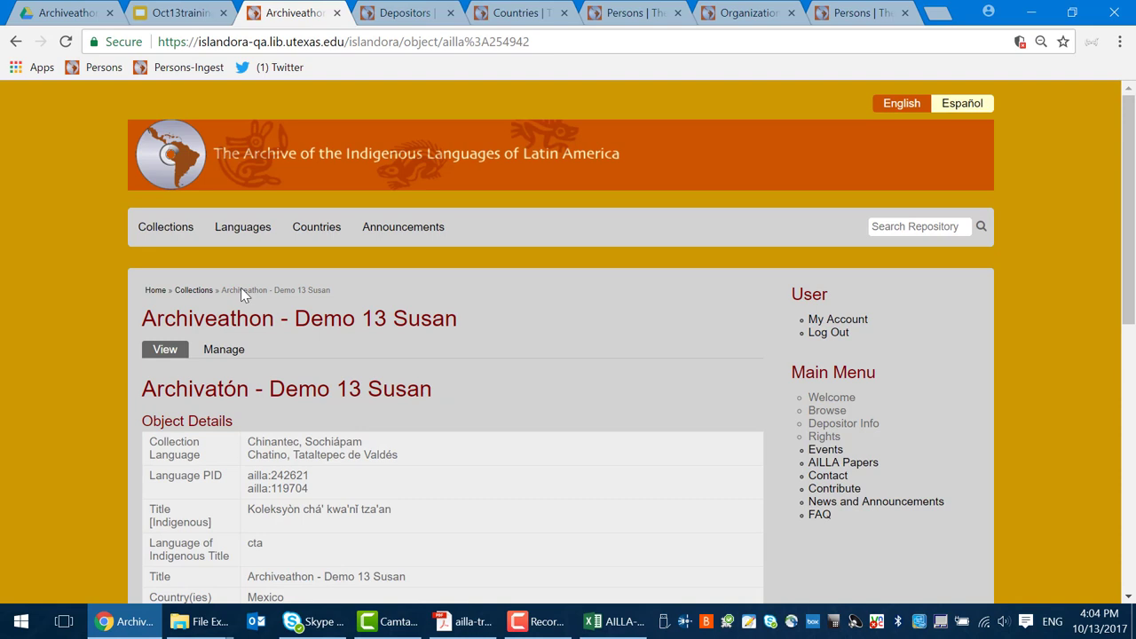
click(232, 351)
click(334, 368)
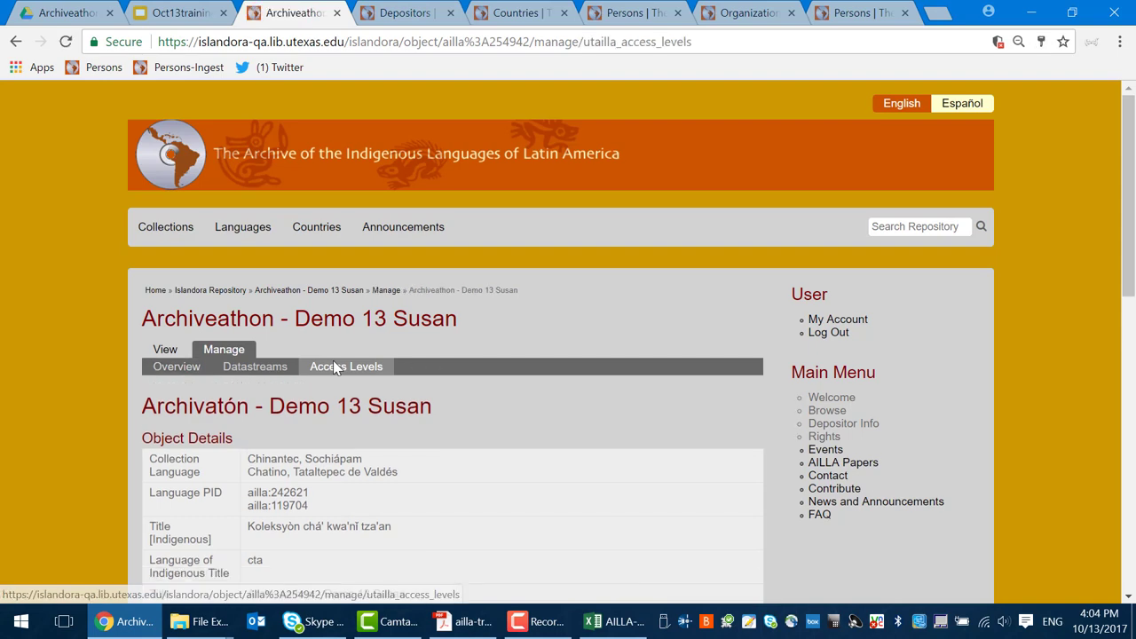
scroll(335, 367, down, 8)
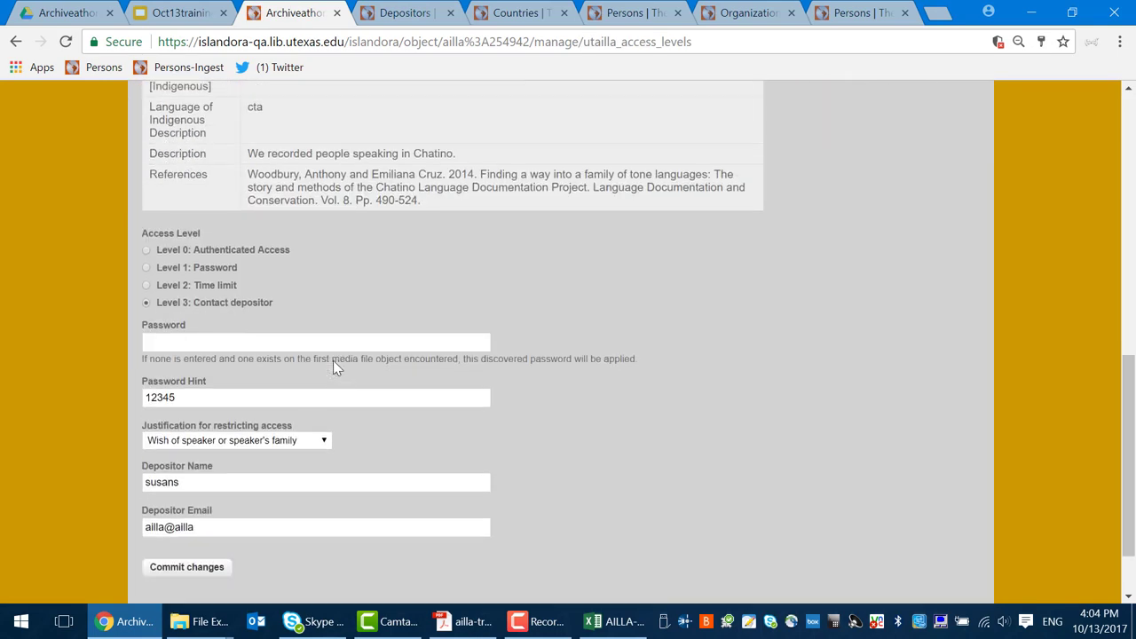
scroll(336, 368, down, 1)
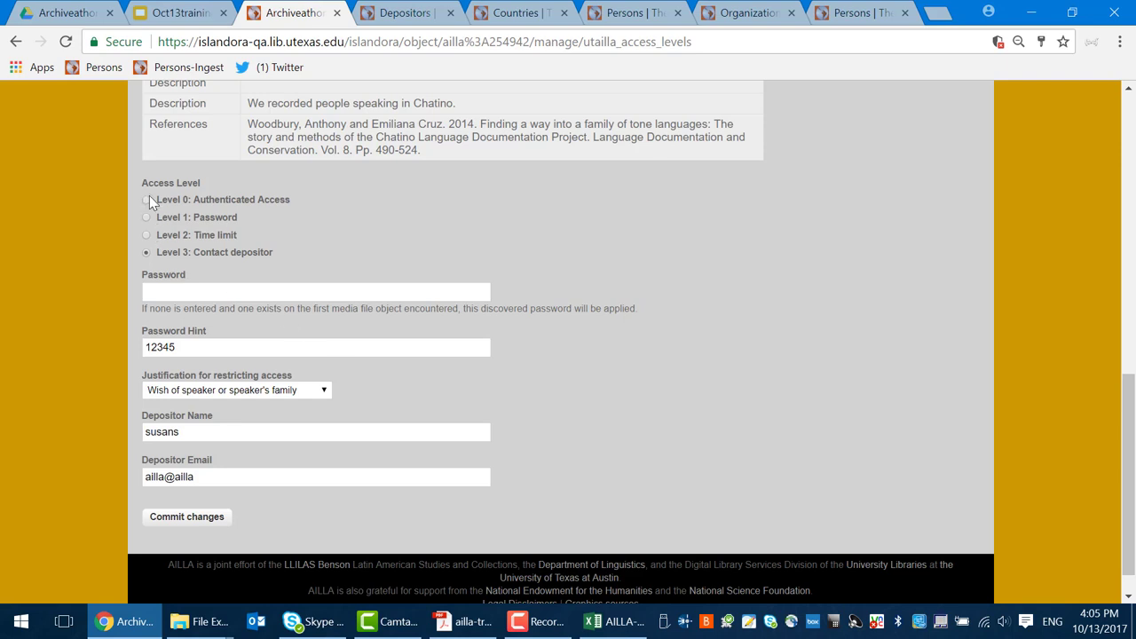
click(146, 200)
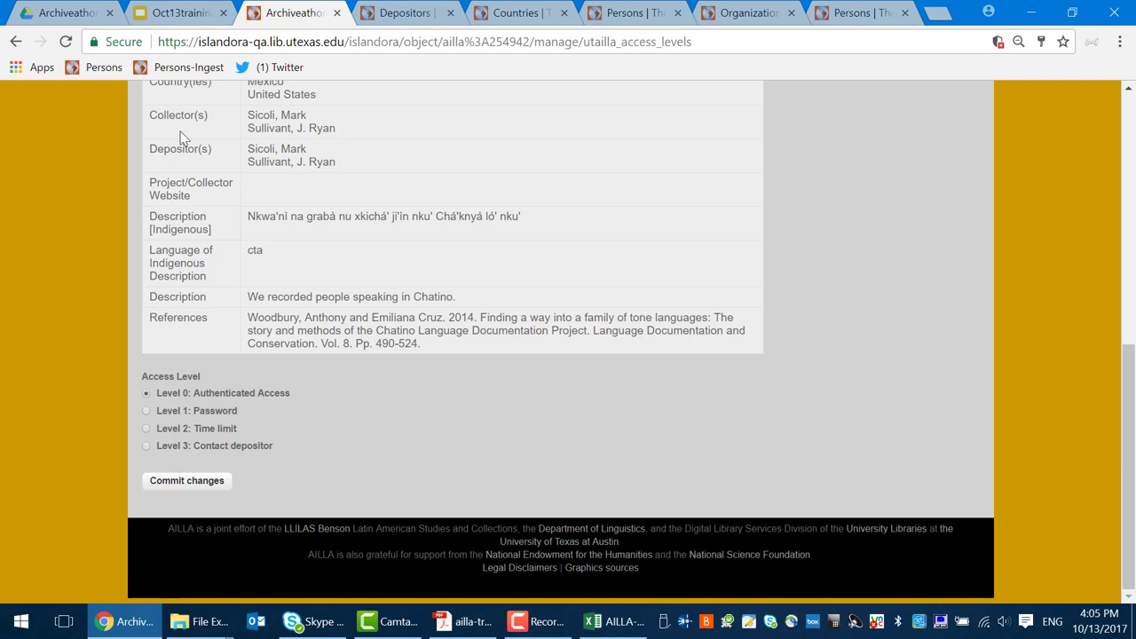
click(205, 485)
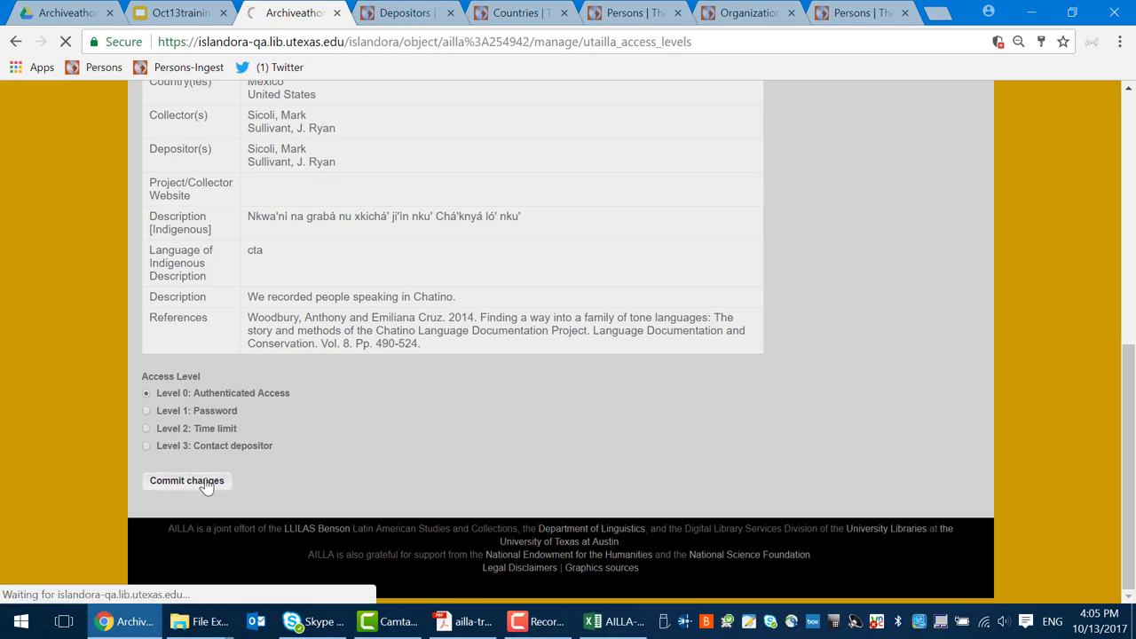